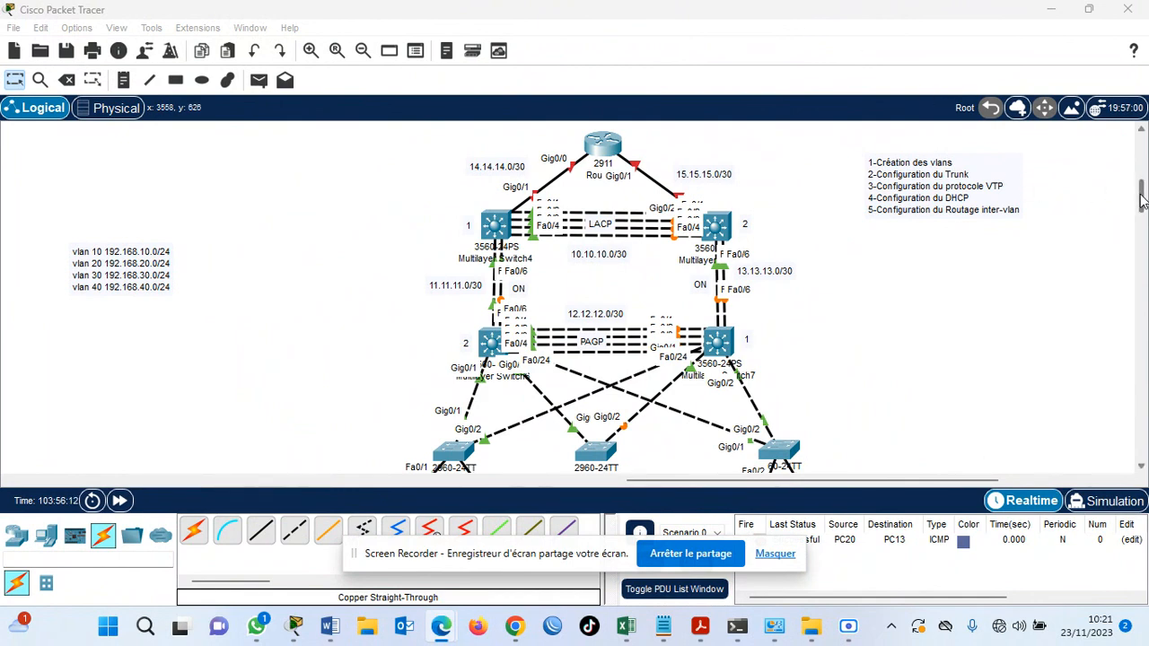
# Examine the network topology from the 2911 router through the multilayer and access switches to the PCs, including the task list.
pyautogui.moveTo(1141, 199)
pyautogui.mouseDown()
pyautogui.moveTo(1141, 221)
pyautogui.moveTo(1144, 196)
pyautogui.moveTo(1144, 209)
pyautogui.mouseUp()
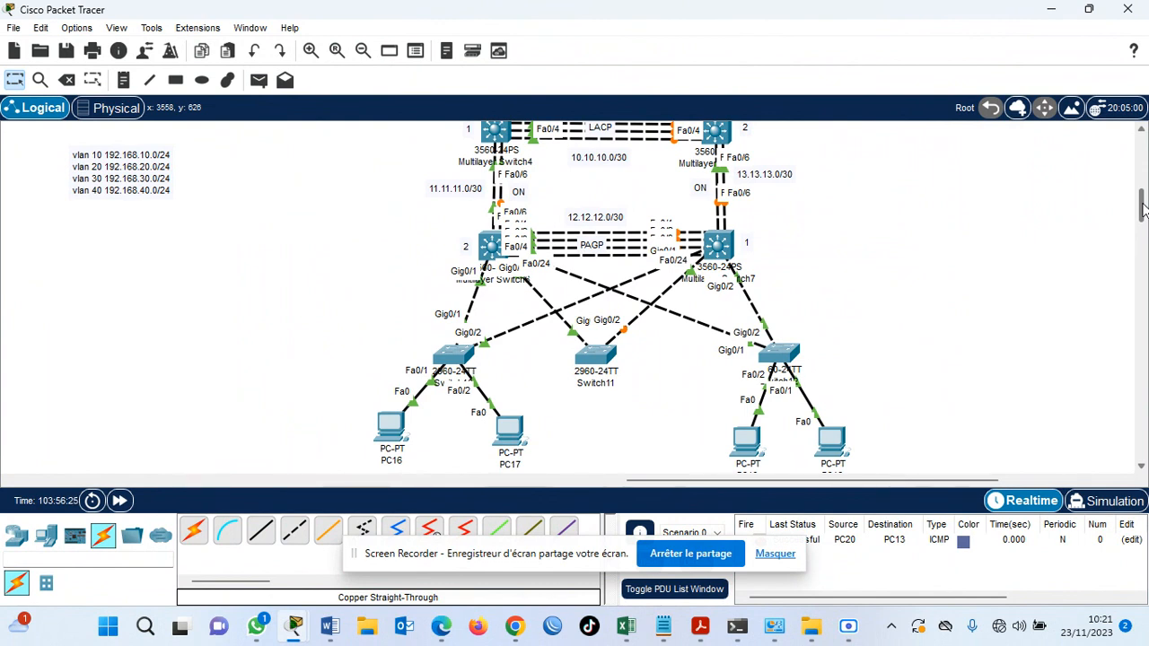
pyautogui.click(773, 554)
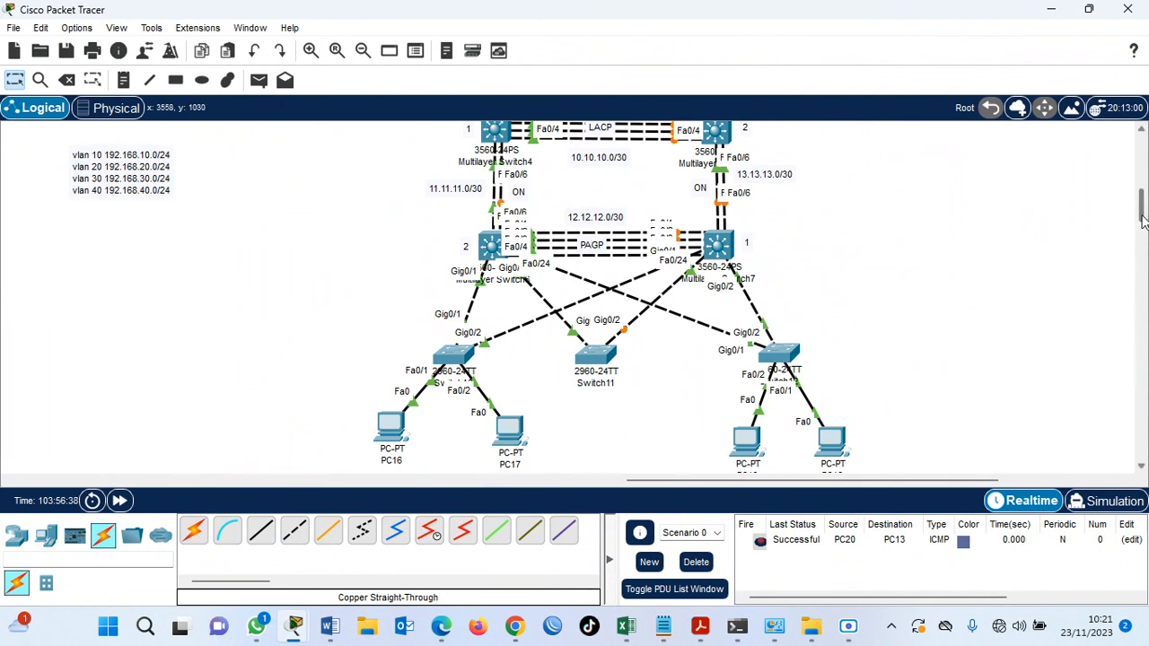
pyautogui.moveTo(1142, 220); pyautogui.dragTo(1142, 217)
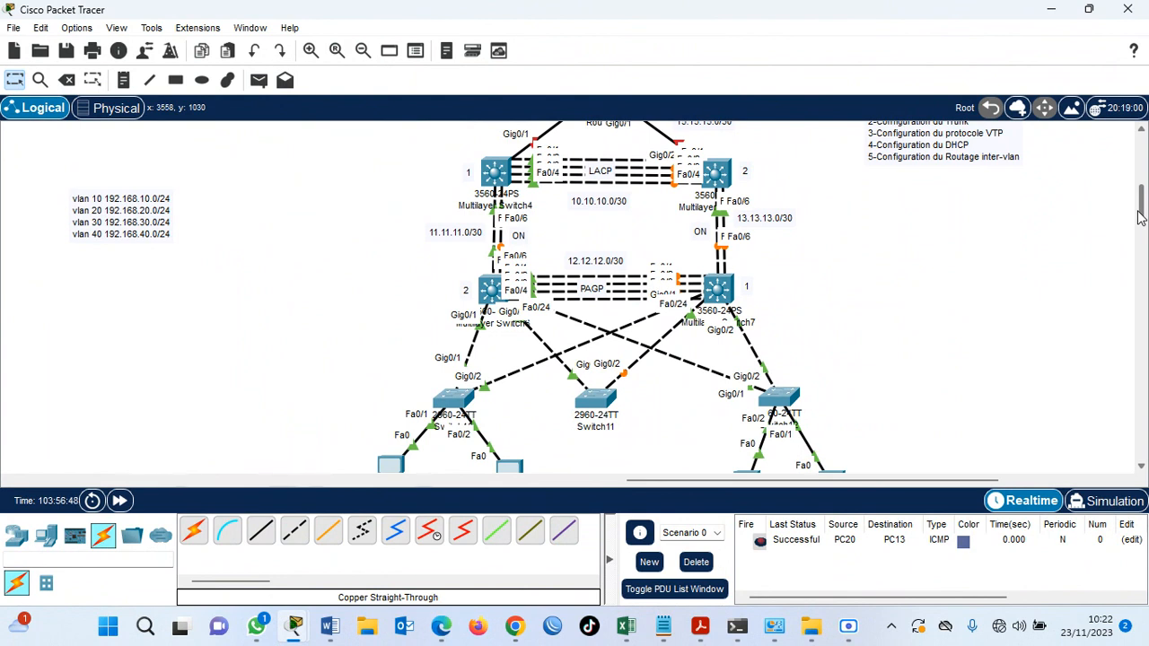
pyautogui.moveTo(1139, 217); pyautogui.dragTo(1142, 209)
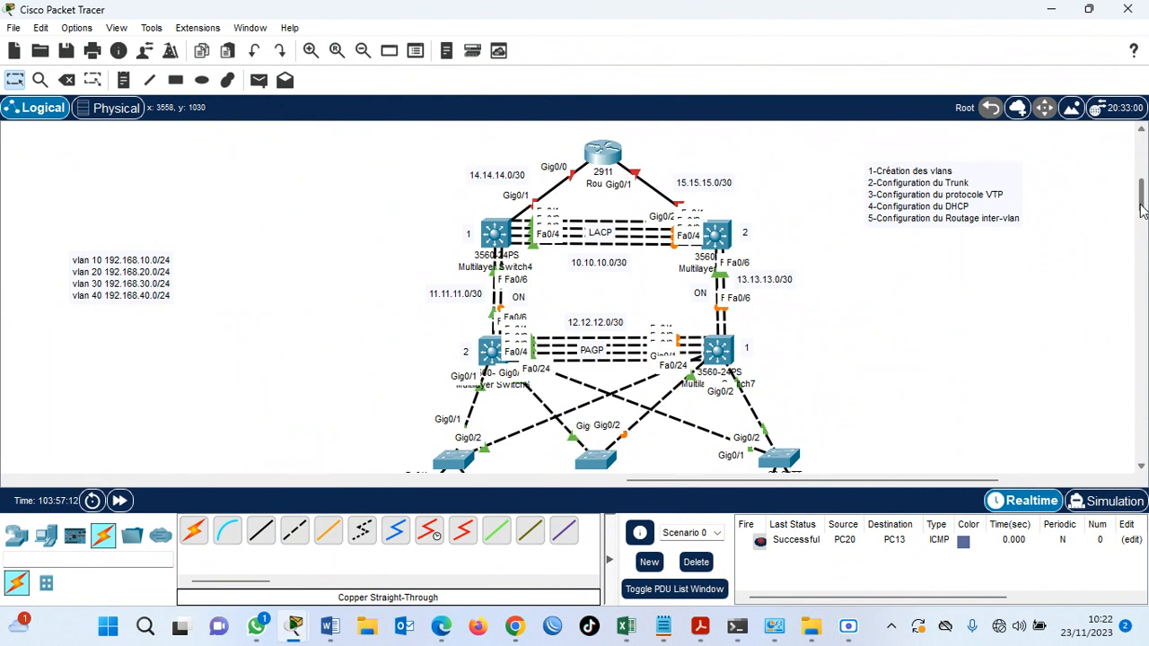
pyautogui.scroll(-3, 1141, 208)
pyautogui.scroll(3, 1141, 208)
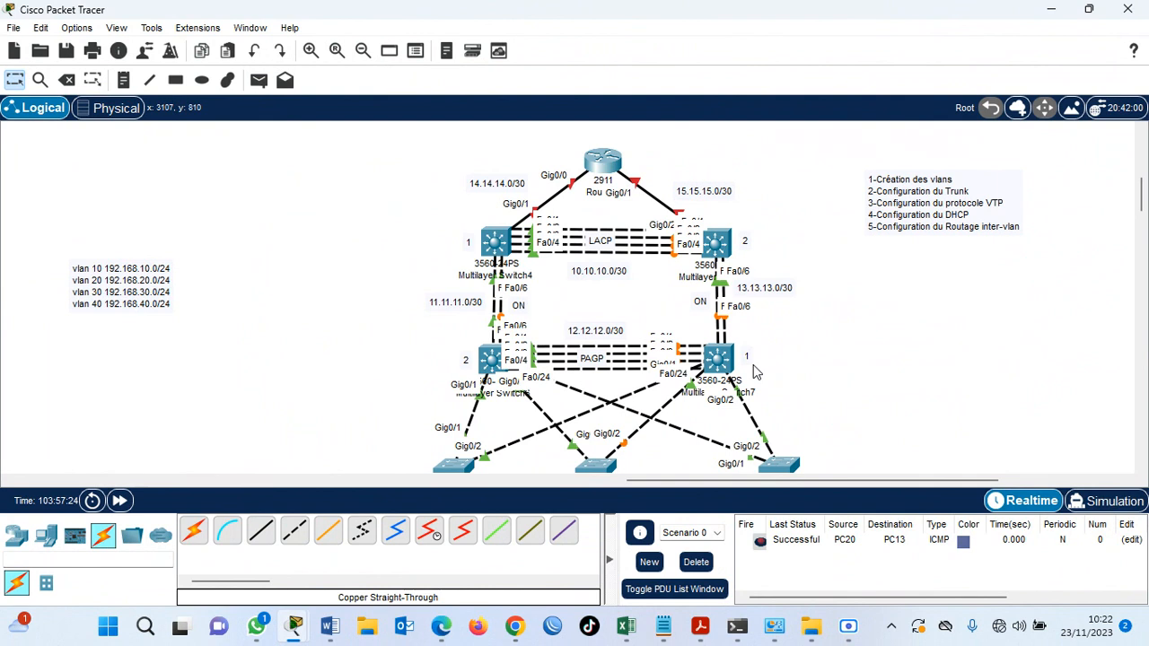
pyautogui.moveTo(1142, 195); pyautogui.dragTo(1142, 210)
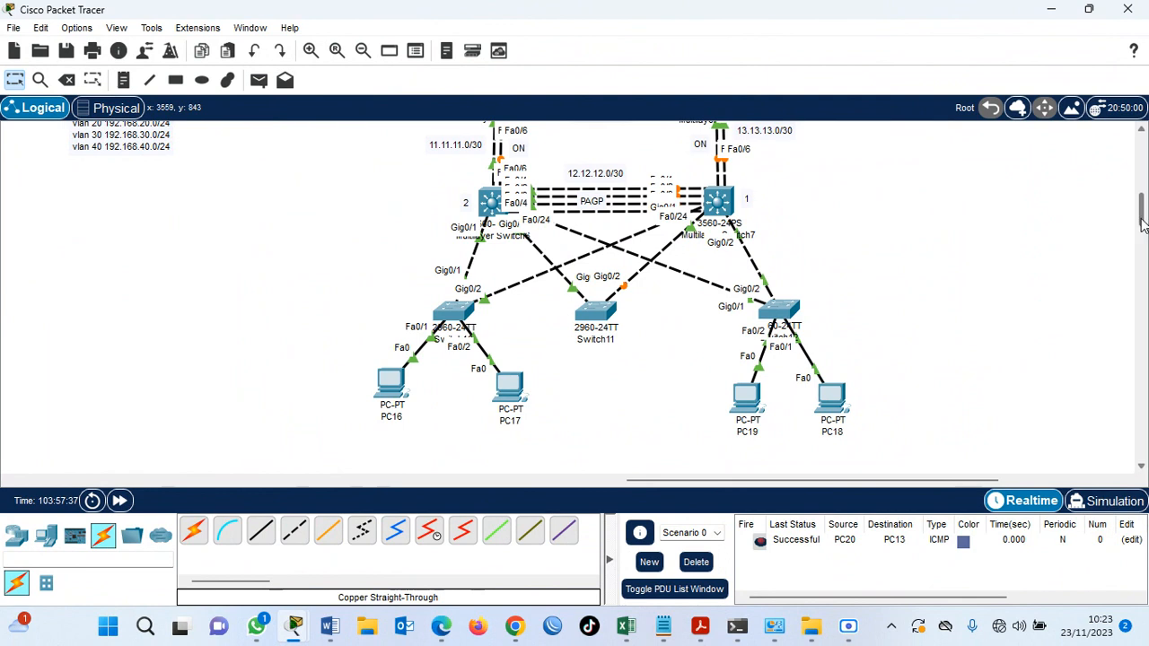
# Move the VLAN addressing note closer to the network topology.
pyautogui.moveTo(1141, 235); pyautogui.dragTo(1139, 218)
pyautogui.moveTo(127, 208); pyautogui.dragTo(294, 233)
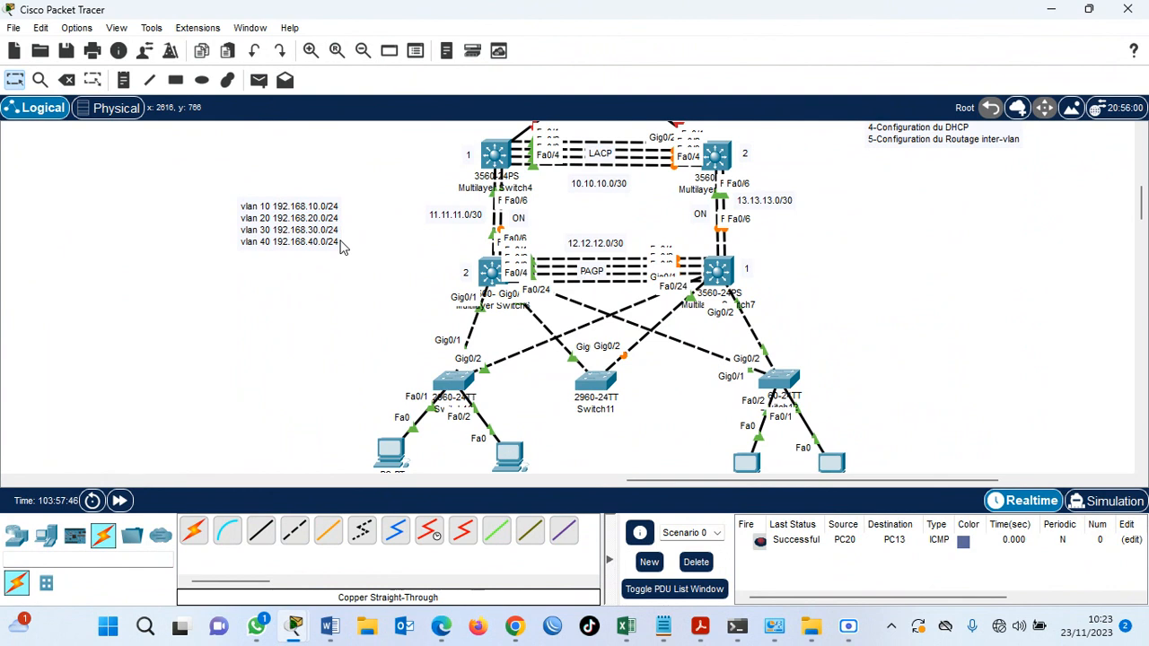
pyautogui.moveTo(1145, 214); pyautogui.dragTo(1144, 208)
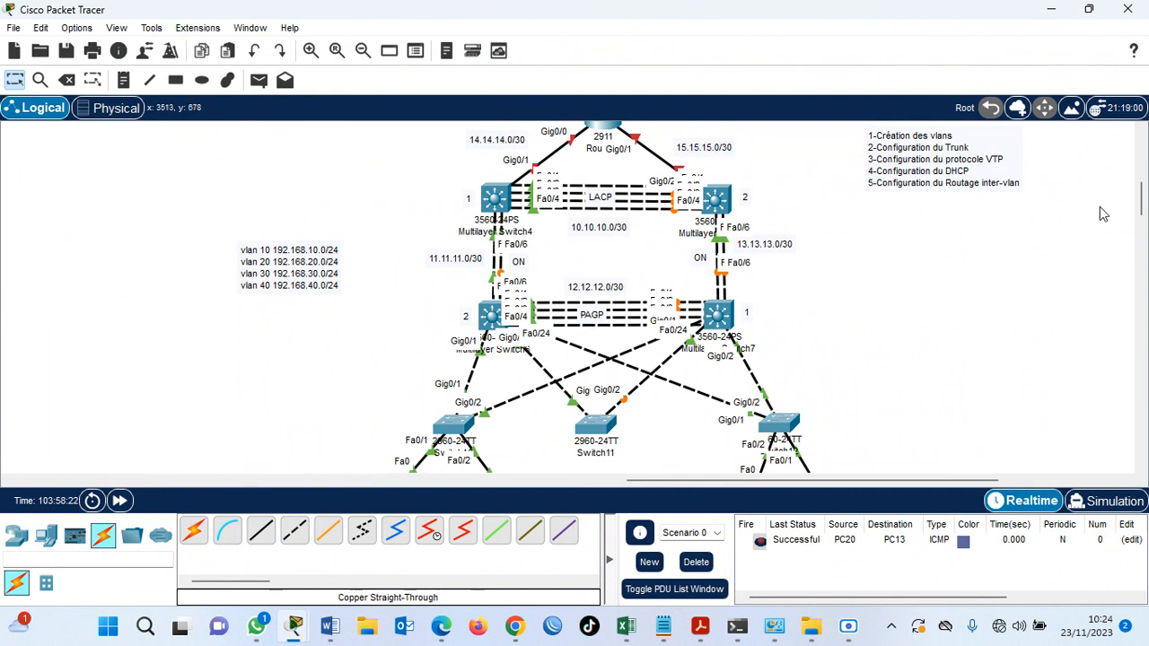
pyautogui.moveTo(1140, 199); pyautogui.dragTo(1139, 221)
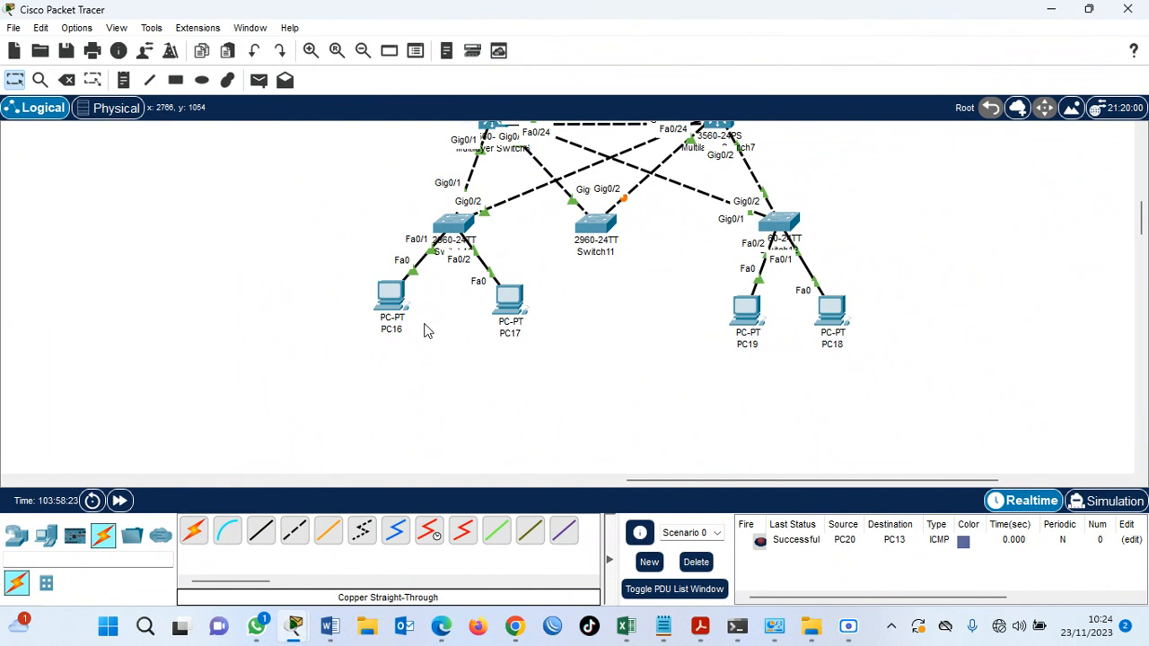
pyautogui.moveTo(1141, 222)
pyautogui.mouseDown()
pyautogui.moveTo(1141, 185)
pyautogui.moveTo(1141, 200)
pyautogui.mouseUp()
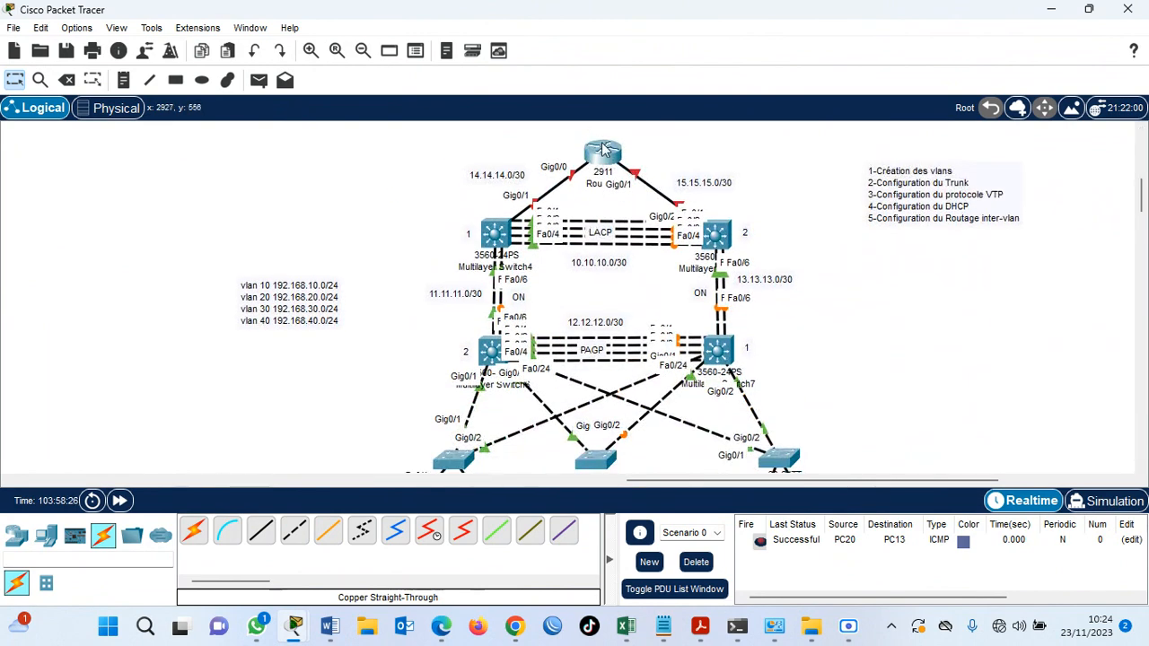
pyautogui.moveTo(603, 150)
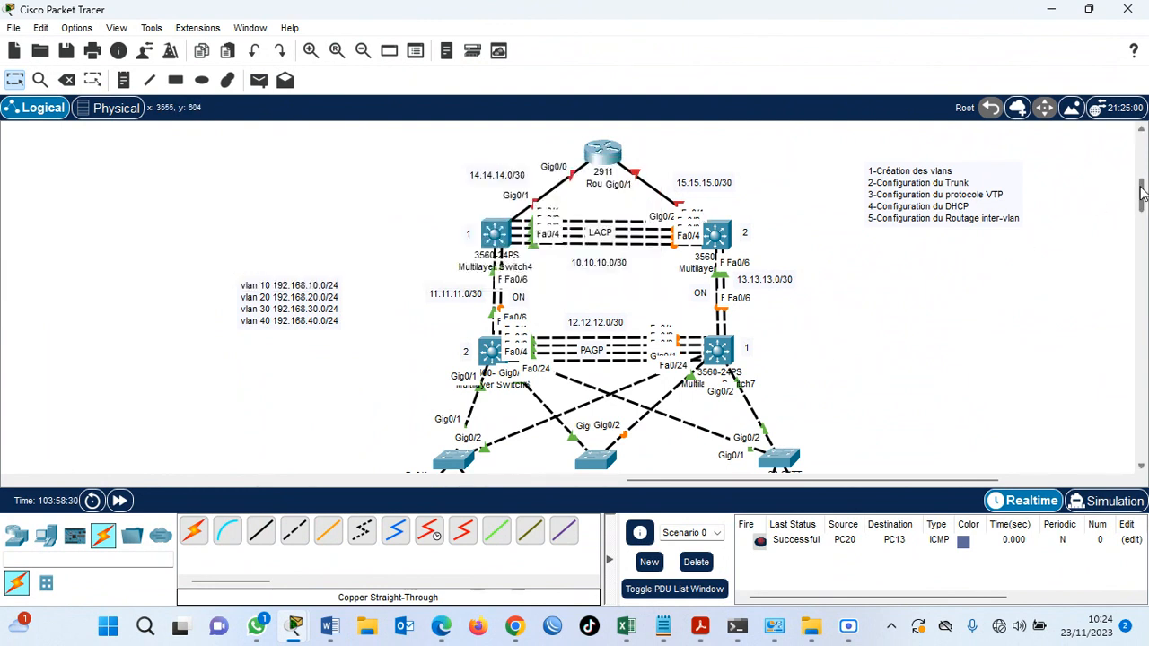
# In the VLAN note, add the name IT to the VLAN 10 line and Direction to the VLAN 20 line.
pyautogui.moveTo(1140, 192)
pyautogui.mouseDown()
pyautogui.moveTo(1142, 208)
pyautogui.moveTo(1141, 197)
pyautogui.mouseUp()
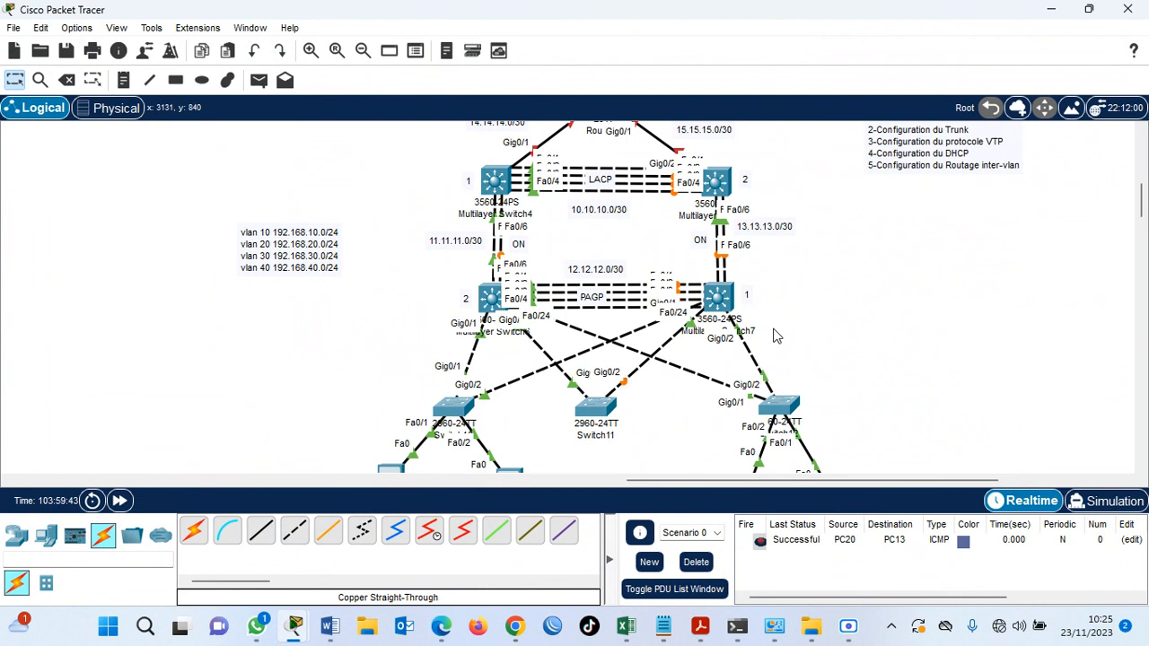
pyautogui.click(269, 235)
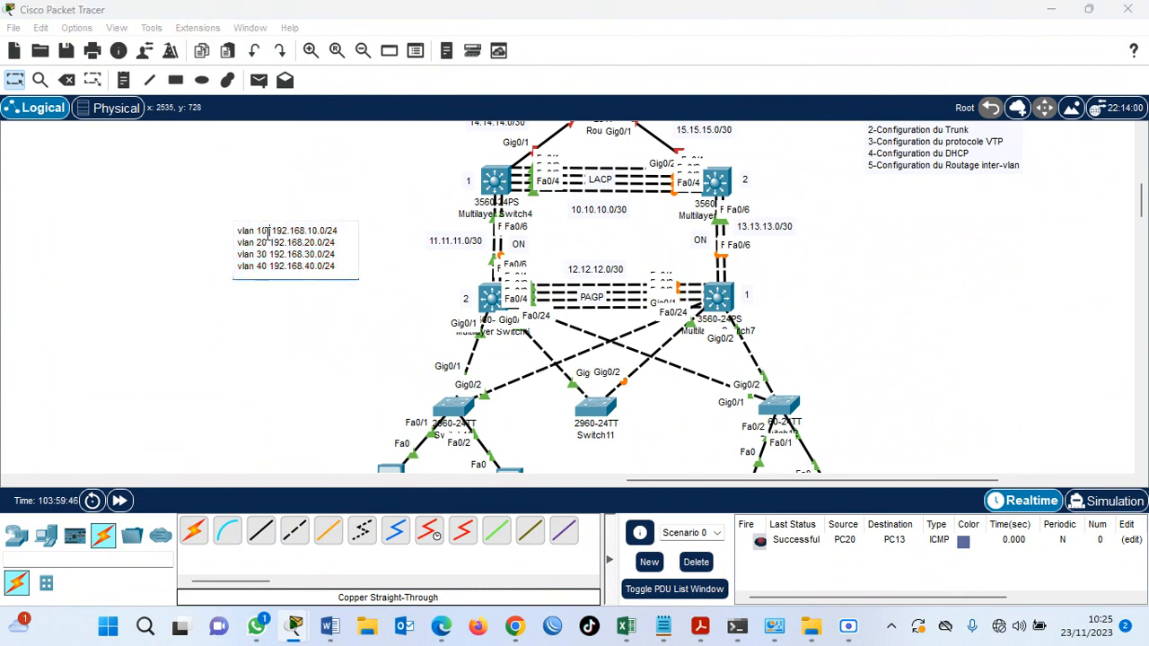
pyautogui.write('IT')
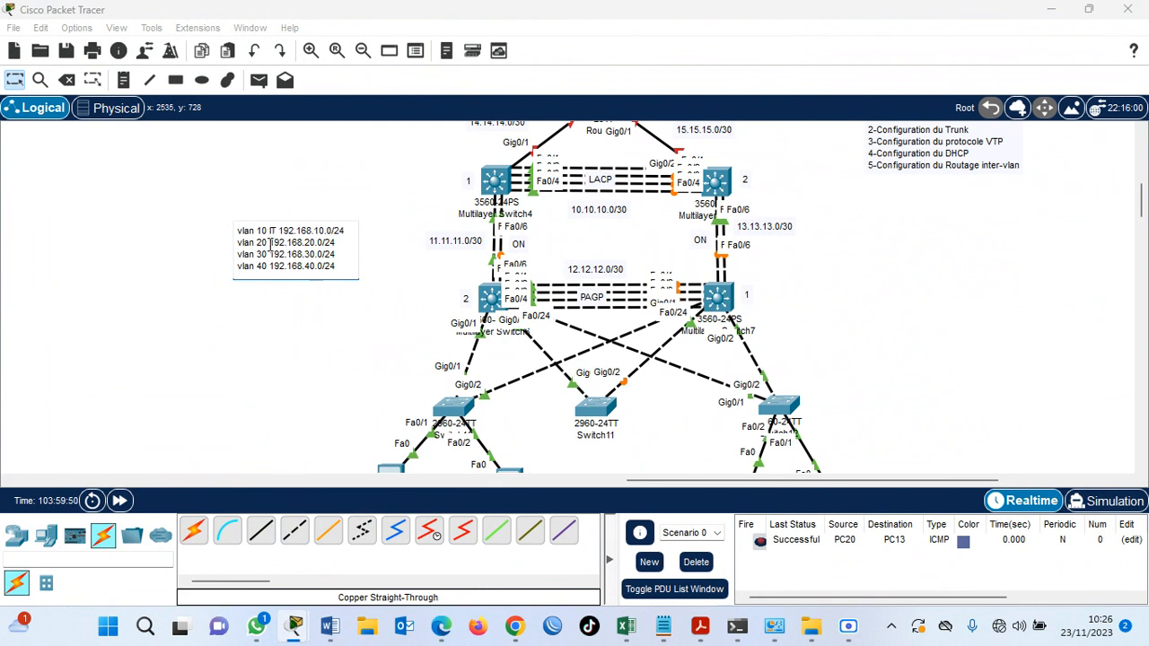
pyautogui.click(270, 243)
pyautogui.write('Direction')
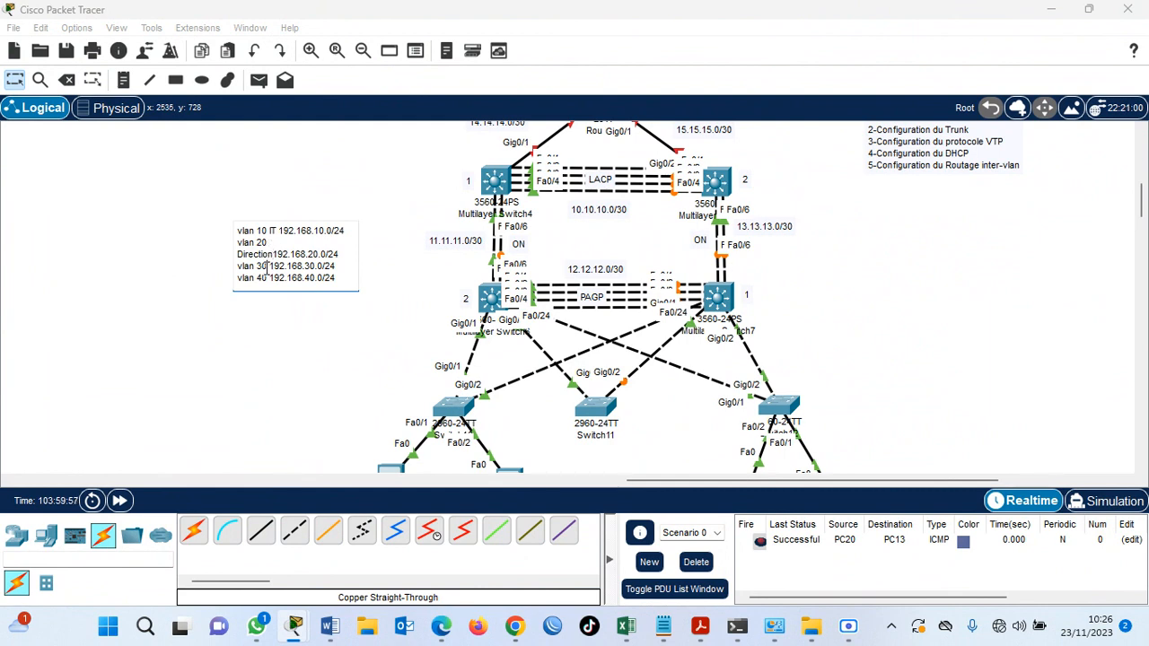
# Add Comptabilité to the VLAN 30 line and RH to the VLAN 40 line, and shift the finished note slightly.
pyautogui.click(267, 267)
pyautogui.write('Comptabili')
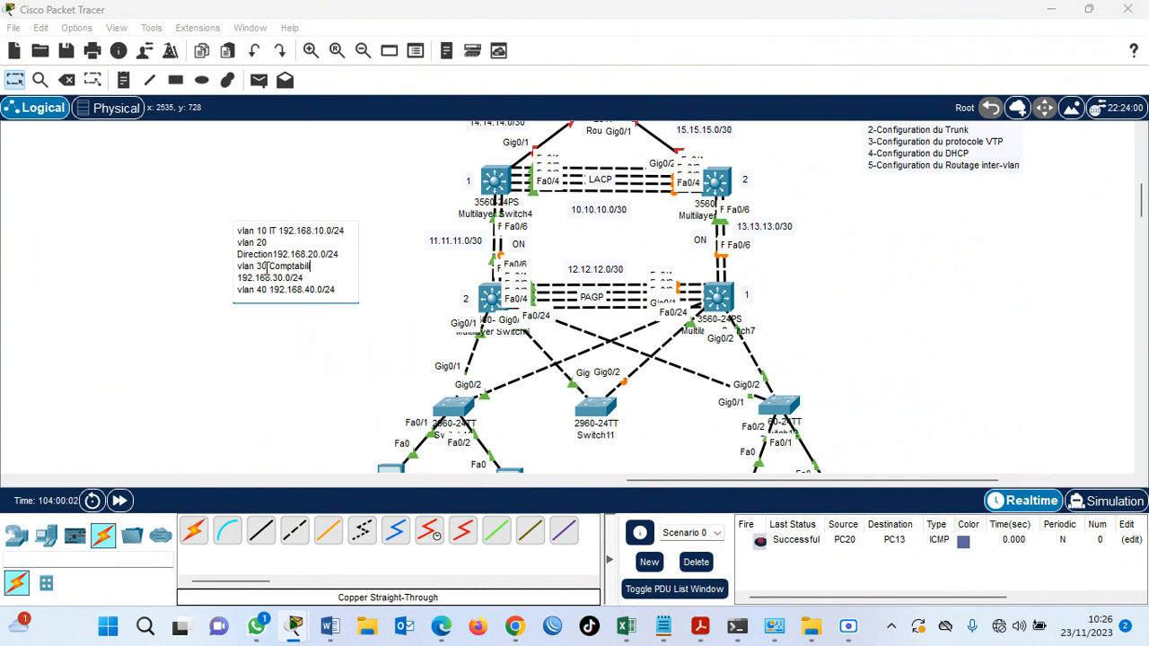
pyautogui.write('ité')
pyautogui.click(268, 290)
pyautogui.write('RH')
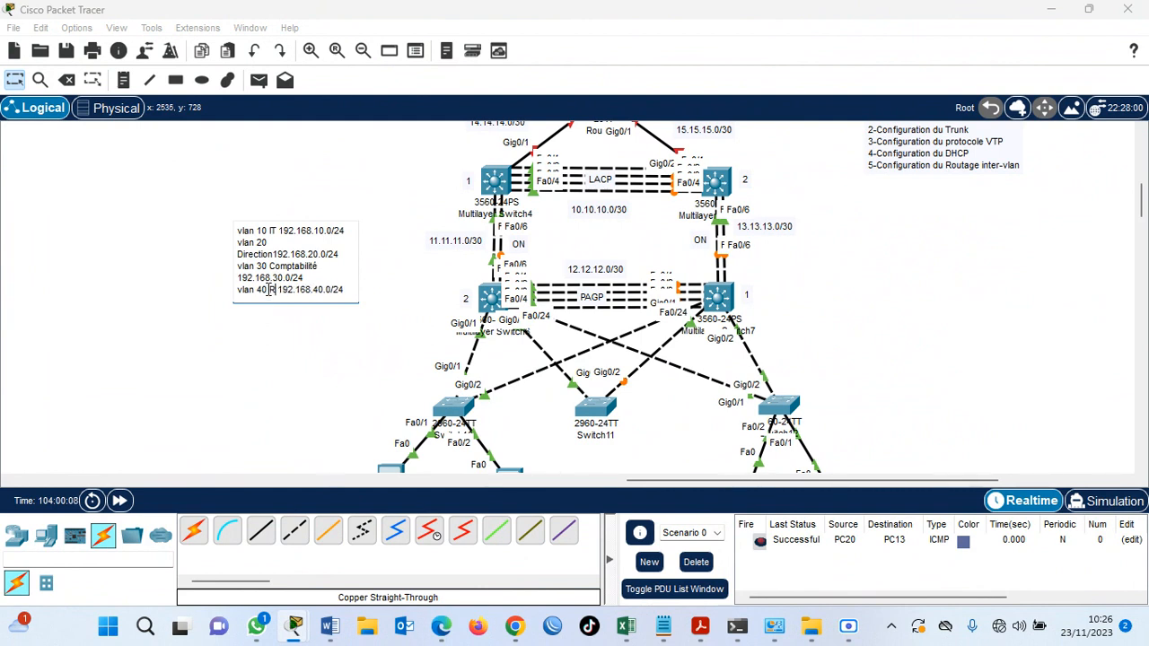
pyautogui.click(281, 341)
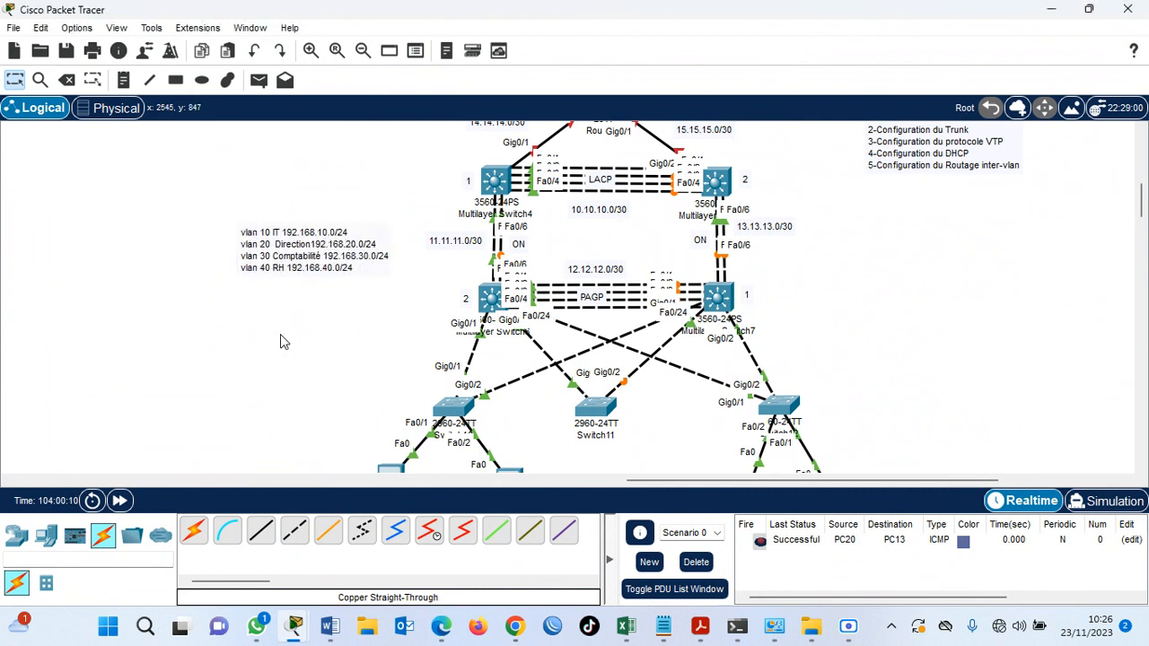
pyautogui.moveTo(301, 264); pyautogui.dragTo(292, 281)
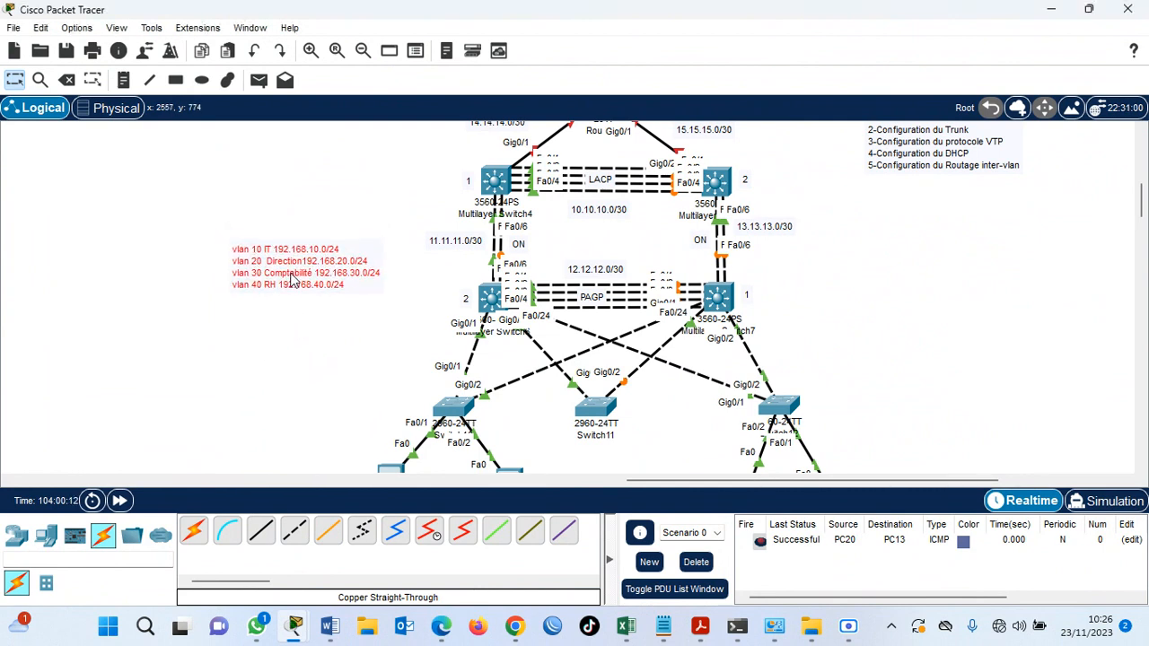
pyautogui.click(306, 333)
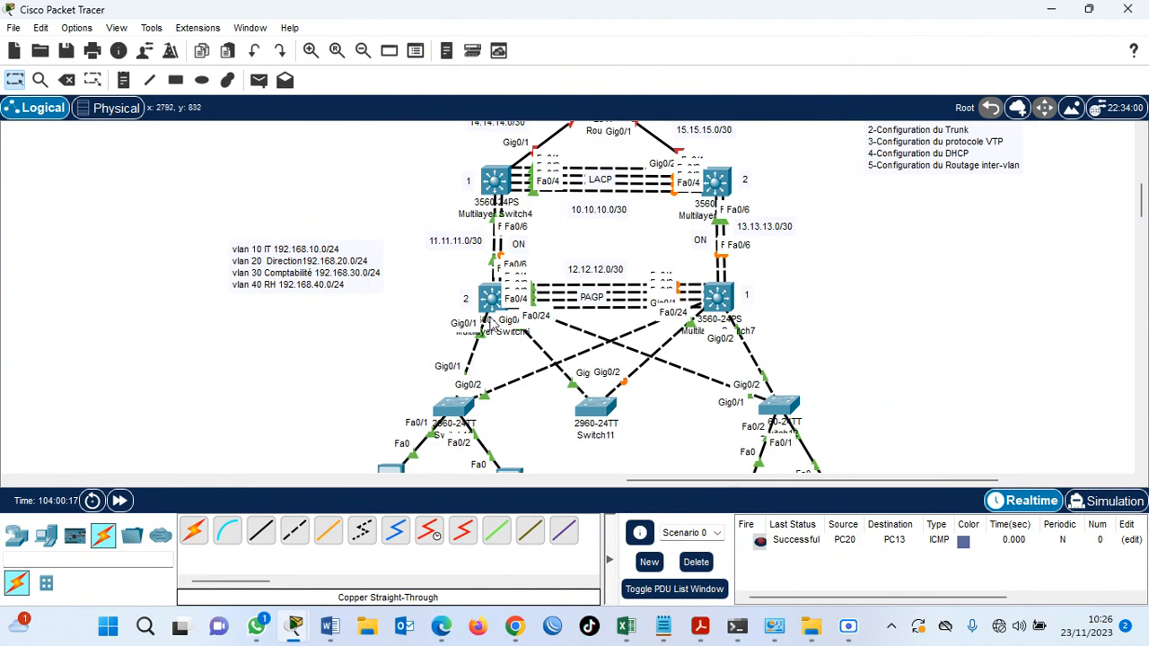
# Open the command line of Multilayer Switch6 and place its window clear of the VLAN note.
pyautogui.click(491, 302)
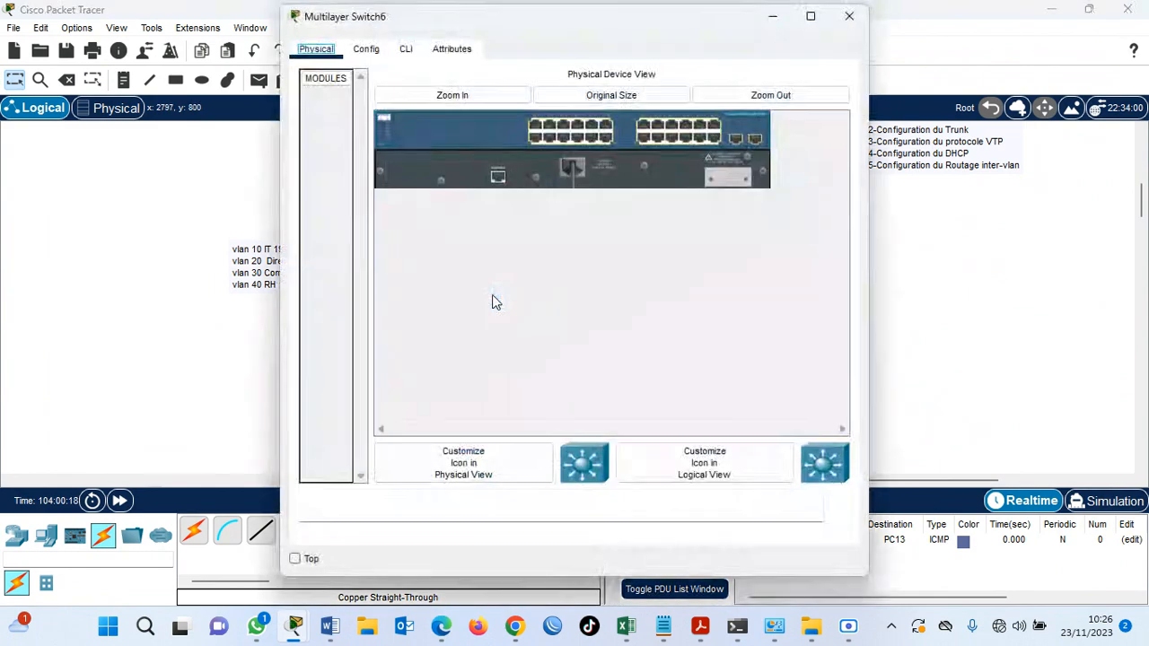
pyautogui.click(406, 50)
pyautogui.moveTo(547, 25); pyautogui.dragTo(825, 31)
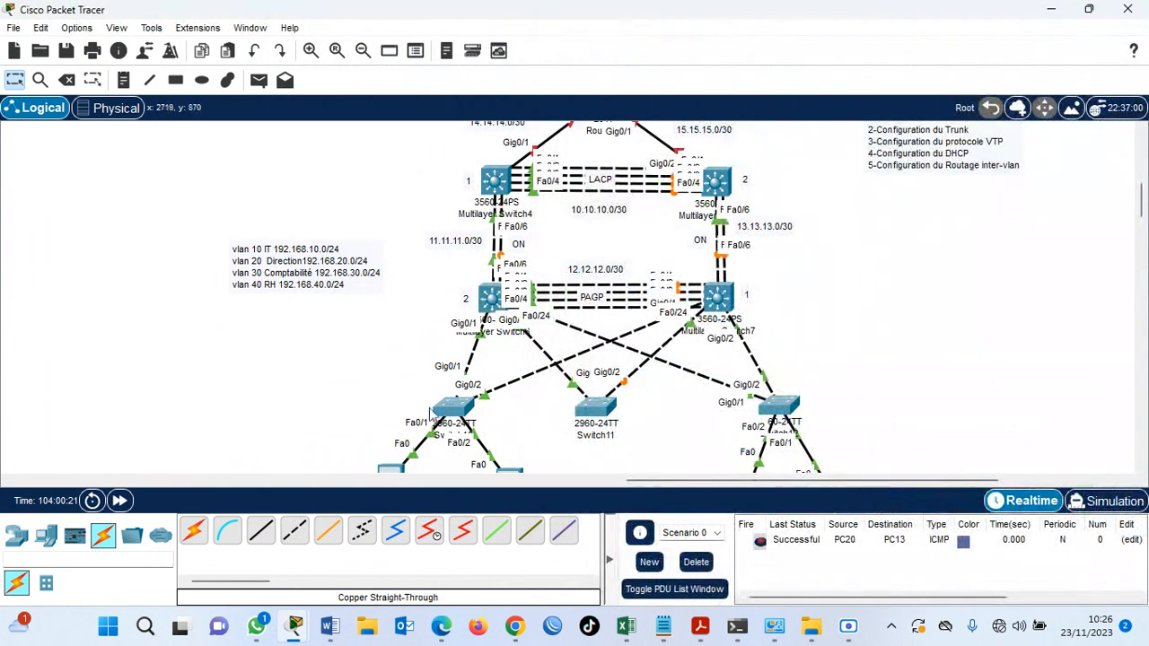
# Return to the workspace and move the configuration task list directly above the VLAN note.
pyautogui.click(414, 176)
pyautogui.moveTo(676, 483); pyautogui.dragTo(747, 483)
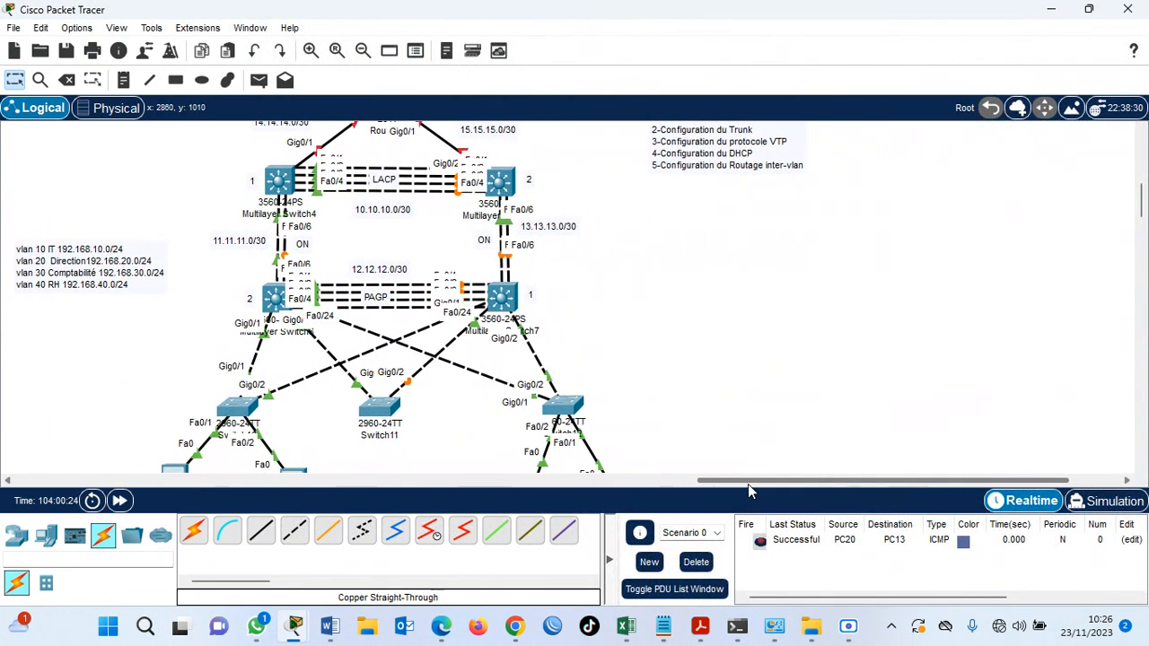
pyautogui.moveTo(717, 152); pyautogui.dragTo(101, 188)
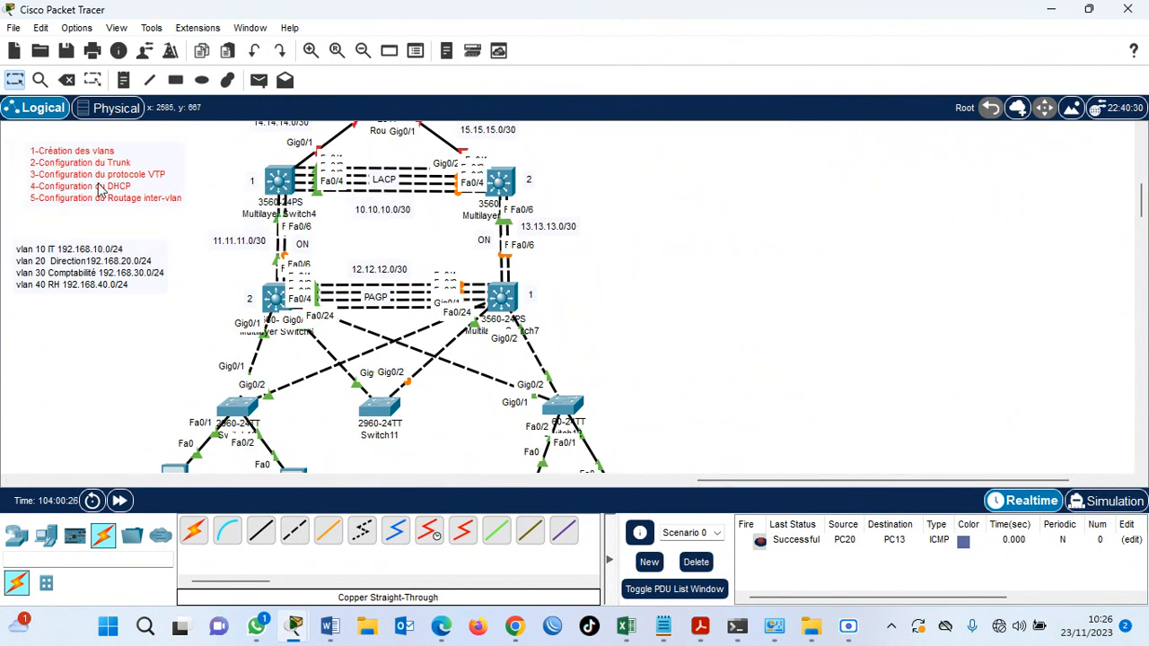
# Bring back Multilayer Switch6's command line and decline the initial configuration dialog with n to reach the Switch prompt.
pyautogui.moveTo(1141, 209); pyautogui.dragTo(1144, 203)
pyautogui.click(274, 360)
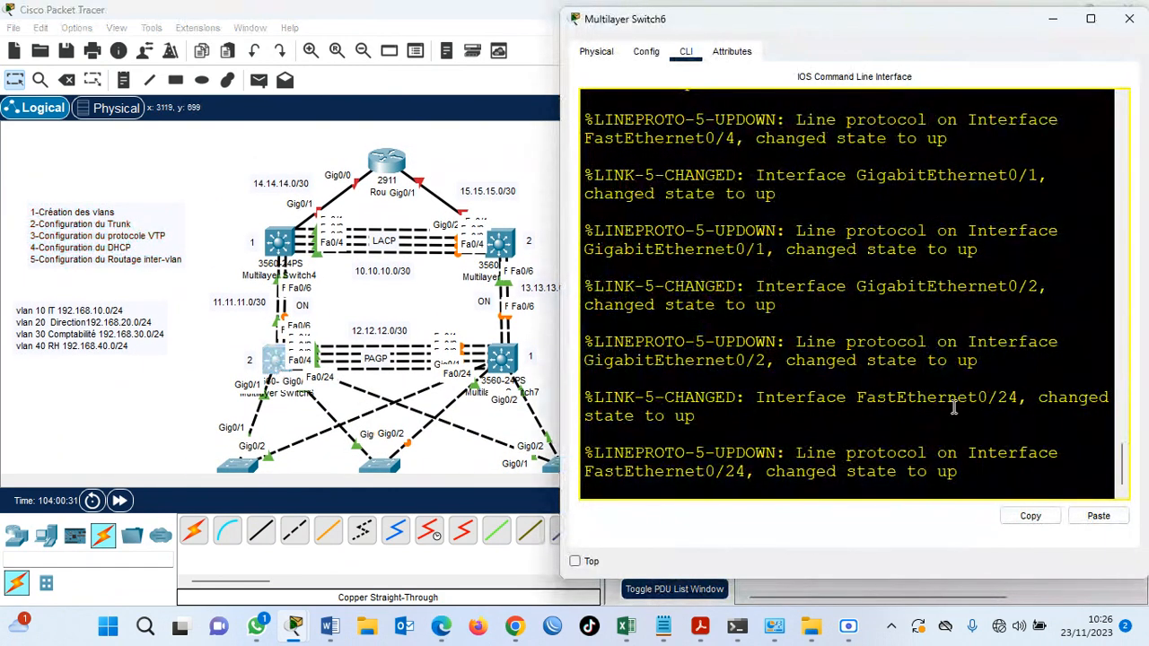
pyautogui.press('Return')
pyautogui.write('n')
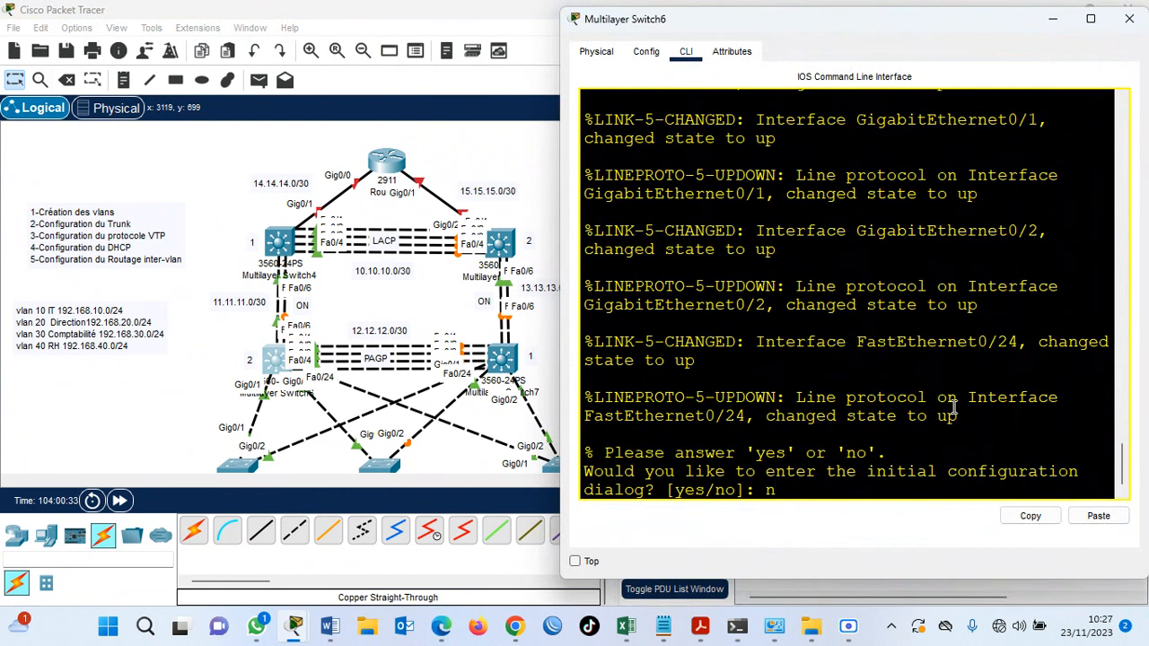
pyautogui.press('Return')
pyautogui.press('Return')
pyautogui.press('Return')
pyautogui.press('Return')
# Enter privileged mode with en and global configuration mode with conf t on the switch.
pyautogui.write('en')
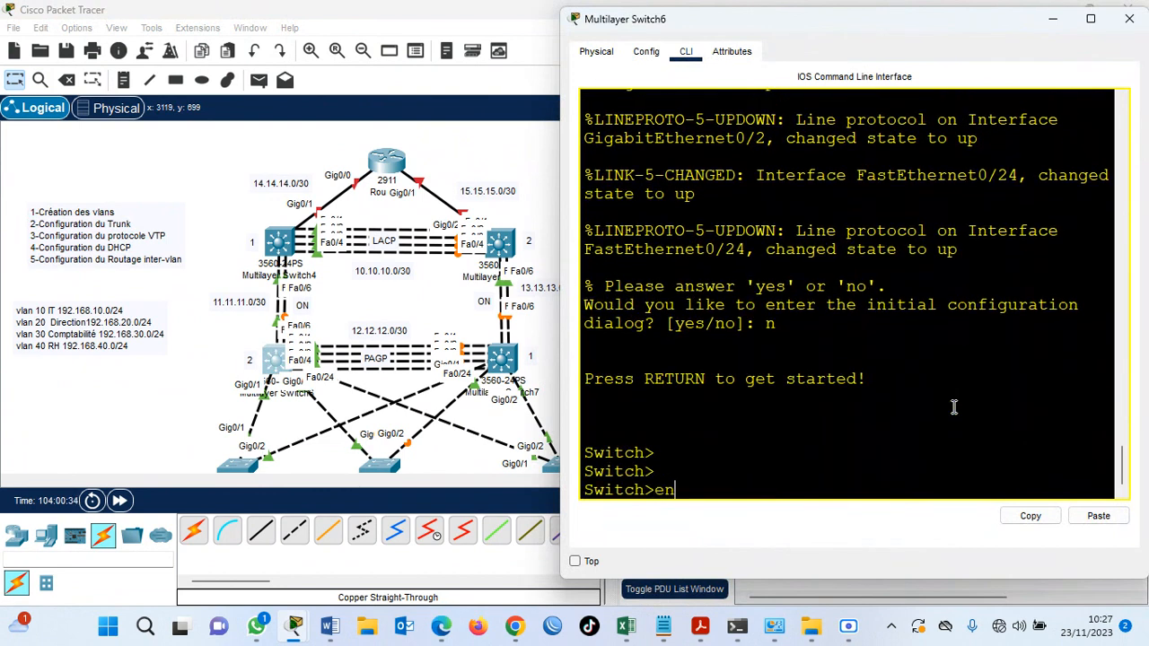
pyautogui.press('Return')
pyautogui.write('conf t')
pyautogui.press('Return')
pyautogui.press('Return')
pyautogui.press('Return')
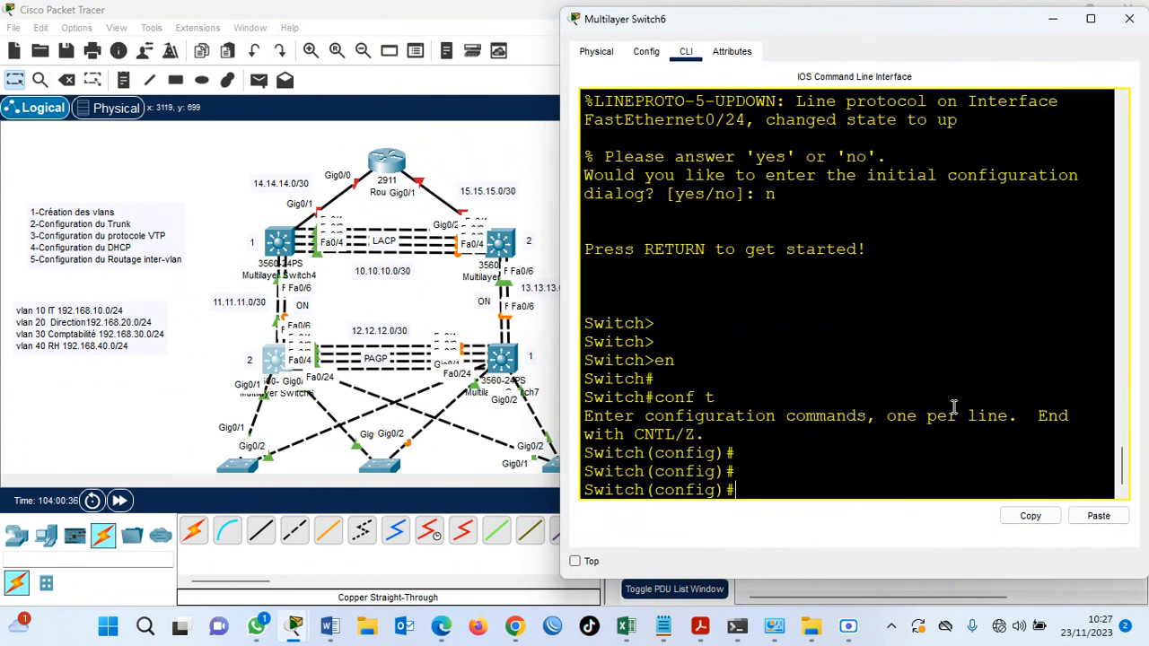
# Disable DNS lookups on the switch with no ip domain lookup.
pyautogui.write('no ip domain lo')
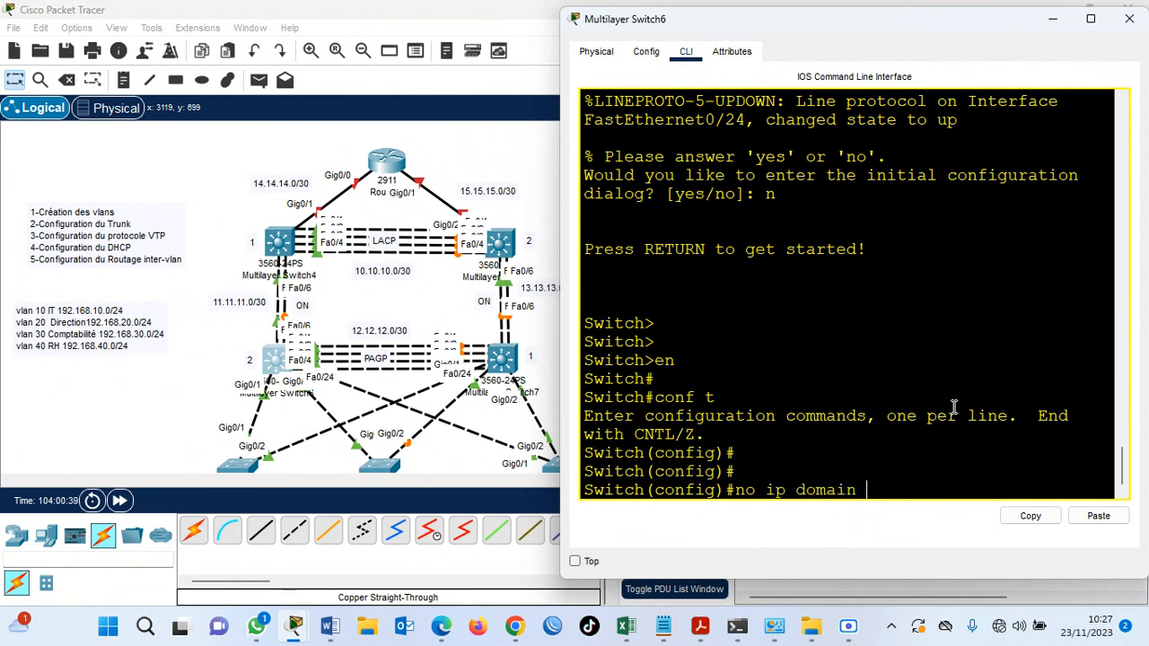
pyautogui.press('Tab')
pyautogui.press('Return')
pyautogui.press('Return')
pyautogui.press('Return')
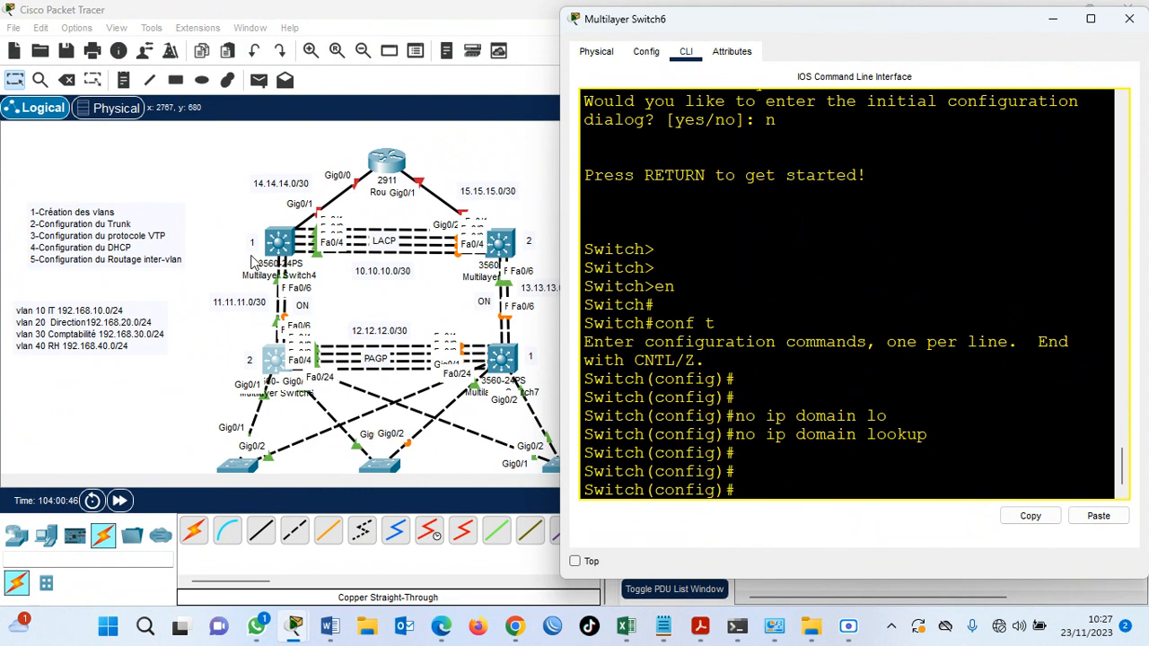
# Set the switch's hostname to SW-D1.
pyautogui.write('hos')
pyautogui.press('Tab')
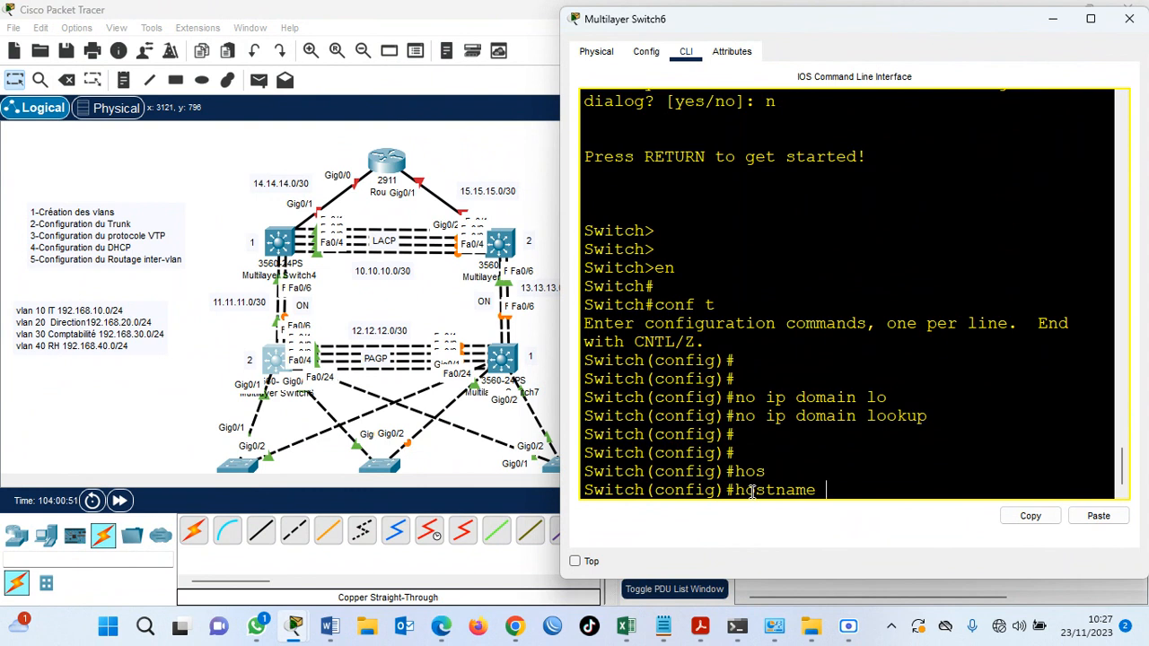
pyautogui.write('SW-D1')
pyautogui.press('Return')
pyautogui.press('Return')
pyautogui.press('Return')
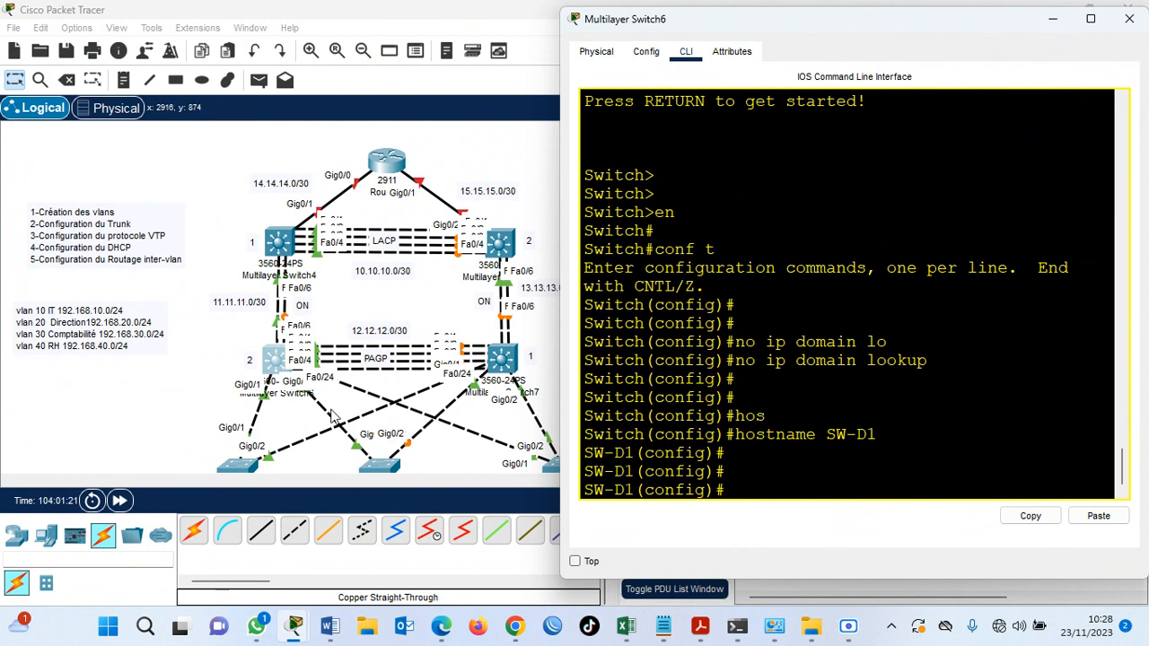
# Create VLAN 10 on SW-D1 and name it IT.
pyautogui.write('vlan 10')
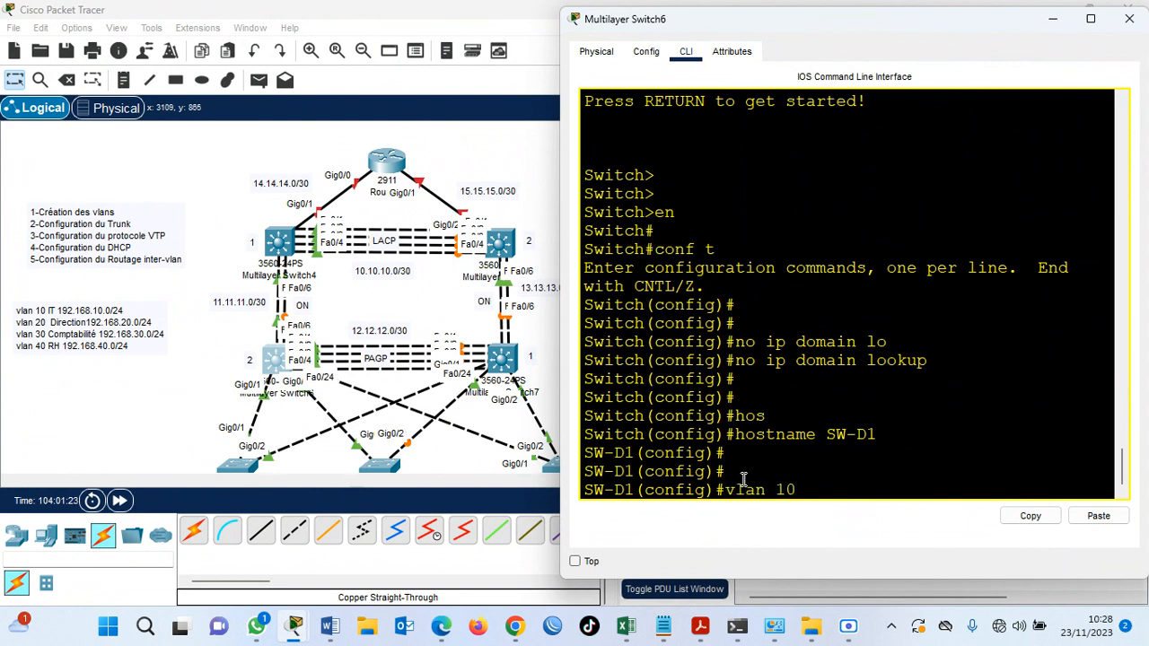
pyautogui.press('Return')
pyautogui.write('a')
pyautogui.press('Tab')
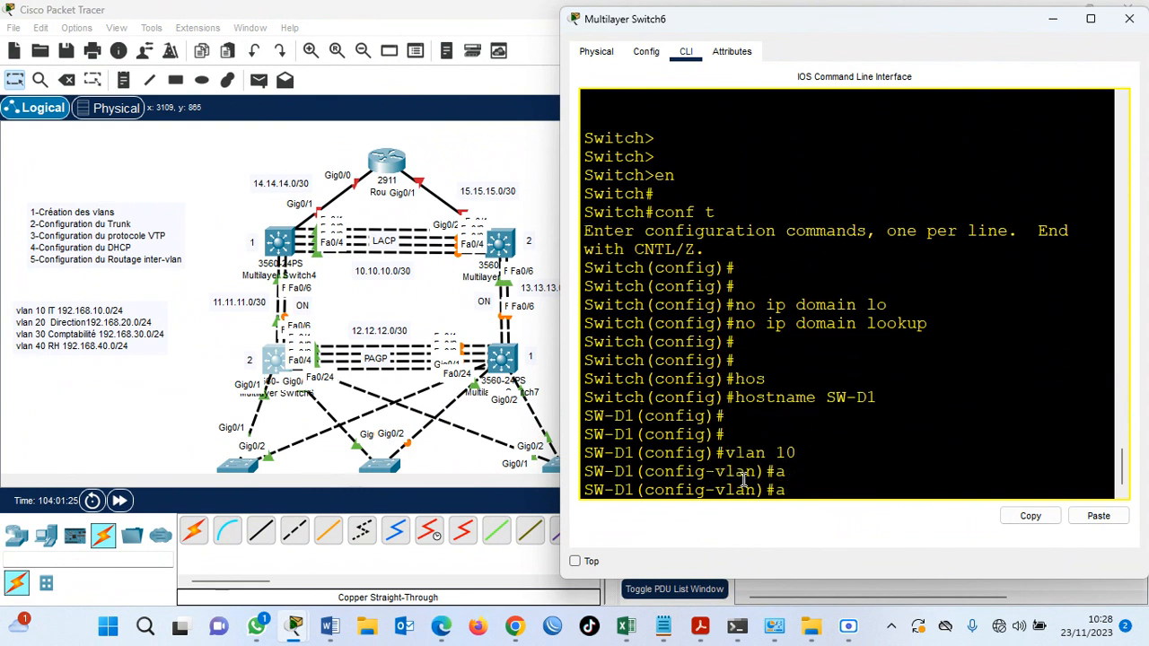
pyautogui.press('BackSpace')
pyautogui.write('na')
pyautogui.press('Tab')
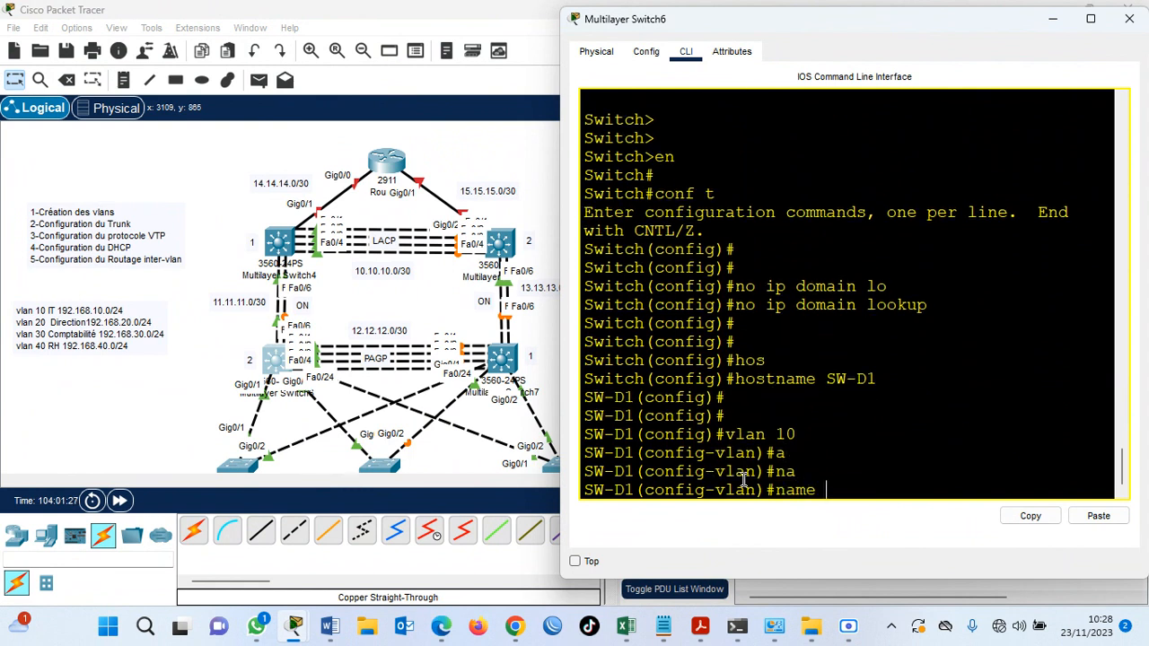
pyautogui.write('IT')
pyautogui.press('Return')
# Create VLAN 20 on SW-D1 and name it Direction.
pyautogui.write('vlan 20')
pyautogui.press('Return')
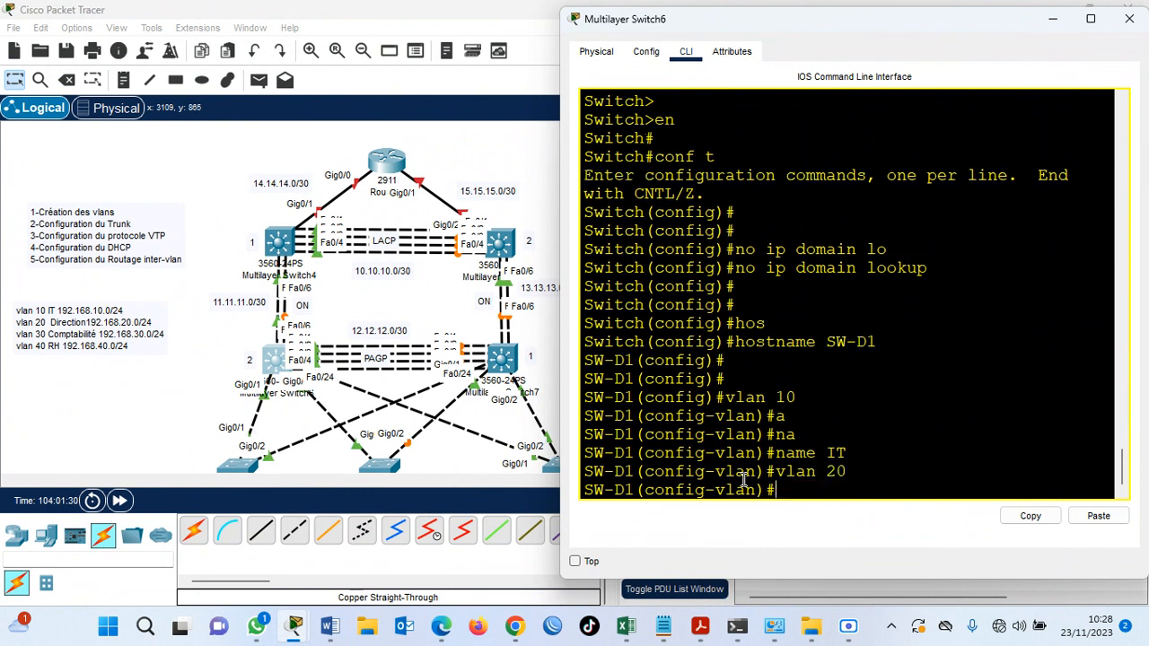
pyautogui.write('na')
pyautogui.press('Tab')
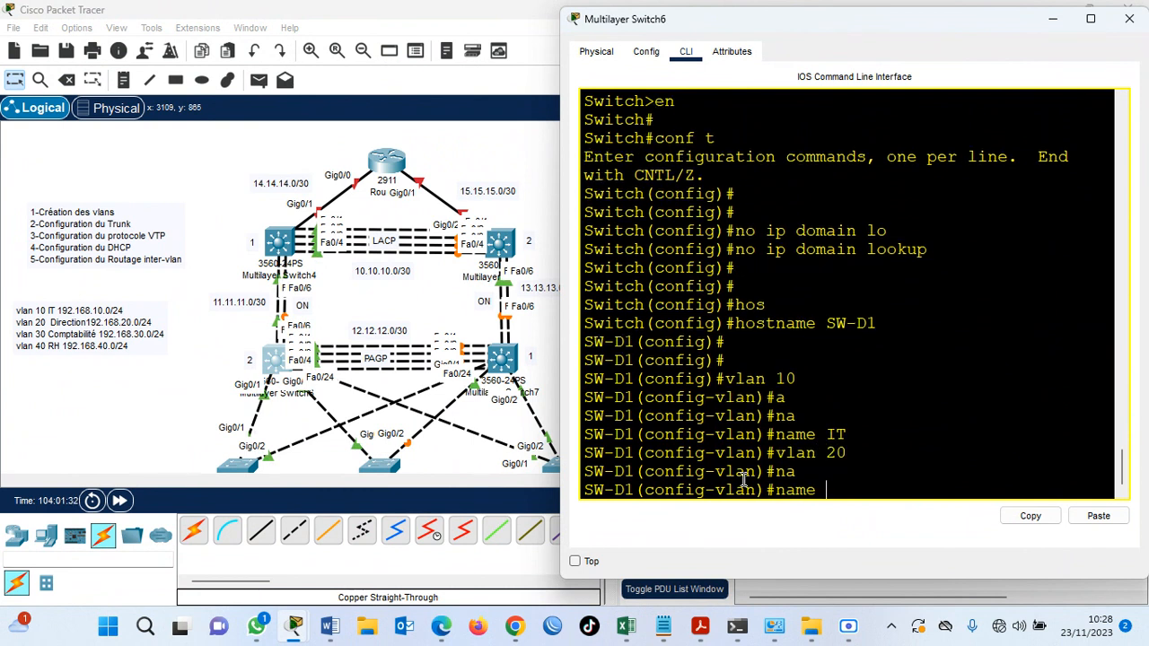
pyautogui.write('Direction')
pyautogui.press('Return')
# Create VLAN 30 on SW-D1 and name it Compta.
pyautogui.write('vlan 30')
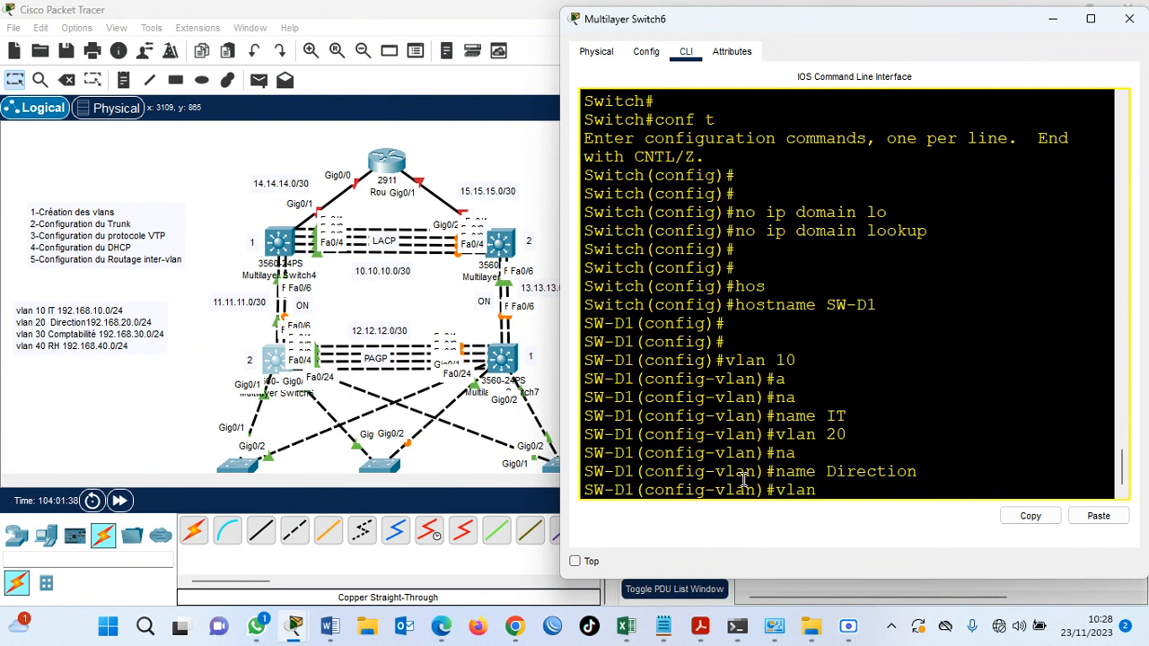
pyautogui.press('Return')
pyautogui.write('name Compta')
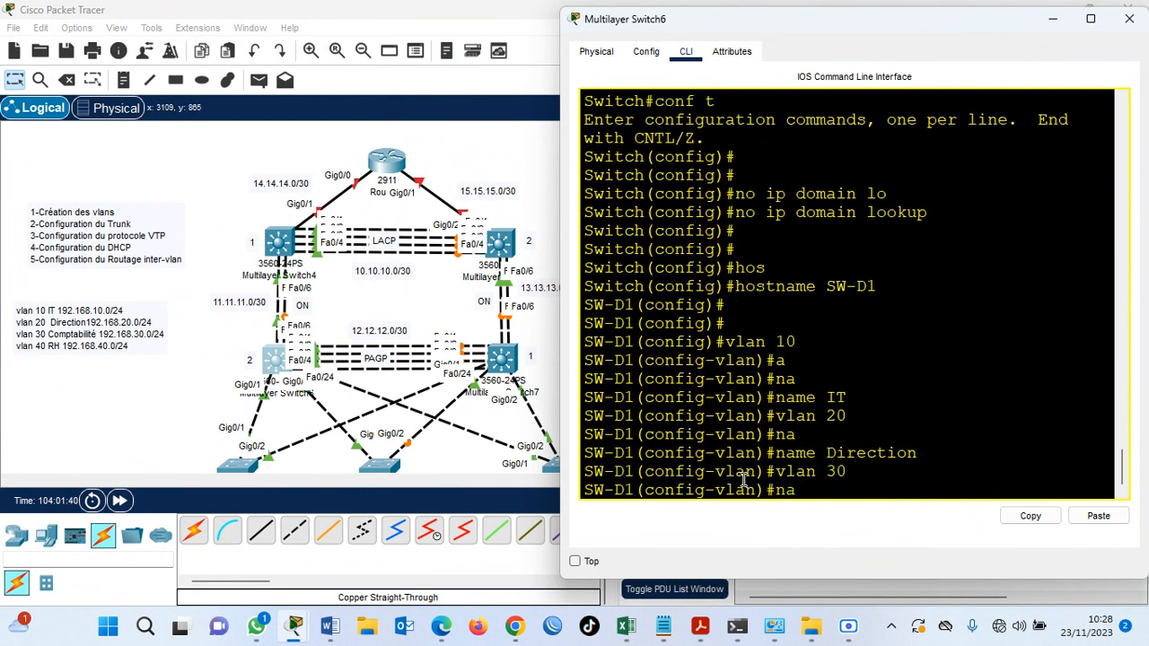
pyautogui.press('Tab')
pyautogui.write('Compta')
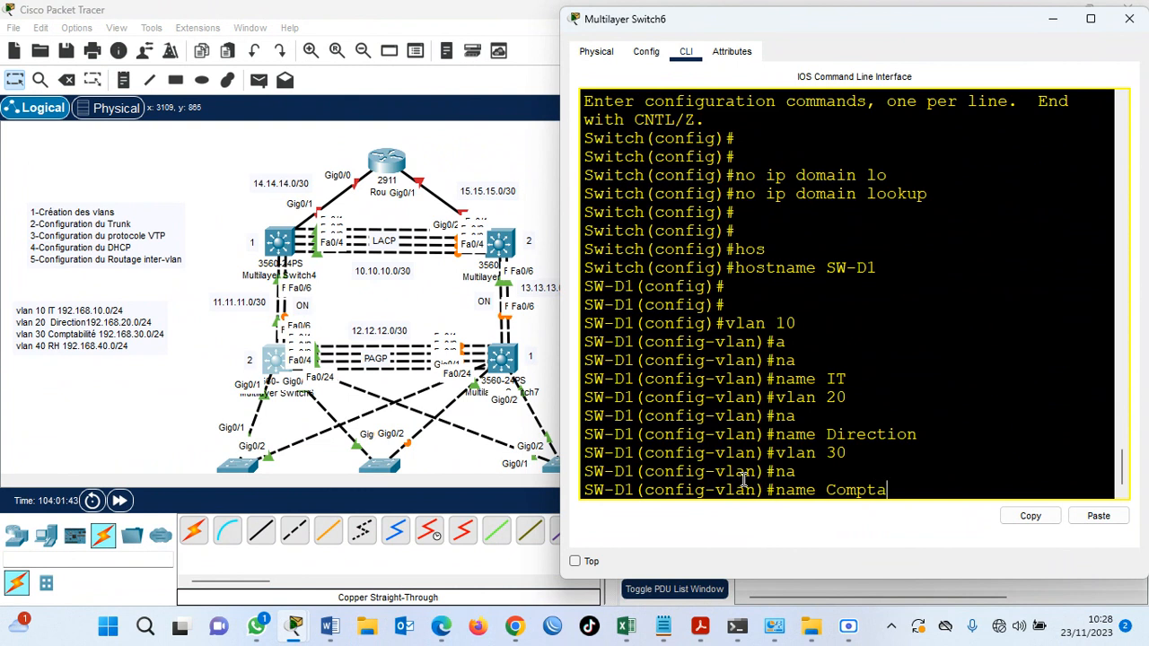
pyautogui.press('Return')
# Create VLAN 40 on SW-D1 and name it RH.
pyautogui.write('vlan)#vlan')
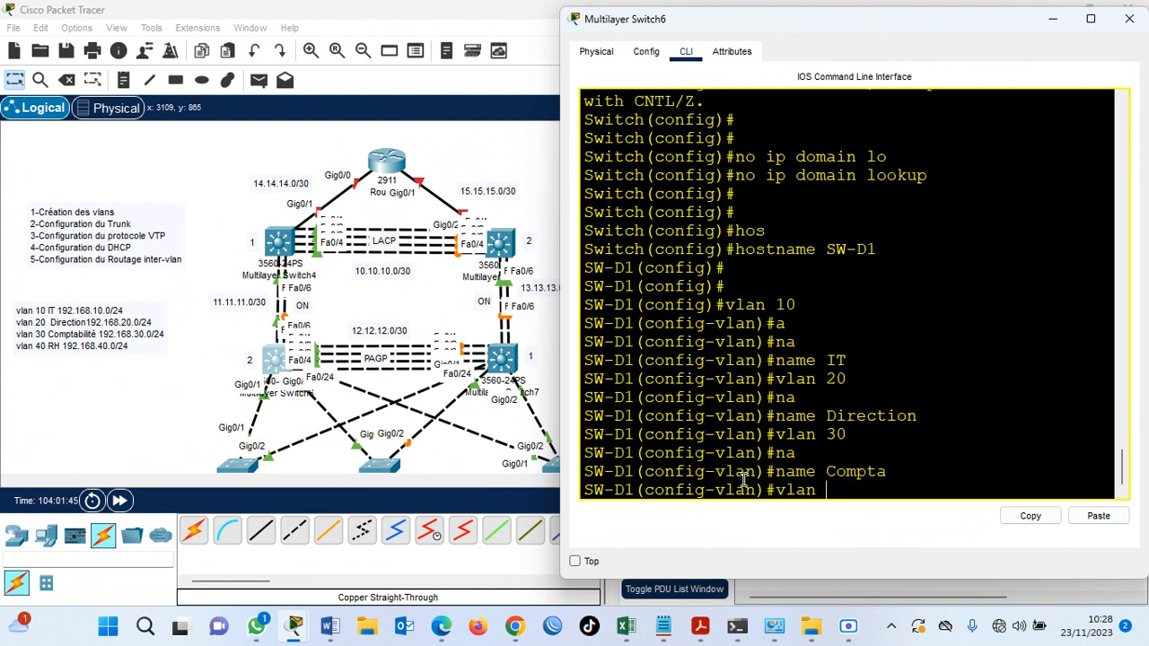
pyautogui.write(' 40')
pyautogui.press('Return')
pyautogui.write('na')
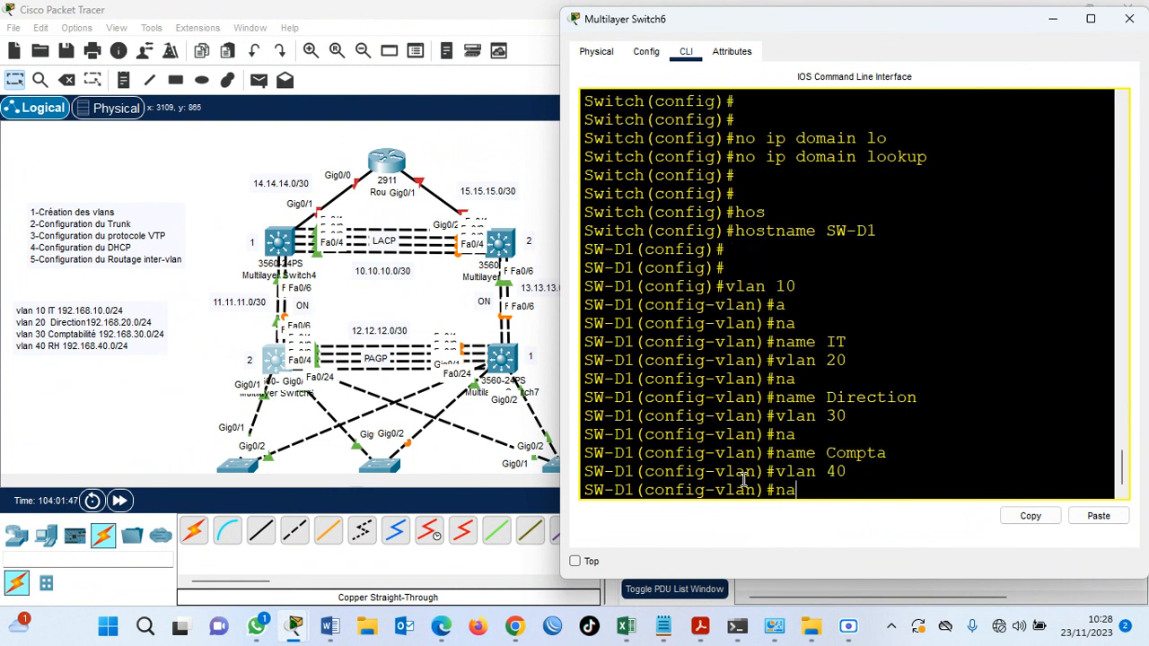
pyautogui.press('Tab')
pyautogui.write('RH')
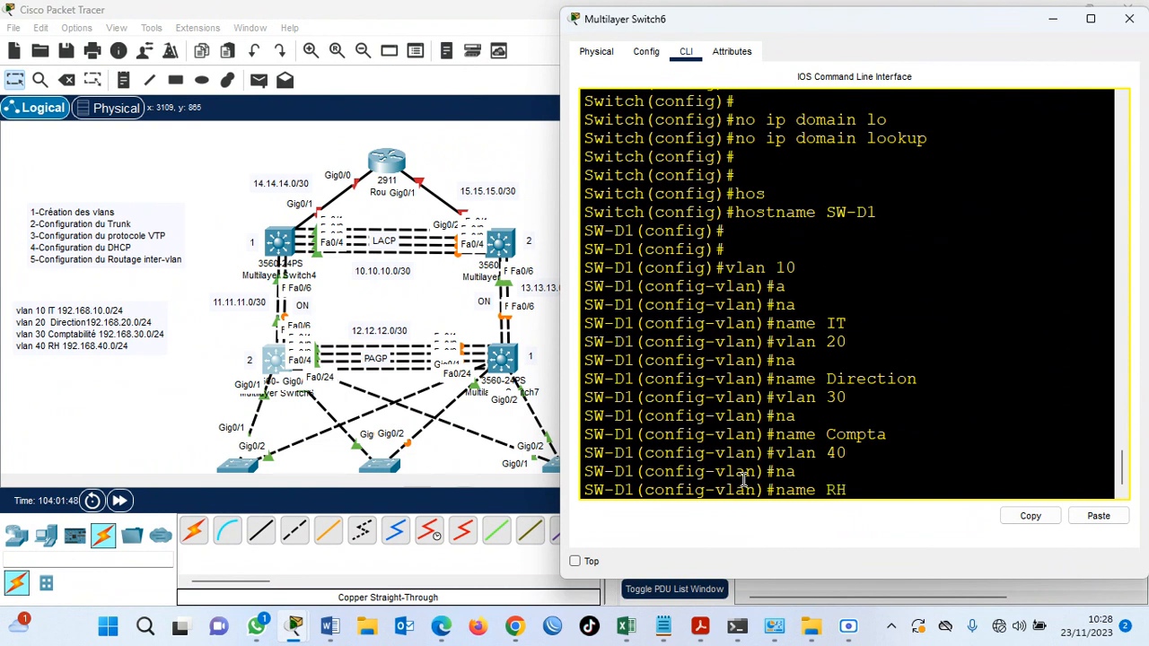
pyautogui.press('Return')
pyautogui.press('Return')
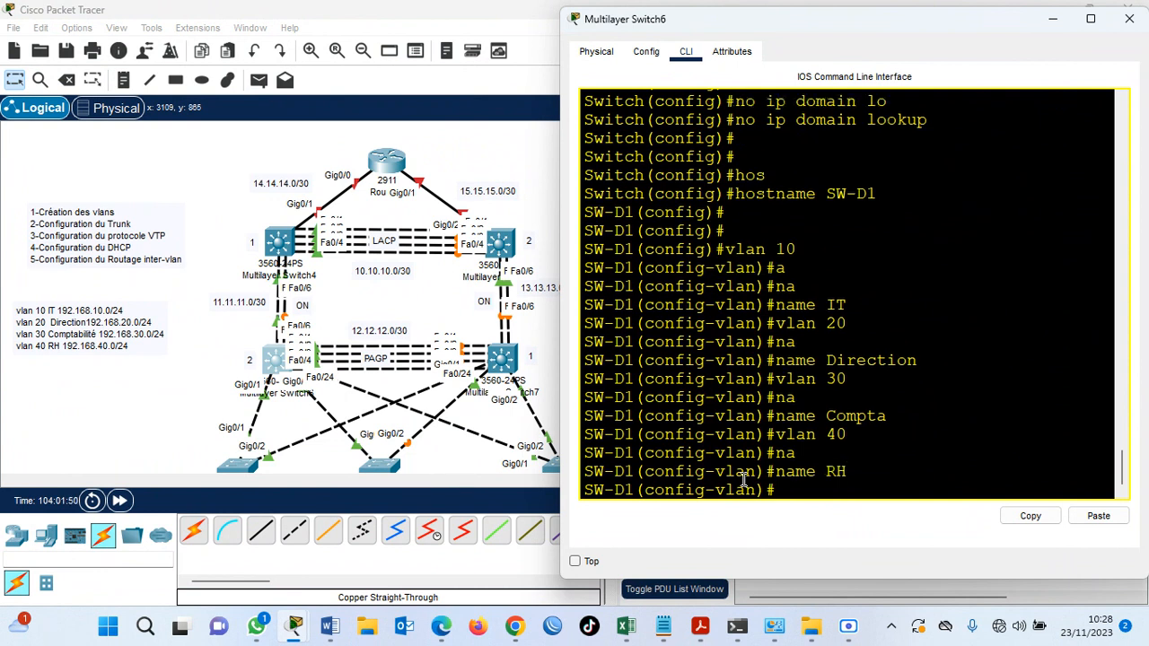
# Return to global configuration mode and check the created VLANs with do sh vlan brief.
pyautogui.write('ex')
pyautogui.press('Return')
pyautogui.write('do sh vlan brief')
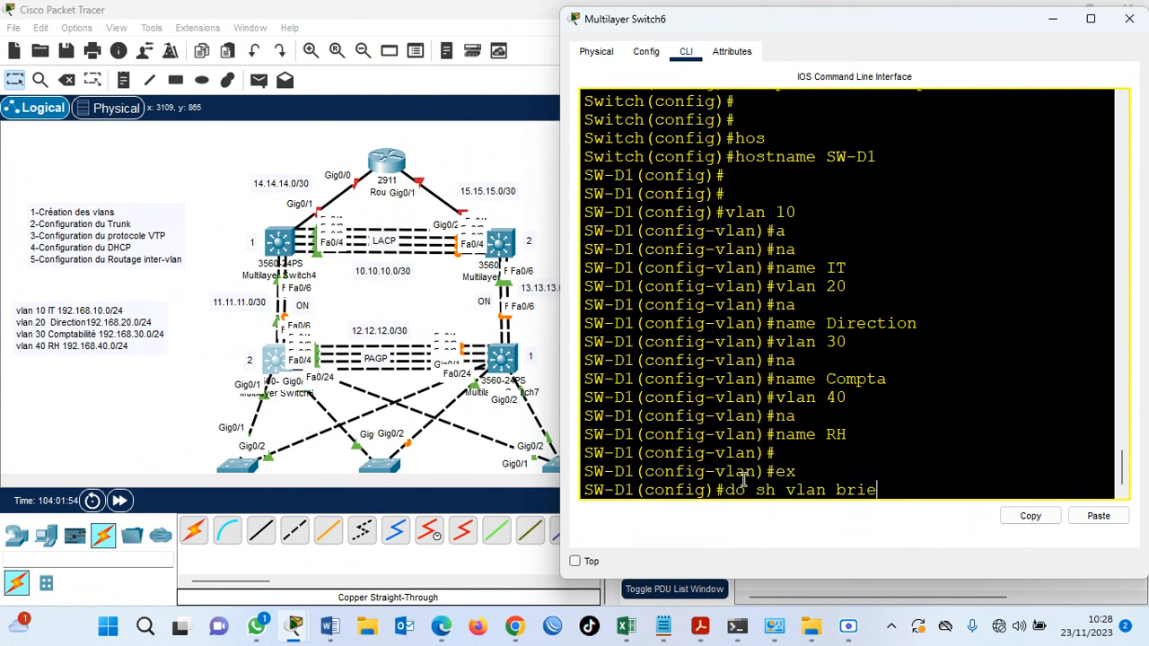
pyautogui.press('Return')
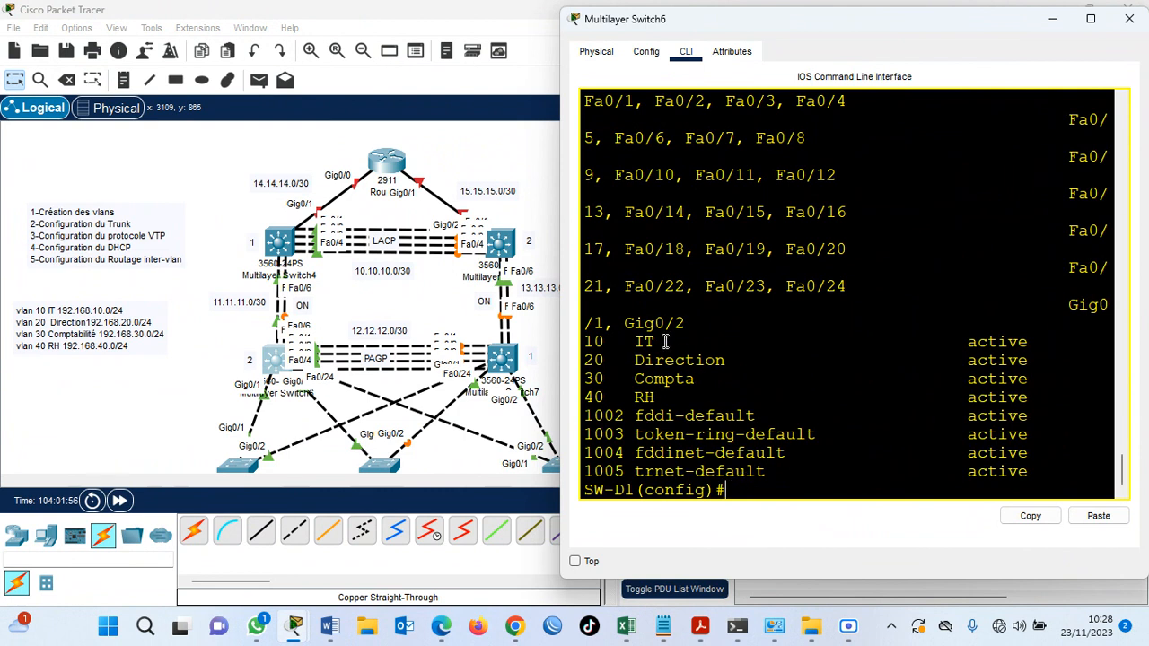
pyautogui.moveTo(634, 340); pyautogui.dragTo(678, 399)
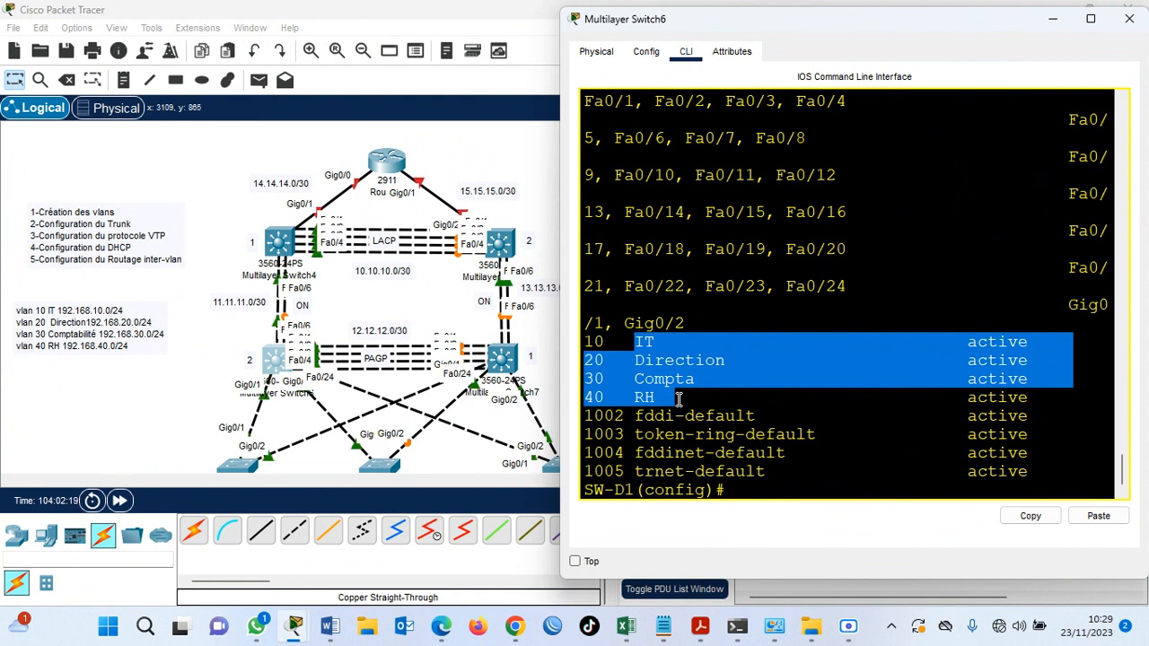
pyautogui.click(742, 485)
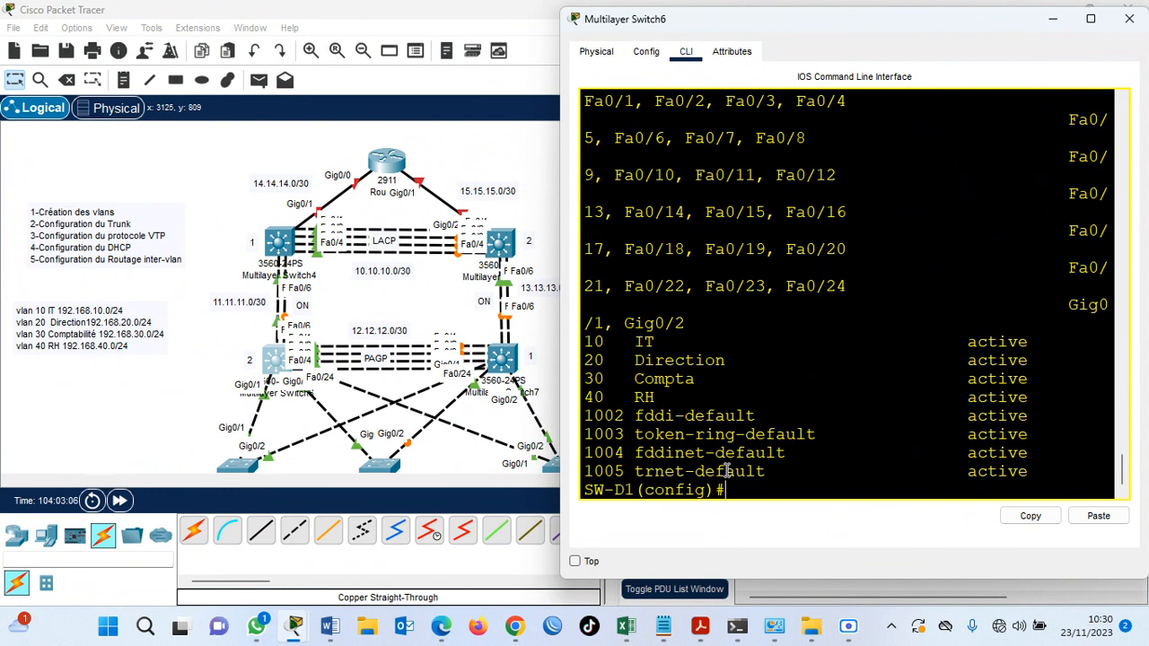
# Create the VLAN 10 virtual interface on SW-D1 with interface vlan 10.
pyautogui.write('inter')
pyautogui.press('Tab')
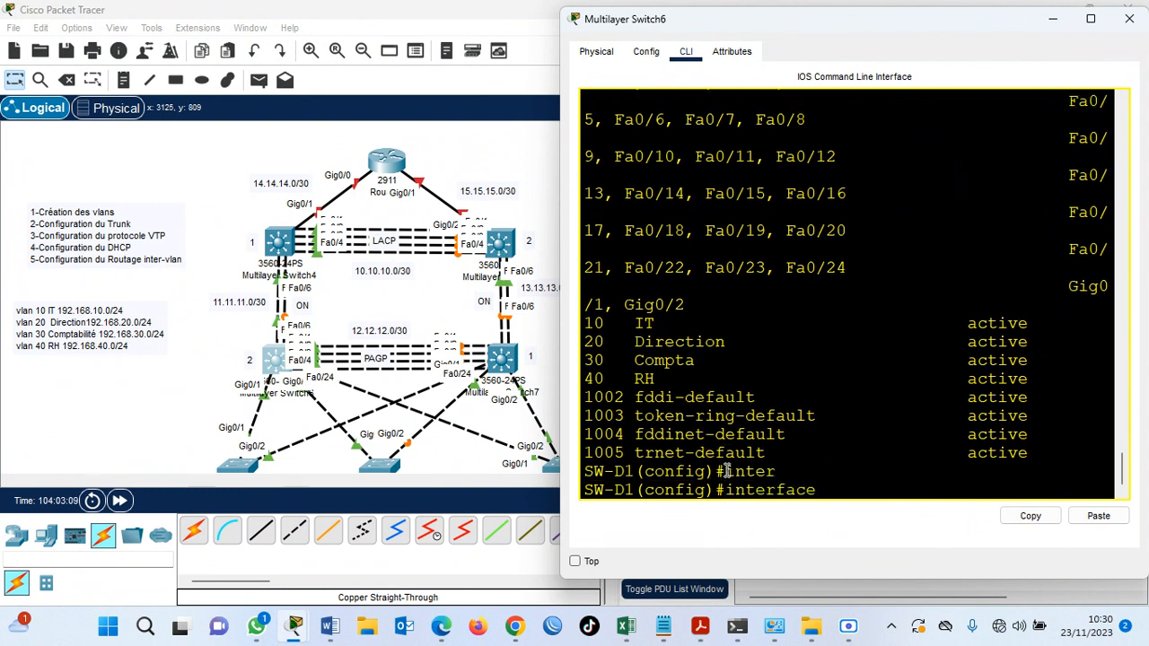
pyautogui.write('v')
pyautogui.press('Tab')
pyautogui.write('l')
pyautogui.press('Tab')
pyautogui.write('10')
pyautogui.press('Return')
pyautogui.press('Return')
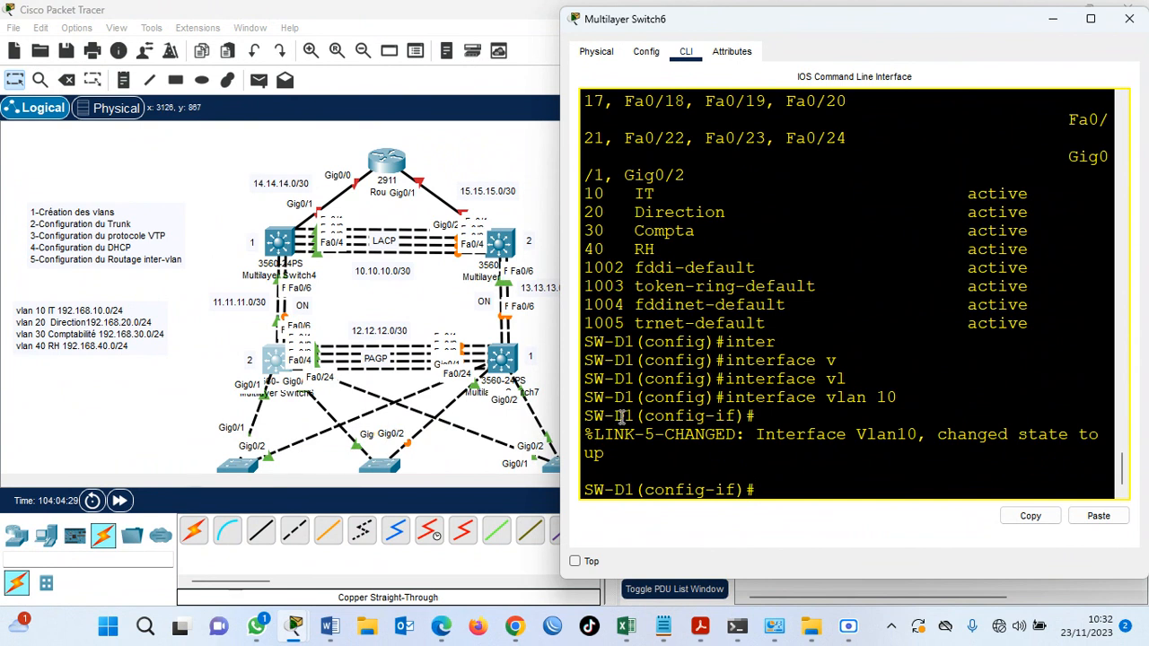
# Assign IP address 192.168.10.253 with mask 255.255.255.0 to the VLAN 10 interface.
pyautogui.write('ip add')
pyautogui.press('Tab')
pyautogui.write('1921.68')
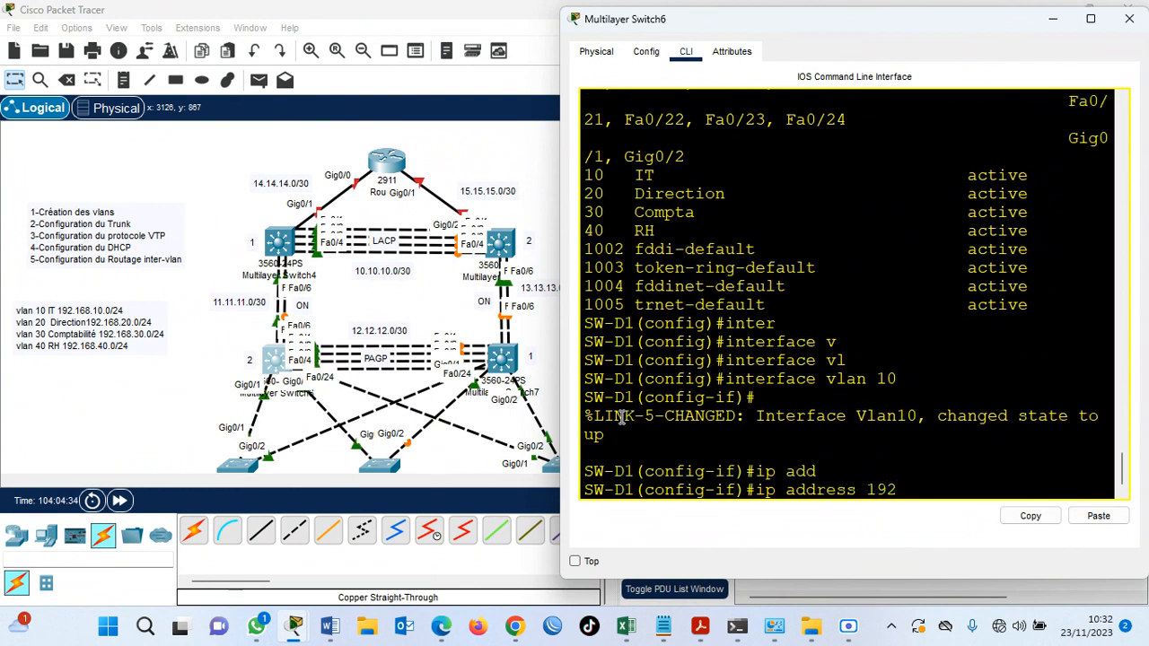
pyautogui.press('BackSpace')
pyautogui.press('BackSpace')
pyautogui.press('BackSpace')
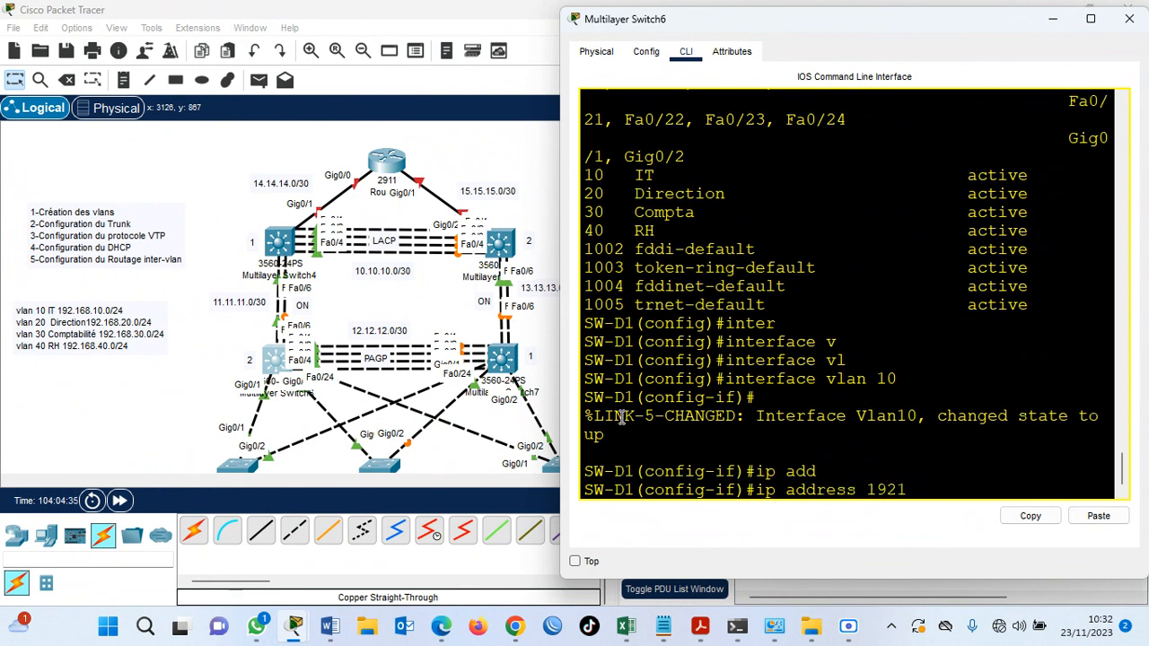
pyautogui.write('168.10.253 255.255')
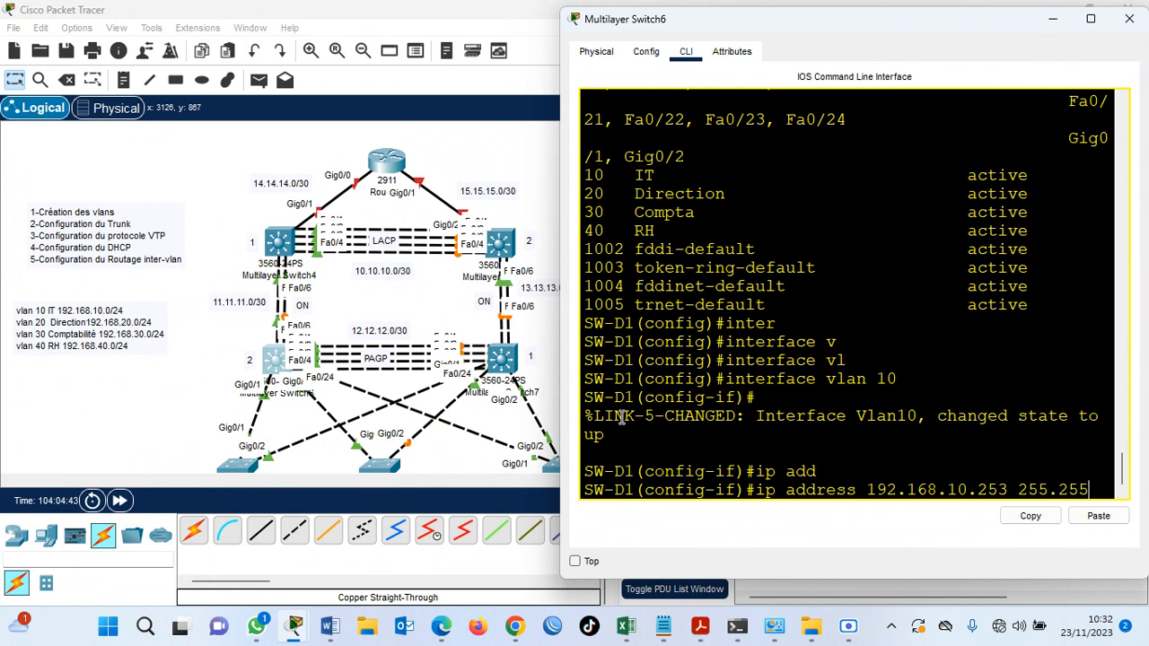
pyautogui.write('.255.0')
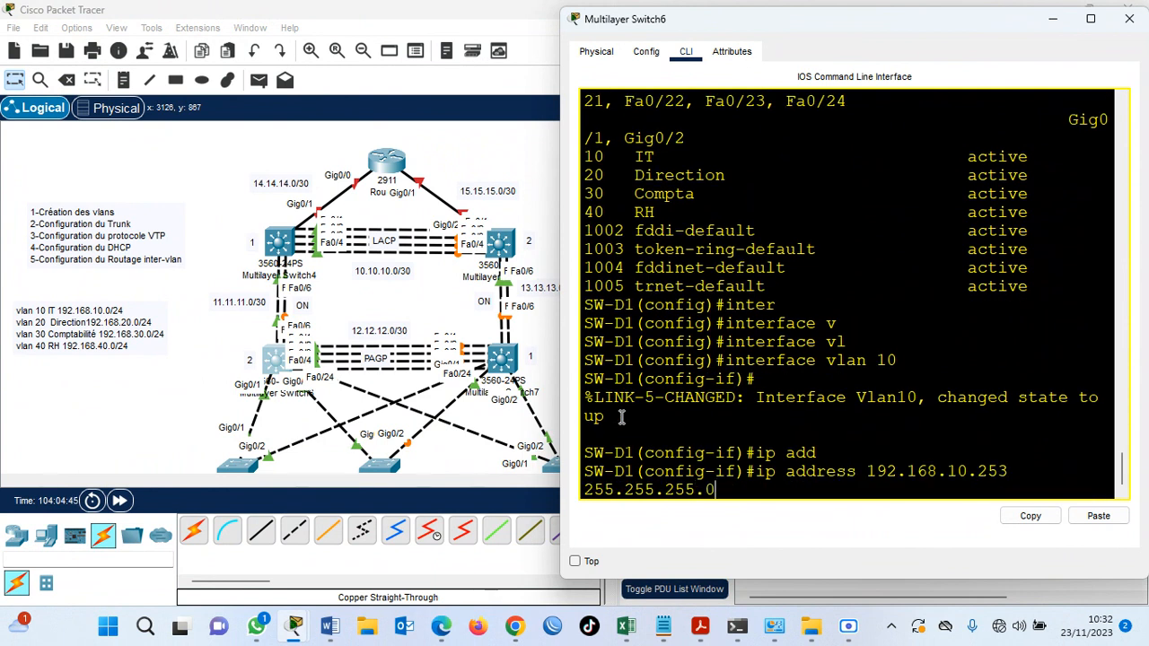
pyautogui.press('Return')
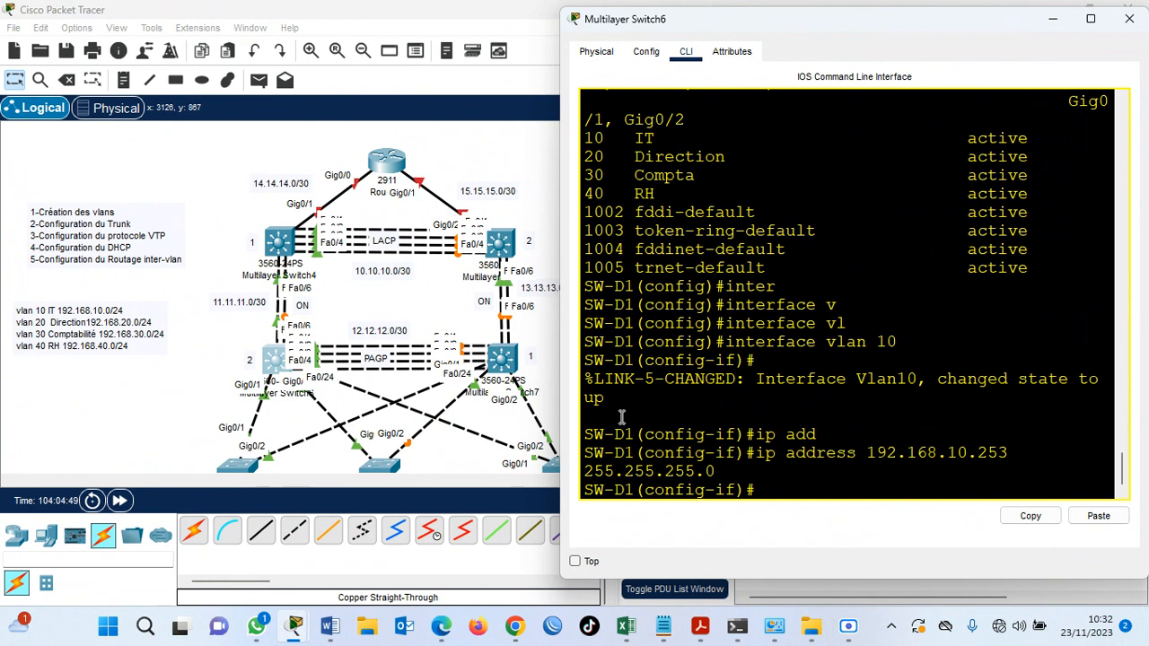
# Enable the VLAN 10 interface with no shut.
pyautogui.write('no shut')
pyautogui.press('Return')
pyautogui.press('Return')
pyautogui.press('Return')
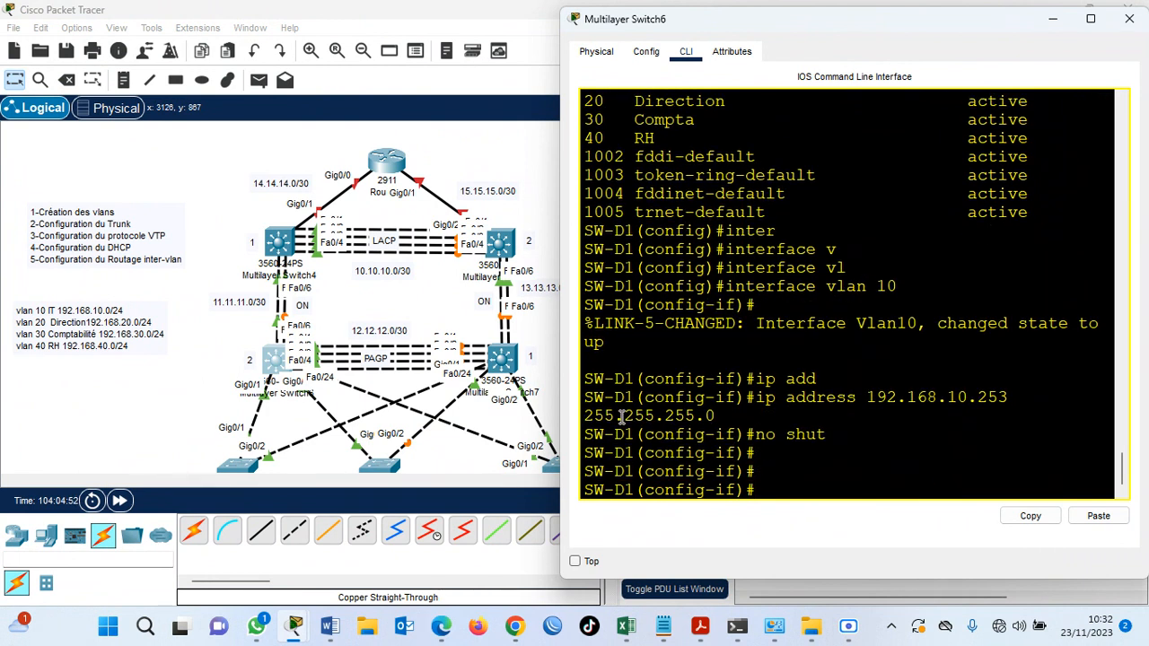
# Create the VLAN 20 interface and assign it IP address 192.168.20.253 with mask 255.255.255.0.
pyautogui.write('inter vlan 20')
pyautogui.press('Return')
pyautogui.press('Return')
pyautogui.write('ip add')
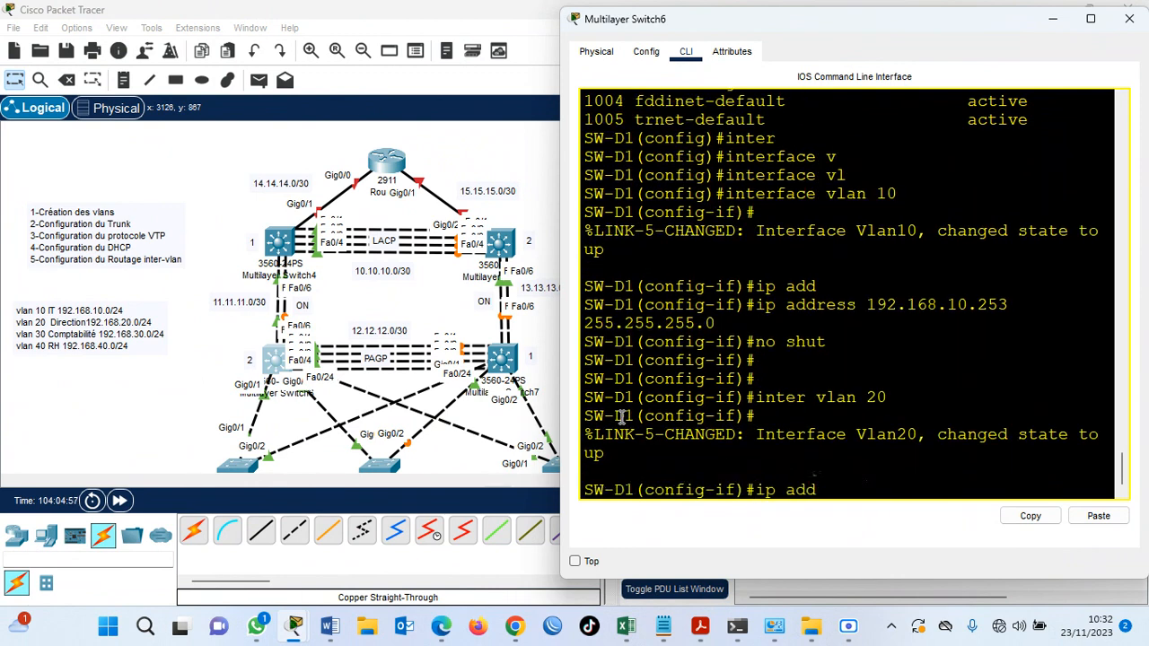
pyautogui.press('Tab')
pyautogui.write('192')
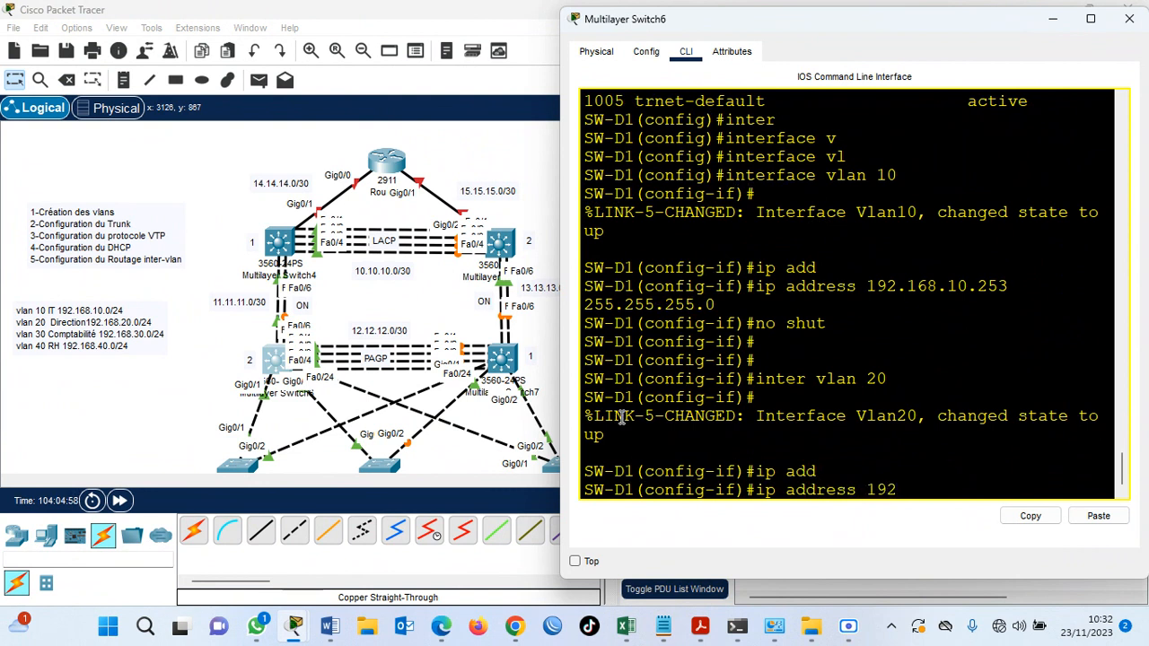
pyautogui.write('.168.20.253 255.255.255.0')
pyautogui.press('Return')
# Enable the VLAN 20 interface with no shut.
pyautogui.write('no shut')
pyautogui.press('Return')
pyautogui.press('Return')
pyautogui.press('Return')
pyautogui.press('Return')
# Create the VLAN 30 interface and assign it IP address 192.168.30.253 with mask 255.255.255.0.
pyautogui.write('inter vlan 3')
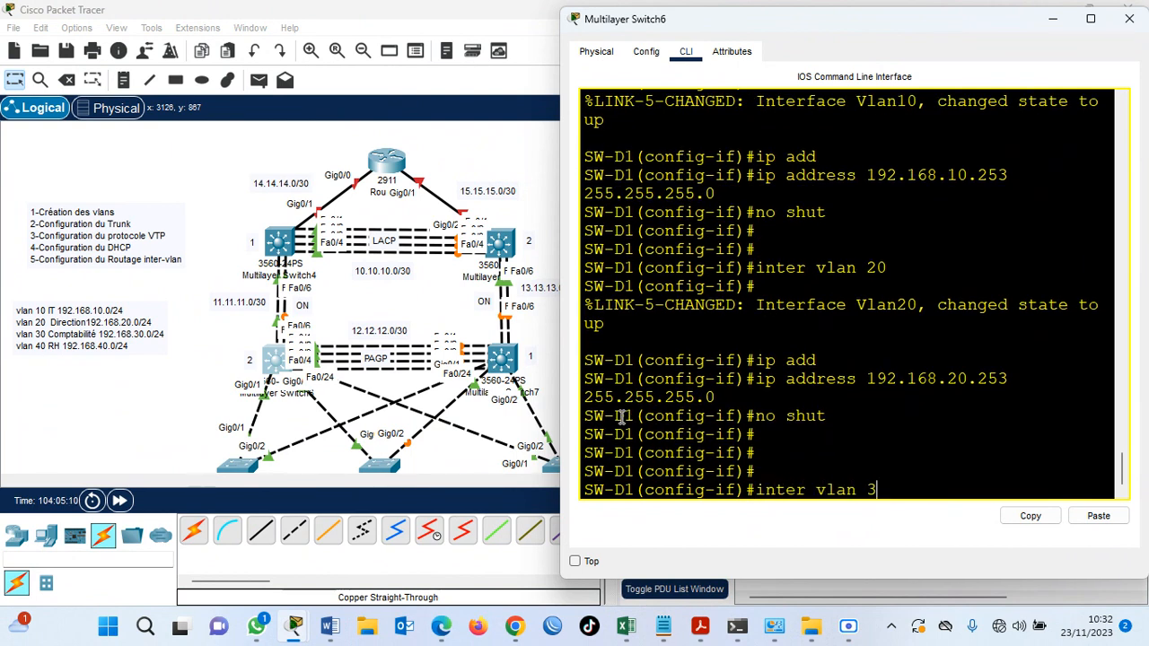
pyautogui.write('0')
pyautogui.press('Return')
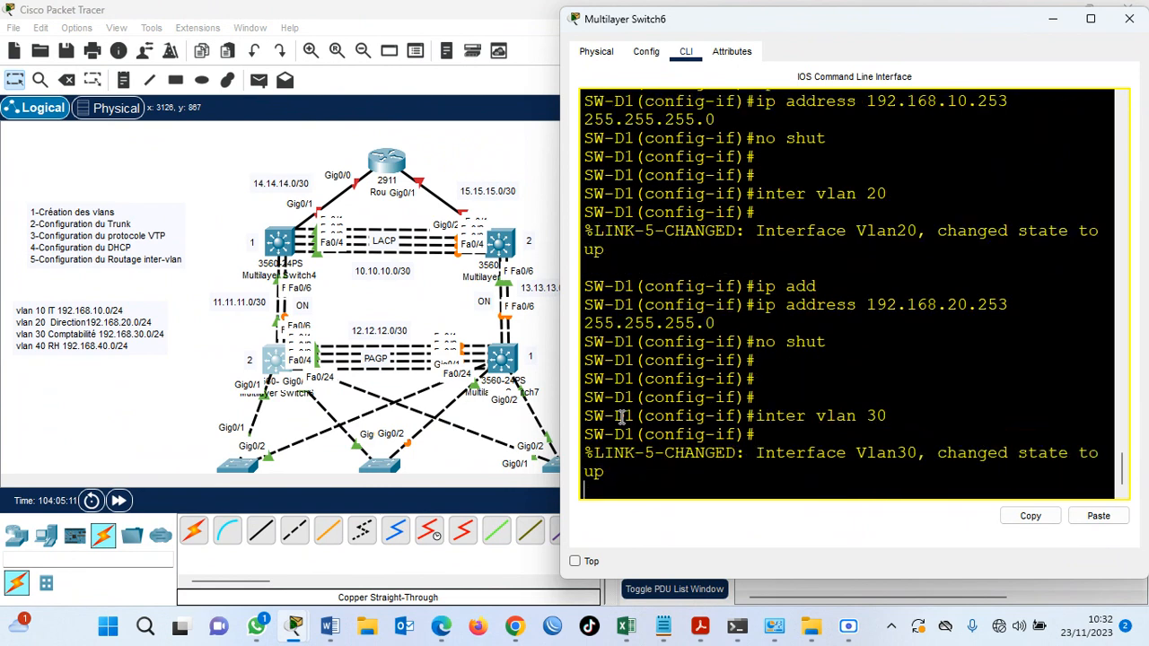
pyautogui.press('Return')
pyautogui.write('ip add 192.168.30.25')
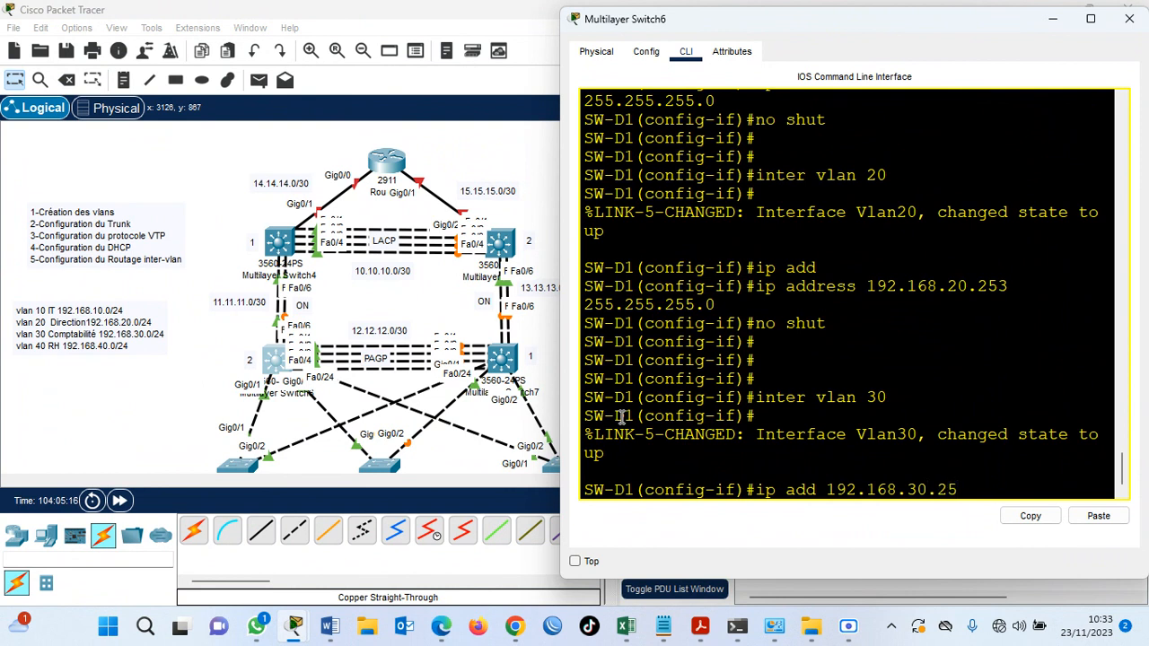
pyautogui.write('3 255.255.255.0')
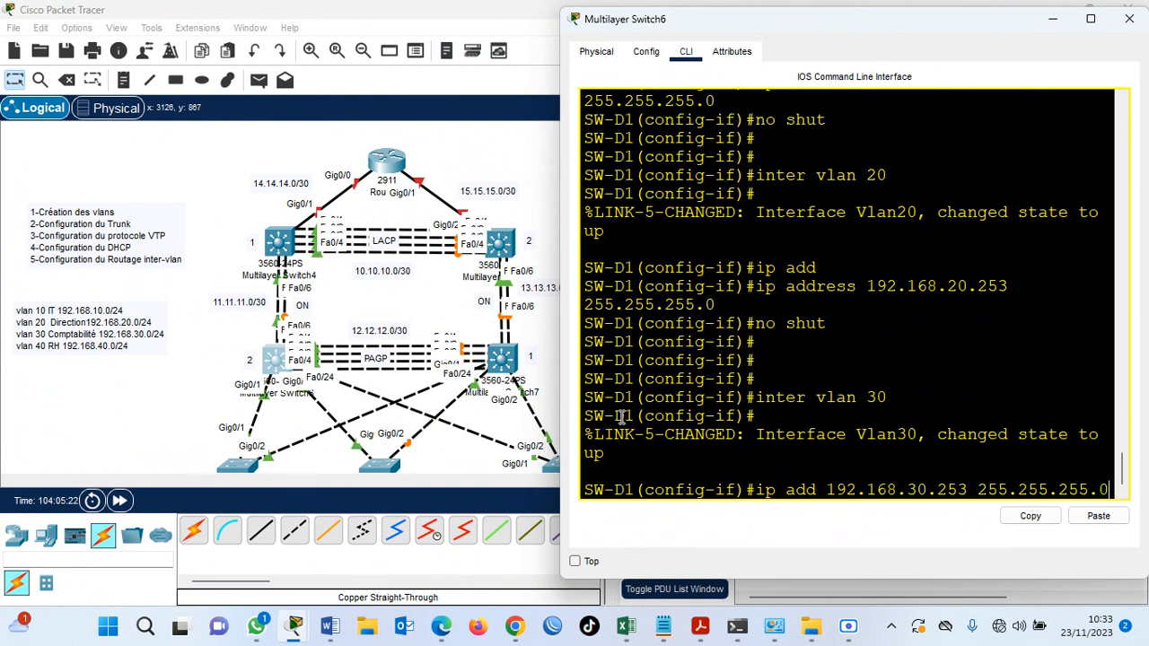
pyautogui.press('Return')
# Enable the VLAN 30 interface with no shut.
pyautogui.write('no shut')
pyautogui.press('Return')
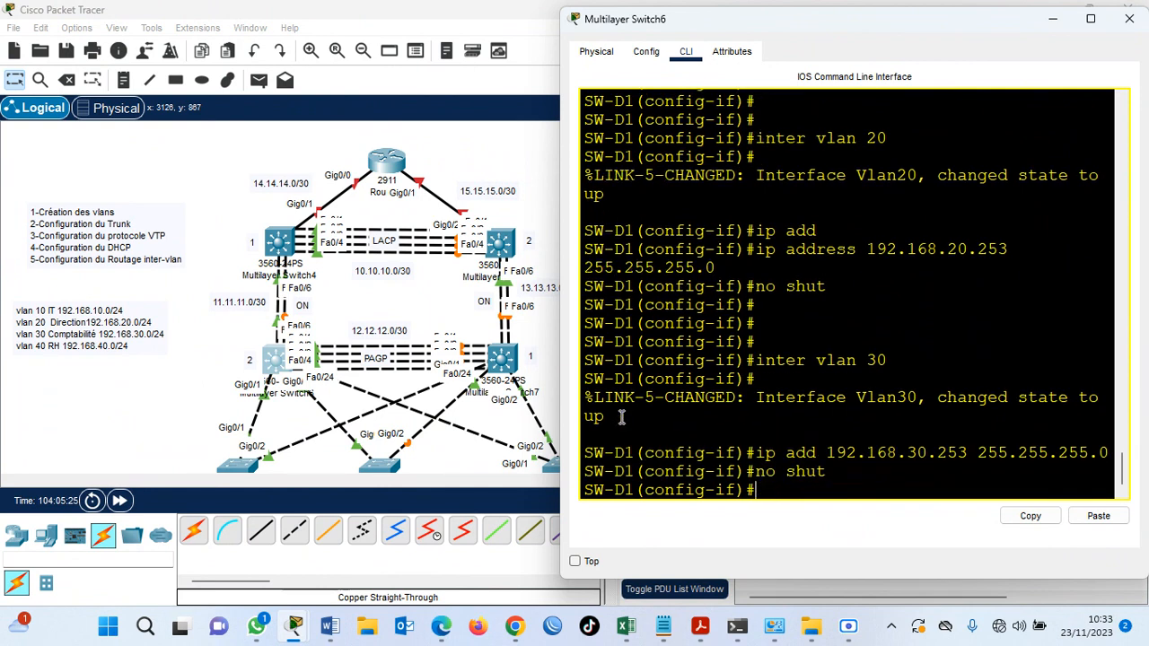
pyautogui.press('Return')
# Create the VLAN 40 interface and assign it IP address 192.168.40.253 with mask 255.255.255.0.
pyautogui.write('inter vla')
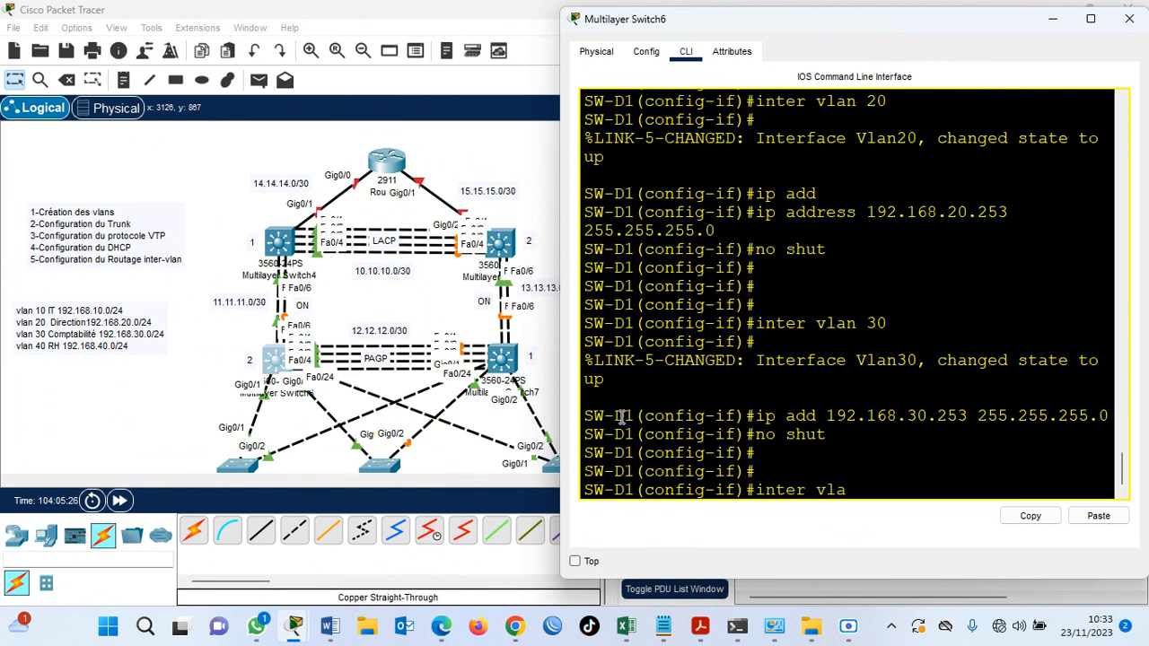
pyautogui.write('n 40')
pyautogui.press('Return')
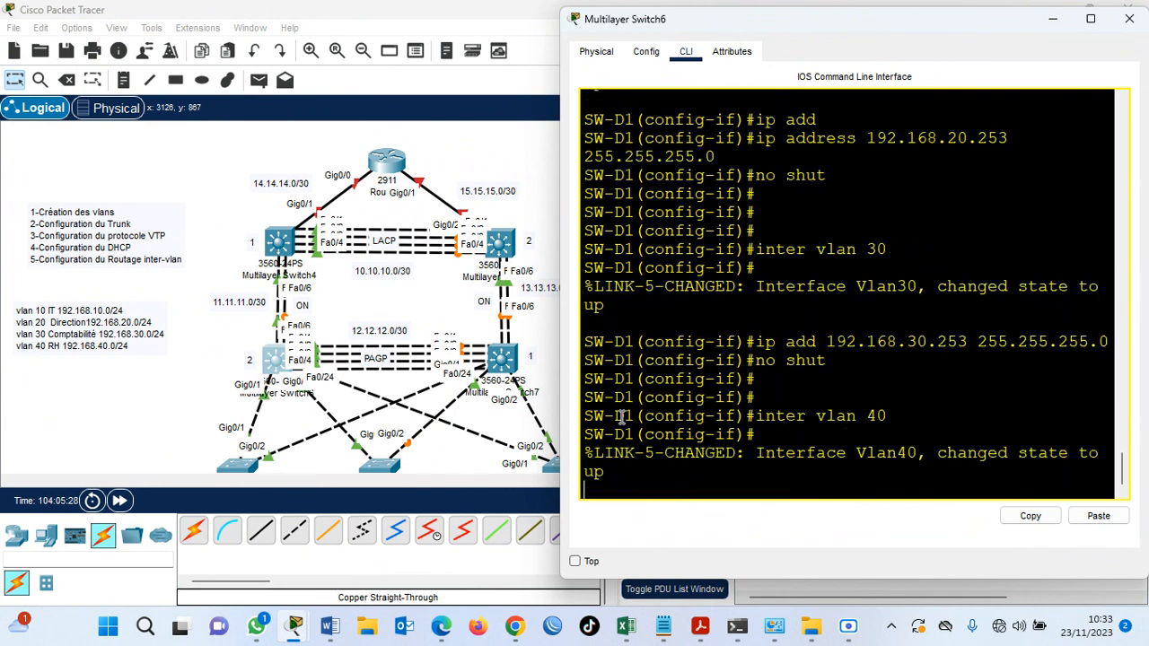
pyautogui.press('Return')
pyautogui.write('ip ad')
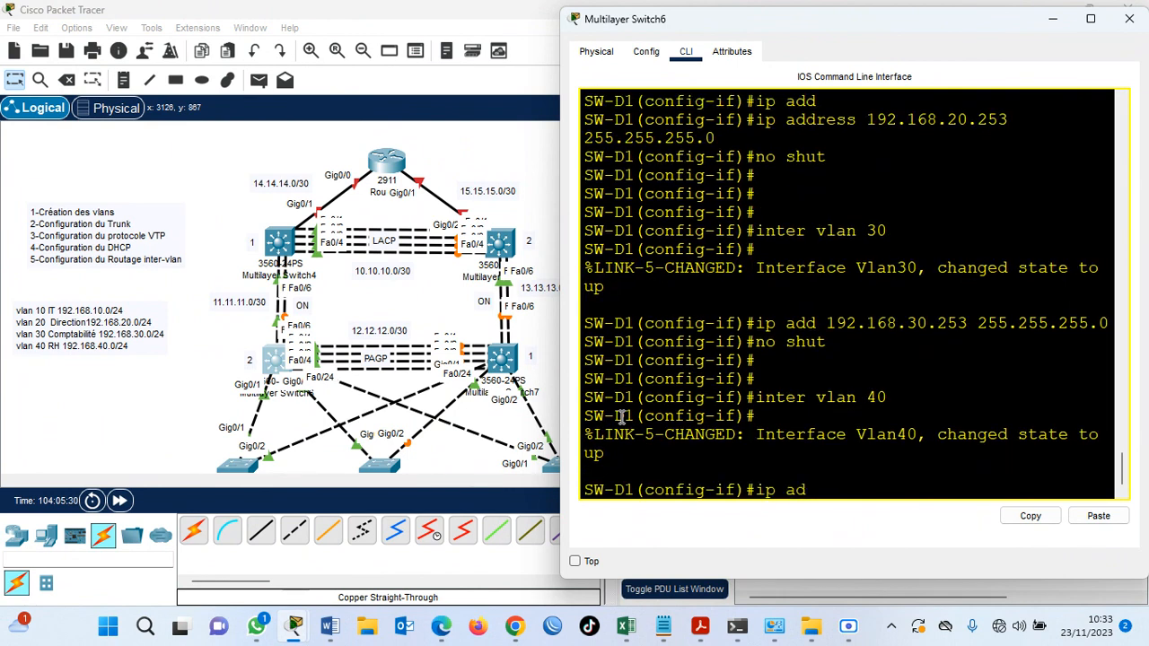
pyautogui.write('d 192.168.40.253')
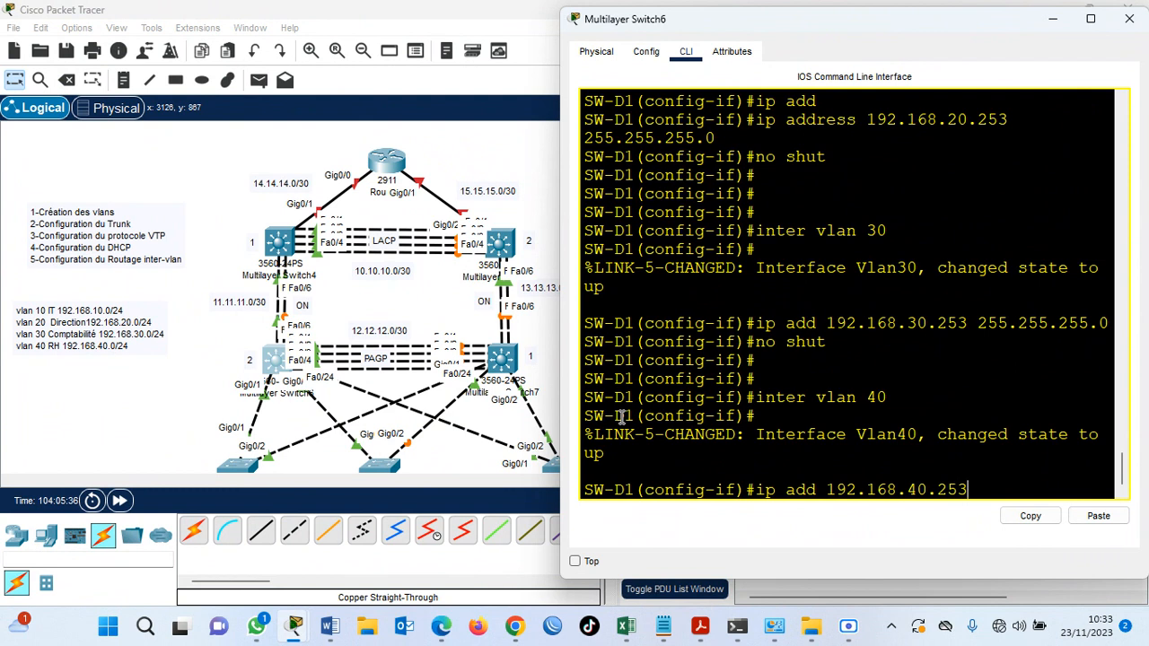
pyautogui.write(' 255.255.255')
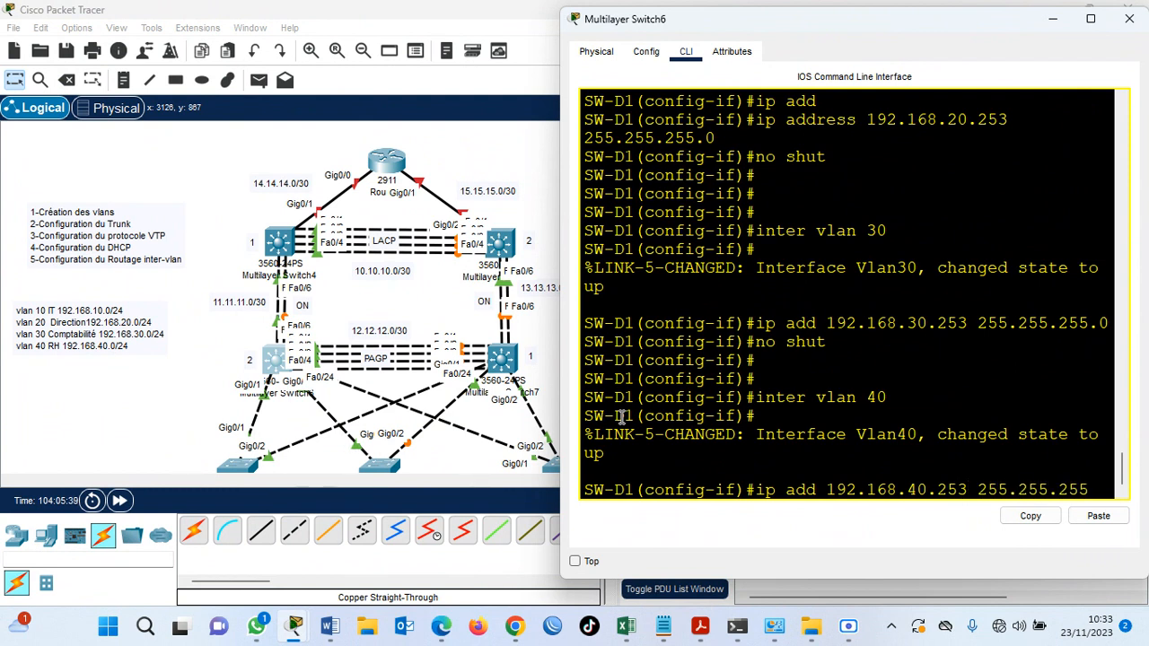
pyautogui.write('.0')
pyautogui.press('Return')
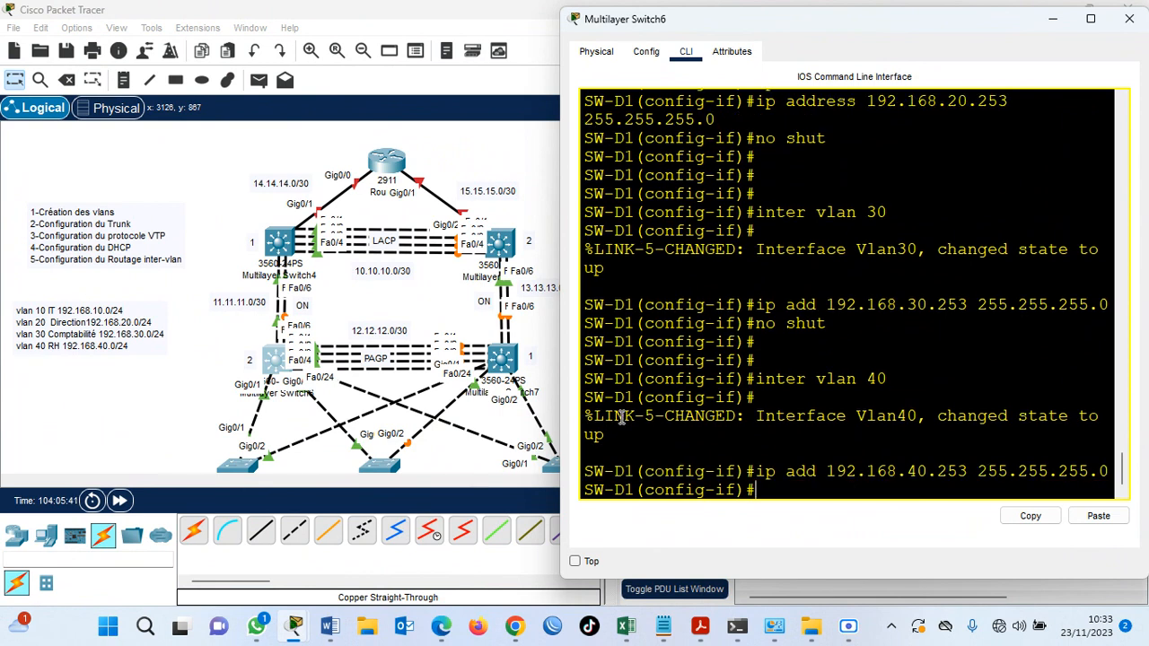
# Enable the VLAN 40 interface with no shut and save the switch configuration with do wr.
pyautogui.write('no shut')
pyautogui.press('Return')
pyautogui.press('Return')
pyautogui.press('Return')
pyautogui.write('do')
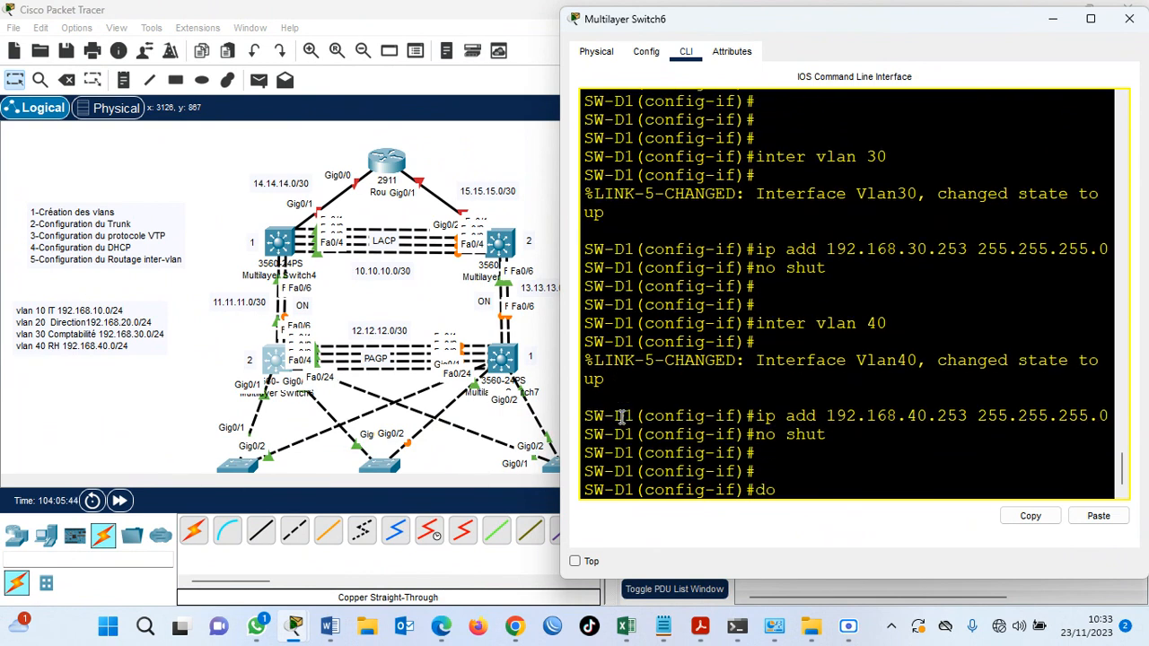
pyautogui.write(' wr')
pyautogui.press('Return')
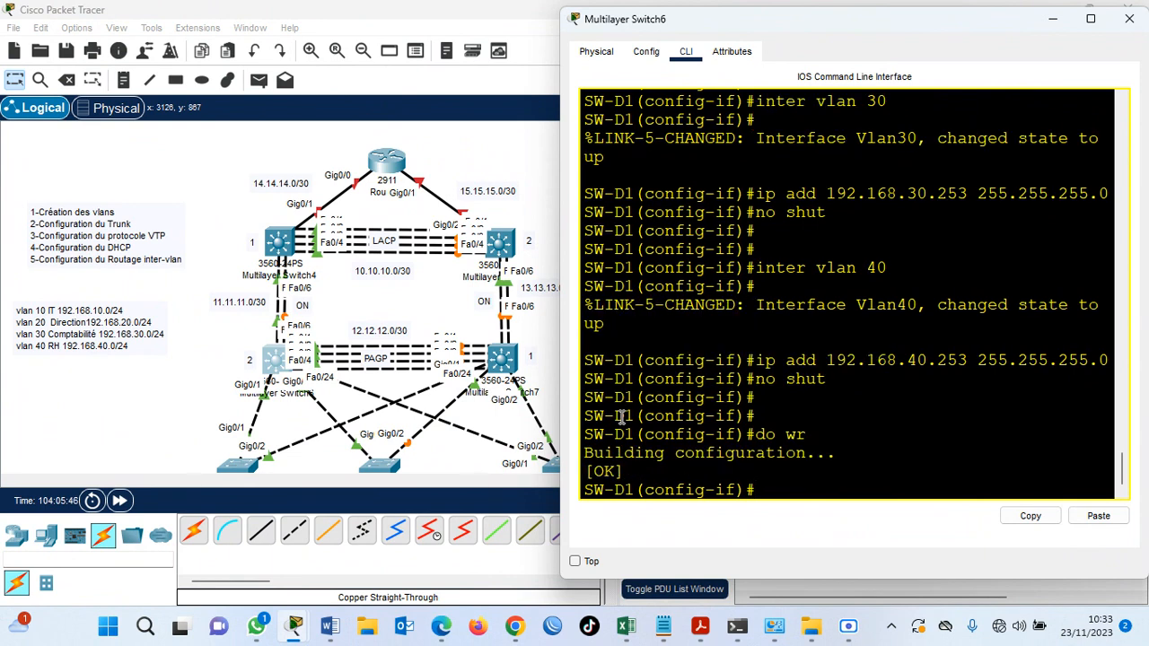
# Display SW-D1's running configuration and check the IP addresses of the VLAN 10 to 40 interfaces.
pyautogui.write('do sh run')
pyautogui.press('Return')
pyautogui.press('super+Up')
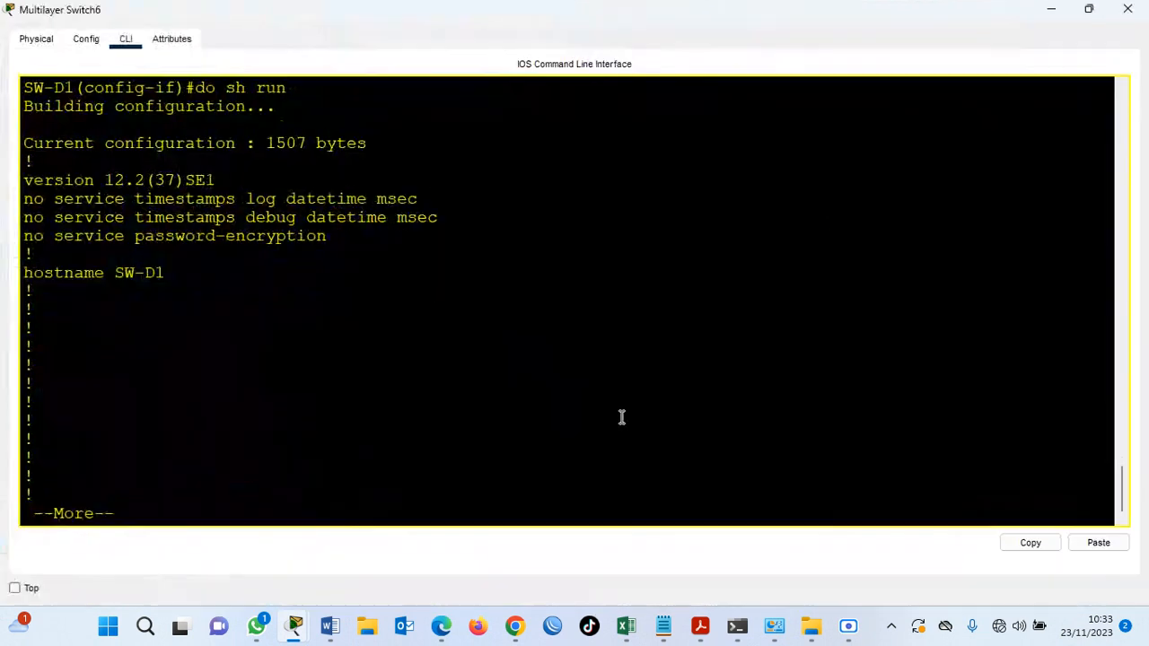
pyautogui.press('Return')
pyautogui.press('Return')
pyautogui.press('Return')
pyautogui.press('Return')
pyautogui.press('Return')
pyautogui.press('Return')
pyautogui.press('Return')
pyautogui.press('Return')
pyautogui.press('Return')
pyautogui.press('Return')
pyautogui.press('Return')
pyautogui.press('Return')
pyautogui.press('Return')
pyautogui.press('Return')
pyautogui.press('Return')
pyautogui.press('Return')
pyautogui.press('Return')
pyautogui.press('Return')
pyautogui.press('Return')
pyautogui.press('Return')
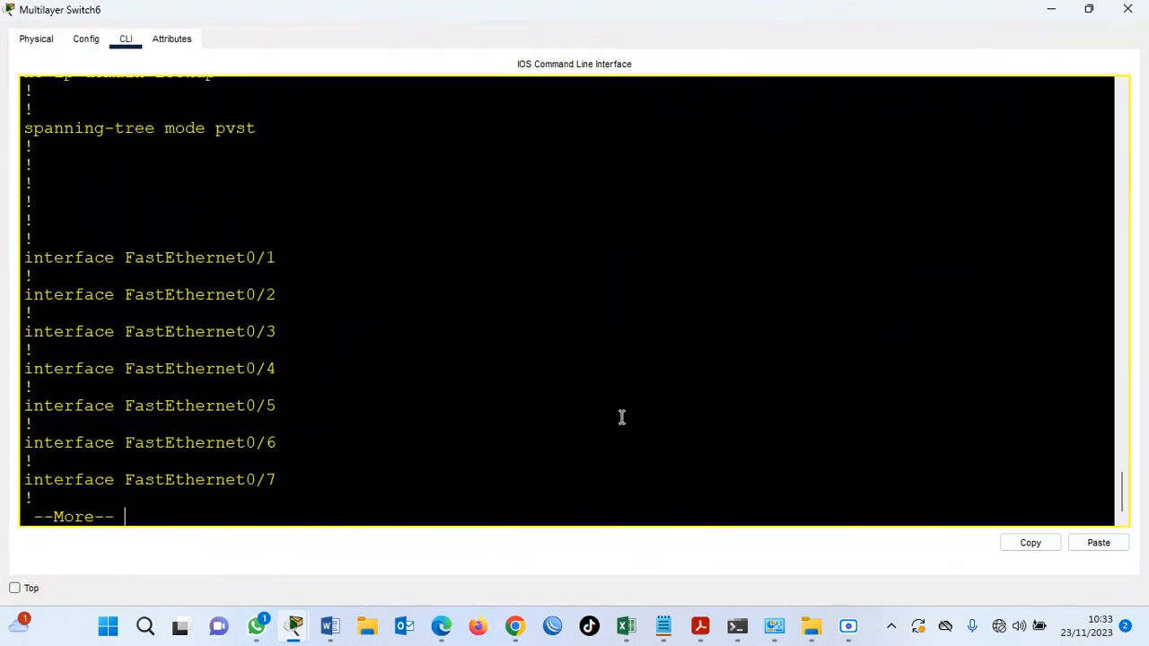
pyautogui.press('Return')
pyautogui.press('Return')
pyautogui.press('Return')
pyautogui.press('Return')
pyautogui.press('Return')
pyautogui.press('Return')
pyautogui.press('Return')
pyautogui.press('Return')
pyautogui.press('Return')
pyautogui.press('Return')
pyautogui.press('Return')
pyautogui.press('Return')
pyautogui.press('Return')
pyautogui.press('Return')
pyautogui.press('Return')
pyautogui.press('Return')
pyautogui.press('Return')
pyautogui.press('Return')
pyautogui.press('Return')
pyautogui.press('Return')
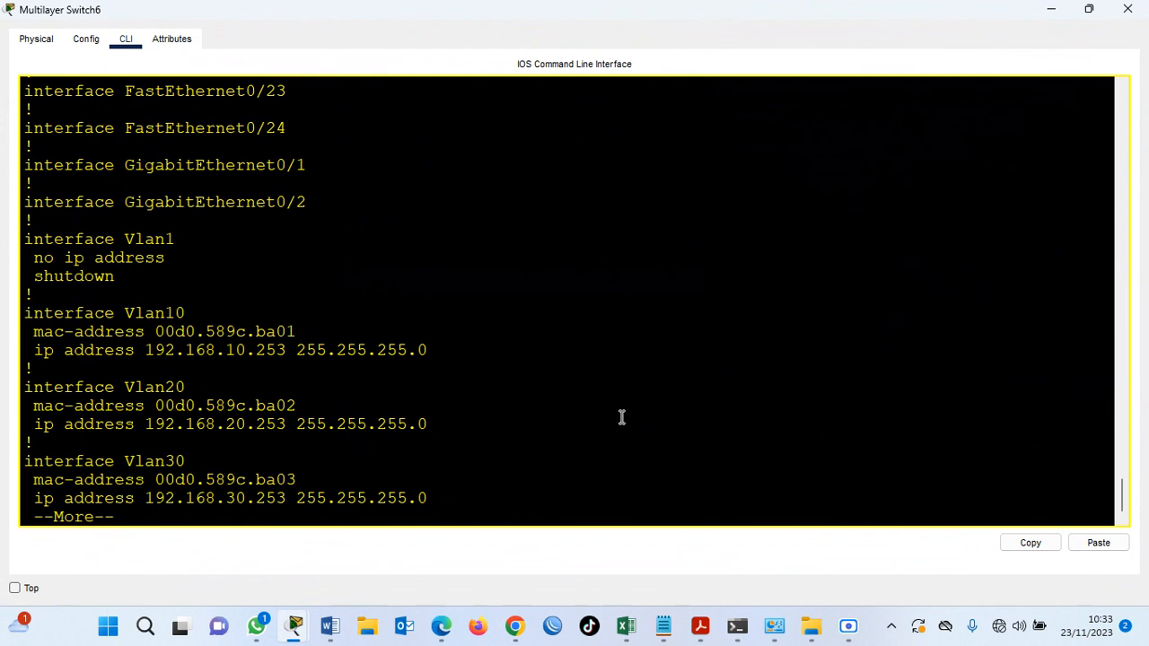
pyautogui.press('Return')
pyautogui.press('Return')
pyautogui.press('Return')
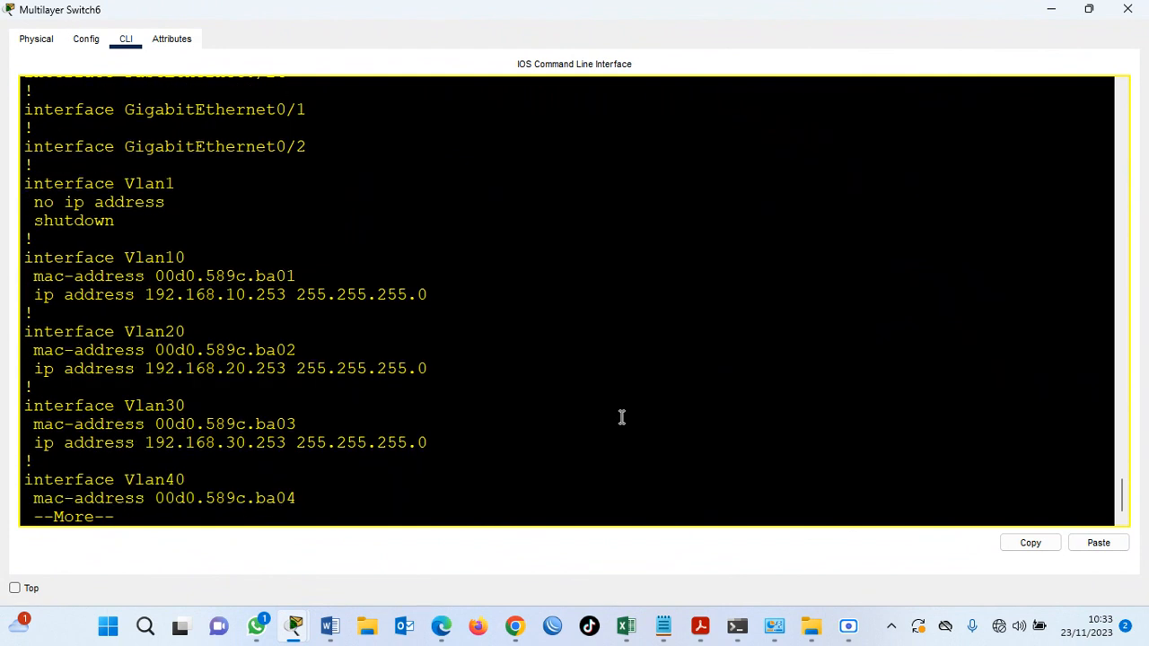
pyautogui.press('Return')
pyautogui.press('Return')
pyautogui.press('Return')
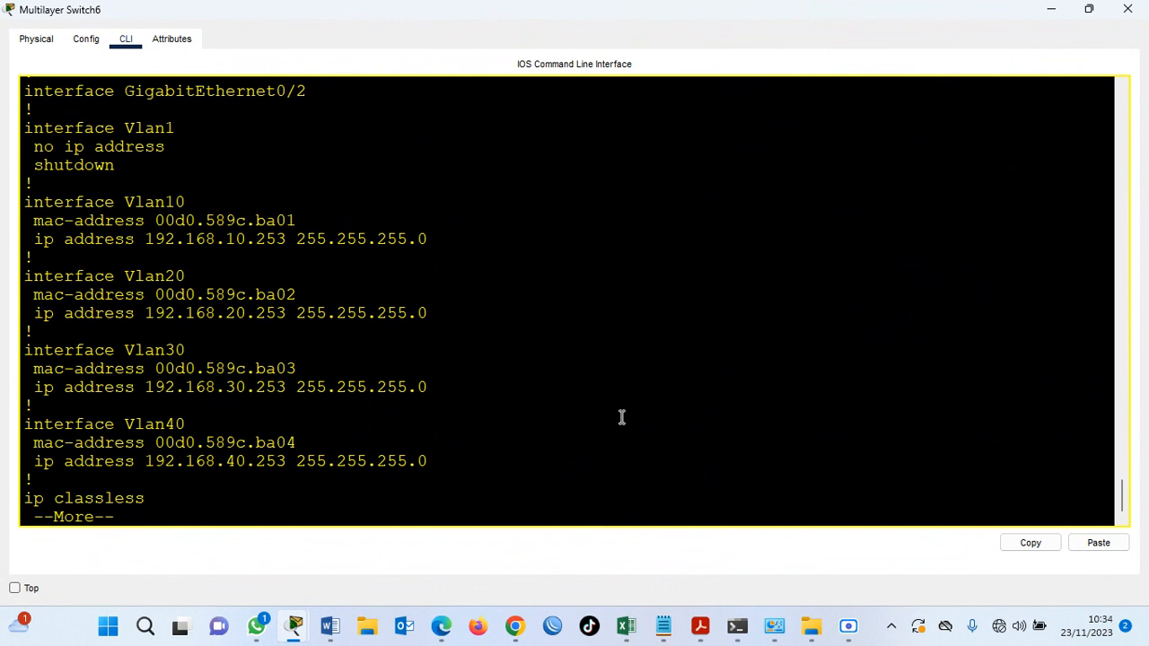
pyautogui.click(1086, 9)
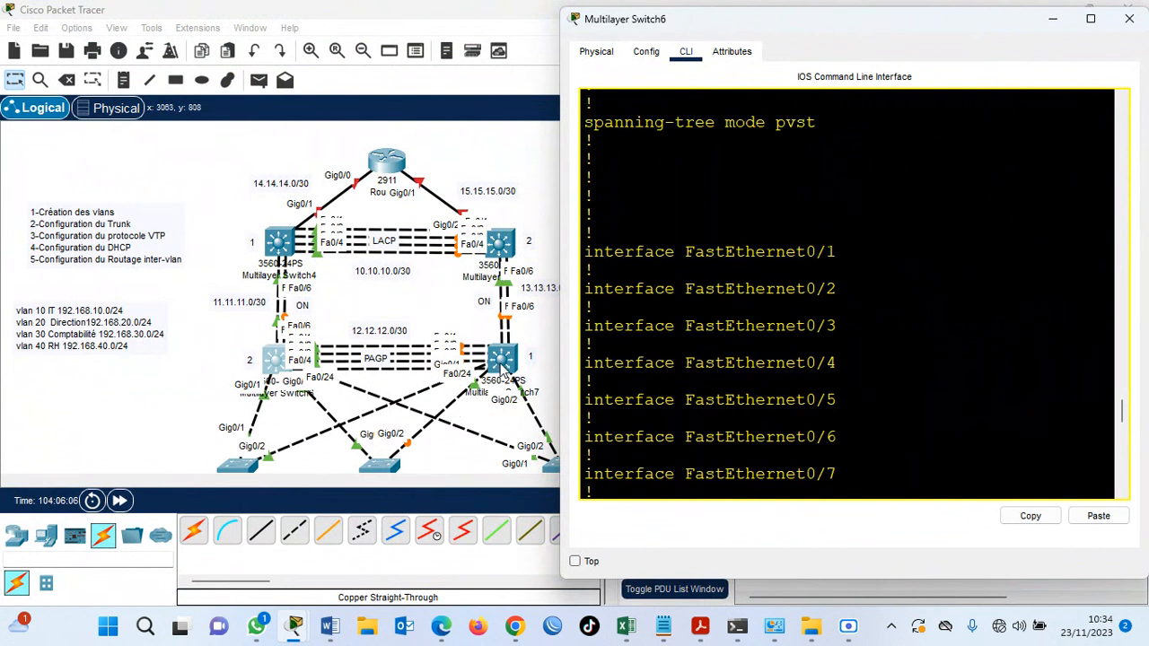
# Open the command line of Multilayer Switch7 beside the topology and decline the initial configuration dialog.
pyautogui.click(459, 323)
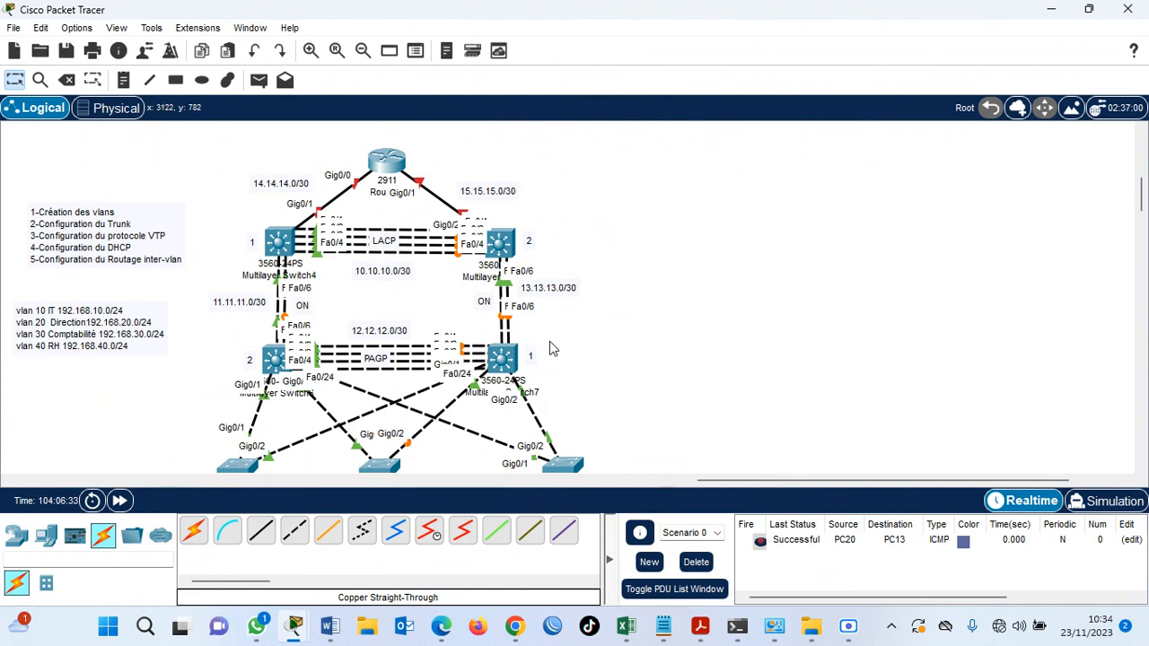
pyautogui.click(505, 357)
pyautogui.click(406, 49)
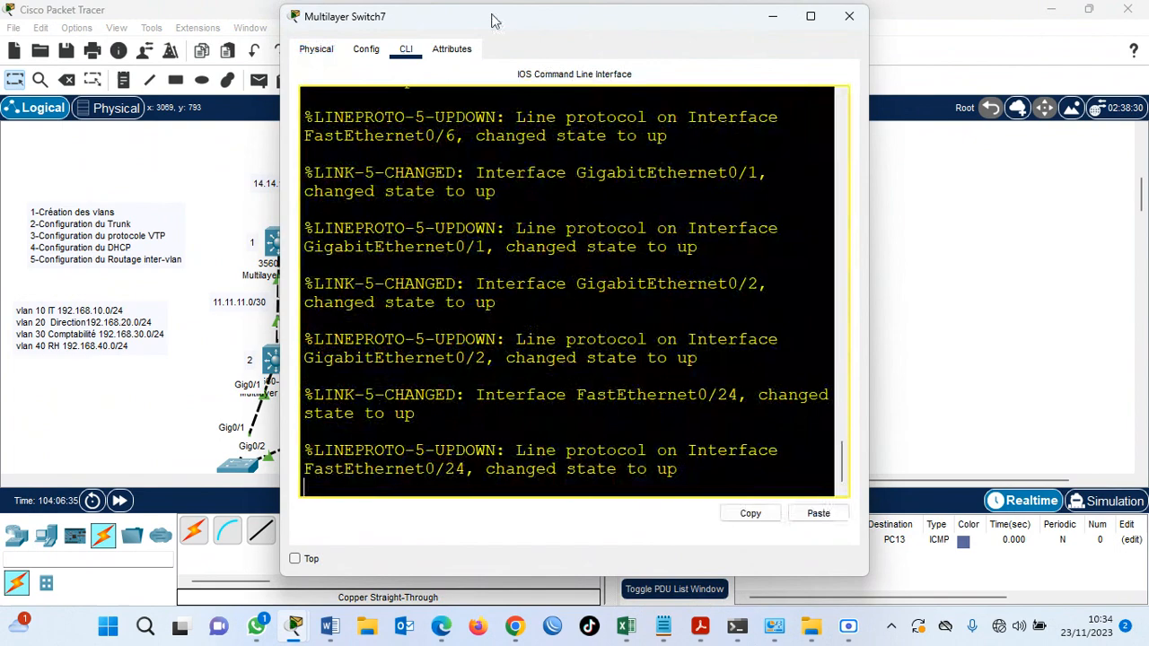
pyautogui.moveTo(524, 27); pyautogui.dragTo(739, 29)
pyautogui.press('Return')
pyautogui.write('n')
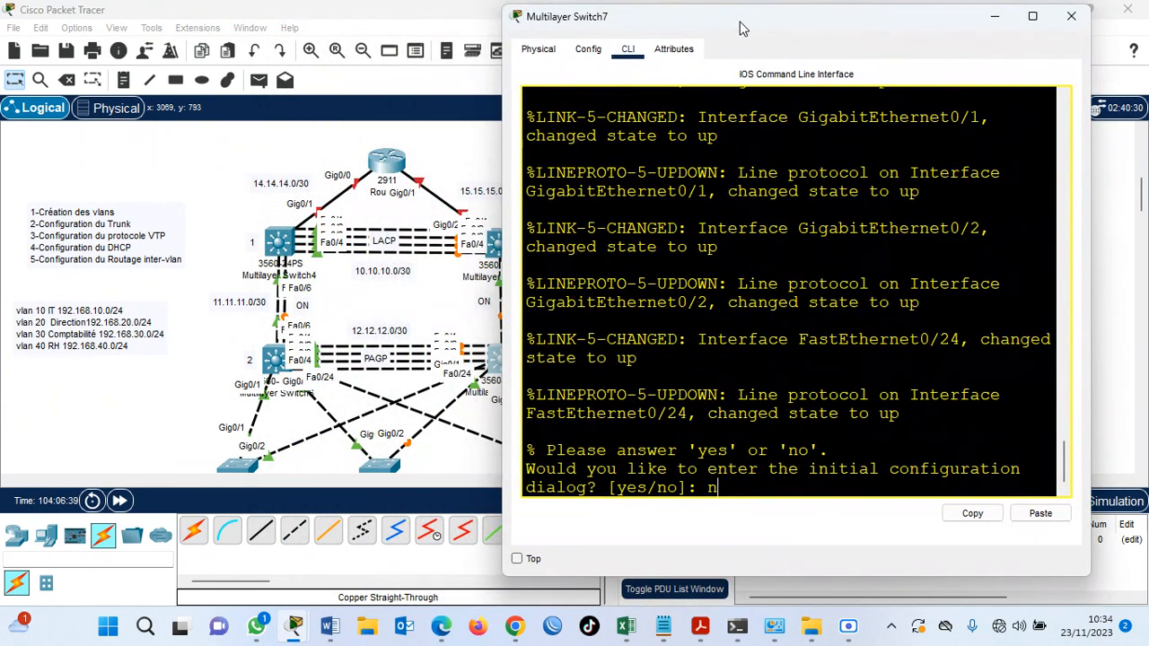
pyautogui.press('Return')
pyautogui.press('Return')
pyautogui.moveTo(815, 7); pyautogui.dragTo(882, 9)
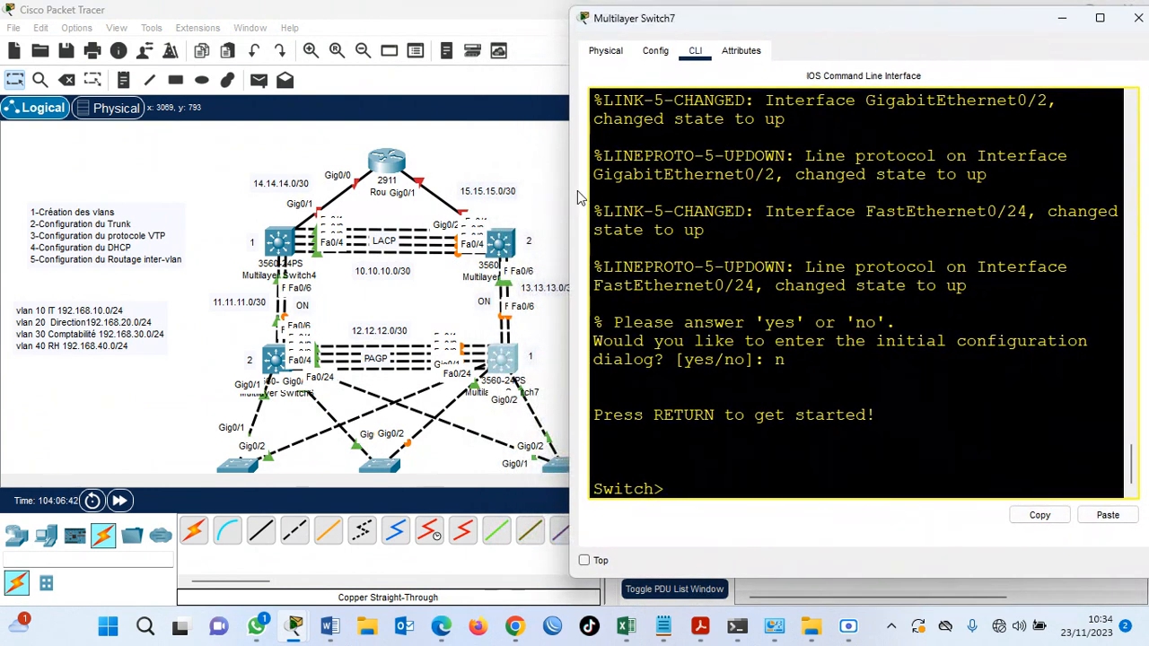
# Enter privileged mode and global configuration mode on Multilayer Switch7.
pyautogui.moveTo(571, 195); pyautogui.dragTo(535, 194)
pyautogui.write('en')
pyautogui.press('Return')
pyautogui.press('Return')
pyautogui.write('conf')
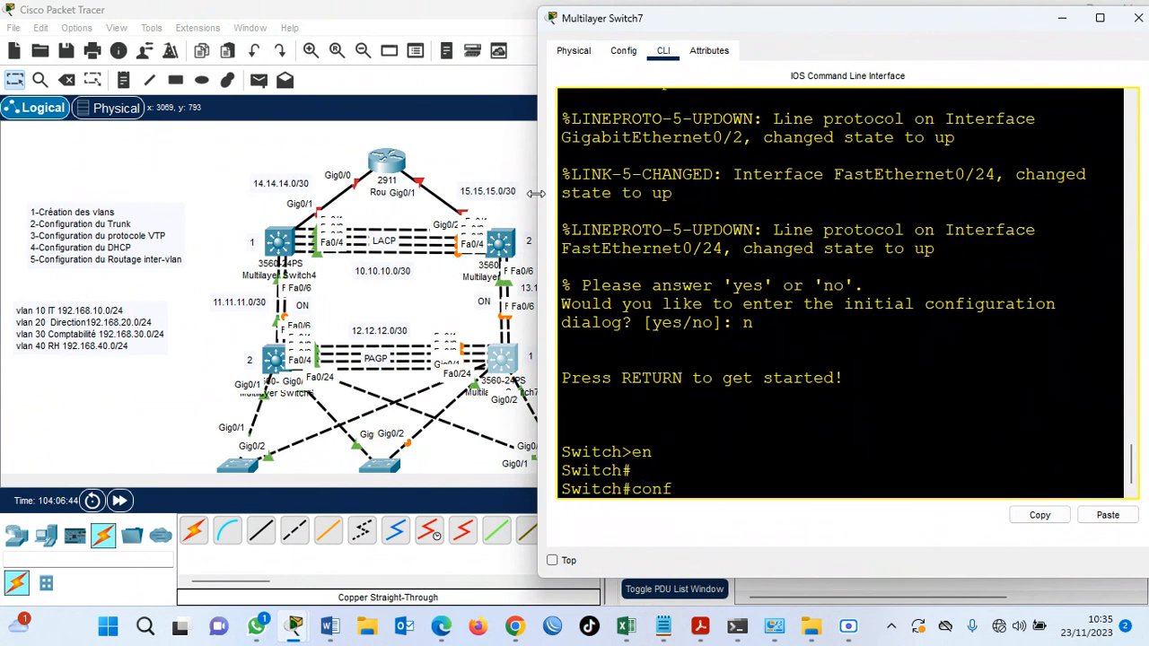
pyautogui.write(' t')
pyautogui.press('Return')
pyautogui.press('Return')
pyautogui.press('Return')
# Disable DNS lookup on the switch with no ip domain lookup.
pyautogui.write('no i')
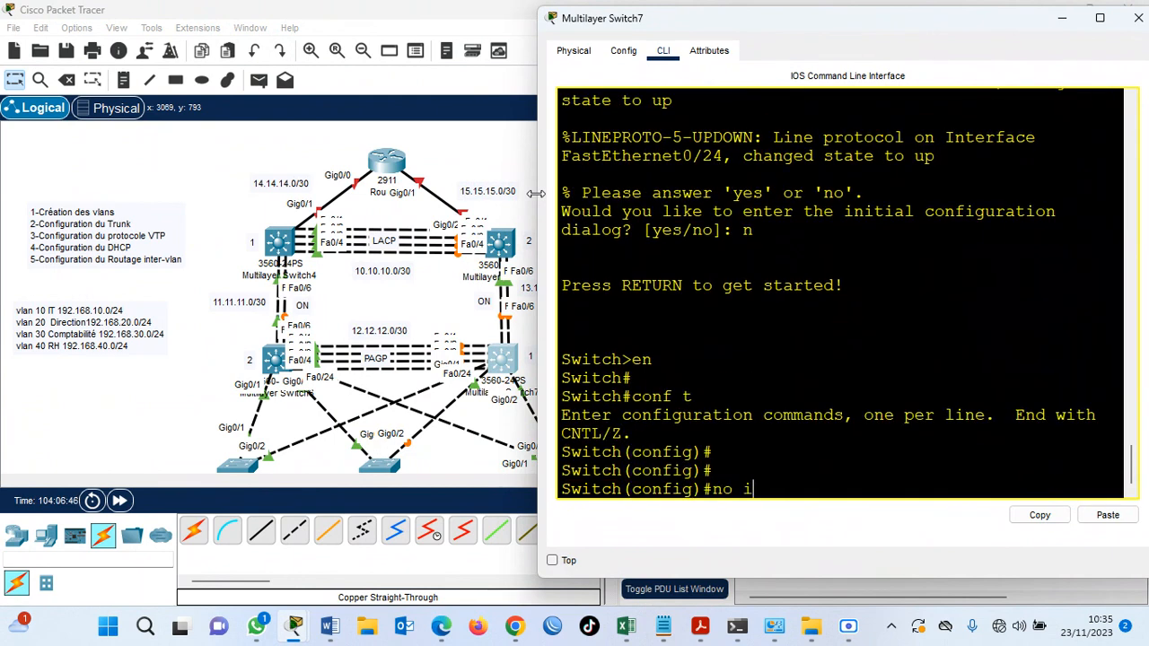
pyautogui.write('p domain lo')
pyautogui.press('Tab')
pyautogui.press('Return')
pyautogui.press('Return')
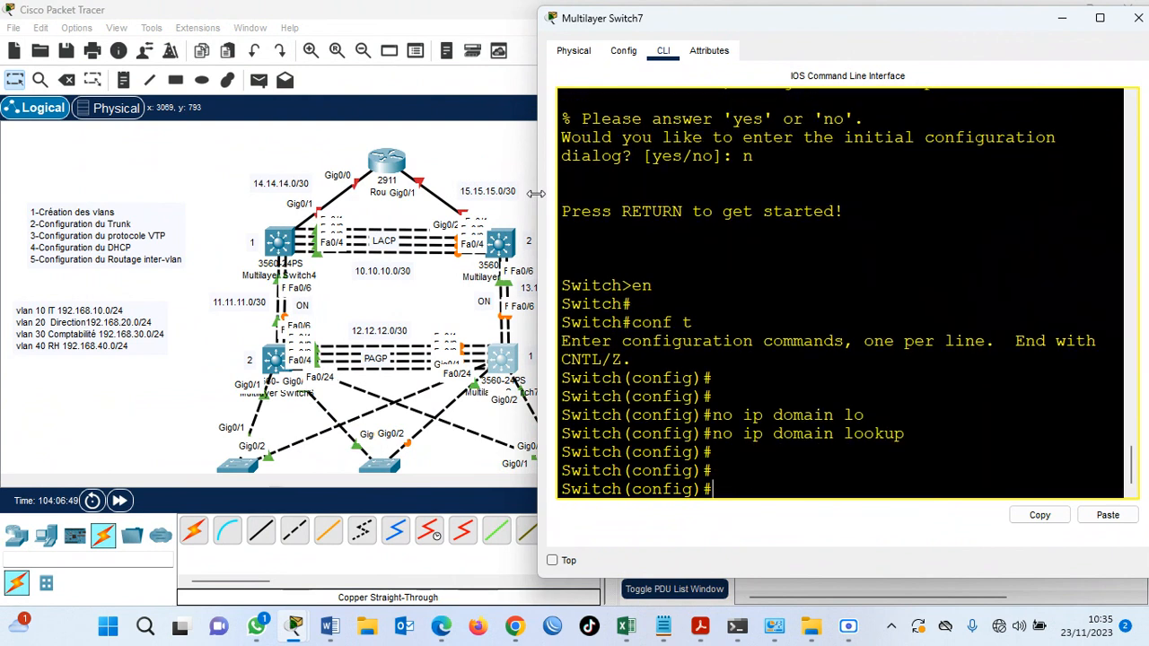
# Set the hostname of Multilayer Switch7 to SW-D2.
pyautogui.write('hos')
pyautogui.press('Tab')
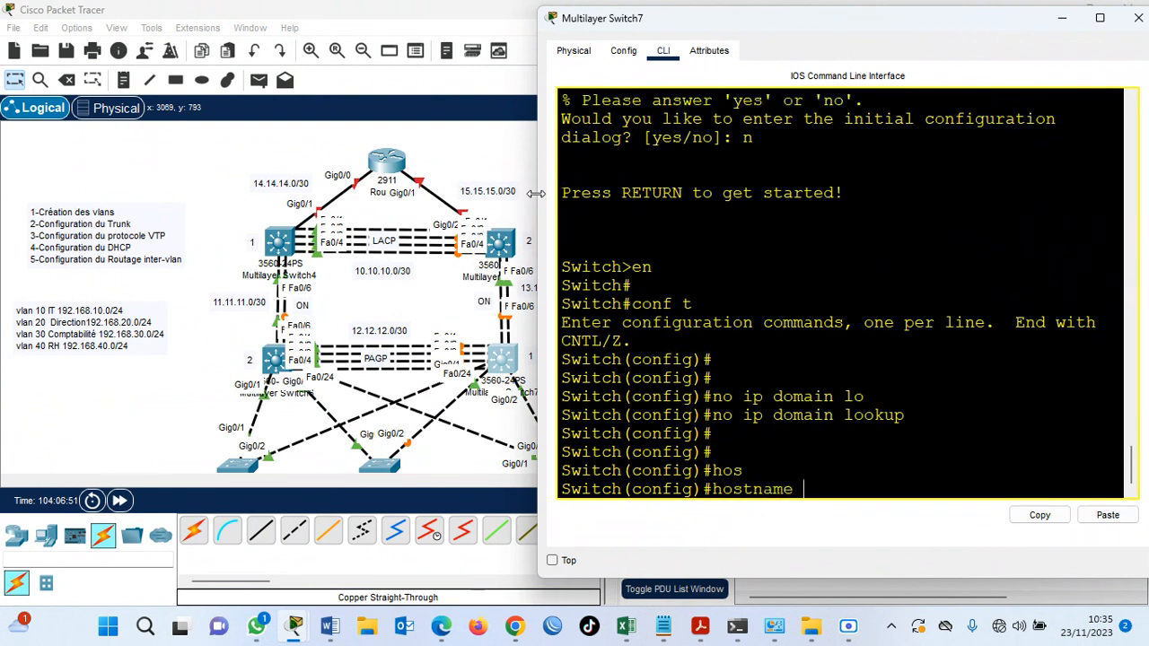
pyautogui.write('SW-D2')
pyautogui.press('Return')
pyautogui.press('Return')
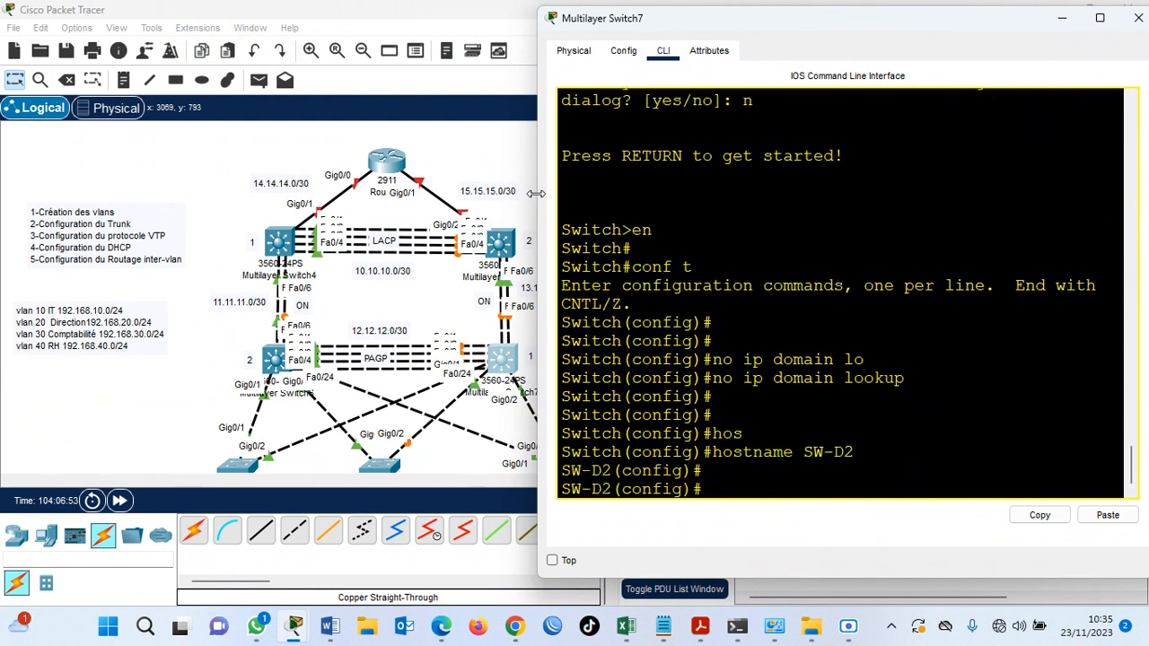
pyautogui.press('Return')
pyautogui.press('Return')
# Create VLAN 10 named IT and VLAN 20 named Direction on SW-D2.
pyautogui.write('vlan 10')
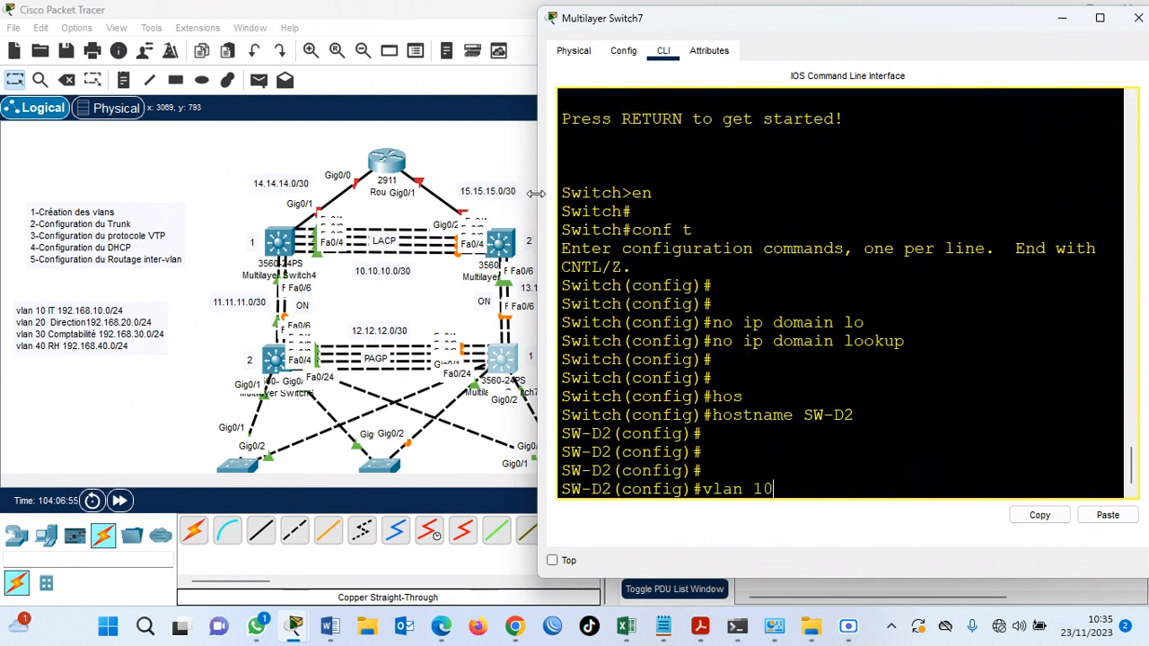
pyautogui.press('Return')
pyautogui.write('na IT')
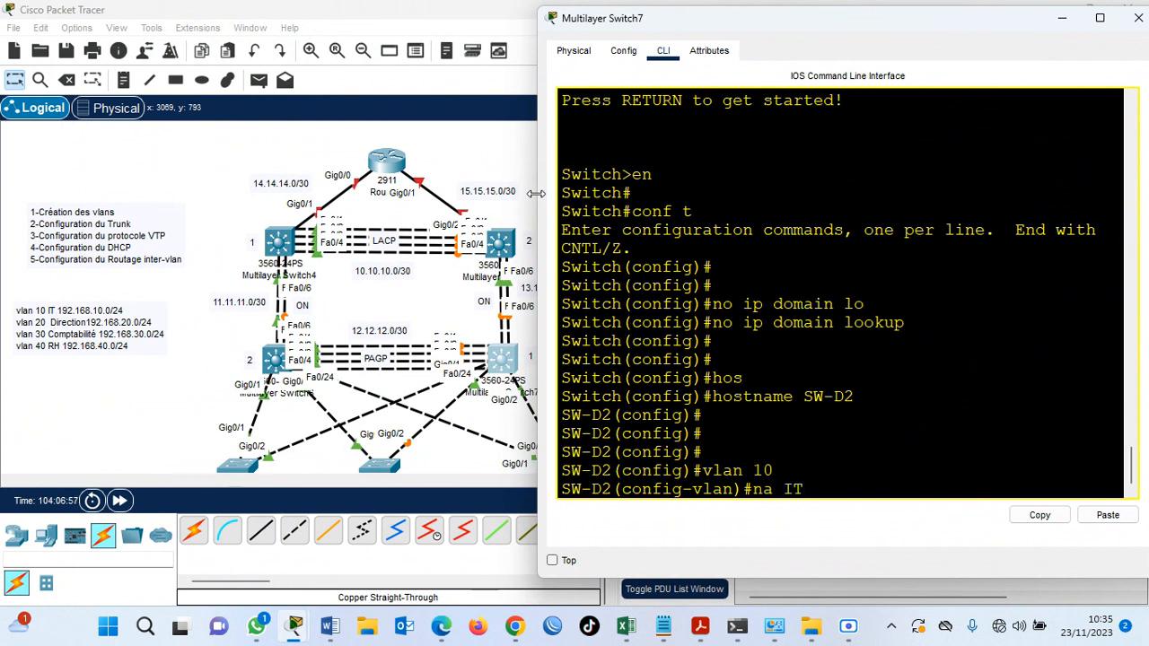
pyautogui.press('Return')
pyautogui.write('v')
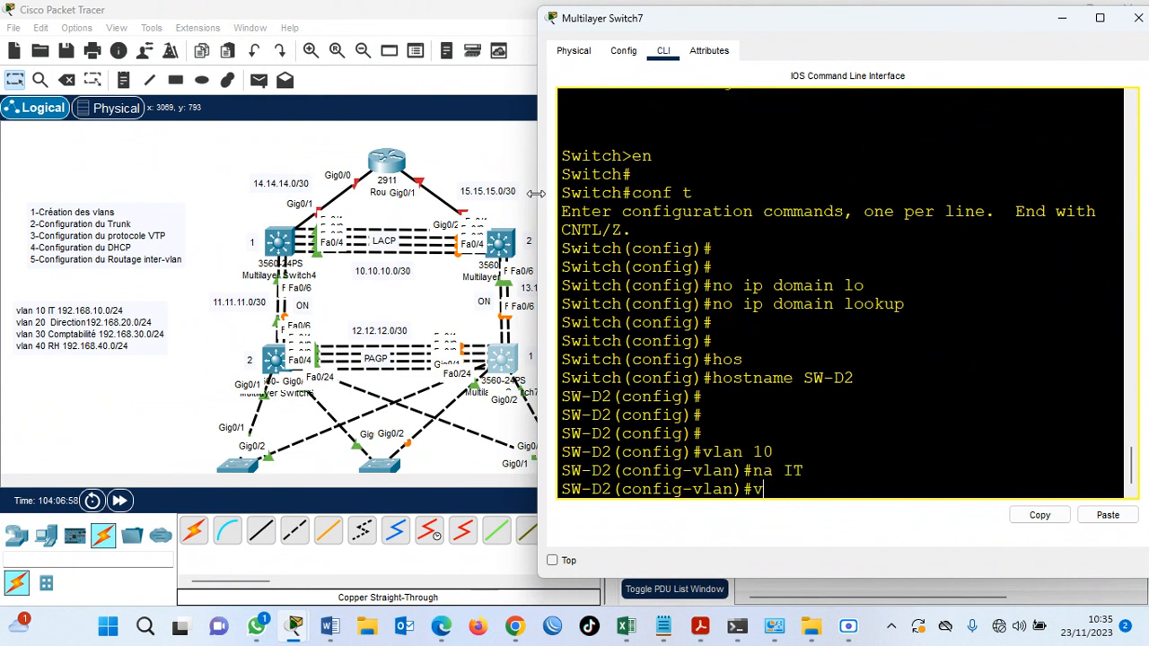
pyautogui.write('lan 20')
pyautogui.press('Return')
pyautogui.write('na Direction')
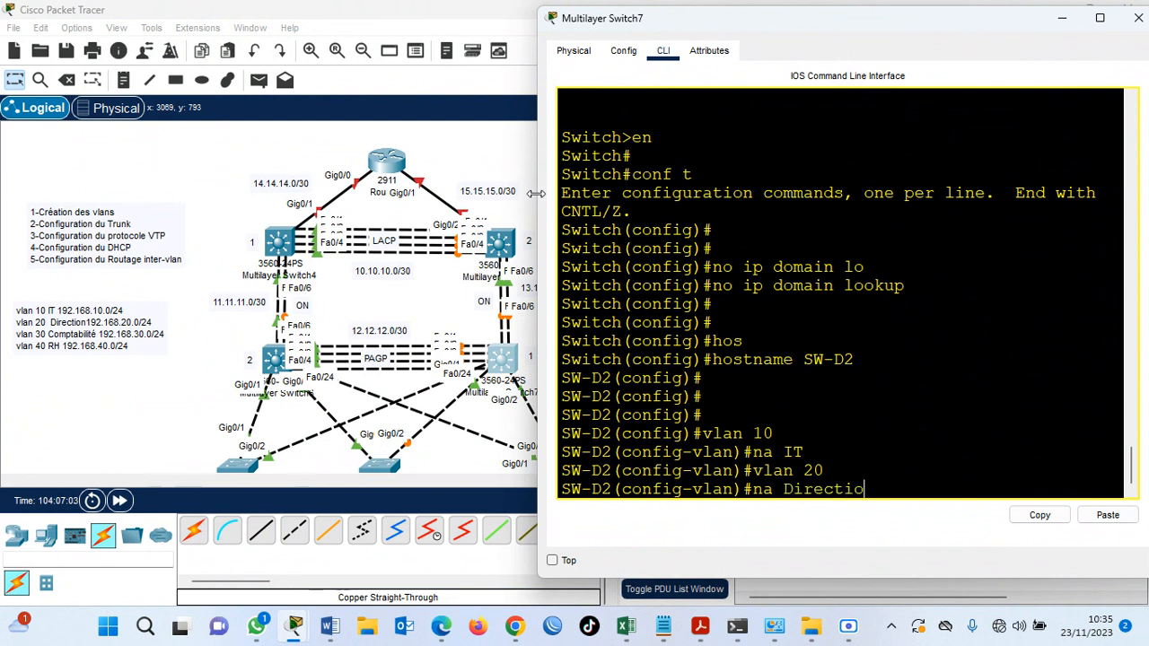
pyautogui.press('Return')
# Create VLAN 30 named Compta and VLAN 40 named RH on SW-D2.
pyautogui.write('vlan 30')
pyautogui.press('Return')
pyautogui.write('na Compta')
pyautogui.press('Return')
pyautogui.write('vlan 40')
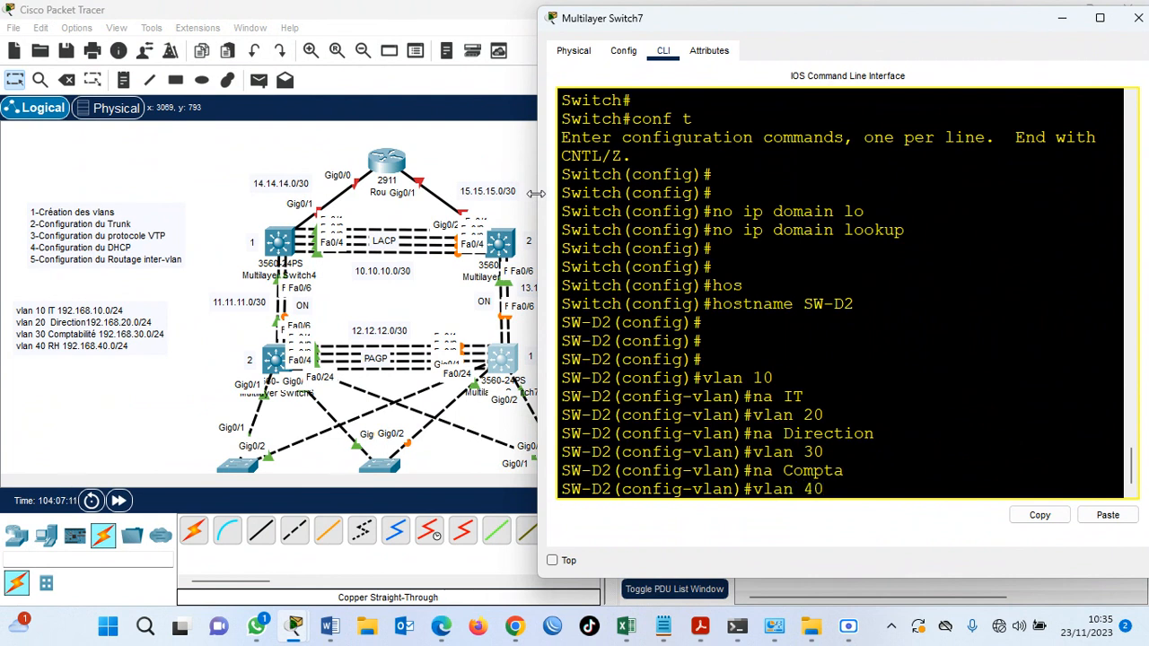
pyautogui.press('Return')
pyautogui.write('na RH')
pyautogui.press('Return')
pyautogui.press('Return')
# Display SW-D2's brief VLAN list with do show vlan brief and check the VLAN 10 to 40 entries.
pyautogui.write('do sh')
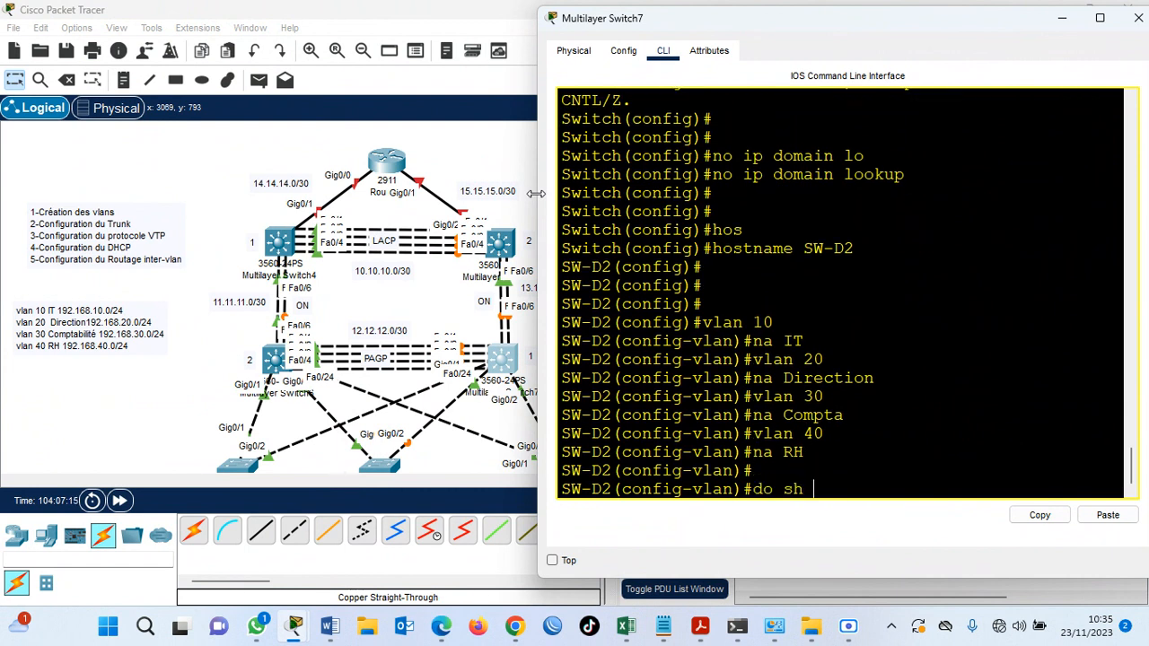
pyautogui.write('ow vlan brief')
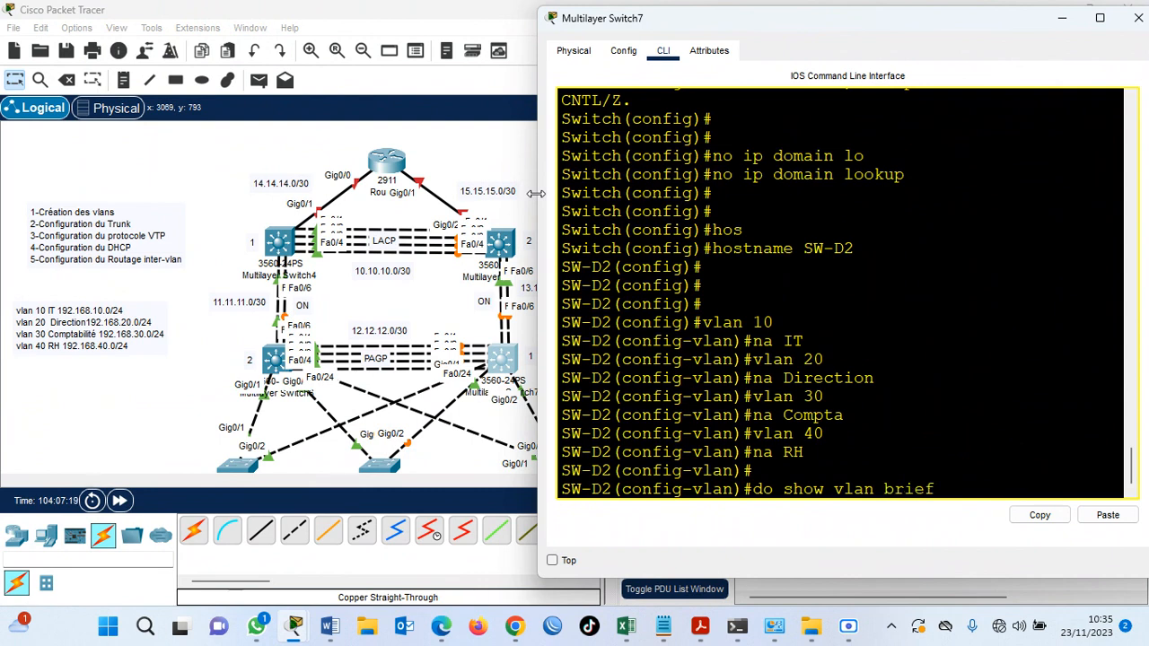
pyautogui.press('Return')
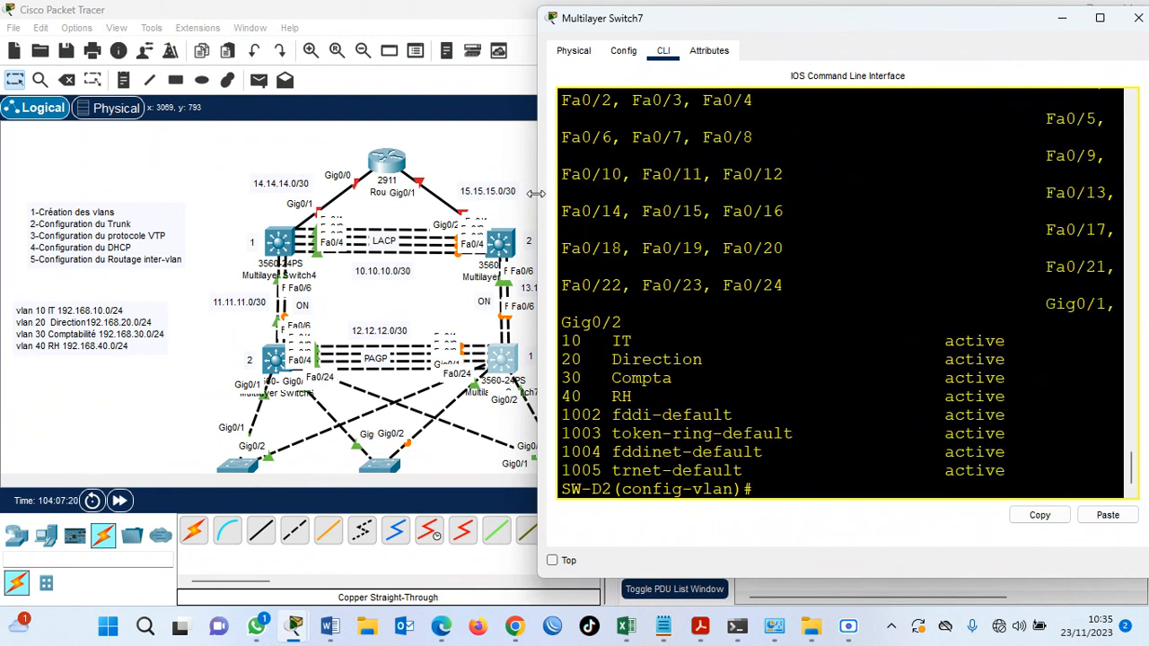
pyautogui.moveTo(616, 344); pyautogui.dragTo(671, 395)
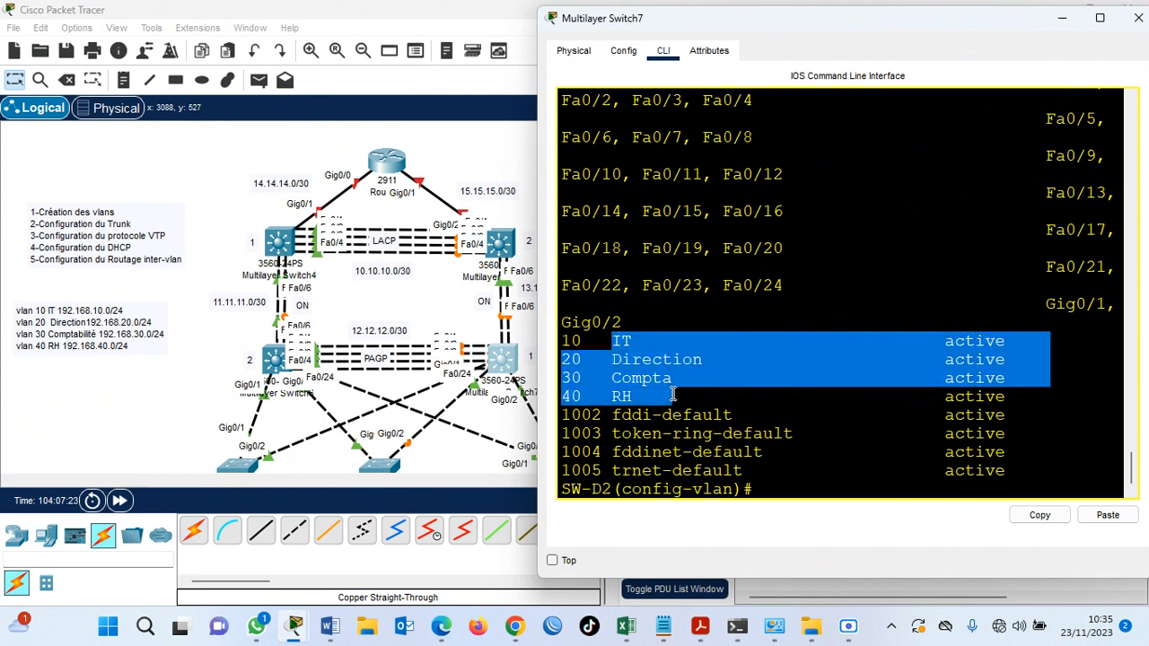
pyautogui.click(791, 485)
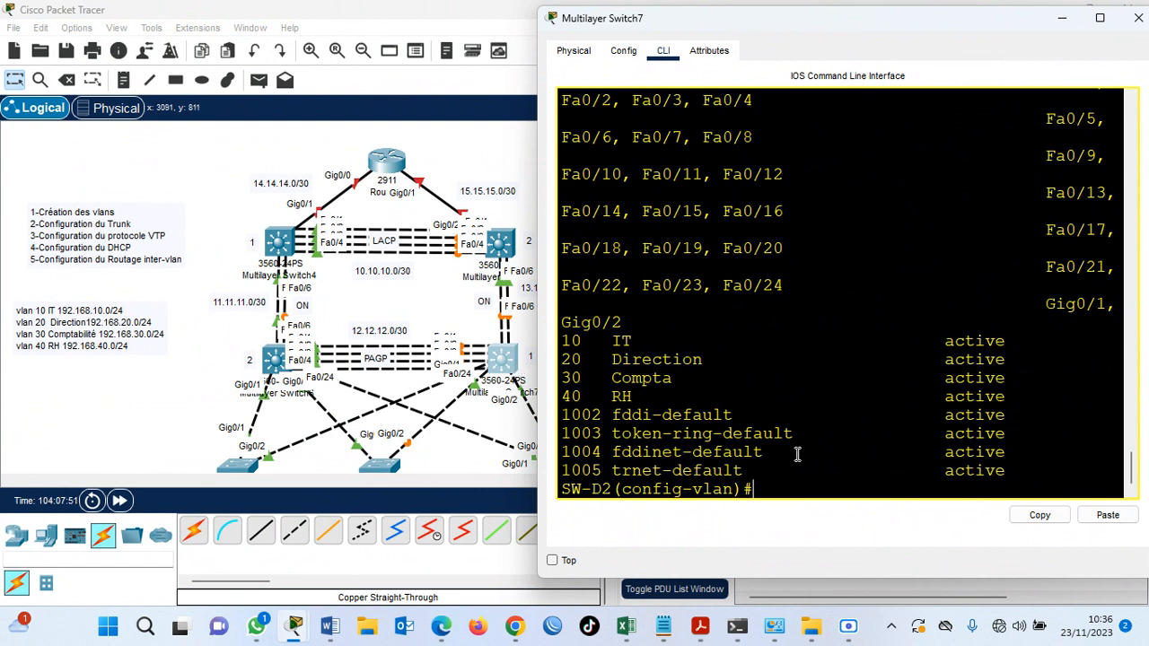
# Enter the VLAN 10 interface on SW-D2 and try the address command ip add dhcp 192.168.10.254 255.255.255.0.
pyautogui.press('Return')
pyautogui.press('Return')
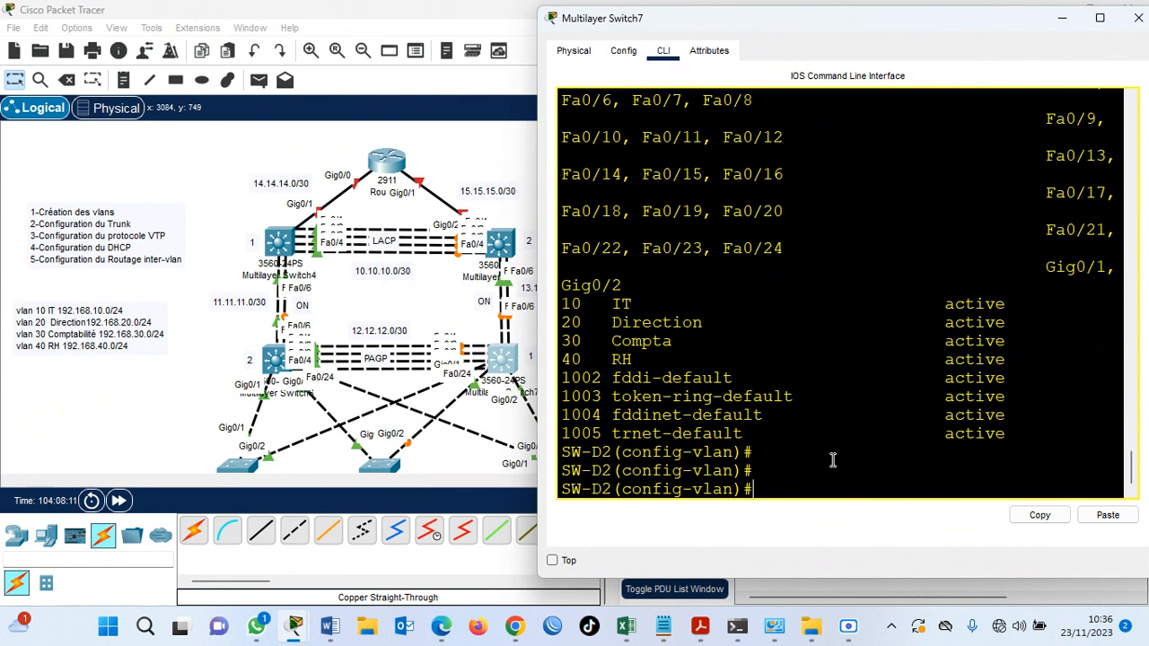
pyautogui.write('i')
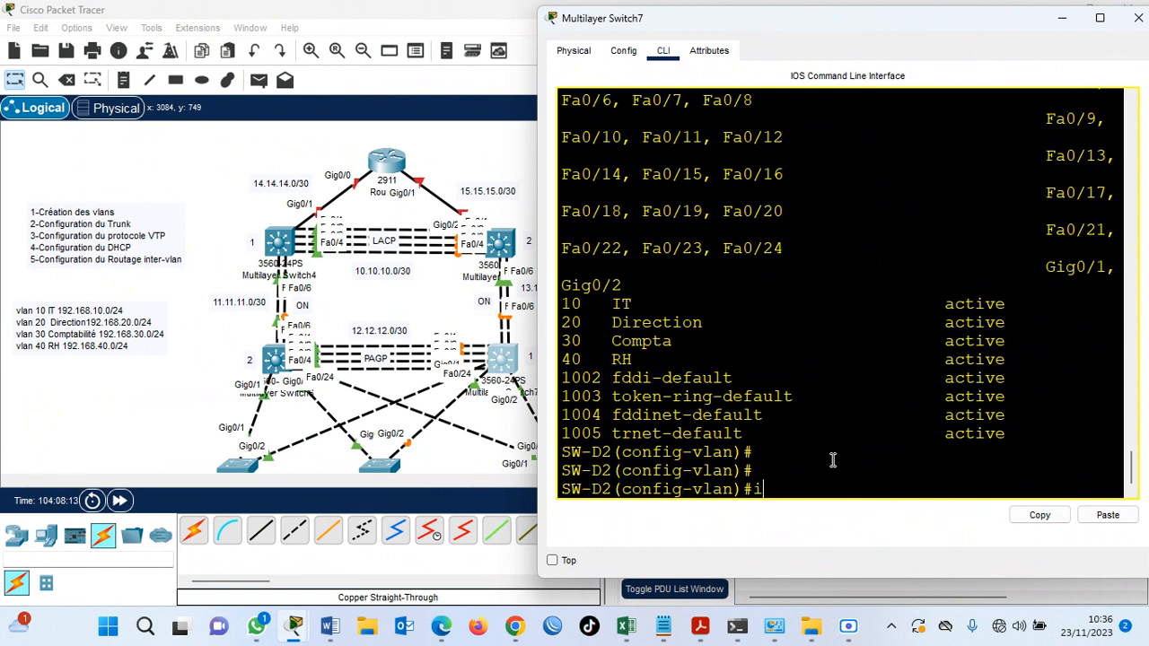
pyautogui.write('nter vlan 10')
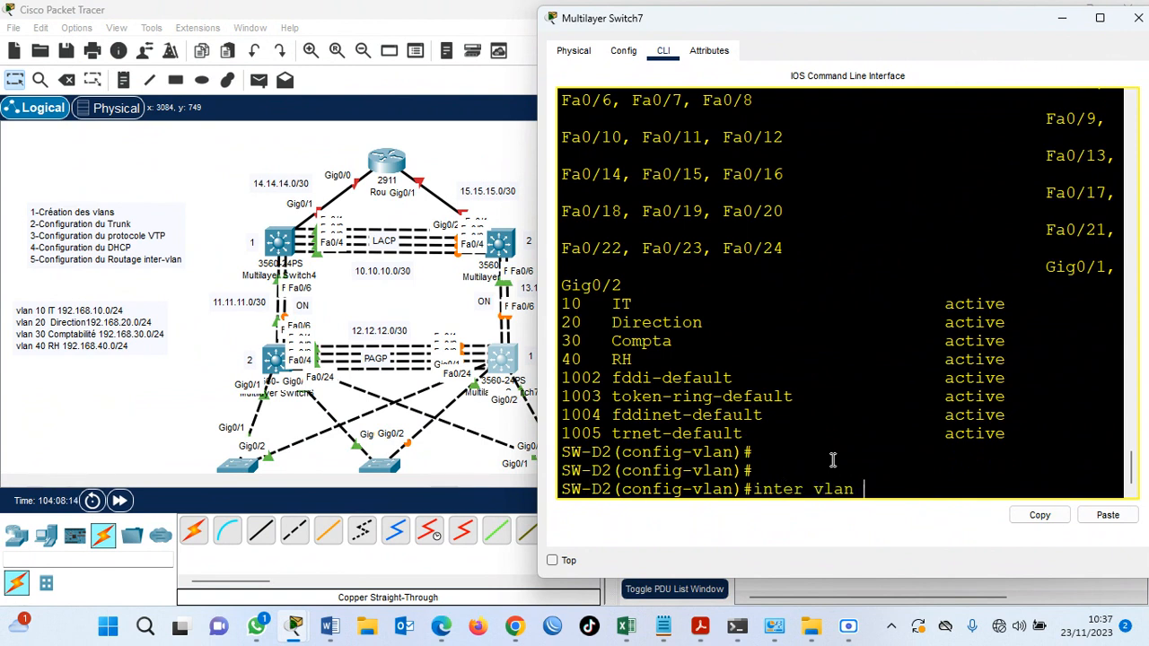
pyautogui.press('Return')
pyautogui.write('ip ')
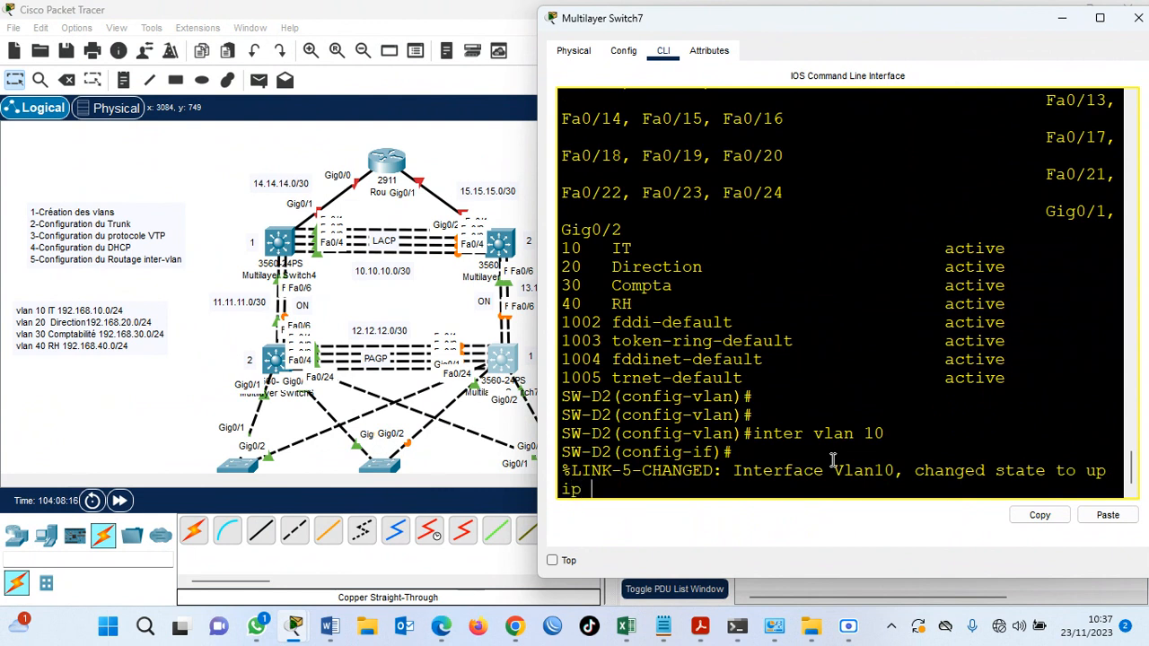
pyautogui.write('add dhcp 192.168.10')
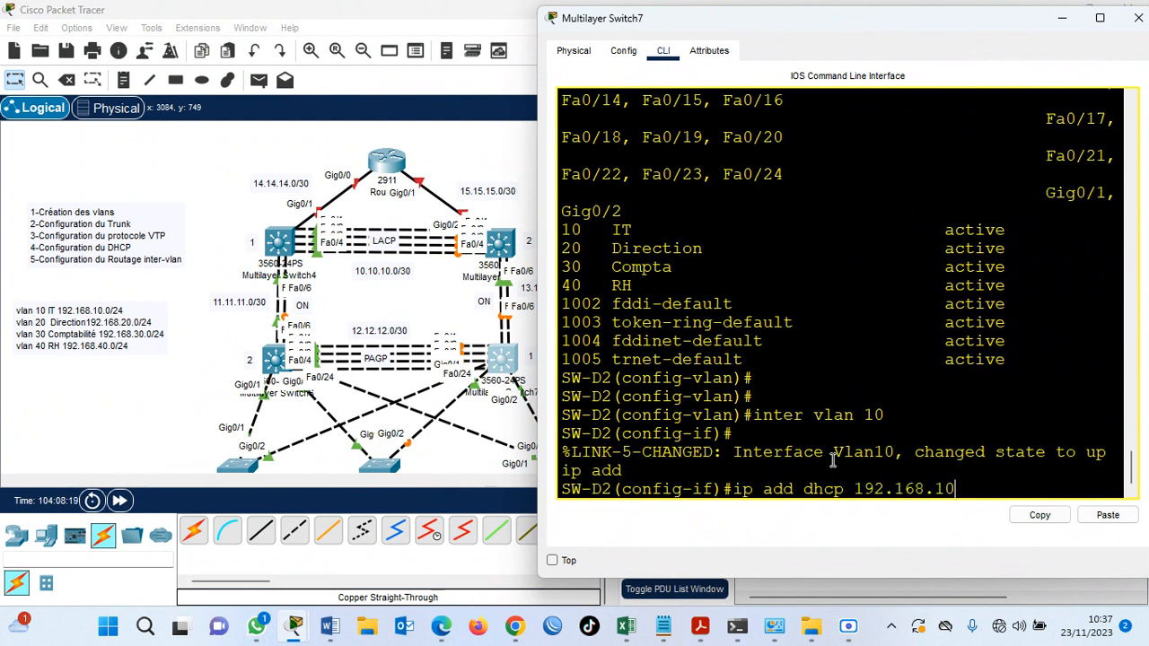
pyautogui.write('.254 255.255.255.0')
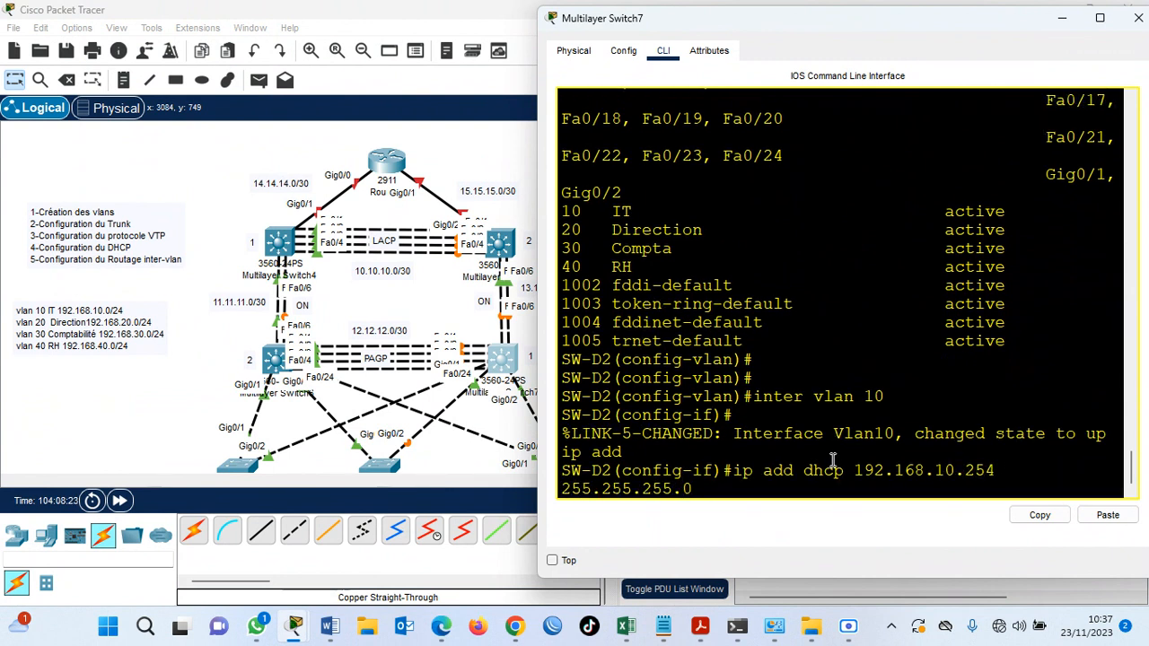
pyautogui.press('Return')
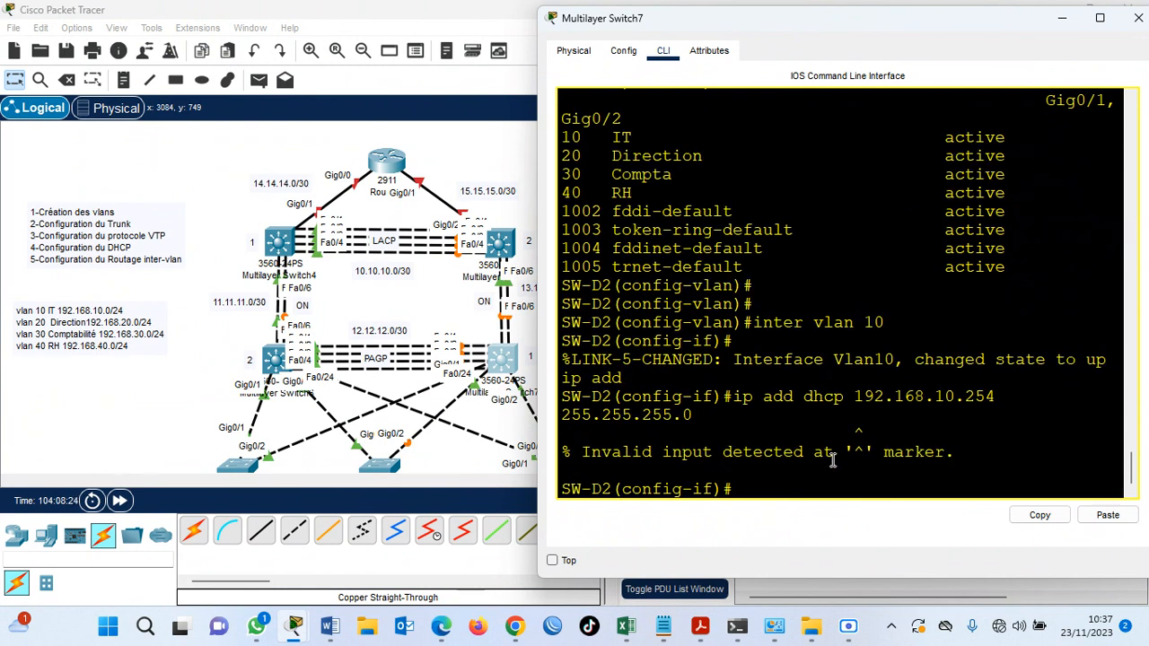
# Correct the command to assign 192.168.10.254 with mask 255.255.255.0 to SW-D2's VLAN 10 interface, and enable it with no shut.
pyautogui.press('Up')
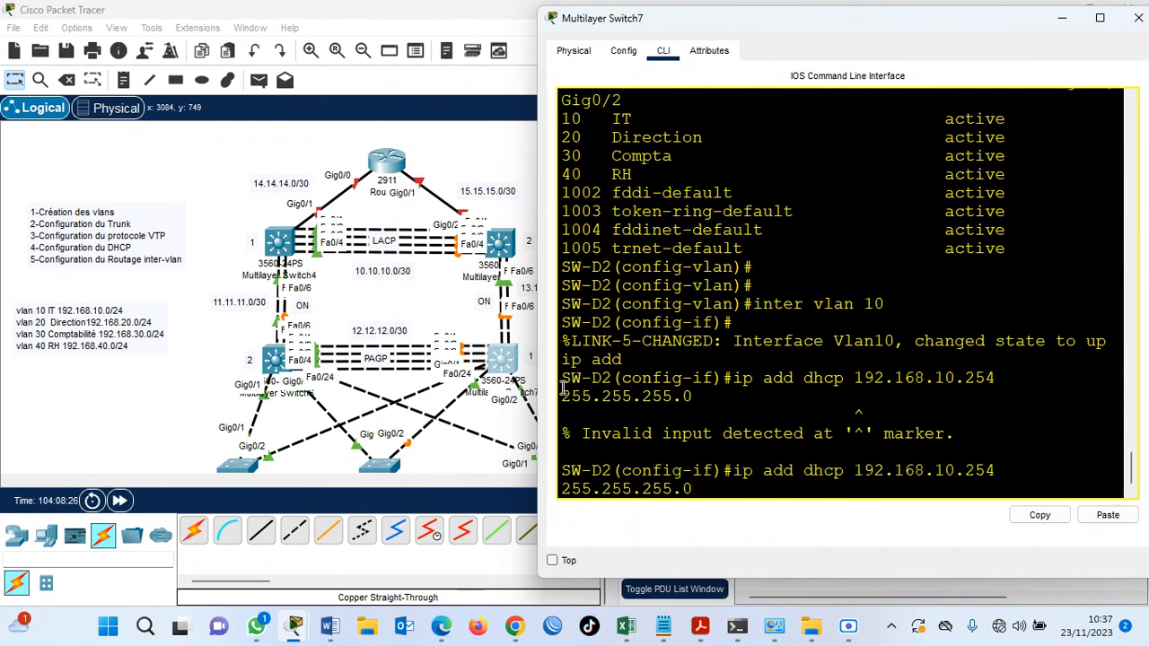
pyautogui.moveTo(537, 386); pyautogui.dragTo(515, 387)
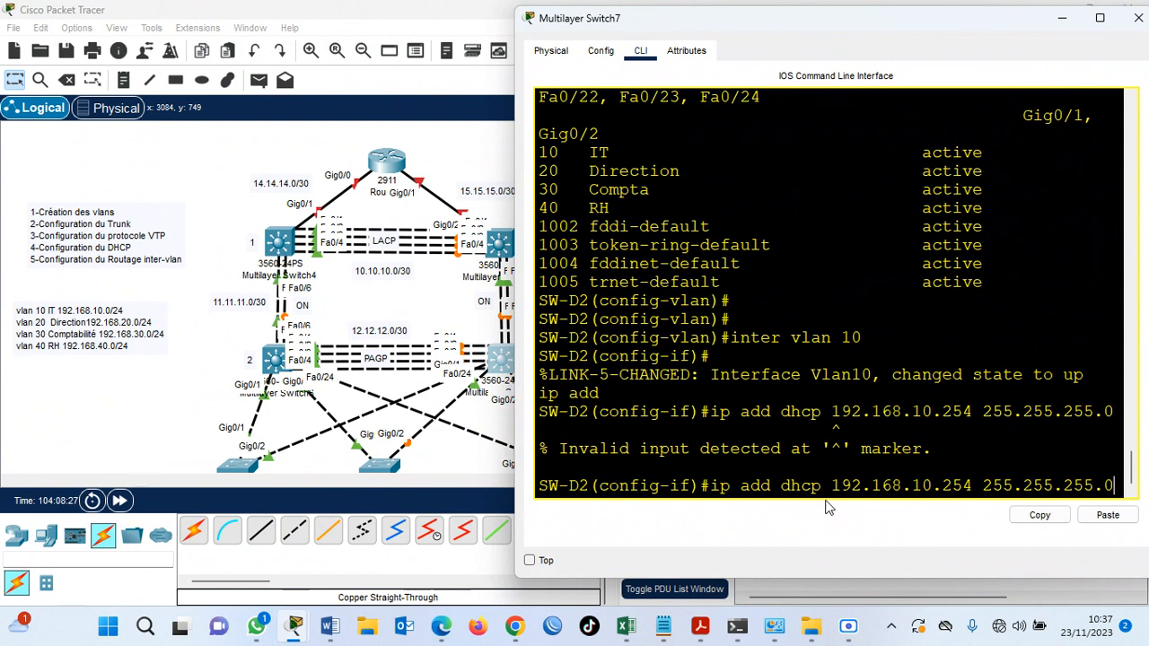
pyautogui.press('Left')
pyautogui.press('Left')
pyautogui.press('Left')
pyautogui.press('Left')
pyautogui.press('Left')
pyautogui.press('Left')
pyautogui.press('Left')
pyautogui.press('Left')
pyautogui.press('Left')
pyautogui.press('Left')
pyautogui.press('Left')
pyautogui.press('Left')
pyautogui.press('Left')
pyautogui.press('Left')
pyautogui.press('Left')
pyautogui.press('Left')
pyautogui.press('Left')
pyautogui.press('Left')
pyautogui.press('Left')
pyautogui.press('Left')
pyautogui.press('Left')
pyautogui.press('Left')
pyautogui.press('BackSpace')
pyautogui.press('BackSpace')
pyautogui.press('BackSpace')
pyautogui.press('BackSpace')
pyautogui.press('BackSpace')
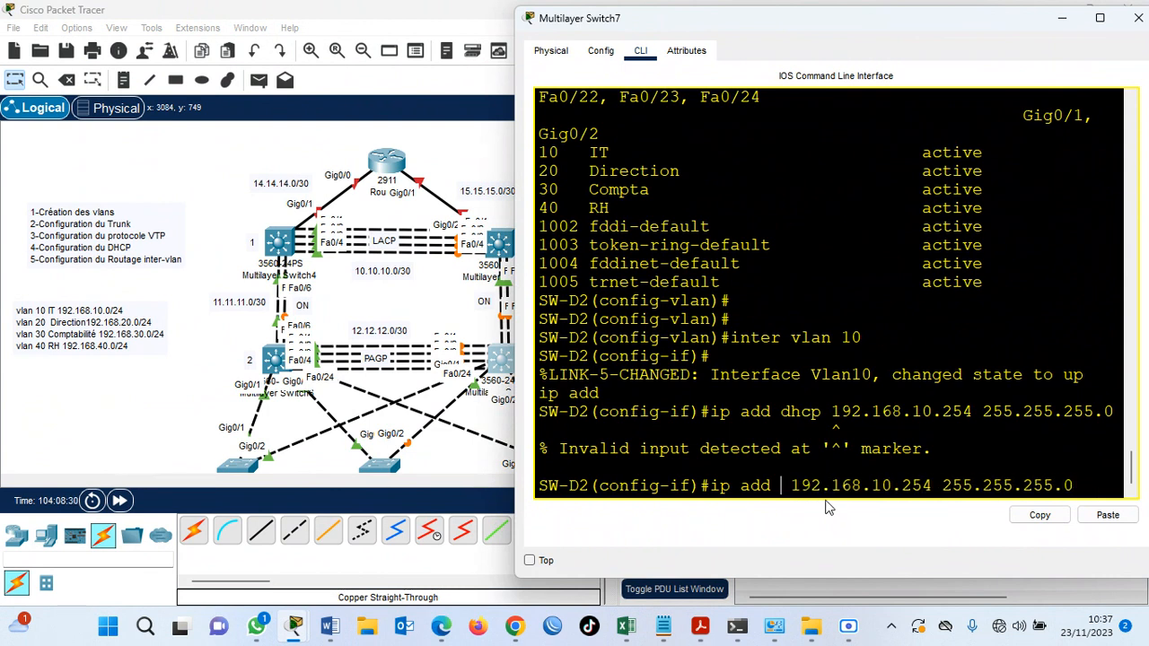
pyautogui.press('Return')
pyautogui.write('no shut')
pyautogui.press('Return')
pyautogui.press('Return')
# Configure SW-D2's VLAN 20 interface with address 192.168.20.254 and mask 255.255.255.0, and enable it.
pyautogui.write('inter vlan 20')
pyautogui.press('Return')
pyautogui.press('Return')
pyautogui.write('ip add 19')
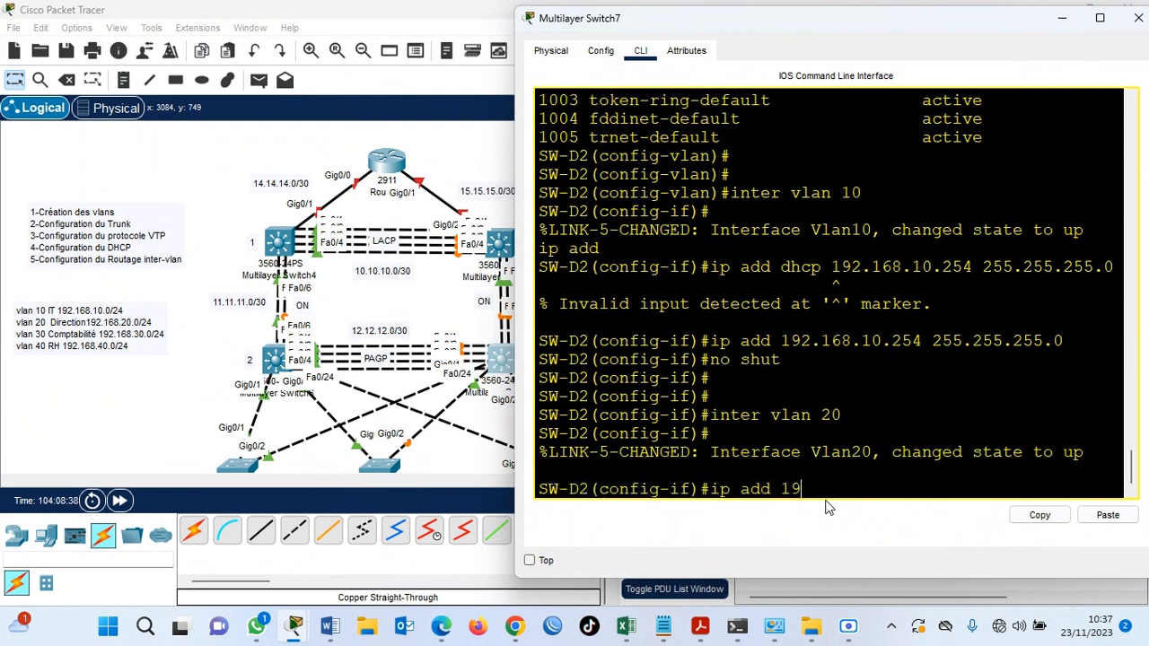
pyautogui.write('2.168.20.254 255.255.255.0')
pyautogui.press('Return')
pyautogui.write('no shut')
pyautogui.press('Return')
pyautogui.press('Return')
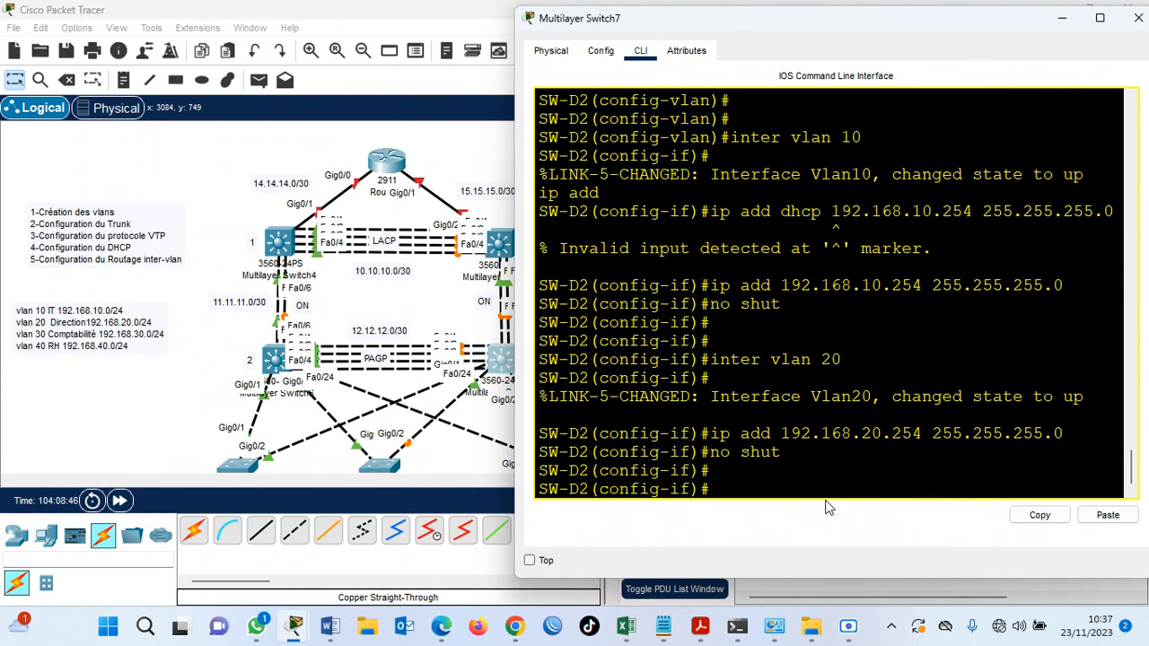
# Configure SW-D2's VLAN 30 interface with address 192.168.30.254 and mask 255.255.255.0, and enable it.
pyautogui.press('Return')
pyautogui.write('inter vlan 30')
pyautogui.press('Return')
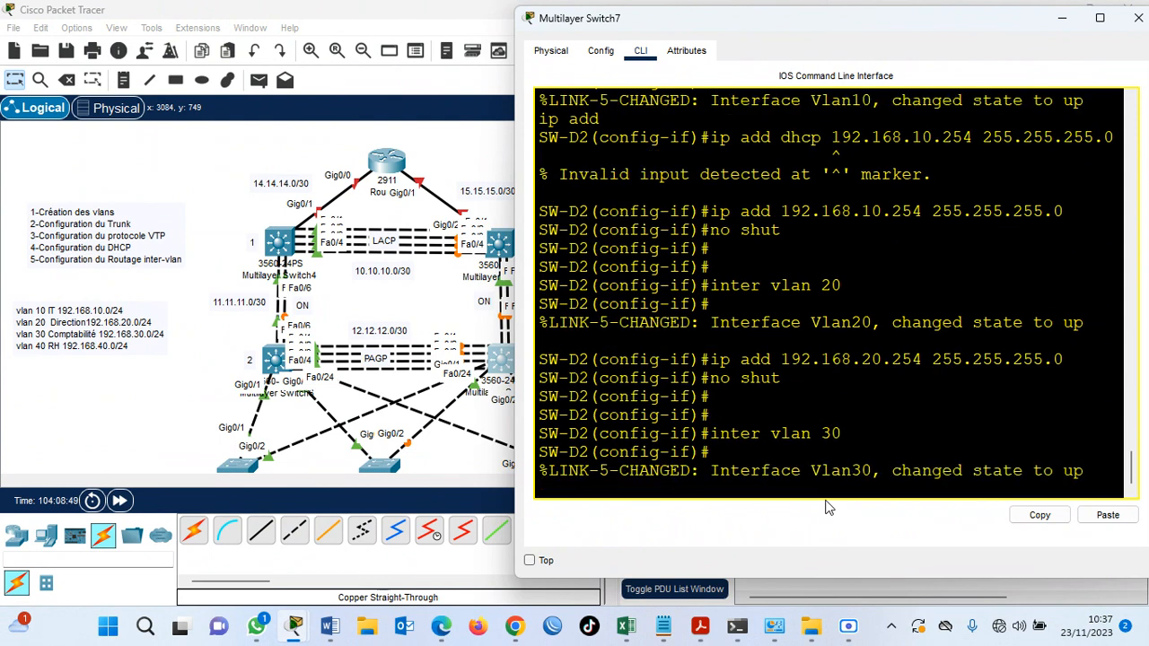
pyautogui.write('ip add 192.16')
pyautogui.write('8')
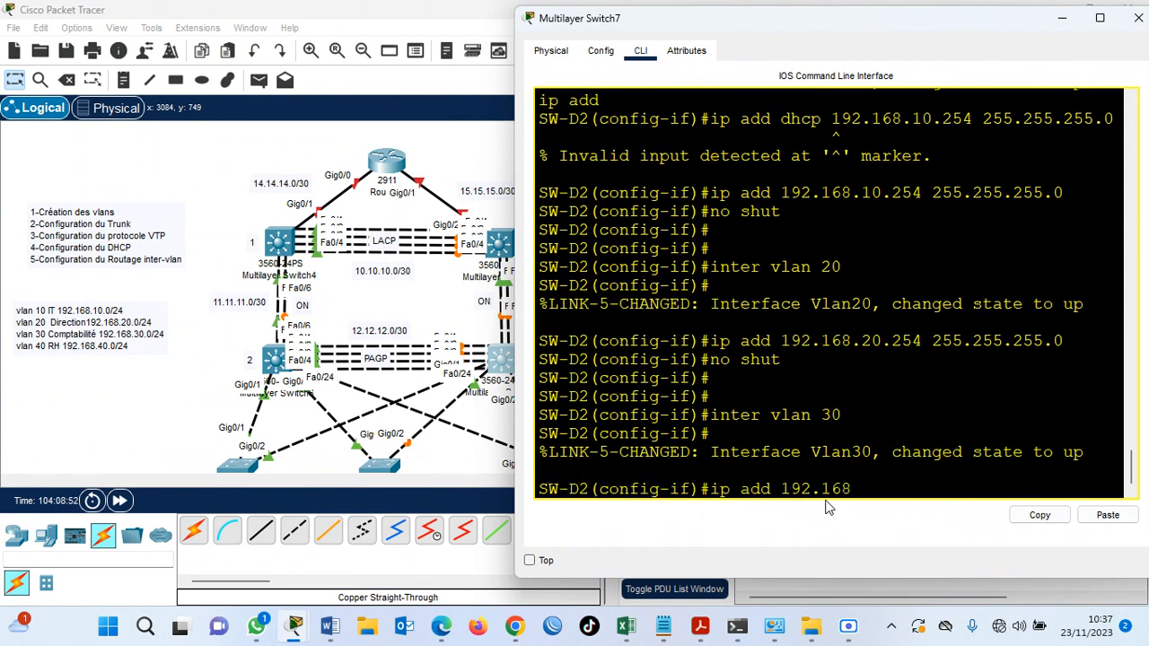
pyautogui.write('.30.254 255.255.255.0')
pyautogui.press('Return')
pyautogui.write('n')
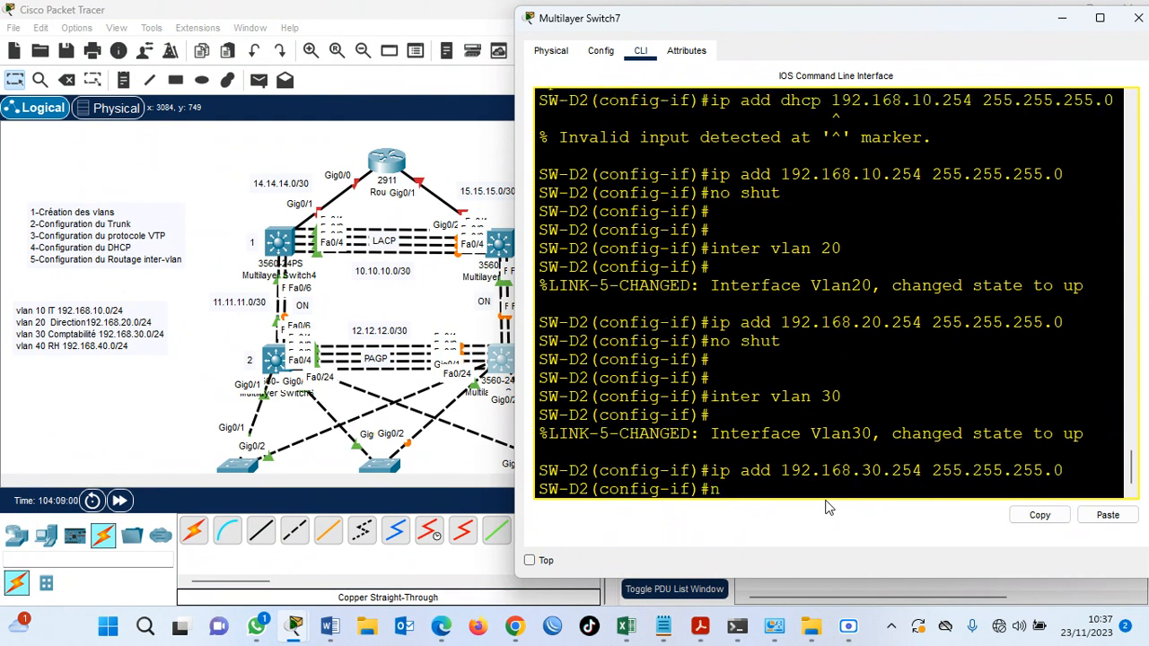
pyautogui.write('o shut')
pyautogui.press('Return')
pyautogui.press('Return')
pyautogui.press('Return')
# Assign address 192.168.40.254 with mask 255.255.255.0 to SW-D2's VLAN 40 interface.
pyautogui.write('inter vlan')
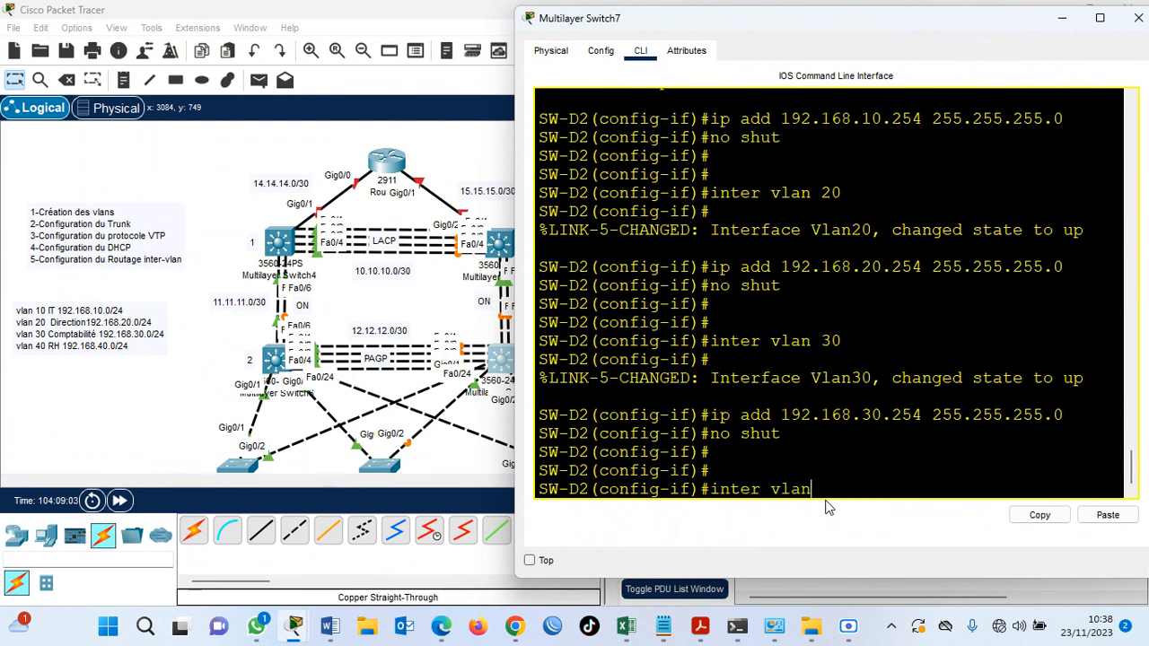
pyautogui.write(' 40')
pyautogui.press('Return')
pyautogui.write('ip add')
pyautogui.press('Tab')
pyautogui.write('dhcp')
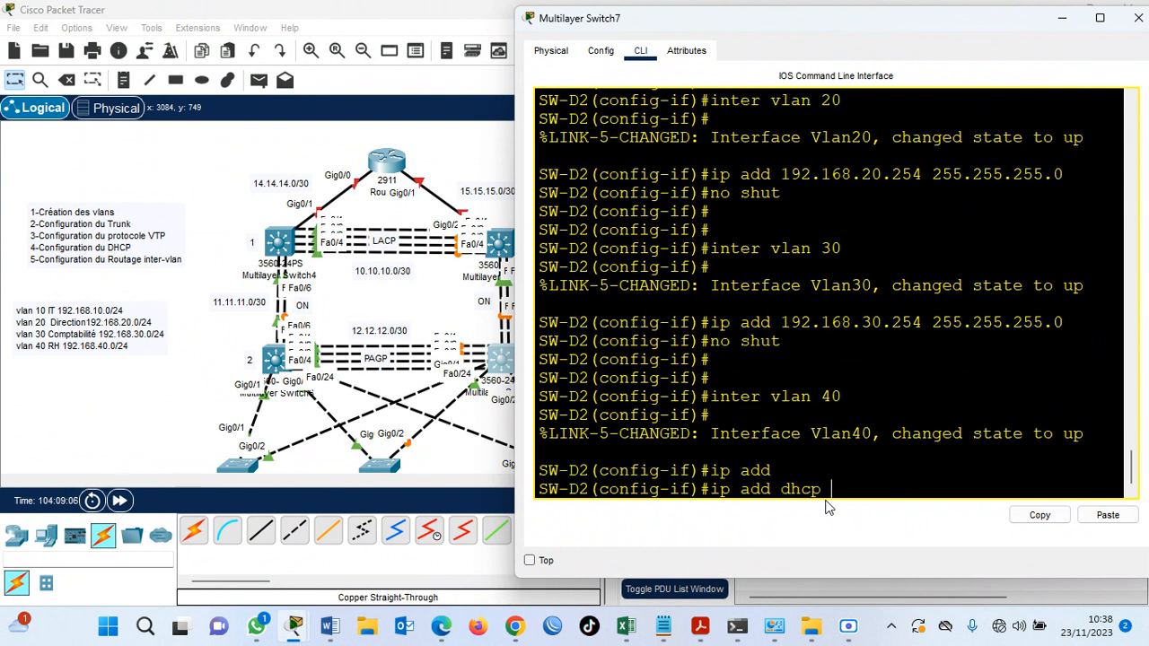
pyautogui.press('BackSpace')
pyautogui.press('BackSpace')
pyautogui.press('BackSpace')
pyautogui.press('BackSpace')
pyautogui.press('BackSpace')
pyautogui.write('192.168.')
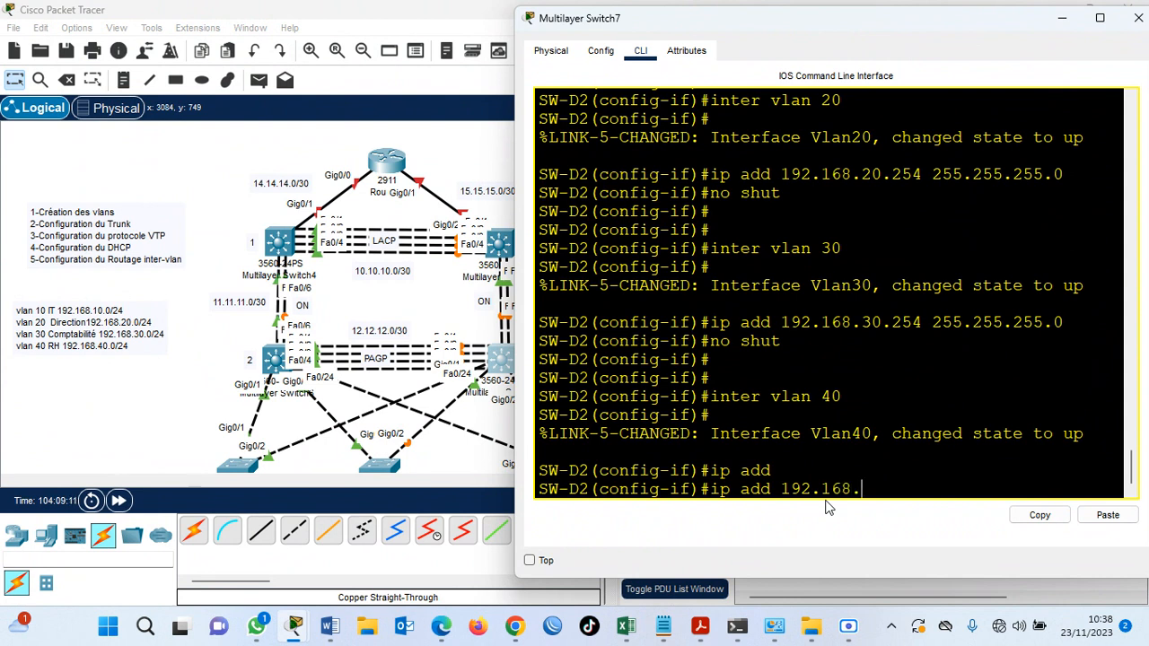
pyautogui.write('40.2')
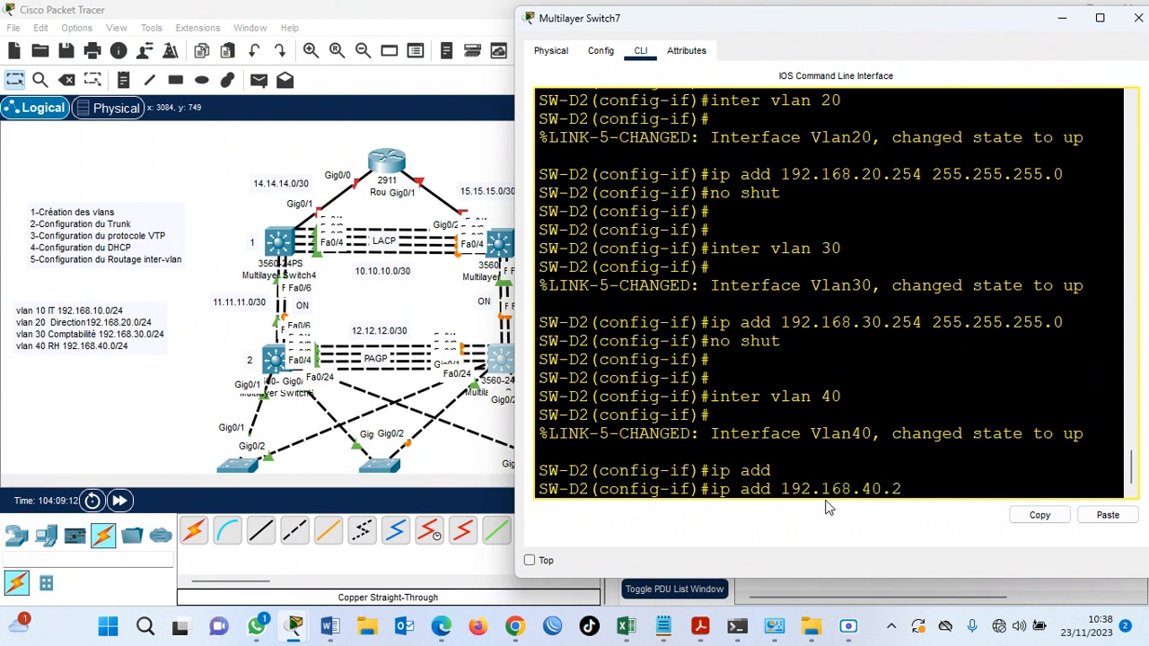
pyautogui.write('54 255.255.255.0')
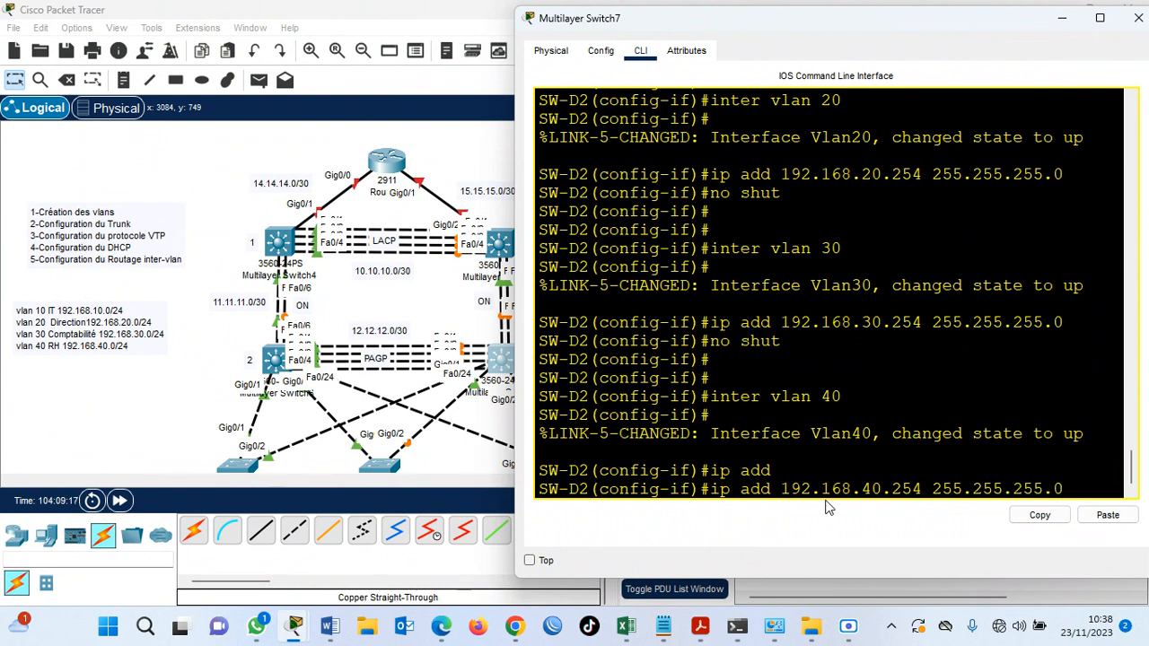
pyautogui.press('Return')
# Enable the VLAN 40 interface with no shut and save SW-D2's configuration with do wr.
pyautogui.write('no shut')
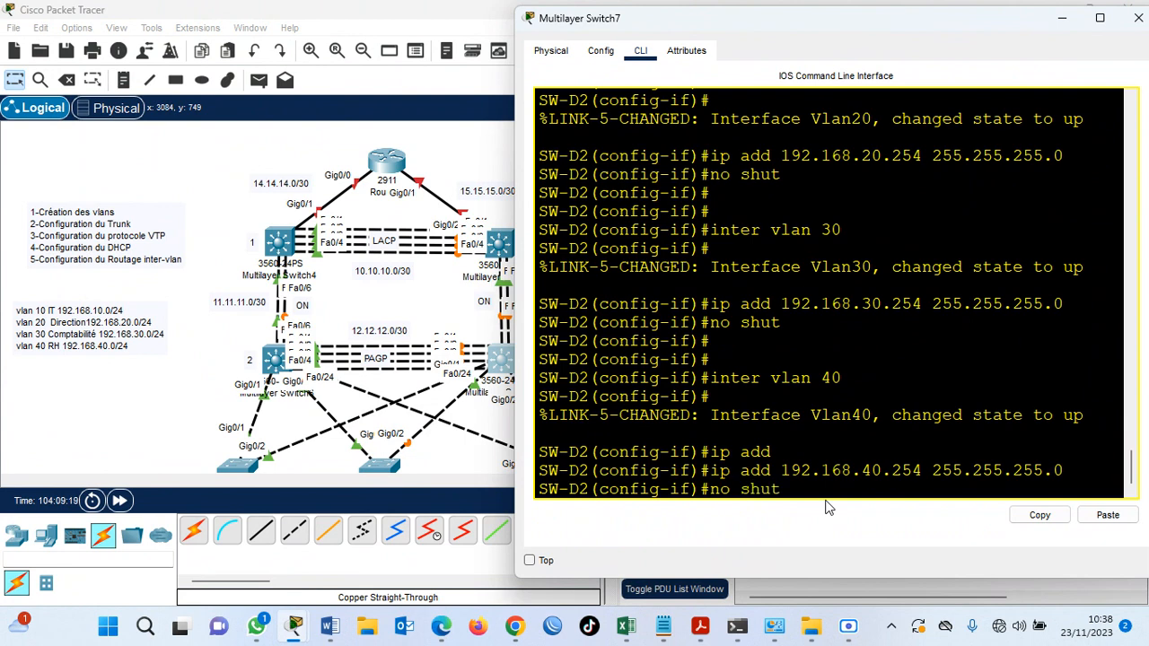
pyautogui.press('Return')
pyautogui.press('Return')
pyautogui.press('Return')
pyautogui.write('do wr')
pyautogui.press('Return')
pyautogui.press('Return')
# Display SW-D2's running configuration in an enlarged window and check the addresses of the VLAN 10 to 40 interfaces.
pyautogui.write('do sh run')
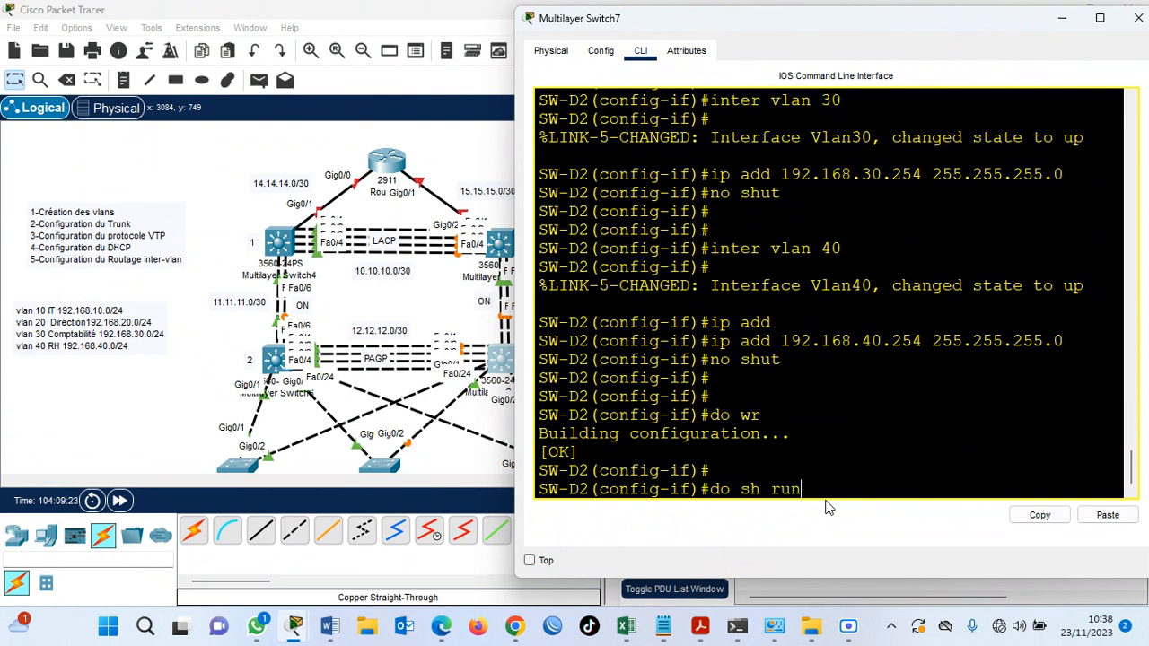
pyautogui.press('Return')
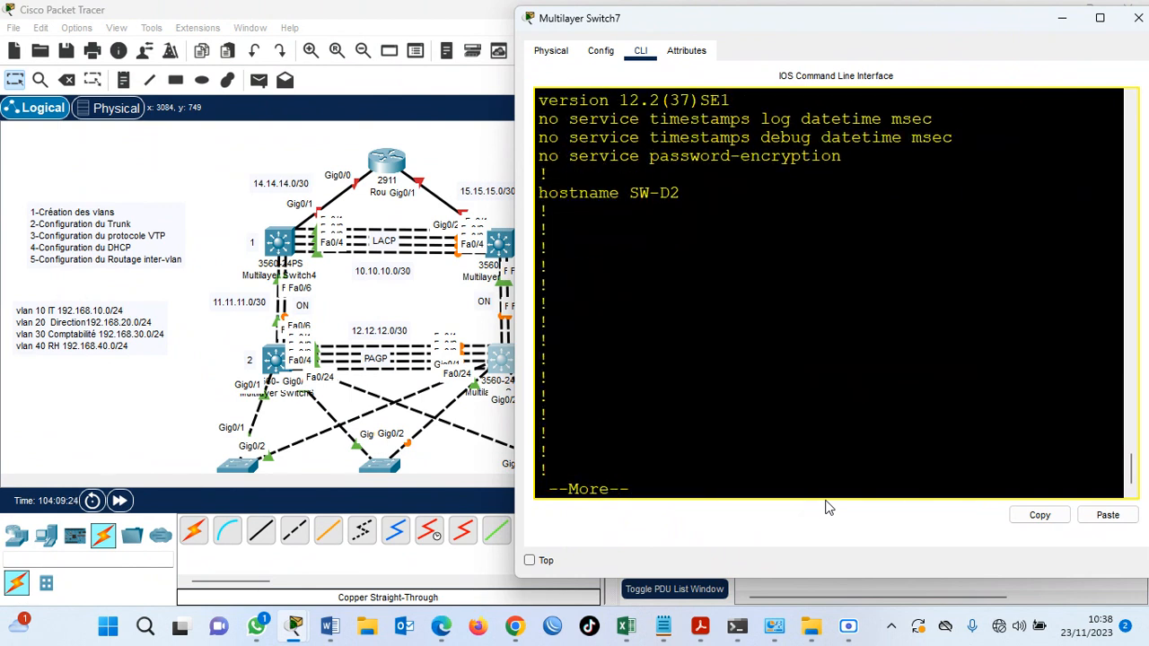
pyautogui.press('super+Up')
pyautogui.press('Return')
pyautogui.press('Return')
pyautogui.press('Return')
pyautogui.press('Return')
pyautogui.press('Return')
pyautogui.press('Return')
pyautogui.press('Return')
pyautogui.press('Return')
pyautogui.press('Return')
pyautogui.press('Return')
pyautogui.press('Return')
pyautogui.press('Return')
pyautogui.press('Return')
pyautogui.press('Return')
pyautogui.press('Return')
pyautogui.press('Return')
pyautogui.press('Return')
pyautogui.press('Return')
pyautogui.press('Return')
pyautogui.press('Return')
pyautogui.press('Return')
pyautogui.press('Return')
pyautogui.press('Return')
pyautogui.press('Return')
pyautogui.press('Return')
pyautogui.press('Return')
pyautogui.press('Return')
pyautogui.press('Return')
pyautogui.press('Return')
pyautogui.press('Return')
pyautogui.press('Return')
pyautogui.press('Return')
pyautogui.press('Return')
pyautogui.press('Return')
pyautogui.press('Return')
pyautogui.press('Return')
pyautogui.press('Return')
pyautogui.press('Return')
pyautogui.press('Return')
pyautogui.press('Return')
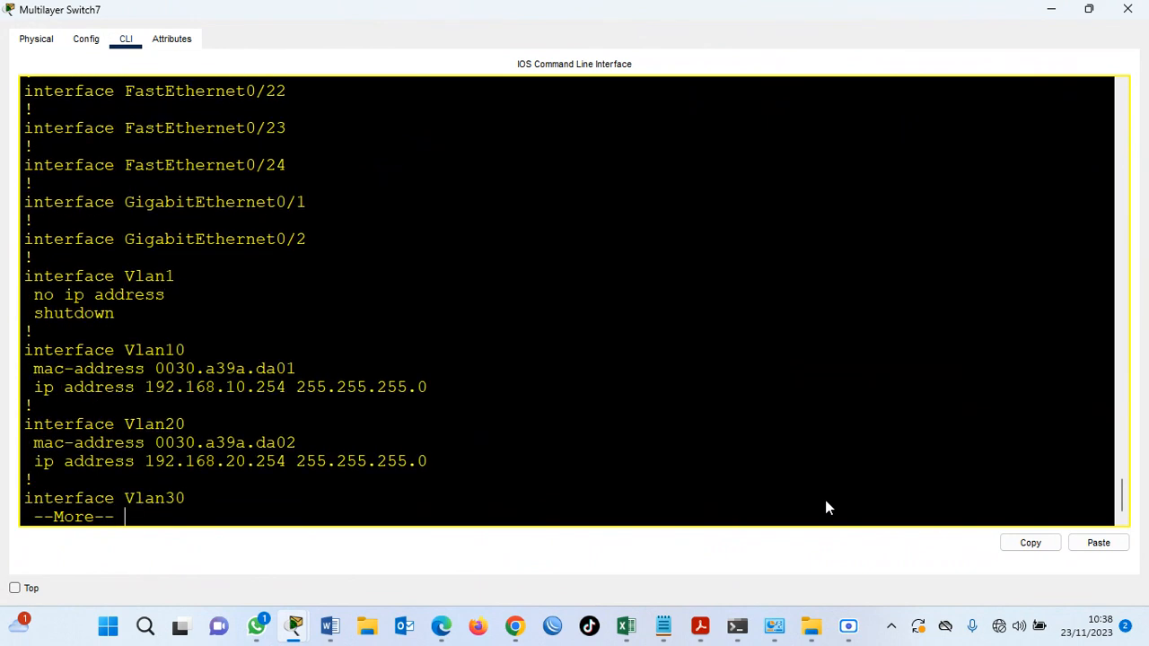
pyautogui.press('Return')
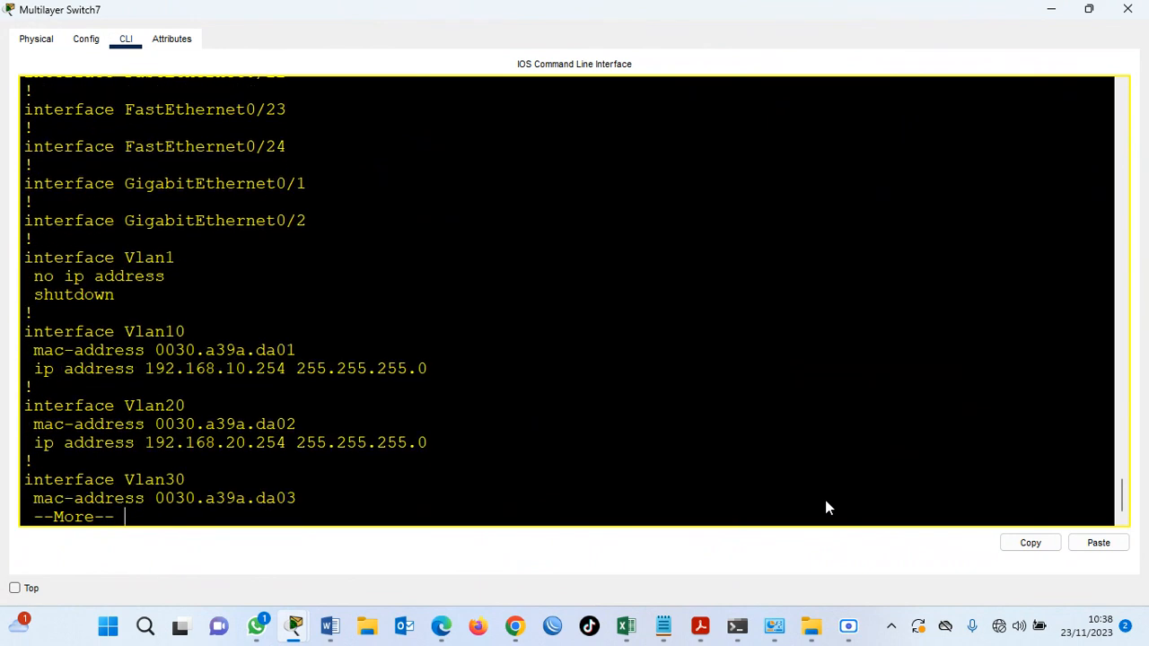
pyautogui.press('Return')
pyautogui.press('Return')
pyautogui.press('Return')
pyautogui.press('Return')
pyautogui.press('Return')
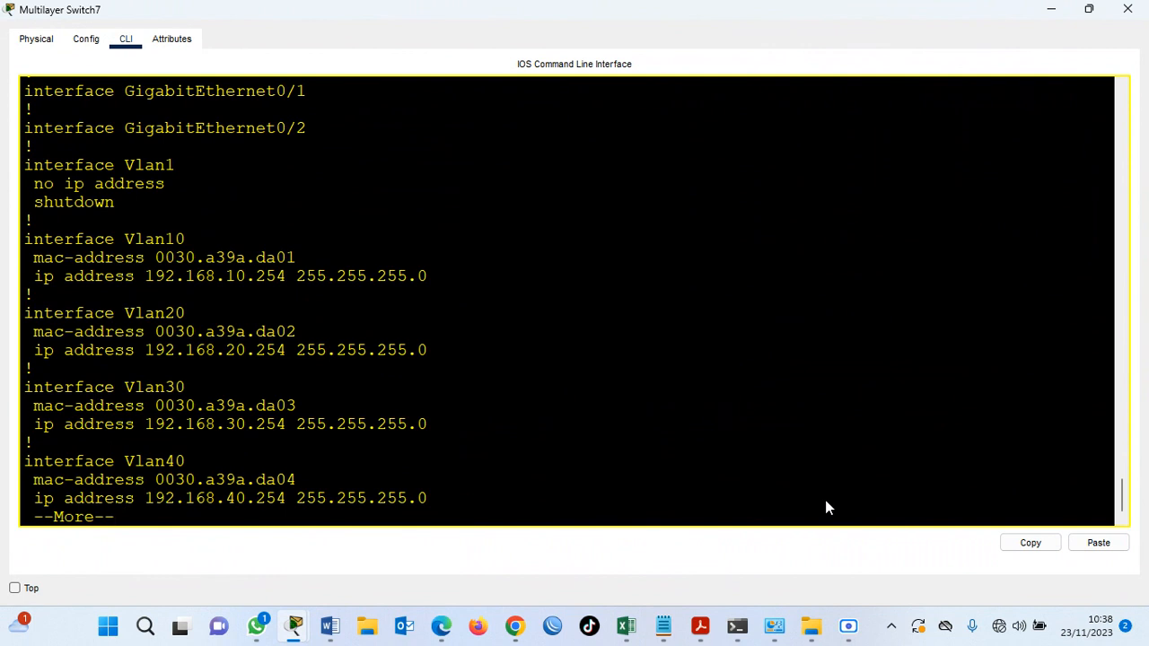
pyautogui.press('Return')
pyautogui.press('Return')
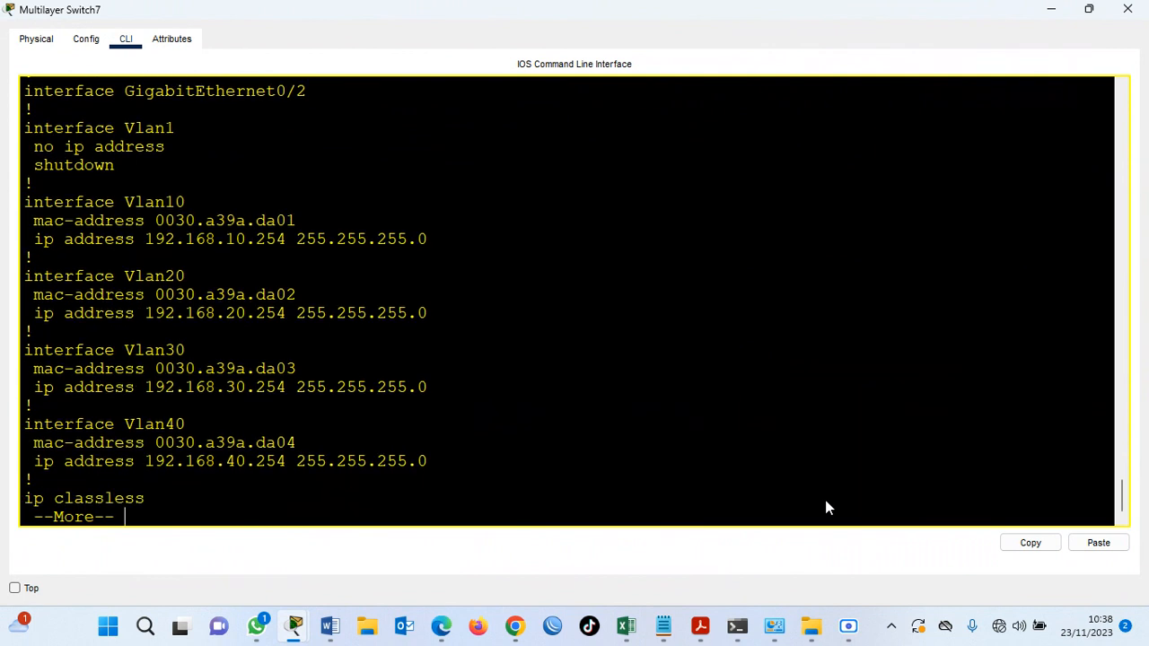
pyautogui.press('Return')
pyautogui.press('Return')
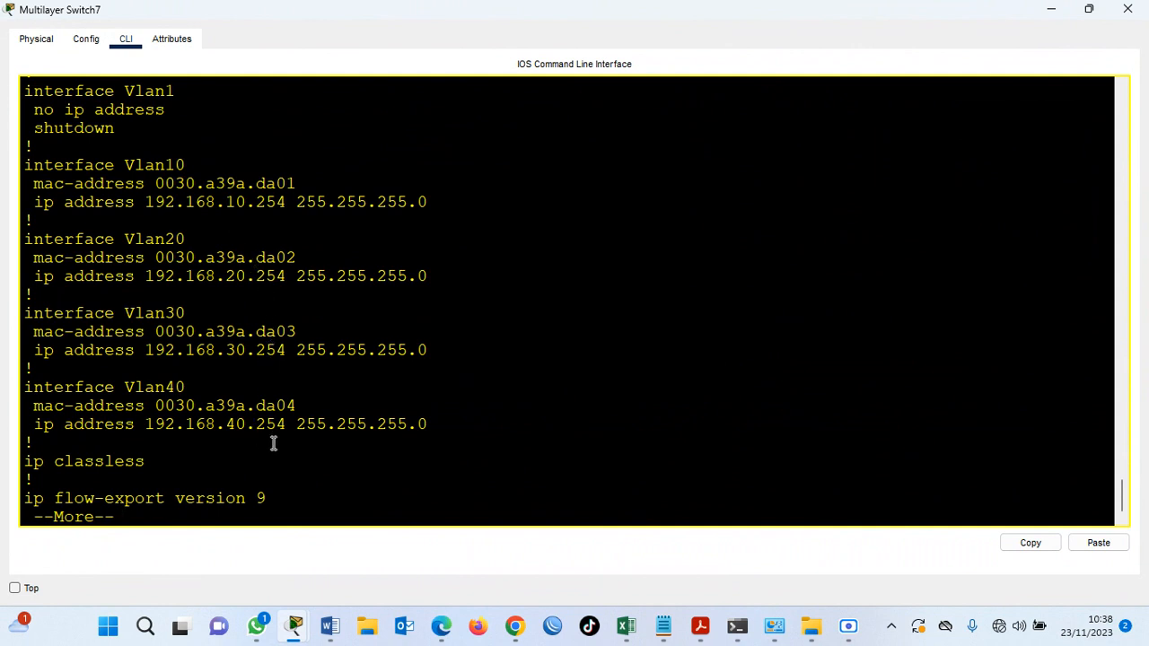
pyautogui.click(1088, 9)
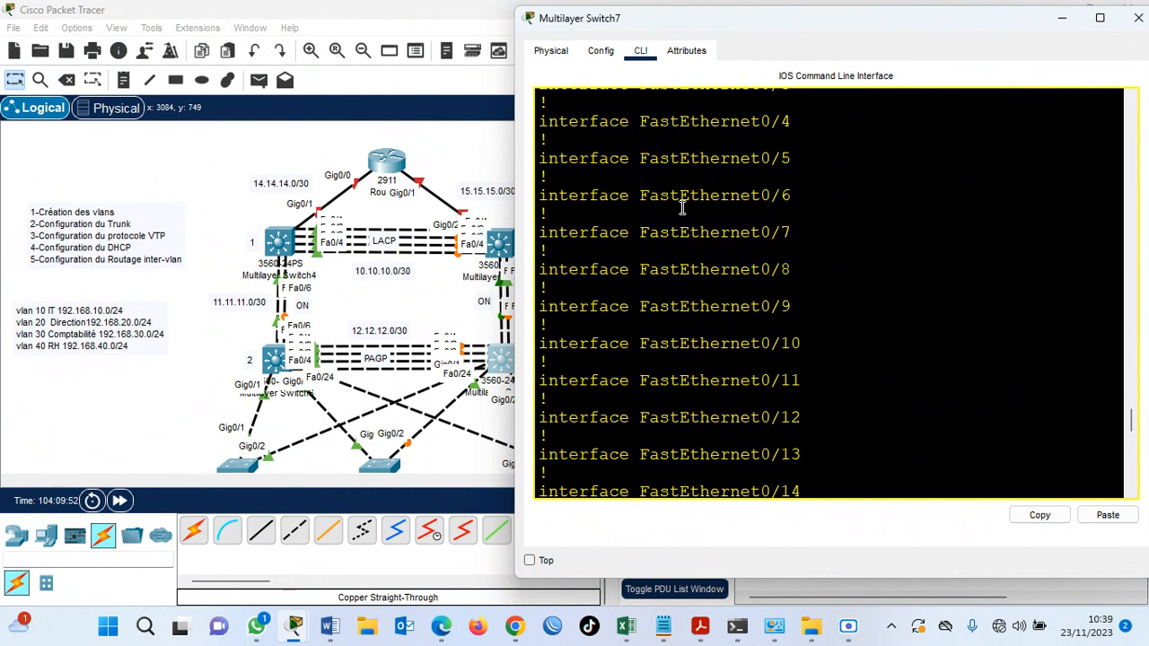
# Bring up the command line of Multilayer Switch6 (SW-D1) and exit from interface mode to global configuration mode.
pyautogui.click(200, 160)
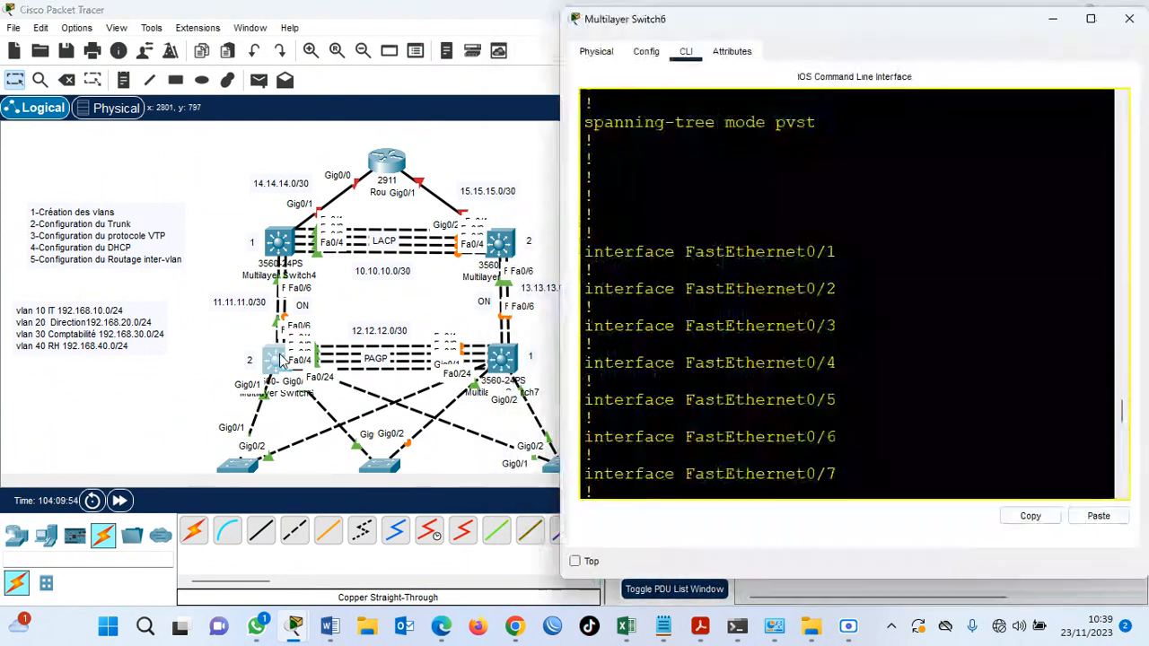
pyautogui.click(283, 359)
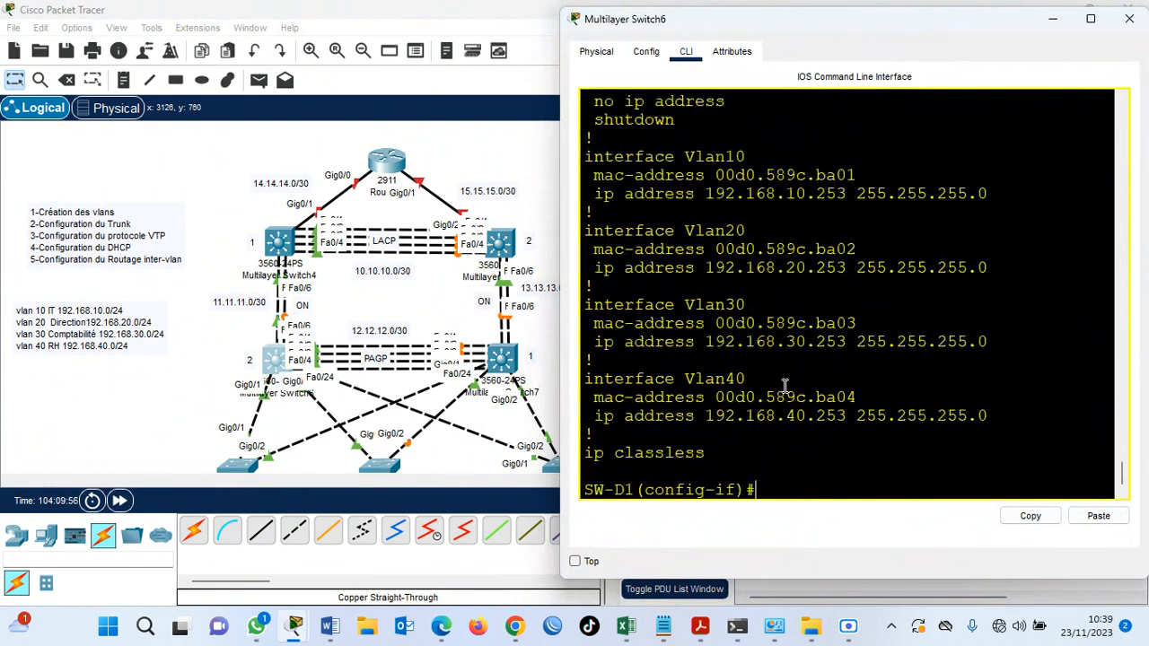
pyautogui.press('Return')
pyautogui.press('Return')
pyautogui.press('Return')
pyautogui.write('ex')
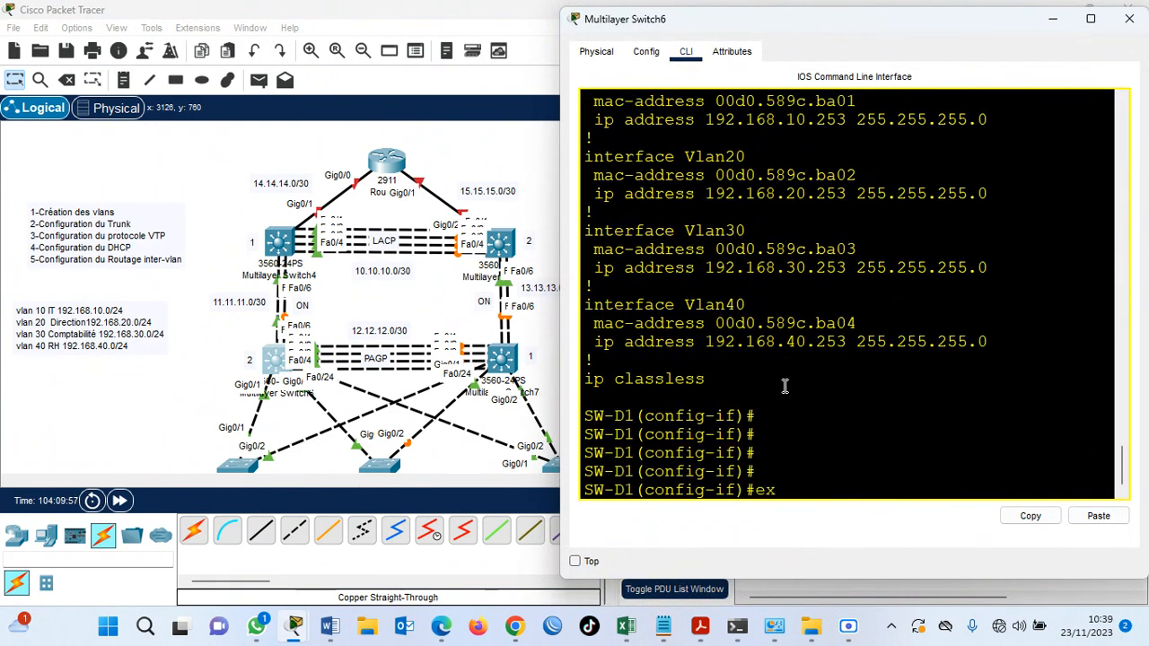
pyautogui.press('Return')
pyautogui.press('Return')
pyautogui.press('Return')
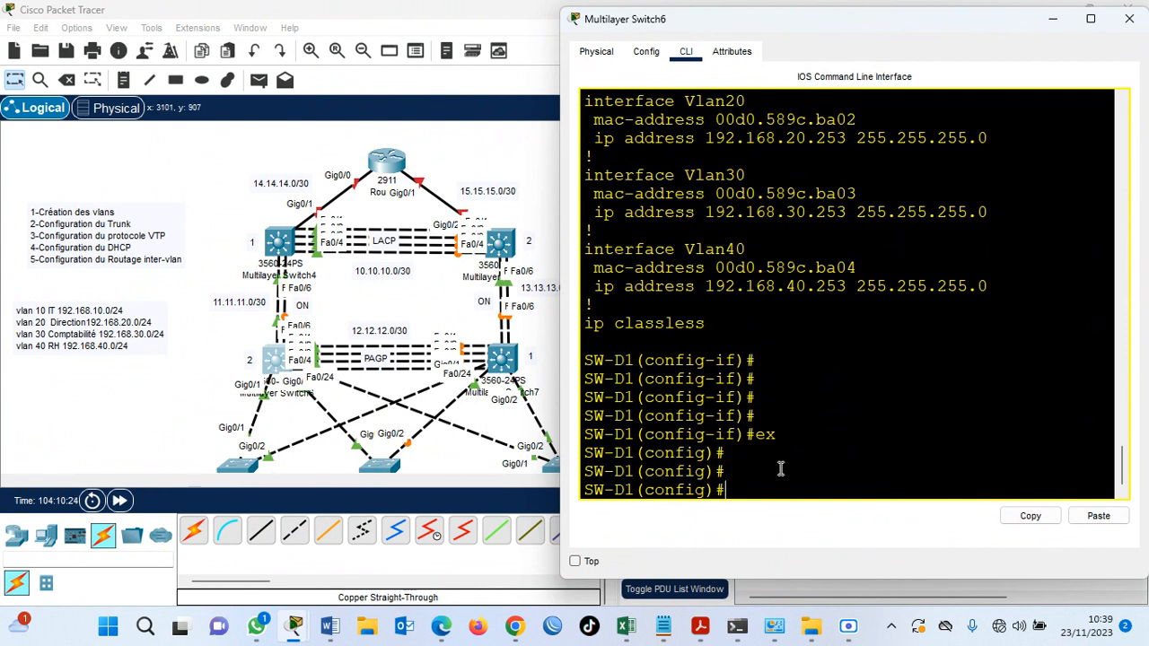
# Enter interface range configuration on SW-D1 for fastEthernet 0/1-6.
pyautogui.write('nt')
pyautogui.press('Tab')
pyautogui.write('r')
pyautogui.press('Tab')
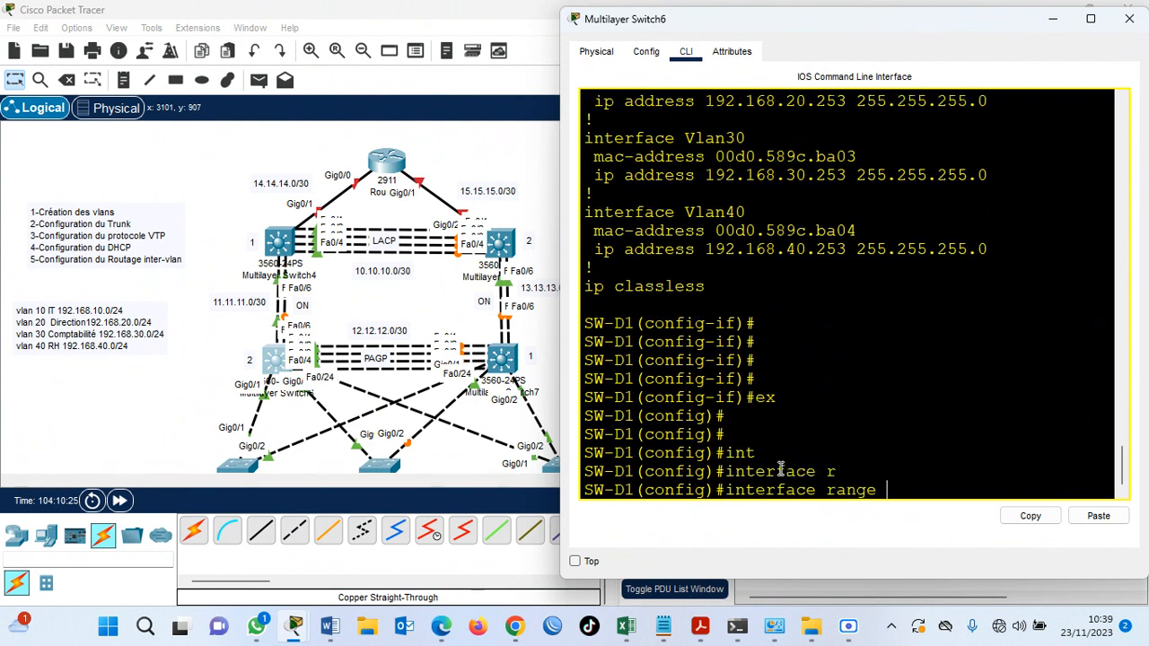
pyautogui.write('f')
pyautogui.press('Tab')
pyautogui.write('0/16')
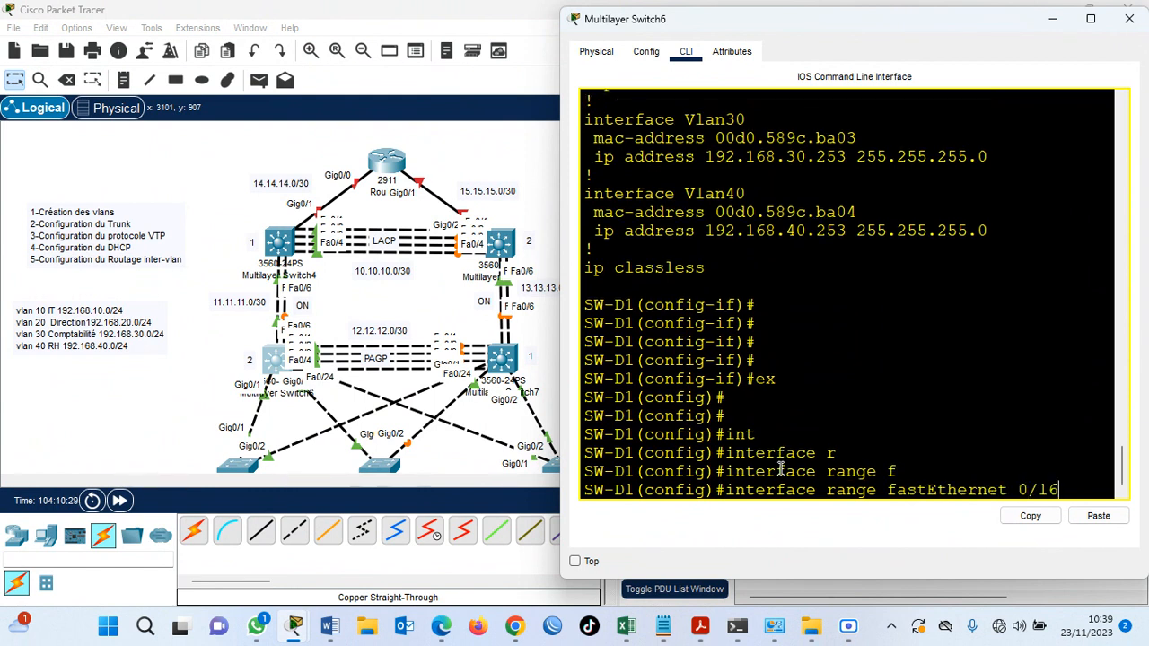
pyautogui.press('BackSpace')
pyautogui.write('-6')
pyautogui.press('Return')
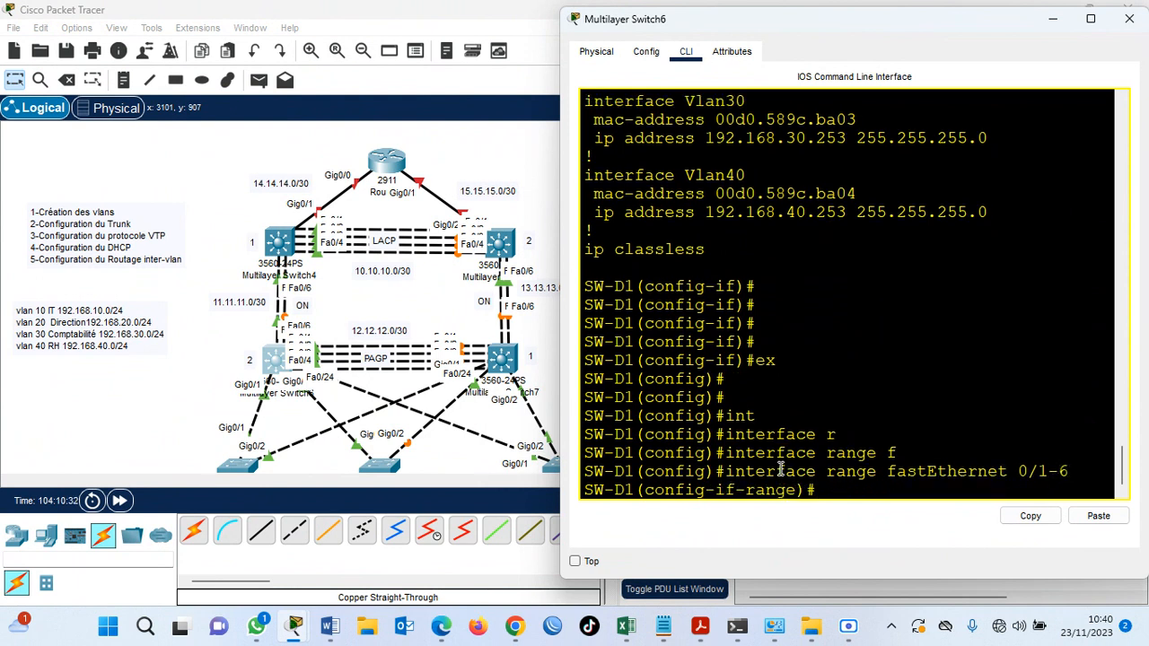
# Set the trunk encapsulation of SW-D1's fastEthernet 0/1-6 ports to dot1q, widening the command-line window.
pyautogui.write('swi')
pyautogui.press('Tab')
pyautogui.write('tr')
pyautogui.press('Tab')
pyautogui.write('en')
pyautogui.press('Tab')
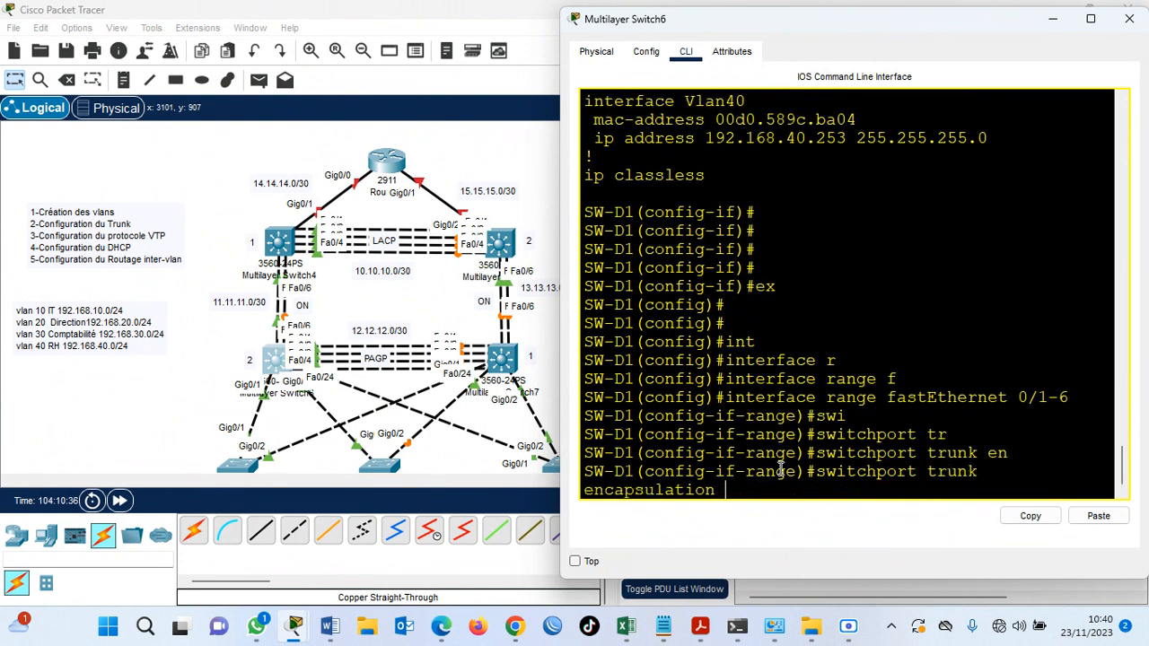
pyautogui.write('d')
pyautogui.press('Tab')
pyautogui.write('o')
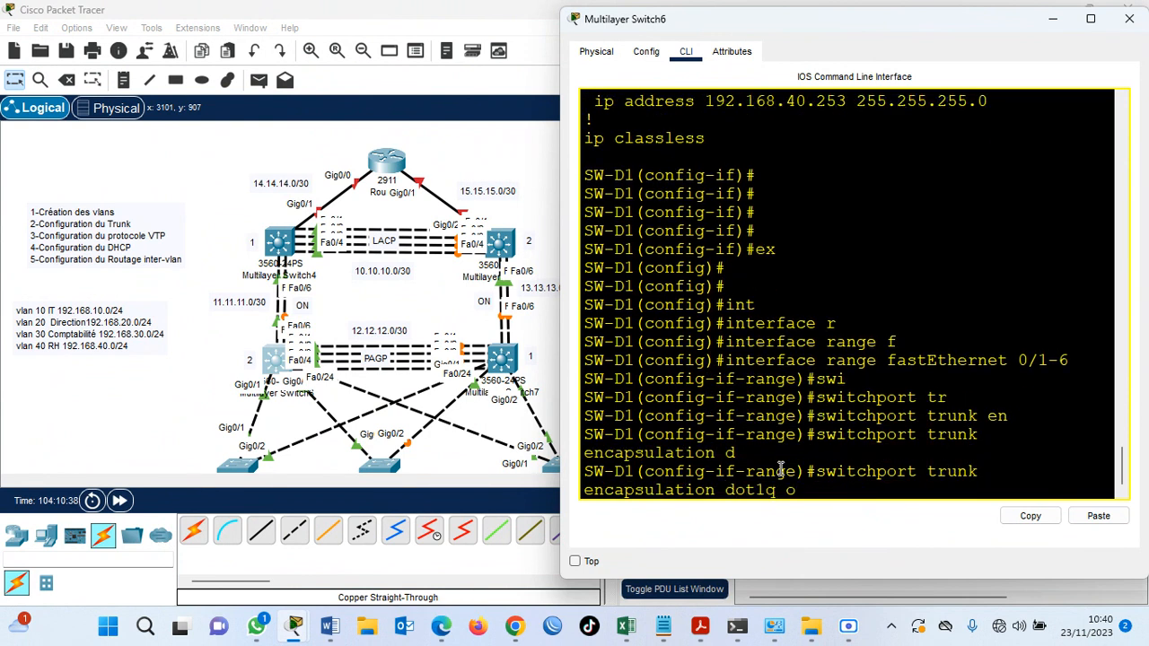
pyautogui.press('BackSpace')
pyautogui.moveTo(558, 354); pyautogui.dragTo(396, 340)
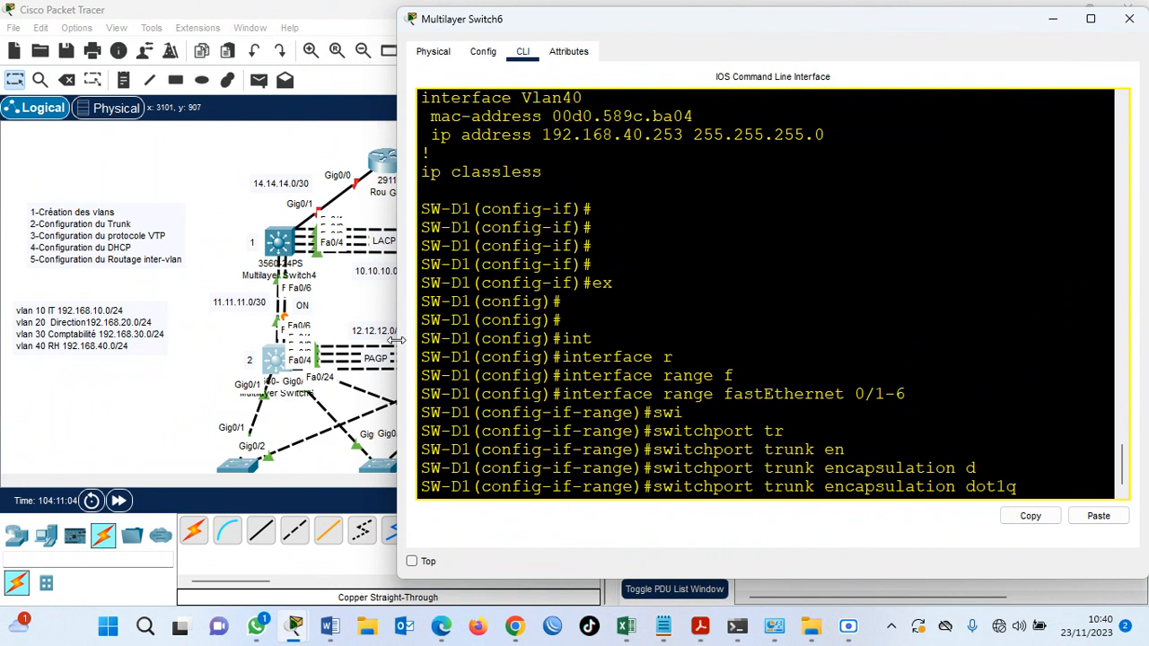
pyautogui.press('Return')
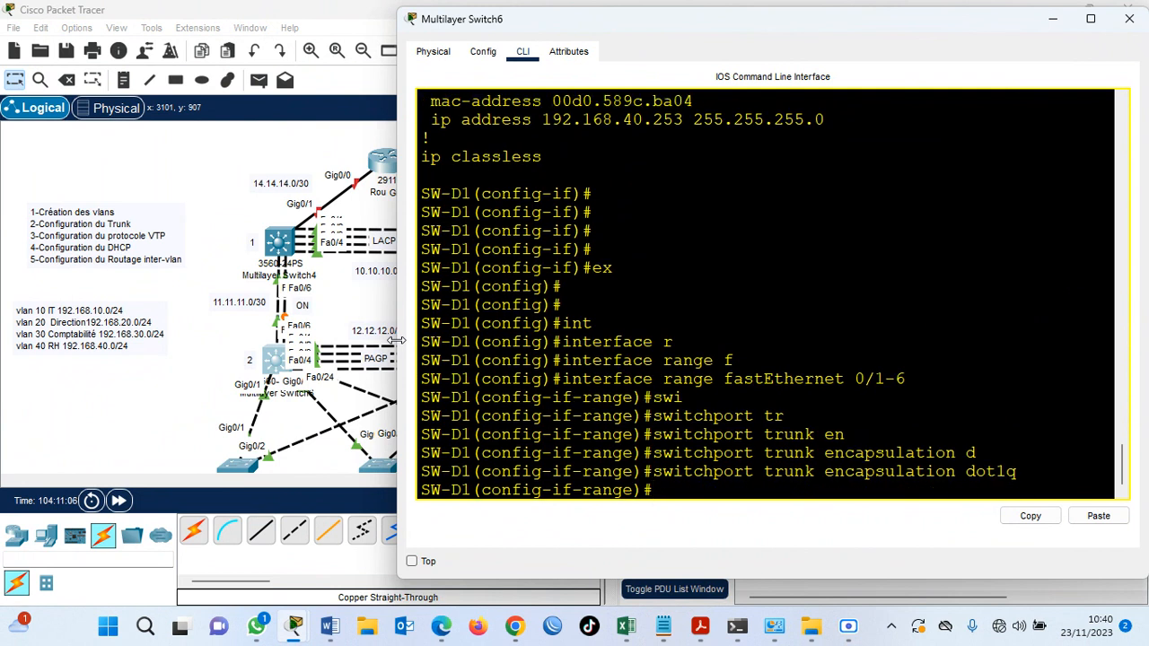
# Put SW-D1's fastEthernet 0/1-6 range into trunk mode with switchport mode trunk.
pyautogui.write('swi')
pyautogui.press('Tab')
pyautogui.write('mo')
pyautogui.press('Tab')
pyautogui.write('tr')
pyautogui.press('Tab')
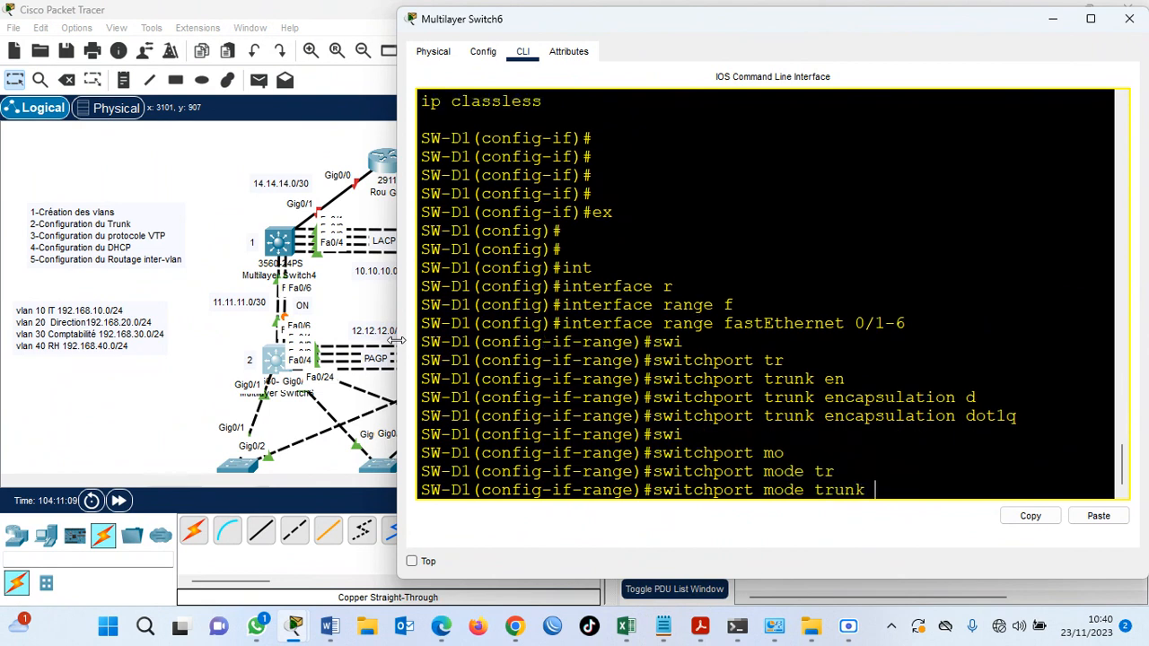
pyautogui.press('Return')
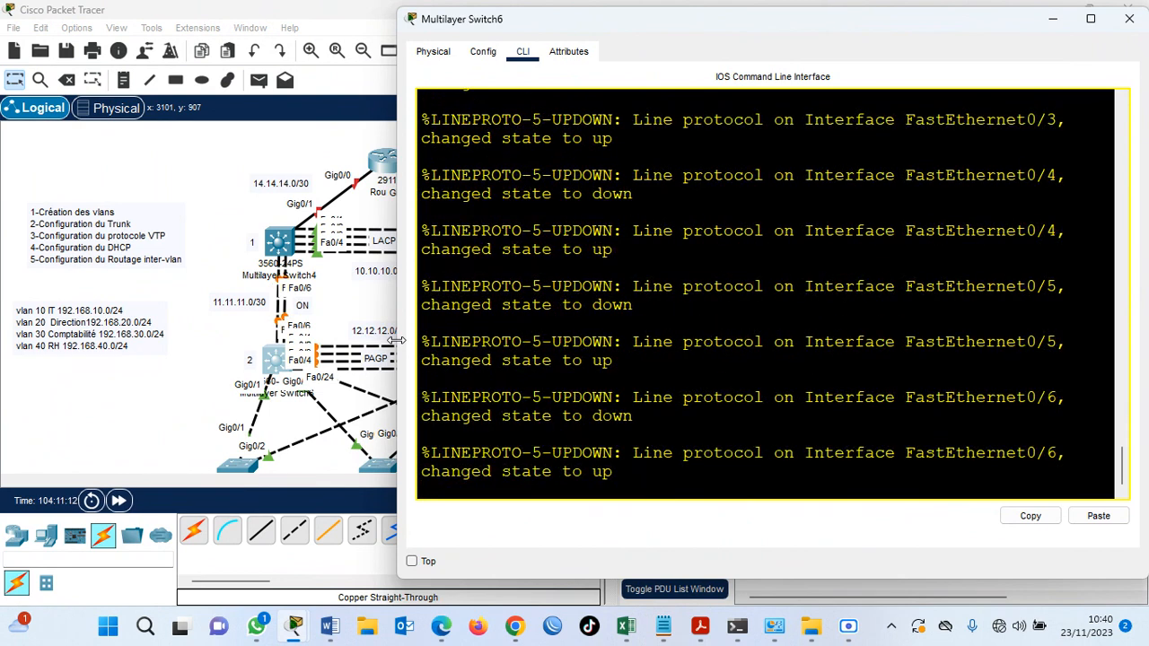
pyautogui.press('Return')
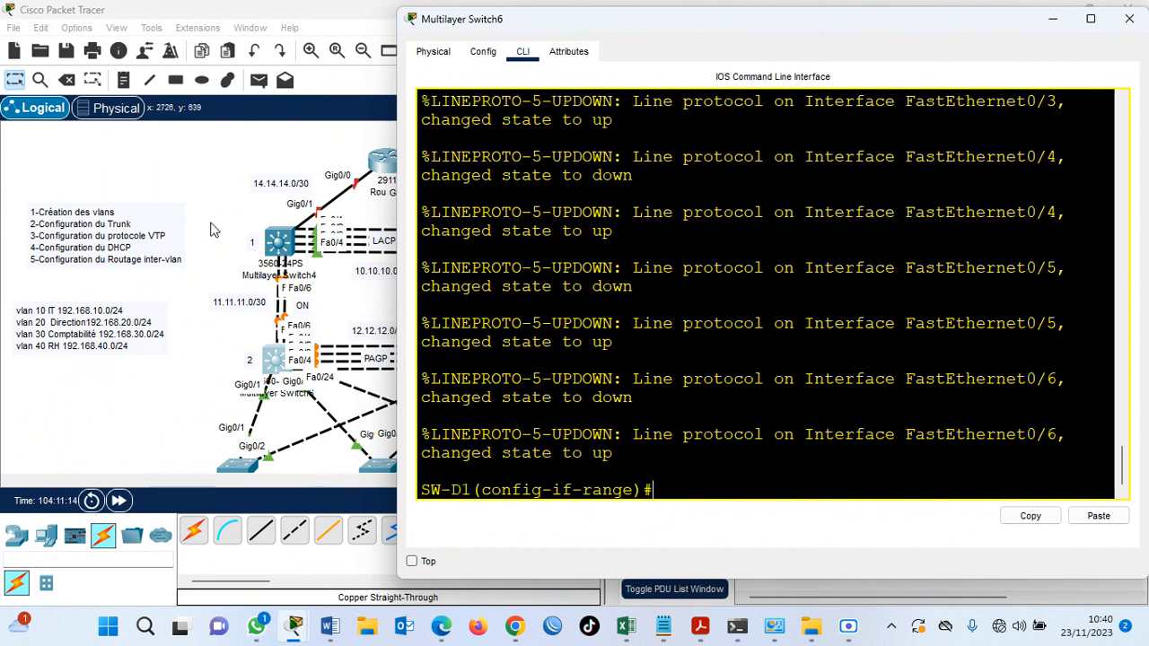
# Check the links in the topology, then allow all VLANs on SW-D1's fastEthernet 0/1-6 trunks.
pyautogui.click(348, 308)
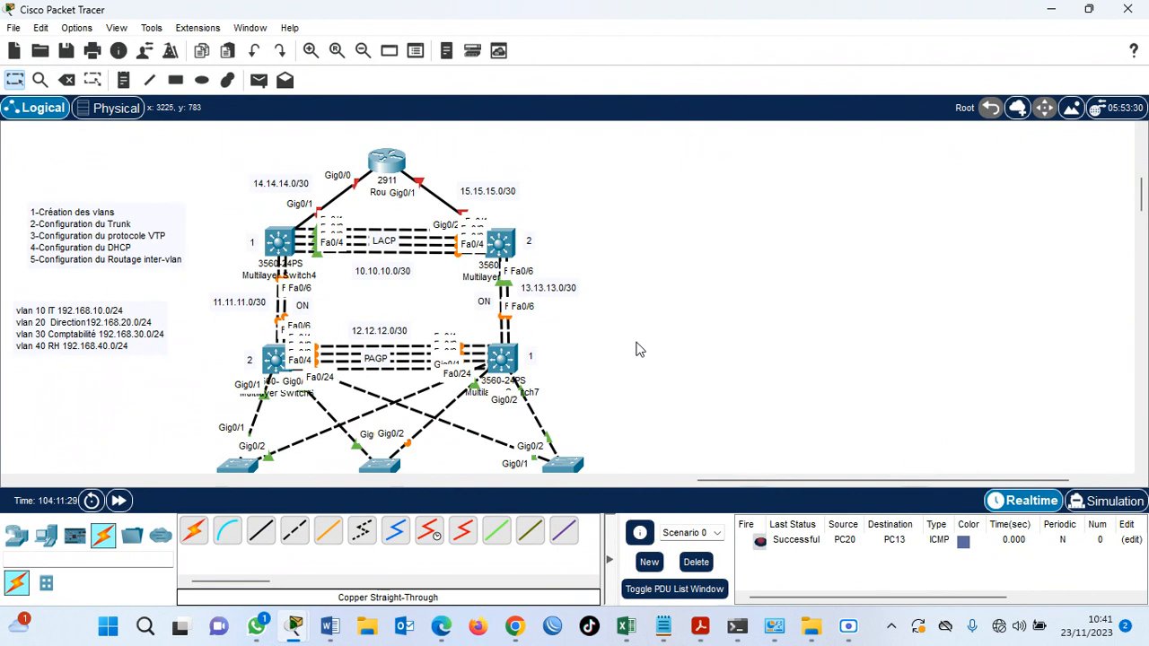
pyautogui.click(273, 360)
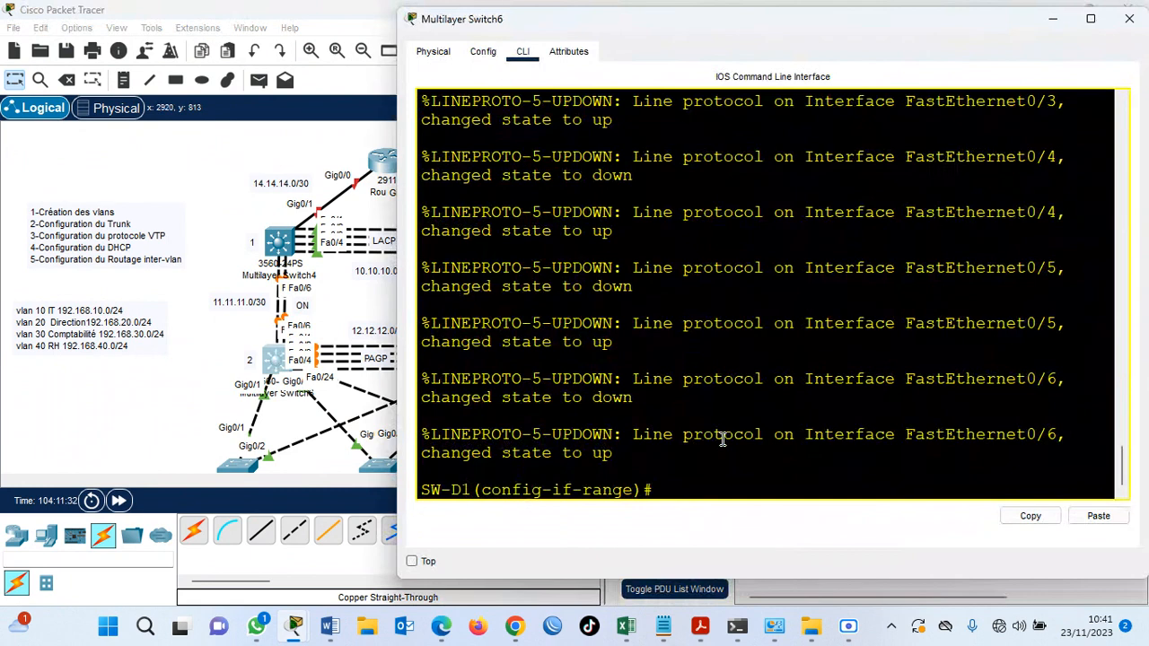
pyautogui.write('swi')
pyautogui.press('Tab')
pyautogui.write('tr')
pyautogui.press('Tab')
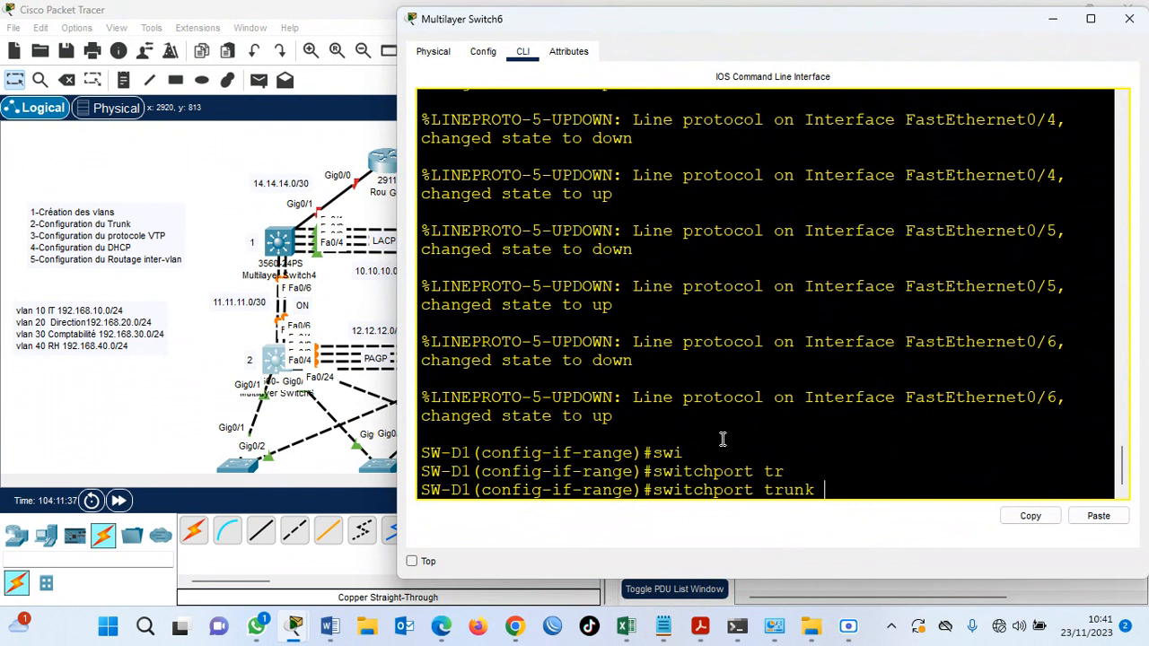
pyautogui.write('al')
pyautogui.press('Tab')
pyautogui.write('vlann')
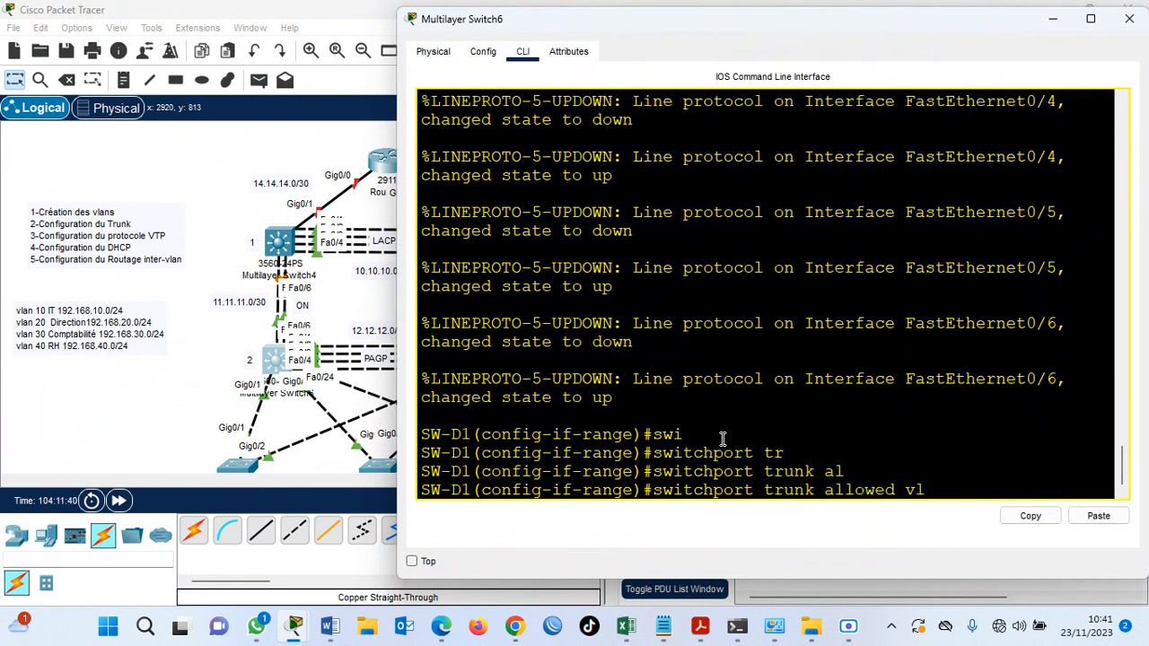
pyautogui.press('BackSpace')
pyautogui.write('all')
pyautogui.press('Return')
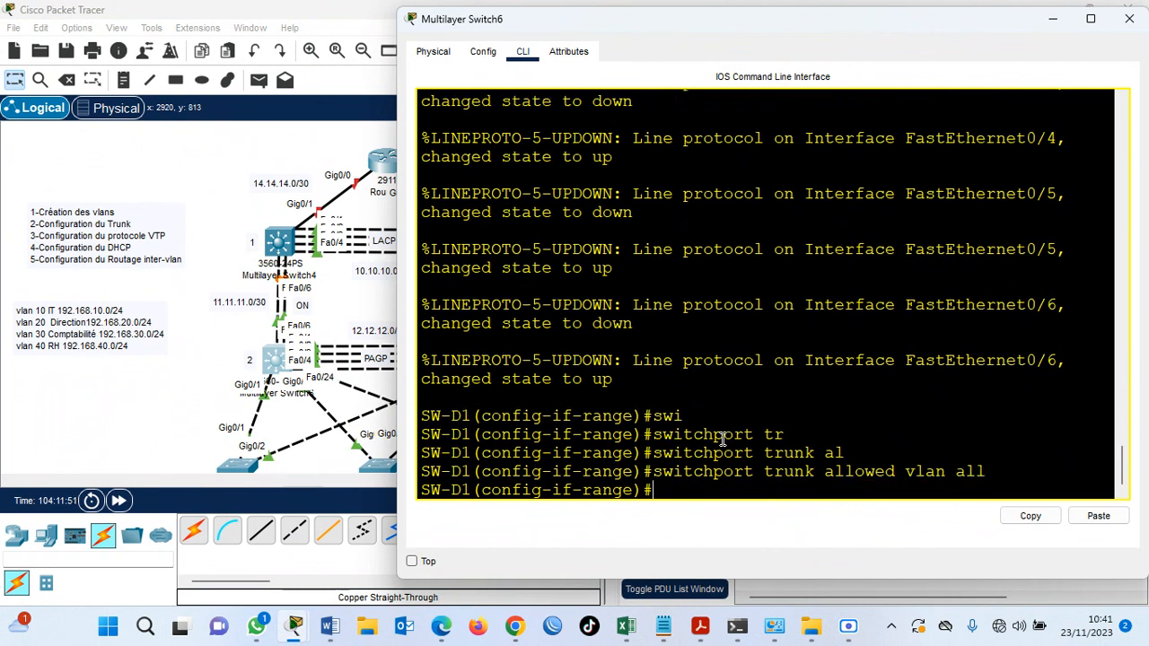
# Run do show interface trunk on SW-D1 in an enlarged window and examine the mode, encapsulation and allowed VLANs of the trunk ports.
pyautogui.press('Return')
pyautogui.press('Return')
pyautogui.write('do')
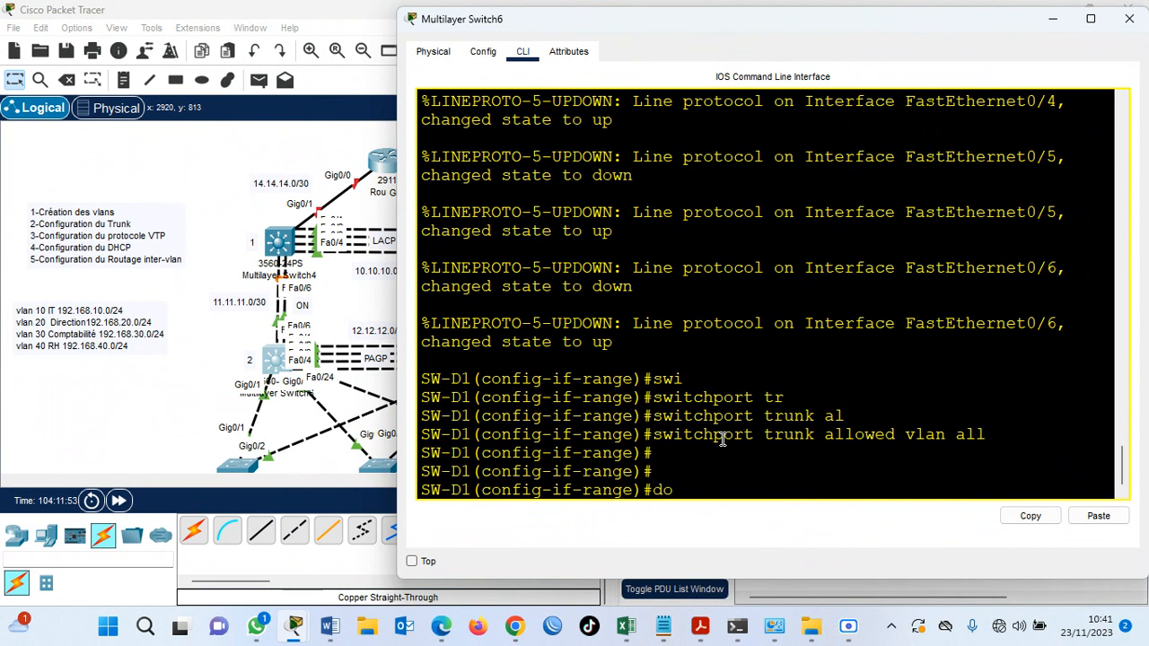
pyautogui.write(' show interface trunk')
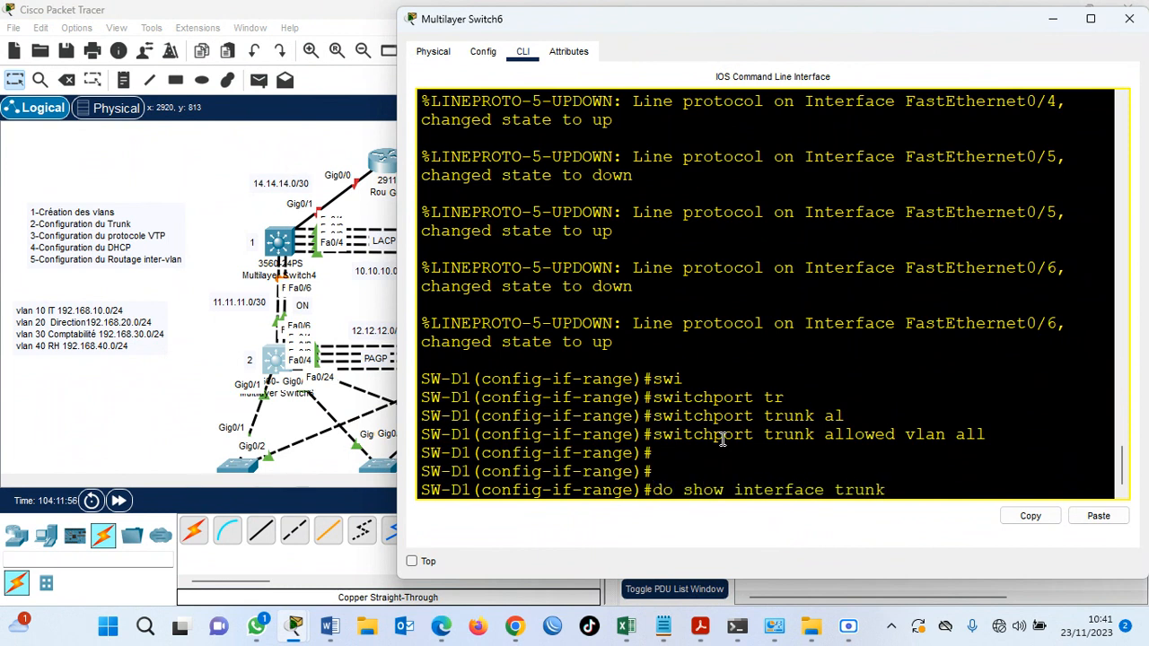
pyautogui.press('Return')
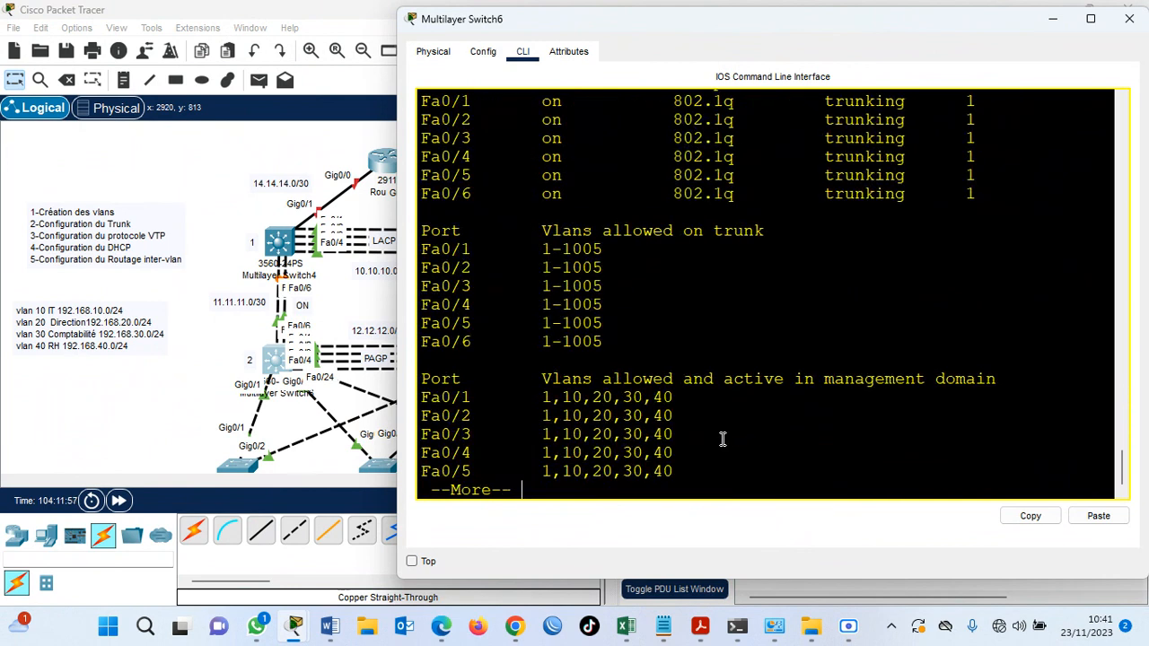
pyautogui.press('super+Up')
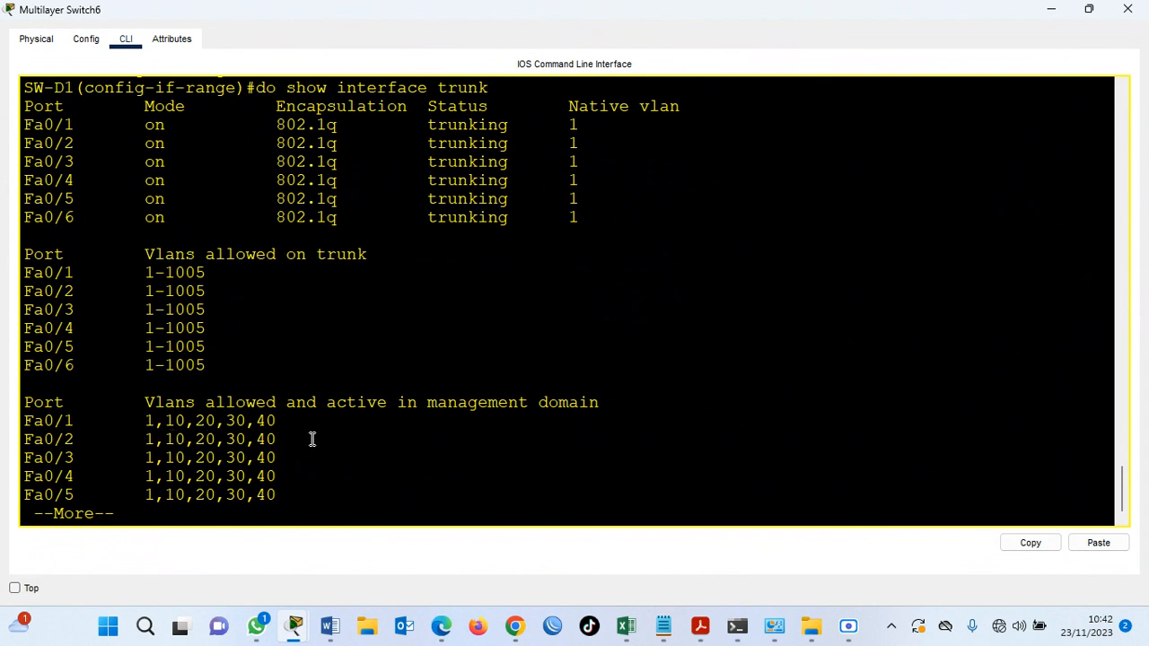
pyautogui.press('Return')
pyautogui.press('Return')
pyautogui.press('Return')
pyautogui.press('Return')
pyautogui.press('Return')
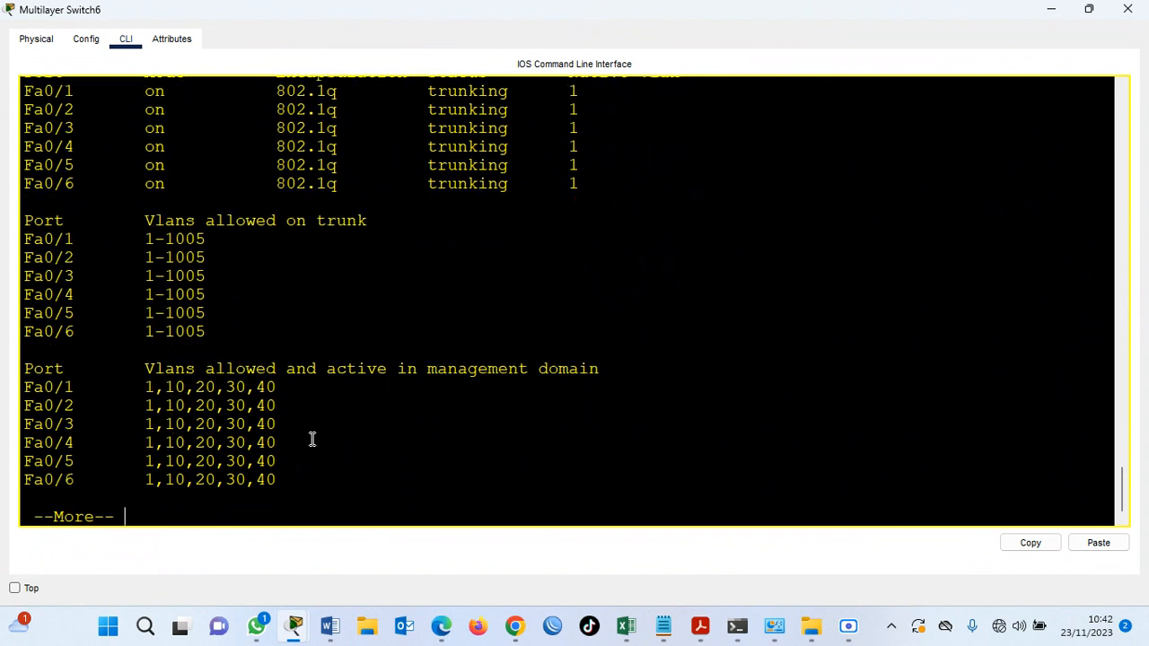
pyautogui.press('Return')
pyautogui.press('Return')
pyautogui.press('Return')
pyautogui.press('Return')
pyautogui.press('Return')
pyautogui.press('Return')
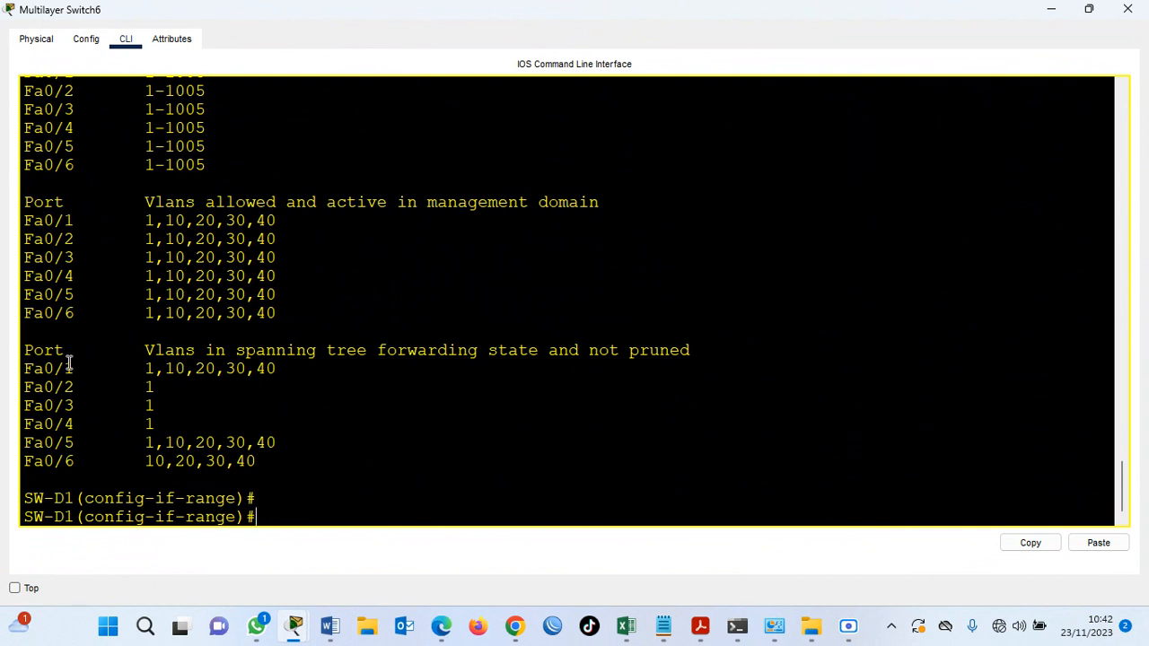
# Leave the fastEthernet range and enter interface range configuration on SW-D1 for gigabitEthernet 0/1-2.
pyautogui.write('ex')
pyautogui.press('Return')
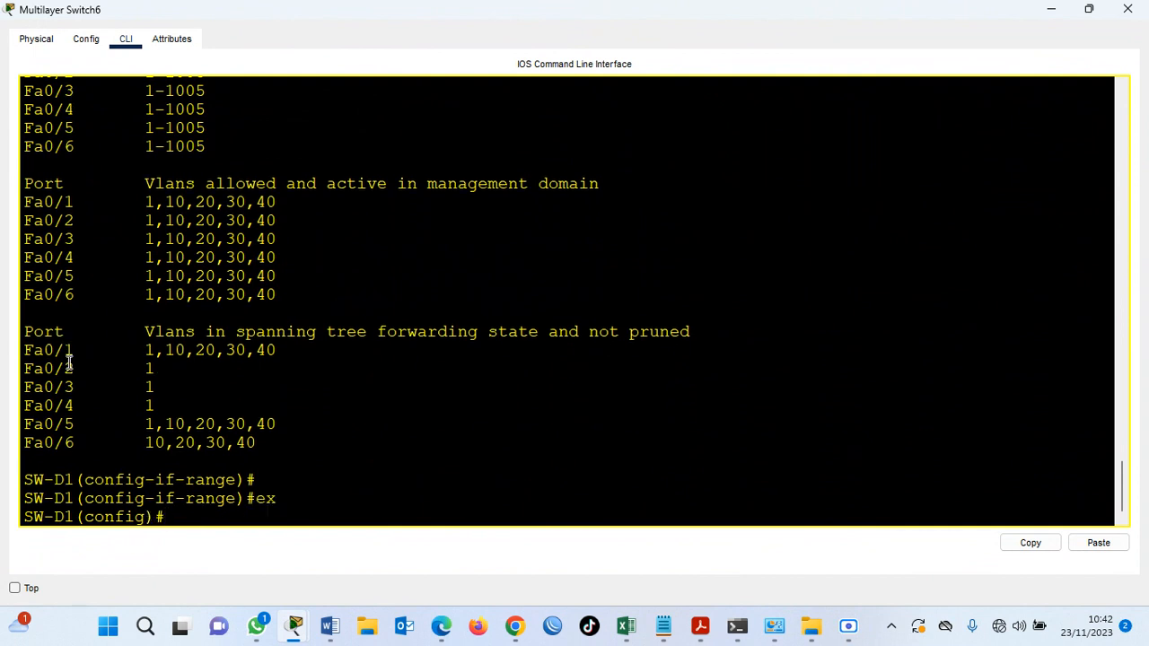
pyautogui.write('inter')
pyautogui.press('Tab')
pyautogui.write('r')
pyautogui.press('Tab')
pyautogui.write('g')
pyautogui.press('Tab')
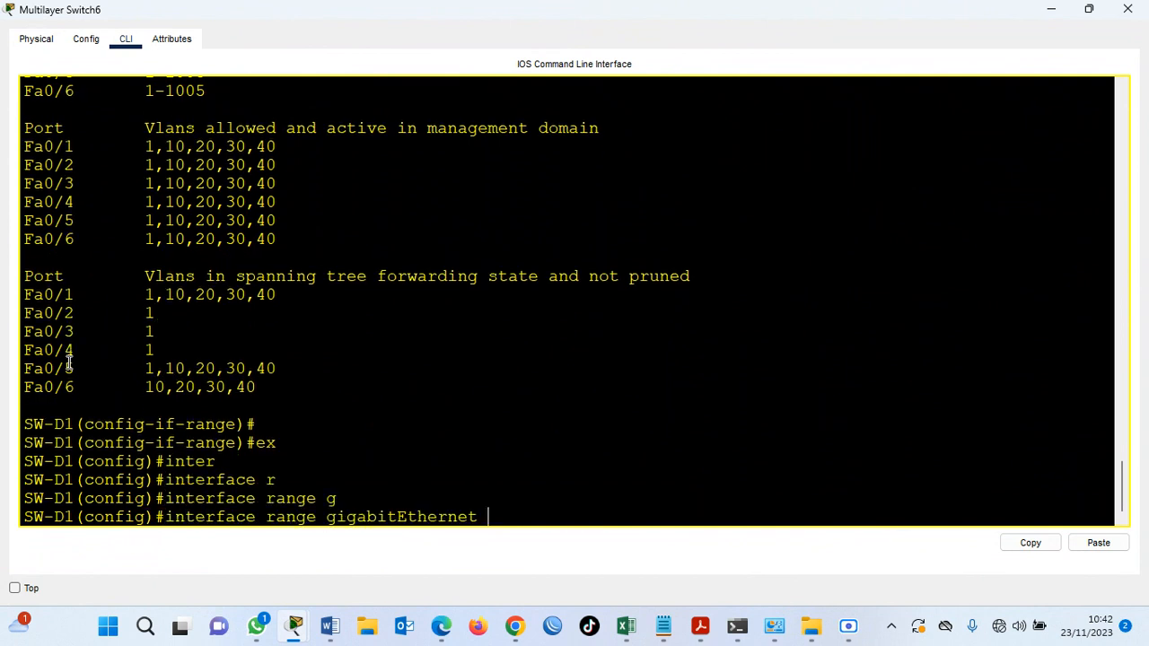
pyautogui.write('0/1-2')
pyautogui.press('Return')
# Set the trunk encapsulation of SW-D1's gigabitEthernet 0/1-2 ports to dot1q.
pyautogui.write('swi')
pyautogui.press('Tab')
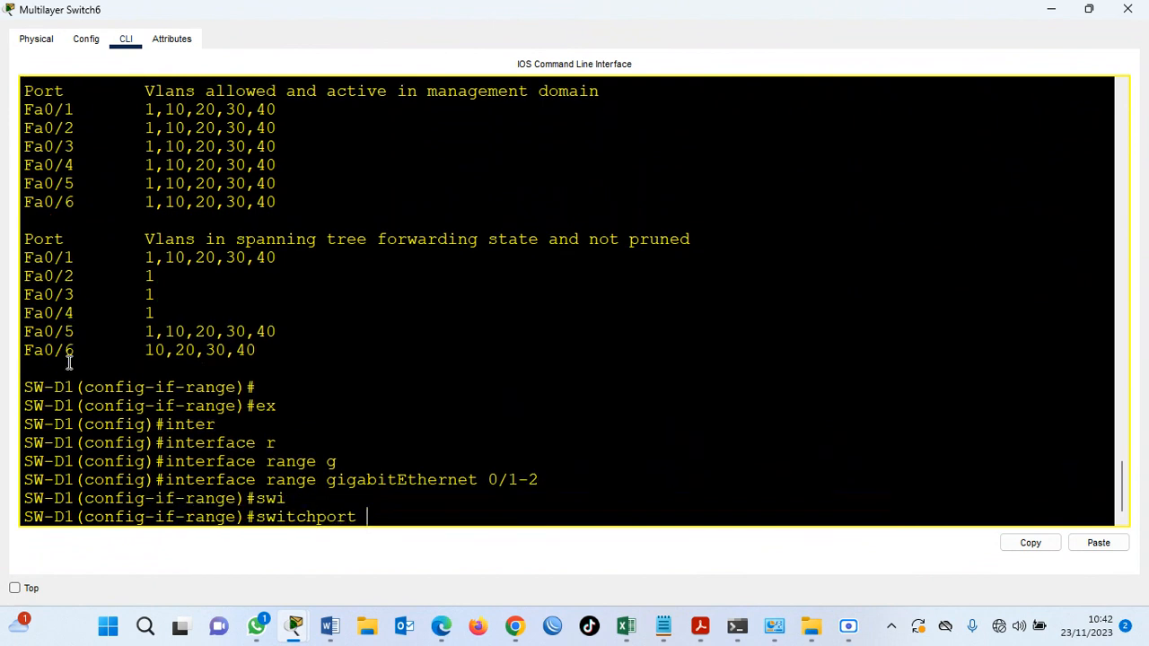
pyautogui.write('tr')
pyautogui.press('Tab')
pyautogui.write('en')
pyautogui.press('Tab')
pyautogui.write('d')
pyautogui.press('Tab')
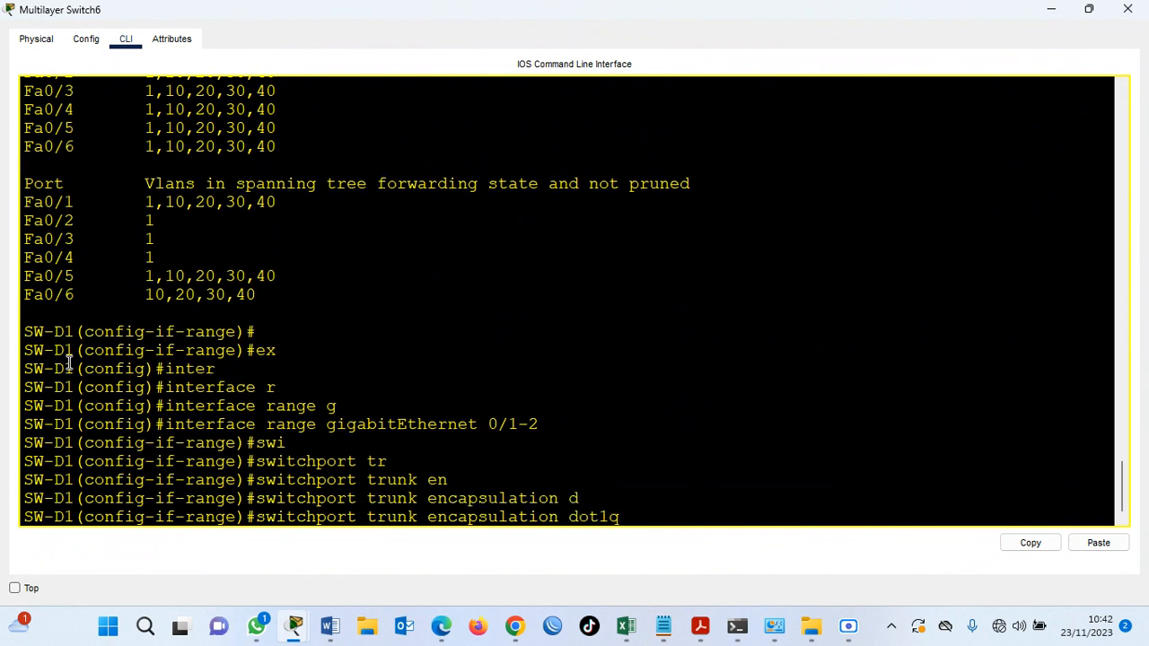
pyautogui.press('Return')
# Put SW-D1's gigabitEthernet 0/1-2 range into trunk mode with switchport mode trunk.
pyautogui.write('swi')
pyautogui.press('Tab')
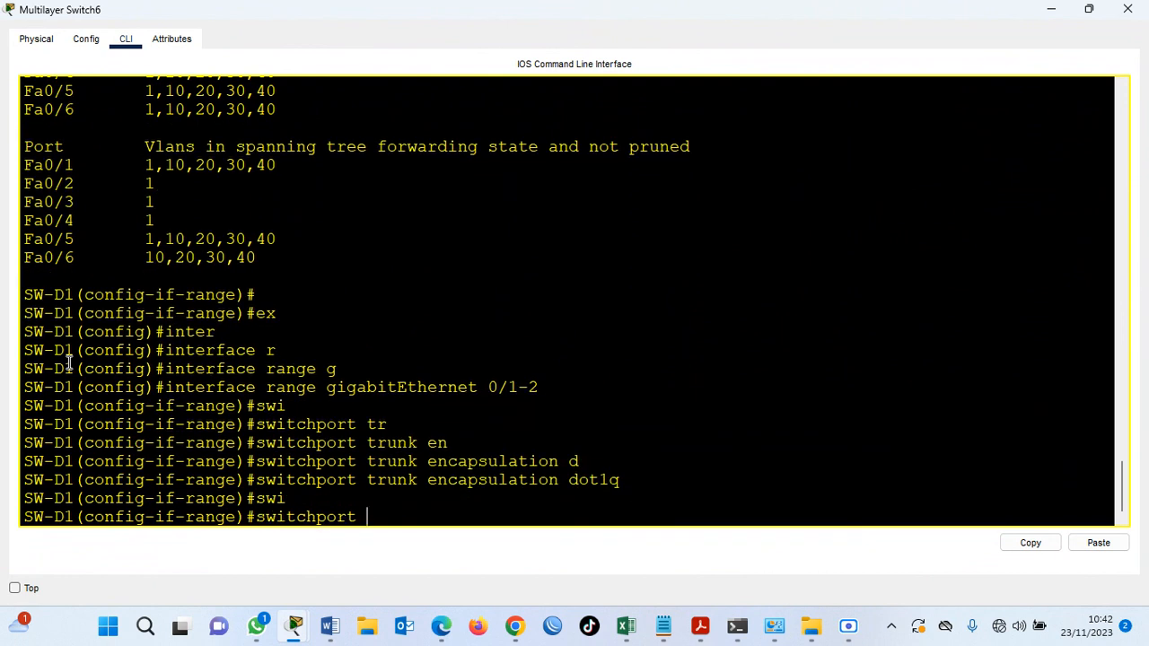
pyautogui.write('m')
pyautogui.press('Tab')
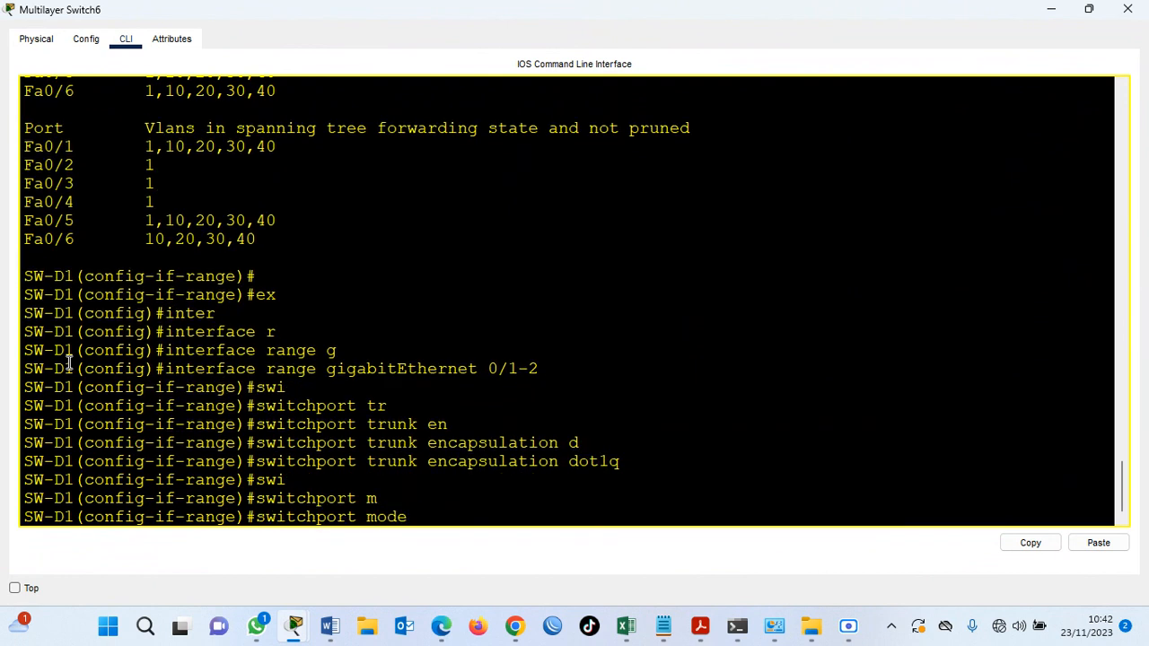
pyautogui.write('t')
pyautogui.press('Tab')
pyautogui.press('Return')
pyautogui.press('Return')
# Allow all VLANs on the gigabitEthernet 0/1-2 trunks with switchport trunk allowed vlan all.
pyautogui.write('swi')
pyautogui.press('Tab')
pyautogui.write('tr')
pyautogui.press('Tab')
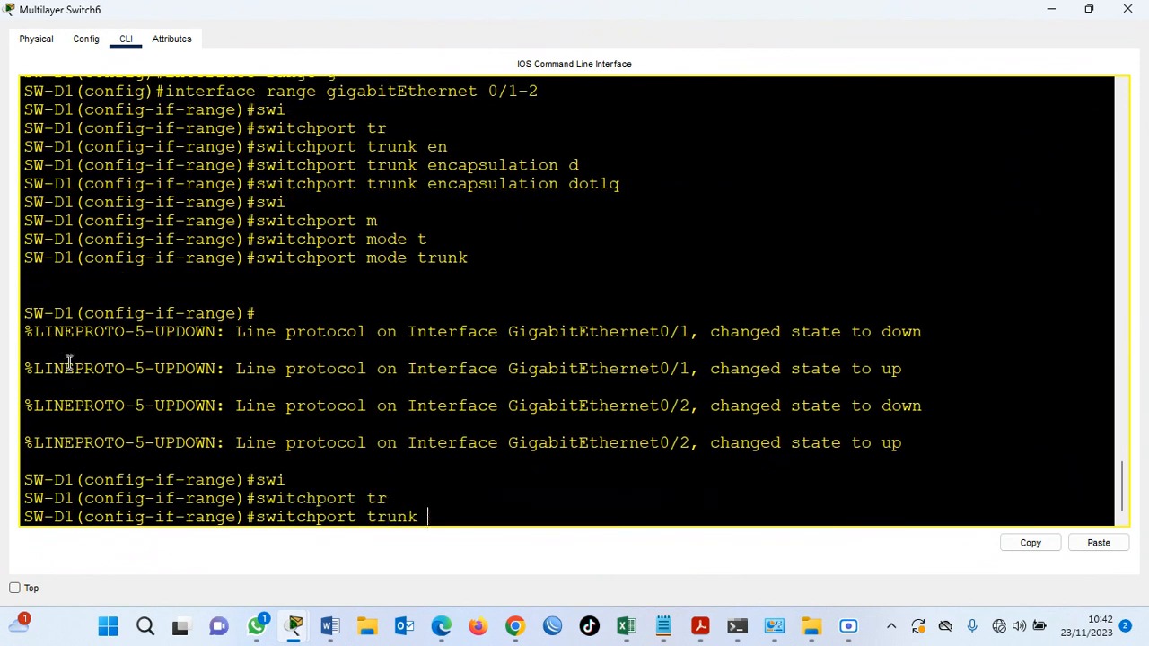
pyautogui.write('al')
pyautogui.press('Tab')
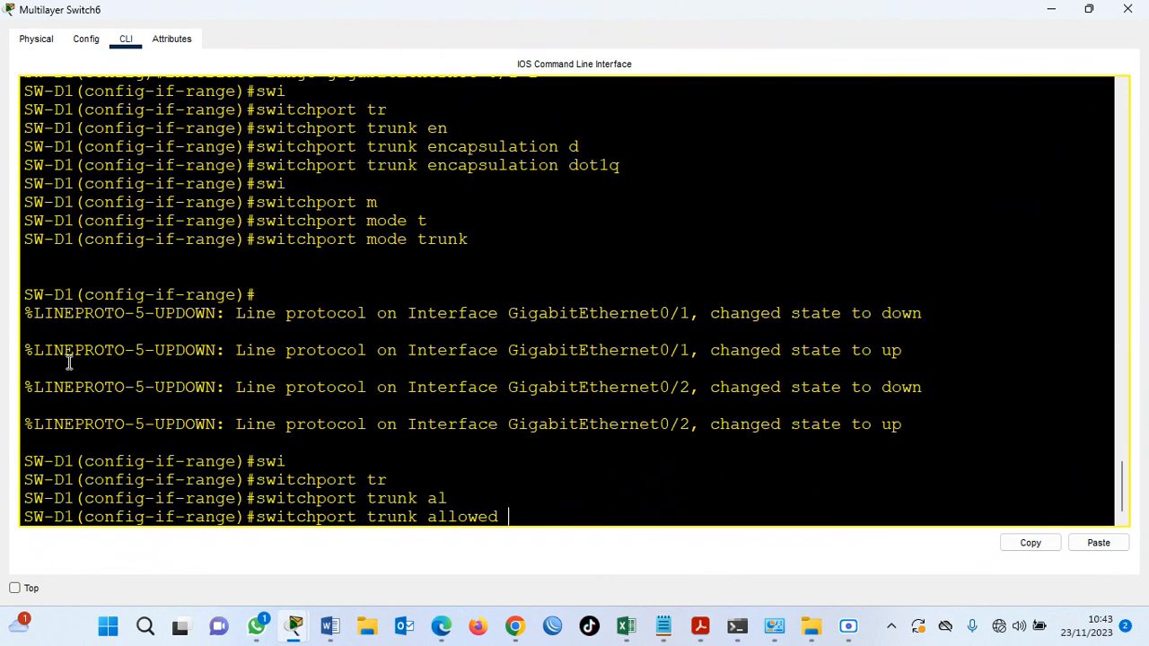
pyautogui.write('v')
pyautogui.press('Tab')
pyautogui.write('all')
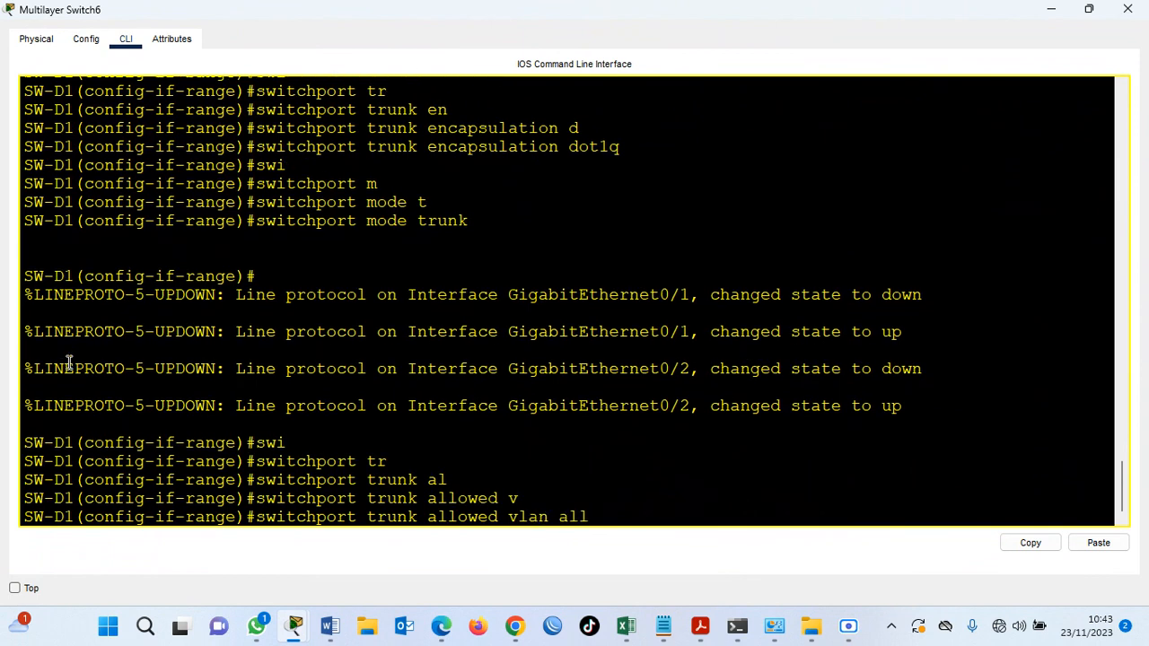
pyautogui.press('Return')
# Run do show inter trunk on SW-D1 and page through the trunk status and allowed VLANs, including both Gigabit ports.
pyautogui.press('Return')
pyautogui.press('Return')
pyautogui.press('Return')
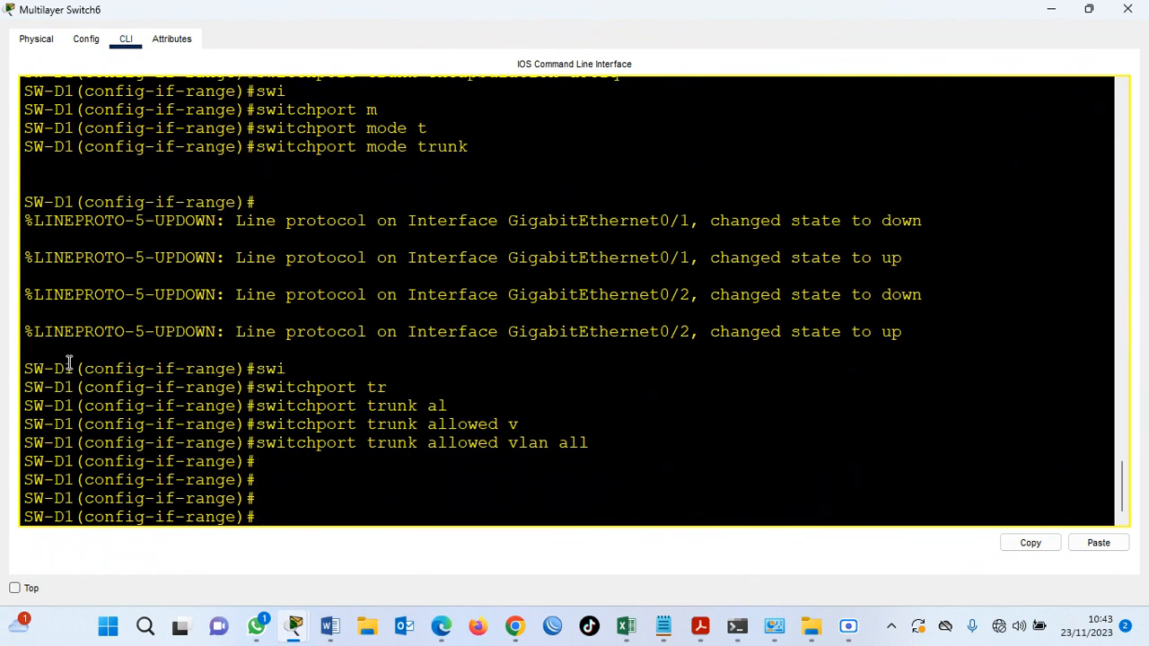
pyautogui.write('do show inter trunk')
pyautogui.press('Return')
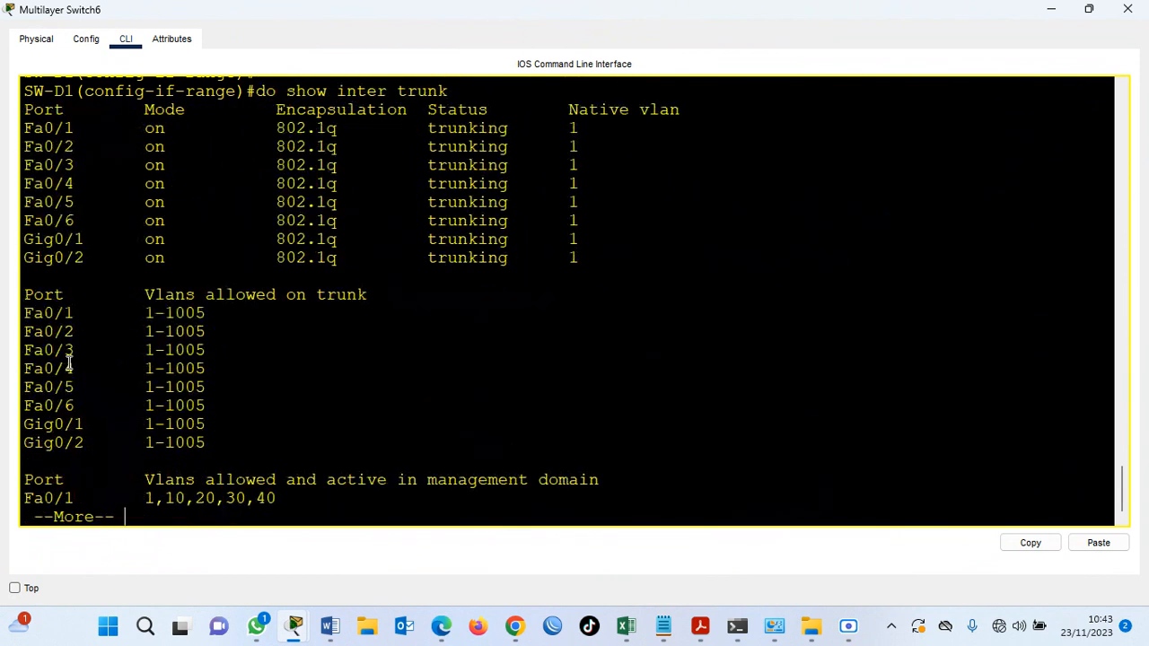
pyautogui.press('Return')
pyautogui.press('Return')
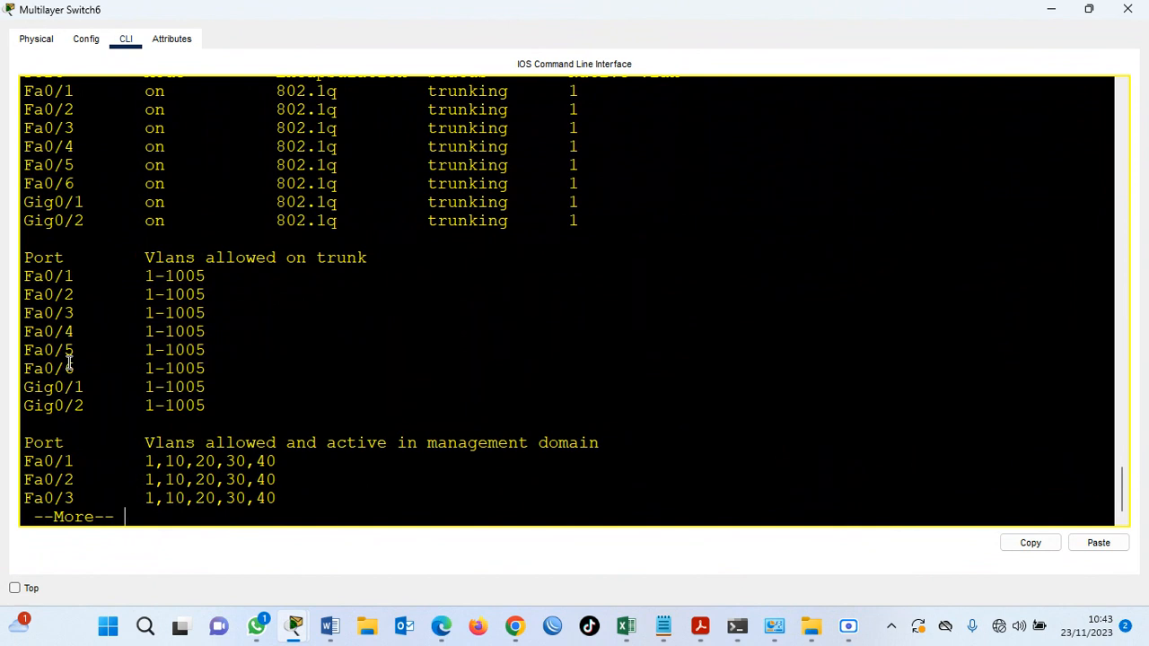
pyautogui.press('Return')
pyautogui.press('Return')
pyautogui.press('Return')
pyautogui.press('Return')
pyautogui.press('Return')
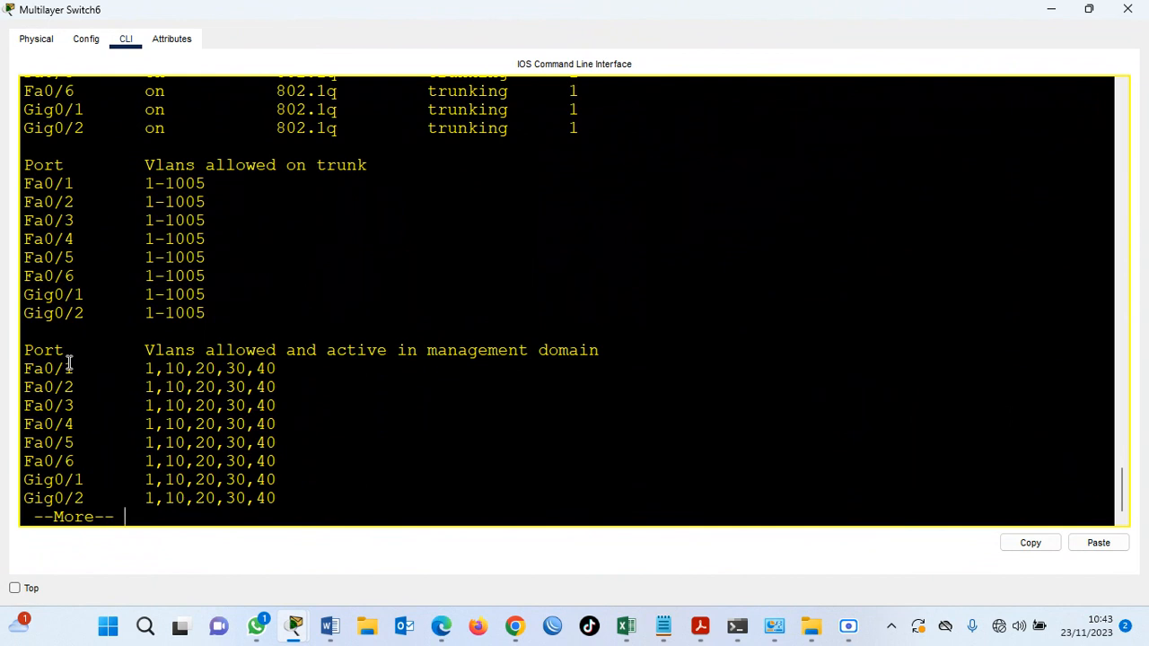
pyautogui.press('Return')
pyautogui.press('Return')
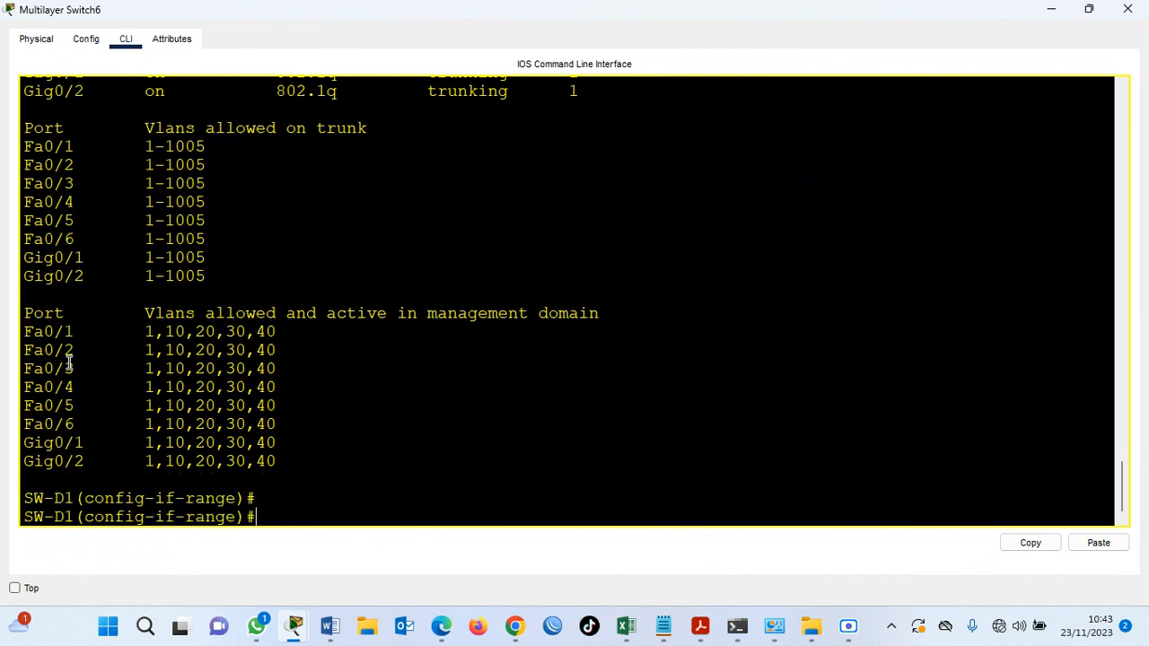
# Leave SW-D1's interface range configuration and check its remaining uplinks in the topology before returning to its CLI.
pyautogui.press('Return')
pyautogui.press('Return')
pyautogui.write('ex')
pyautogui.press('Return')
pyautogui.write('iinter')
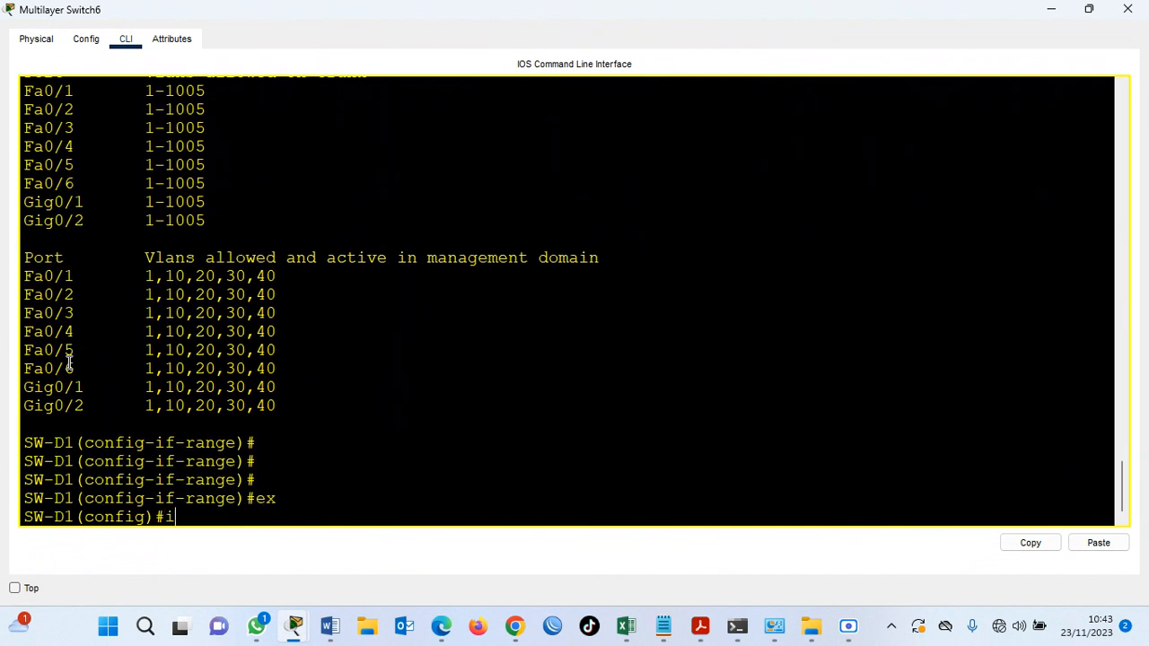
pyautogui.click(1051, 9)
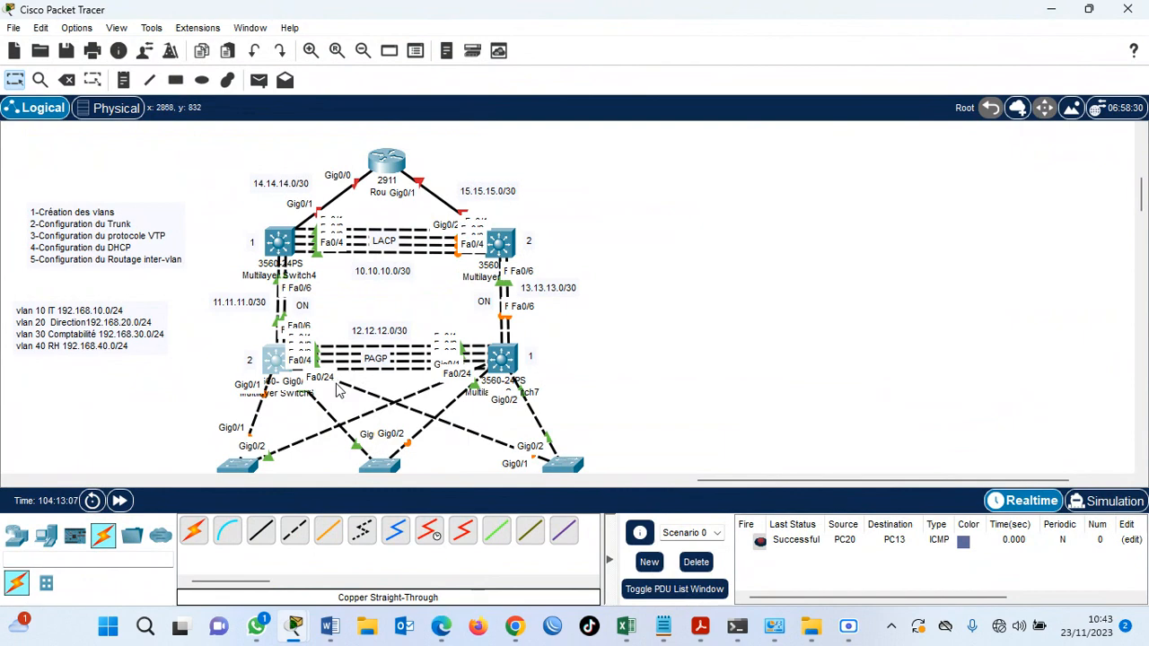
pyautogui.click(272, 361)
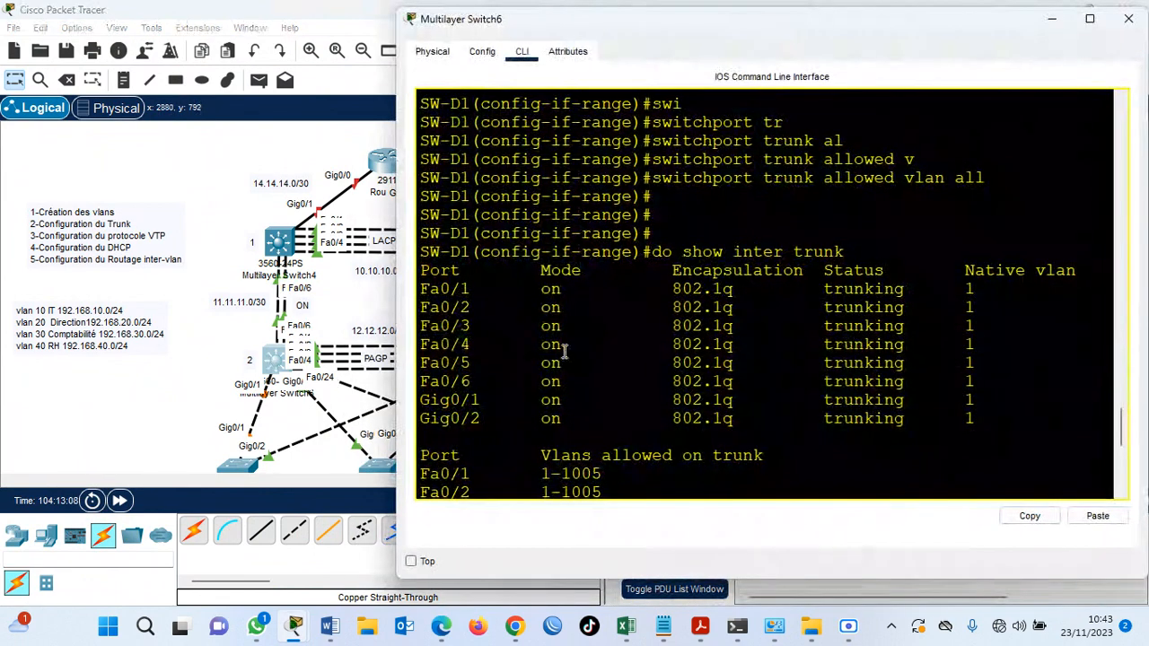
pyautogui.press('super+Up')
pyautogui.press('Return')
pyautogui.press('Return')
pyautogui.press('Return')
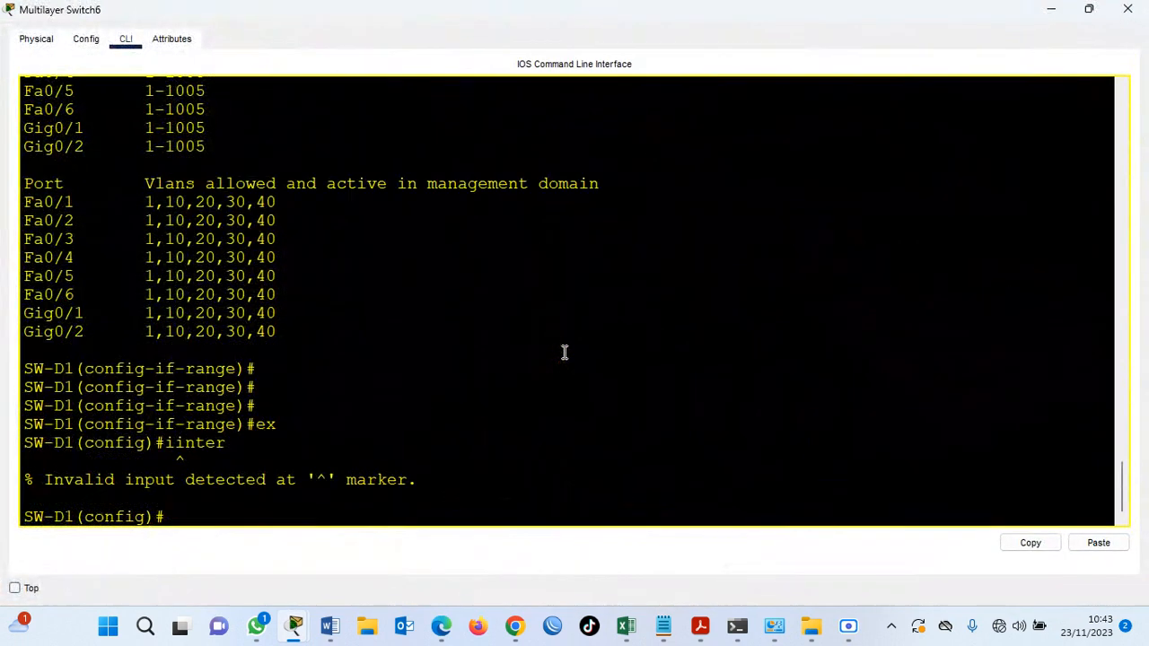
# Set the trunk encapsulation of SW-D1's fastEthernet 0/24 interface to dot1q.
pyautogui.write('inter')
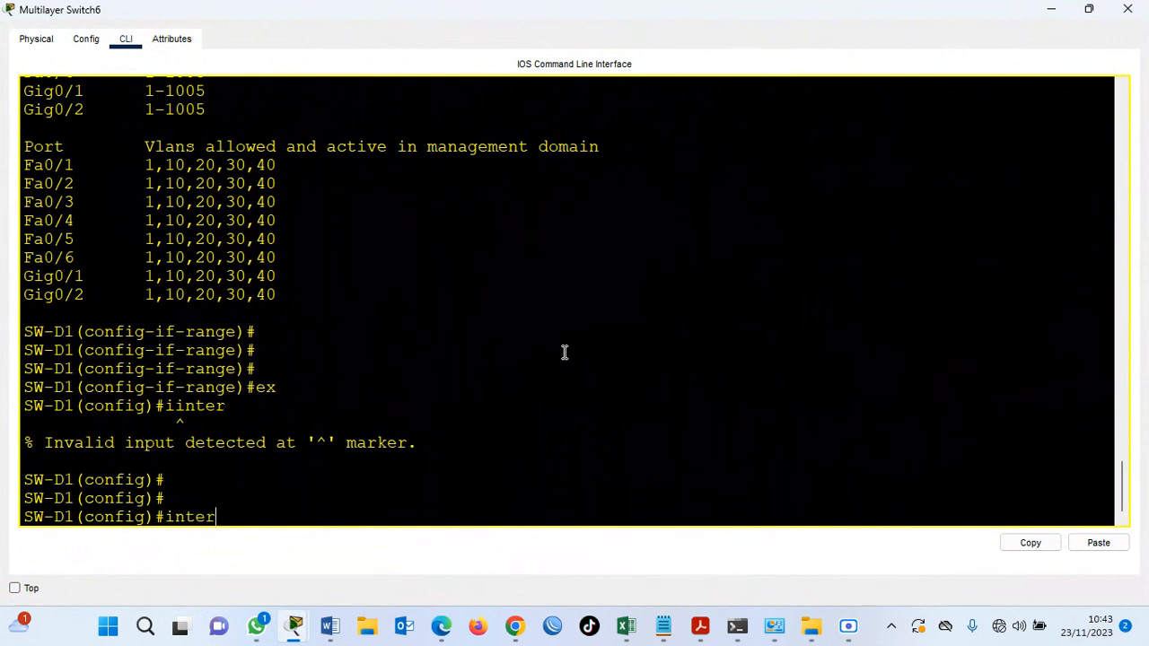
pyautogui.press('Tab')
pyautogui.write('f')
pyautogui.press('Tab')
pyautogui.write('0/2')
pyautogui.write('5')
pyautogui.press('BackSpace')
pyautogui.write('4')
pyautogui.press('Return')
pyautogui.write('swi')
pyautogui.press('Tab')
pyautogui.write('tr')
pyautogui.press('Tab')
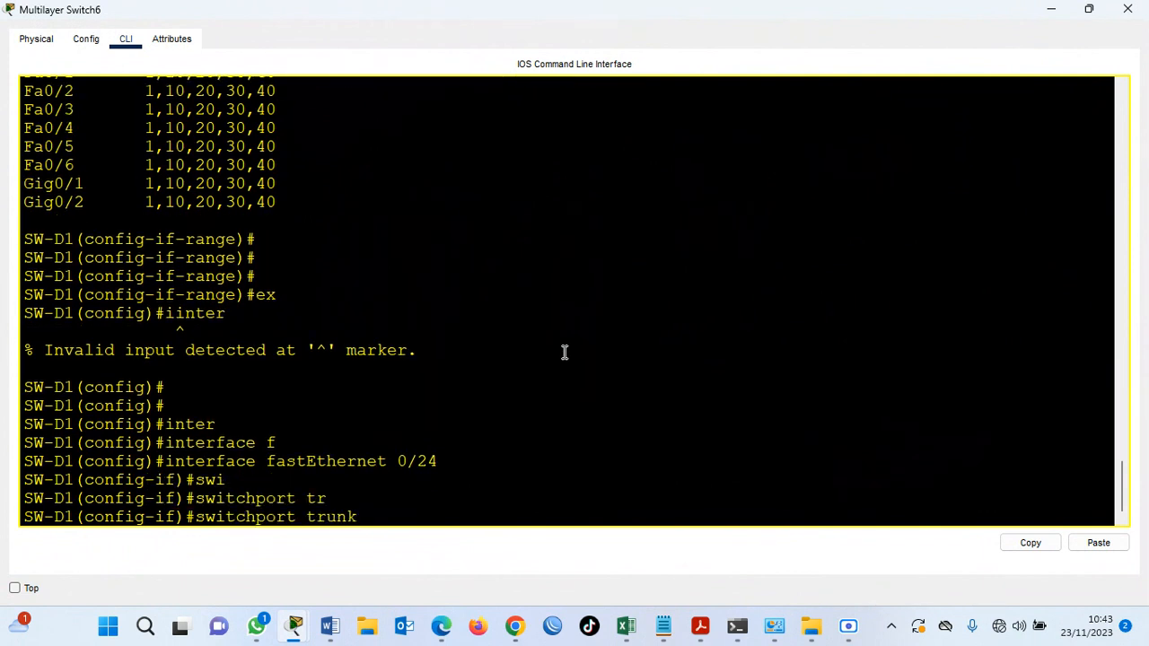
pyautogui.write('en')
pyautogui.press('Tab')
pyautogui.write('d')
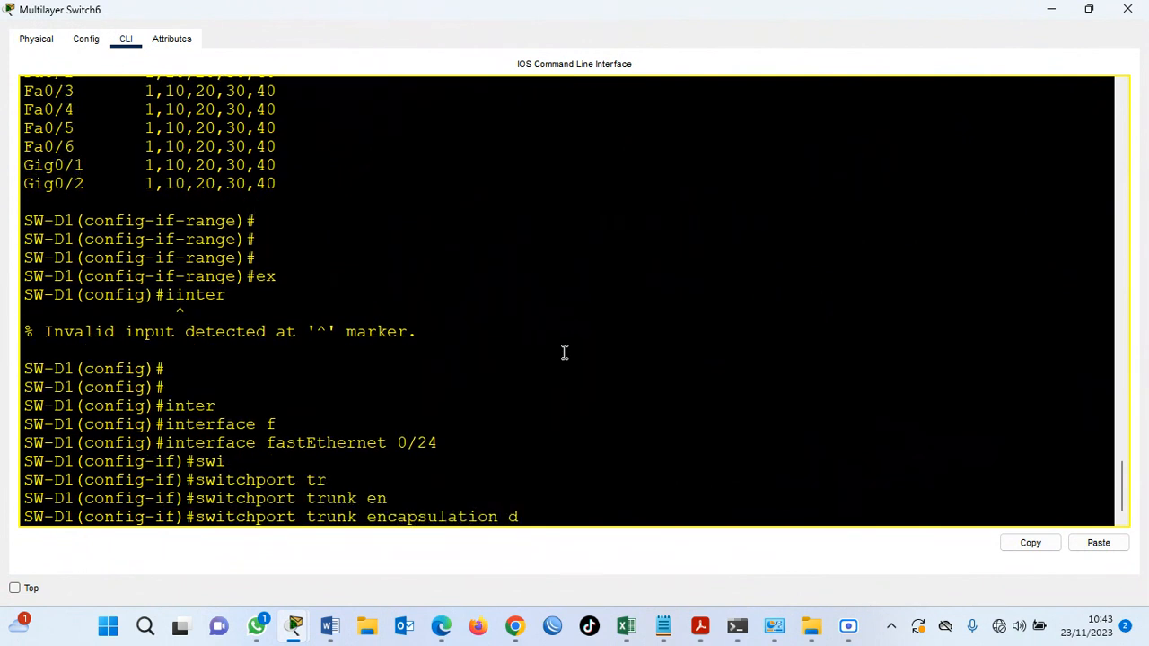
pyautogui.press('Tab')
pyautogui.press('Return')
# Put SW-D1's fastEthernet 0/24 into trunk mode with switchport mode trunk.
pyautogui.write('swi')
pyautogui.press('Tab')
pyautogui.write('mo')
pyautogui.press('Tab')
pyautogui.write('tr')
pyautogui.press('Tab')
pyautogui.press('Return')
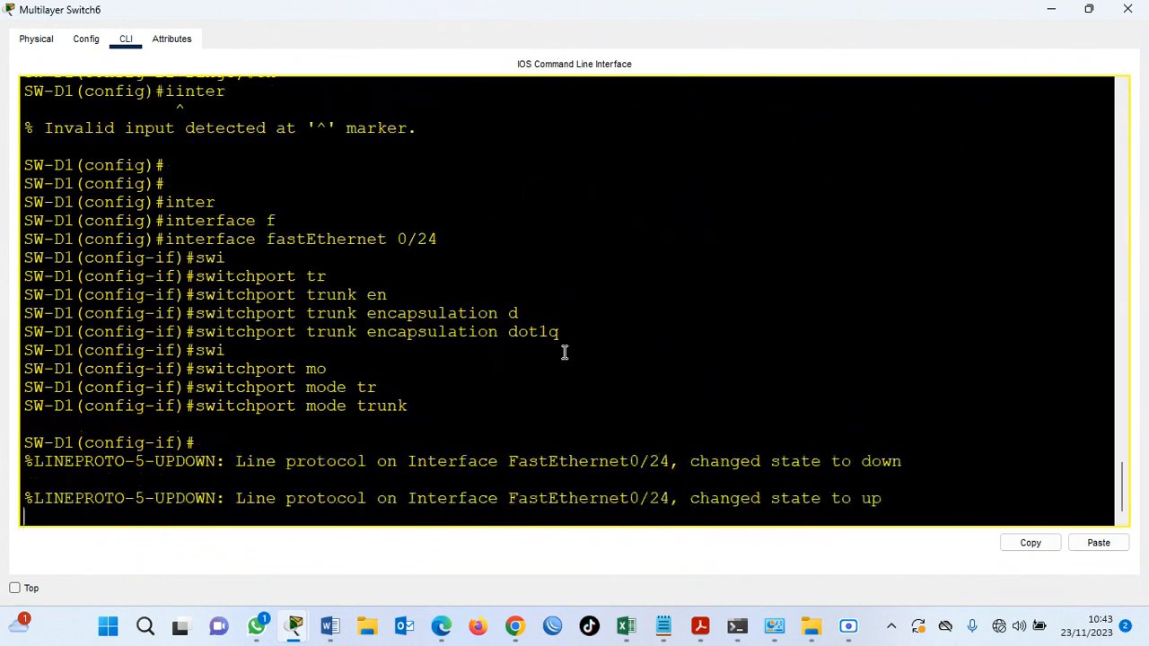
pyautogui.press('Return')
# Allow all VLANs on SW-D1's fastEthernet 0/24 trunk with switchport trunk allowed vlan all.
pyautogui.write('swi')
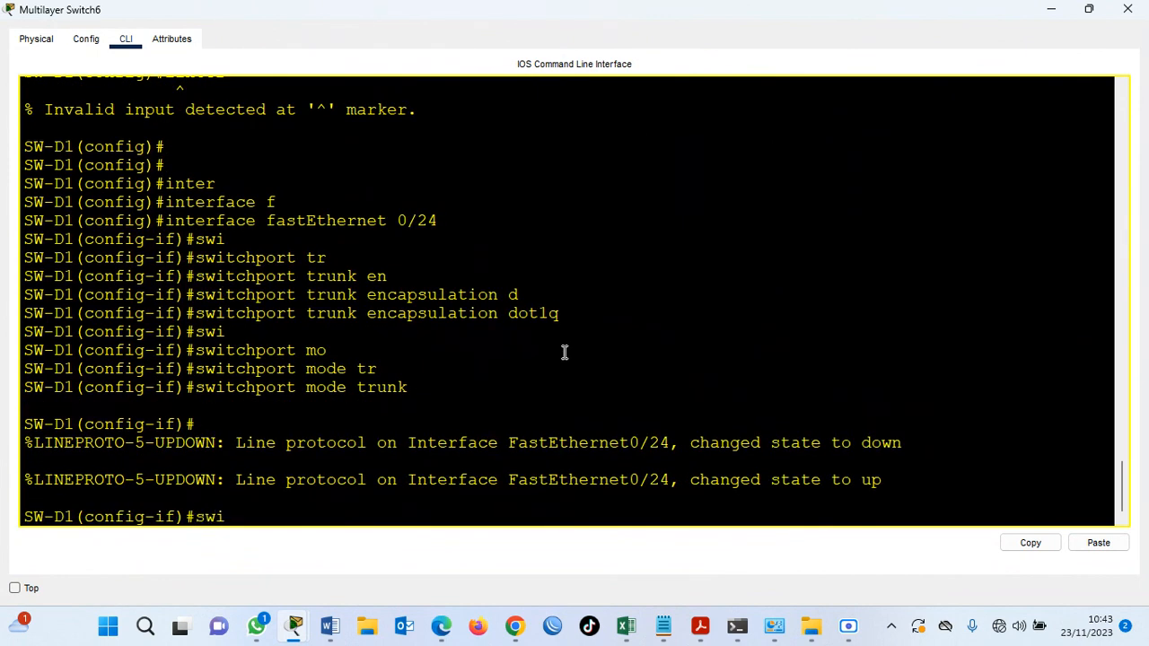
pyautogui.press('Tab')
pyautogui.write('tr')
pyautogui.press('Tab')
pyautogui.write('al')
pyautogui.press('Tab')
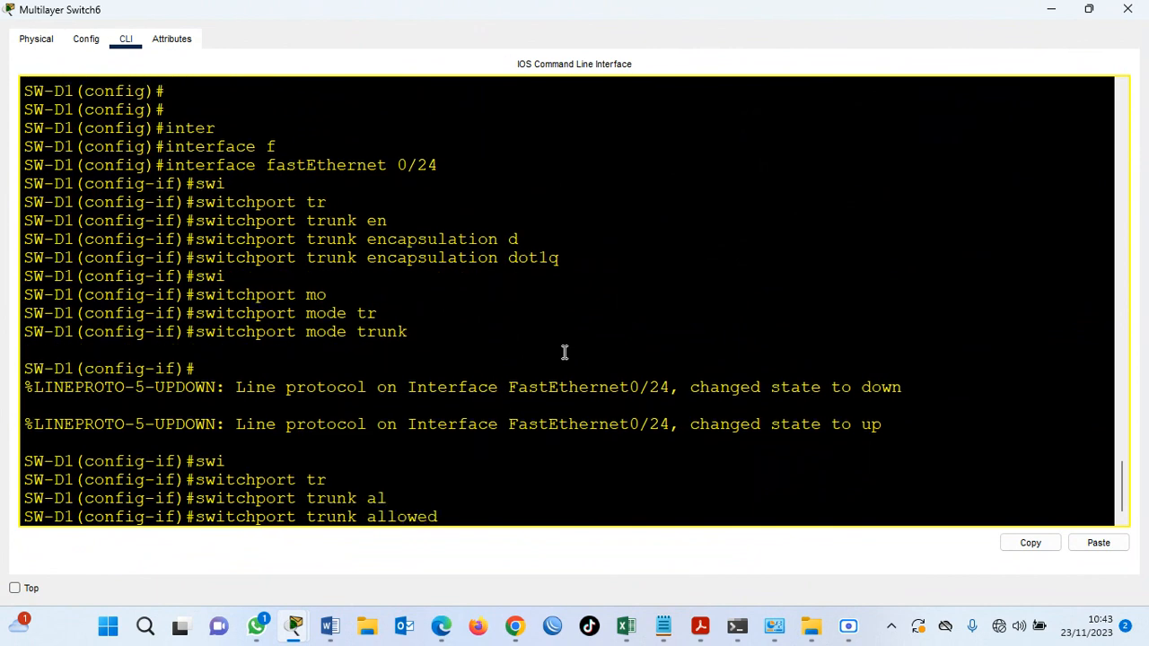
pyautogui.write('v')
pyautogui.press('Tab')
pyautogui.write('al')
pyautogui.press('Tab')
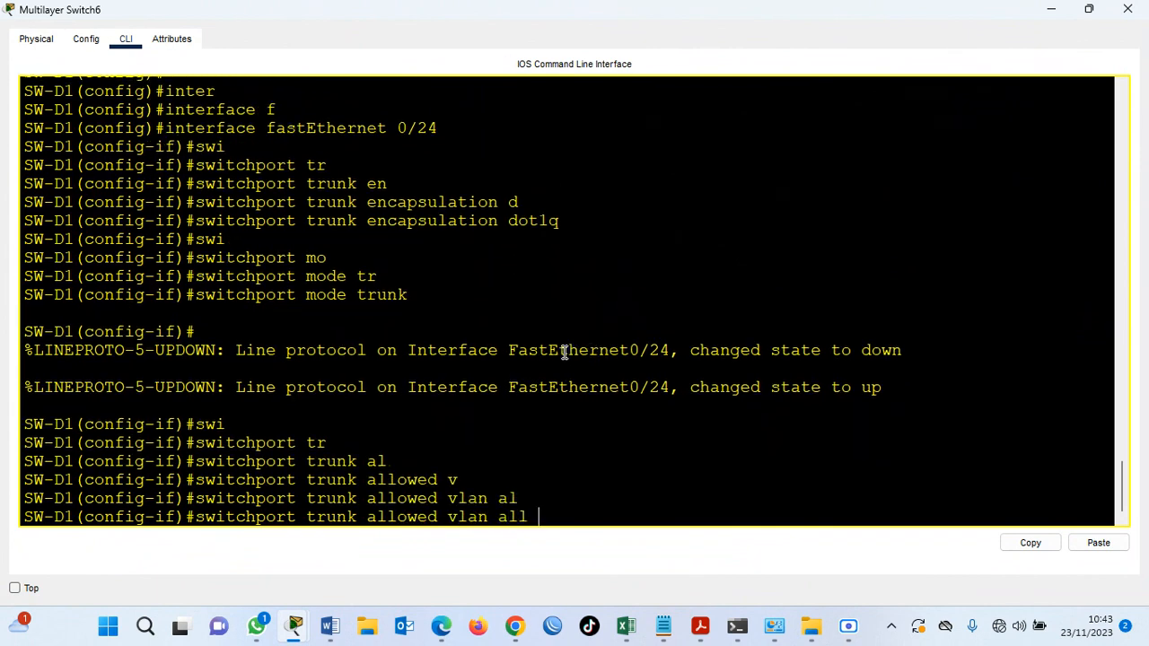
pyautogui.press('Return')
pyautogui.press('Return')
pyautogui.press('Return')
# Save SW-D1's running configuration with do wr.
pyautogui.write('do wr')
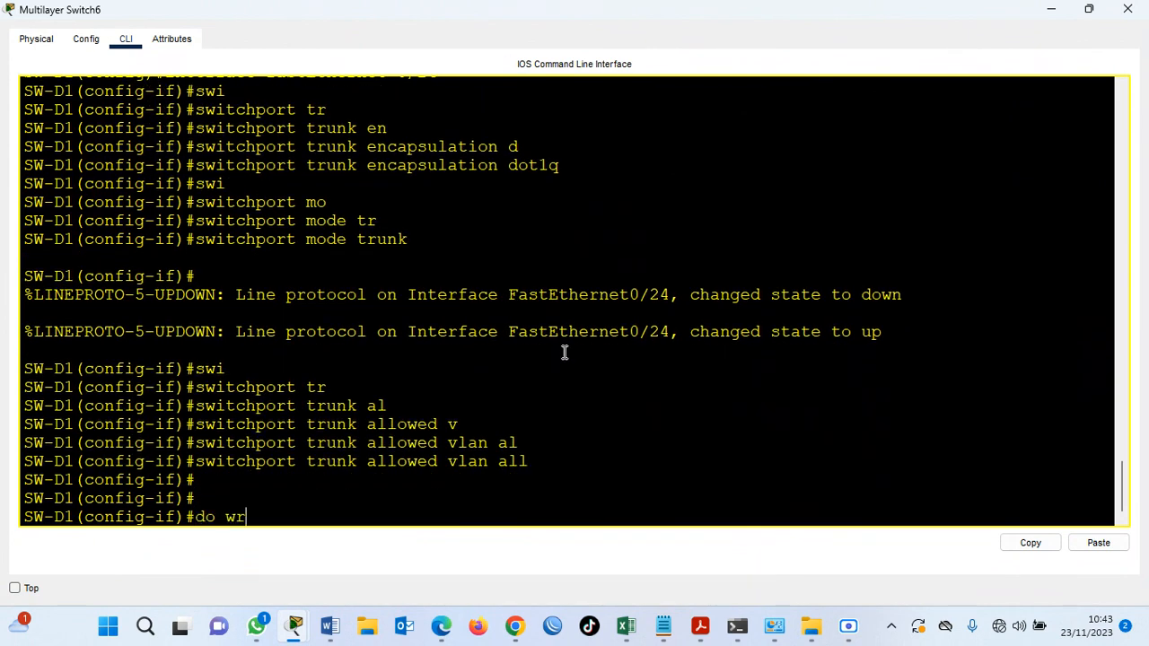
pyautogui.press('Return')
pyautogui.press('Return')
pyautogui.press('Return')
# Run do sh inter trunk on SW-D1 and page through the trunk modes, allowed VLANs and active VLANs.
pyautogui.write('do sh')
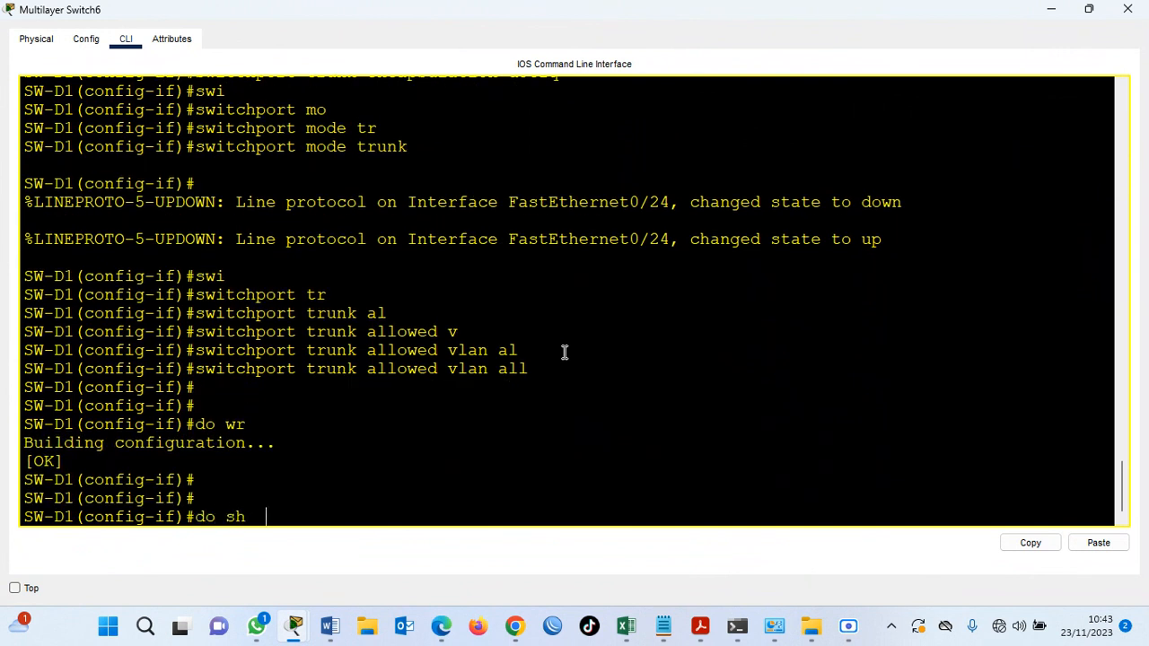
pyautogui.write(' inter trunk')
pyautogui.press('Return')
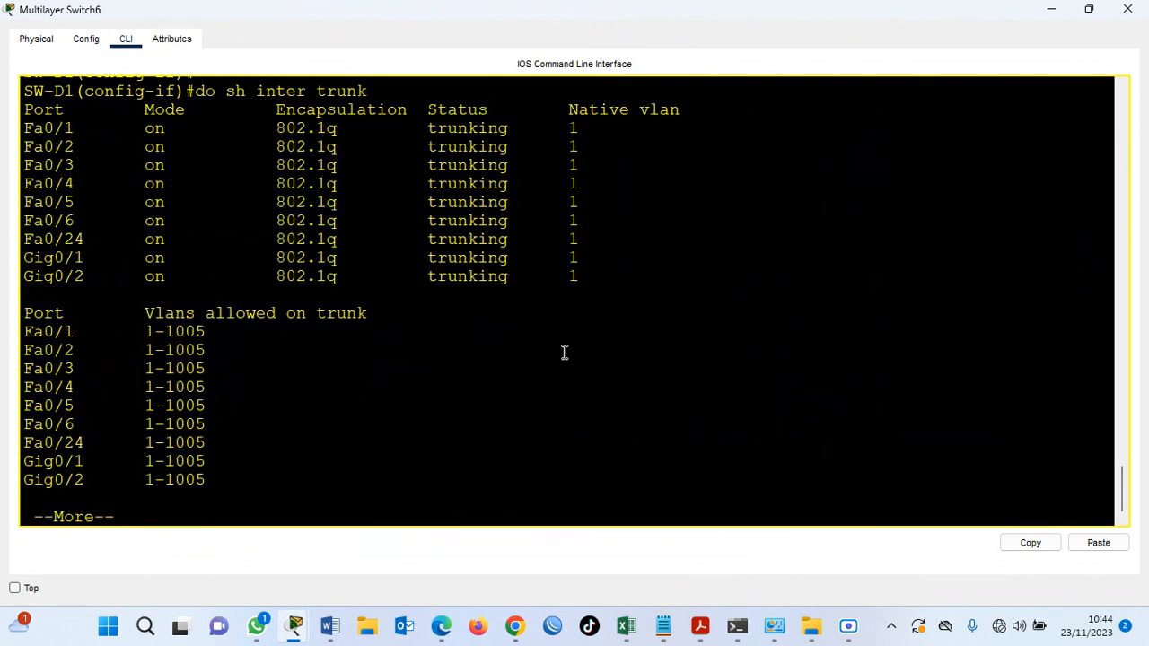
pyautogui.press('Return')
pyautogui.press('Return')
pyautogui.press('Return')
pyautogui.press('Return')
pyautogui.press('Return')
pyautogui.press('Return')
pyautogui.press('Return')
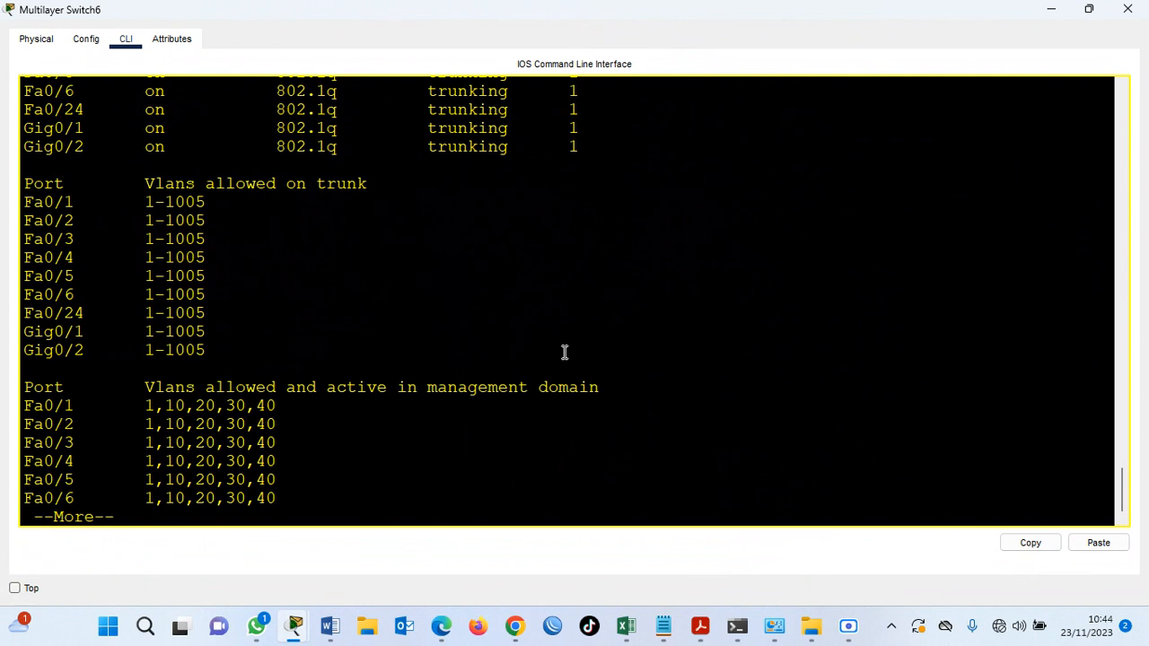
pyautogui.press('Return')
pyautogui.press('Return')
pyautogui.press('Return')
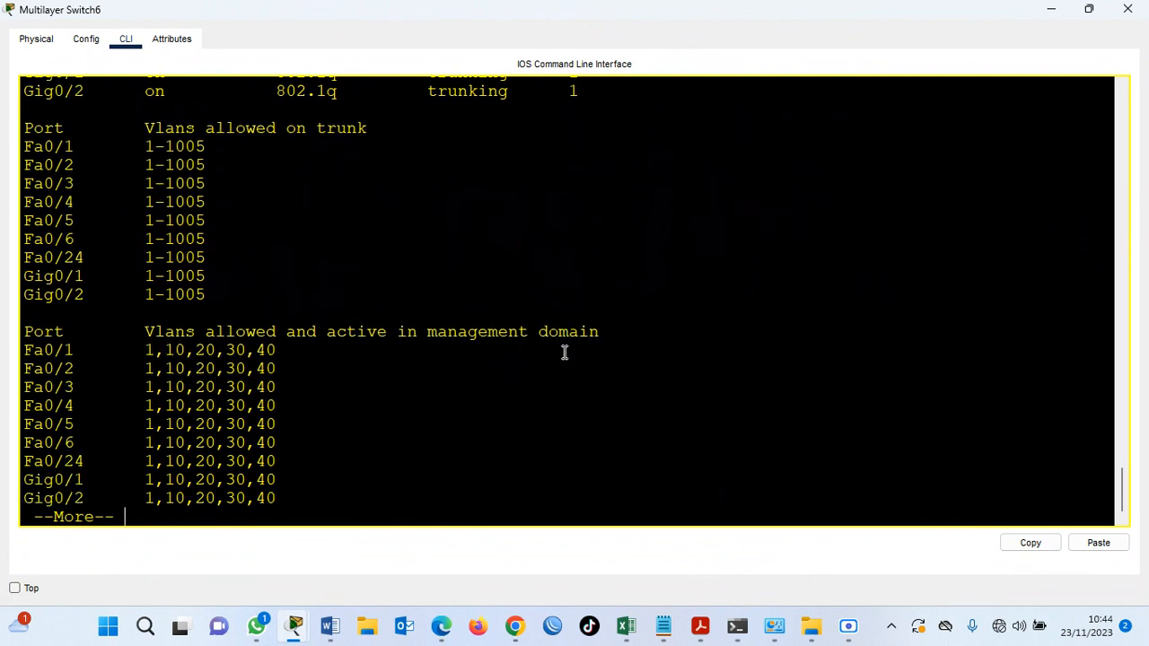
pyautogui.press('Return')
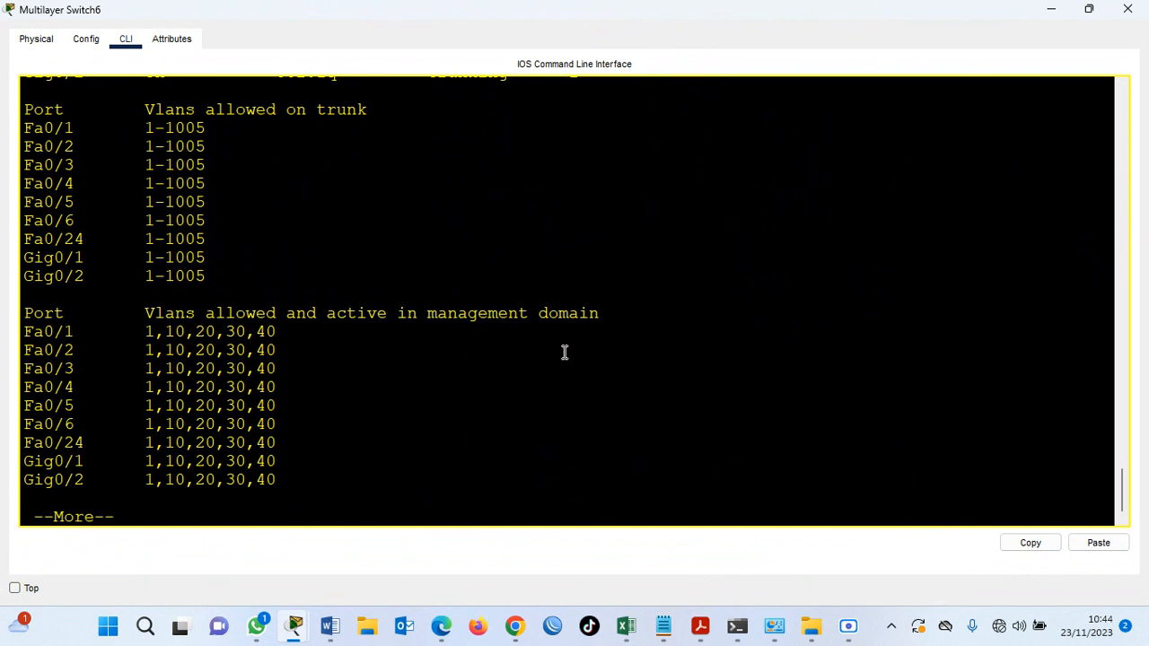
pyautogui.press('Return')
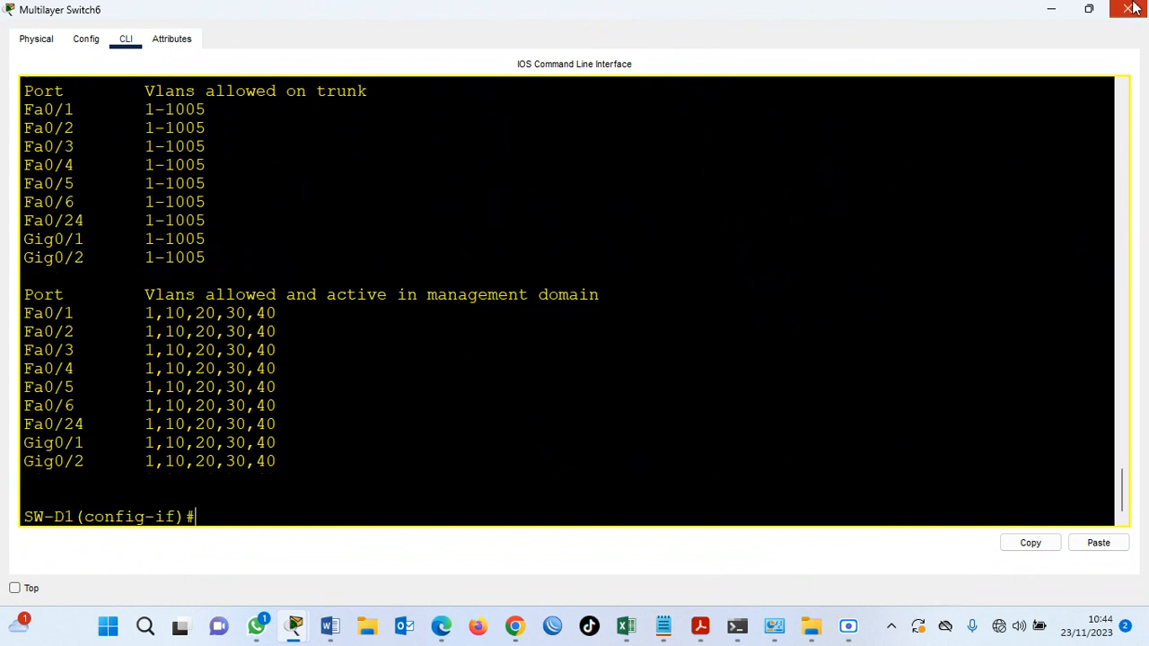
# Open the CLI of Multilayer Switch7 (SW-D2), end the paged output and return to global configuration mode.
pyautogui.click(1051, 9)
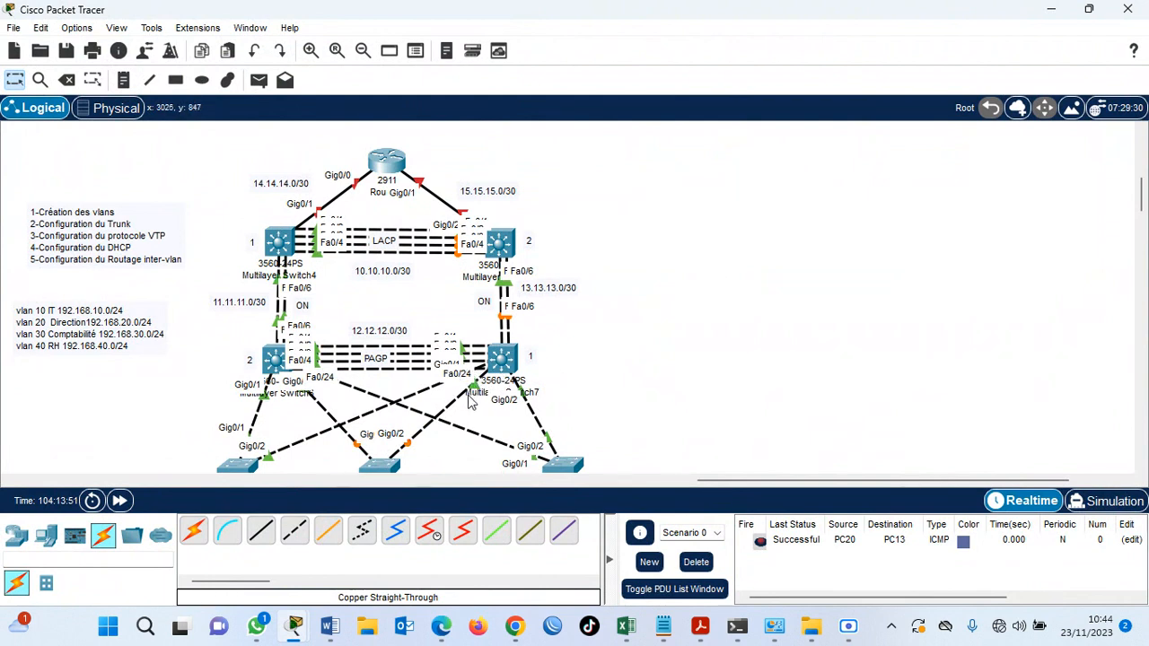
pyautogui.click(519, 359)
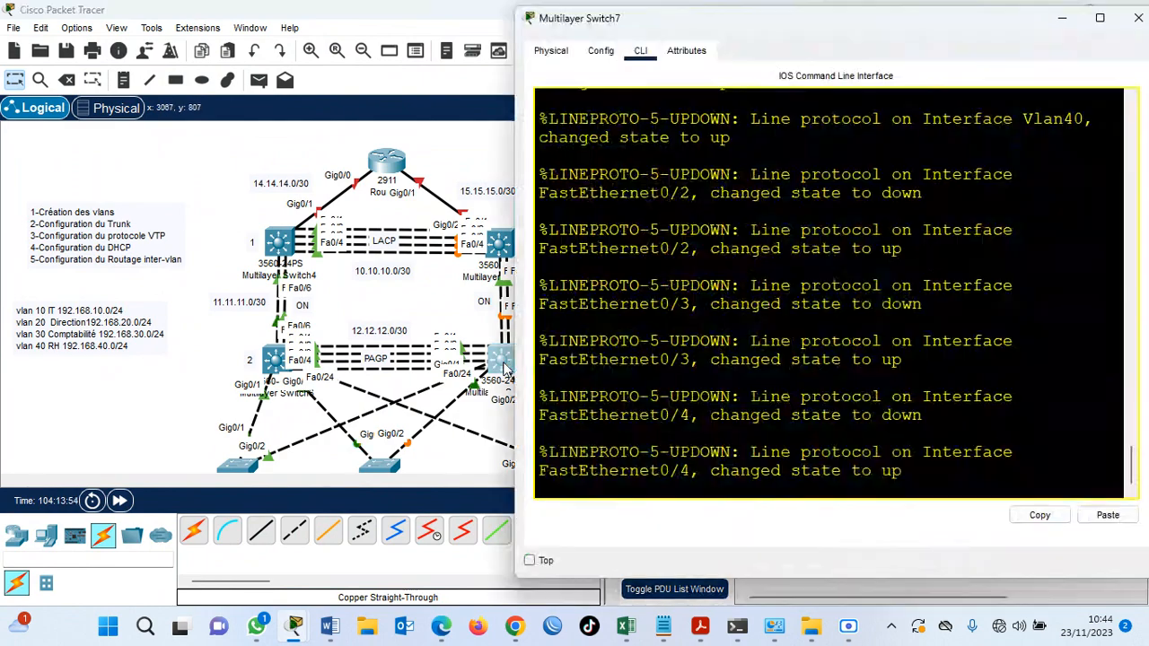
pyautogui.click(1100, 19)
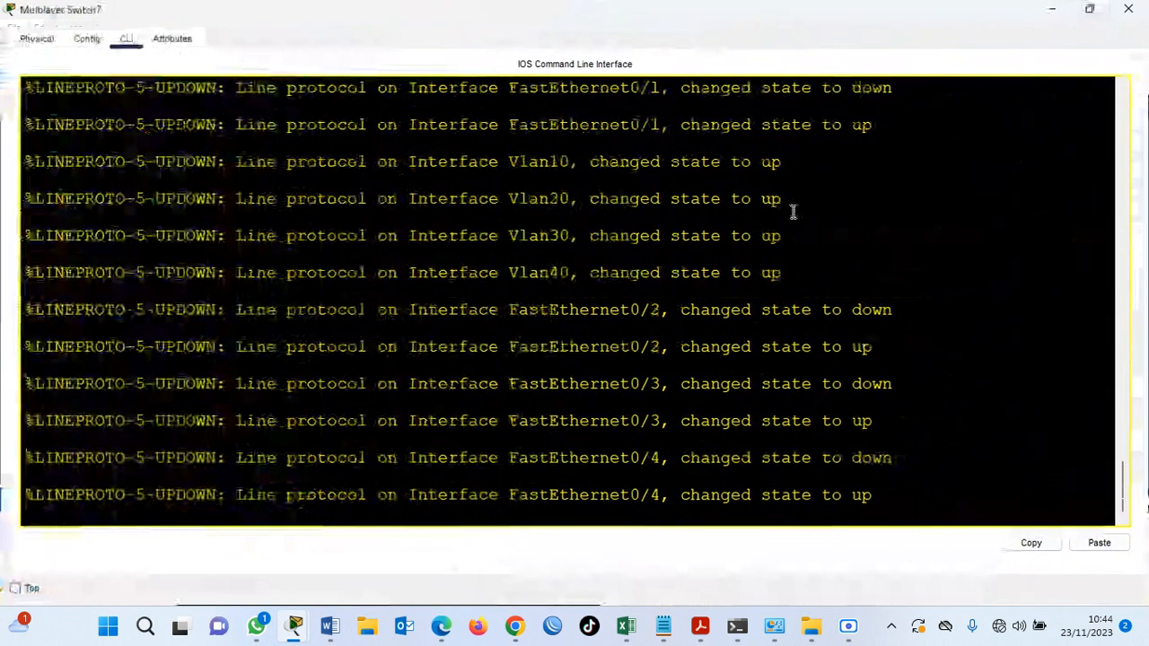
pyautogui.press('Return')
pyautogui.press('Return')
pyautogui.press('Return')
pyautogui.press('Return')
pyautogui.press('Return')
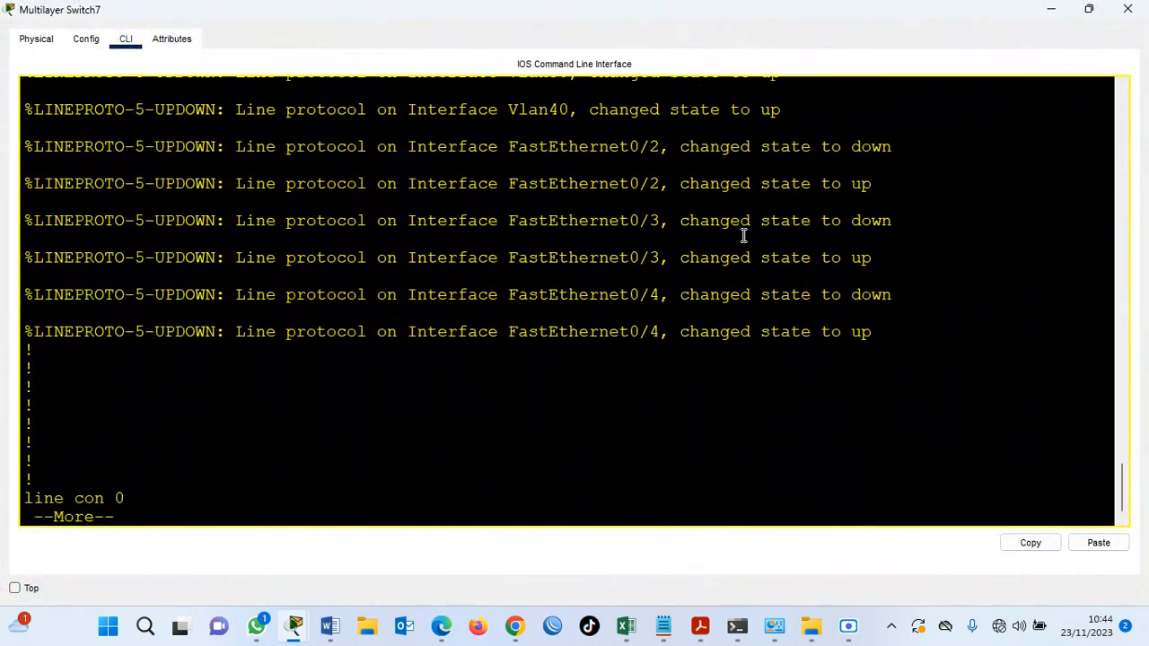
pyautogui.write('ex')
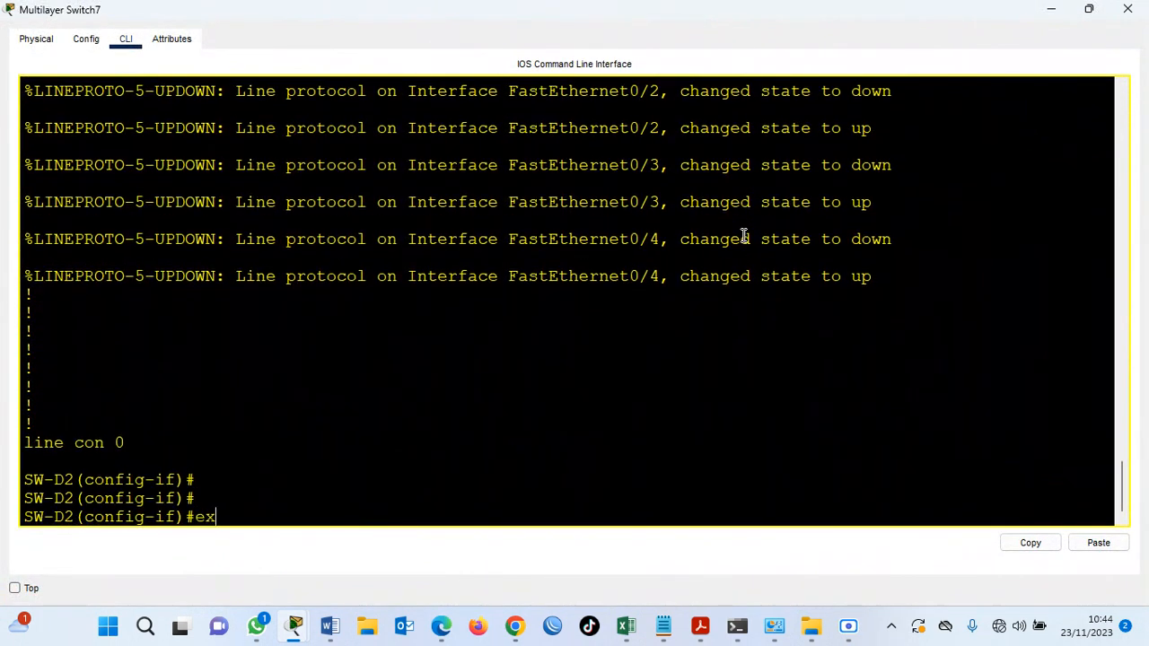
pyautogui.press('Return')
# Set the trunk encapsulation of SW-D2's fastEthernet 0/5-6 range to dot1q.
pyautogui.write('interface')
pyautogui.press('Tab')
pyautogui.write('r')
pyautogui.press('Tab')
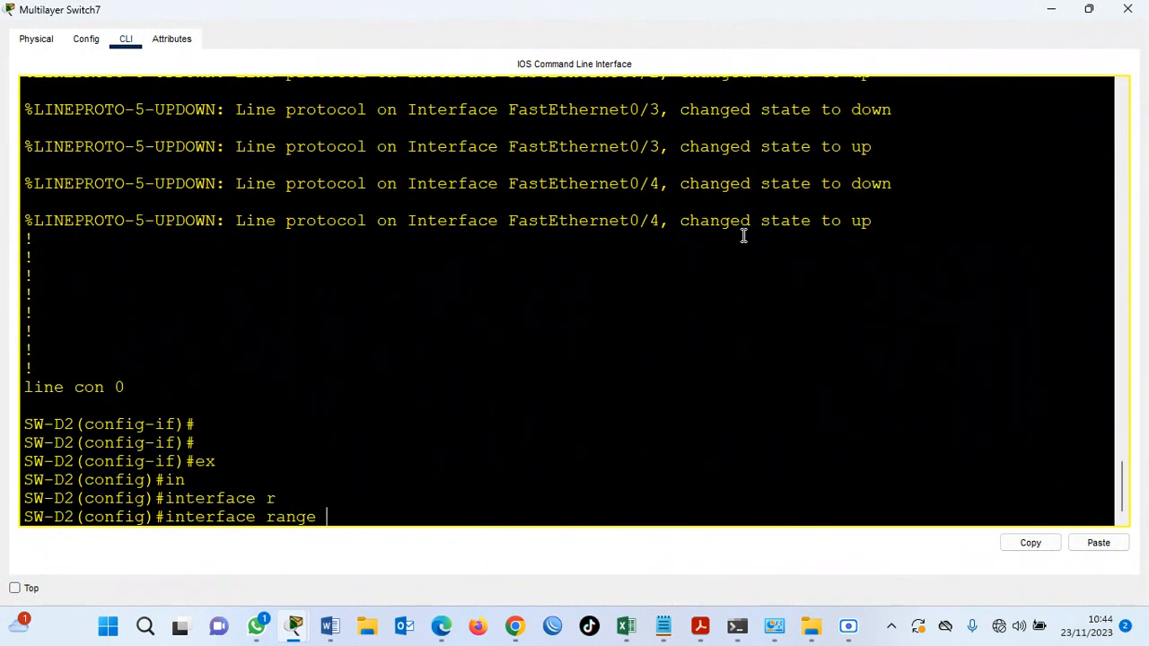
pyautogui.write('f')
pyautogui.press('Tab')
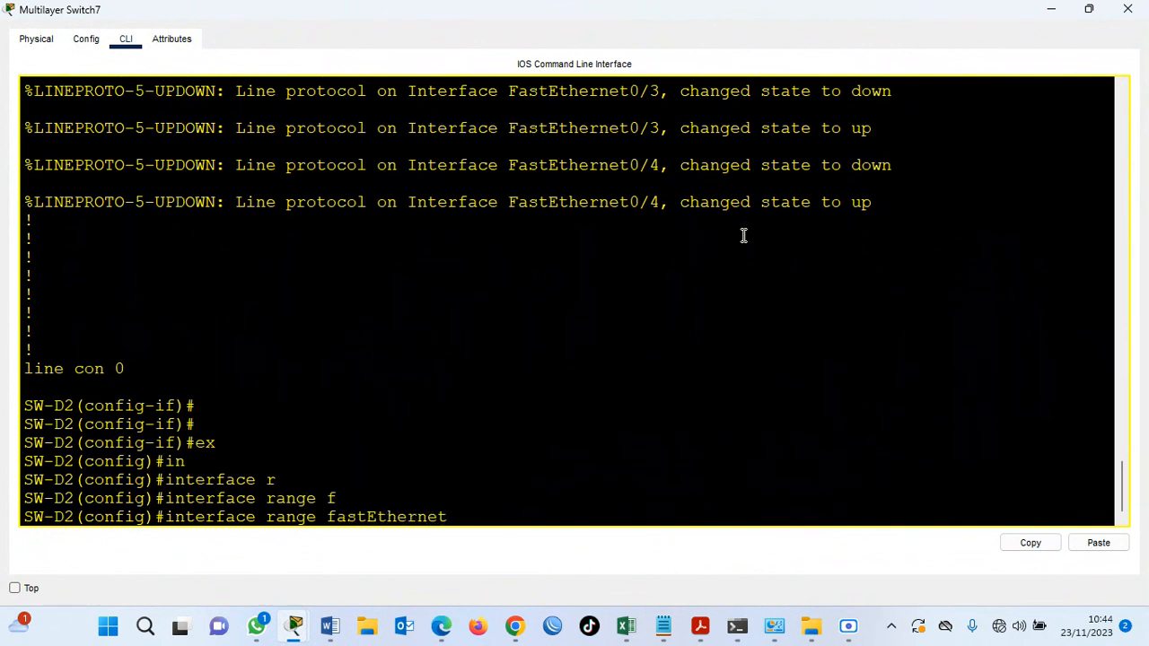
pyautogui.write('0/5-6')
pyautogui.press('Return')
pyautogui.write('swi')
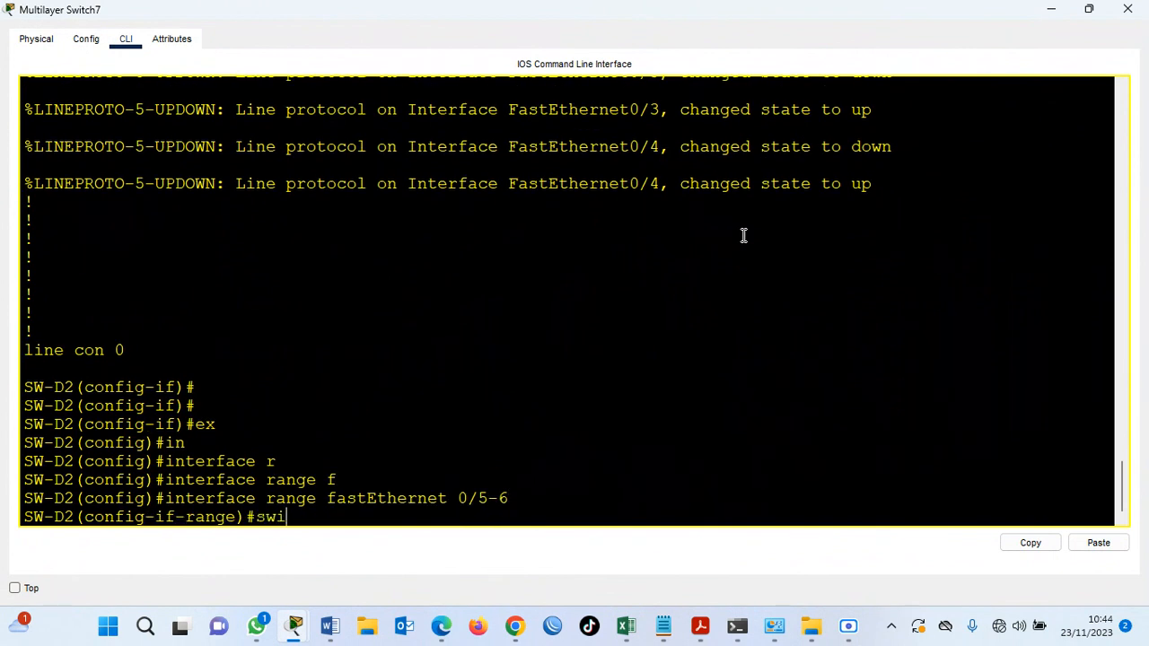
pyautogui.press('Tab')
pyautogui.write('tr')
pyautogui.press('Tab')
pyautogui.write('en')
pyautogui.press('Tab')
pyautogui.write('d')
pyautogui.press('Tab')
pyautogui.press('Return')
# Put SW-D2's fastEthernet 0/5-6 range into trunk mode with switchport mode trunk.
pyautogui.write('swi')
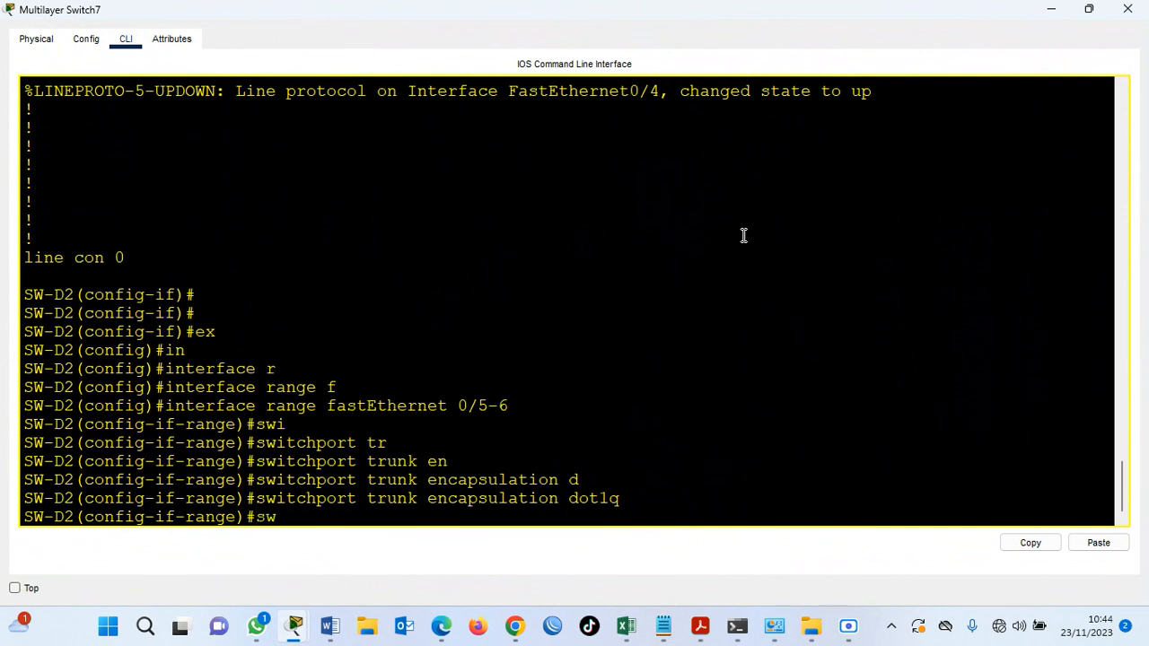
pyautogui.press('Tab')
pyautogui.write('tr')
pyautogui.press('Tab')
pyautogui.press('BackSpace')
pyautogui.press('BackSpace')
pyautogui.press('BackSpace')
pyautogui.press('BackSpace')
pyautogui.press('BackSpace')
pyautogui.write('mo')
pyautogui.press('Tab')
pyautogui.write('tr')
pyautogui.press('Tab')
pyautogui.press('Return')
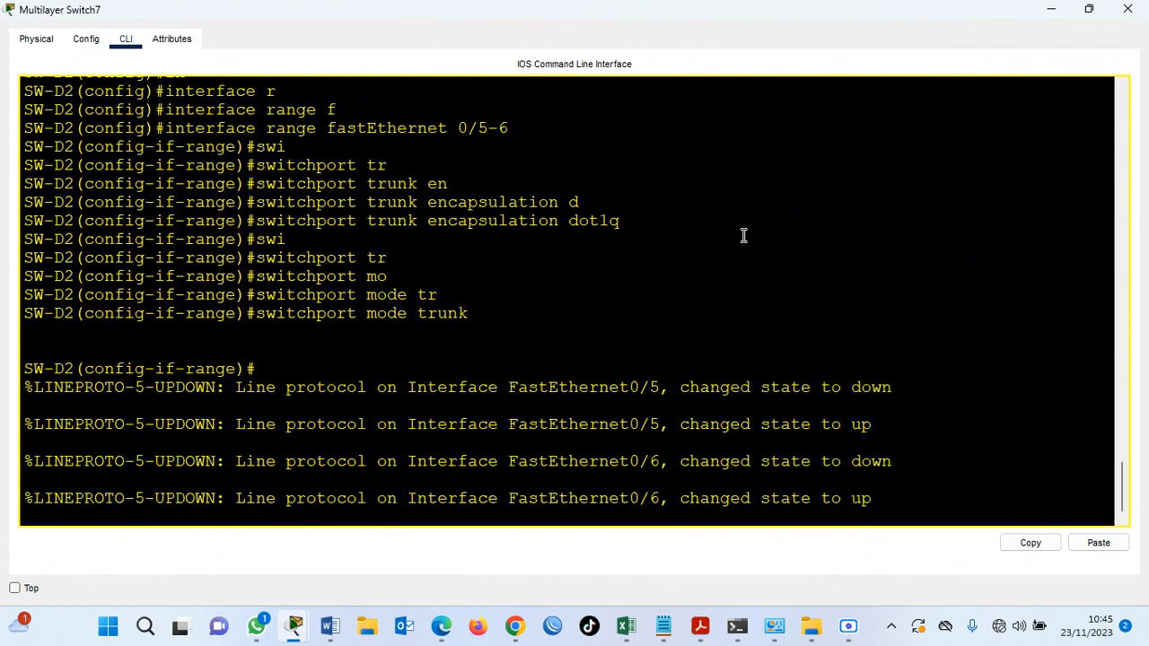
pyautogui.press('Return')
# Allow all VLANs on SW-D2's fastEthernet 0/5-6 trunks with switchport trunk allowed vlan all.
pyautogui.write('swi')
pyautogui.press('Tab')
pyautogui.write('tr')
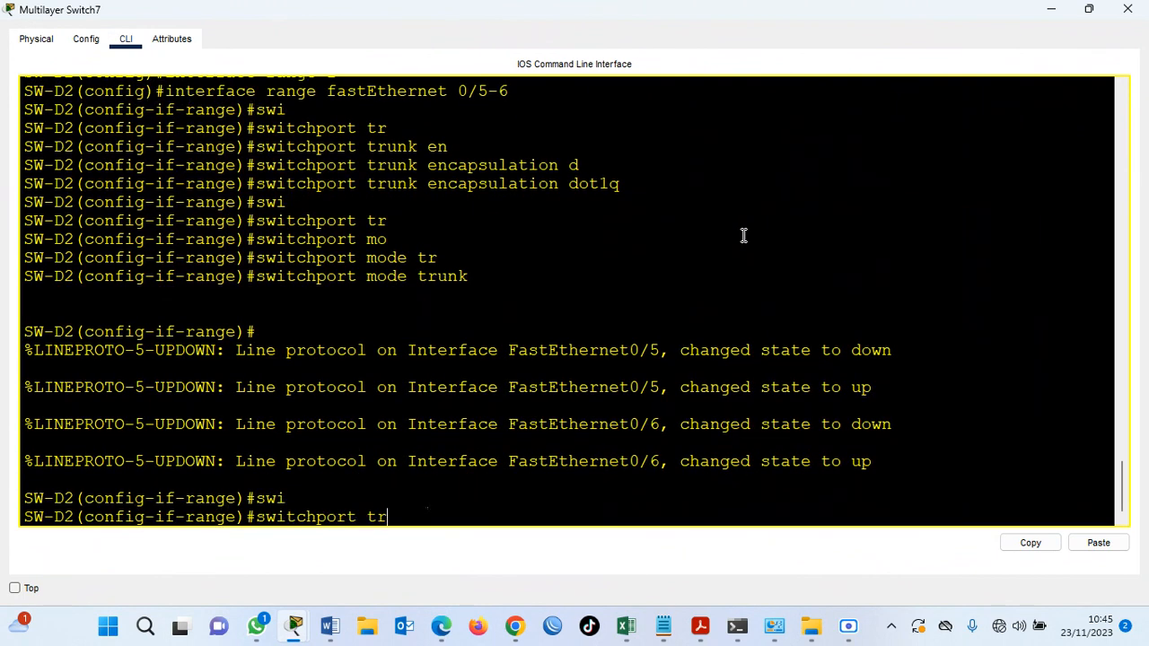
pyautogui.press('Tab')
pyautogui.write('all')
pyautogui.press('Tab')
pyautogui.write('vl')
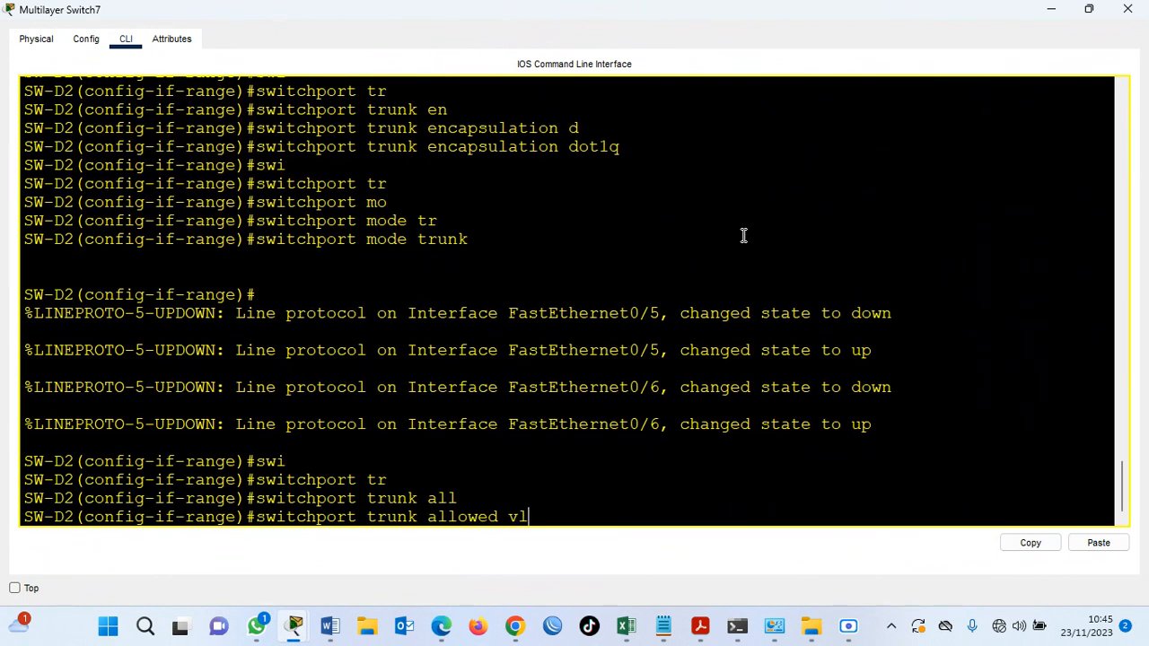
pyautogui.press('Tab')
pyautogui.write('all')
pyautogui.press('Return')
pyautogui.press('Return')
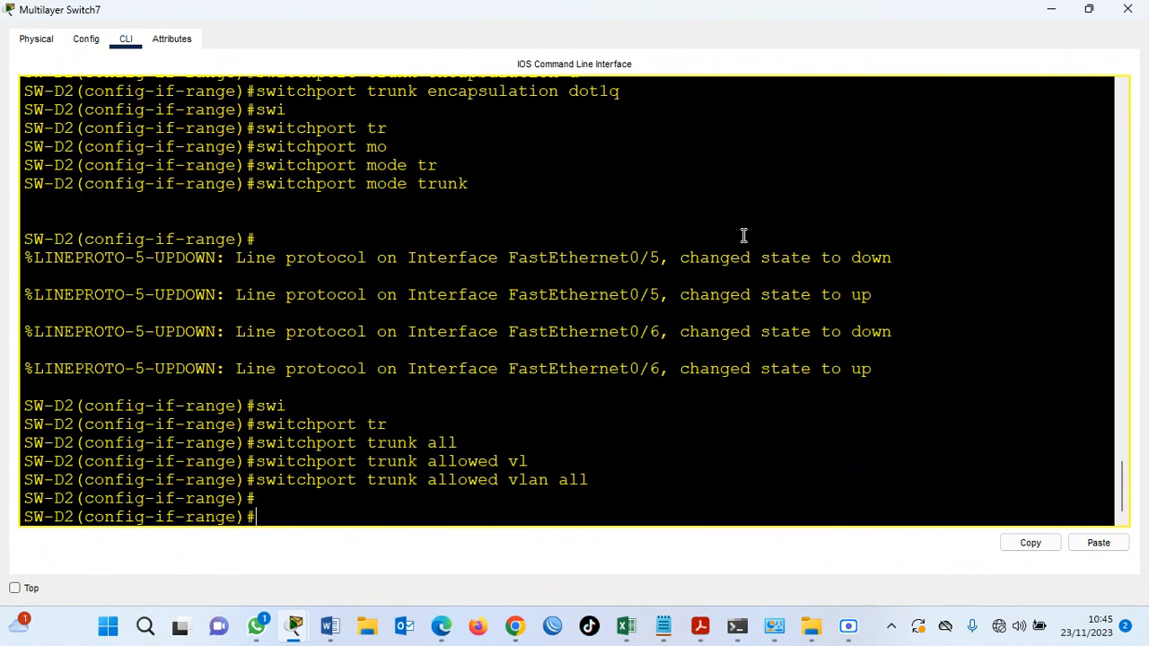
pyautogui.press('Return')
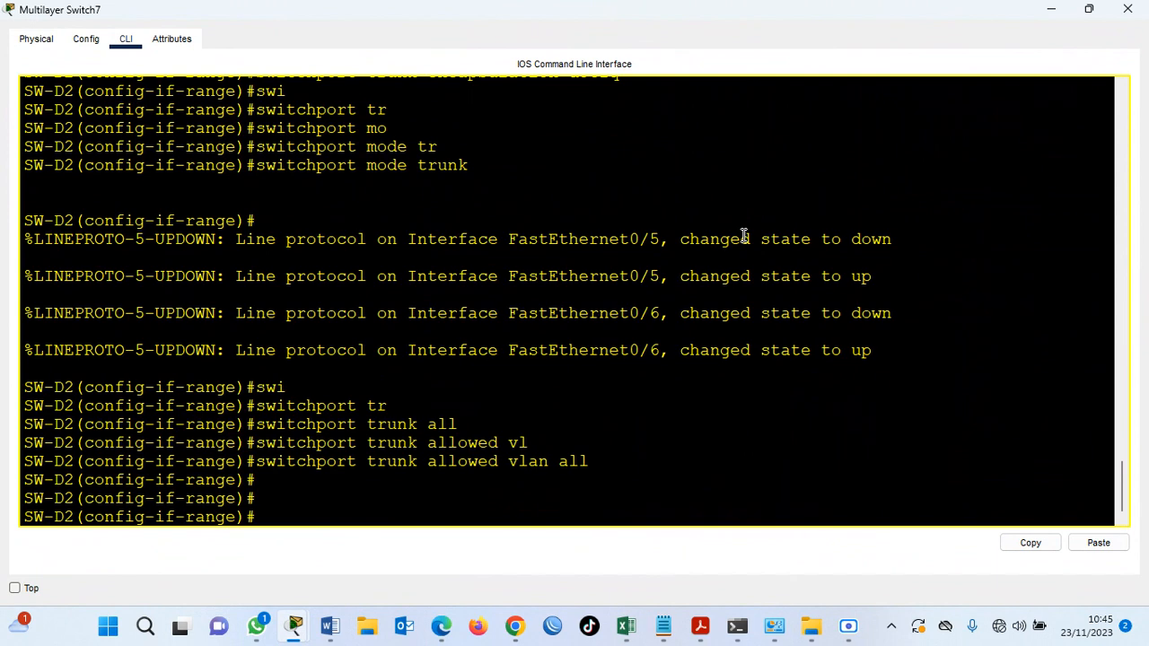
# Leave the current interface range on SW-D2 and enter configuration of interface range gigabitEthernet 0/1-2.
pyautogui.write('ex')
pyautogui.press('Return')
pyautogui.write('in')
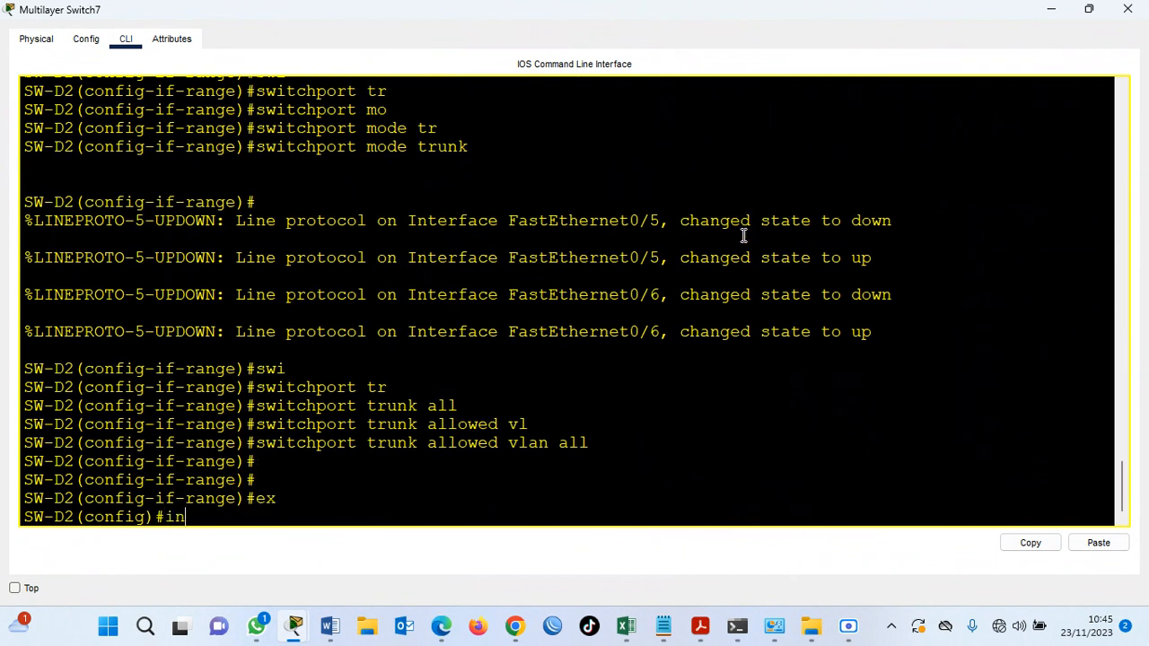
pyautogui.press('Tab')
pyautogui.write('r')
pyautogui.press('Tab')
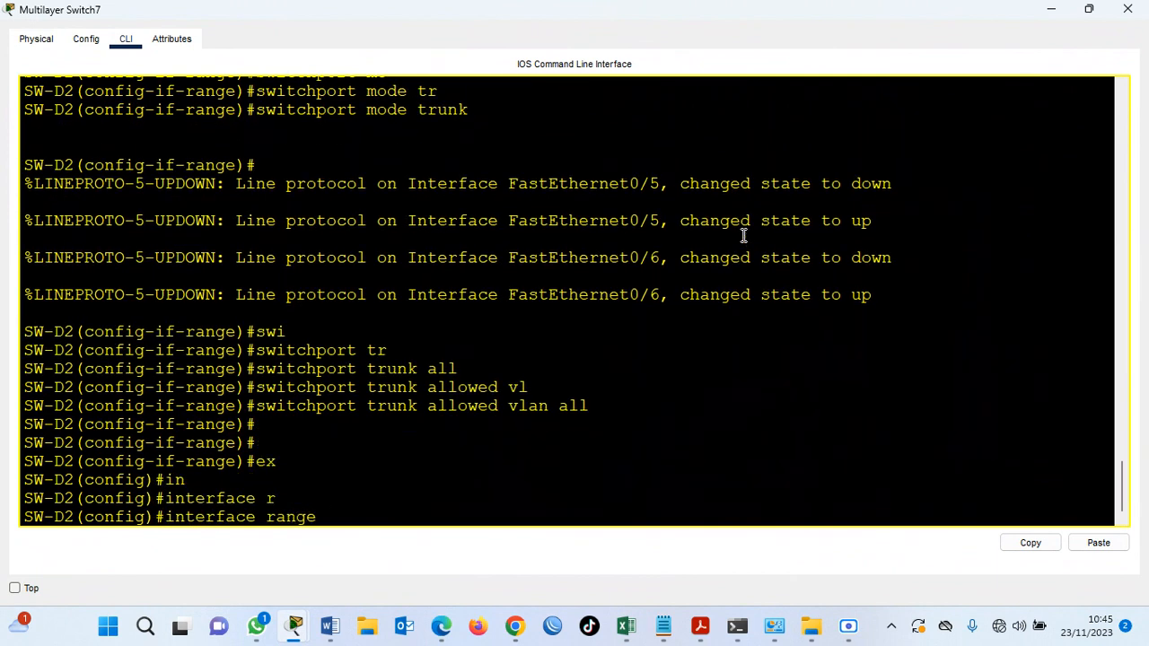
pyautogui.write('g')
pyautogui.press('Tab')
pyautogui.write('0/1-2')
pyautogui.press('Return')
# Set the trunk encapsulation of SW-D2's gigabitEthernet 0/1-2 range to dot1q.
pyautogui.write('swi')
pyautogui.press('Tab')
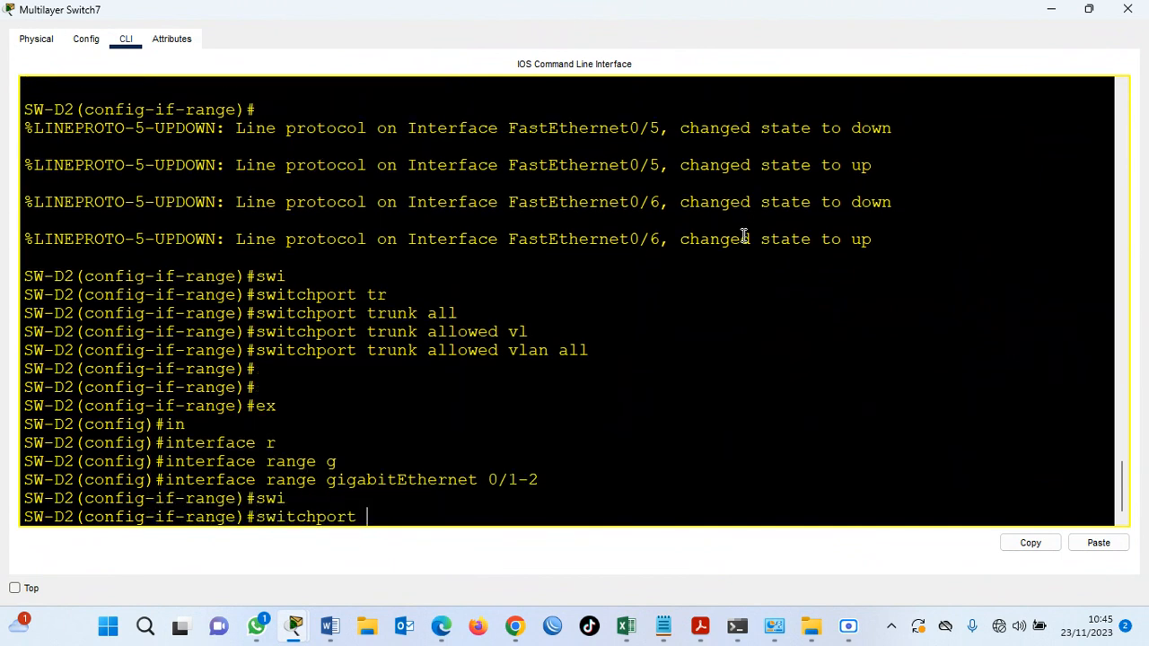
pyautogui.write('tr')
pyautogui.press('Tab')
pyautogui.write('en')
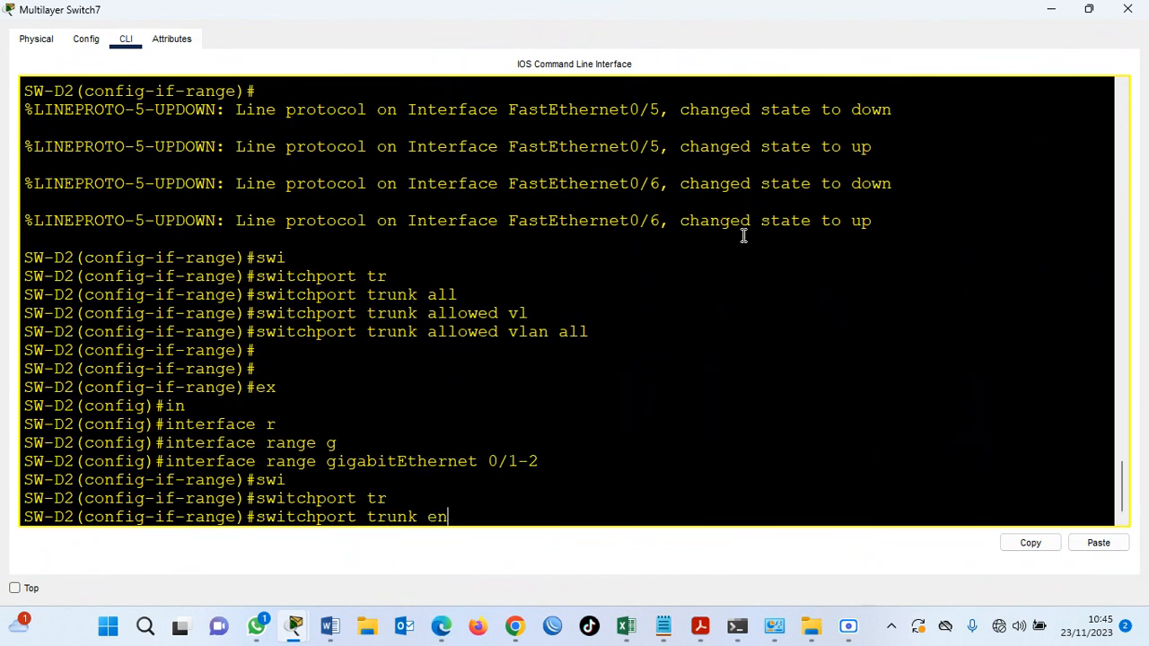
pyautogui.press('Tab')
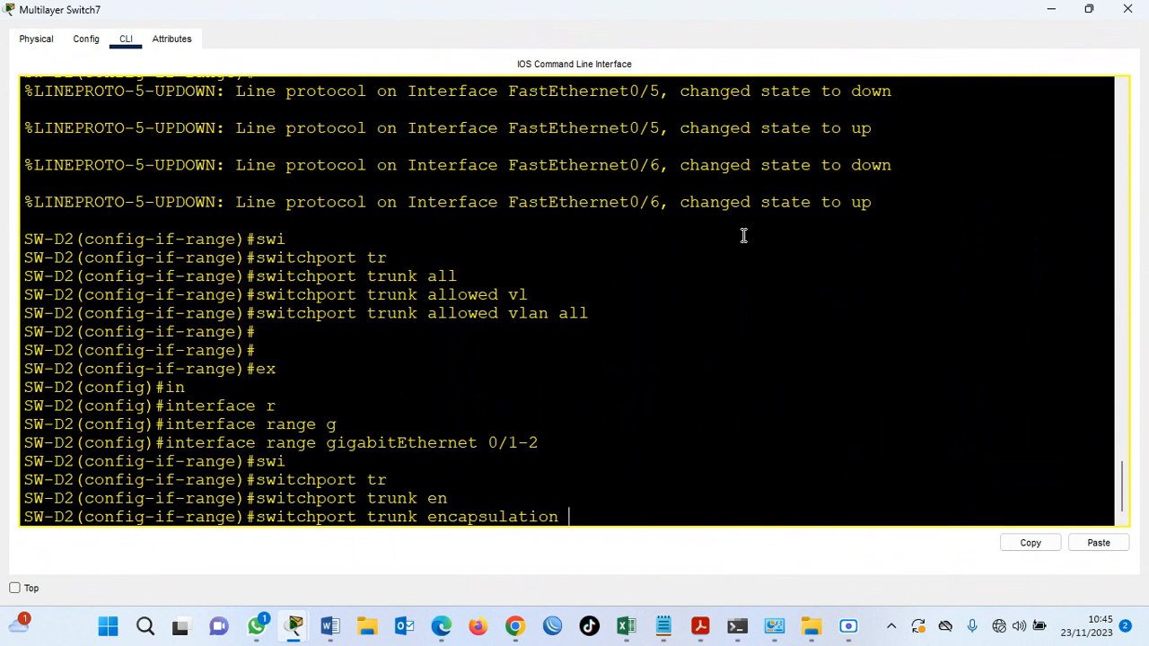
pyautogui.write('do')
pyautogui.press('Tab')
pyautogui.press('Return')
# Put SW-D2's gigabitEthernet 0/1-2 range into trunk mode with switchport mode trunk.
pyautogui.write('switchport')
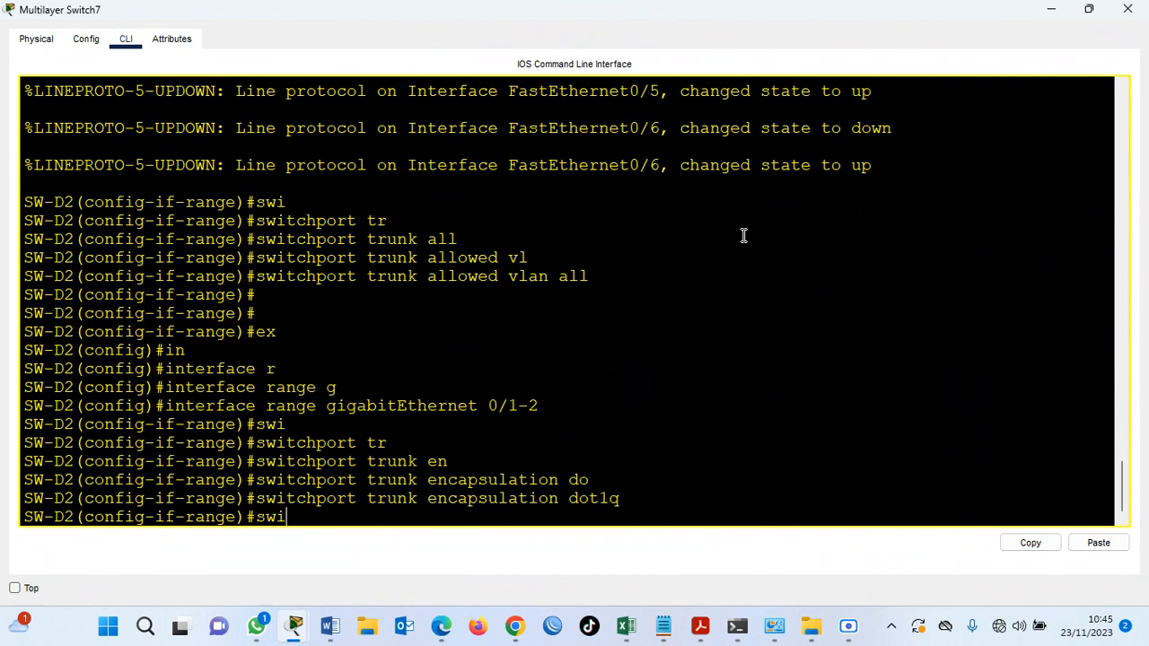
pyautogui.press('Tab')
pyautogui.write('mo')
pyautogui.press('Tab')
pyautogui.write('t')
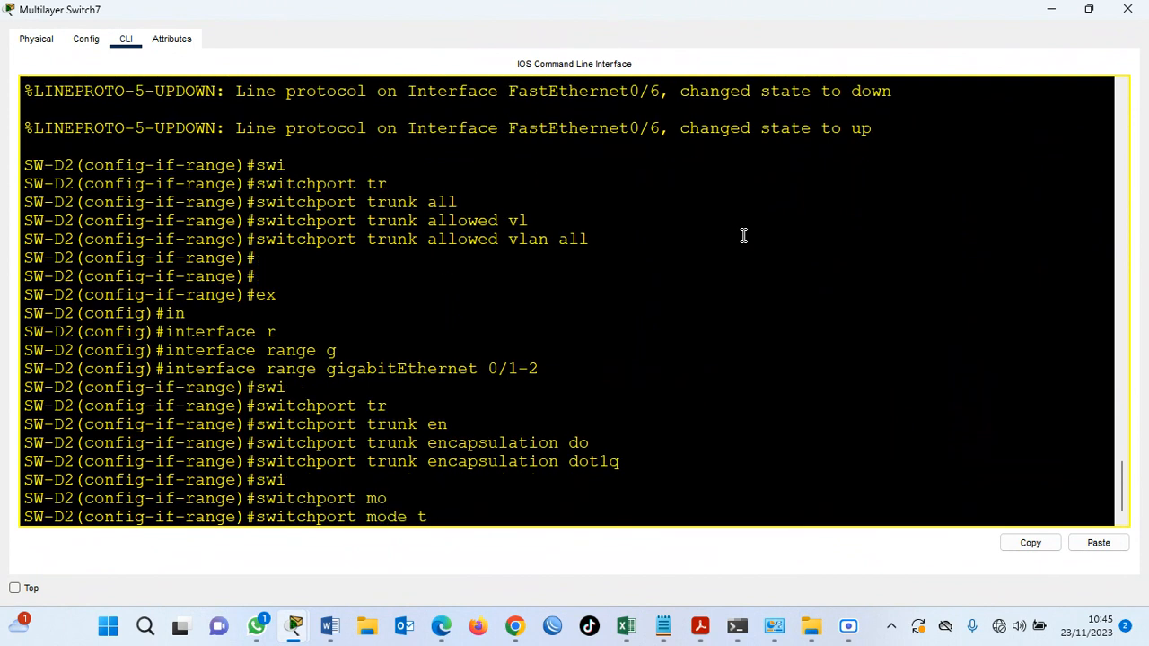
pyautogui.write('runk')
pyautogui.press('Tab')
pyautogui.press('Return')
# Allow all VLANs on SW-D2's gigabitEthernet 0/1-2 trunks with switchport trunk allowed vlan all.
pyautogui.write('swi')
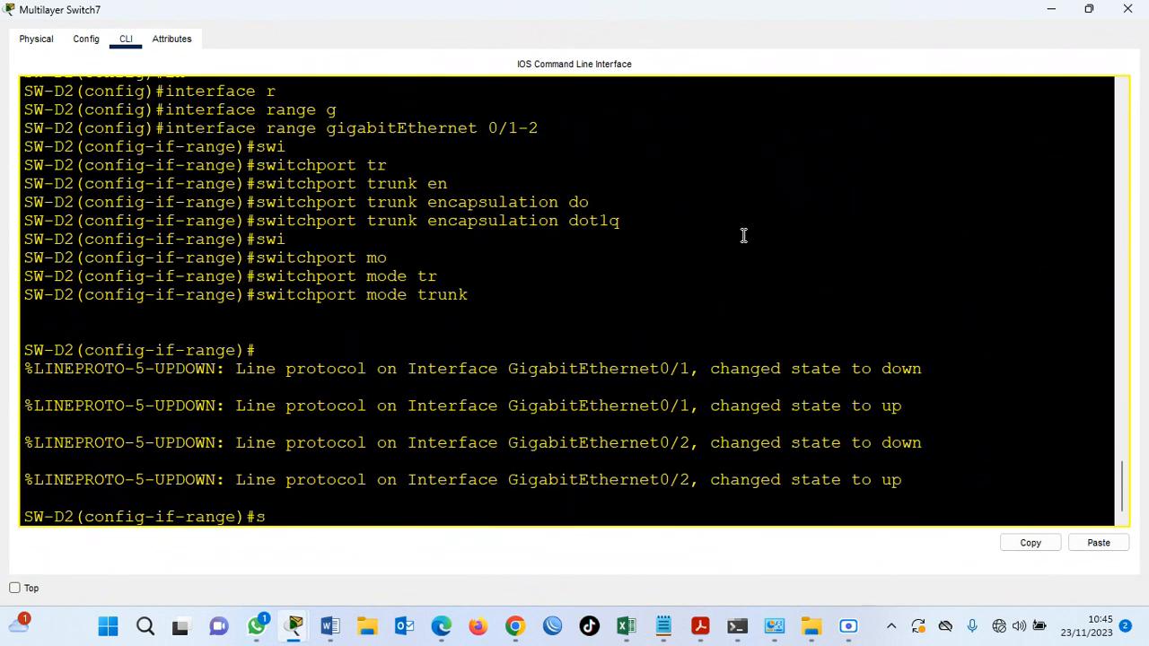
pyautogui.press('Tab')
pyautogui.write('tr')
pyautogui.press('Tab')
pyautogui.write('al')
pyautogui.press('Tab')
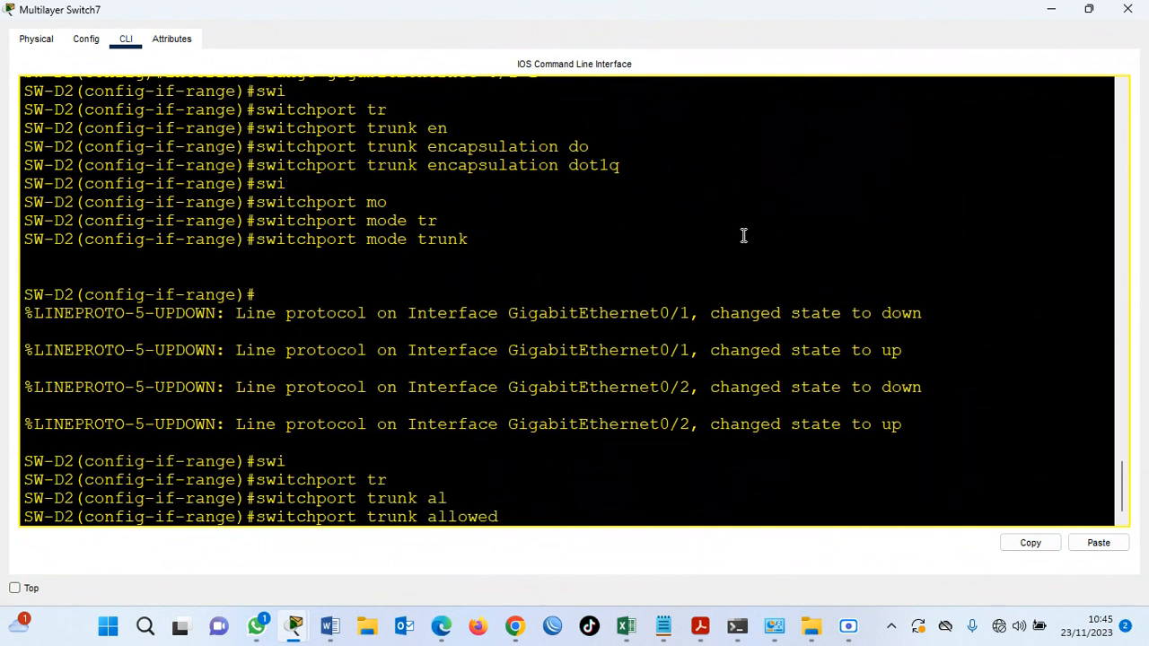
pyautogui.write('vl')
pyautogui.press('Tab')
pyautogui.write('all')
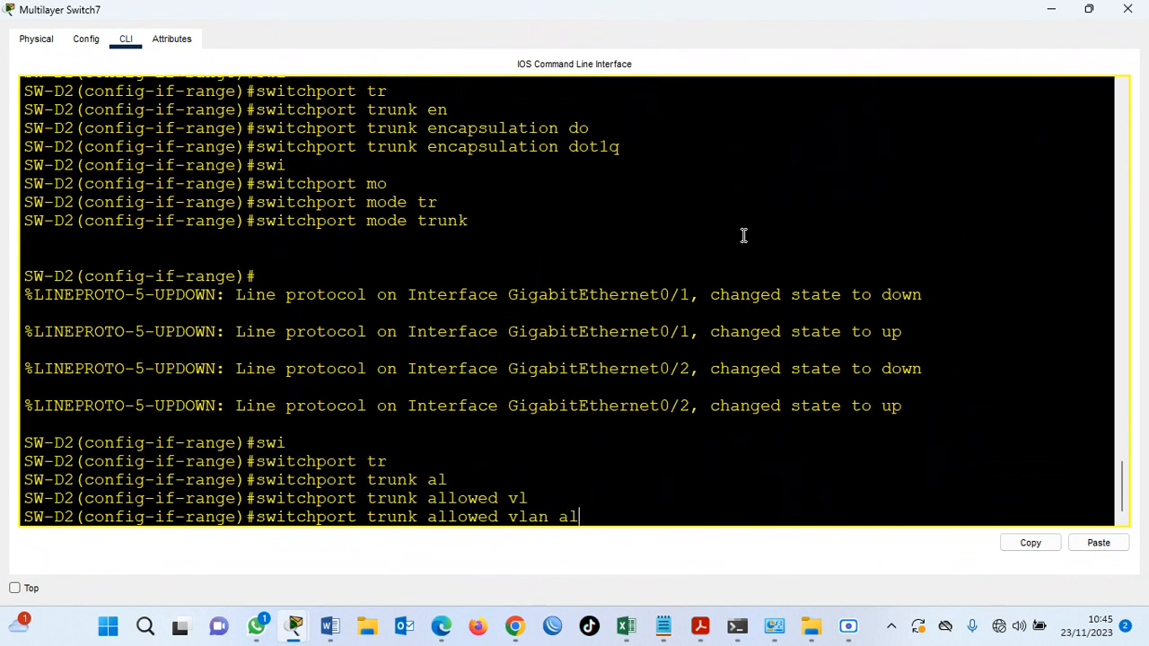
pyautogui.press('Return')
pyautogui.press('Return')
pyautogui.press('Return')
# Enter configuration of SW-D2's interface fa 0/24 and set its trunk encapsulation to dot1q.
pyautogui.write('inter fa 0/24')
pyautogui.press('Return')
pyautogui.write('swi')
pyautogui.press('Tab')
pyautogui.write('trunk')
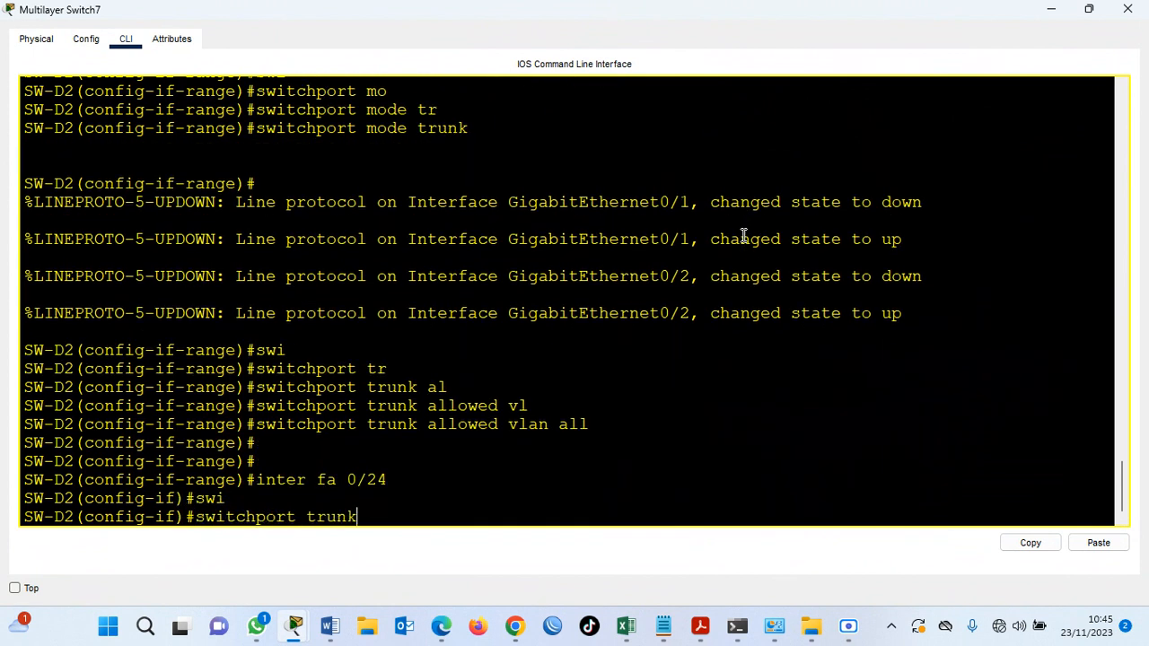
pyautogui.write(' ena')
pyautogui.press('BackSpace')
pyautogui.write('ca do')
pyautogui.press('Return')
# Put SW-D2's fa 0/24 into trunk mode and allow all VLANs on it.
pyautogui.write('swi mod trunk')
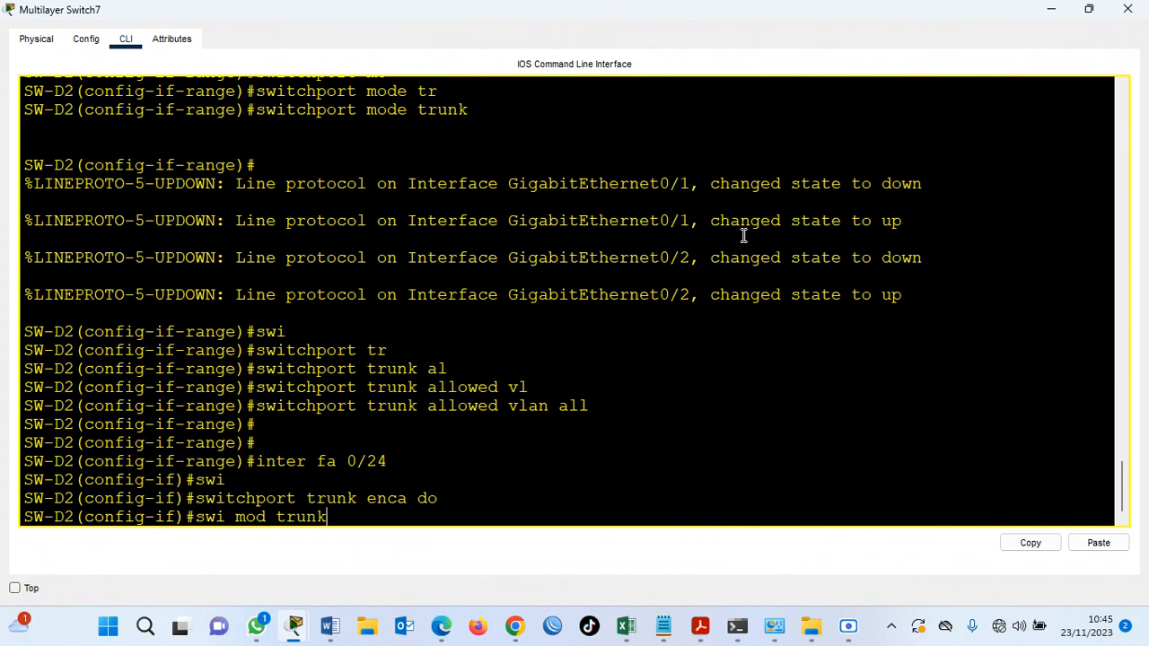
pyautogui.press('Return')
pyautogui.write('swi trunk all')
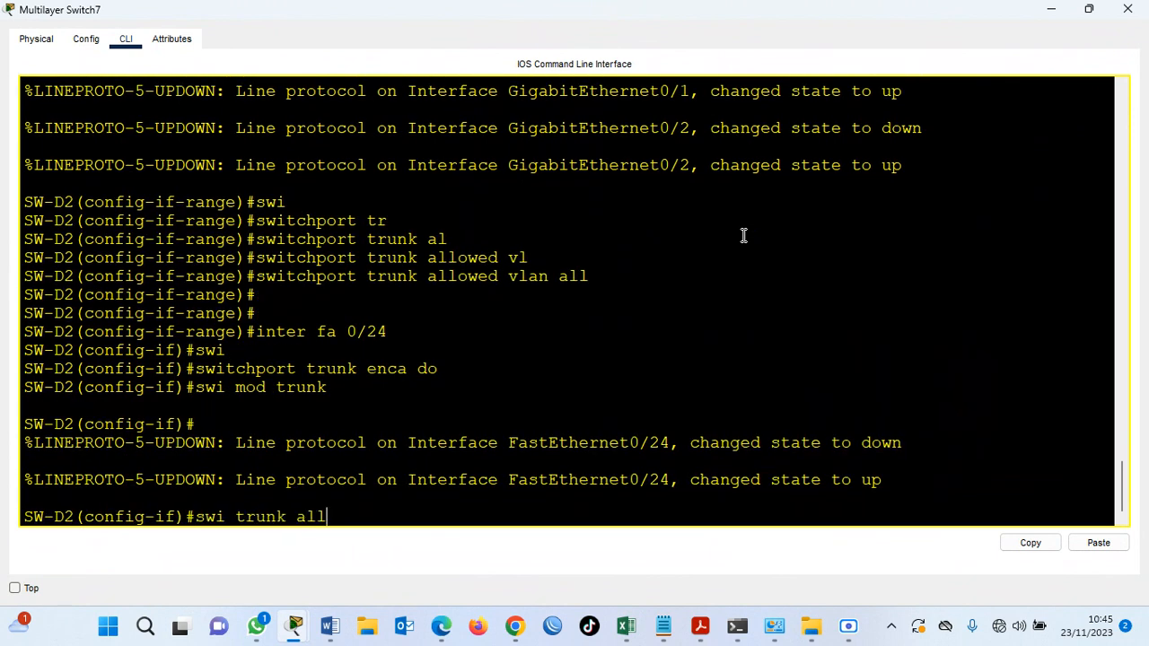
pyautogui.write(' vlan all')
pyautogui.press('Return')
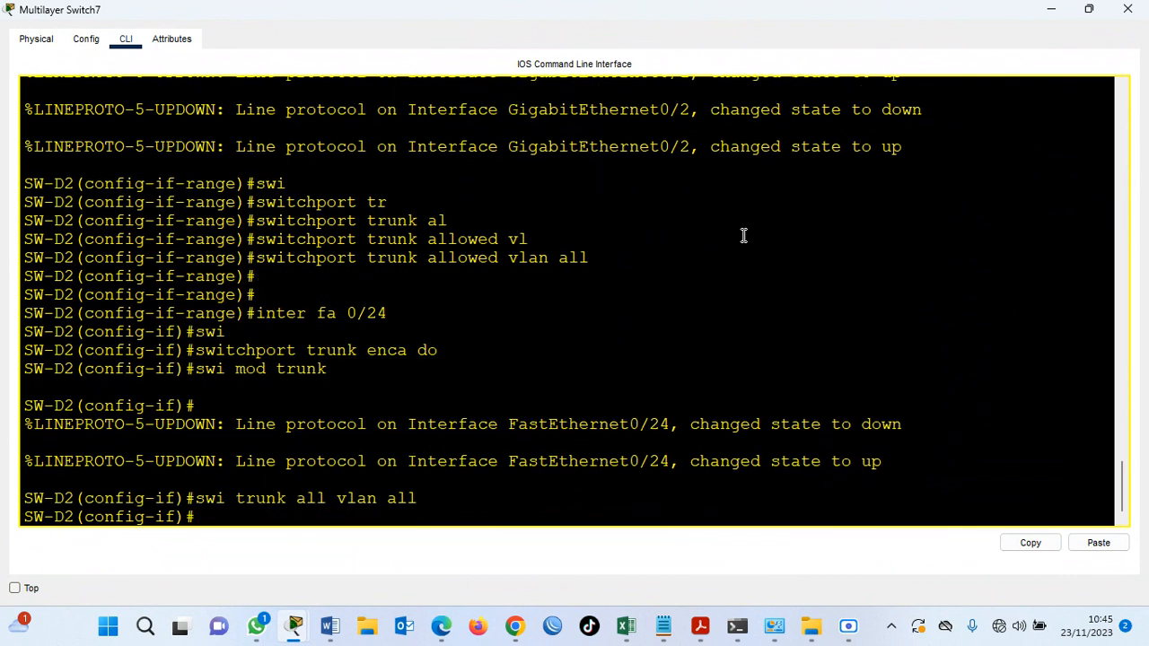
pyautogui.press('Return')
# Display SW-D2's trunk interfaces with do sh inter trunk and page through the ports and allowed VLANs.
pyautogui.write('do sh')
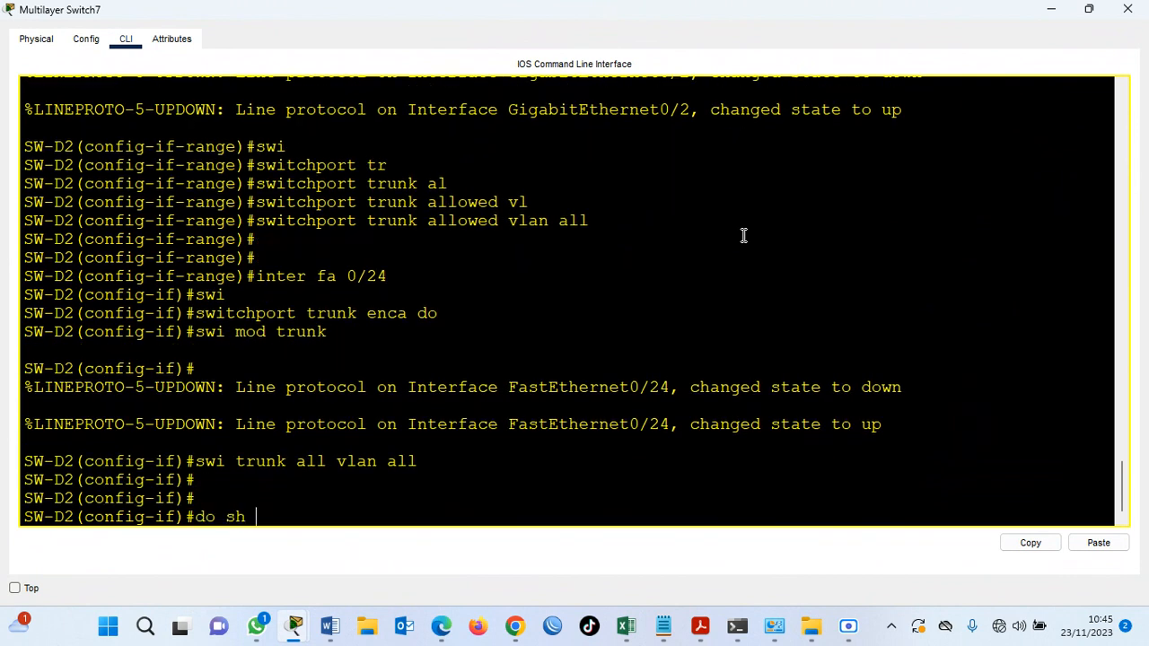
pyautogui.write(' intr')
pyautogui.press('BackSpace')
pyautogui.write('er trunk')
pyautogui.press('Return')
pyautogui.press('Return')
pyautogui.press('Return')
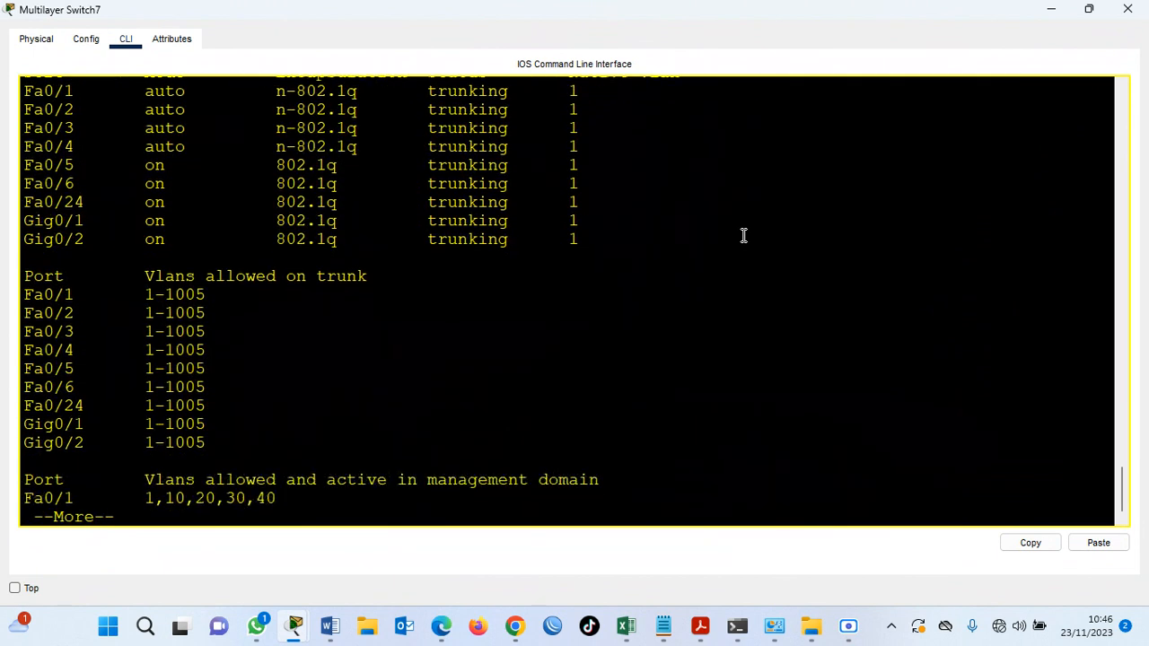
pyautogui.press('Return')
pyautogui.press('Return')
pyautogui.press('Return')
pyautogui.press('Return')
pyautogui.press('Return')
pyautogui.press('Return')
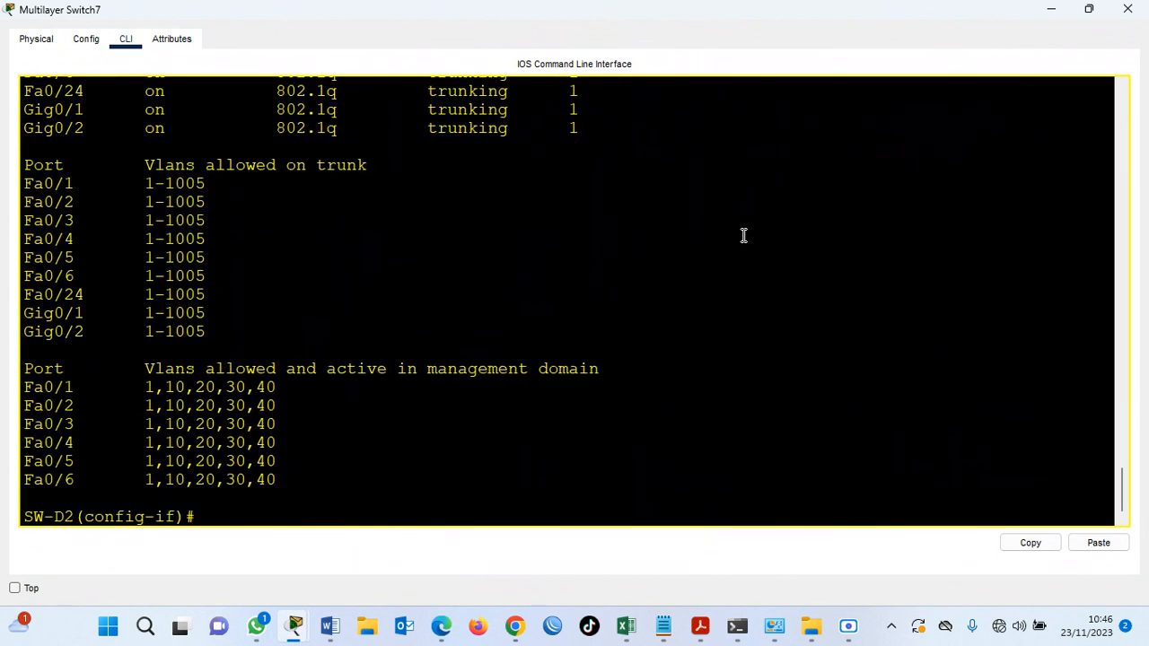
pyautogui.press('Return')
pyautogui.press('Return')
# Save SW-D2's configuration with do wr and minimize the Multilayer Switch7 window.
pyautogui.write('do wr')
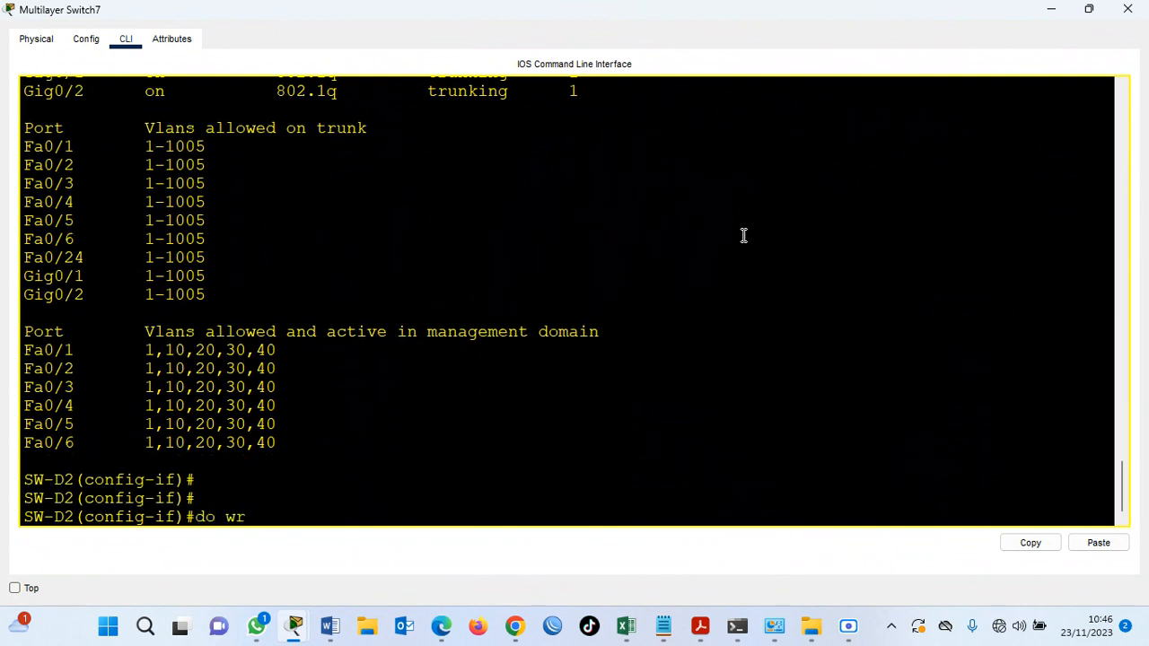
pyautogui.press('Return')
pyautogui.click(1088, 9)
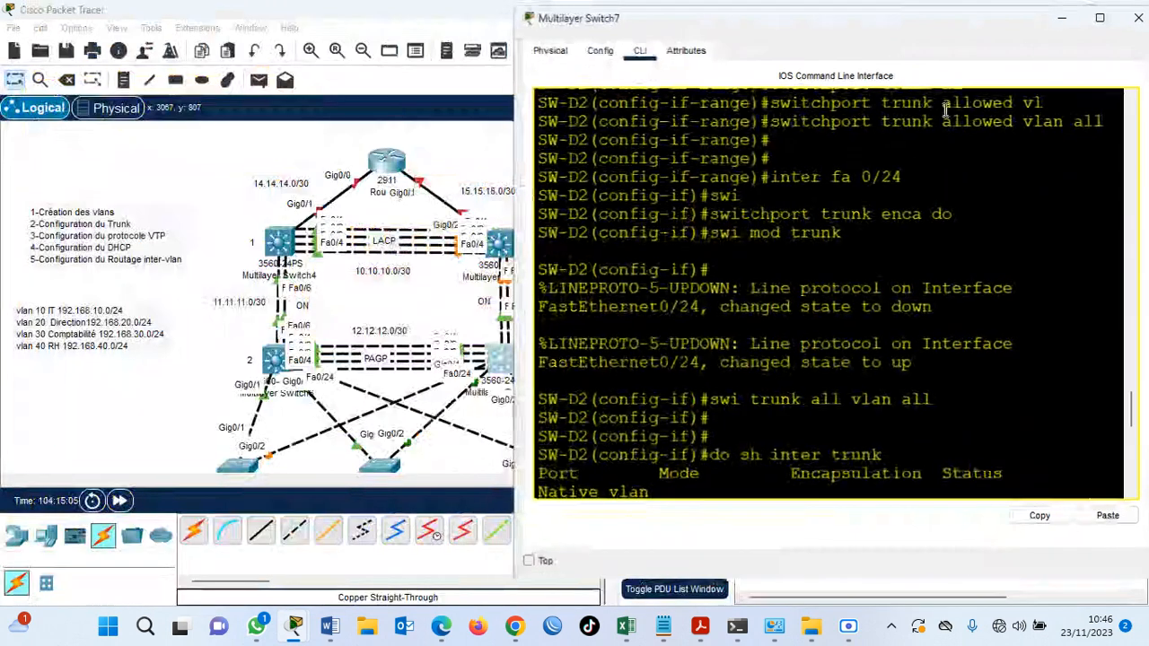
pyautogui.click(1061, 18)
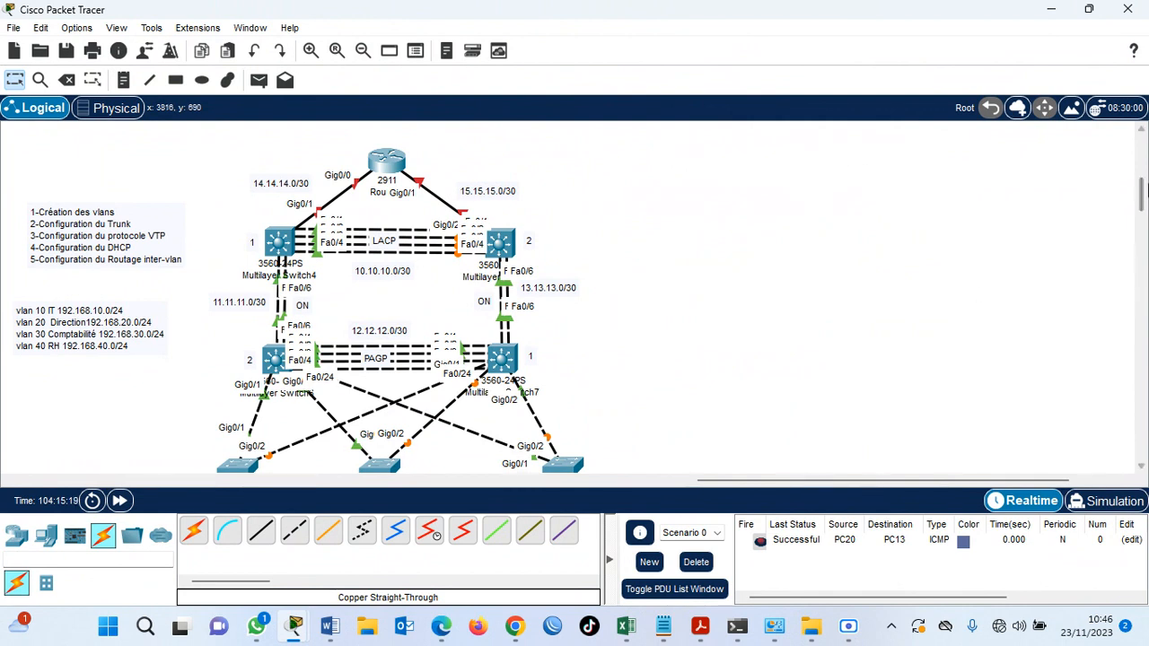
# Shift Switch11 slightly to the right in the network topology.
pyautogui.moveTo(1141, 179); pyautogui.dragTo(1141, 192)
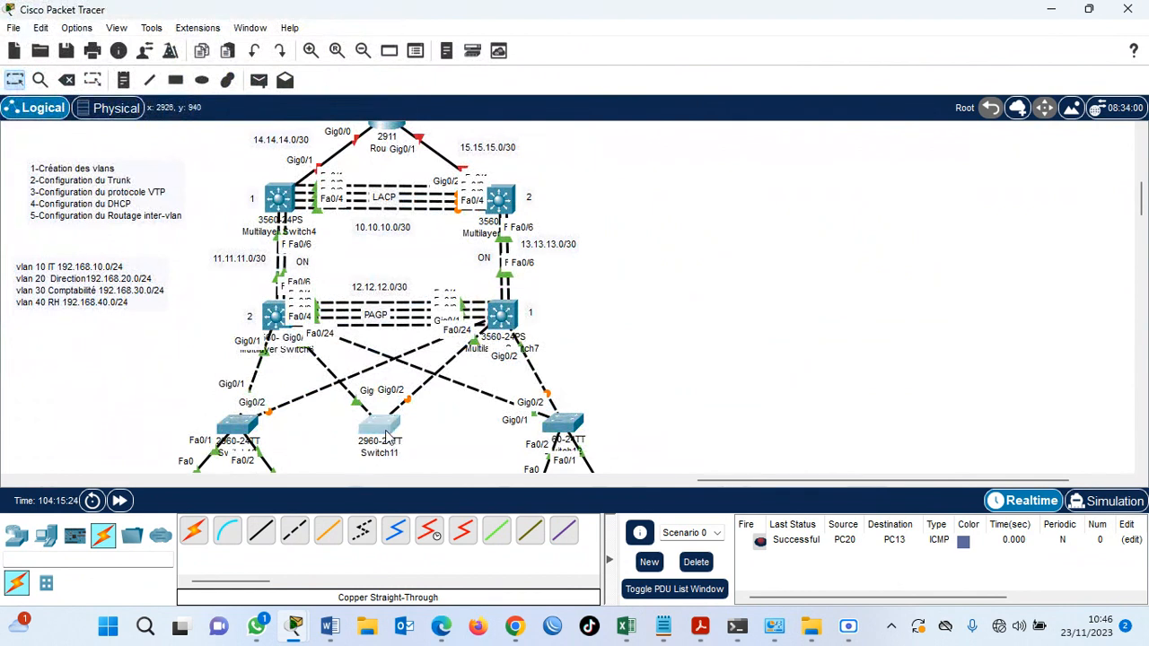
pyautogui.moveTo(379, 423); pyautogui.dragTo(391, 423)
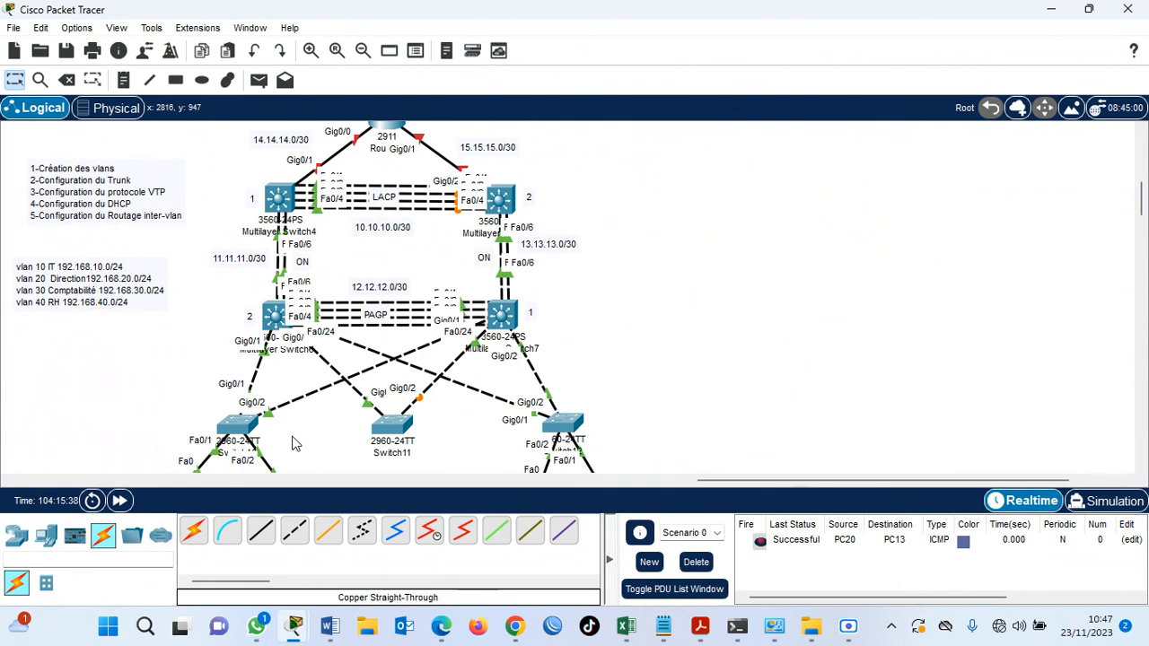
# Open the CLI of Multilayer Switch6 (SW-D1), finish the paged output and return to global configuration mode.
pyautogui.click(274, 314)
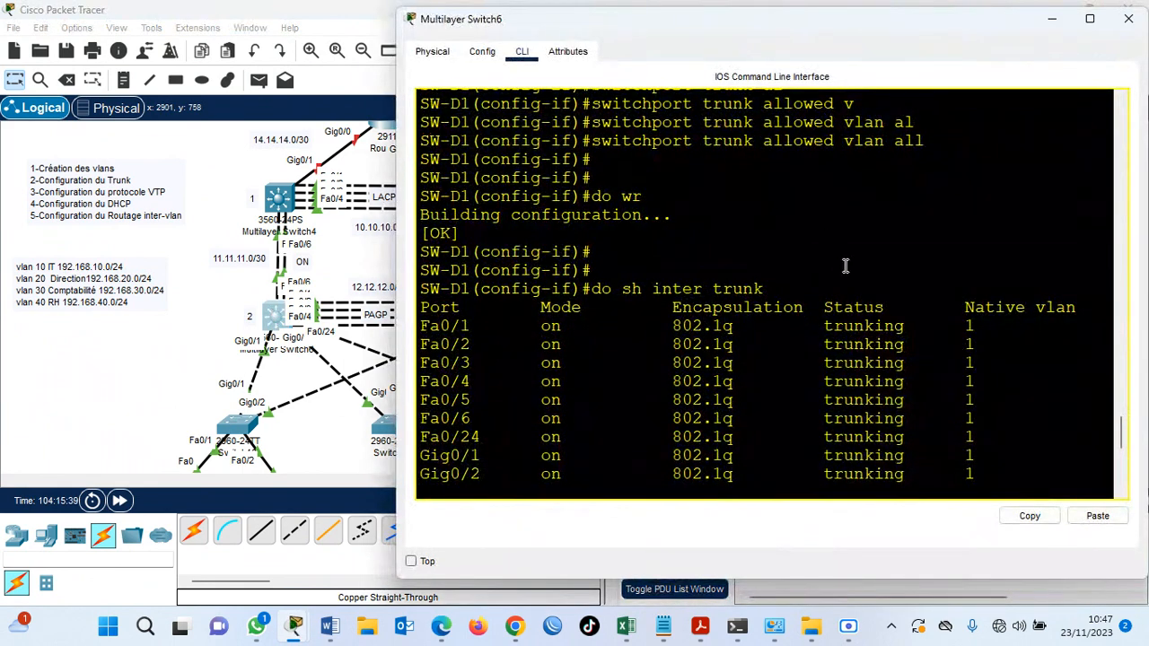
pyautogui.press('Return')
pyautogui.press('Return')
pyautogui.press('Return')
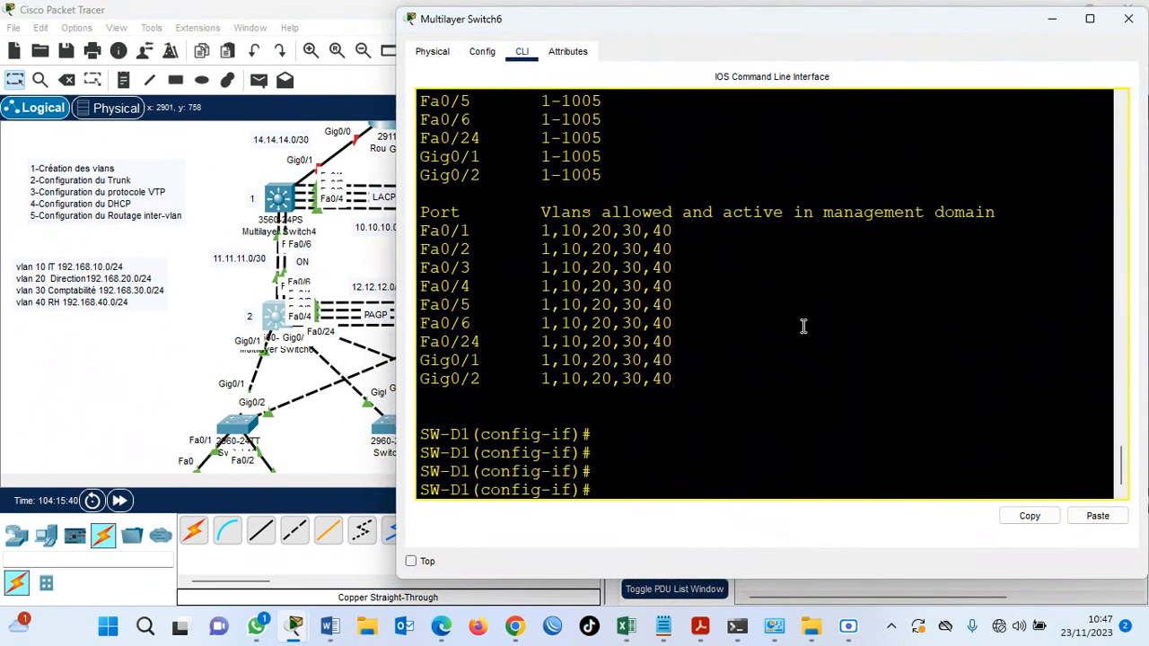
pyautogui.write('ex')
pyautogui.press('Return')
pyautogui.press('Return')
pyautogui.press('Return')
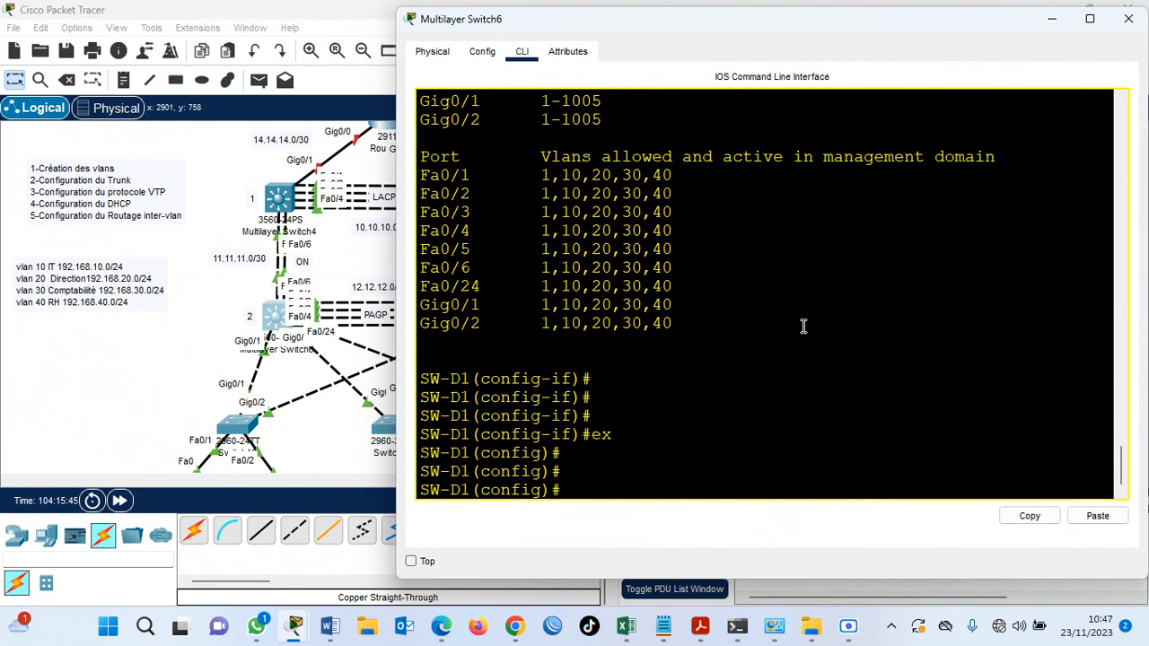
pyautogui.write('vtp mode server')
# Set SW-D1's VTP mode to server with vtp mode server.
pyautogui.press('Return')
pyautogui.write('vtp')
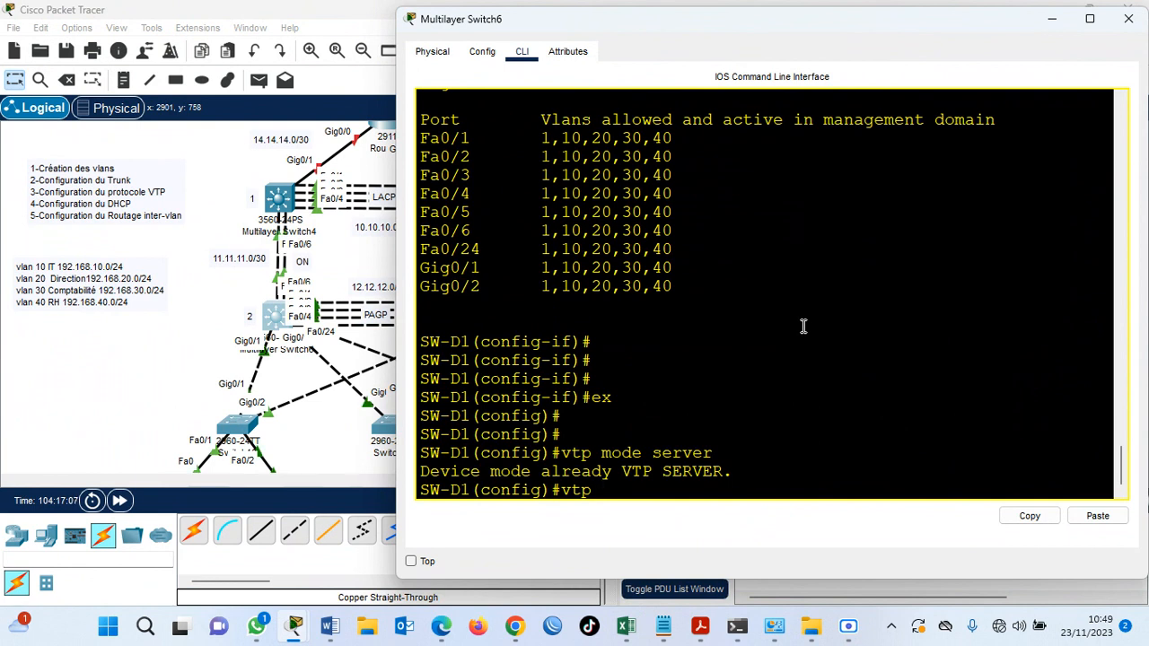
# Set SW-D1's VTP domain name to iconnect.net.
pyautogui.write('domain')
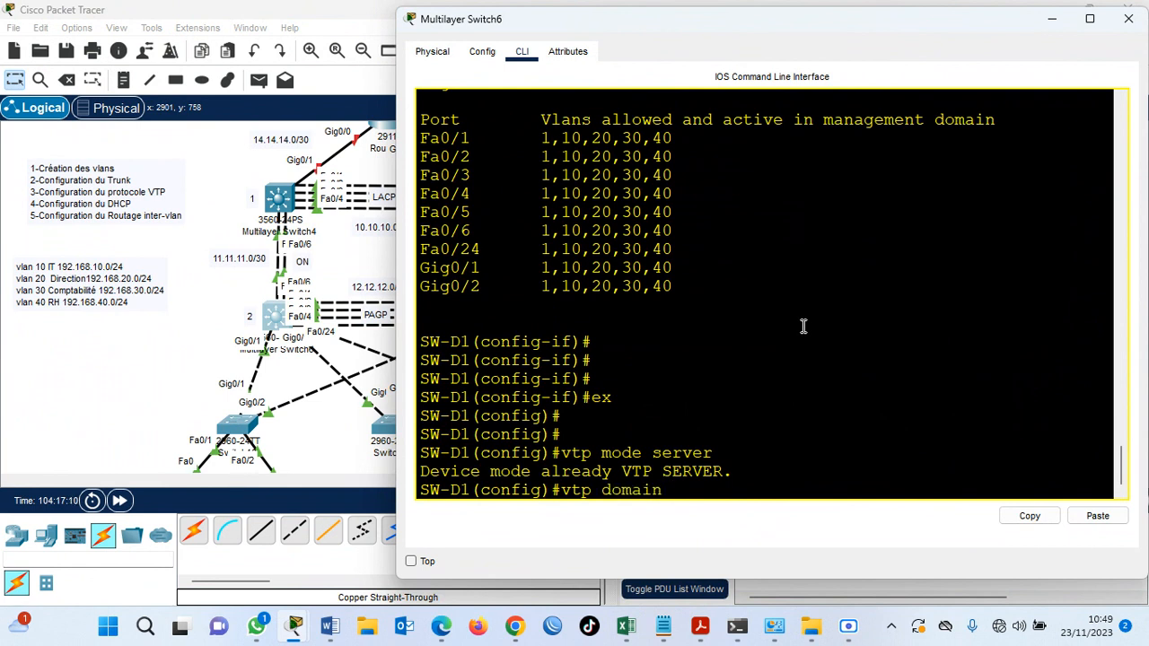
pyautogui.write(' iconn')
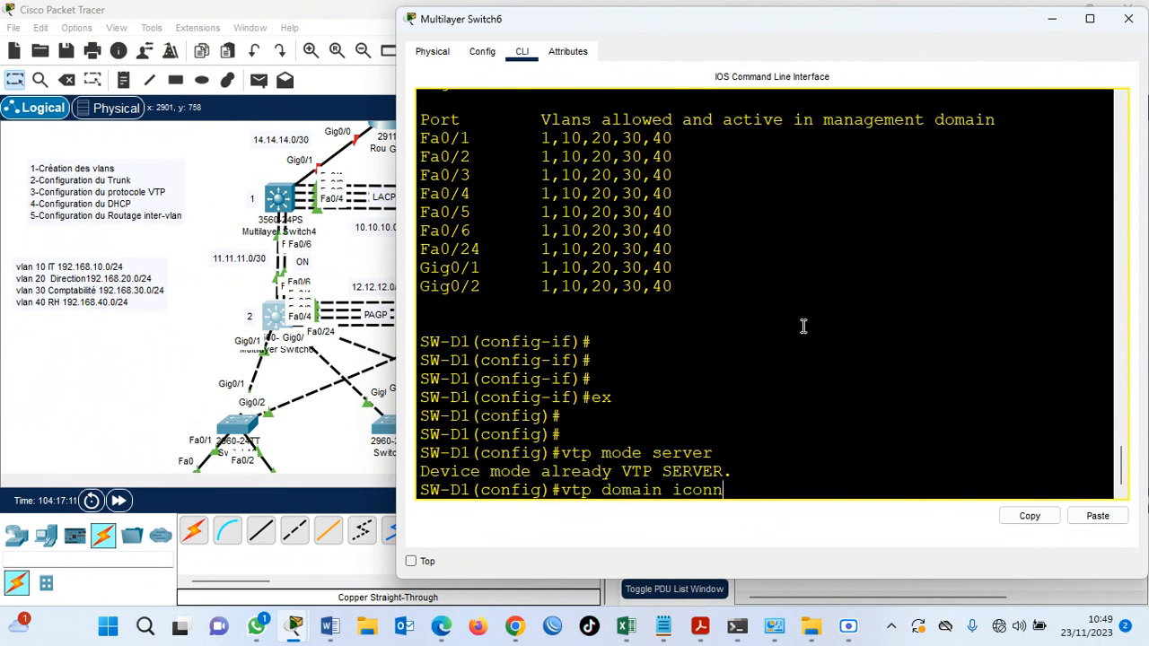
pyautogui.write('ect.net')
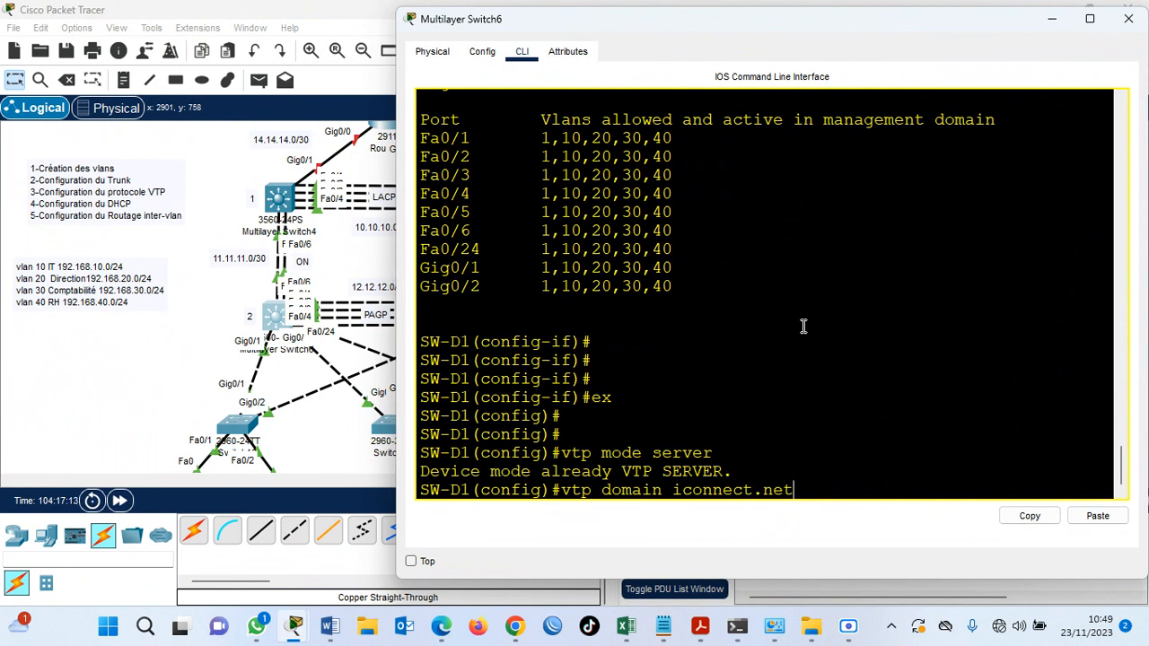
pyautogui.press('Return')
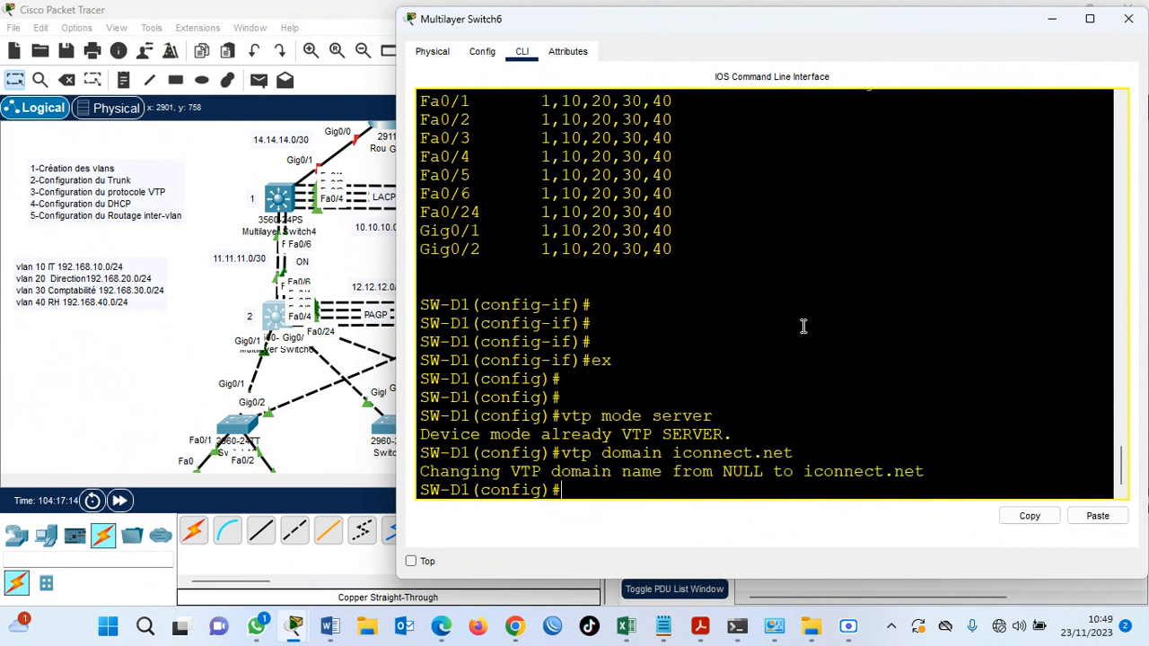
# Set the VTP password on SW-D1 with the vtp password command.
pyautogui.write('vtp pass')
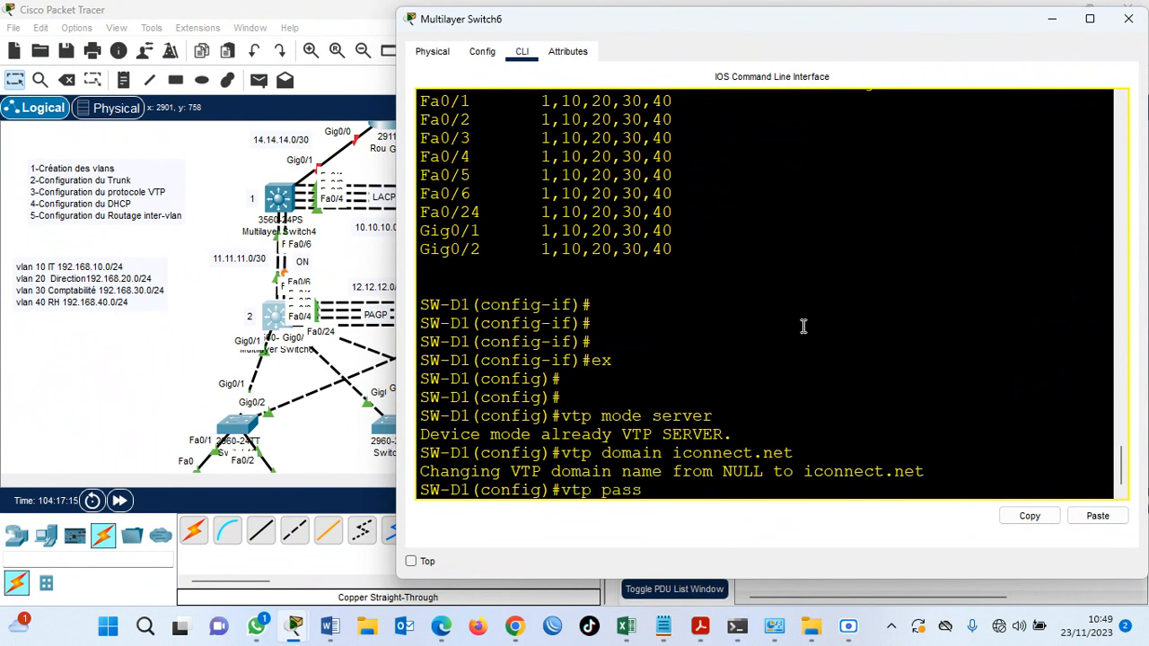
pyautogui.press('Tab')
pyautogui.write('ciq')
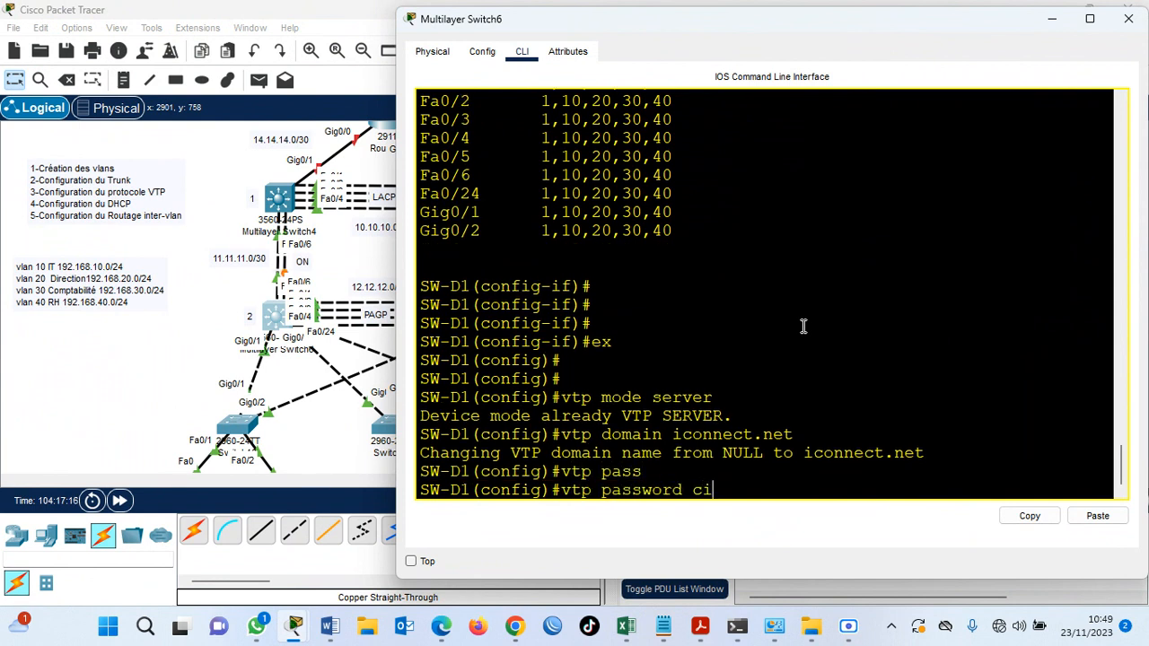
pyautogui.press('BackSpace')
pyautogui.write('sco')
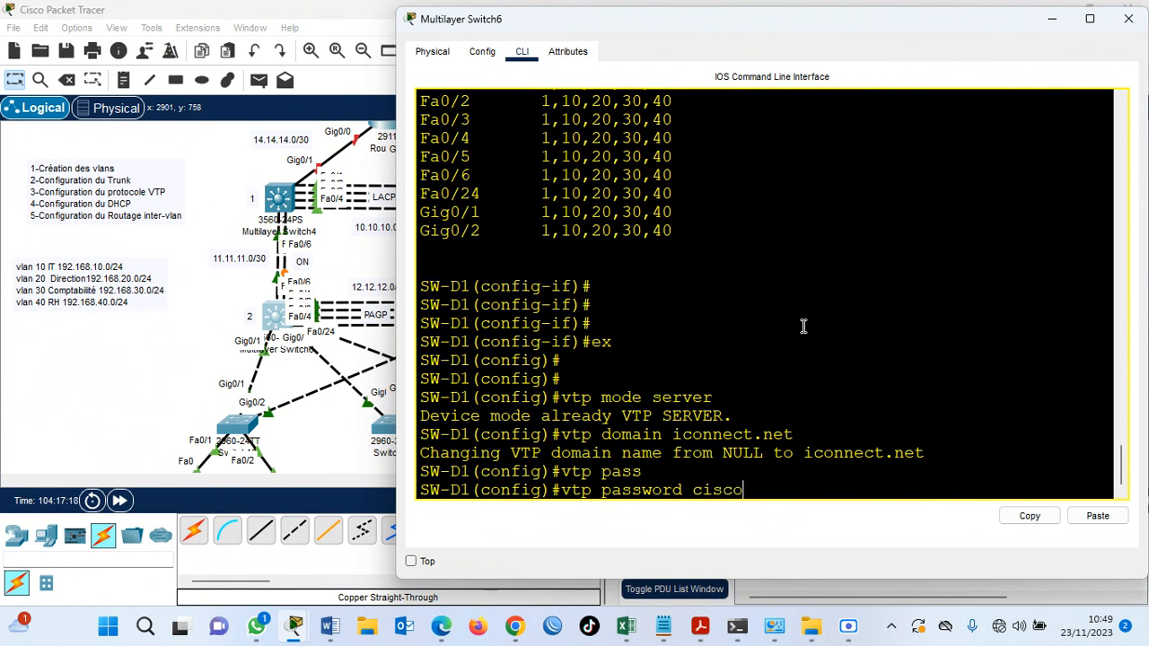
pyautogui.press('Return')
# Set SW-D1 to run VTP version 2.
pyautogui.write('vt')
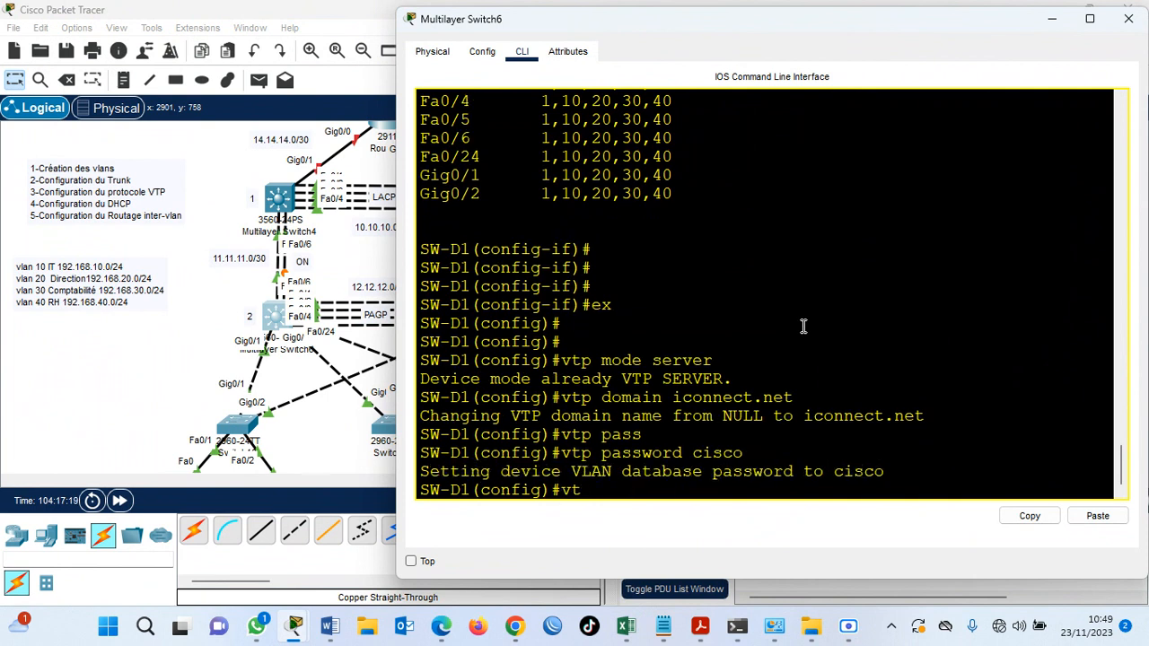
pyautogui.write('p version 2')
pyautogui.press('Return')
pyautogui.press('Return')
pyautogui.press('Return')
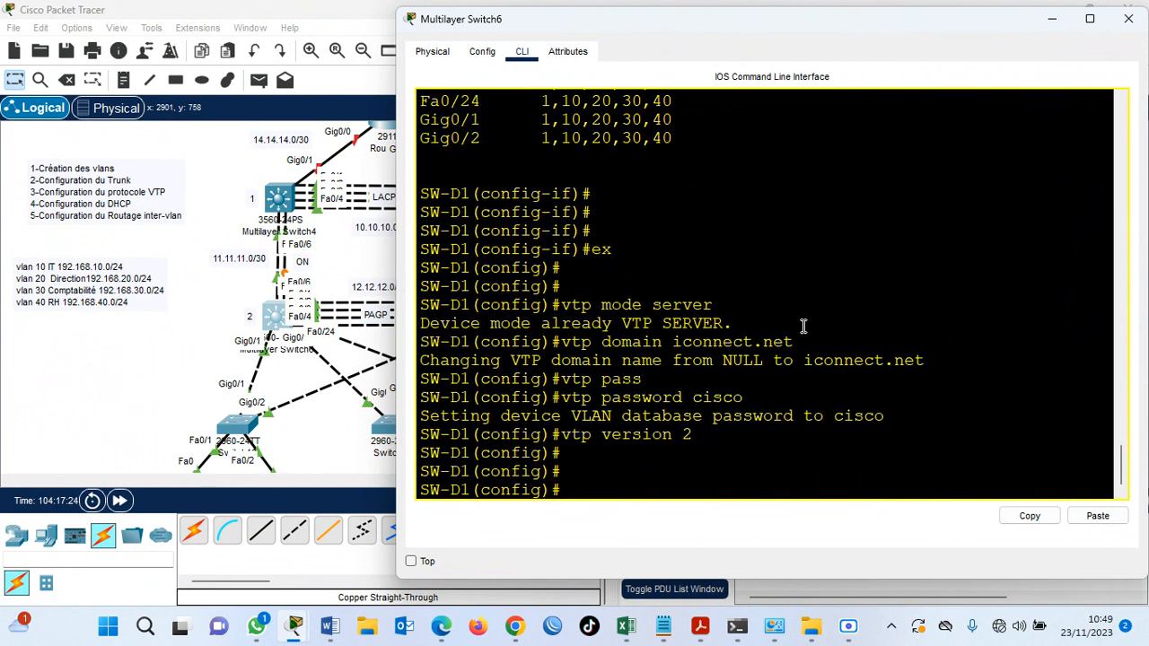
# Display SW-D1's VTP status with do show vtp status to check its domain, version and operating mode.
pyautogui.write('do show vtp sta')
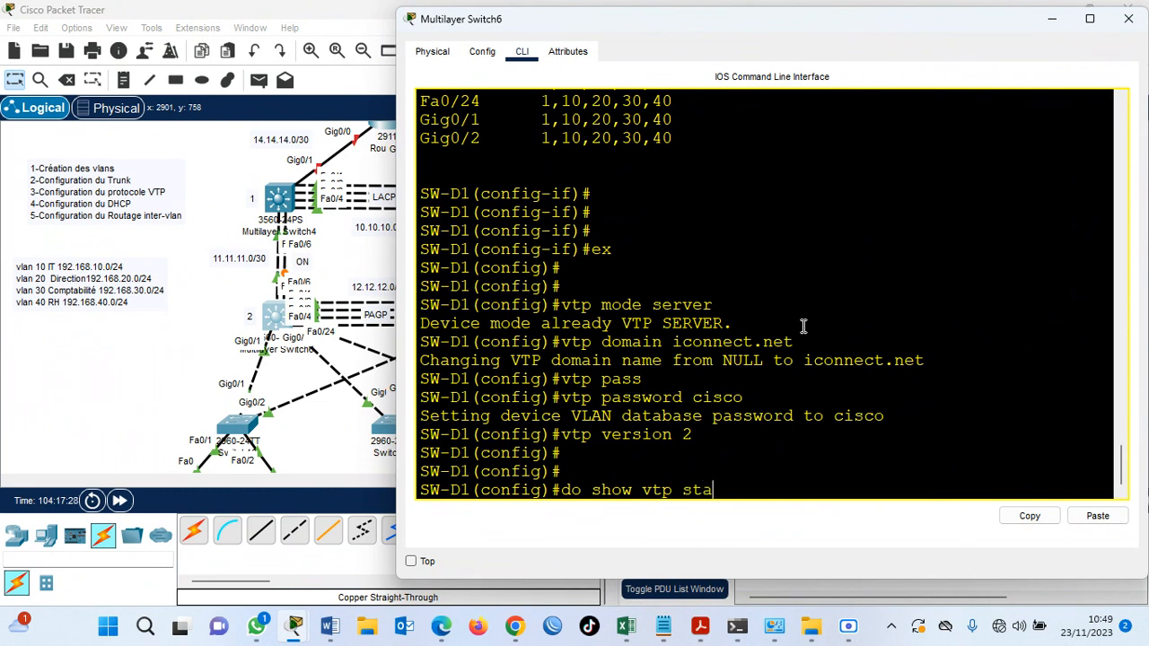
pyautogui.write('tus')
pyautogui.press('Return')
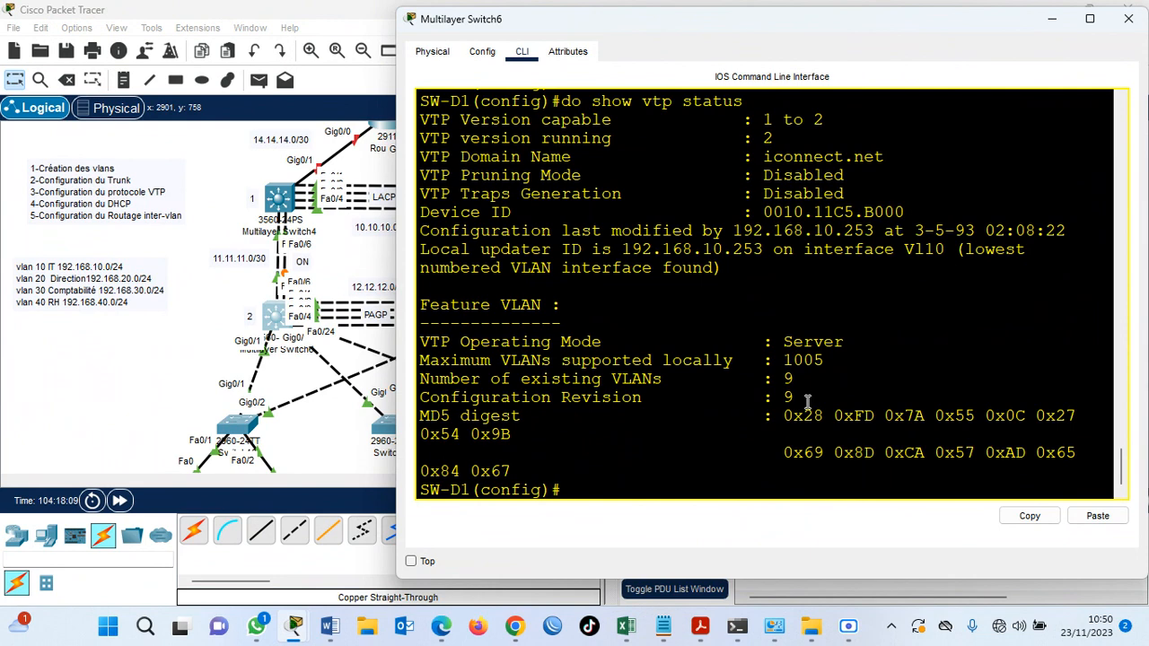
# Save SW-D1's configuration with do wr.
pyautogui.press('Return')
pyautogui.write('do wr')
pyautogui.press('Return')
pyautogui.press('Return')
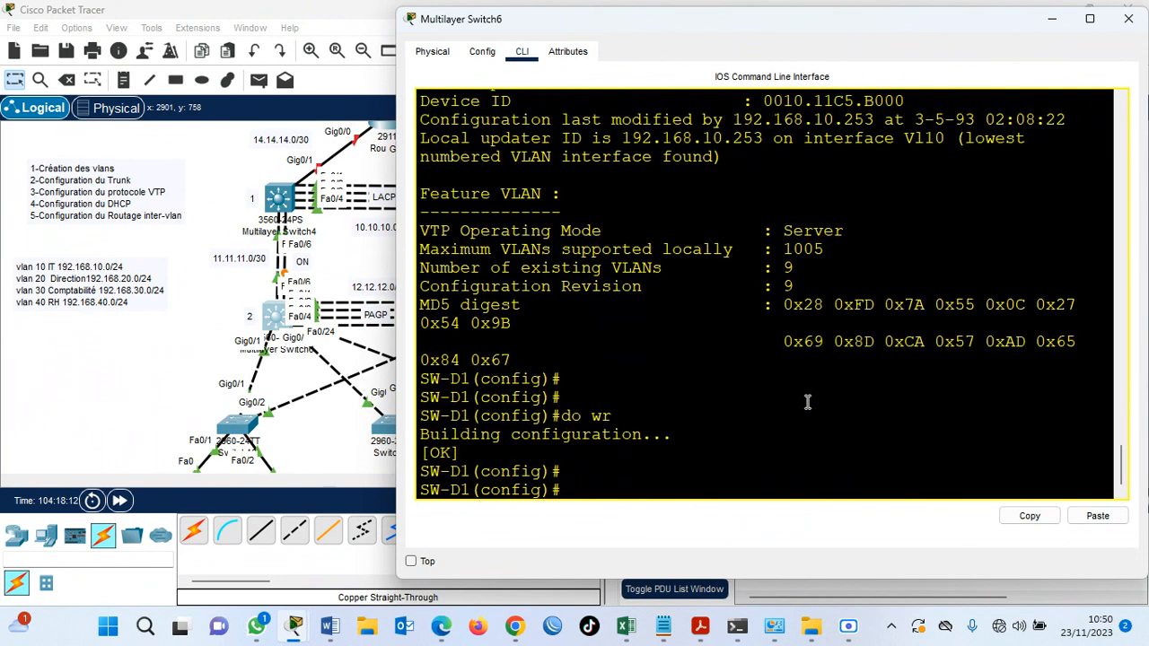
# Bring up the CLI of Multilayer Switch7 (SW-D2) and exit interface mode to global configuration mode.
pyautogui.click(216, 350)
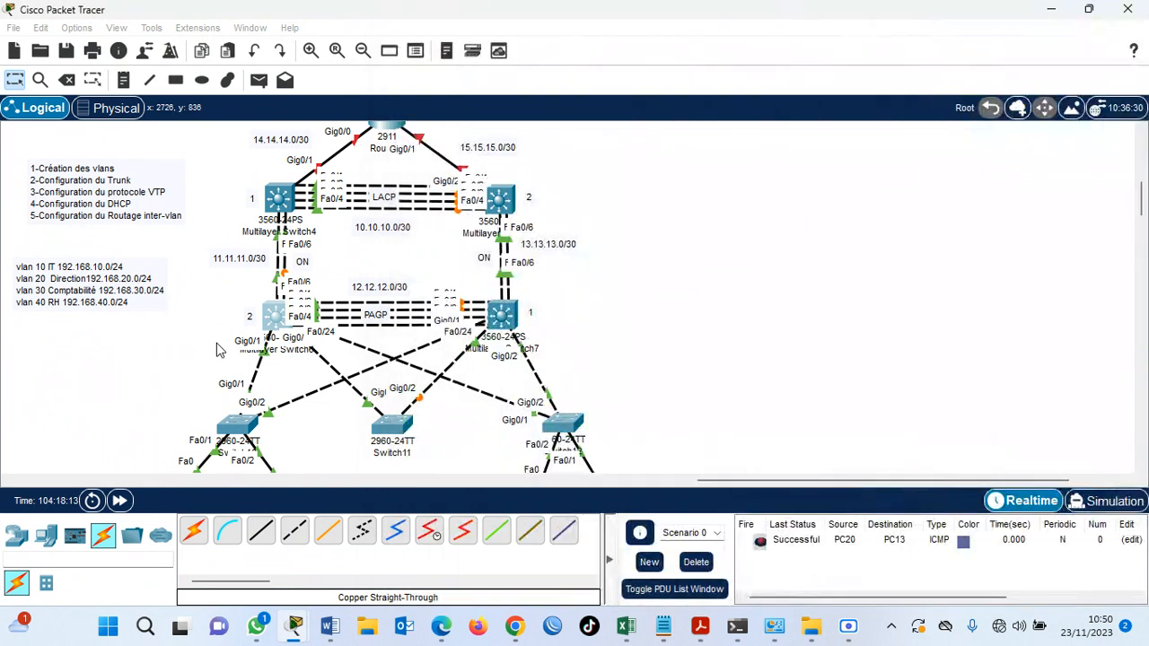
pyautogui.click(502, 314)
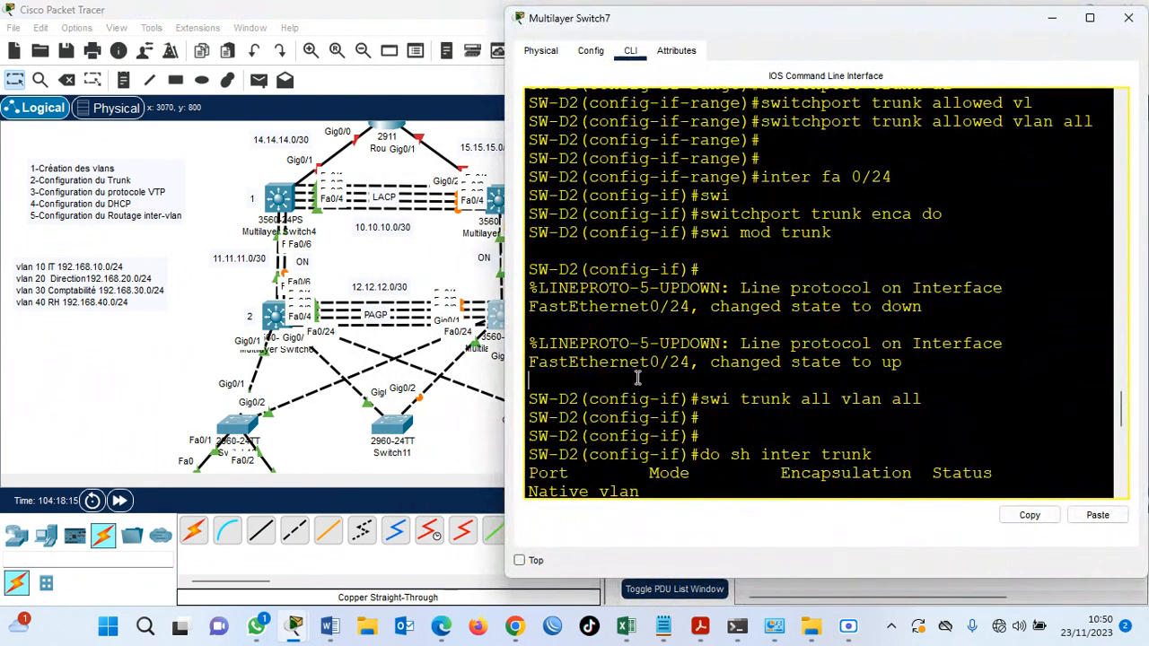
pyautogui.press('Return')
pyautogui.write('ex')
pyautogui.press('Return')
pyautogui.press('Return')
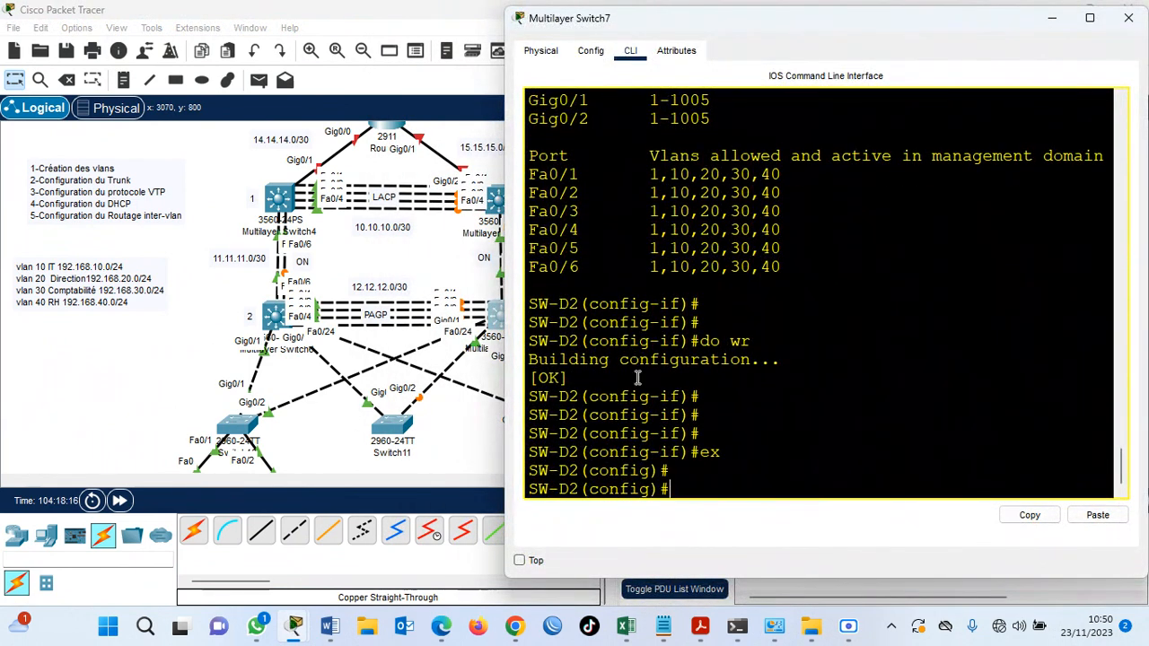
# Set SW-D2's VTP mode to server with vtp mode server.
pyautogui.press('Return')
pyautogui.write('vtp mode server')
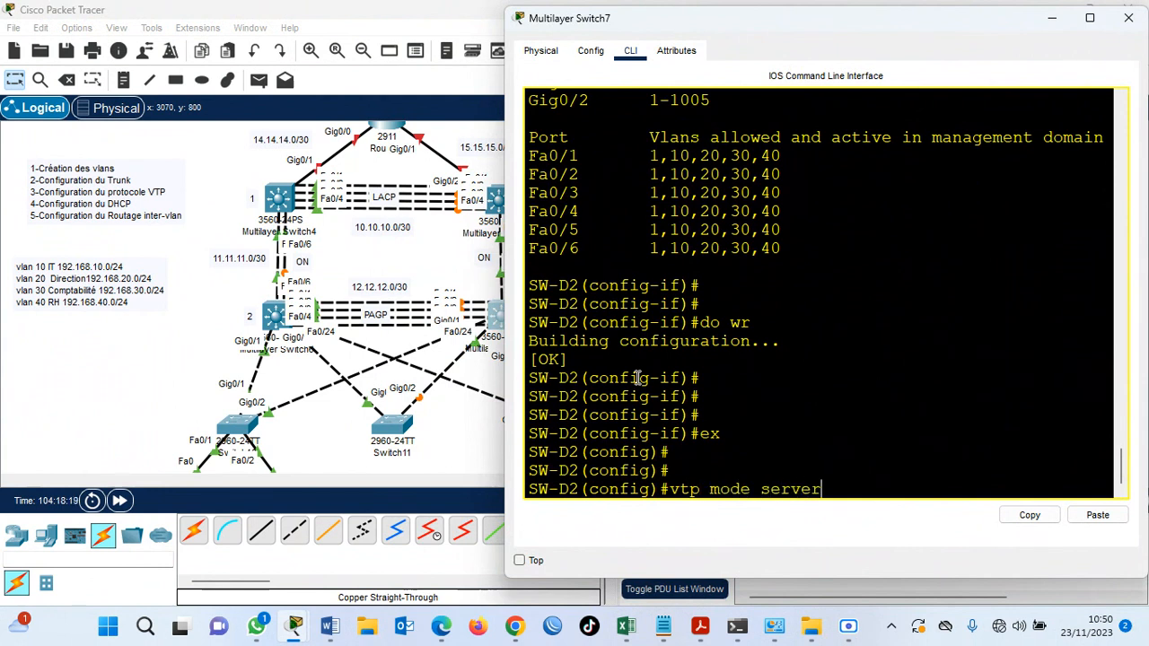
pyautogui.press('Return')
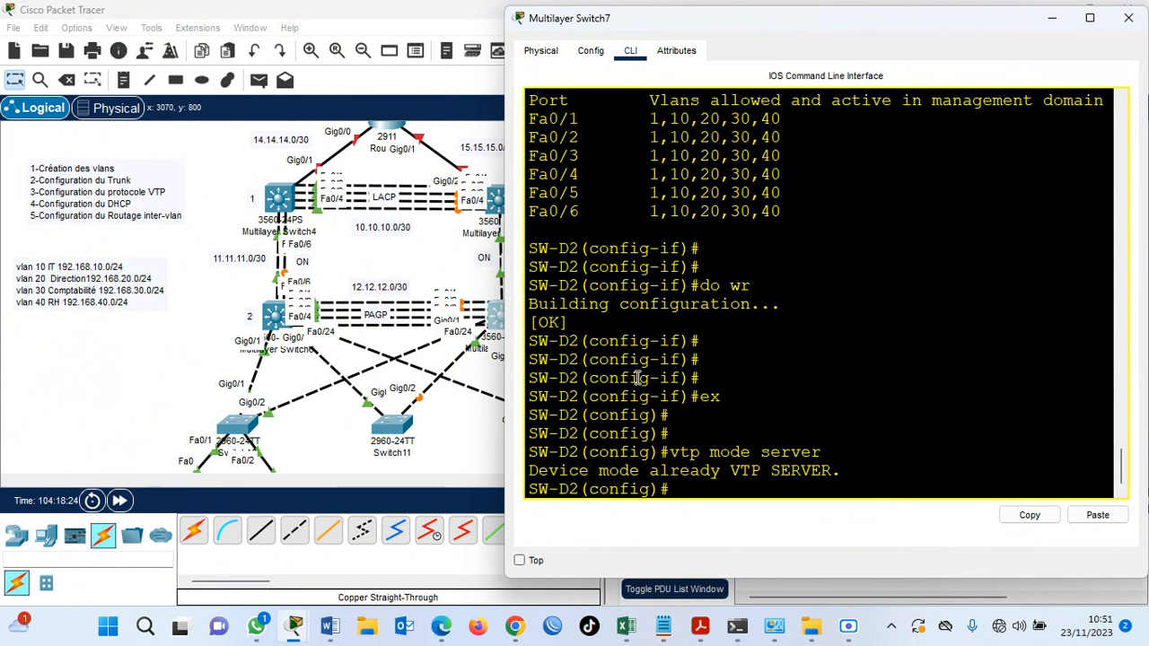
# Assign SW-D2 to the VTP domain iconnect.net.
pyautogui.write('vtp domain iconnect')
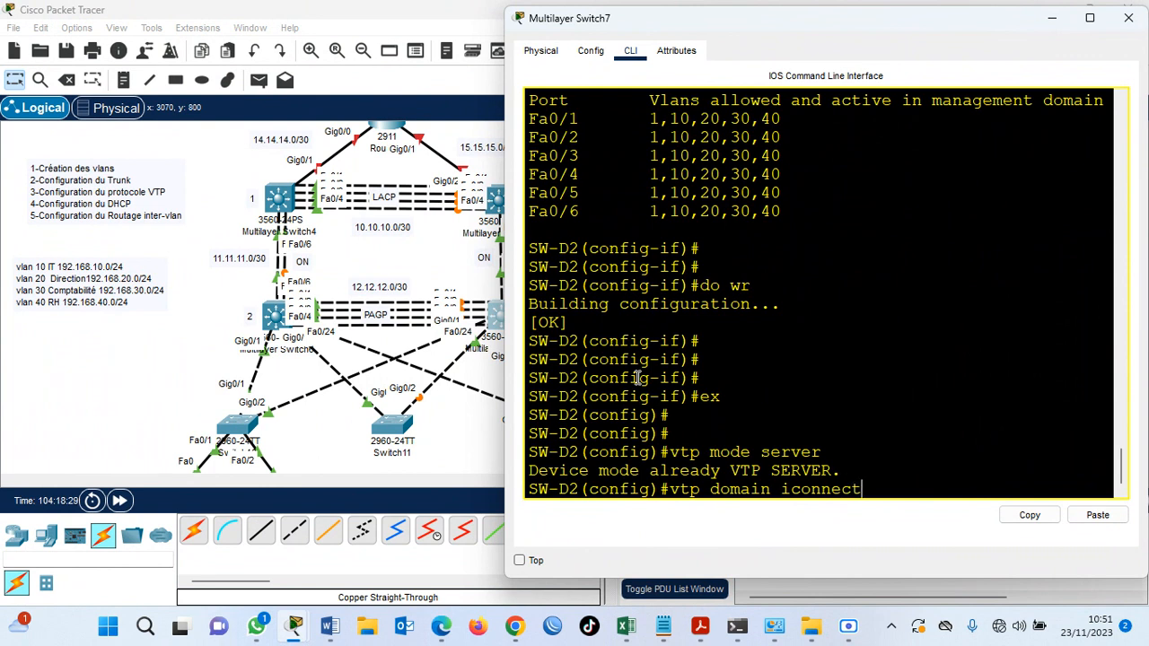
pyautogui.write('net')
pyautogui.press('Return')
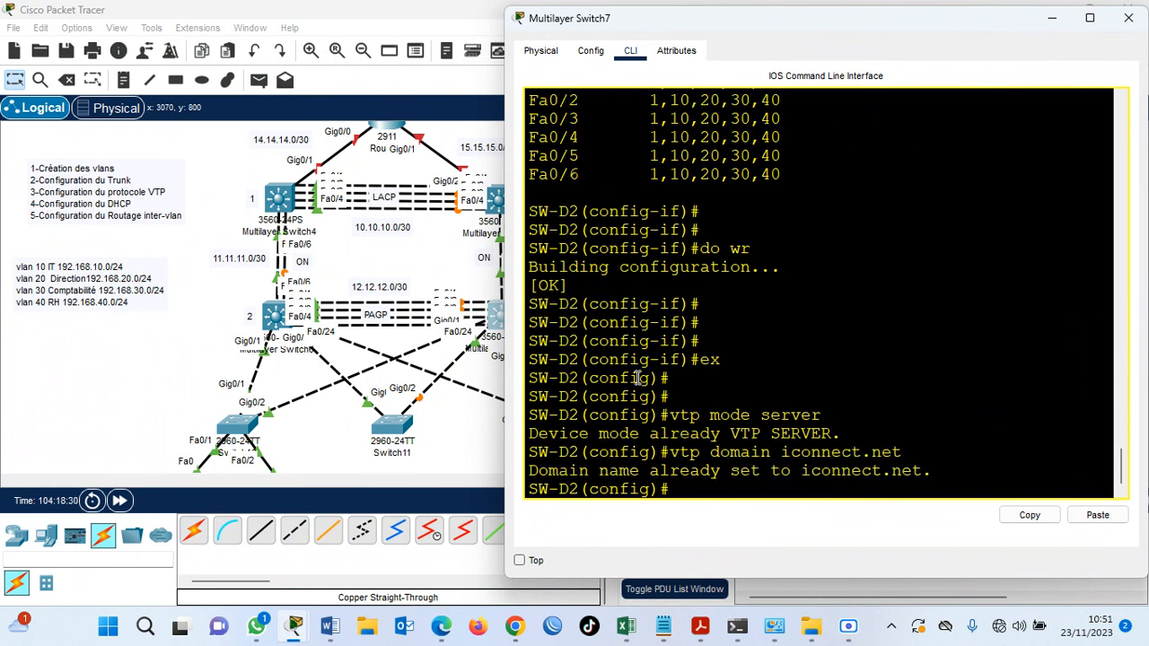
# Set the VTP password on SW-D2 and switch it to VTP version 2.
pyautogui.write('vtp pass cisco')
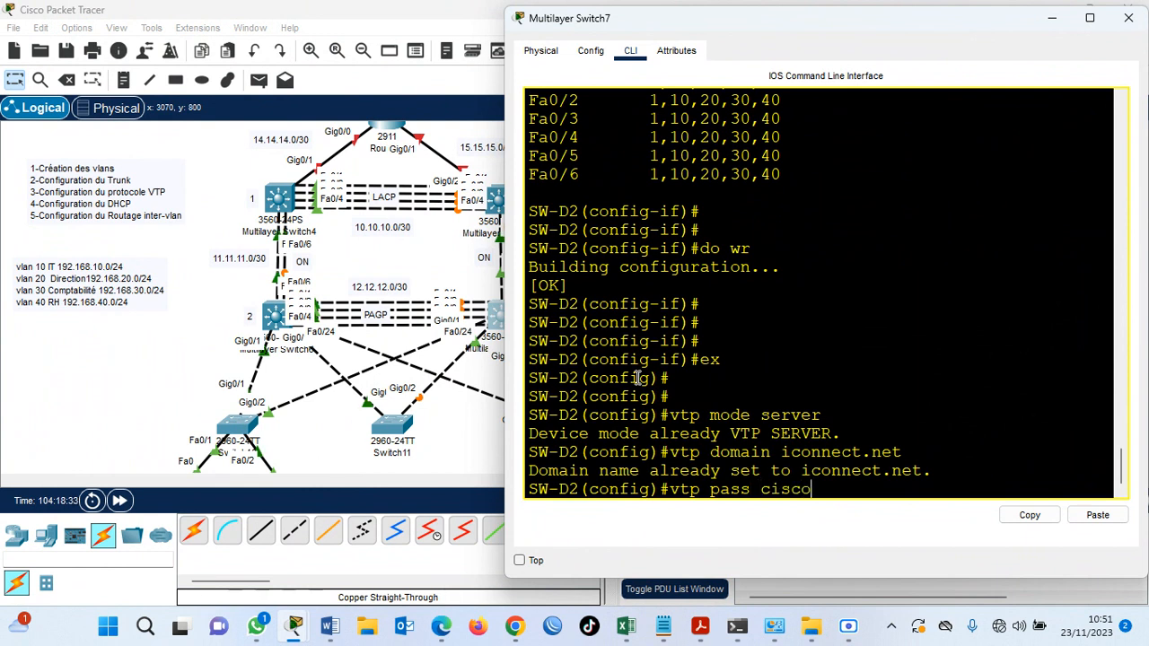
pyautogui.press('Return')
pyautogui.write('vtp v')
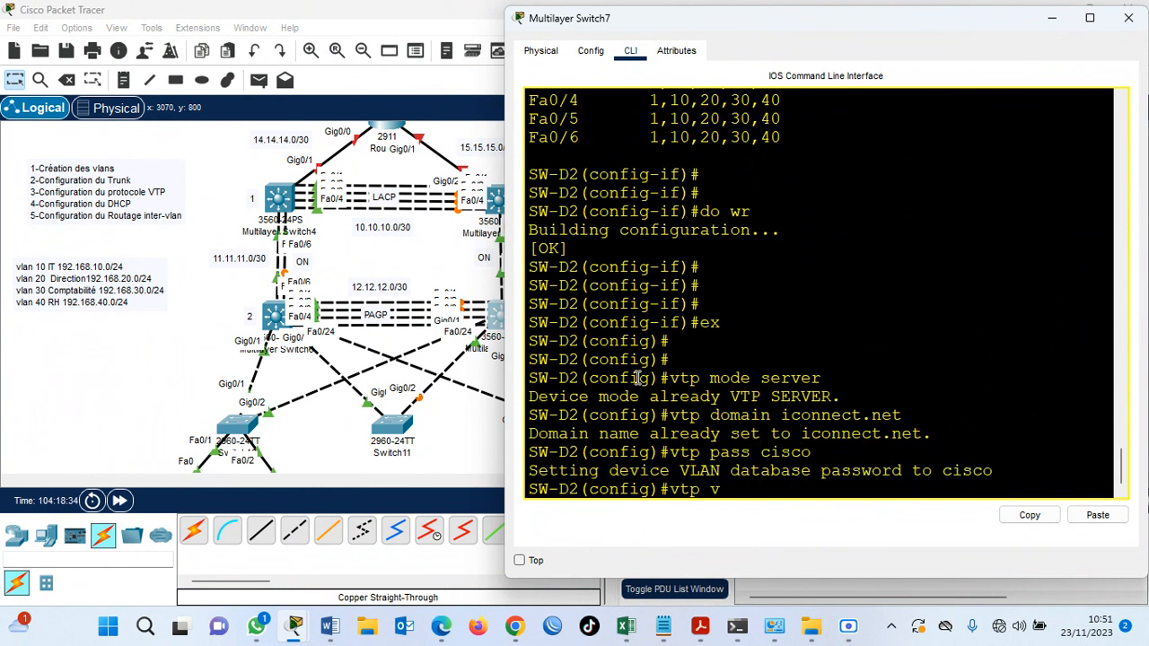
pyautogui.write('ersion 2')
pyautogui.press('Return')
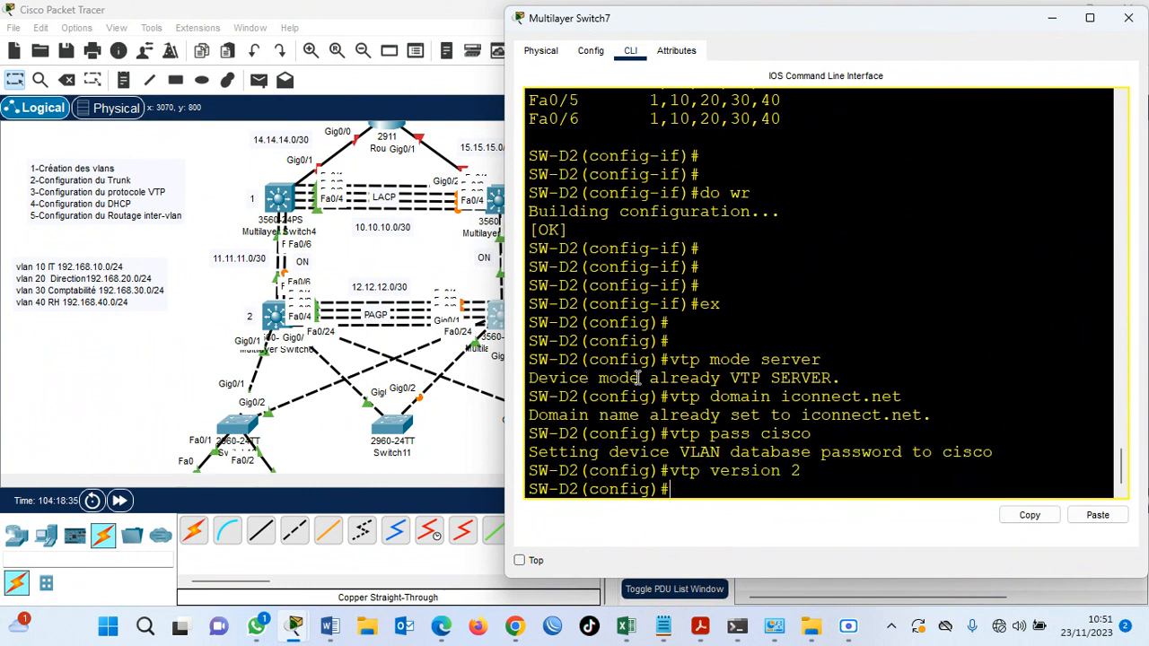
pyautogui.press('Return')
# Display SW-D2's VTP status to check its domain, version and operating mode.
pyautogui.write('do sh')
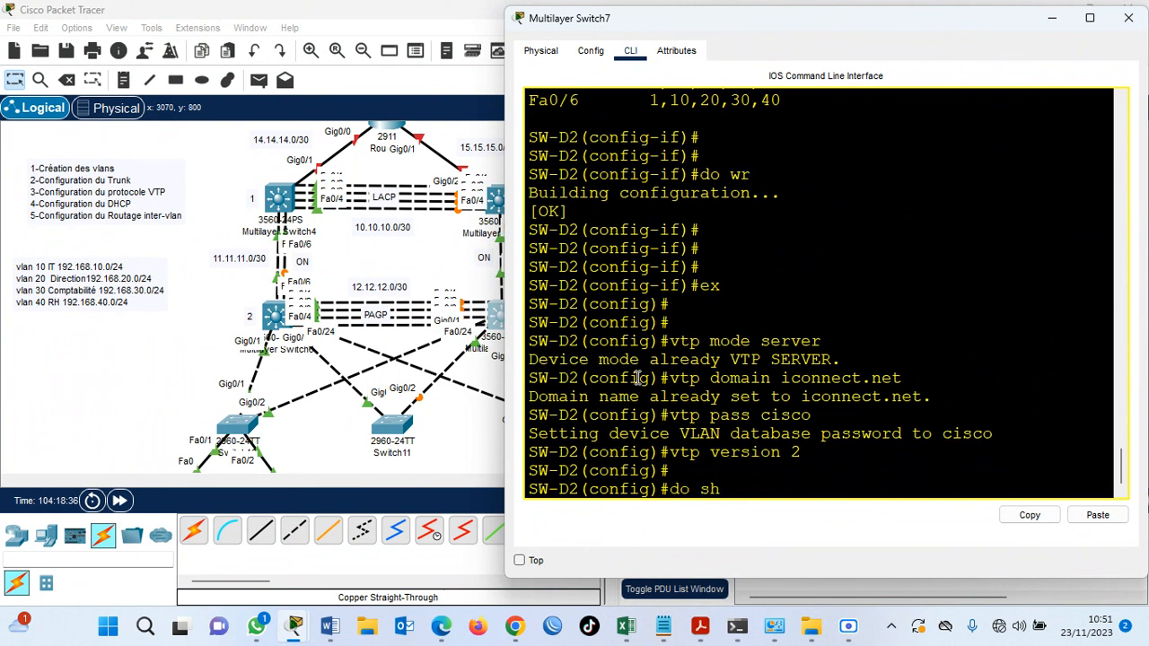
pyautogui.write(' vtp st')
pyautogui.press('Return')
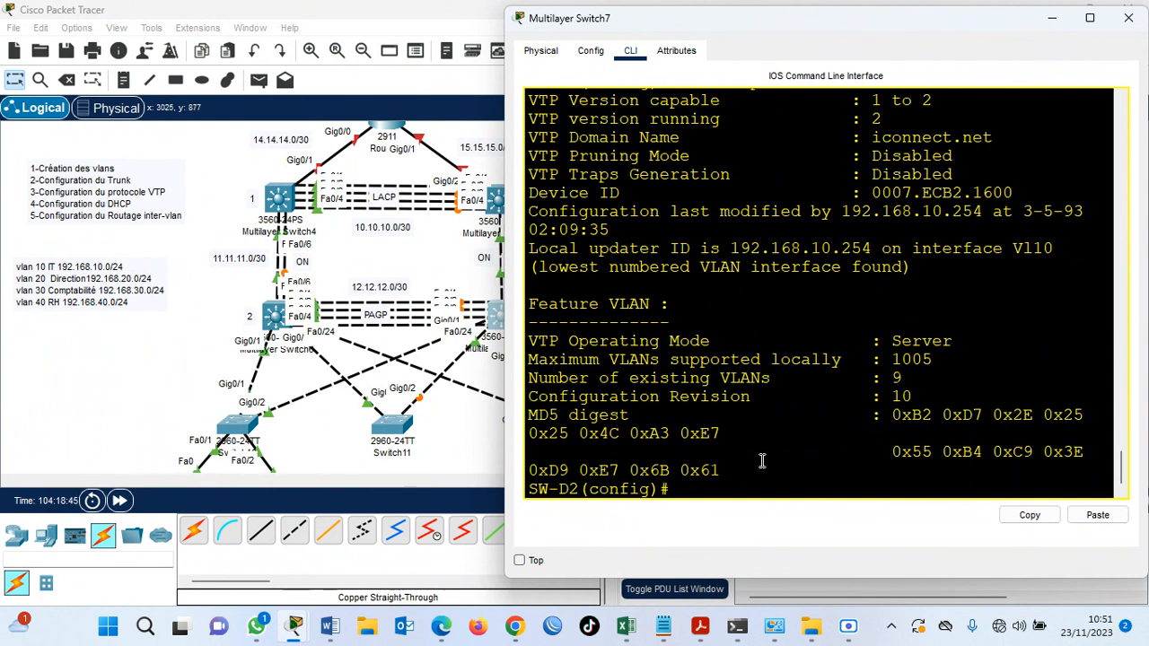
# List SW-D2's VLANs with do sh vlan brie and maximize the window to read the port assignments.
pyautogui.write('dos')
pyautogui.press('BackSpace')
pyautogui.write('sh vlan brief')
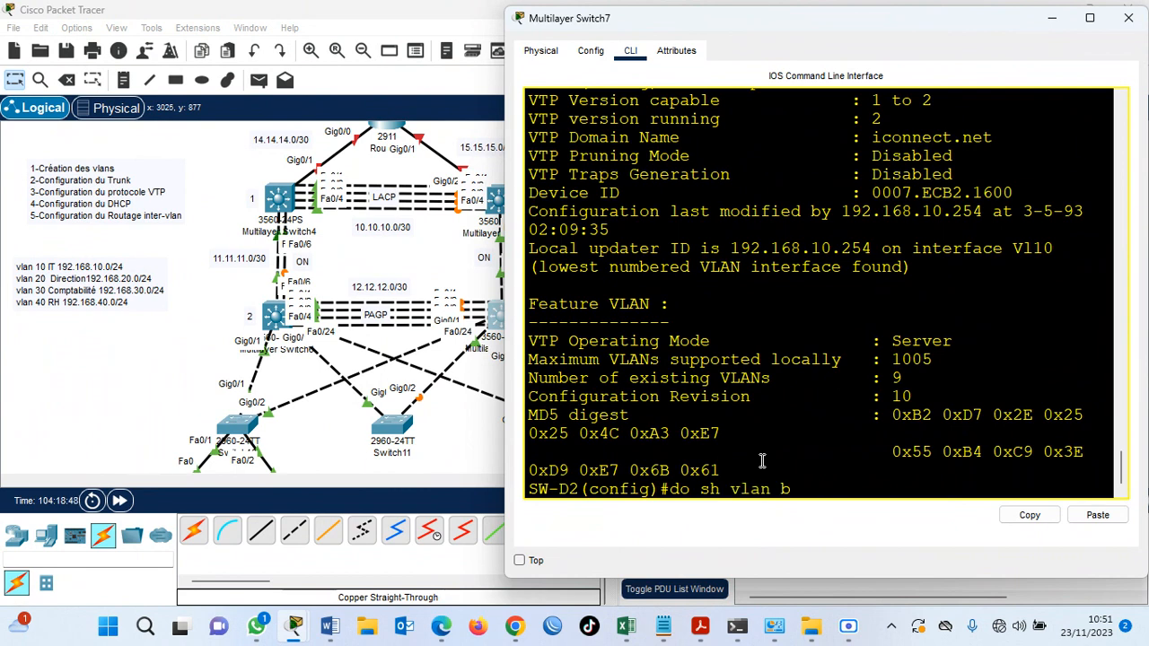
pyautogui.press('Return')
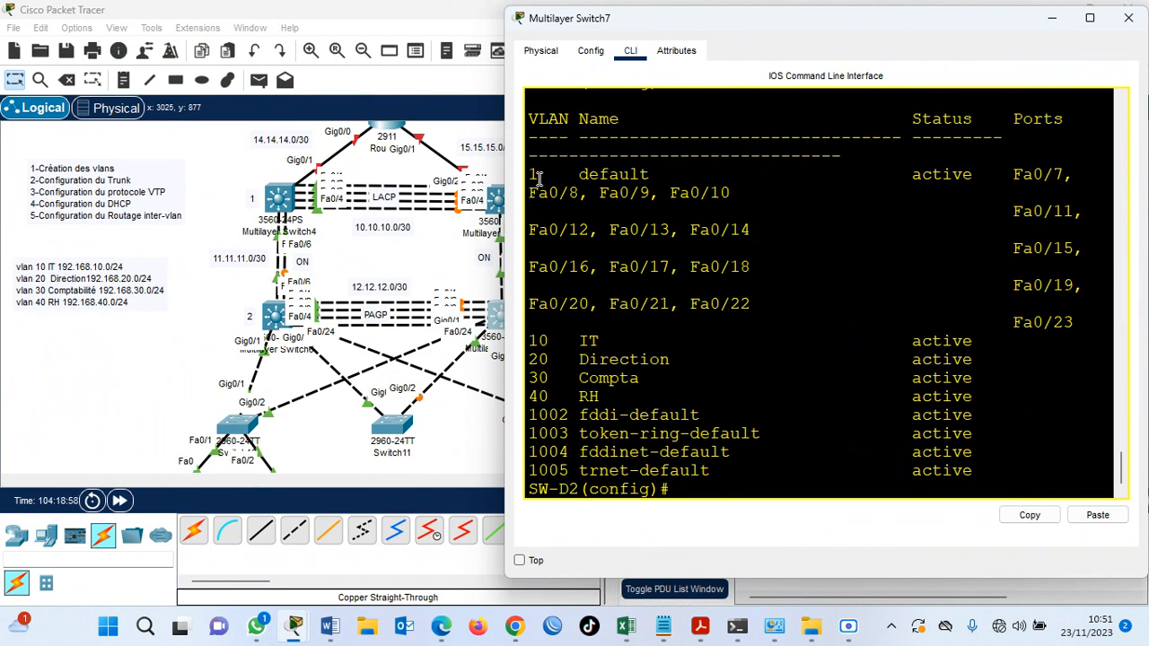
pyautogui.press('super+Up')
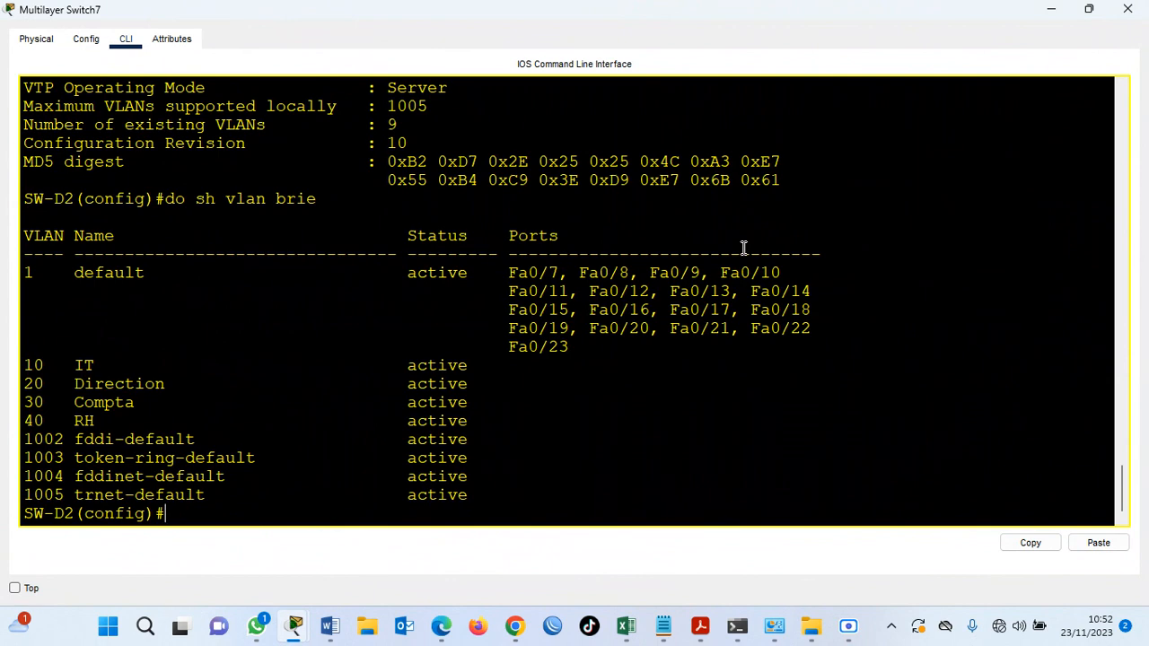
# Save SW-D2's configuration with do wr and minimize its window.
pyautogui.press('Return')
pyautogui.press('Return')
pyautogui.write('do')
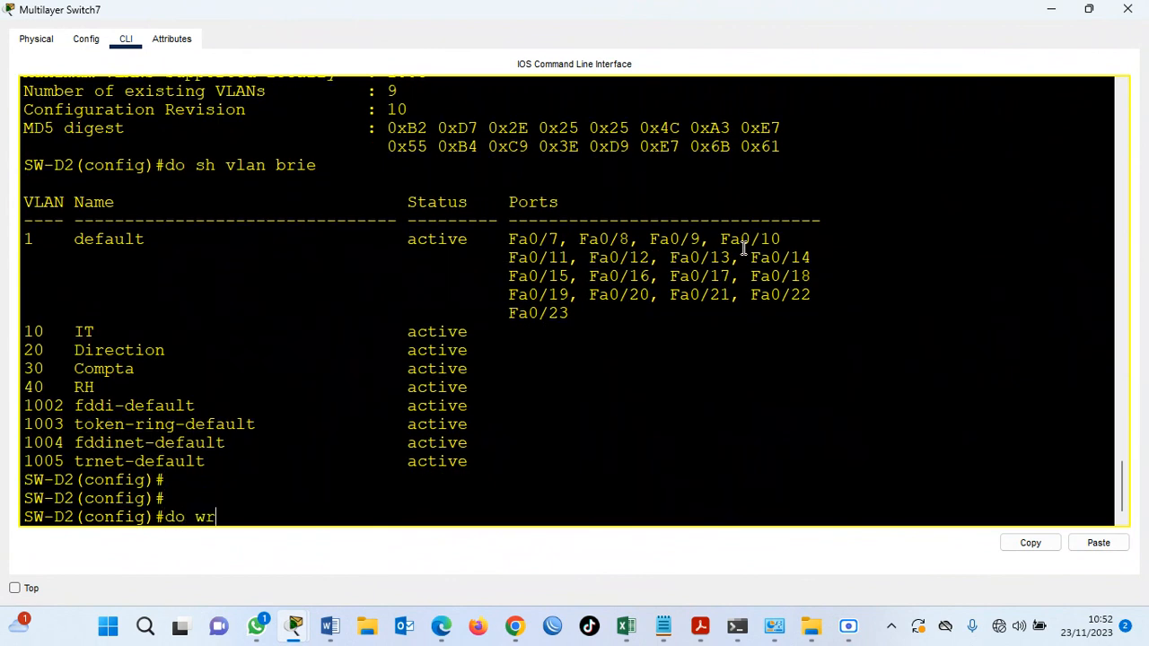
pyautogui.write(' wr')
pyautogui.press('Return')
pyautogui.press('Return')
pyautogui.click(1050, 9)
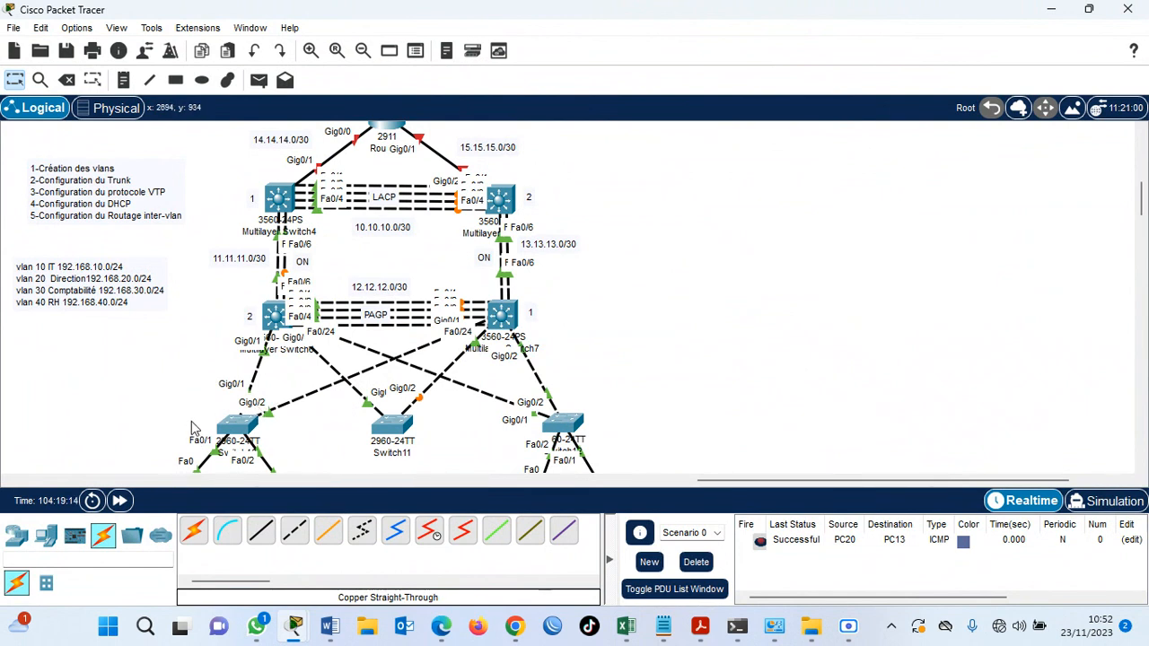
# Open the CLI of Switch10, the access switch below Multilayer Switch6, and move its window clear of the topology.
pyautogui.scroll(-2, 1144, 205)
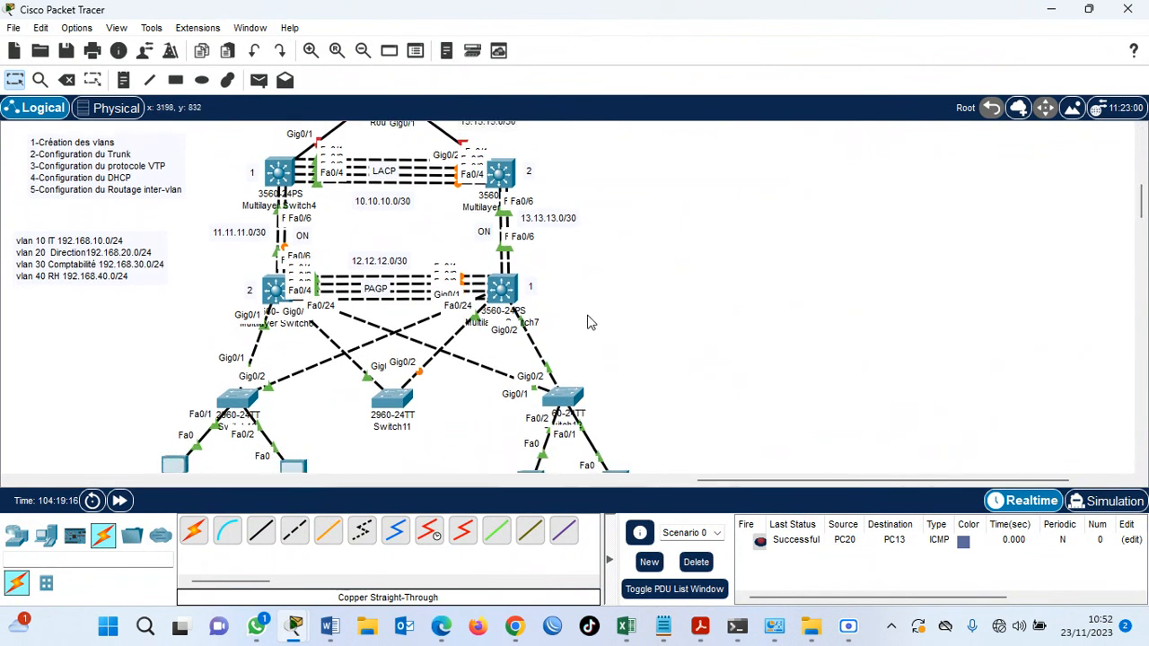
pyautogui.click(232, 412)
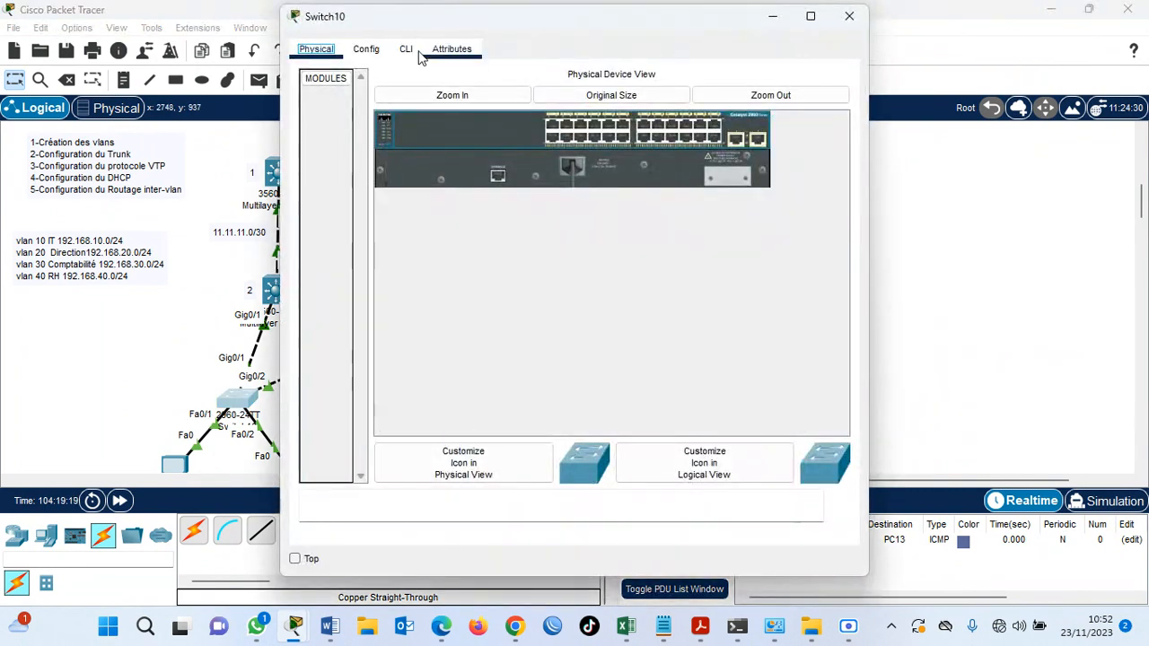
pyautogui.click(408, 49)
pyautogui.moveTo(515, 28); pyautogui.dragTo(703, 33)
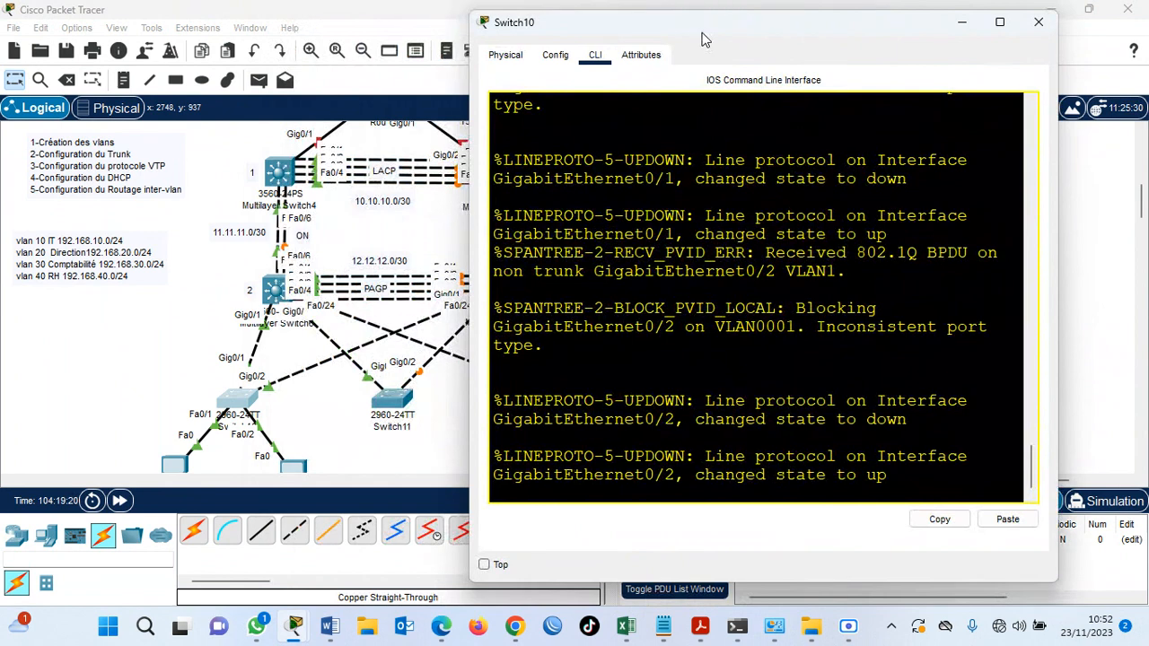
# Enter privileged mode and global configuration mode on Switch10 with en and conf t.
pyautogui.press('Return')
pyautogui.press('Return')
pyautogui.press('Return')
pyautogui.press('Return')
pyautogui.write('en')
pyautogui.press('Return')
pyautogui.press('Return')
pyautogui.press('Return')
pyautogui.write('conf t')
pyautogui.press('Return')
pyautogui.press('Return')
pyautogui.press('Return')
# Disable DNS lookup on Switch10 with no ip domain lookup.
pyautogui.write('n')
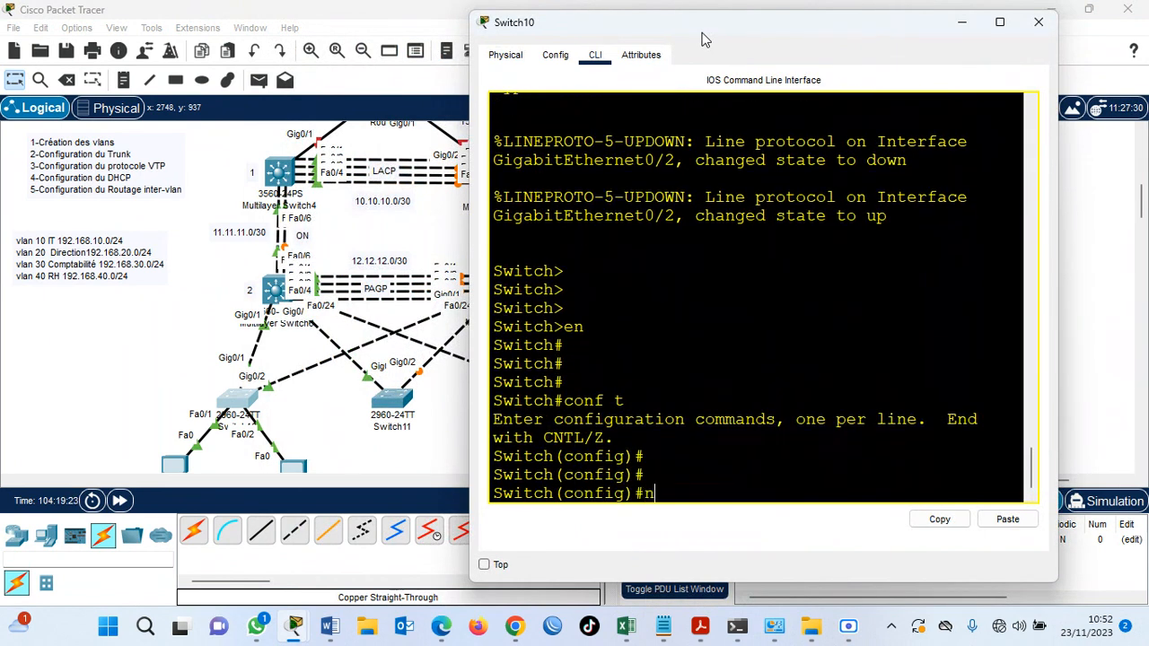
pyautogui.write('o ip domain lo')
pyautogui.press('Tab')
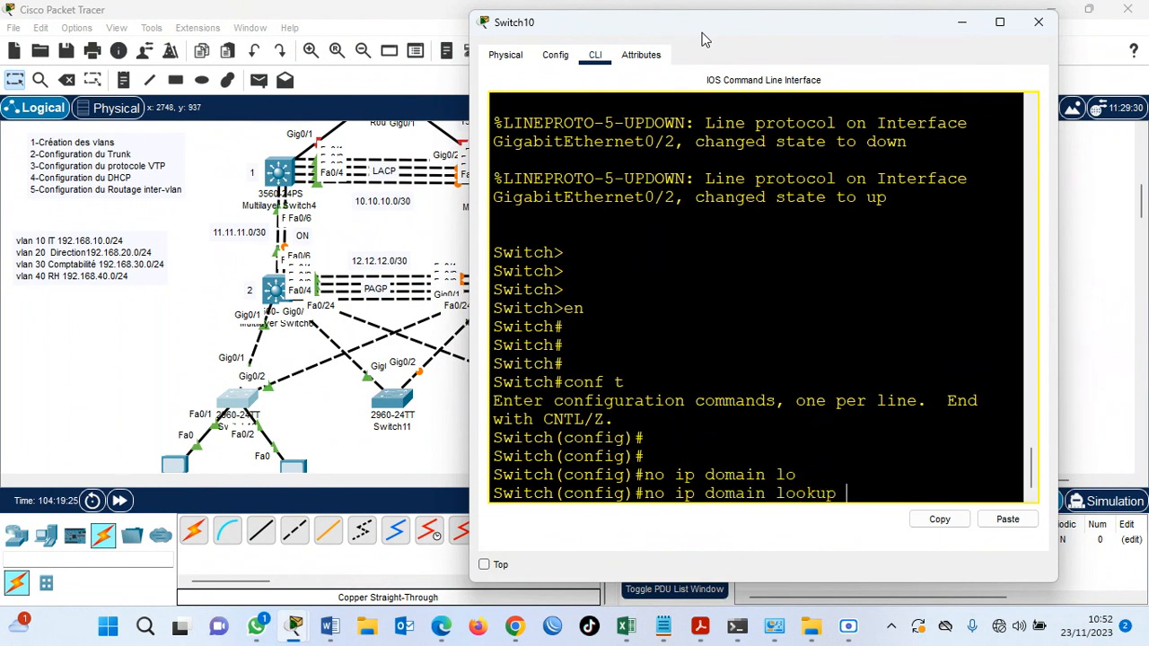
pyautogui.press('Return')
pyautogui.press('Return')
# Set the access switch's hostname to SA1.
pyautogui.write('hos')
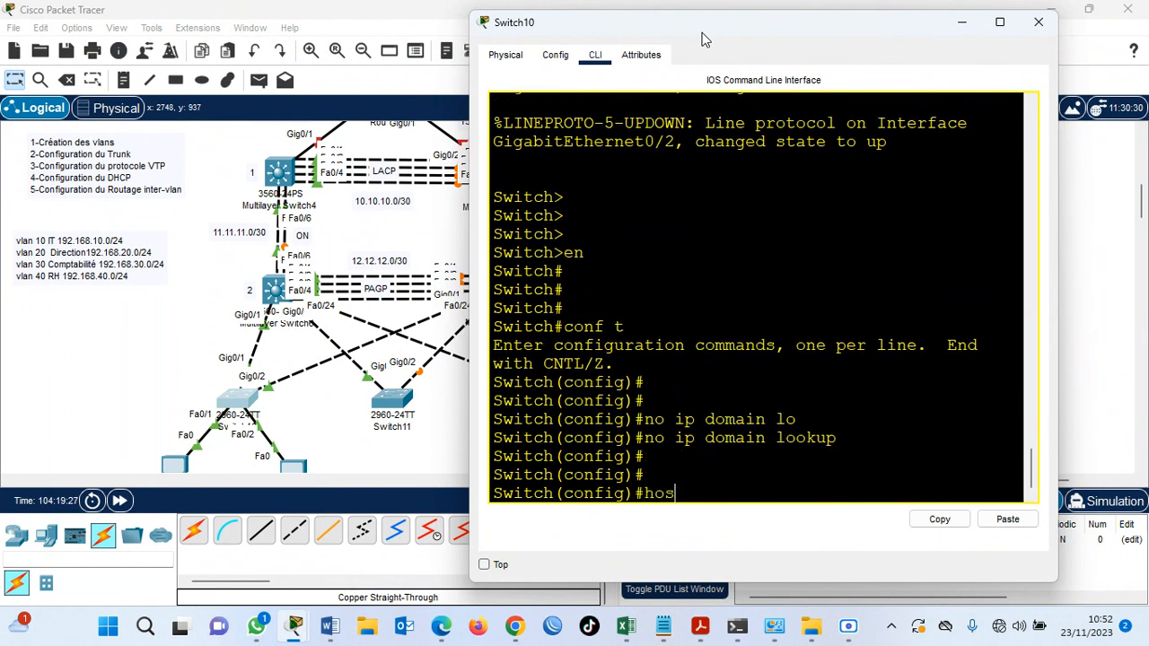
pyautogui.press('Tab')
pyautogui.write('SA')
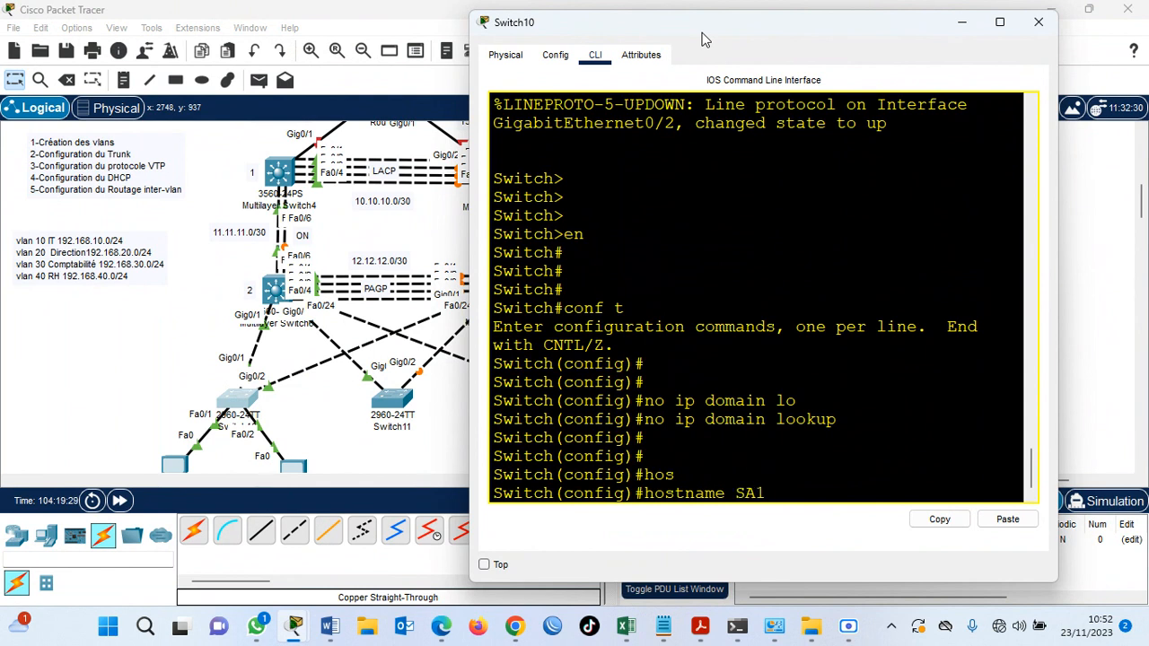
pyautogui.write('1')
pyautogui.press('Return')
pyautogui.press('Return')
pyautogui.press('Return')
pyautogui.press('Return')
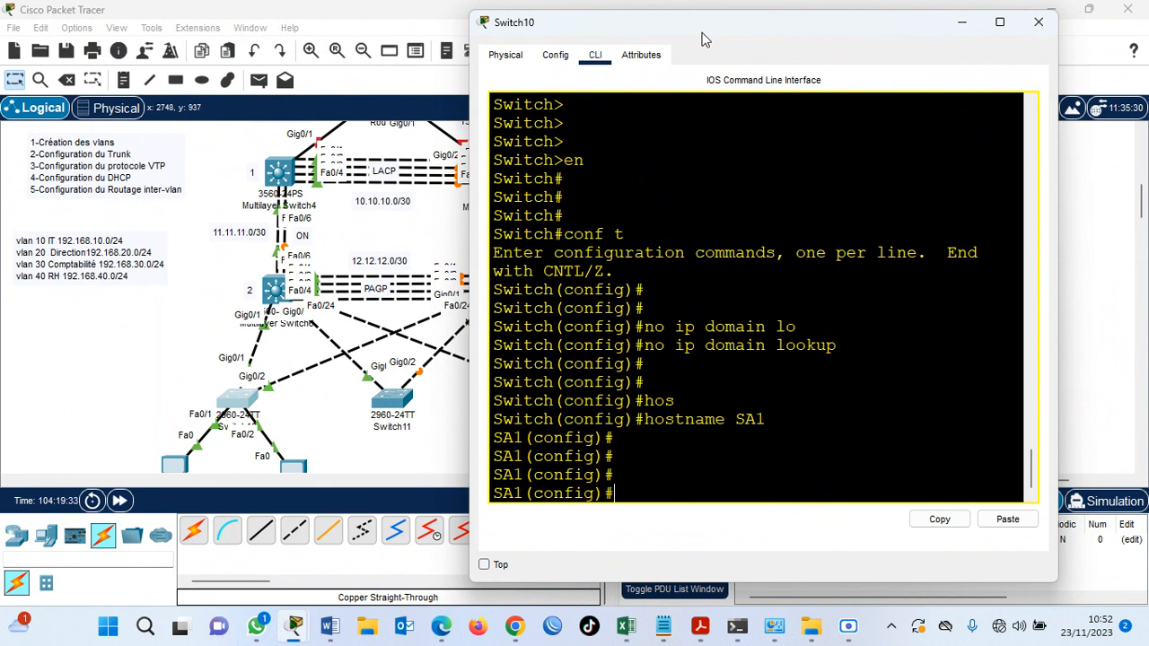
# Put SA1 in VTP client mode and set its VTP password.
pyautogui.write('vtp mode client')
pyautogui.press('Return')
pyautogui.write('vtp pass cisco')
pyautogui.press('Return')
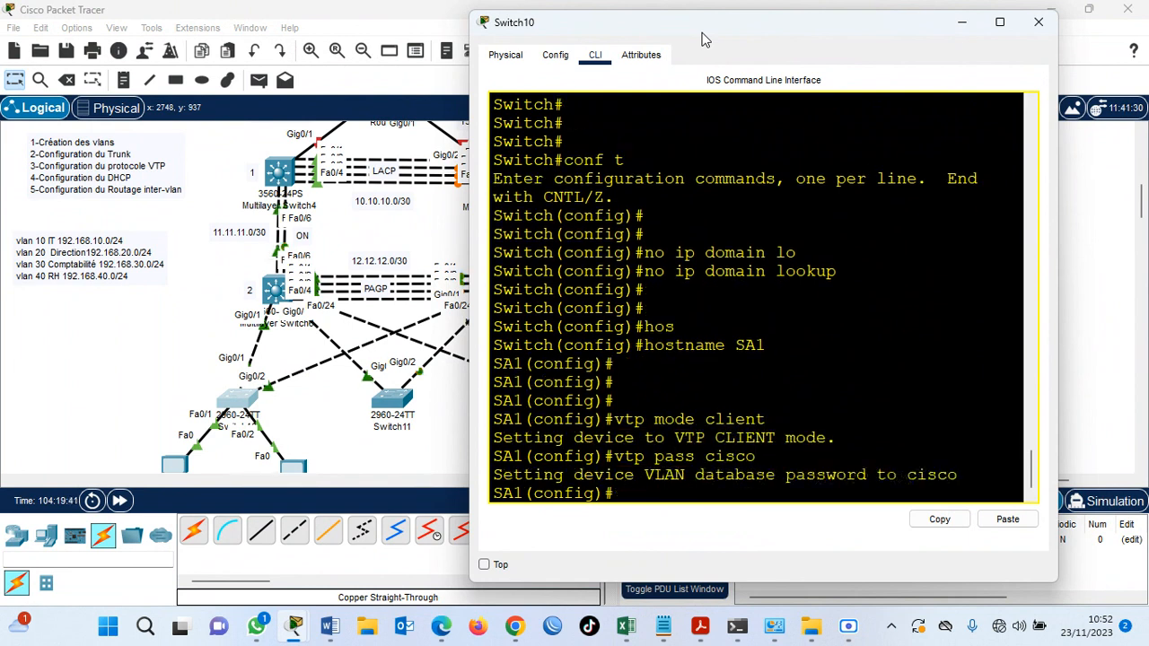
# Set SA1's VTP domain to iconnect.net with vtp domain.
pyautogui.write('vtp domain iconnect')
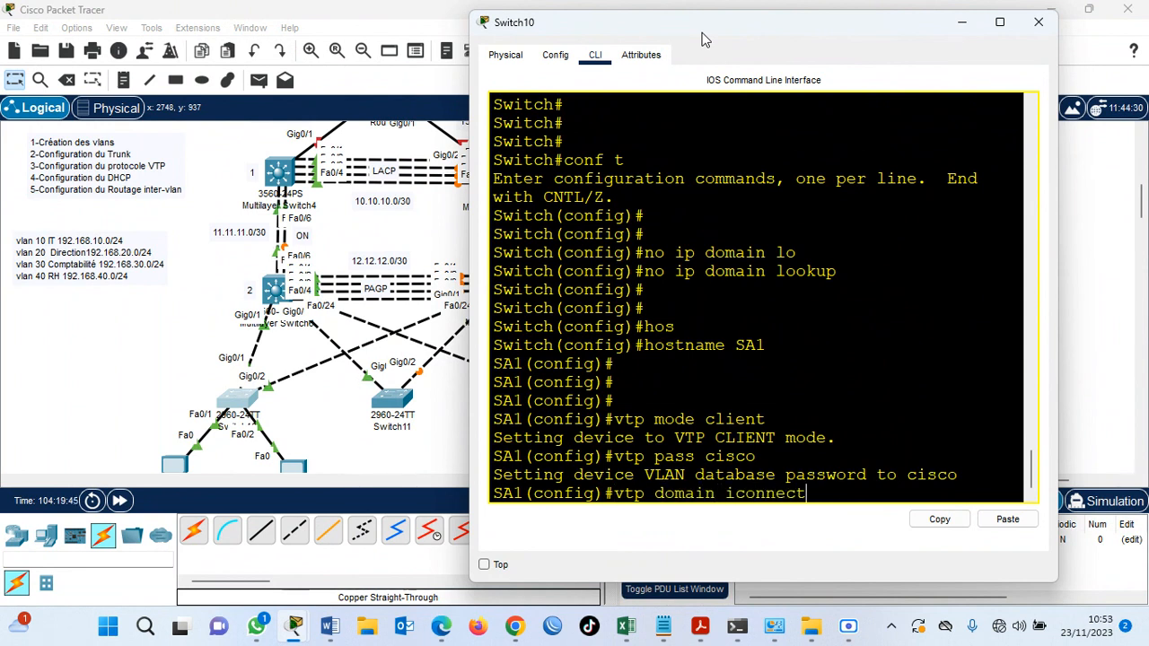
pyautogui.write('.net')
pyautogui.press('Return')
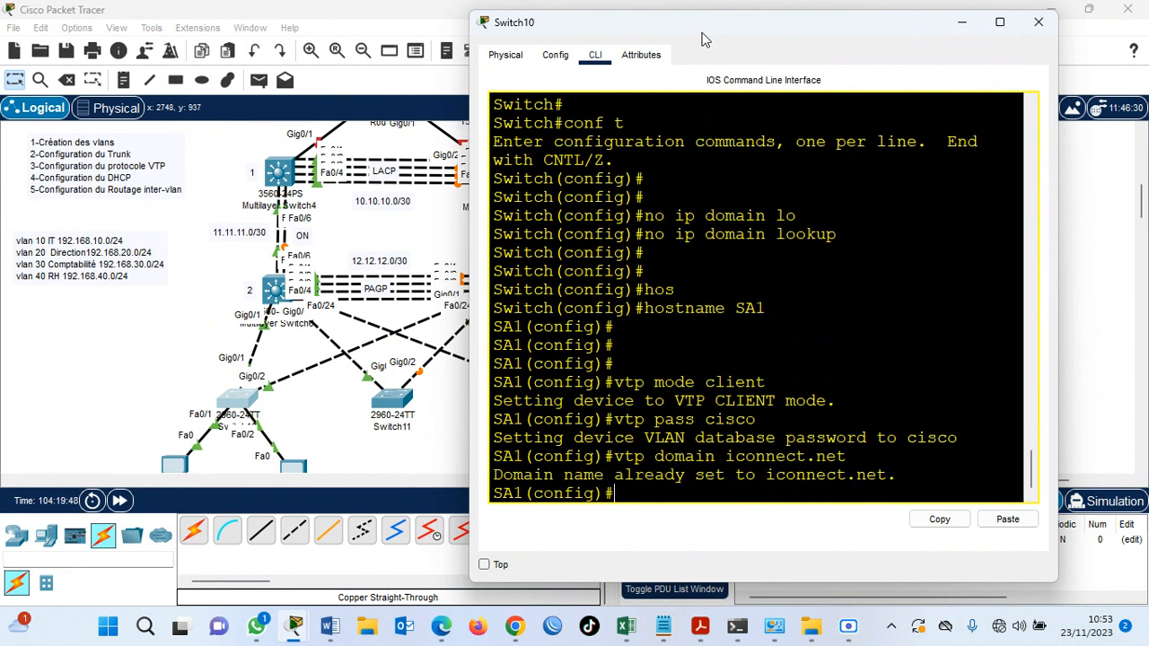
# Try to set the VTP version to 2 on SA1.
pyautogui.write('vtp version 2')
pyautogui.press('Return')
pyautogui.press('Return')
pyautogui.press('Return')
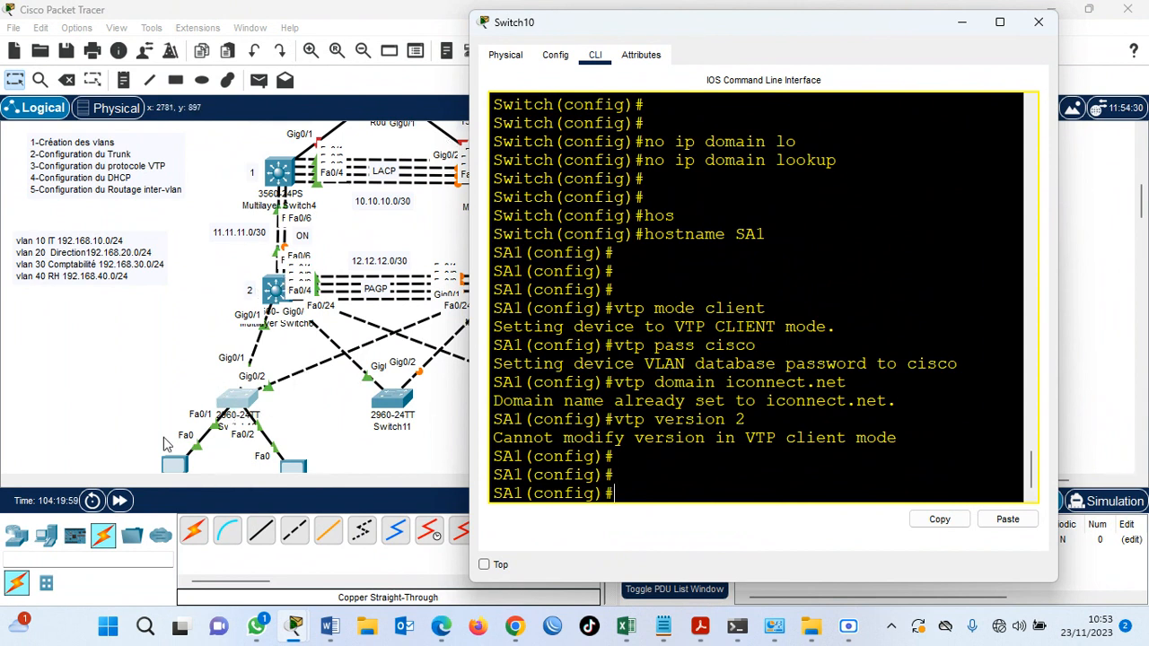
# Check SA1's VTP status with do sh vtp st, looking at the number of existing VLANs.
pyautogui.write('do sh vt')
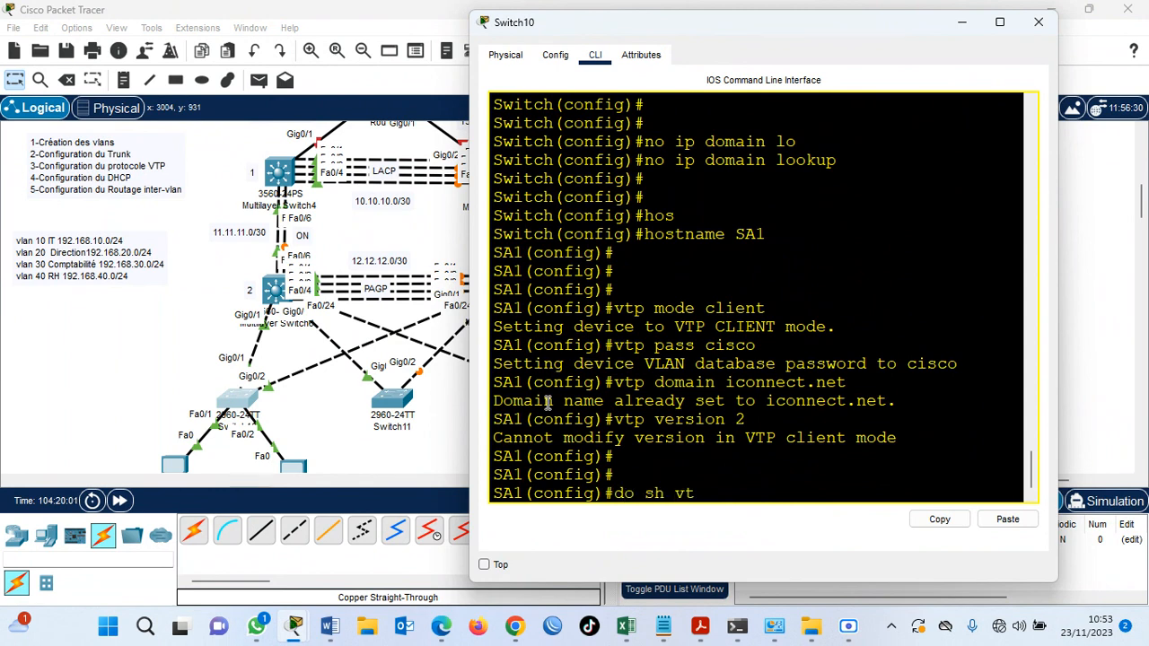
pyautogui.write('p st')
pyautogui.press('Return')
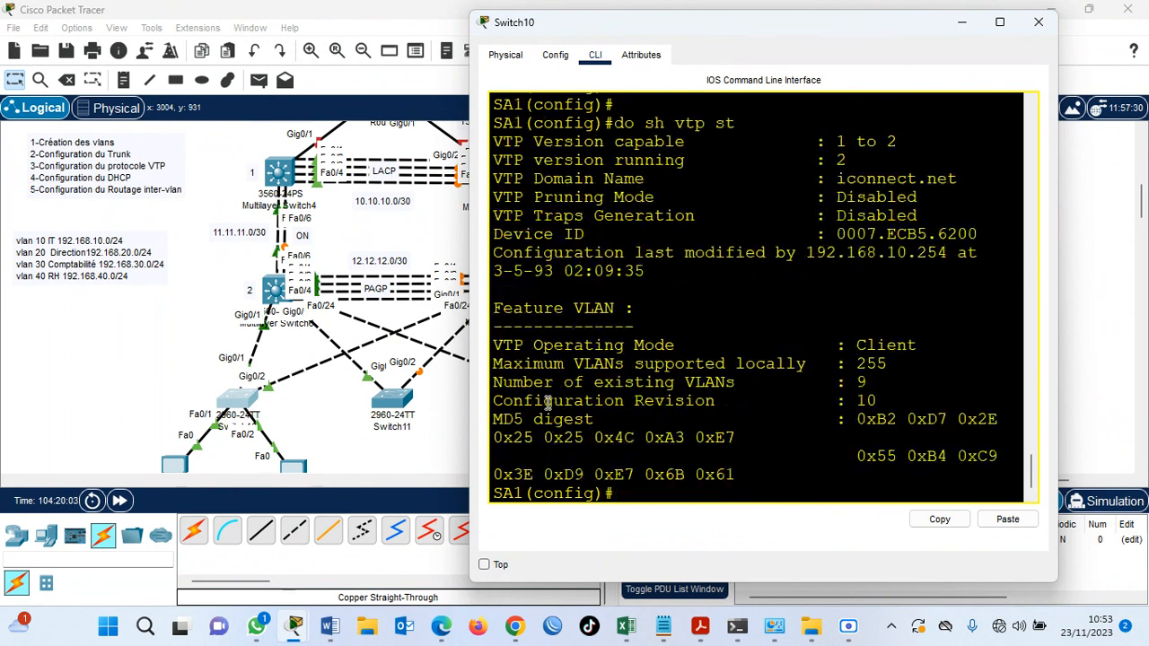
pyautogui.doubleClick(859, 381)
pyautogui.press('Return')
pyautogui.press('Return')
pyautogui.press('Return')
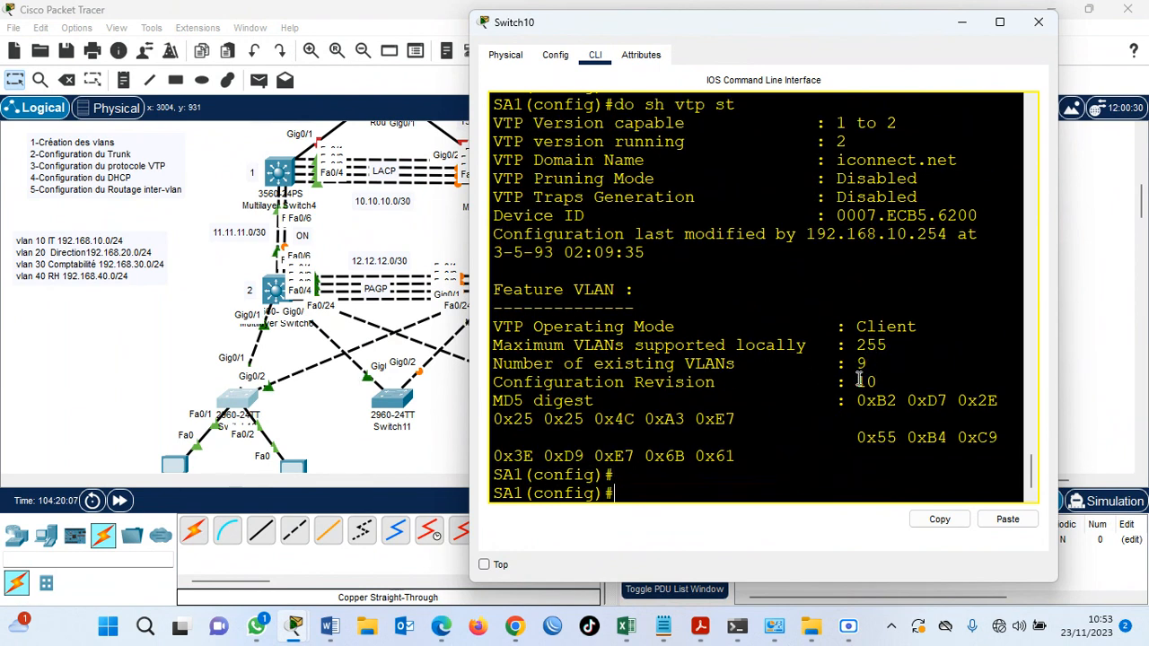
# List SA1's VLANs with do show vlan brief and maximize its window to read the table.
pyautogui.write('dos h')
pyautogui.press('BackSpace')
pyautogui.press('BackSpace')
pyautogui.press('BackSpace')
pyautogui.write('show vlan')
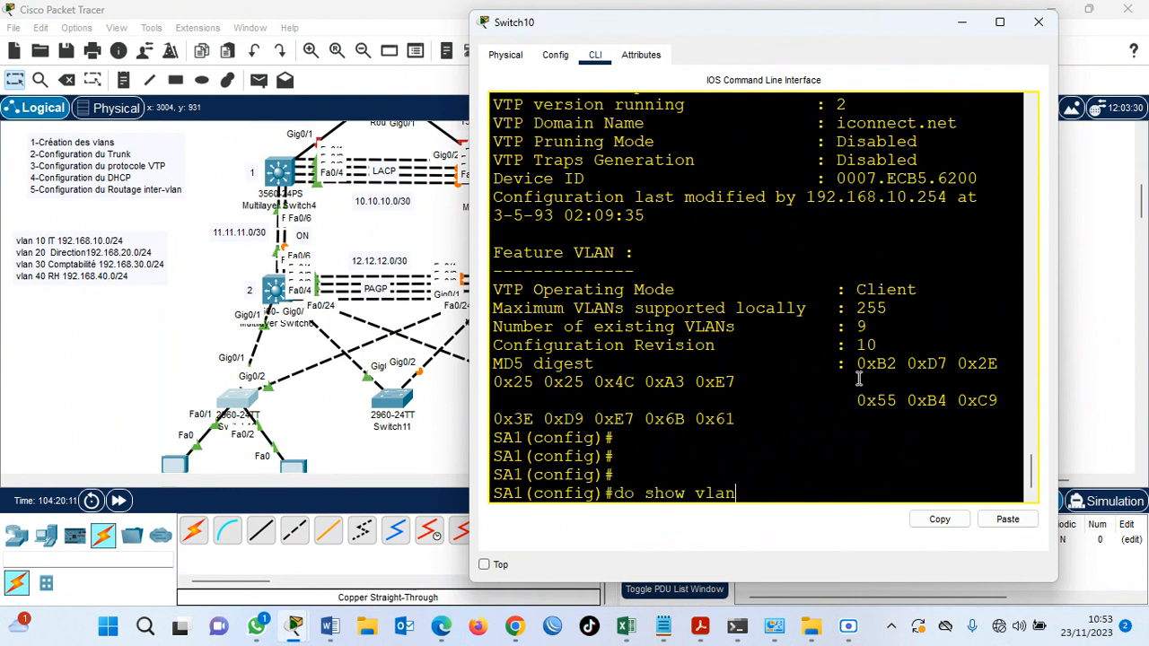
pyautogui.write(' brief')
pyautogui.press('Return')
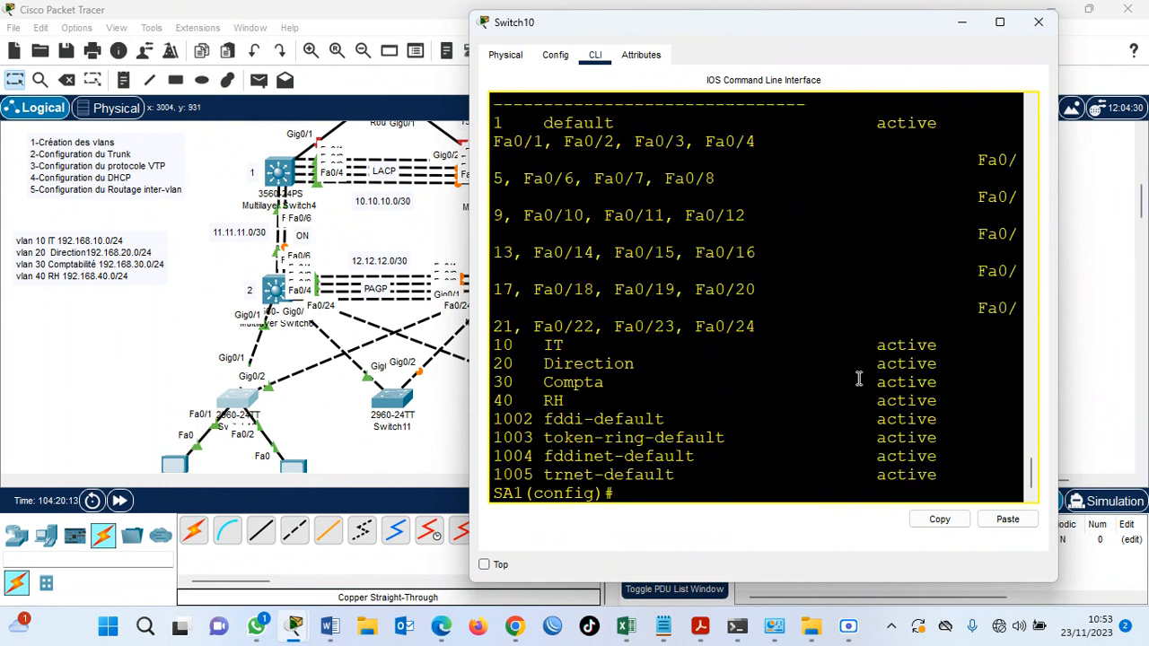
pyautogui.click(1000, 22)
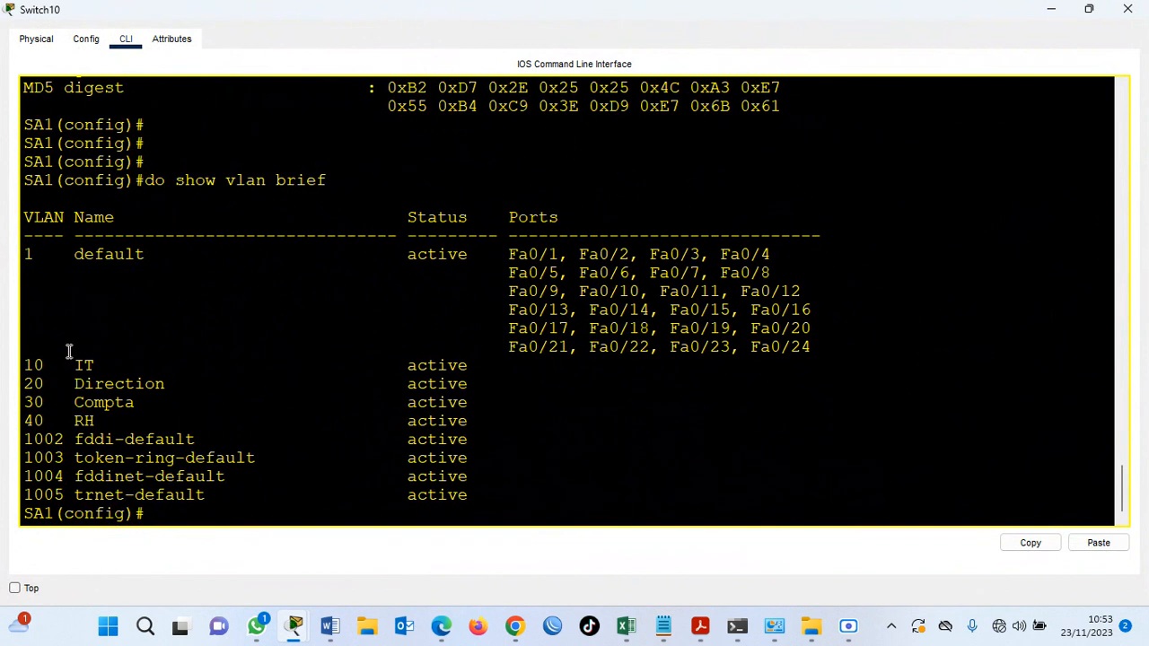
pyautogui.press('Return')
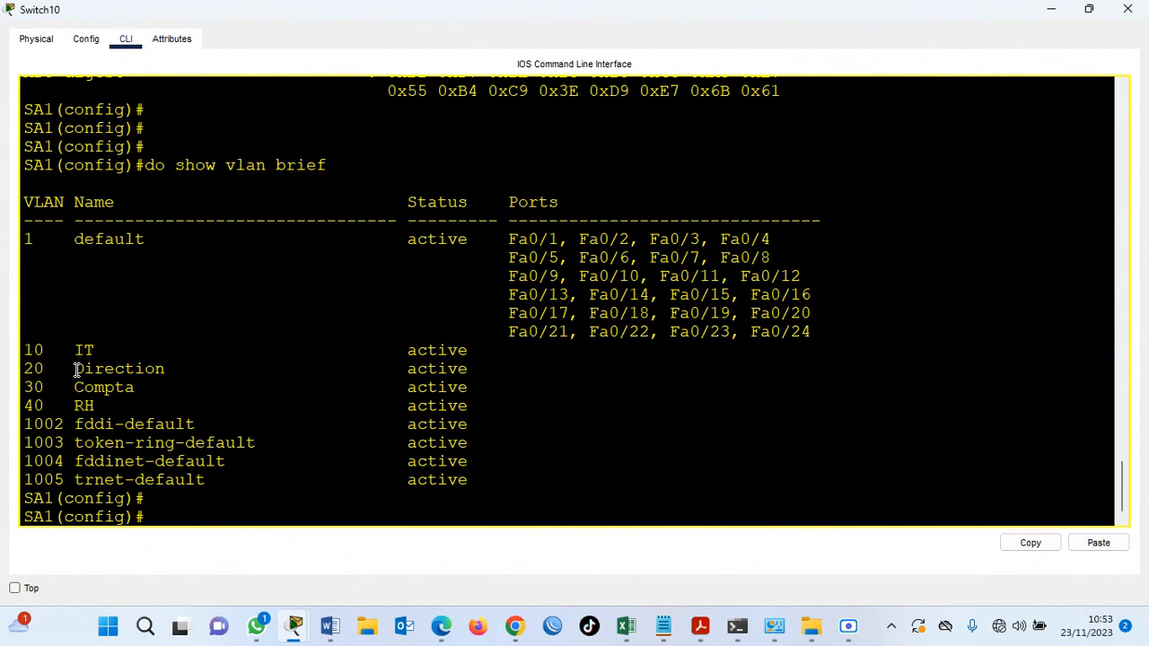
# Try to create VLAN 100 directly on SA1, and minimize its window.
pyautogui.write('100')
pyautogui.press('Return')
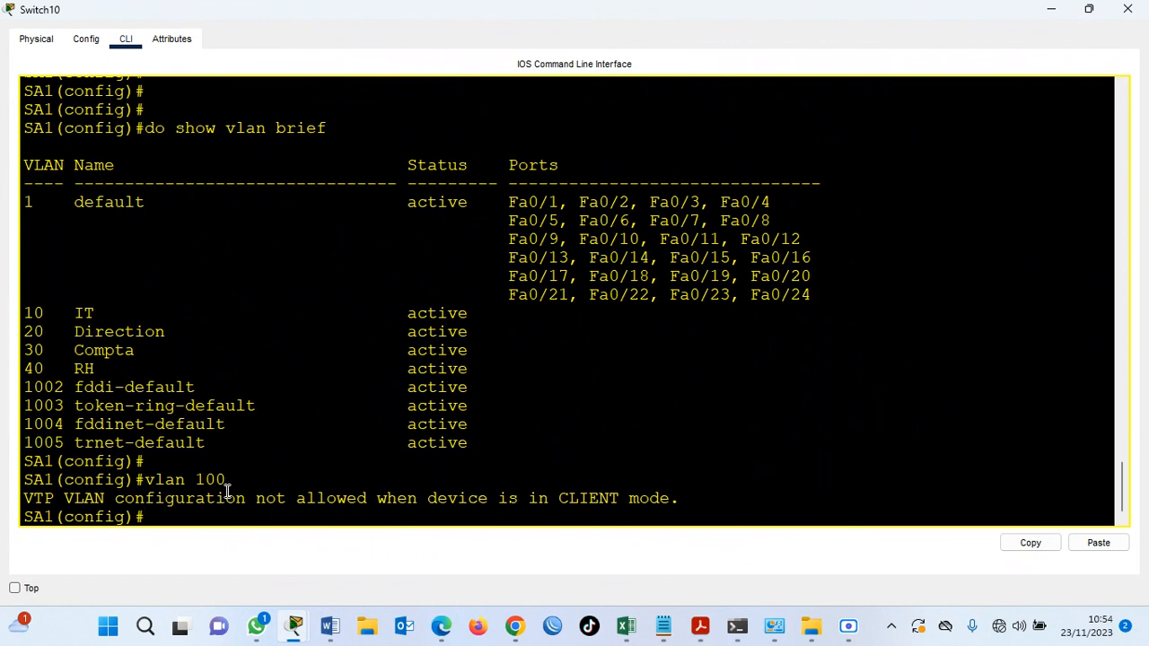
pyautogui.click(1050, 11)
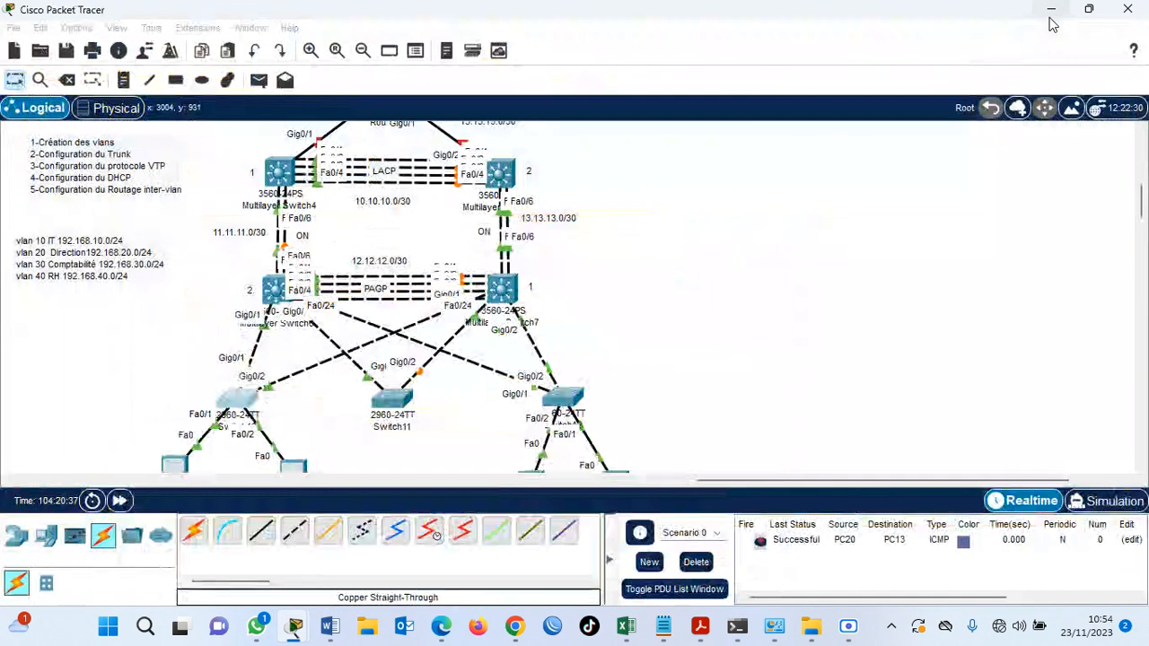
# Create VLAN 100 on SW-D1 (Multilayer Switch6), give it a person's first name as its name, and save with do wr.
pyautogui.moveTo(269, 289)
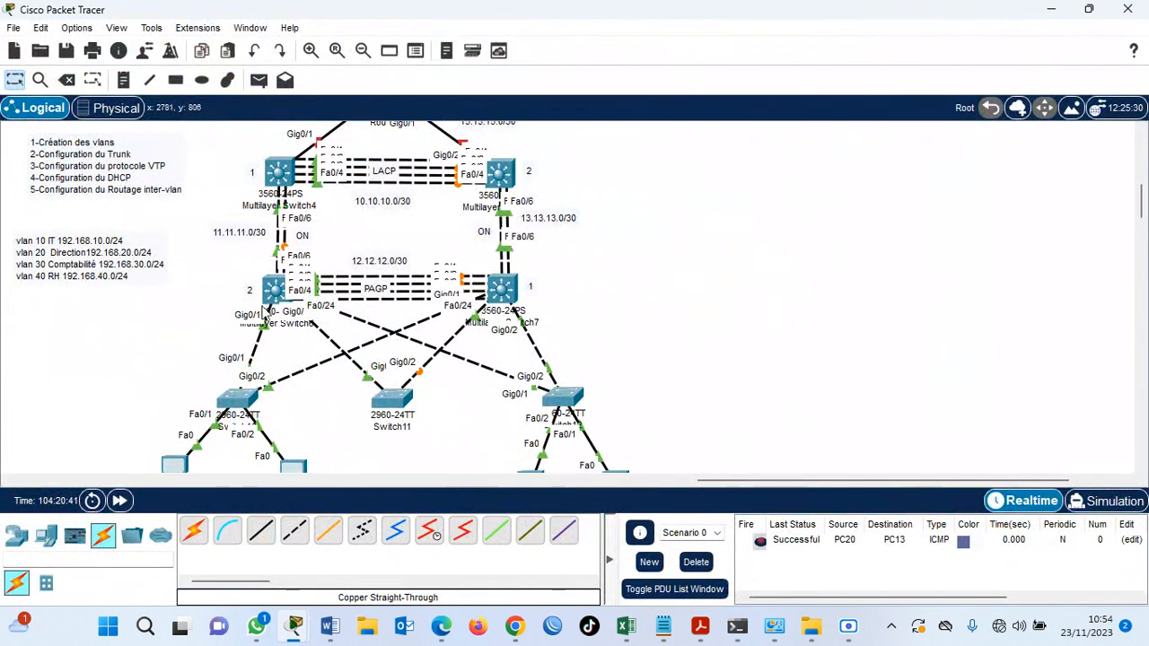
pyautogui.click(280, 292)
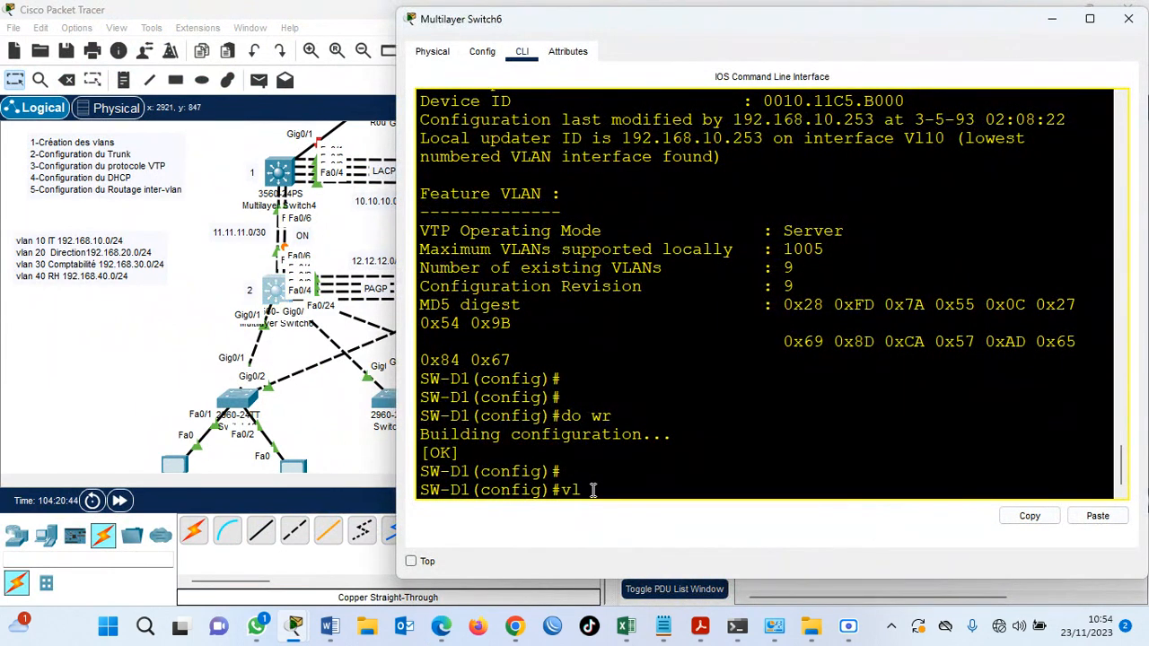
pyautogui.write('00')
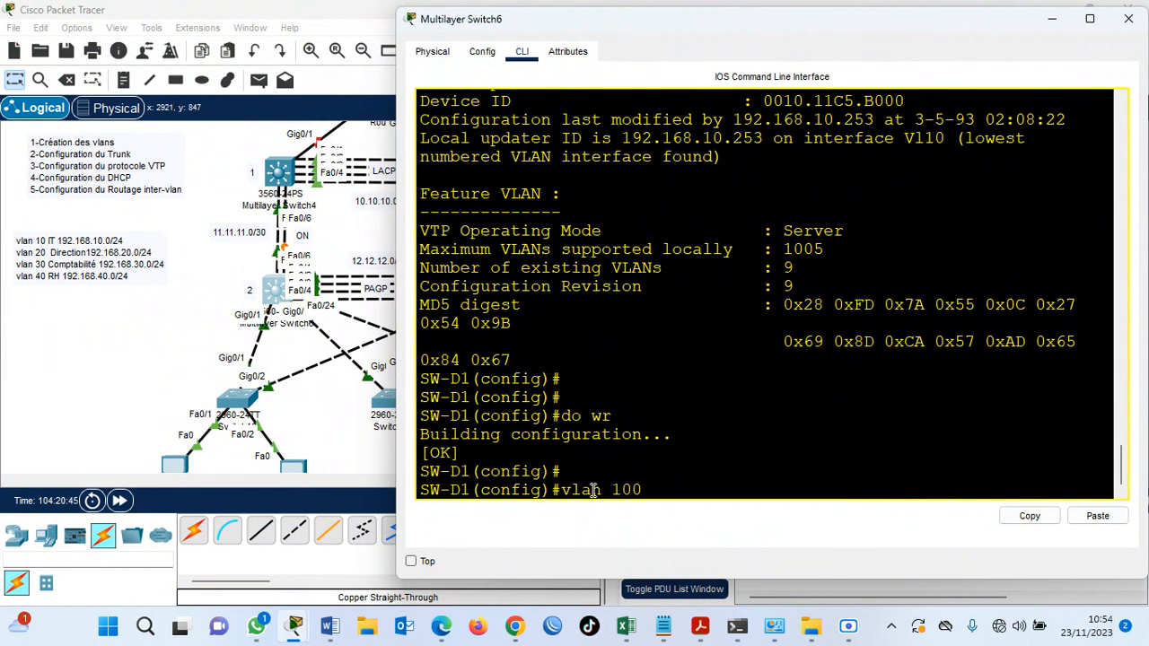
pyautogui.press('Return')
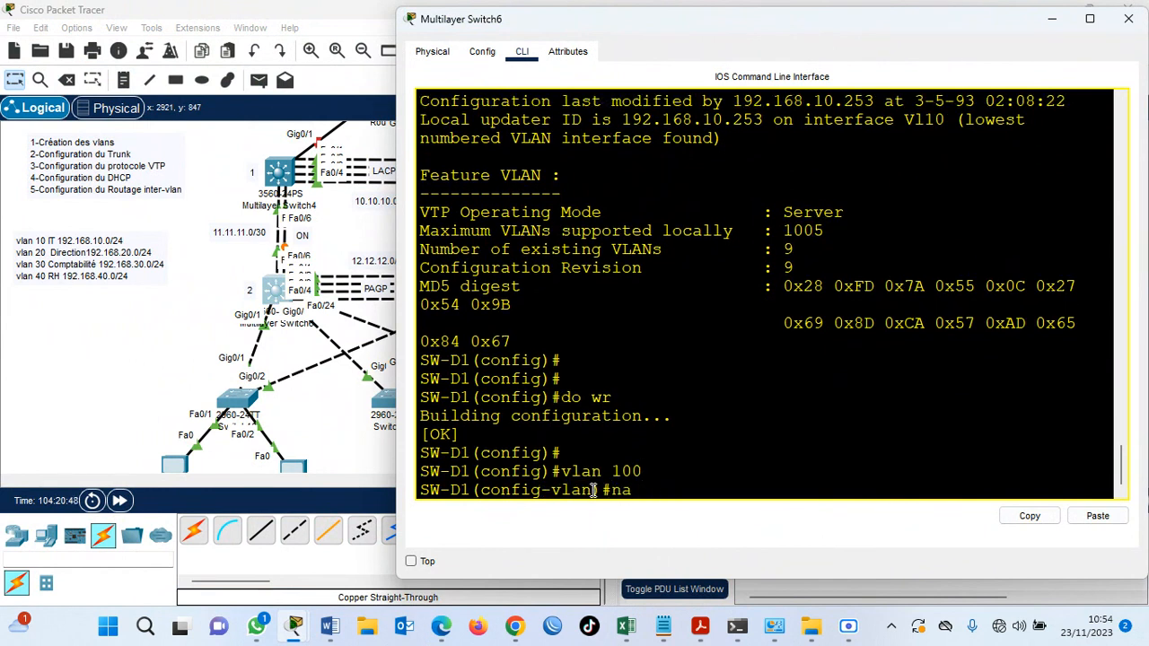
pyautogui.write('na Dario')
pyautogui.press('Return')
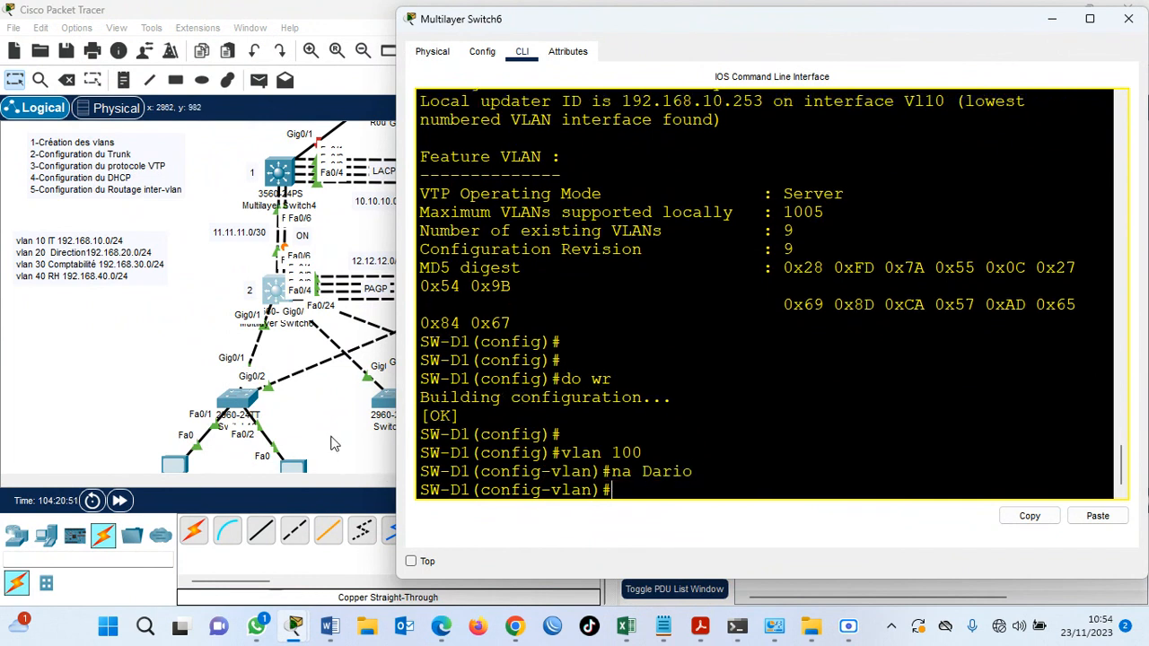
pyautogui.write('dp')
pyautogui.write(' wr')
pyautogui.press('Return')
pyautogui.press('Return')
# List the VLANs on SW-D1 and on SA1 to check whether VLAN 100 propagates through VTP.
pyautogui.write('do sh vlan bri')
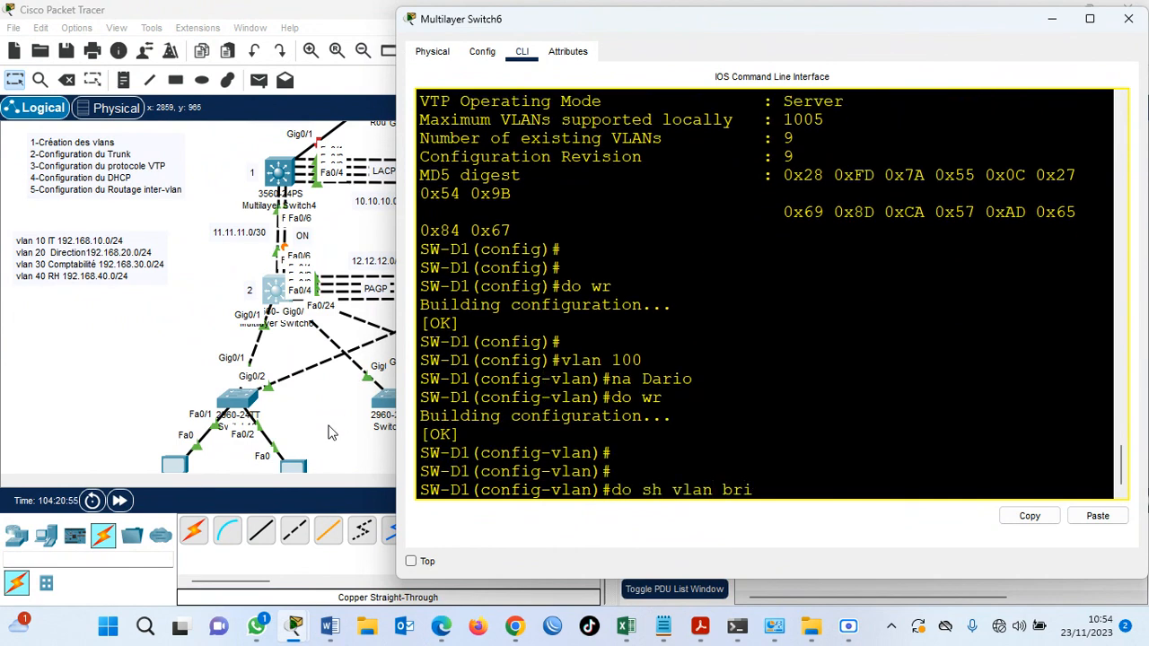
pyautogui.press('Return')
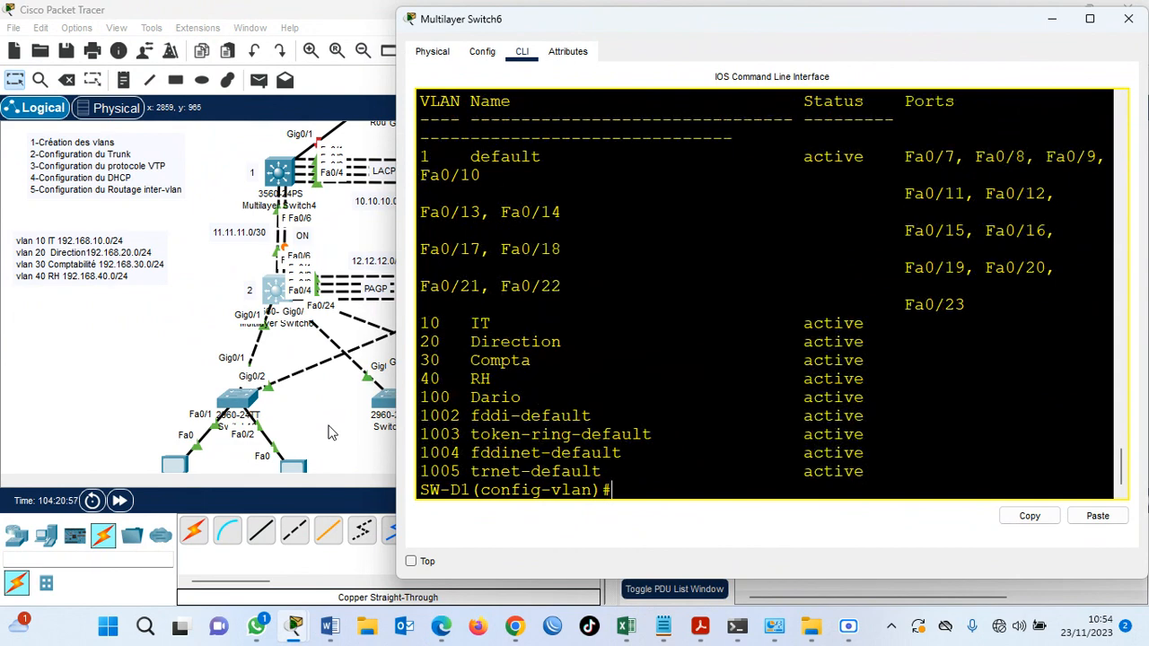
pyautogui.click(236, 398)
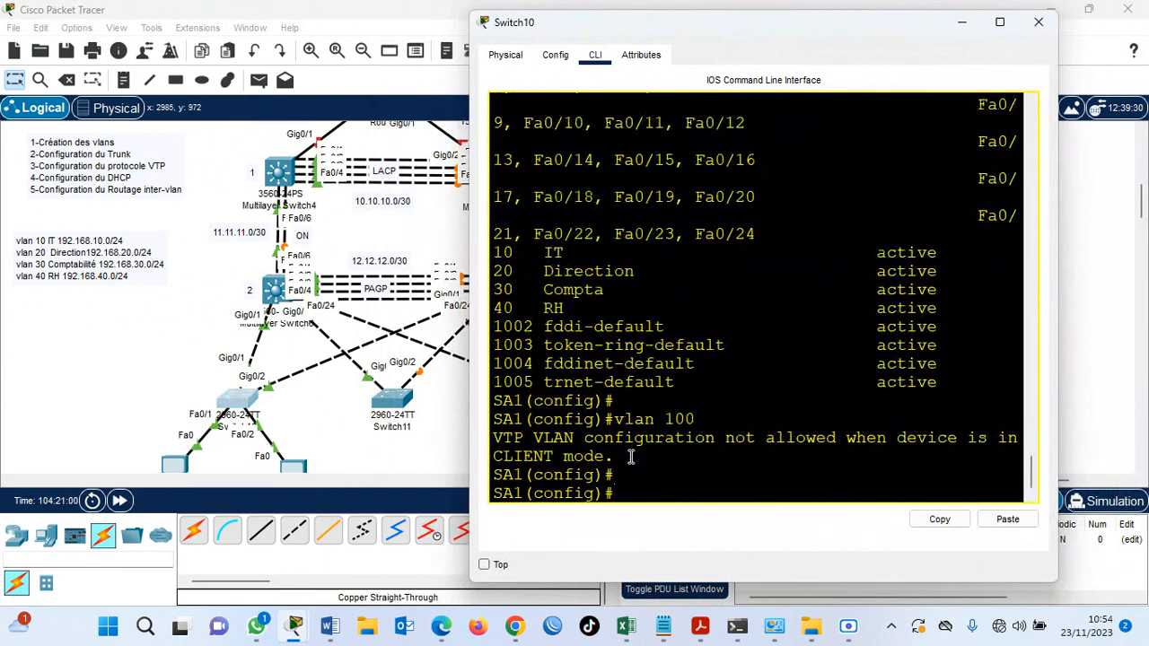
pyautogui.press('Return')
pyautogui.press('Up')
pyautogui.press('Up')
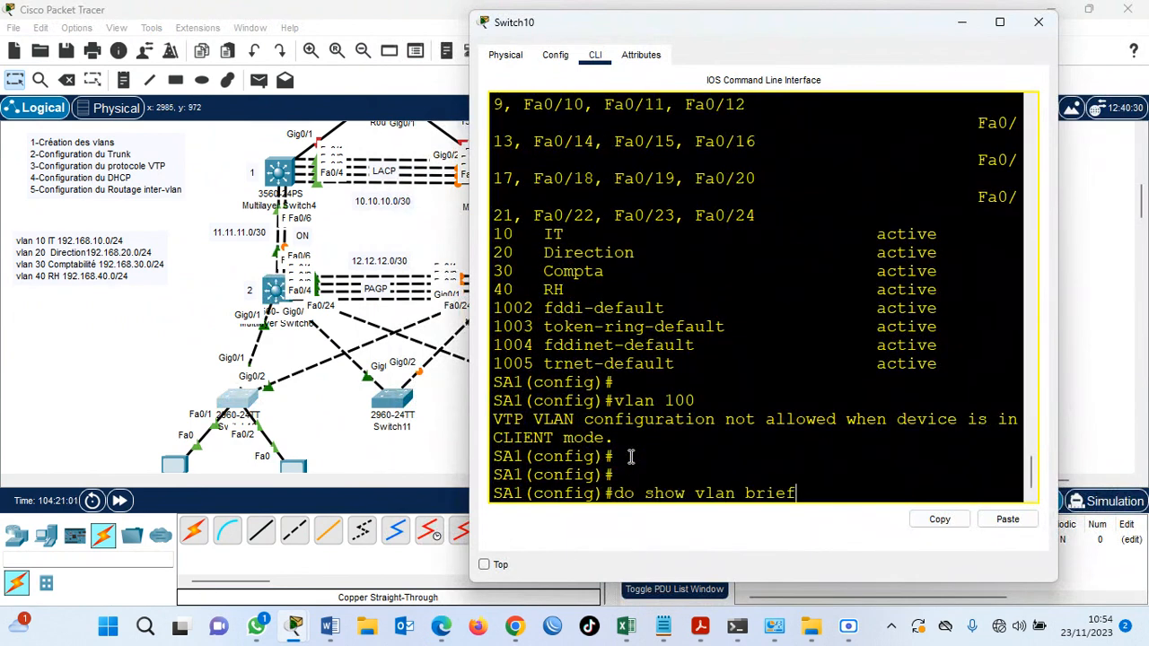
pyautogui.press('Return')
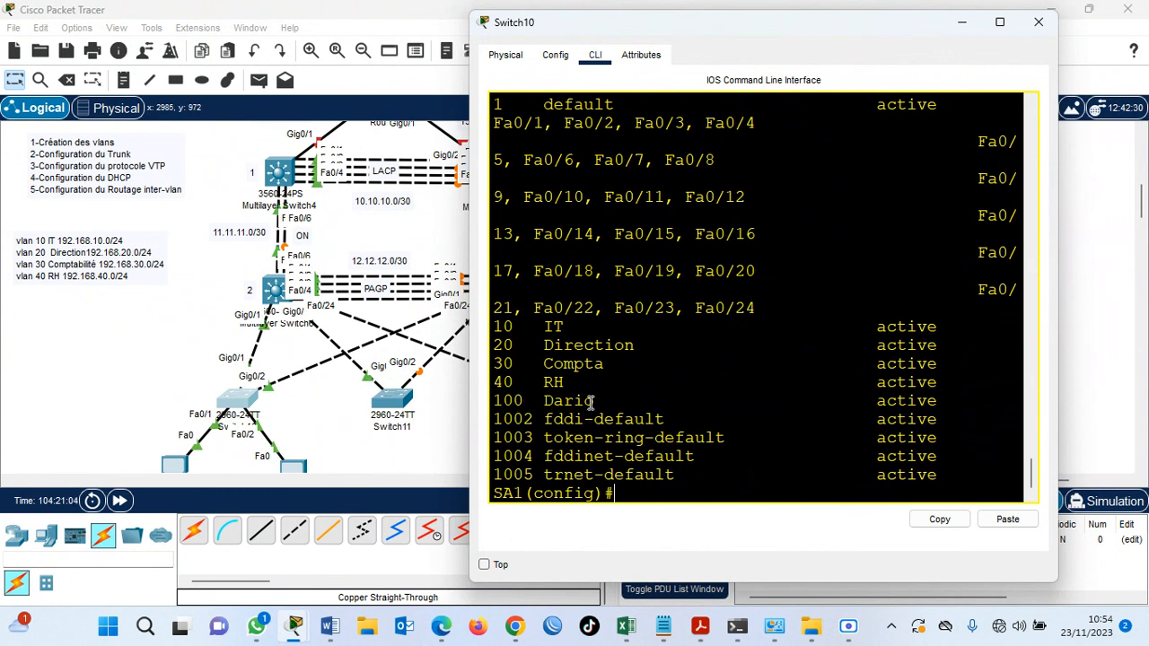
pyautogui.moveTo(606, 402); pyautogui.dragTo(490, 408)
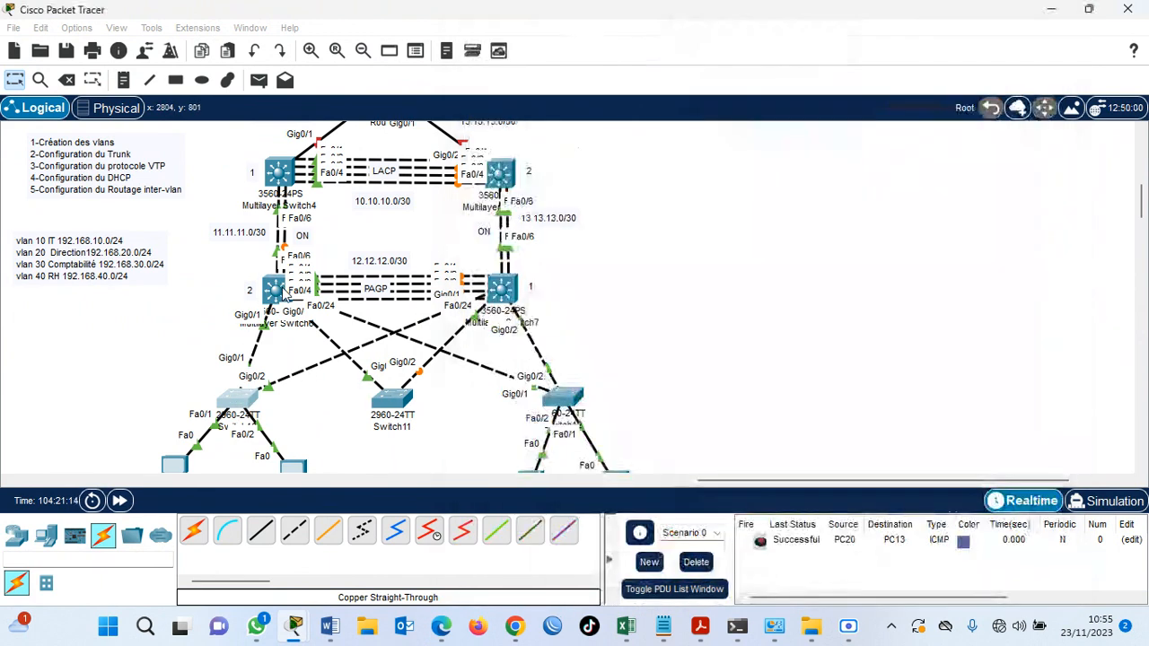
# Delete VLAN 100 on SW-D1 with no vlan 100 and save the configuration with do wr.
pyautogui.click(276, 290)
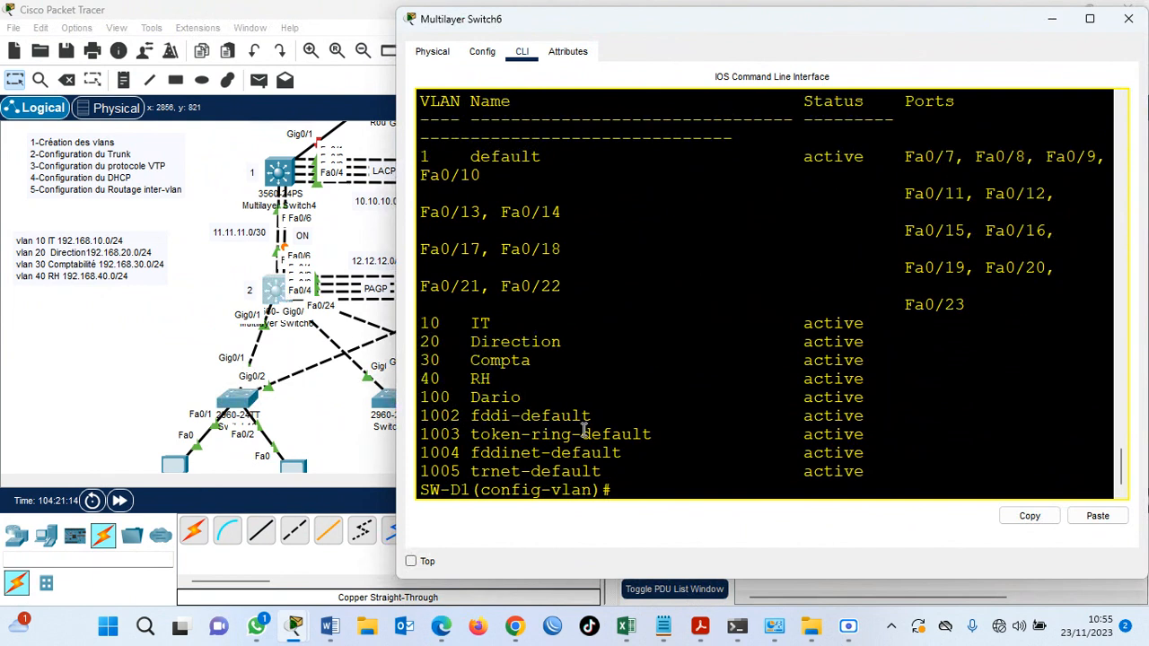
pyautogui.write('no vlan 100')
pyautogui.press('Return')
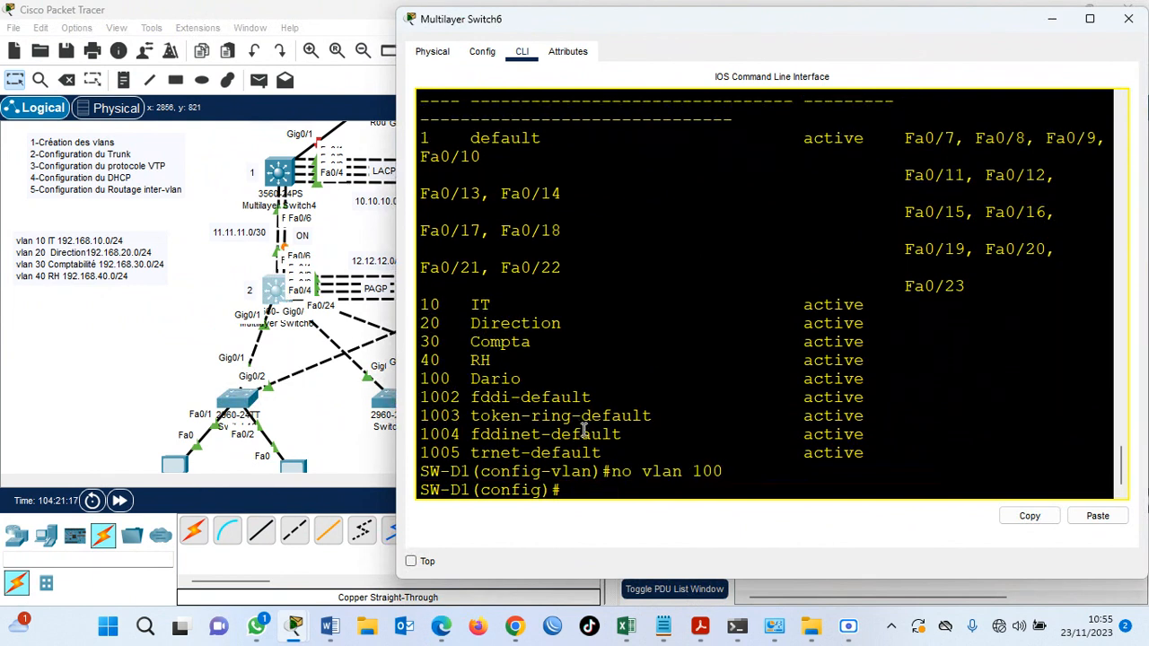
pyautogui.write('do wr')
pyautogui.press('Return')
# List SW-D1's VLANs with do sh vlan bri to check the deletion of VLAN 100.
pyautogui.press('Return')
pyautogui.write('do sh vlan bri')
pyautogui.press('Return')
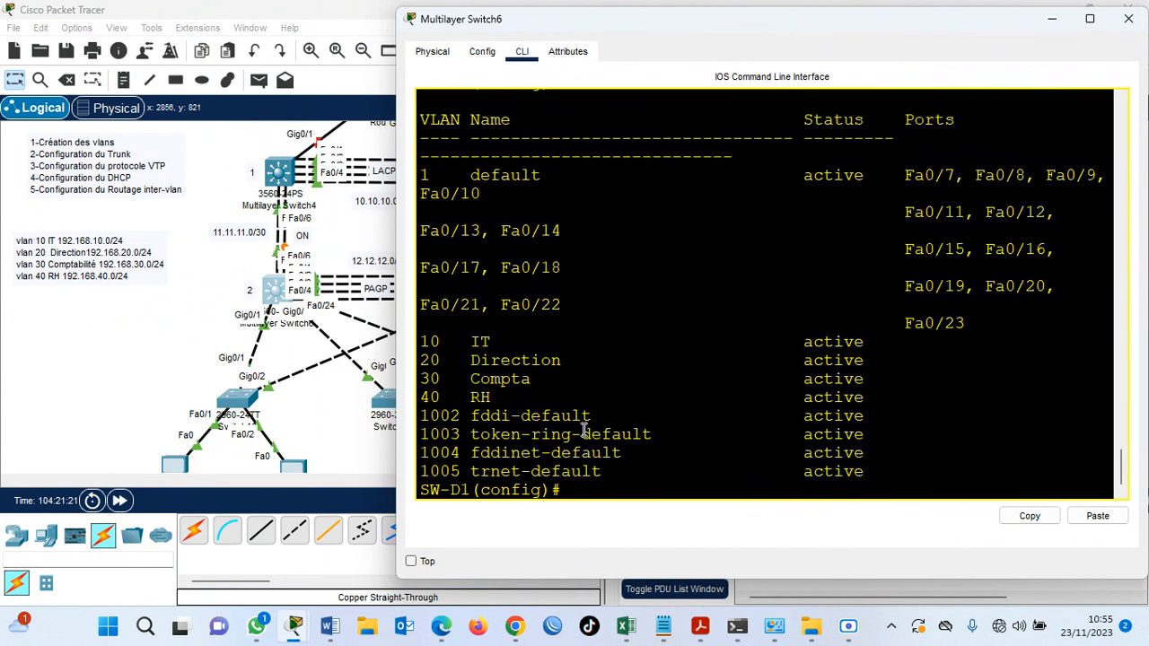
pyautogui.press('Return')
pyautogui.press('Return')
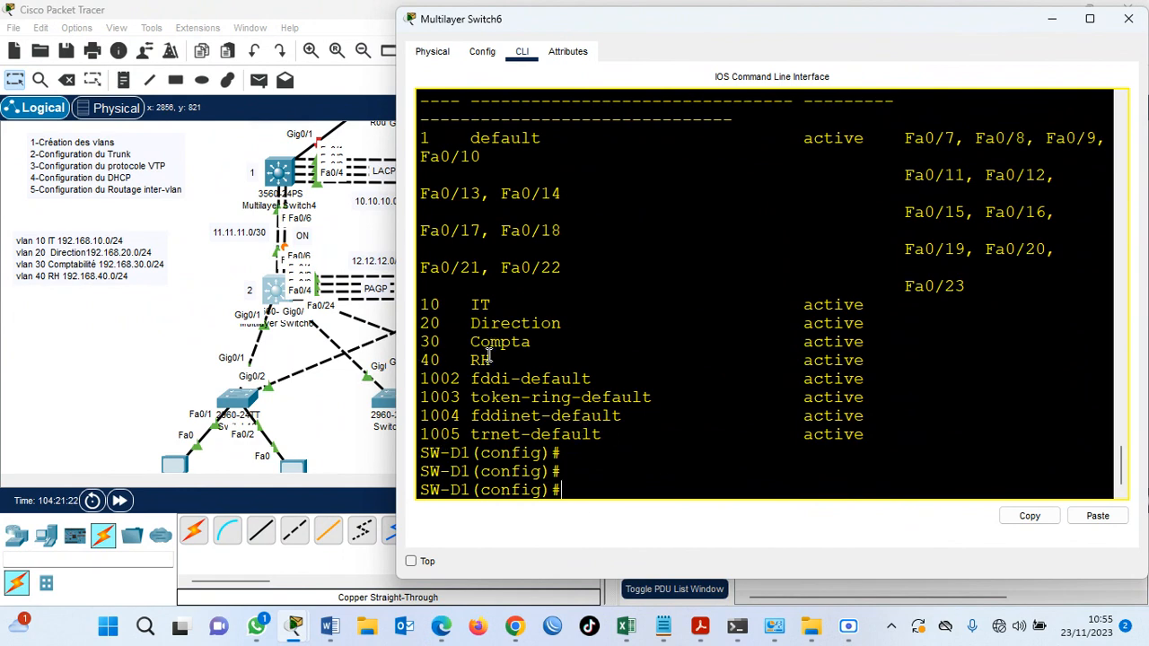
# Run do show vlan brief on SA1 to check that the VLAN 100 deletion reached it, and return to the topology.
pyautogui.click(238, 398)
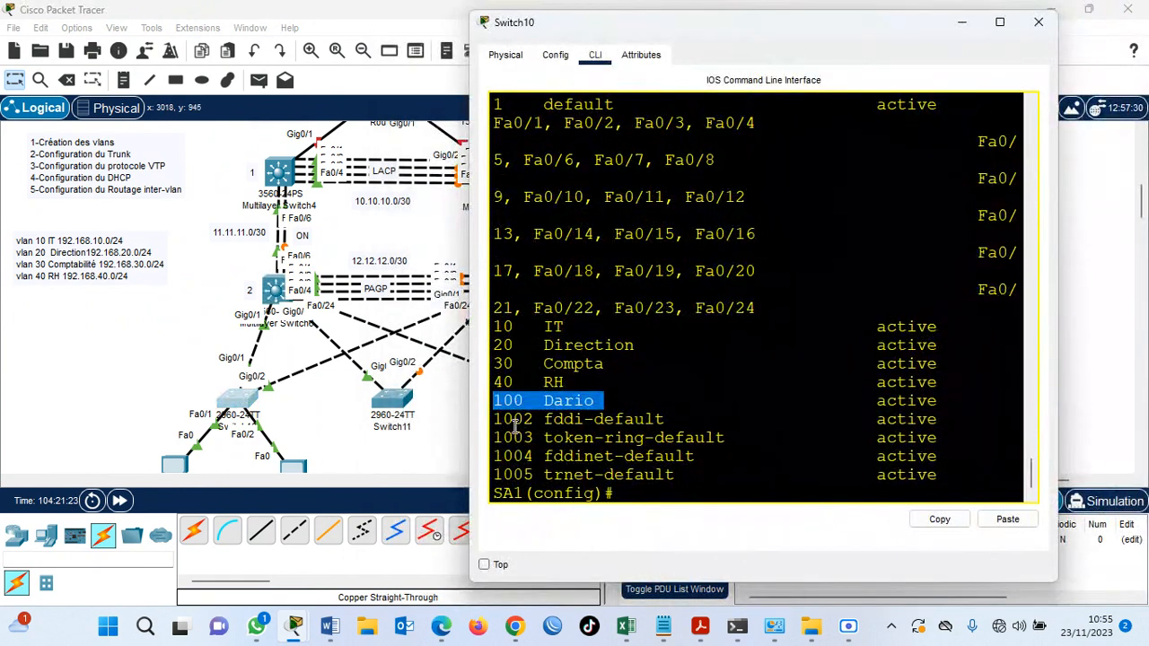
pyautogui.click(618, 475)
pyautogui.press('Return')
pyautogui.press('Return')
pyautogui.press('Up')
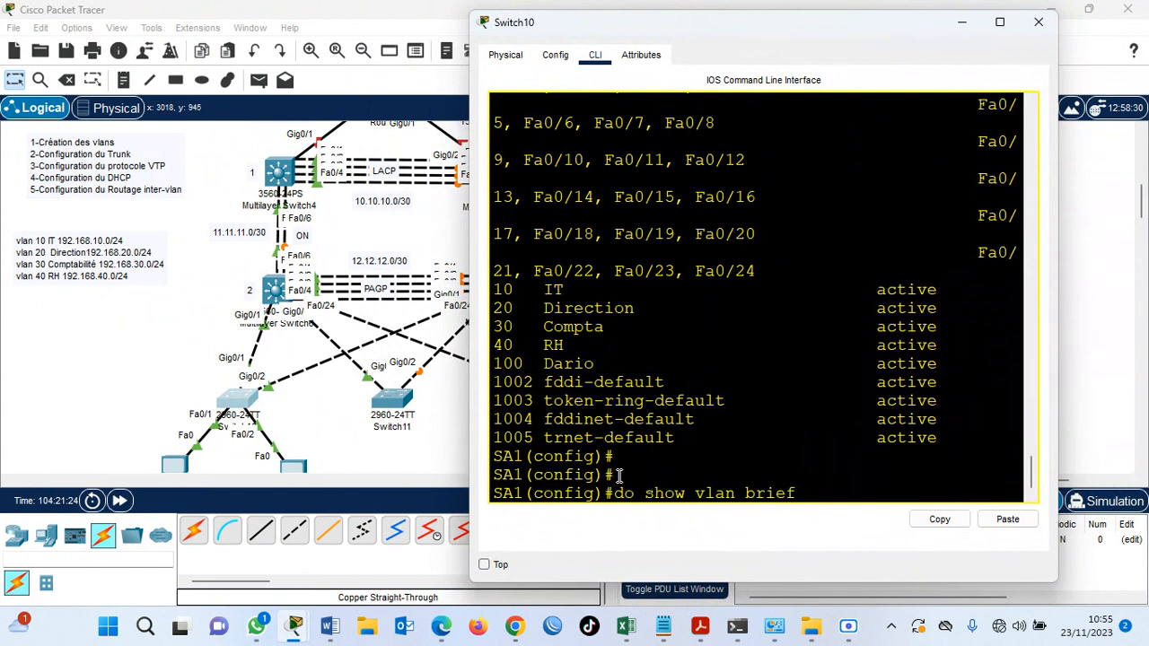
pyautogui.press('Return')
pyautogui.press('Return')
pyautogui.press('Return')
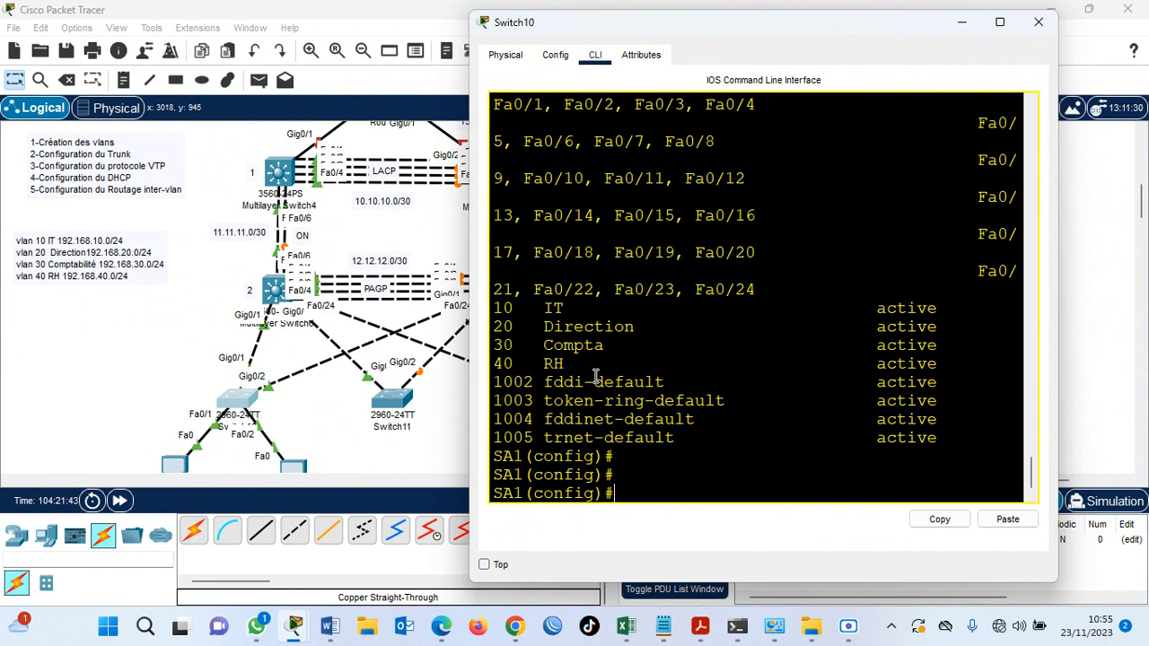
pyautogui.click(439, 400)
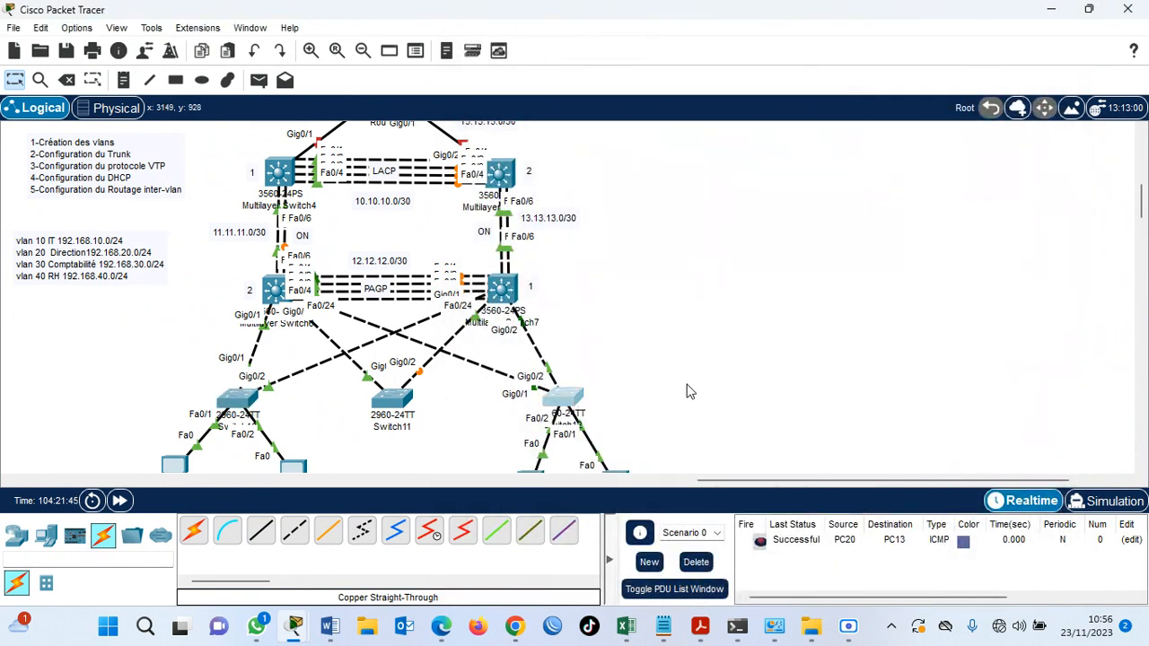
# Open the CLI of Switch12 and enter global configuration mode with en and conf t.
pyautogui.click(569, 401)
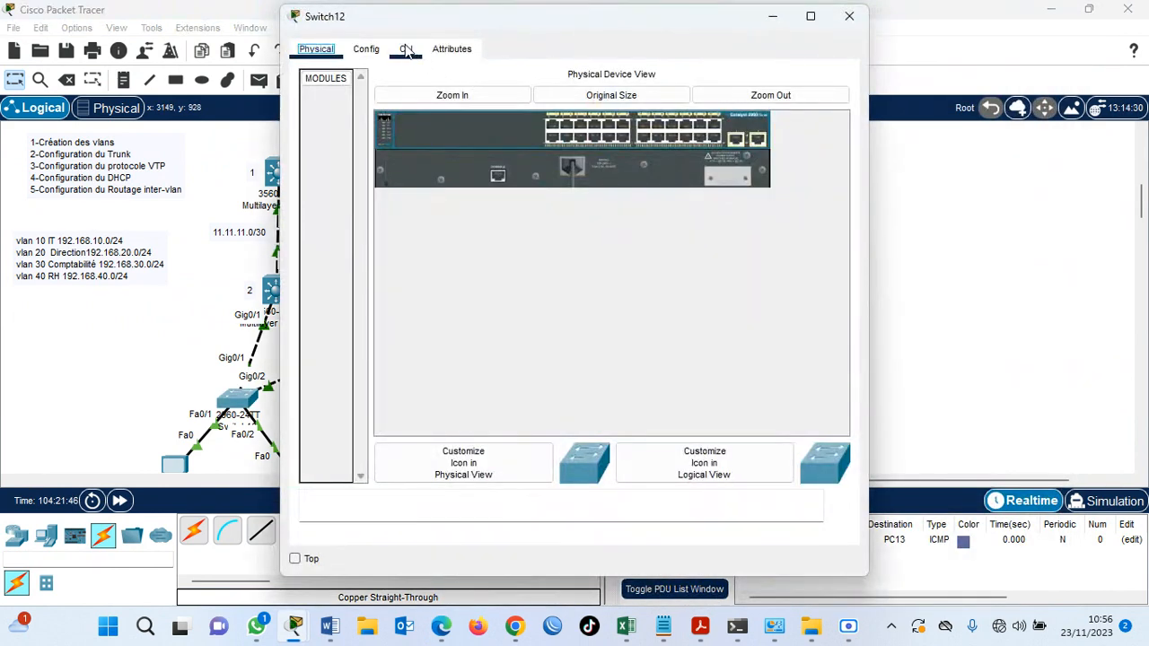
pyautogui.click(405, 48)
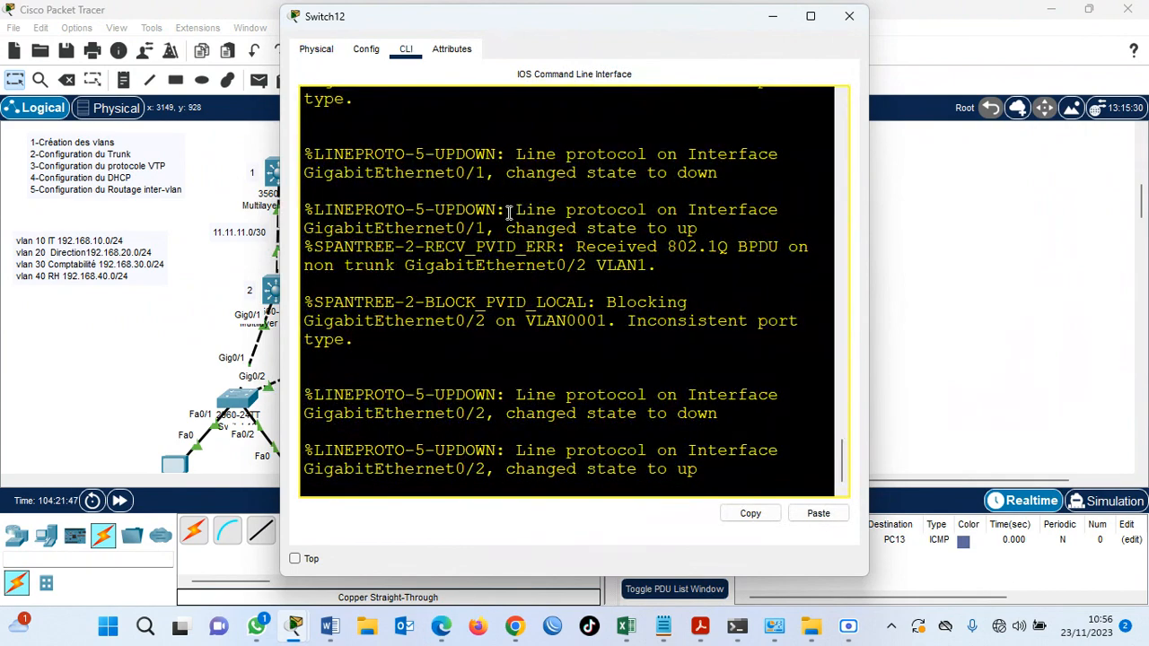
pyautogui.press('Return')
pyautogui.press('Return')
pyautogui.moveTo(530, 30); pyautogui.dragTo(787, 48)
pyautogui.write('e')
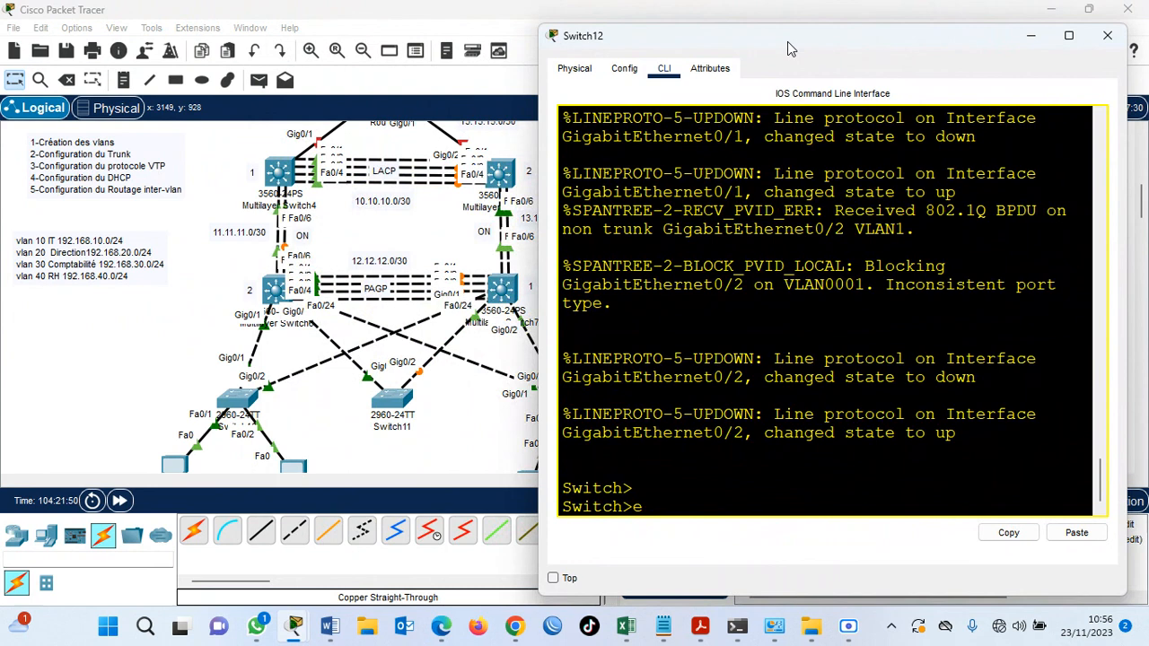
pyautogui.write('n')
pyautogui.press('Return')
pyautogui.write('conf t')
pyautogui.press('Return')
pyautogui.press('Return')
pyautogui.press('Return')
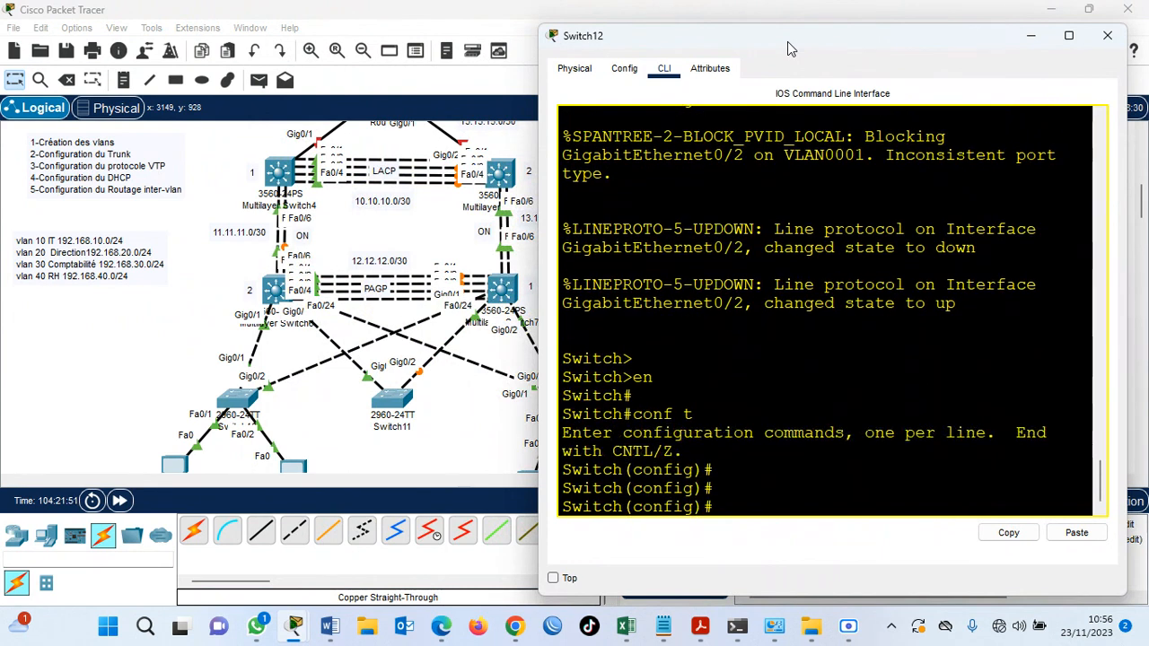
# Disable DNS lookup on Switch12 with no ip domain lookup.
pyautogui.write('no ip domain lo')
pyautogui.press('Tab')
pyautogui.press('Return')
pyautogui.press('Return')
pyautogui.press('Return')
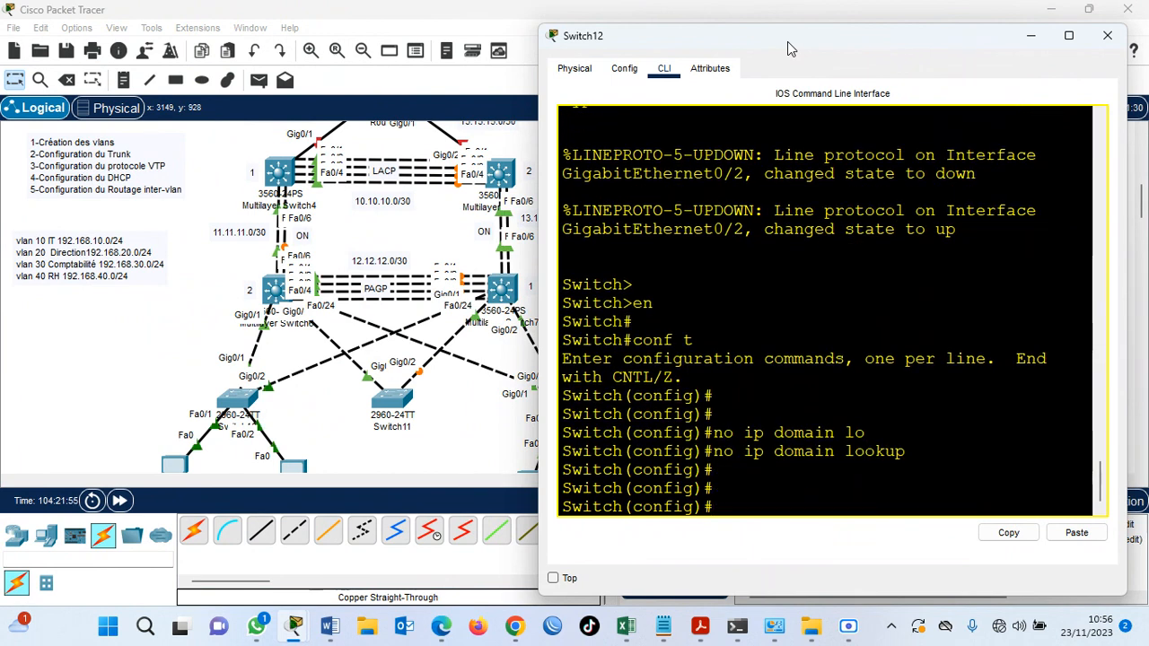
# Set the hostname of Switch12 to SA2.
pyautogui.write('hos')
pyautogui.press('Tab')
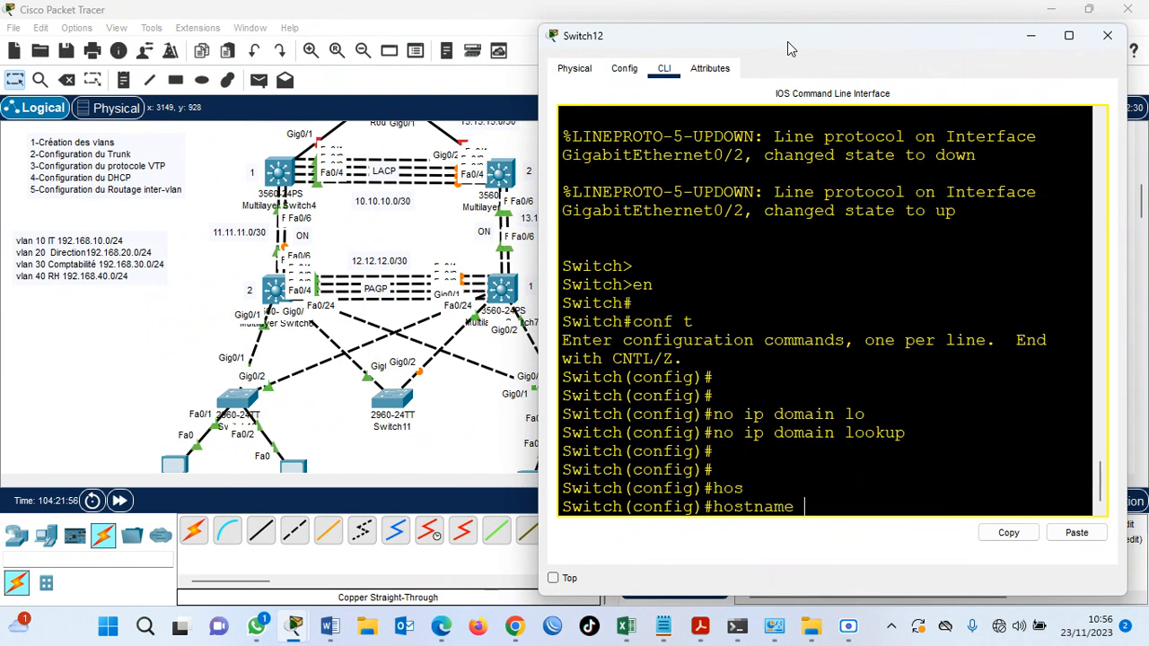
pyautogui.write('SA2')
pyautogui.press('Return')
pyautogui.press('Return')
pyautogui.press('Return')
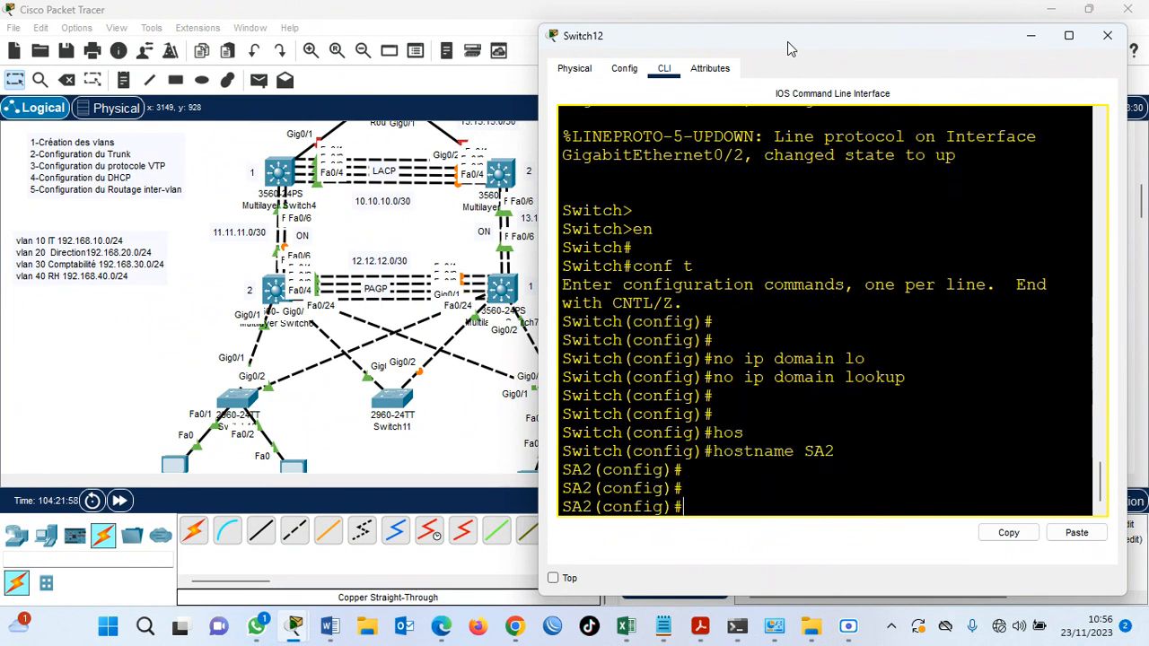
# Configure SA2 as a VTP client in the VTP domain iconnect.net.
pyautogui.write('vtp mode client')
pyautogui.press('Return')
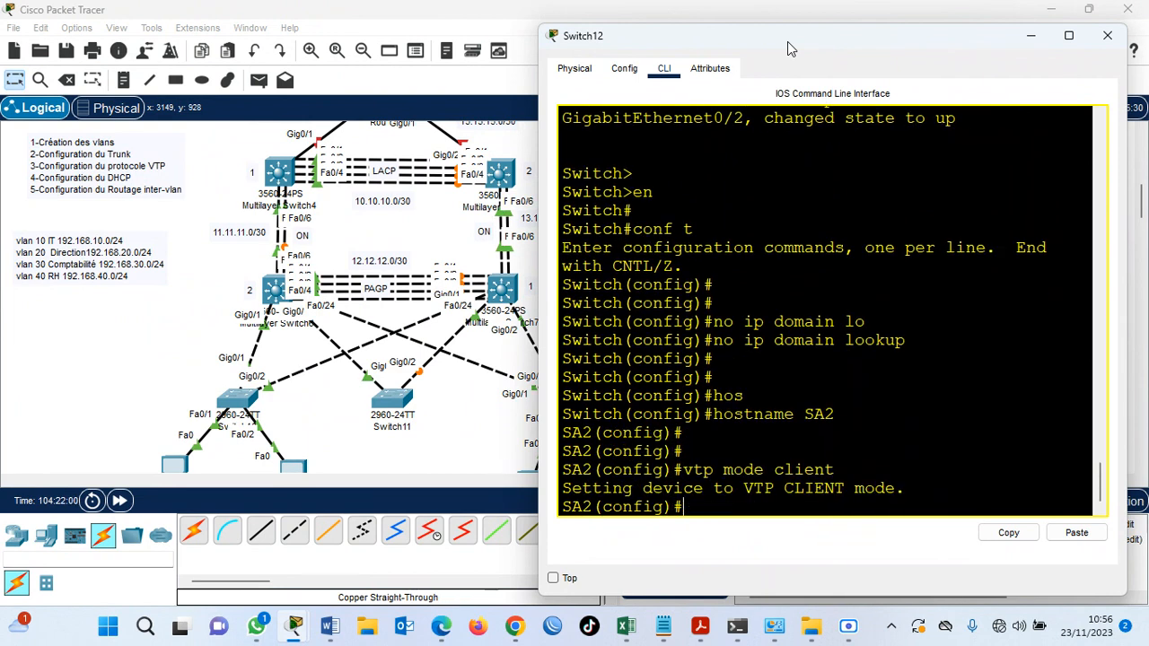
pyautogui.write('vtp domain iconne')
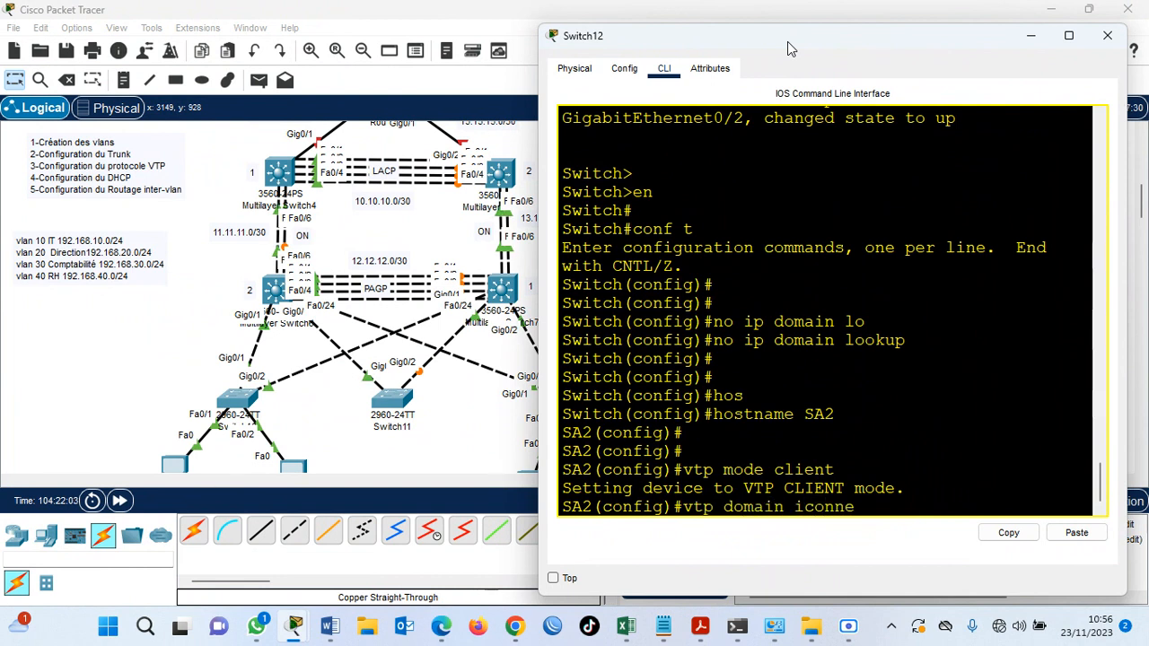
pyautogui.write('ct.net')
pyautogui.press('Return')
# Set the VTP password on SA2 with the vtp pass command.
pyautogui.write('vtp pass cisco')
pyautogui.press('Return')
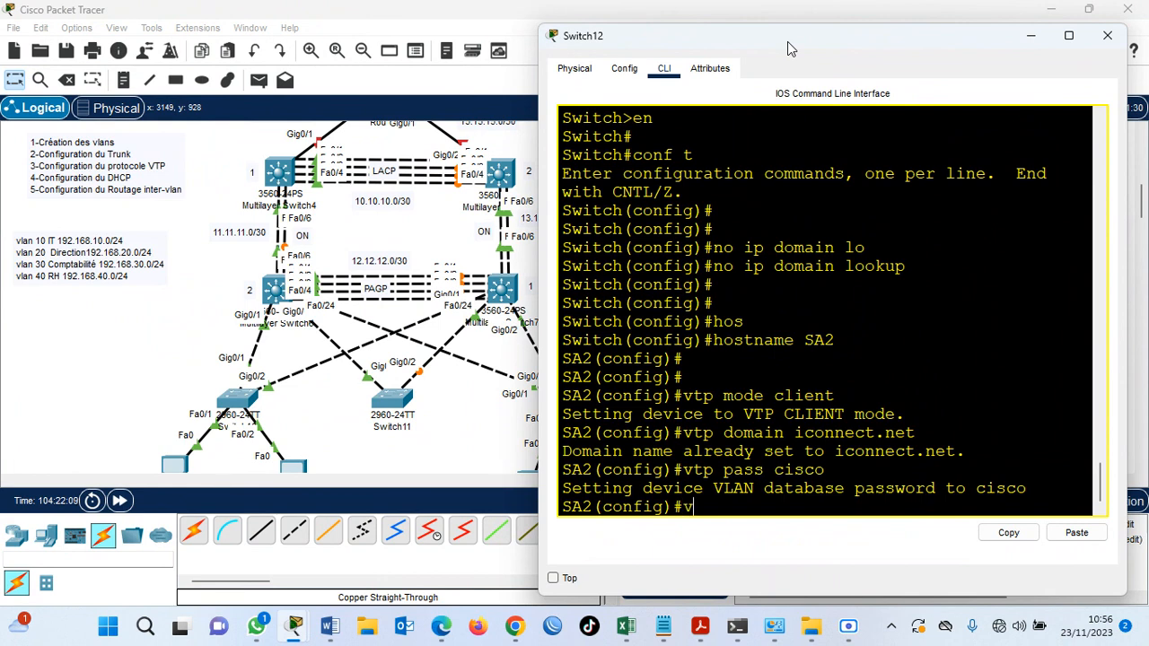
# Try to set the VTP version to 2 on SA2 with vtp version 2.
pyautogui.write('vtp version 2')
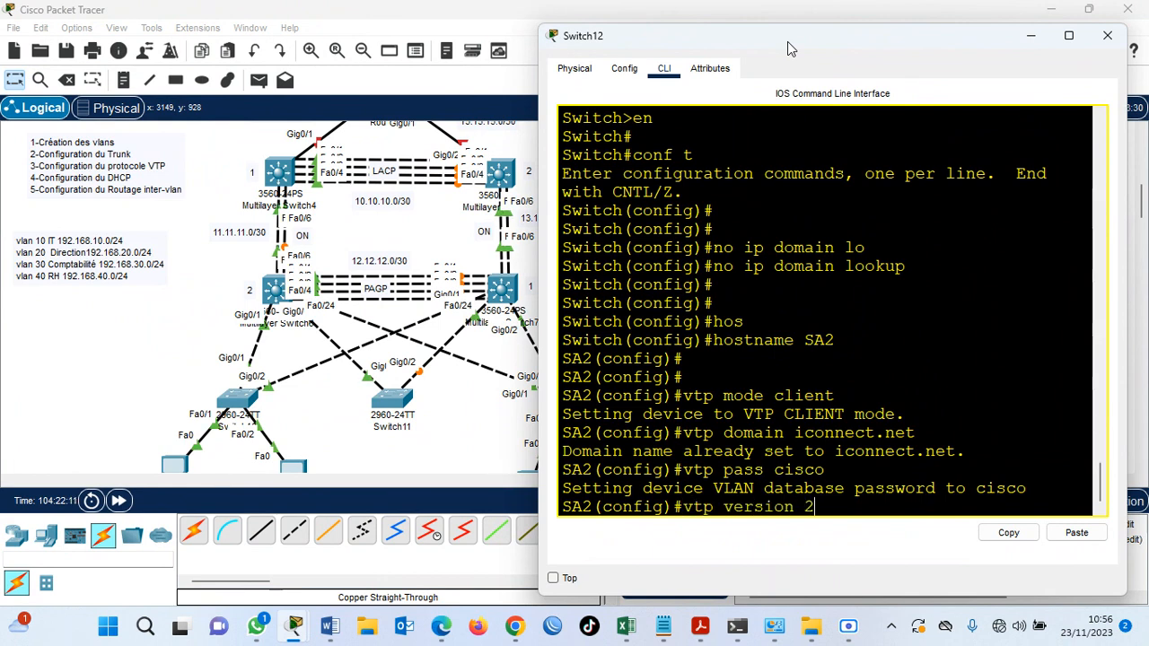
pyautogui.press('Return')
pyautogui.press('Return')
pyautogui.press('Return')
# Display SA2's VTP status with do sh vtp status to check its mode and domain.
pyautogui.write('do sh')
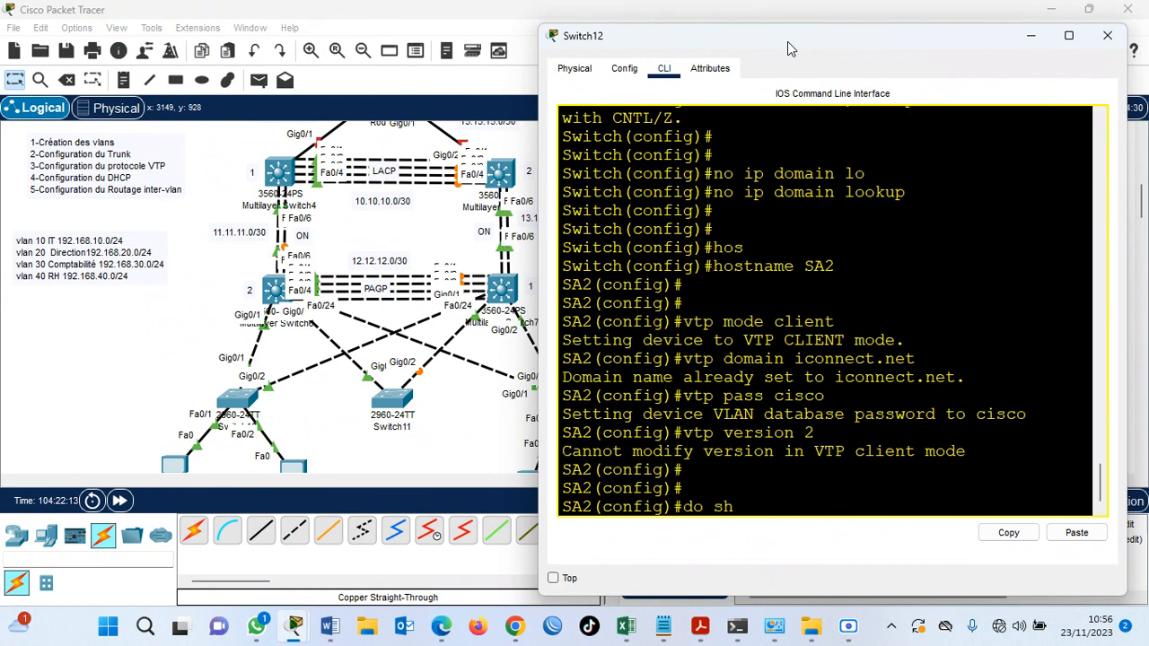
pyautogui.write(' vtp status')
pyautogui.press('Return')
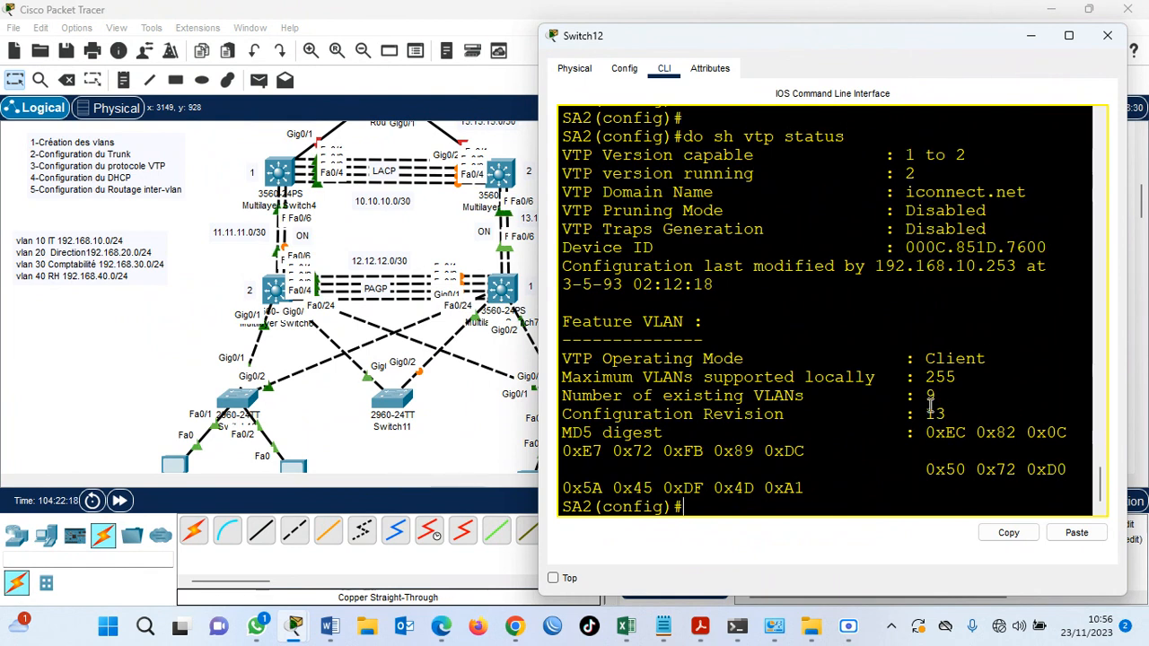
# List SA2's VLANs with do sh vlan brief to check VTP propagation, and return to the topology.
pyautogui.press('Return')
pyautogui.press('Return')
pyautogui.write('do sh vlan brief')
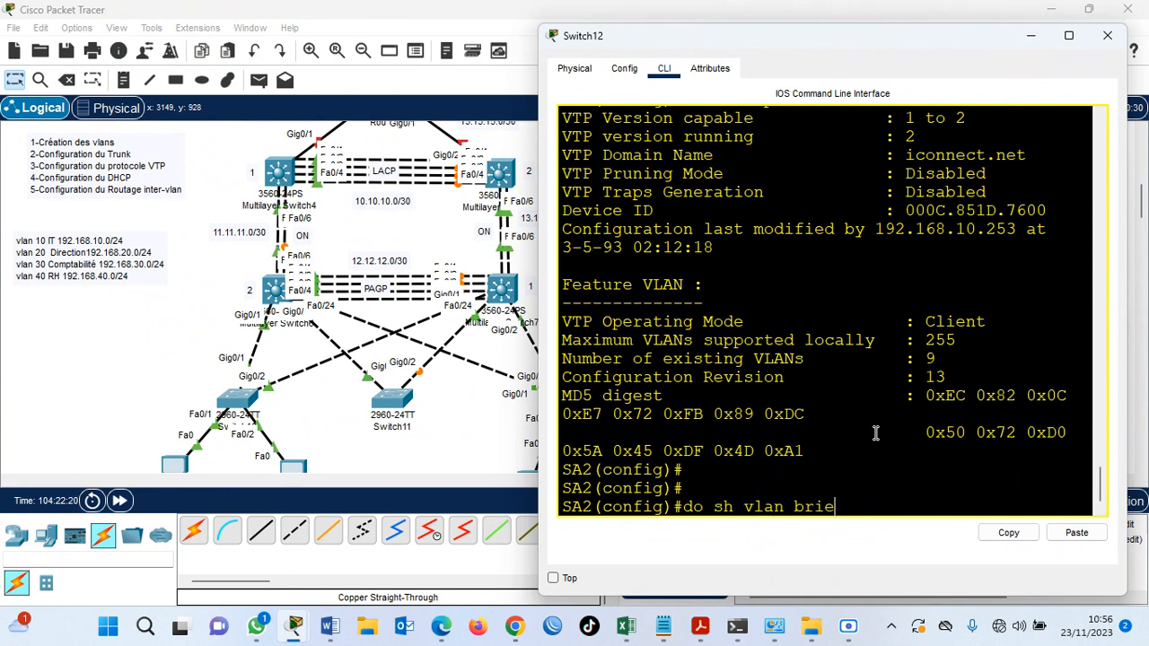
pyautogui.press('Return')
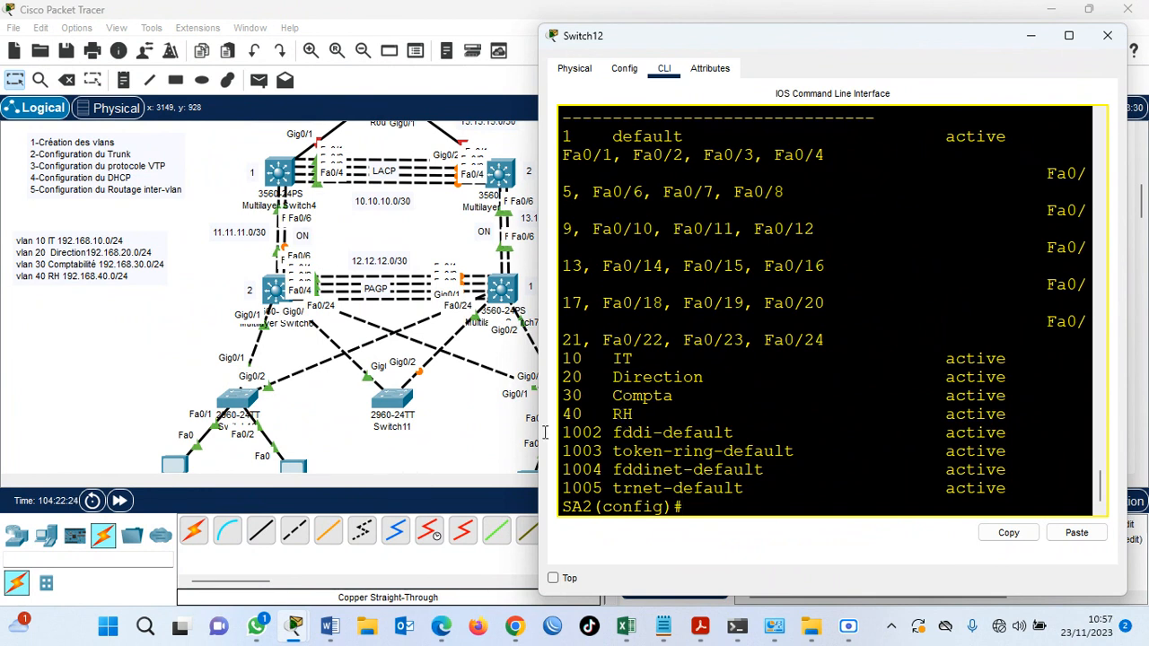
pyautogui.click(486, 433)
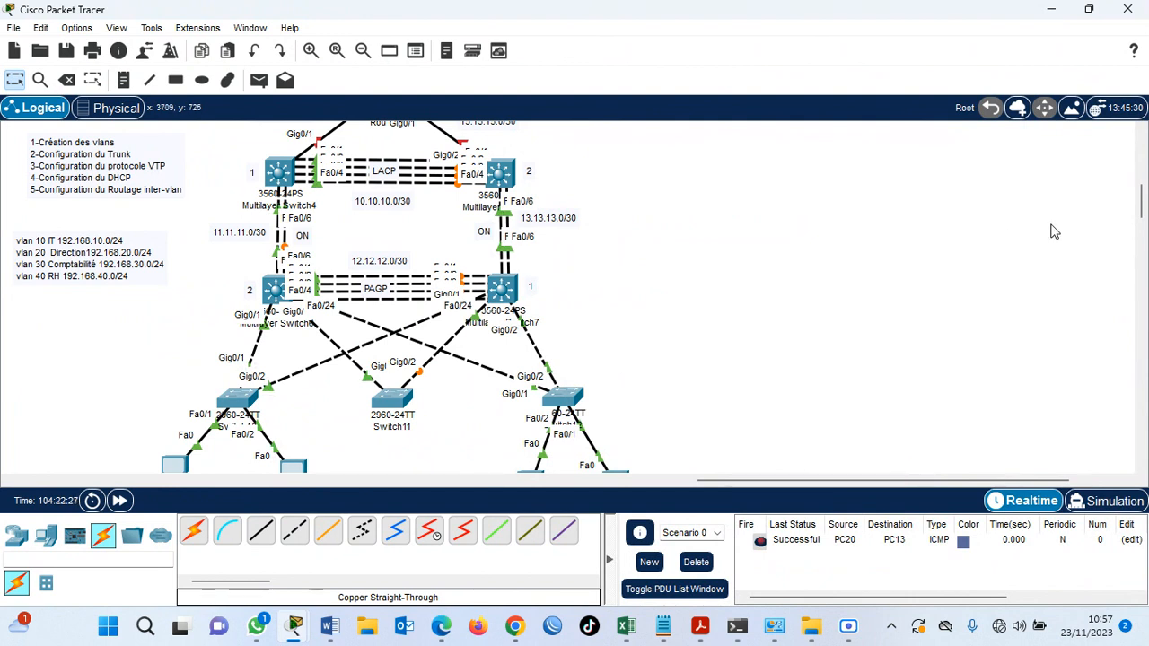
# Insert the line "4-Affectation des ports dans les différents VLAN" after the VTP line in the task list note.
pyautogui.click(36, 177)
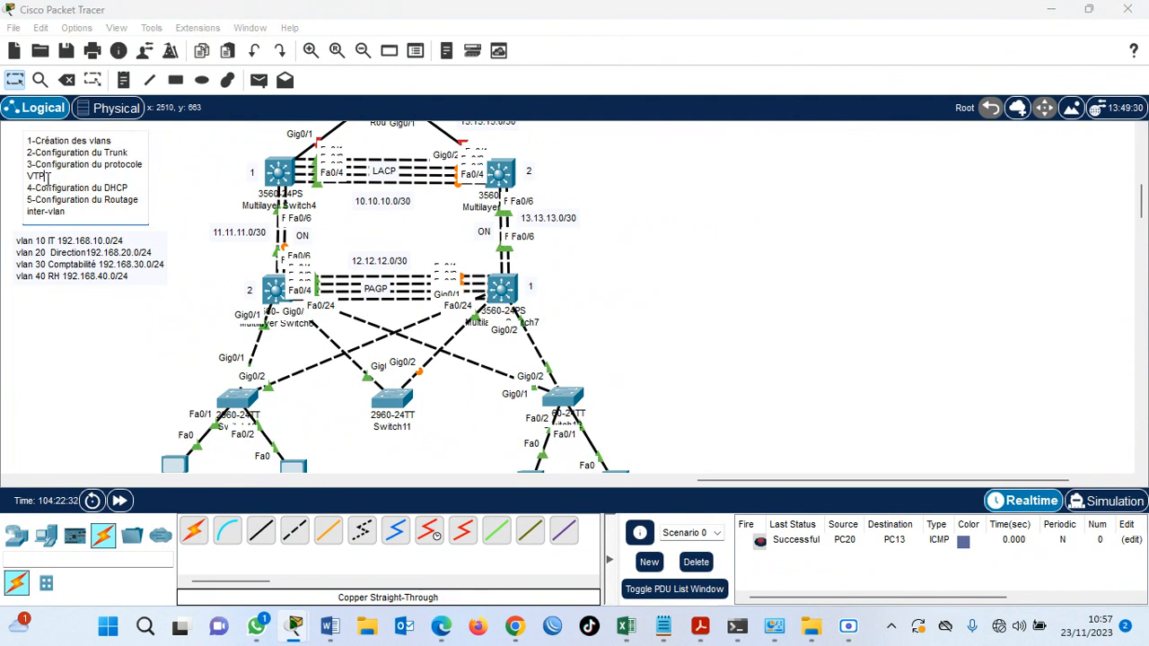
pyautogui.click(47, 177)
pyautogui.press('Return')
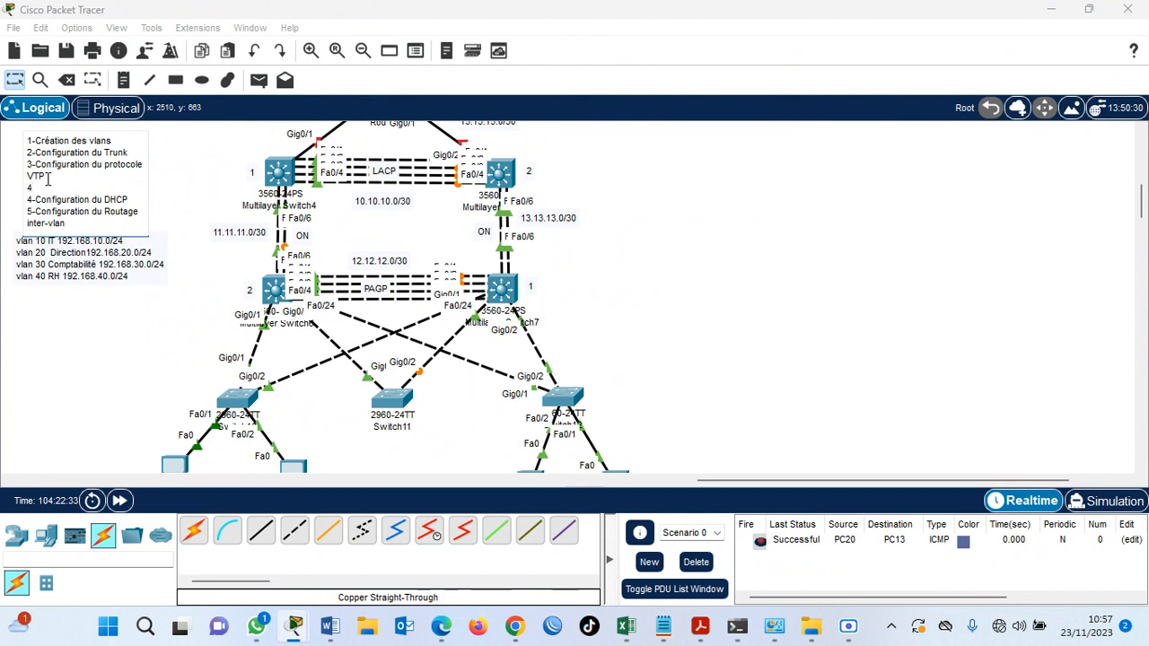
pyautogui.write('4-Affectation des')
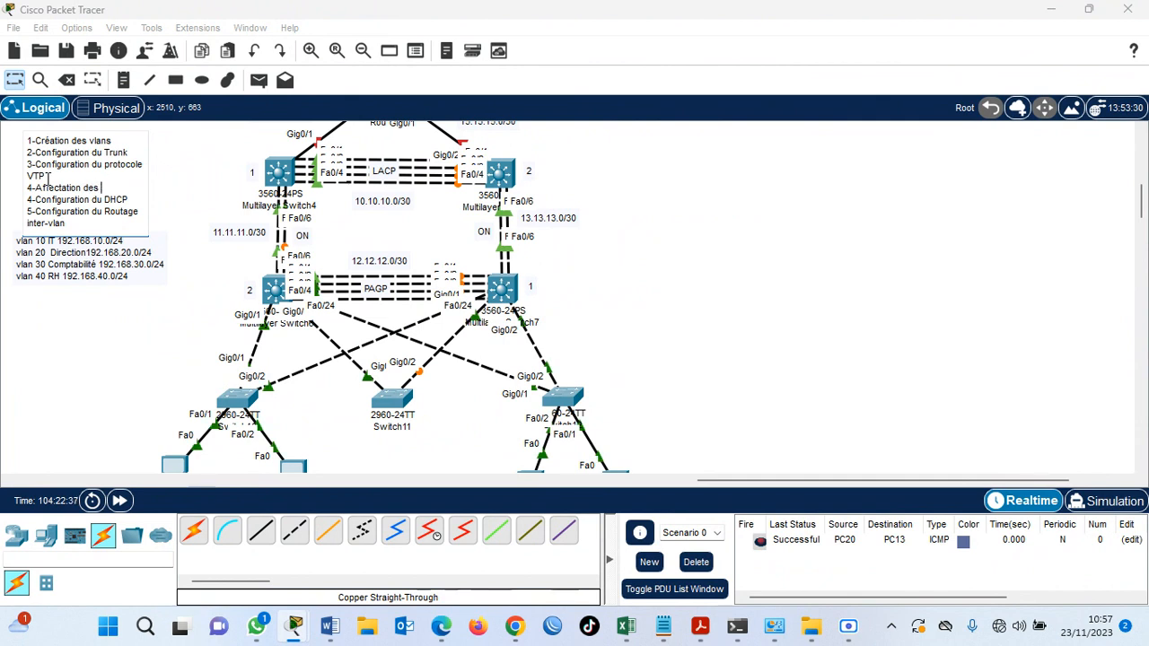
pyautogui.write(' ports dans les d')
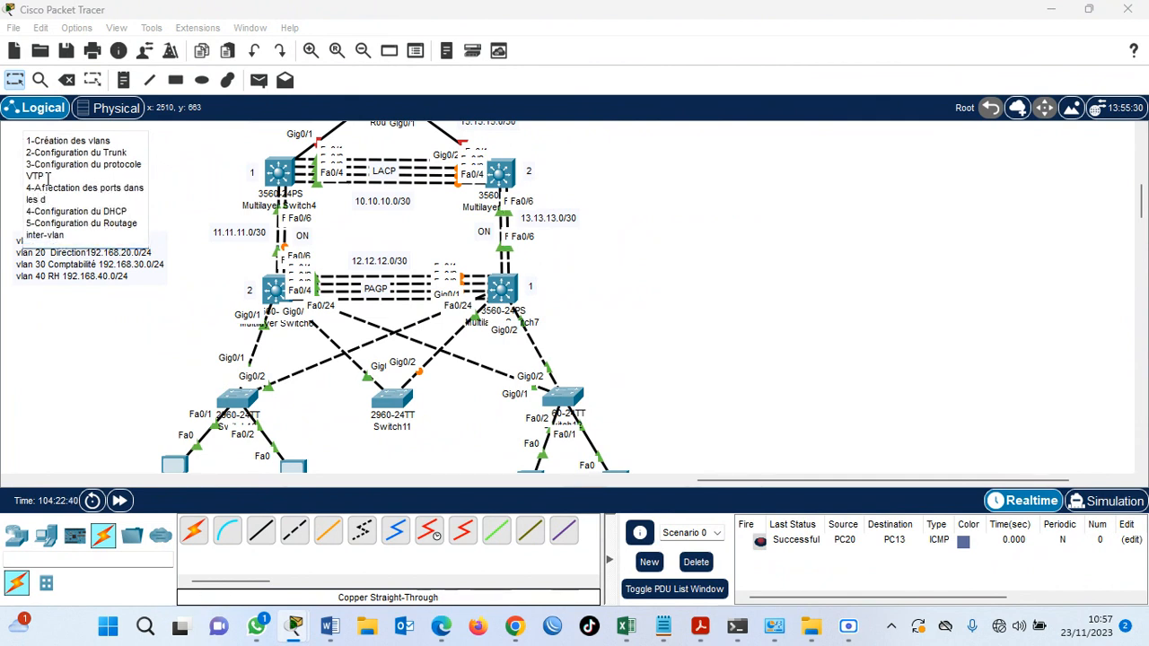
pyautogui.write('ifférents VLAN')
# Renumber the DHCP line as 5 and the inter-VLAN routing line as 6 in the task list note.
pyautogui.click(32, 211)
pyautogui.press('BackSpace')
pyautogui.write('5')
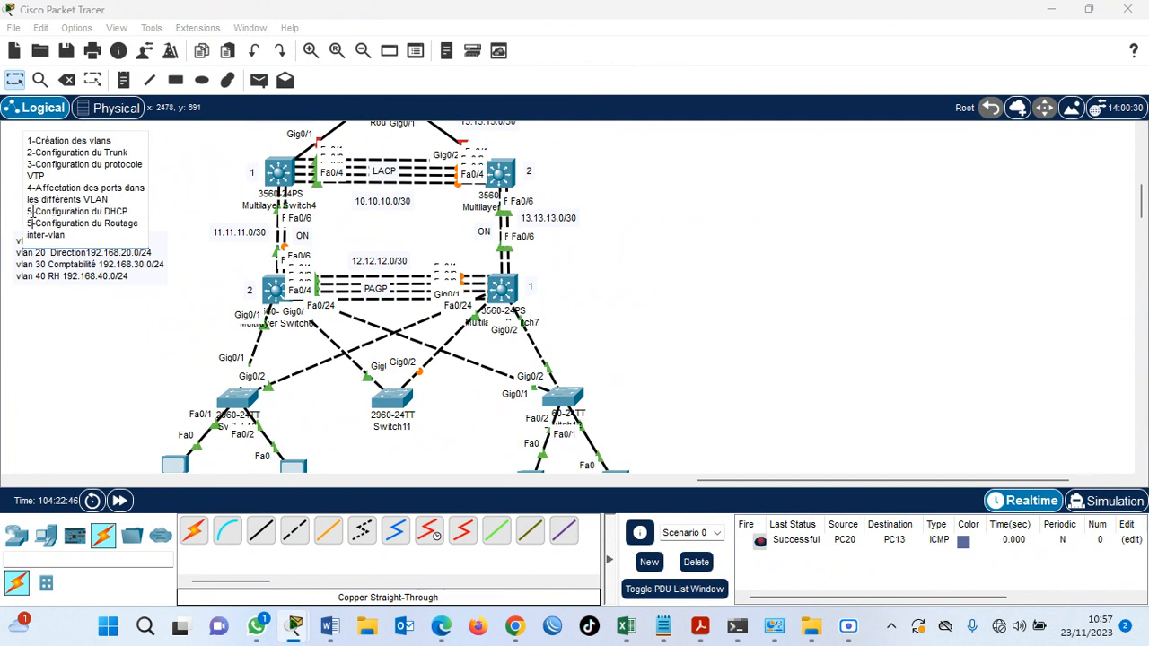
pyautogui.press('Down')
pyautogui.press('BackSpace')
pyautogui.write('6')
pyautogui.press('Escape')
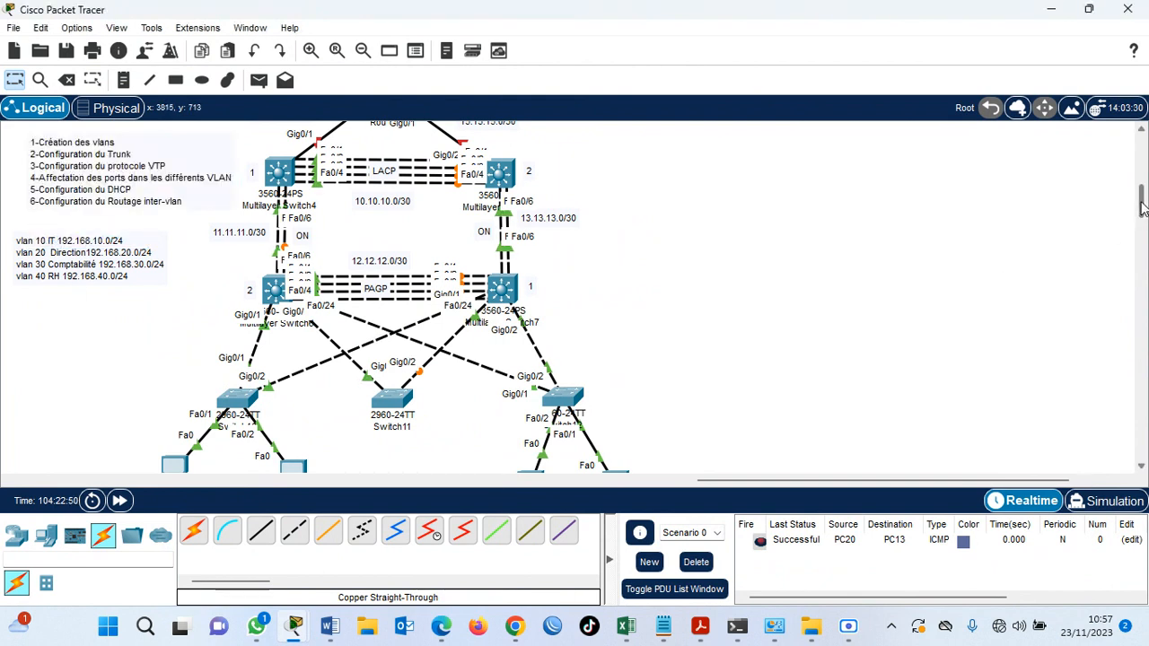
# Open SA1's CLI and set interface fastEthernet 0/1 to access mode with switchport mode access.
pyautogui.moveTo(1141, 206); pyautogui.dragTo(1141, 213)
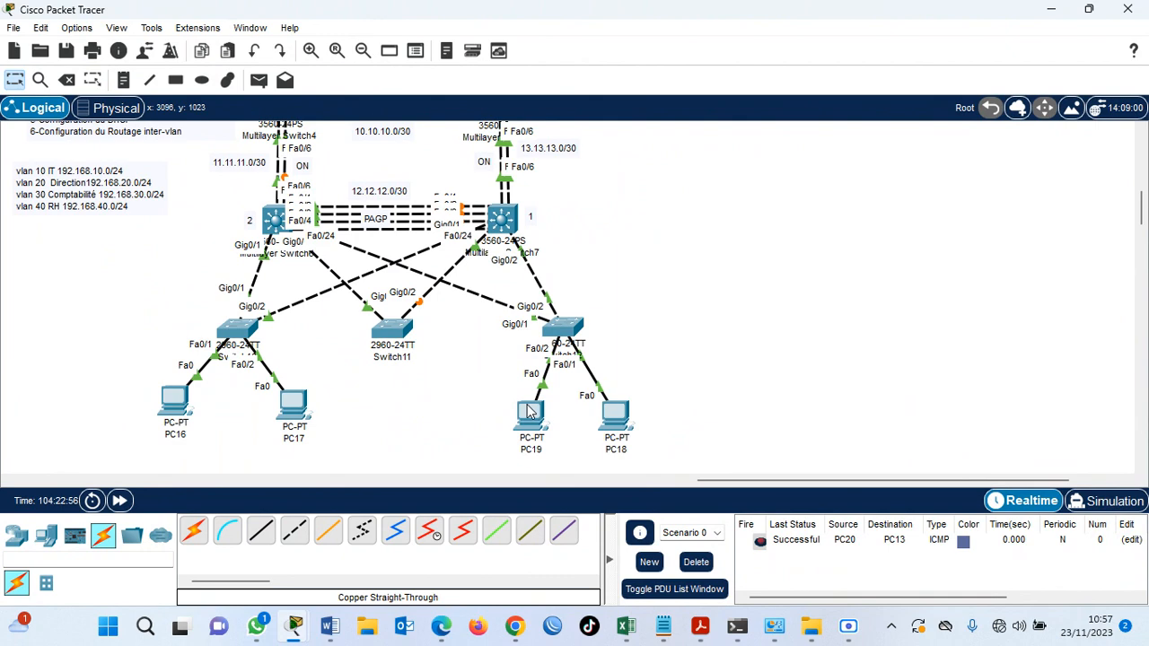
pyautogui.click(248, 332)
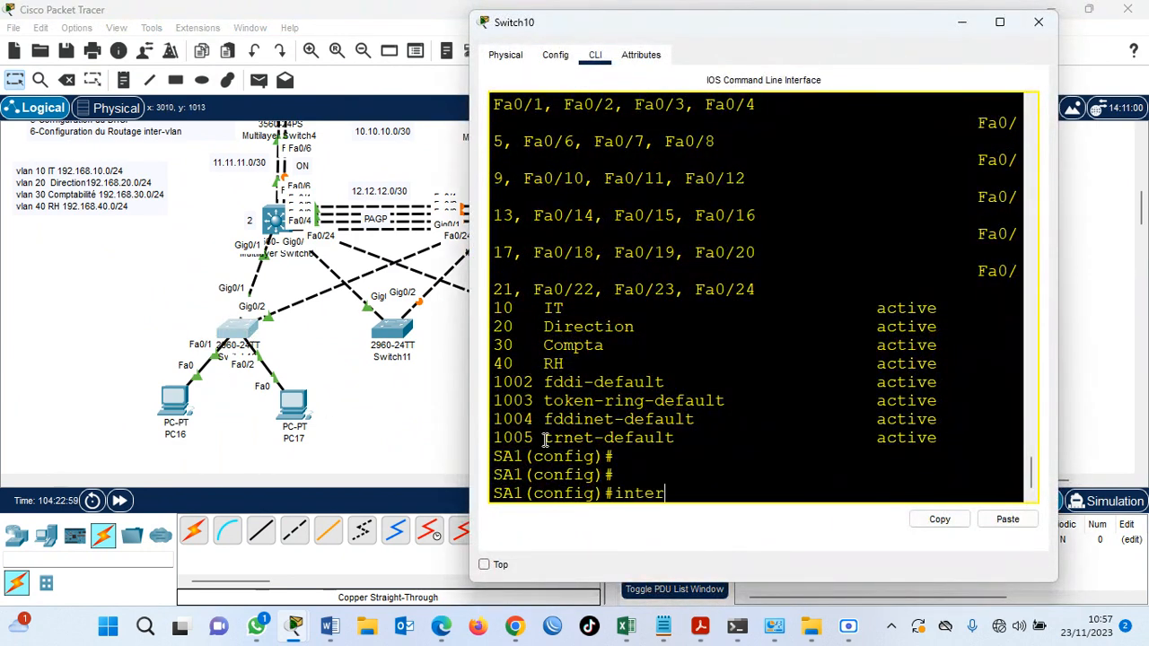
pyautogui.write('inter')
pyautogui.press('Tab')
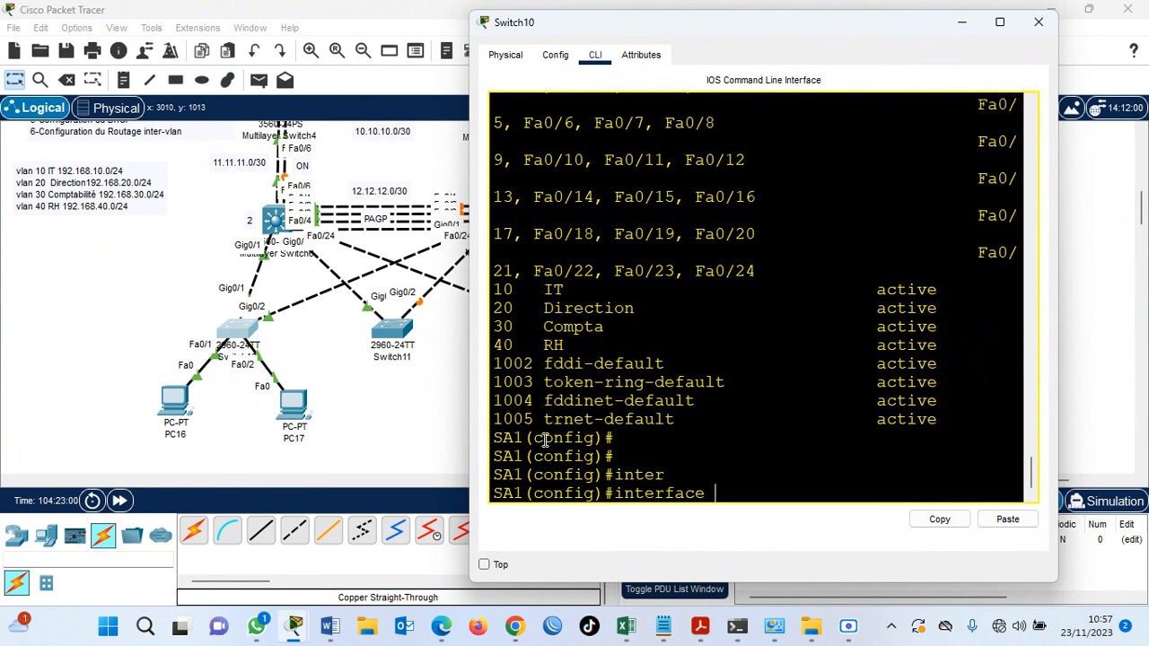
pyautogui.write('f')
pyautogui.press('Tab')
pyautogui.press('Return')
pyautogui.write('swi')
pyautogui.press('Tab')
pyautogui.write('mo')
pyautogui.press('Tab')
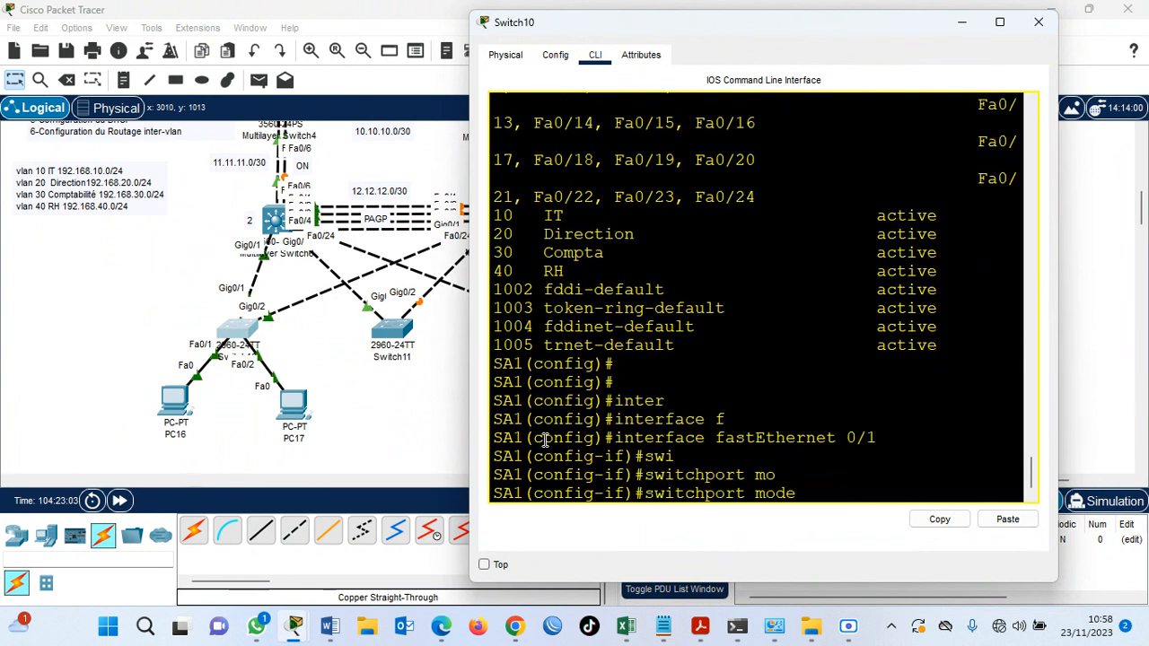
pyautogui.write('ac')
pyautogui.press('Tab')
pyautogui.press('Return')
# Assign SA1's fastEthernet 0/1 to VLAN 10 with switchport access vlan 10.
pyautogui.write('swi')
pyautogui.press('Tab')
pyautogui.write('ac')
pyautogui.press('Tab')
pyautogui.write('v')
pyautogui.press('Tab')
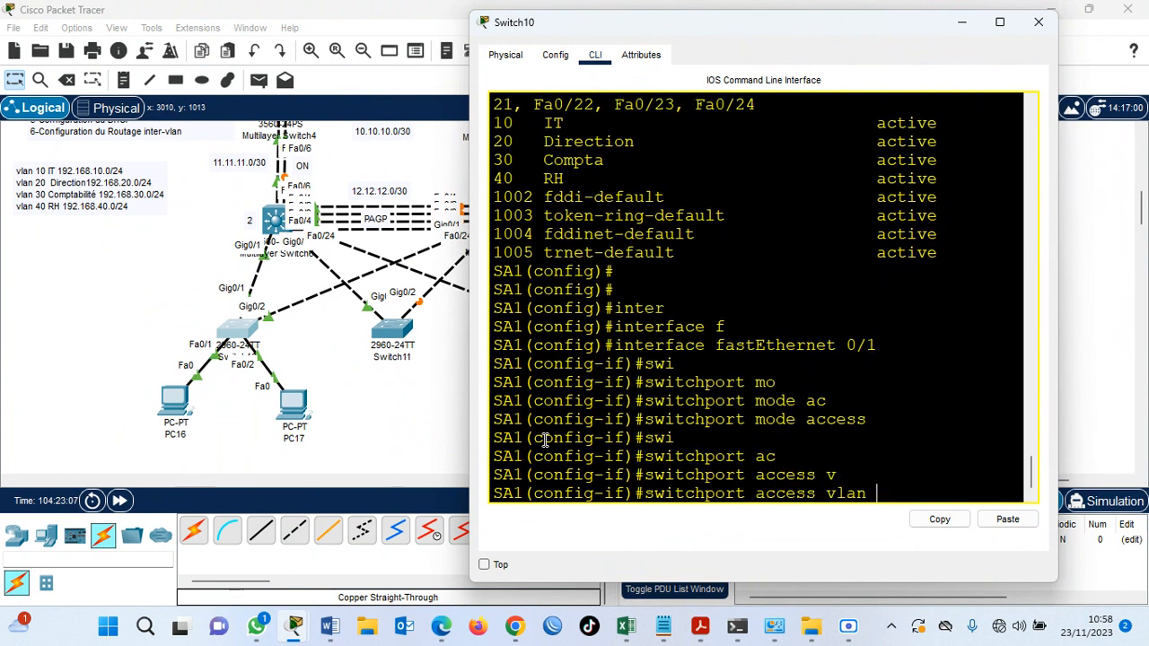
pyautogui.write('10')
pyautogui.press('Return')
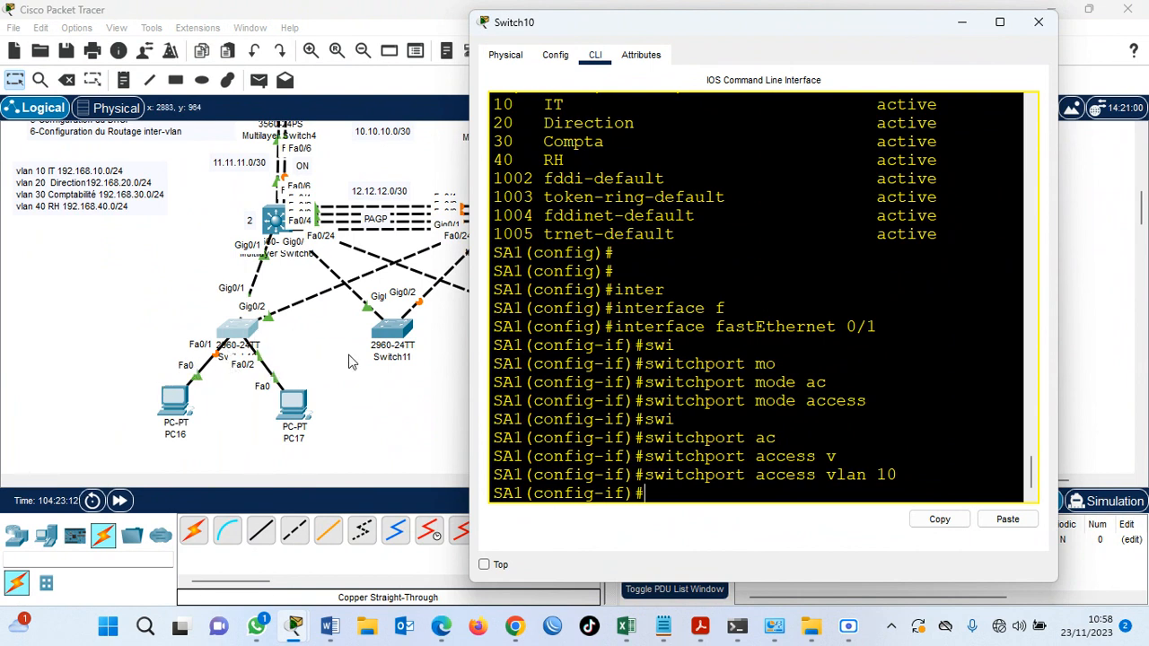
pyautogui.press('Return')
pyautogui.press('Return')
# Enter interface fa 0/2 on SA1 and set it to access mode with swi mod acc.
pyautogui.write('inte')
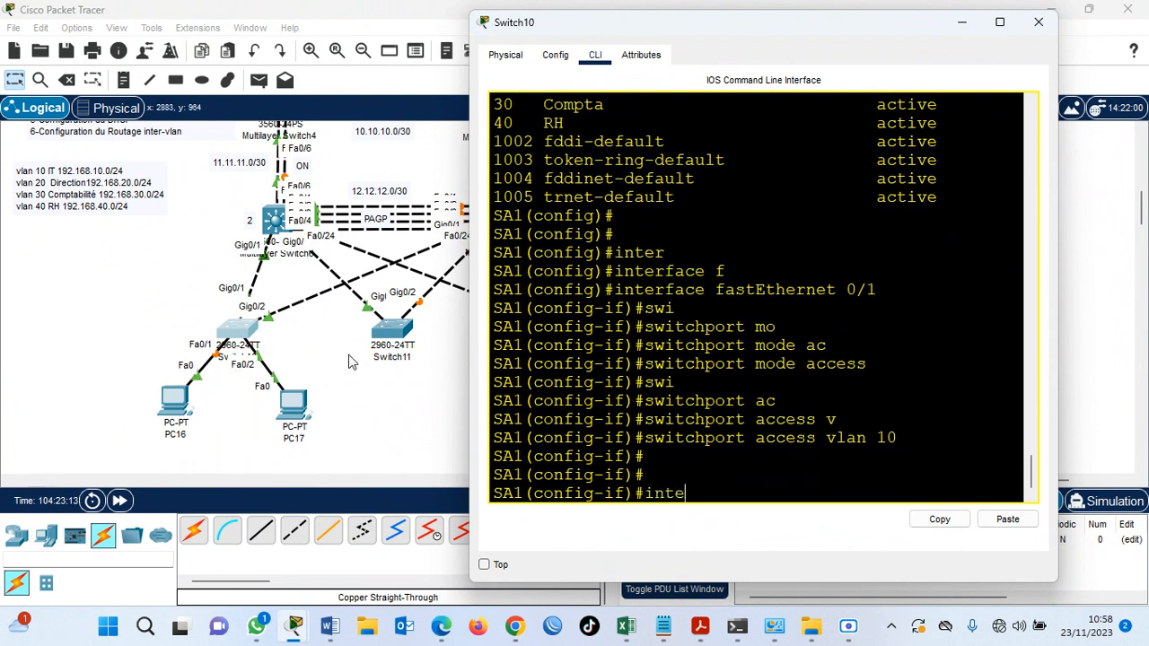
pyautogui.press('BackSpace')
pyautogui.press('BackSpace')
pyautogui.press('BackSpace')
pyautogui.write('interface fa')
pyautogui.press('Return')
pyautogui.write('s')
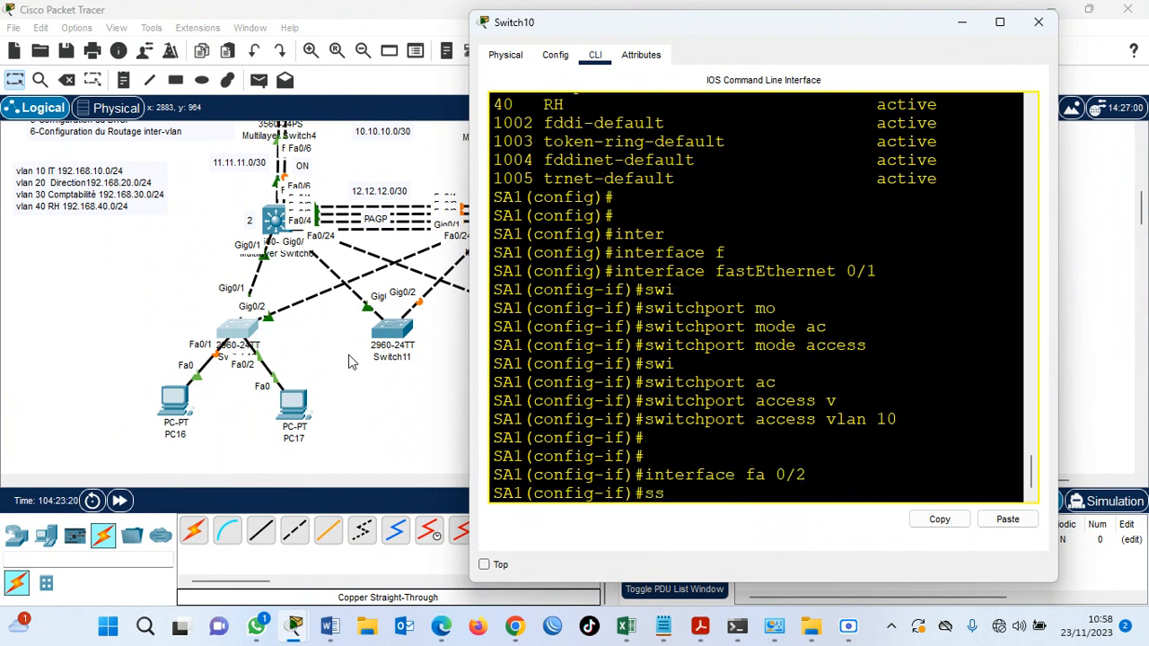
pyautogui.press('BackSpace')
pyautogui.write('wi mod')
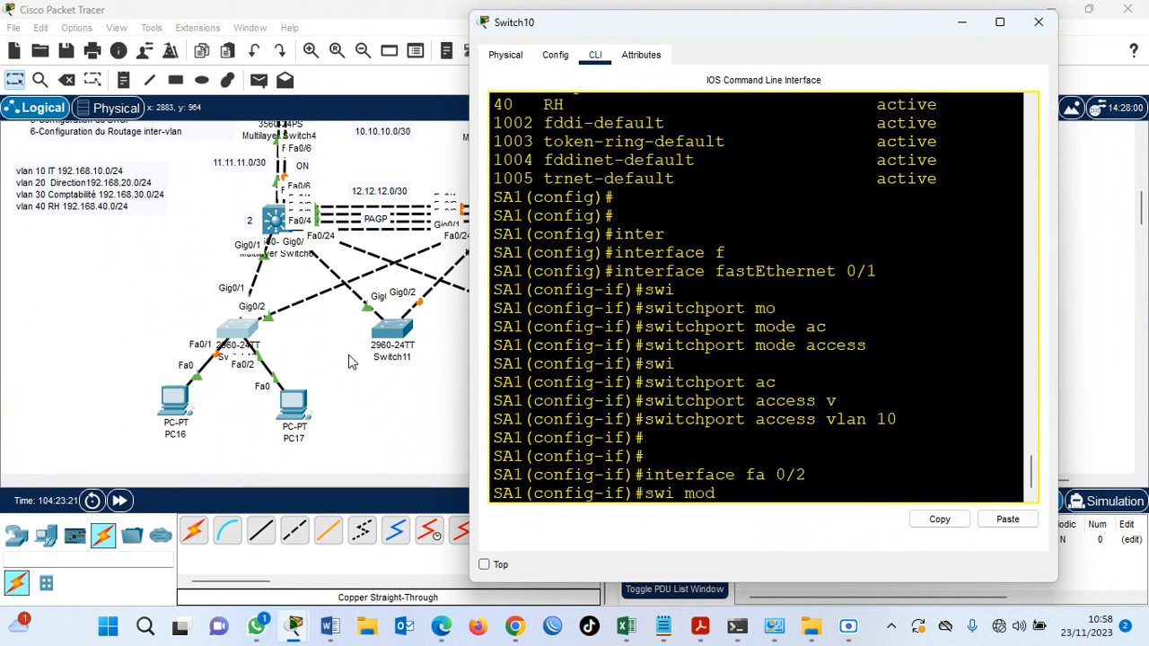
pyautogui.write(' acc')
pyautogui.press('Return')
# Assign SA1's interface fa 0/2 to VLAN 20 with swi acc vlan 20.
pyautogui.write('swia cc')
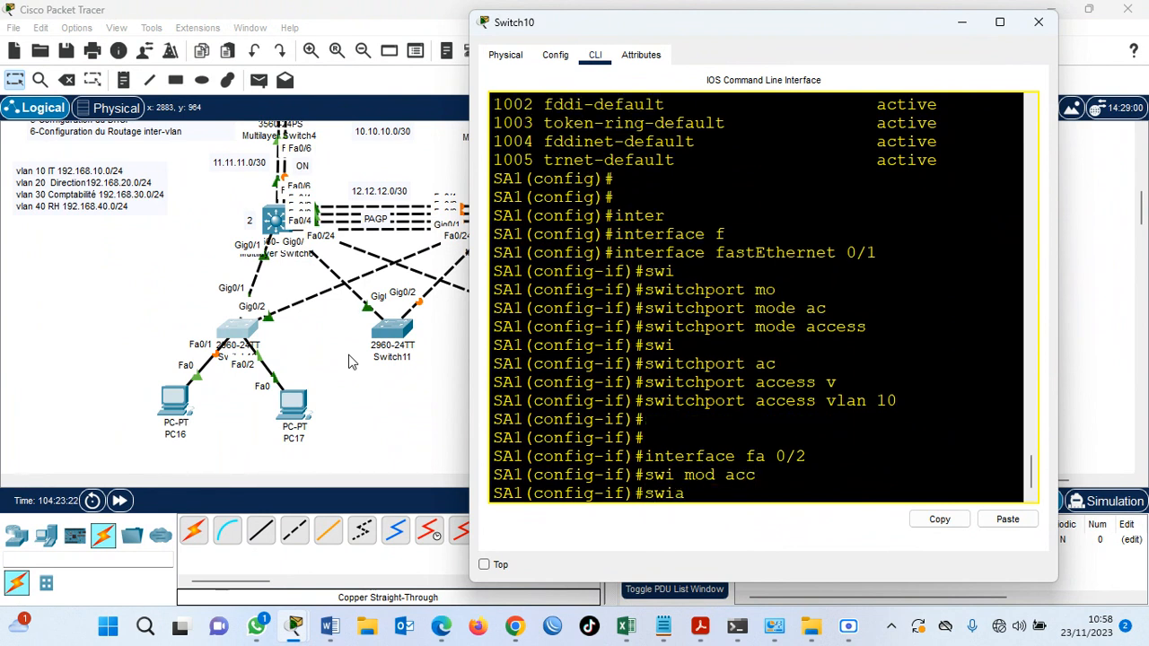
pyautogui.press('BackSpace')
pyautogui.press('BackSpace')
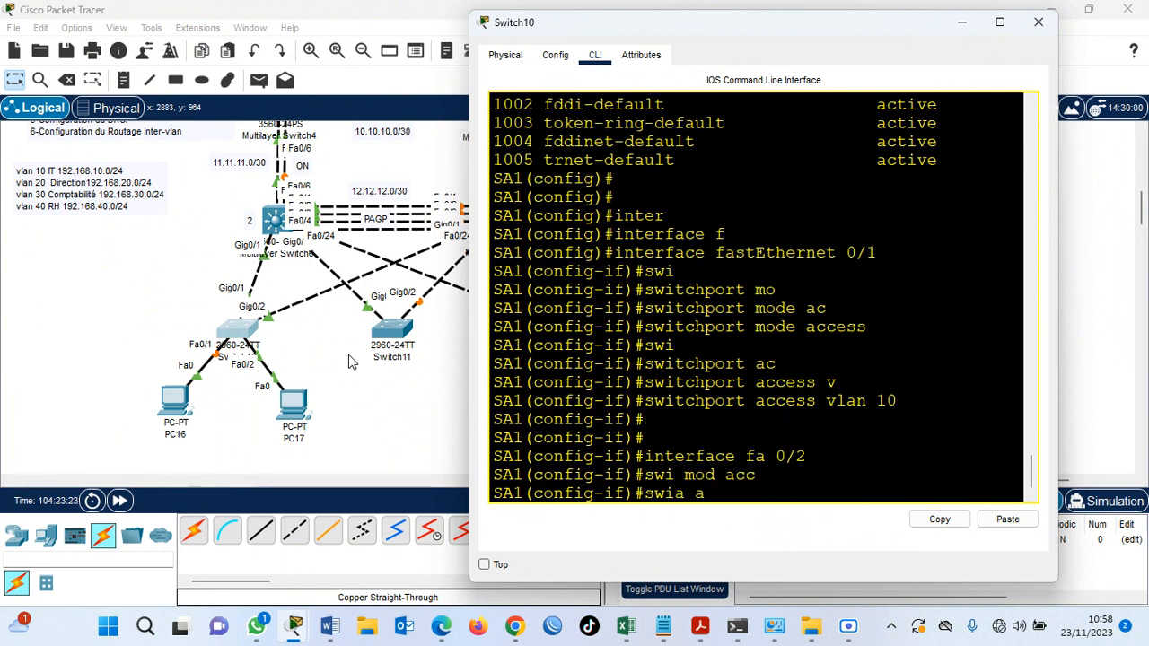
pyautogui.write('acc vlan')
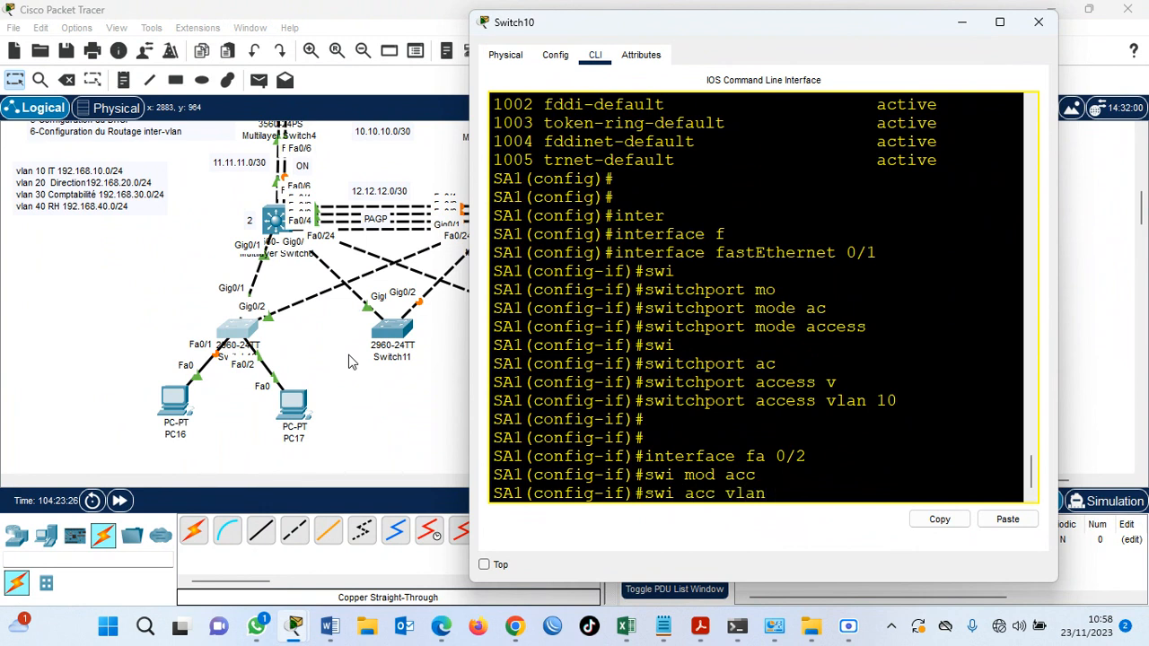
pyautogui.write(' 20')
pyautogui.press('Return')
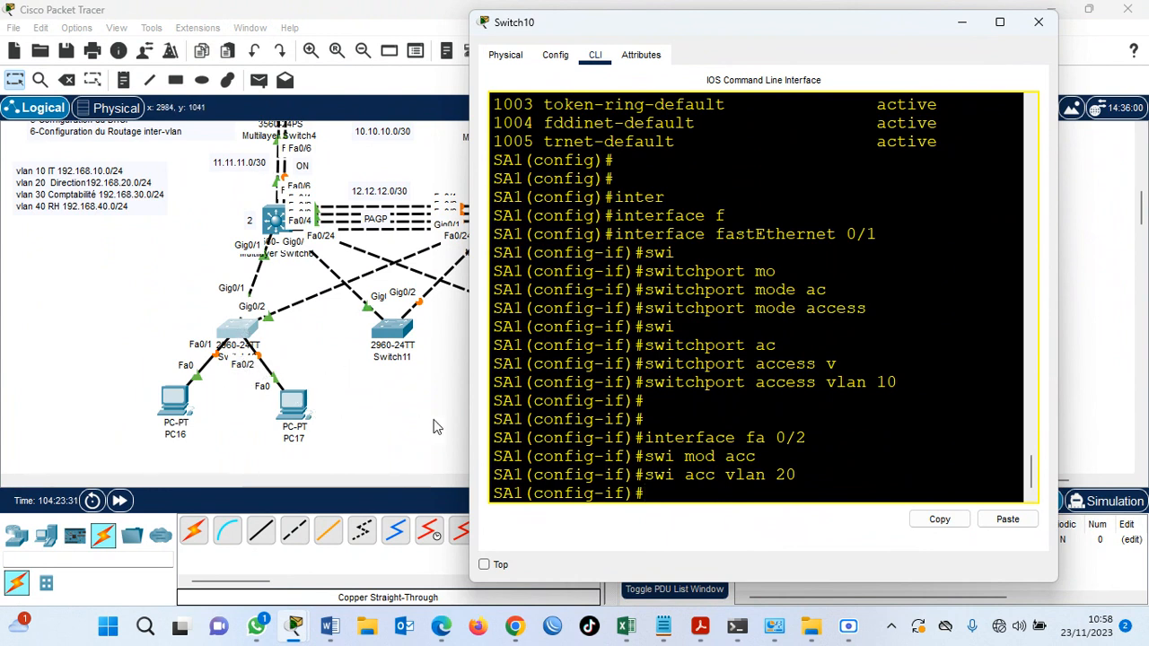
# Save SA1's running configuration with do wr and close its window.
pyautogui.press('Return')
pyautogui.press('Return')
pyautogui.write('do wr')
pyautogui.press('Return')
pyautogui.press('Return')
pyautogui.press('Return')
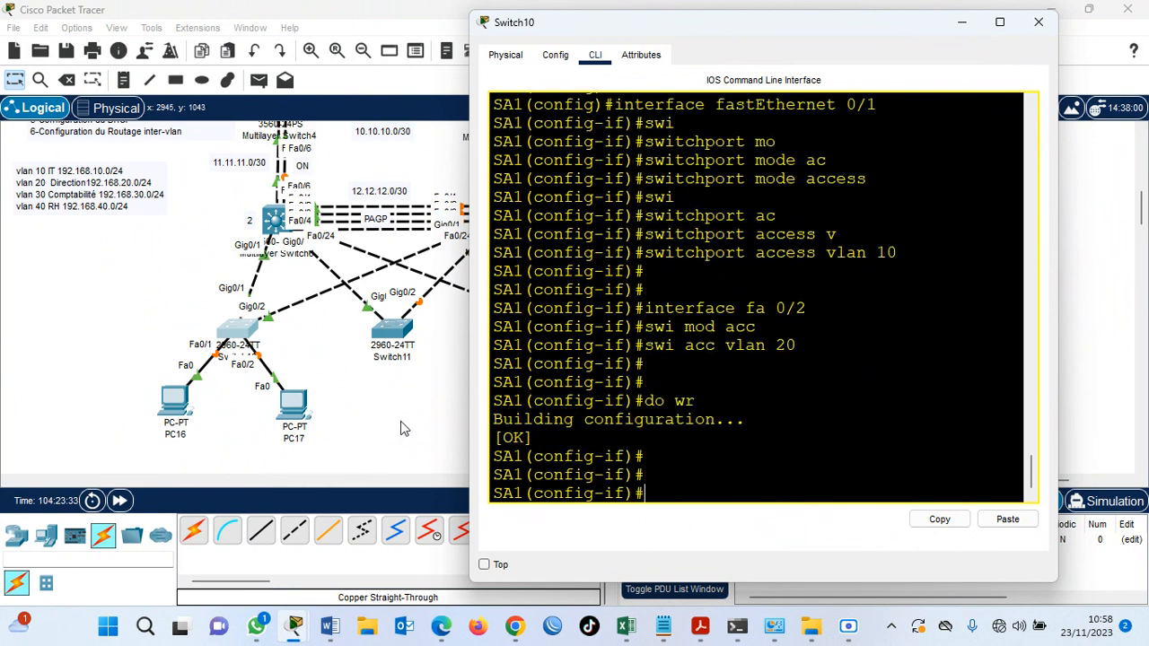
pyautogui.hotkey('alt', 'F4')
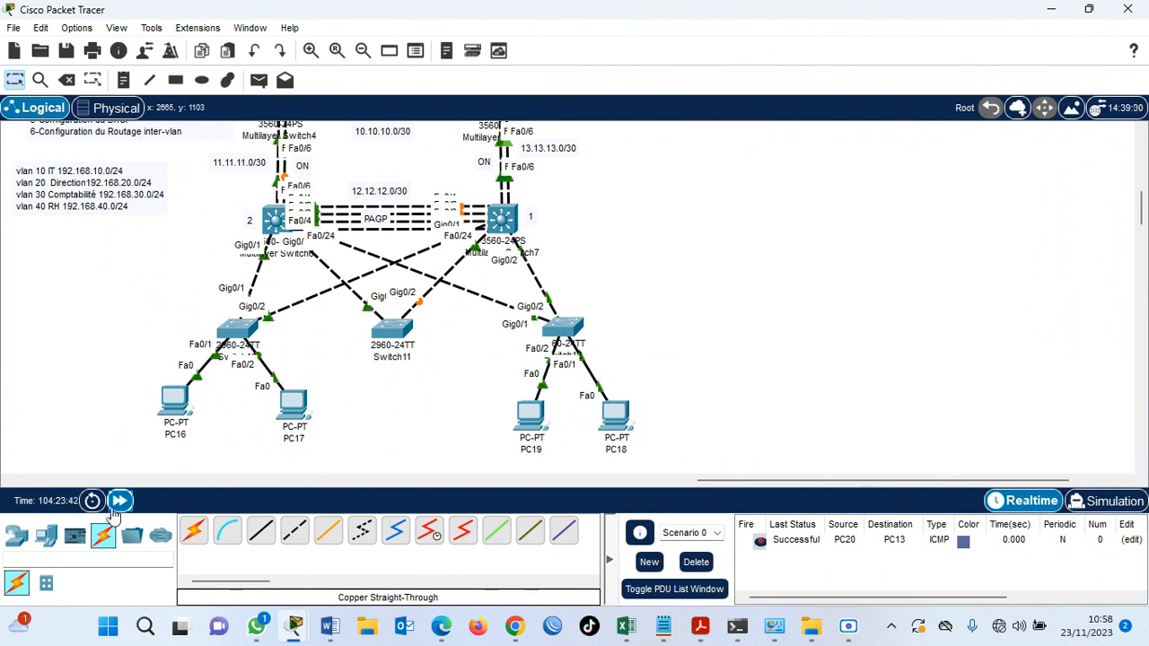
# Fast-forward the simulation time repeatedly so that SA1's access port links come up.
pyautogui.click(119, 503)
pyautogui.click(119, 504)
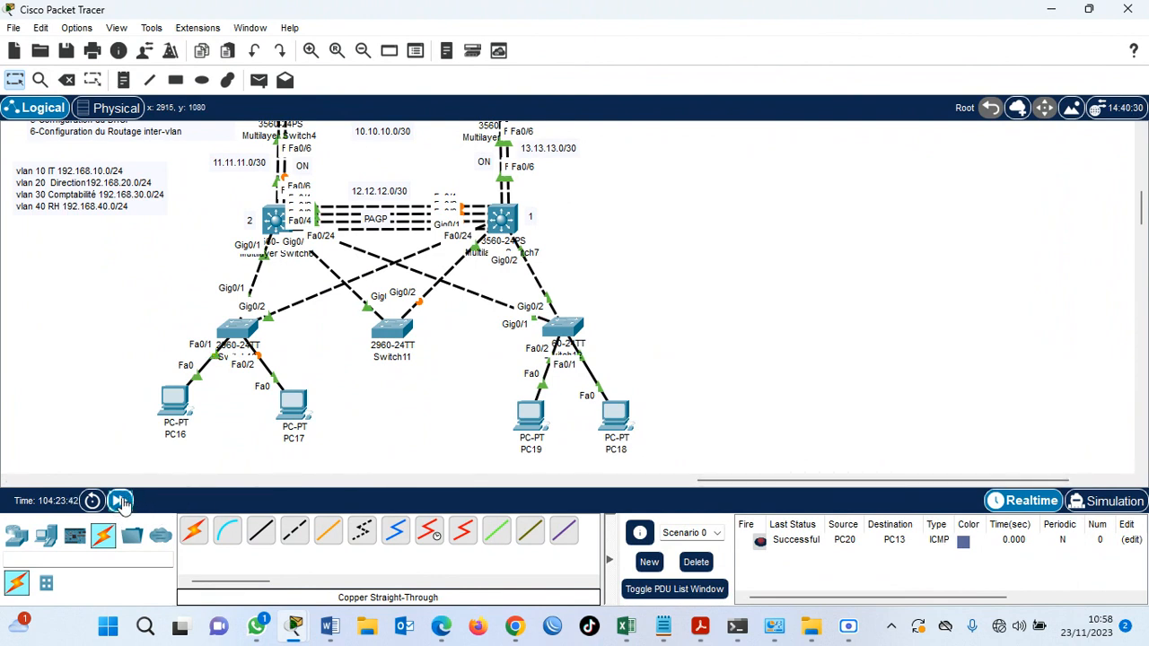
pyautogui.click(122, 500)
pyautogui.click(122, 501)
pyautogui.click(119, 502)
pyautogui.click(119, 502)
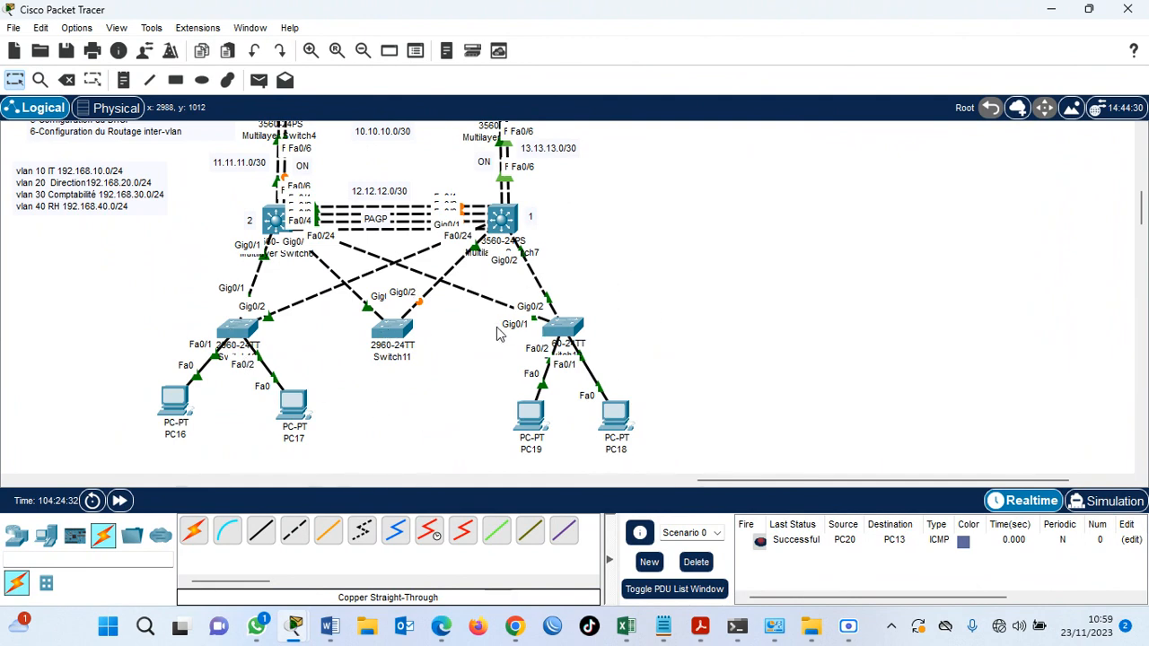
# Check SA1's port-to-VLAN assignments with do sh vlan brief, looking at the ports of VLANs 10 and 20.
pyautogui.click(237, 329)
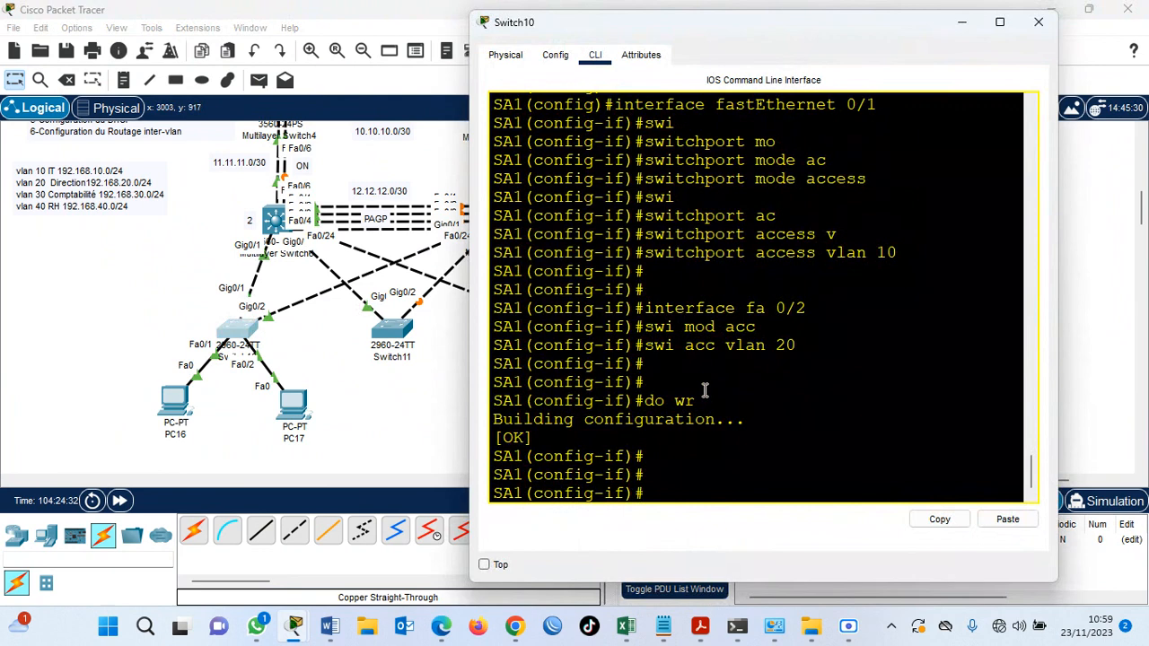
pyautogui.write('do sh vlan brief')
pyautogui.press('Return')
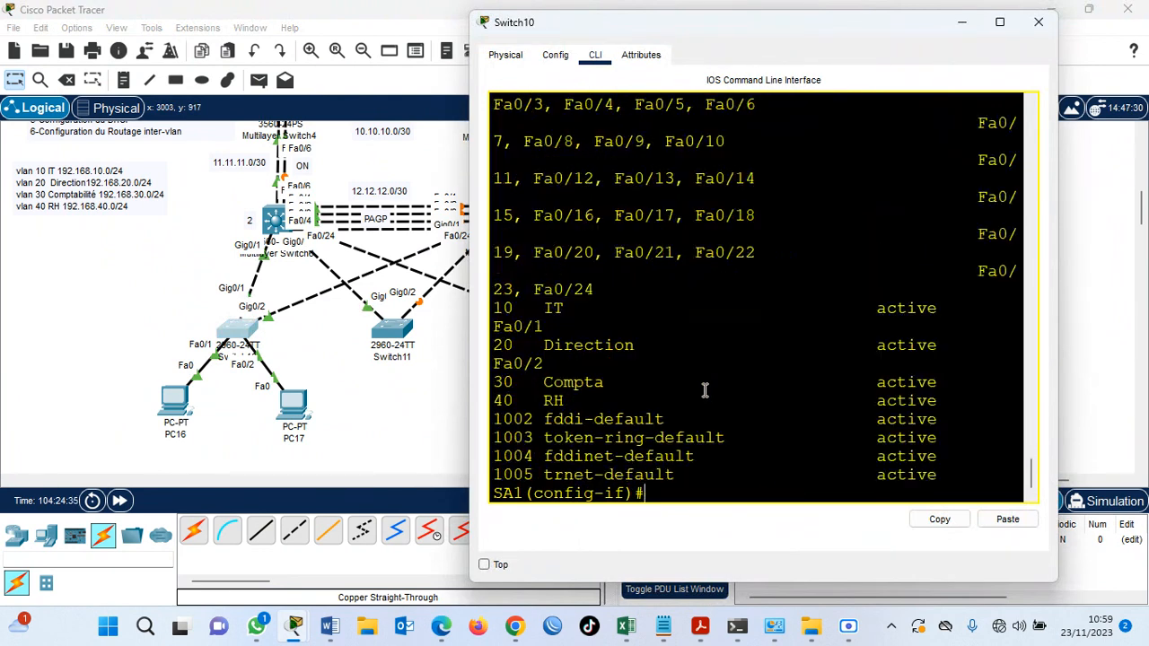
pyautogui.press('super+Up')
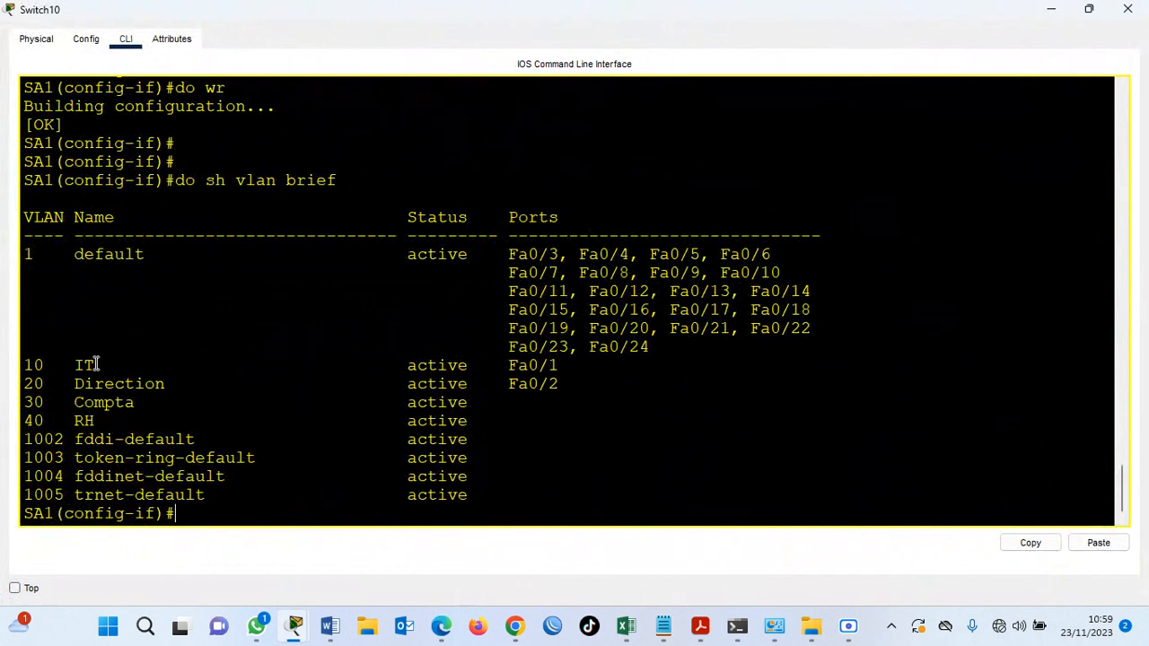
pyautogui.moveTo(569, 366)
pyautogui.mouseDown()
pyautogui.moveTo(511, 367)
pyautogui.moveTo(541, 384)
pyautogui.moveTo(508, 368)
pyautogui.moveTo(527, 384)
pyautogui.moveTo(563, 383)
pyautogui.mouseUp()
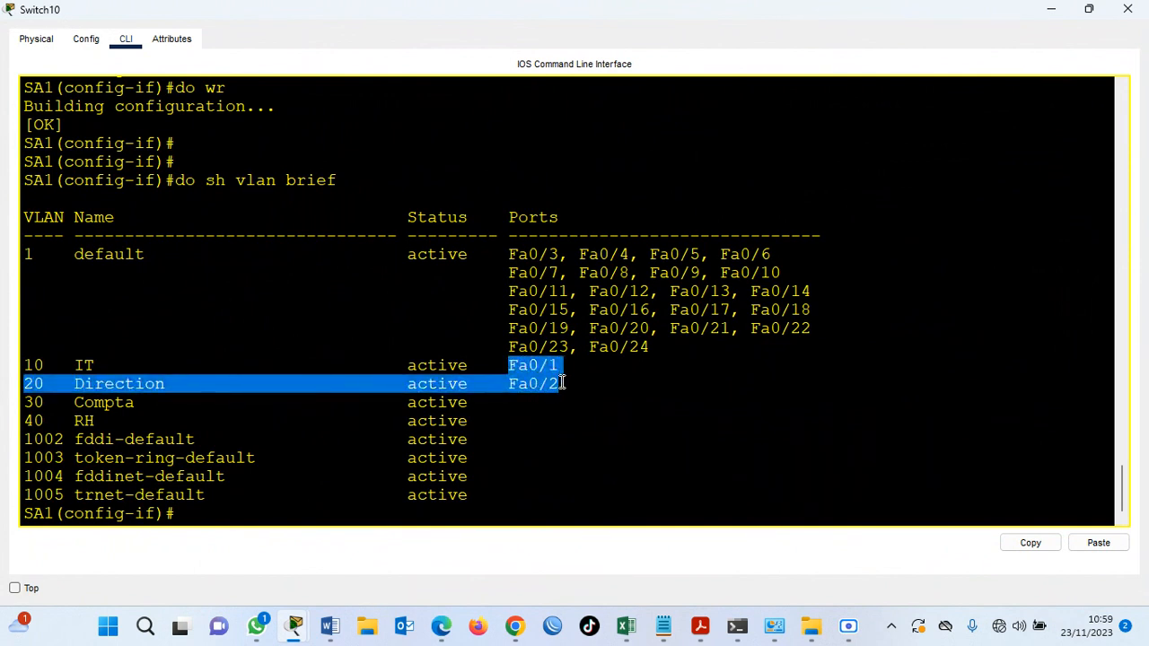
pyautogui.click(1052, 9)
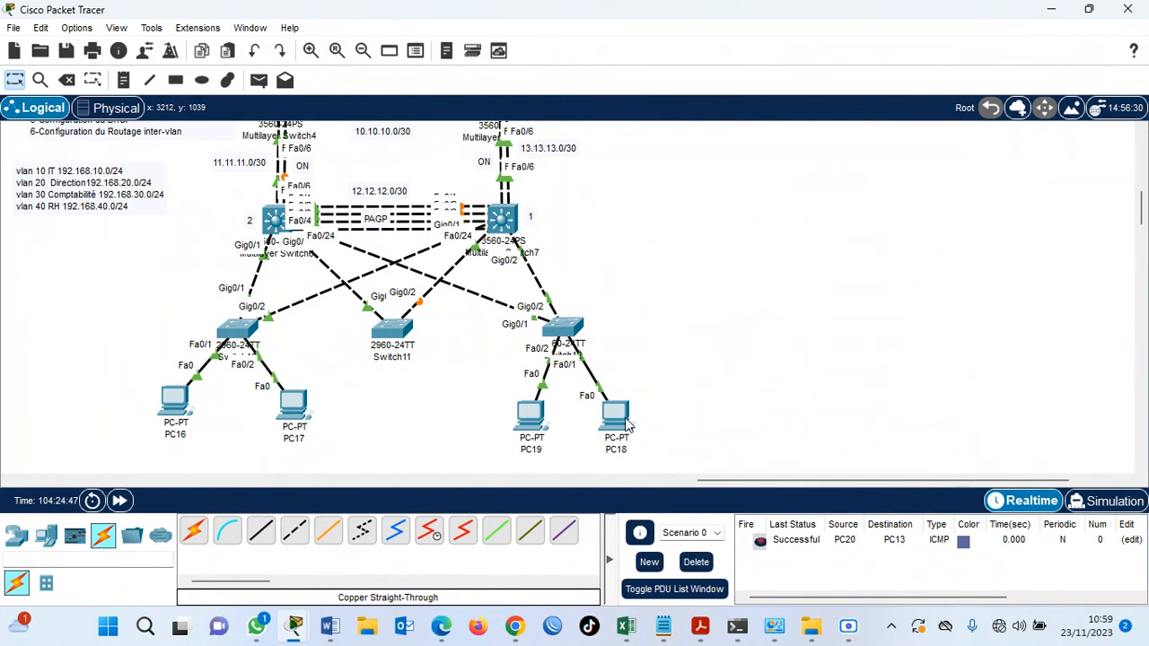
# Open SA2's CLI, enter interface fa 0/1 and set it to access mode with swi mod acc.
pyautogui.moveTo(551, 422)
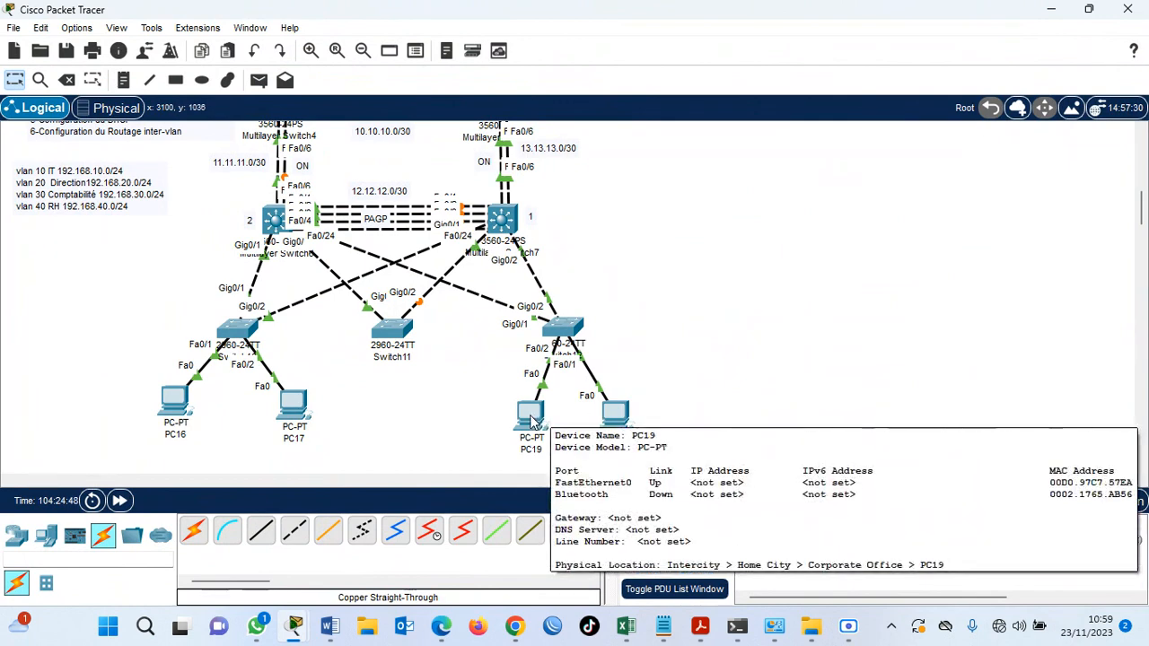
pyautogui.click(564, 331)
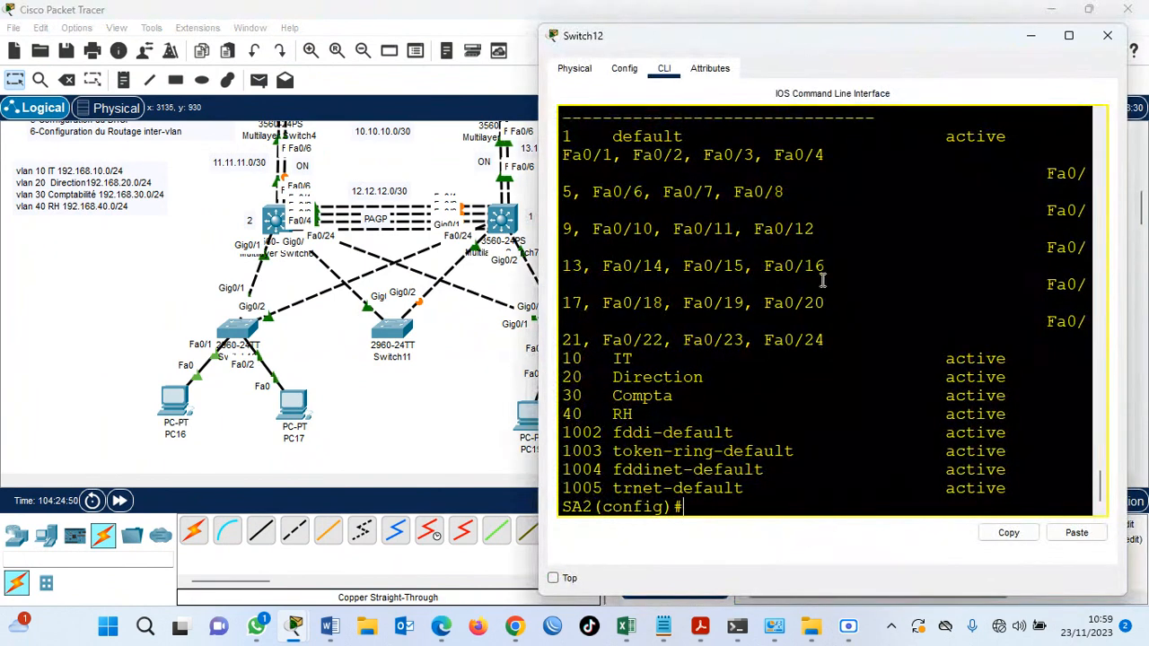
pyautogui.press('Return')
pyautogui.press('Return')
pyautogui.write('inter fa0/')
pyautogui.press('BackSpace')
pyautogui.press('BackSpace')
pyautogui.write('0/1')
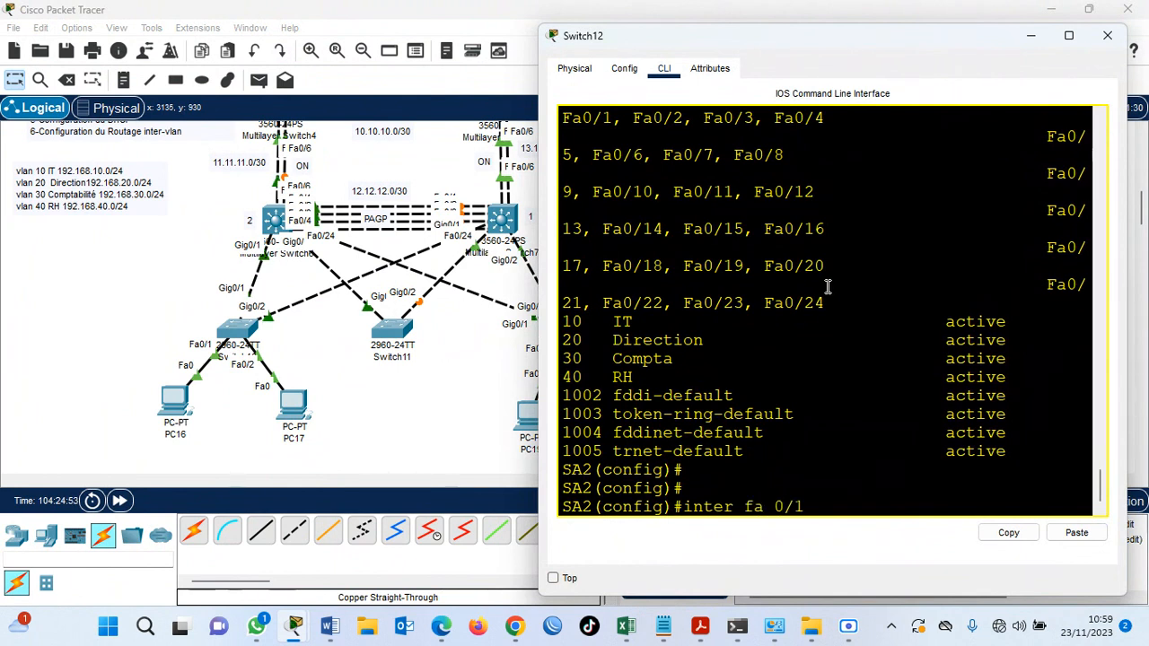
pyautogui.press('Return')
pyautogui.write('swi mo')
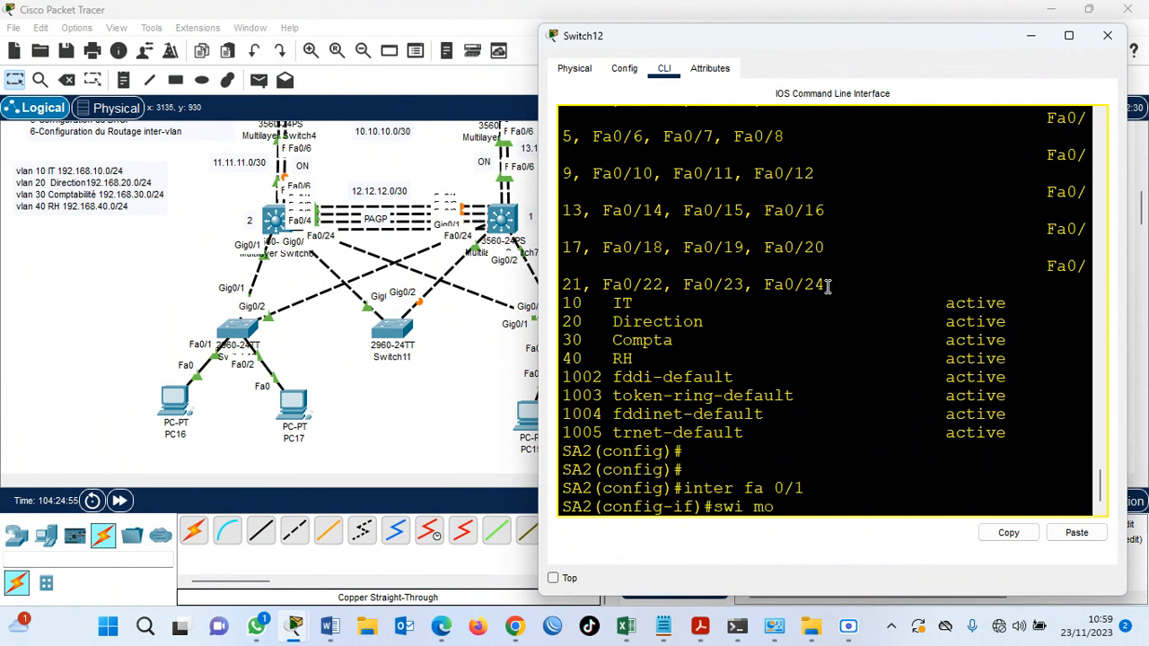
pyautogui.write('d acc')
pyautogui.press('Return')
# Assign SA2's interface fa 0/1 to VLAN 30 with swi acc vlan 30.
pyautogui.write('swi acc vlan')
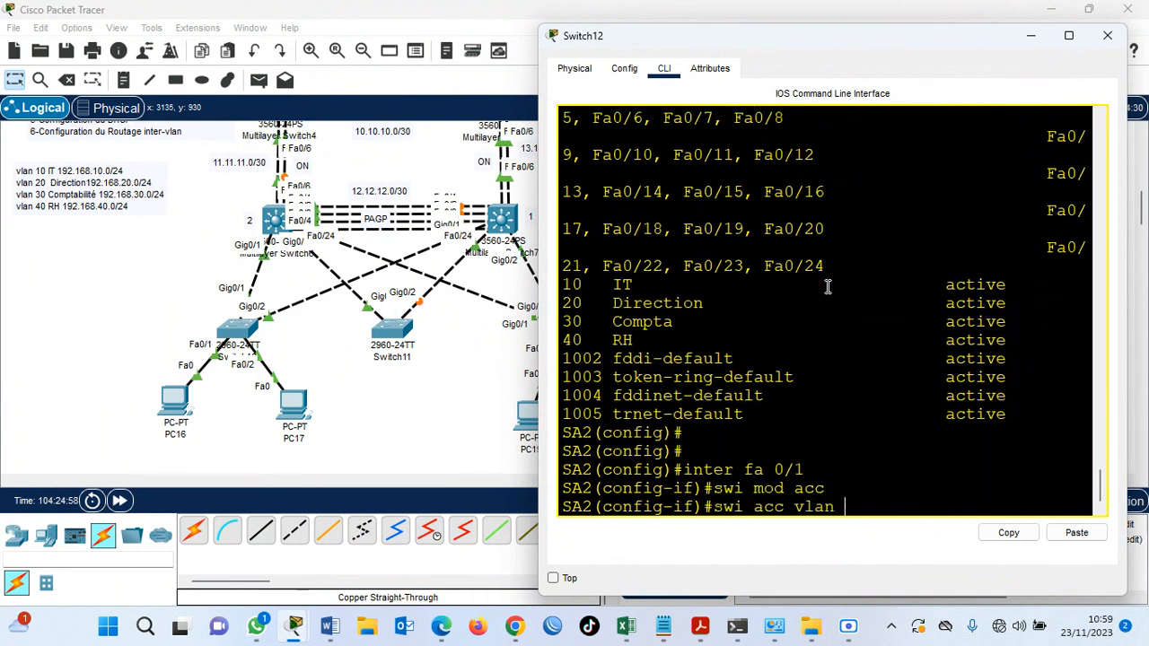
pyautogui.write('30')
pyautogui.press('Return')
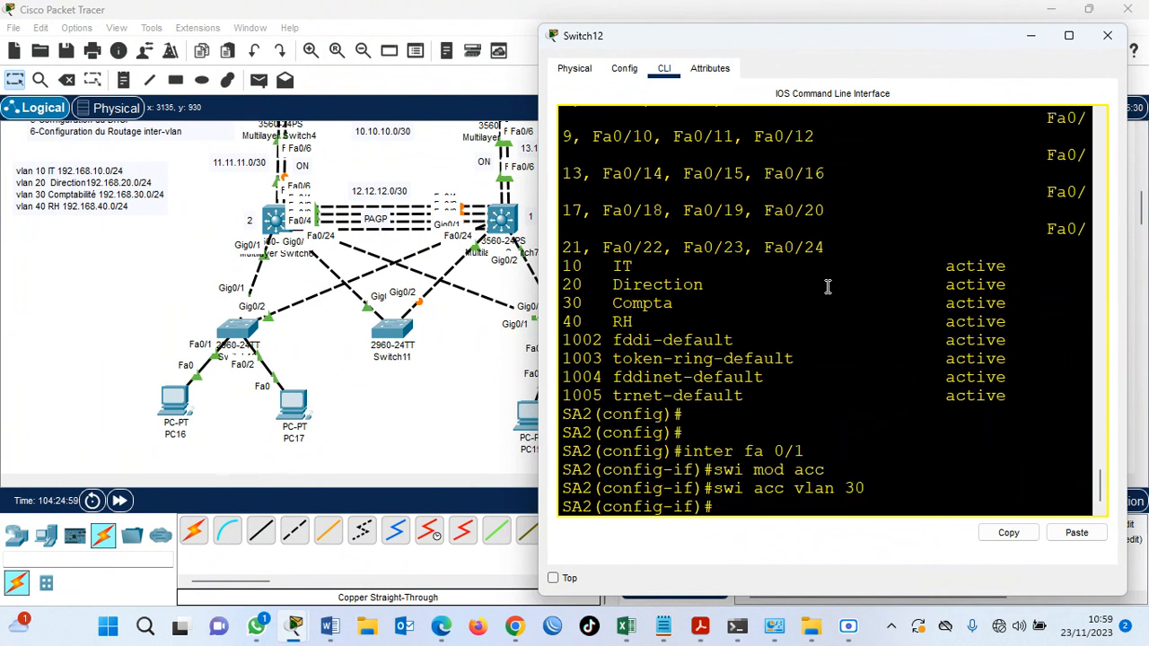
pyautogui.press('Return')
pyautogui.press('Return')
# Enter interface fa 0/2 on SA2 and set it to access mode with swi mod acc.
pyautogui.write('inter fa')
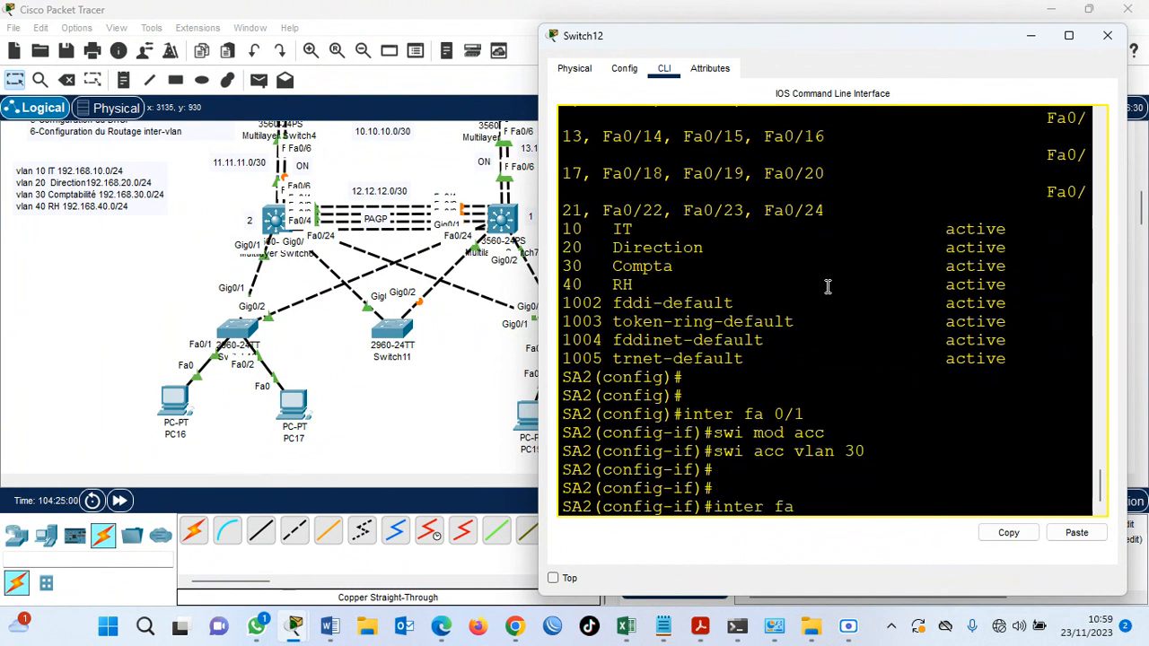
pyautogui.write(' 0/2')
pyautogui.press('Return')
pyautogui.write('swi mod')
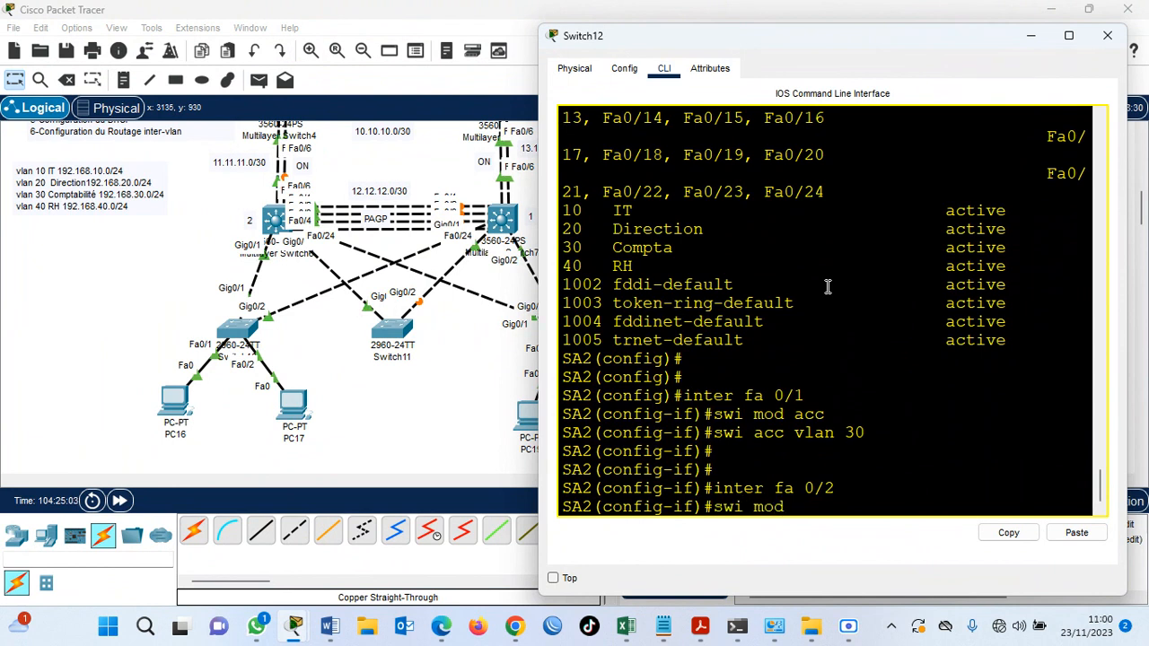
pyautogui.write(' acc')
pyautogui.press('Return')
# Assign SA2's interface fa 0/2 to VLAN 40 with swi acc vlan 40.
pyautogui.write('swi acc vlan 40')
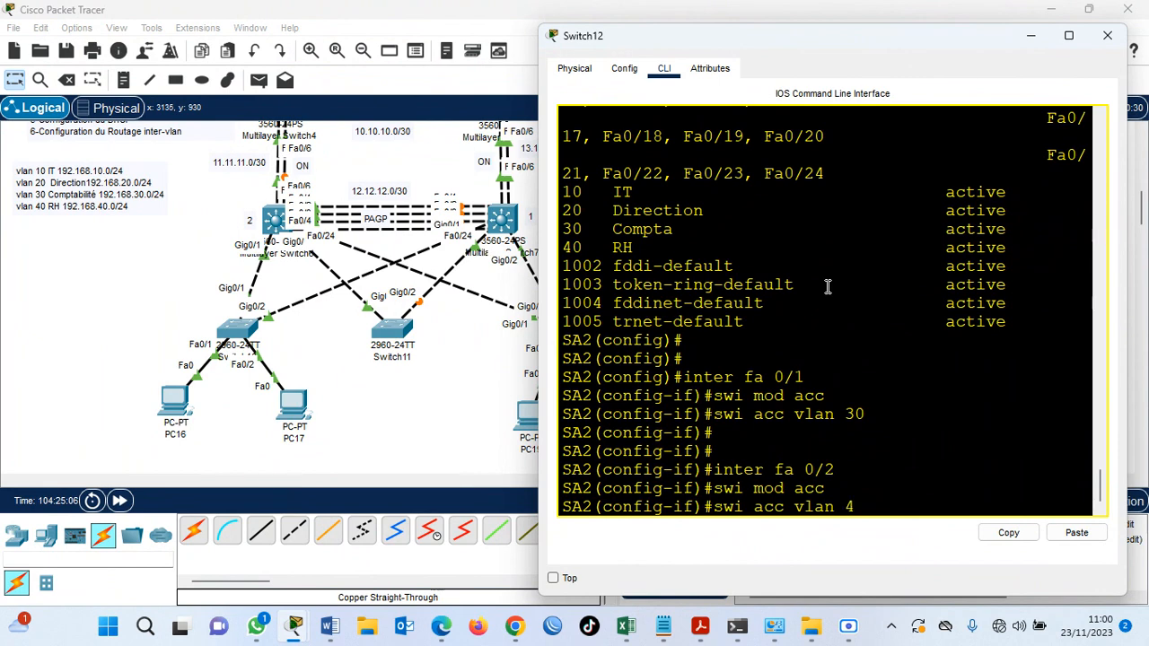
pyautogui.press('Return')
pyautogui.press('Return')
# Save SA2's configuration with do wr and return to the network topology.
pyautogui.press('Return')
pyautogui.write('do wr')
pyautogui.press('Return')
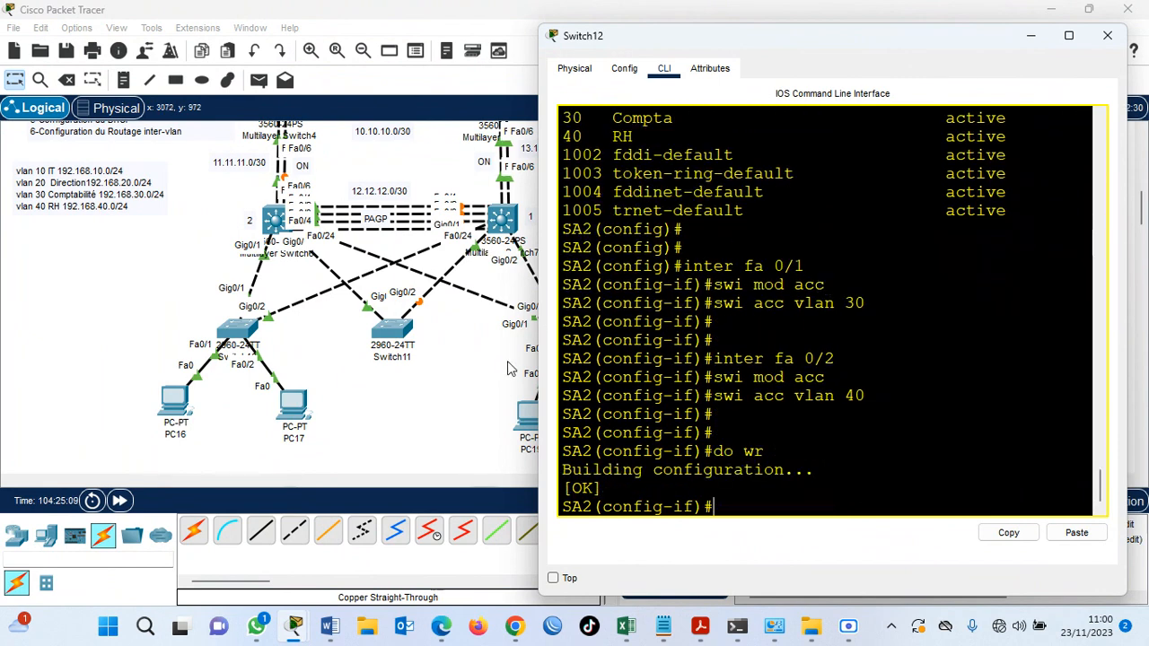
pyautogui.click(460, 379)
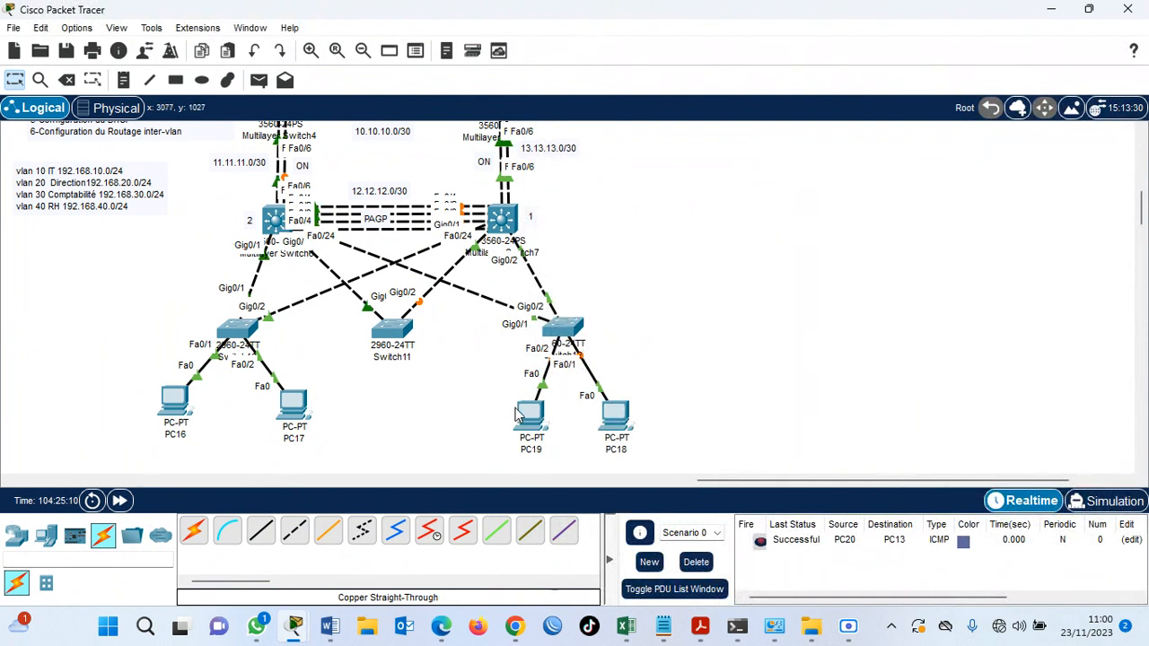
# Move PC19 slightly farther away from PC18 and fast-forward the simulation time.
pyautogui.moveTo(525, 422); pyautogui.dragTo(508, 415)
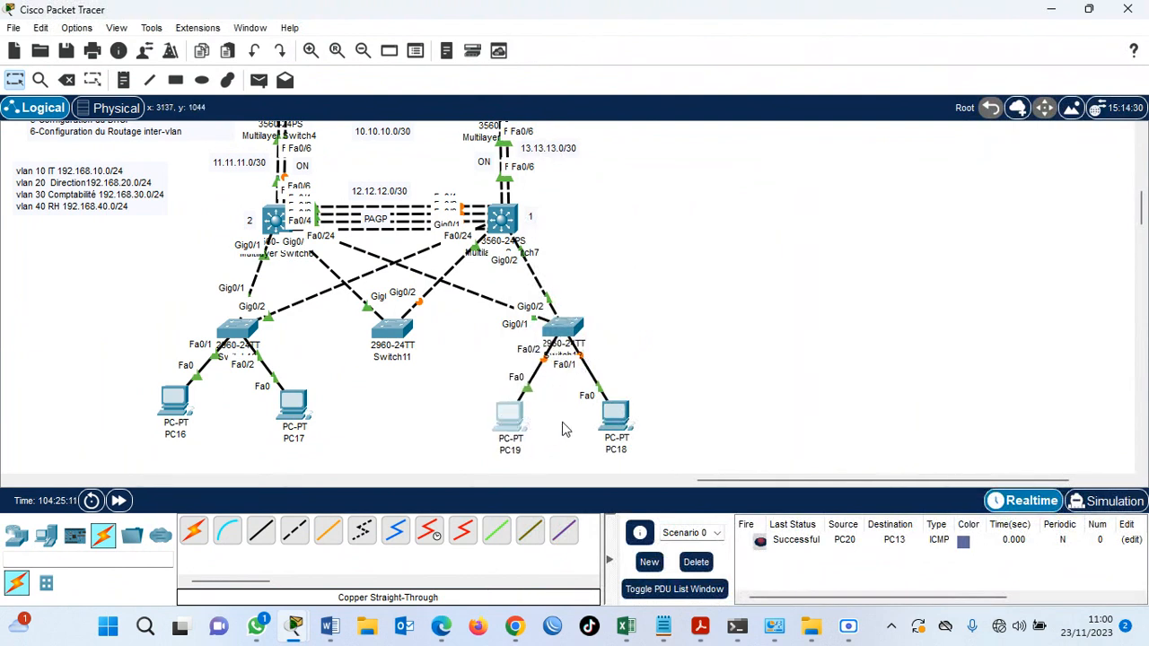
pyautogui.click(130, 508)
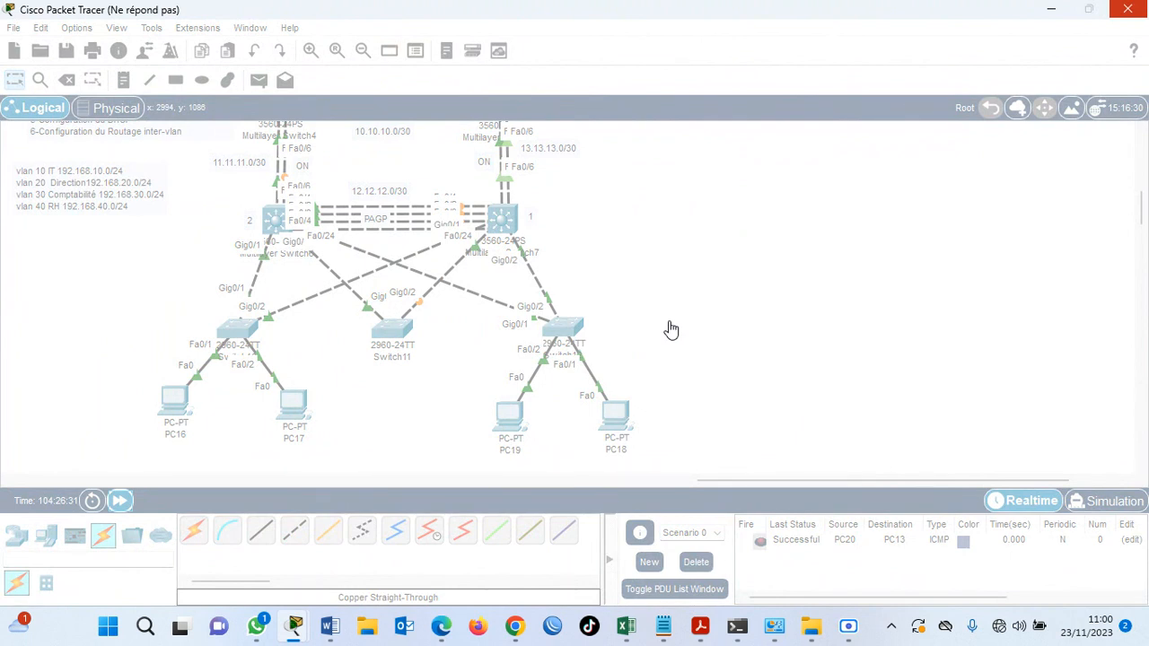
pyautogui.click(848, 625)
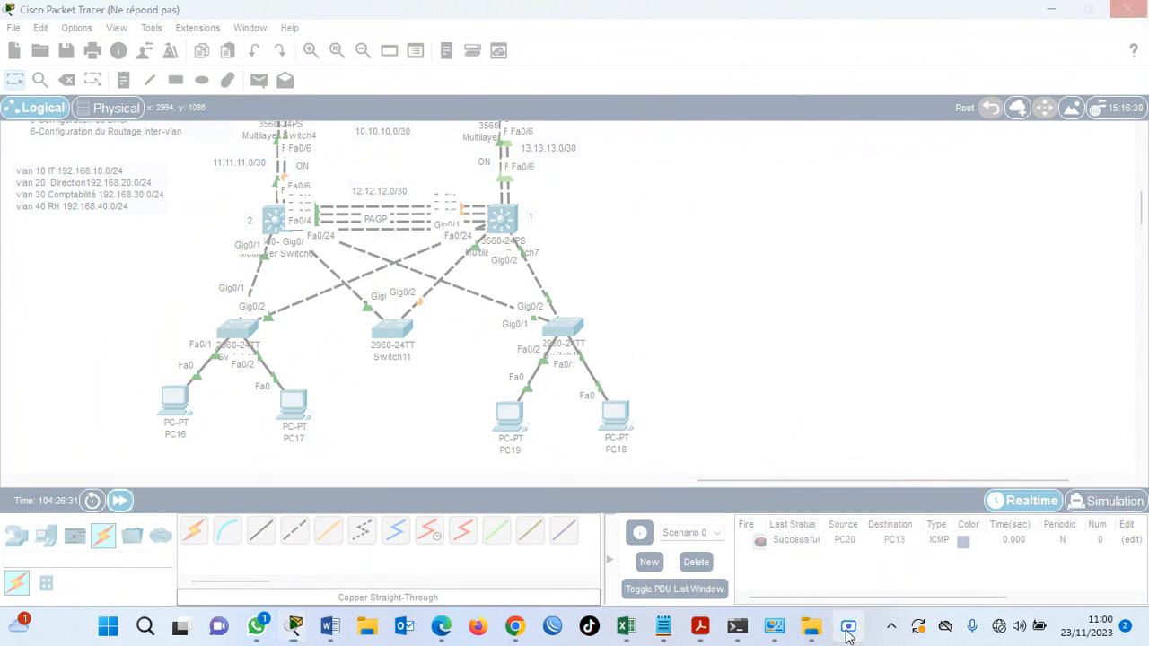
pyautogui.click(782, 577)
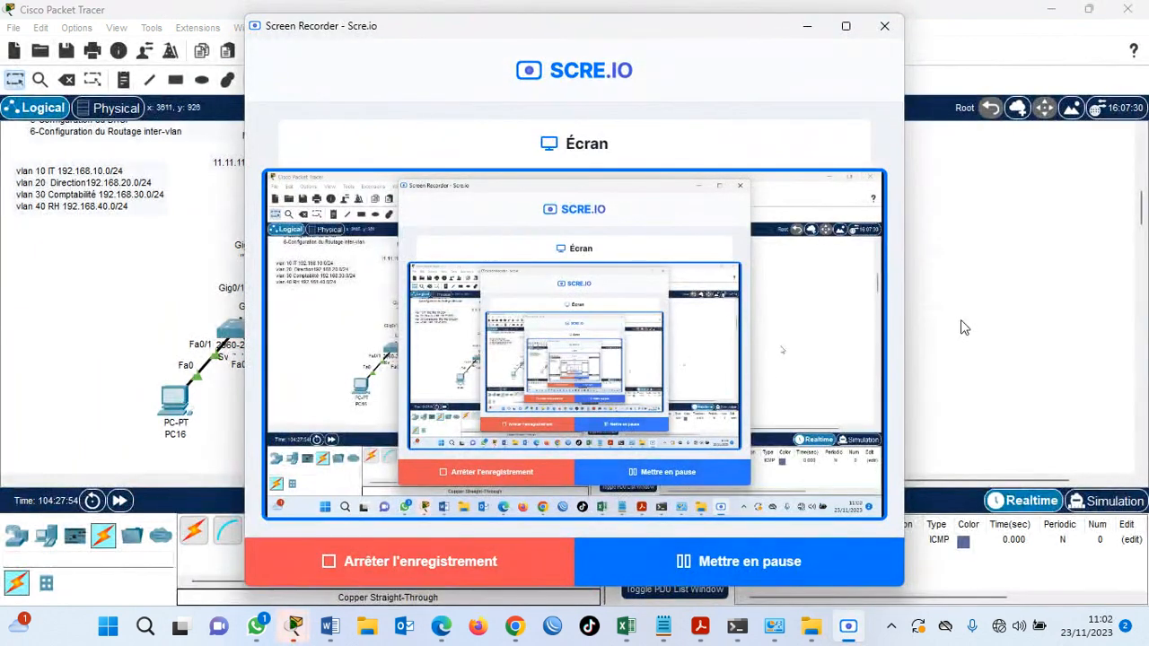
pyautogui.click(961, 325)
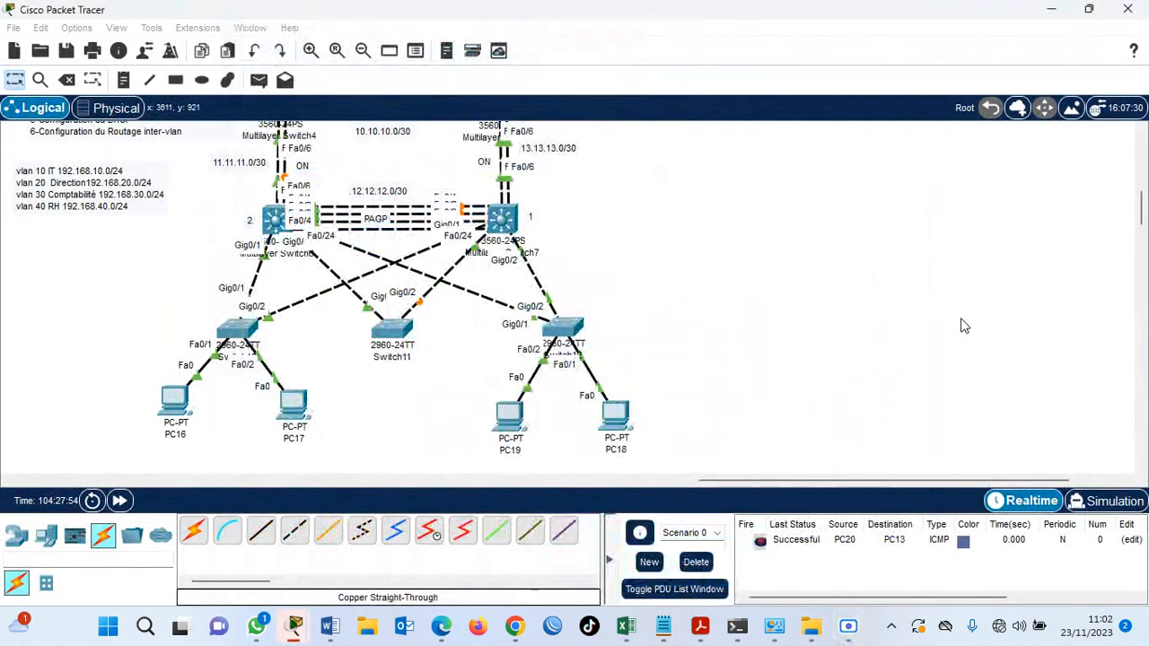
# Check SA2's port-to-VLAN assignments with do sh vlan brief.
pyautogui.click(566, 327)
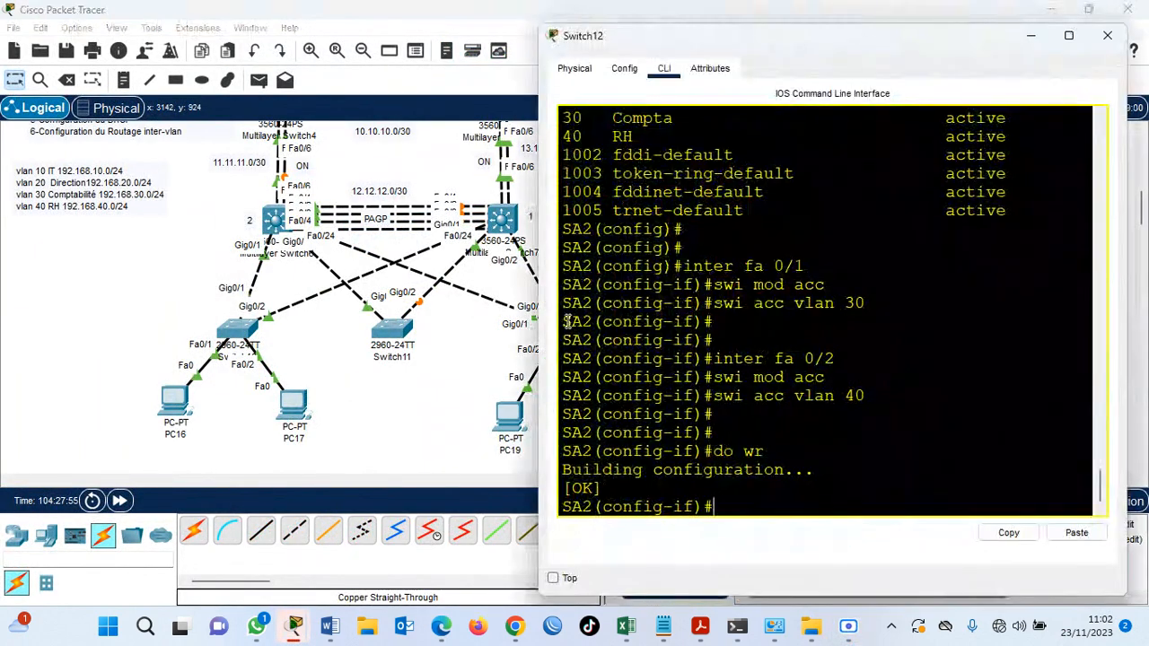
pyautogui.press('Return')
pyautogui.press('Return')
pyautogui.write('do sh ')
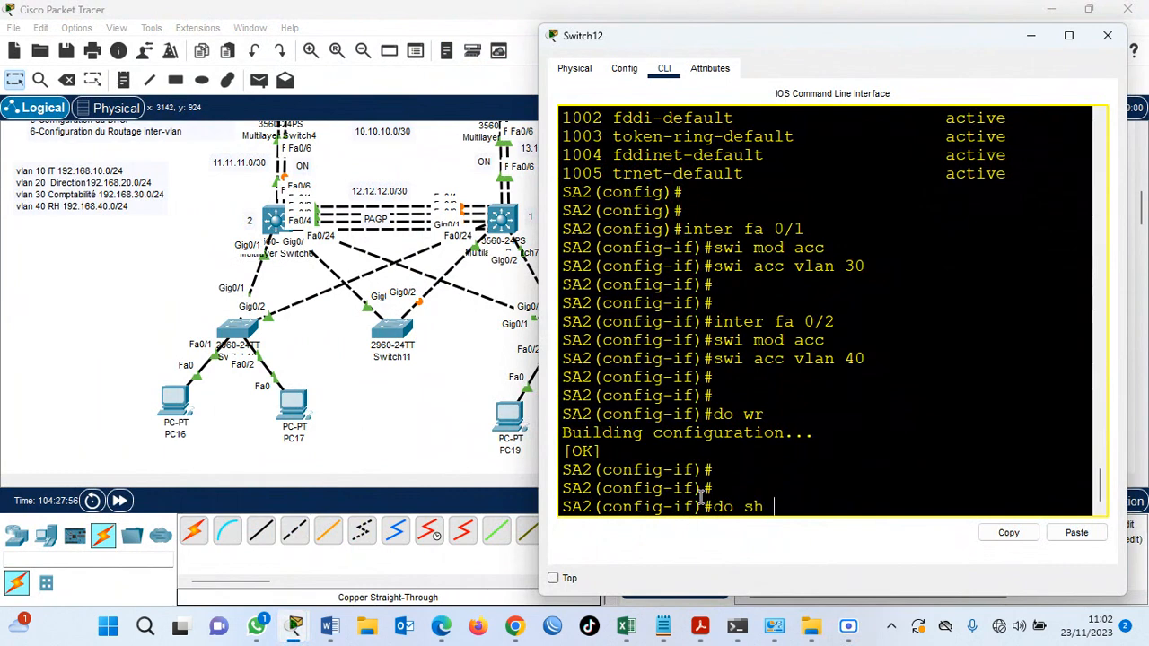
pyautogui.write('vlan brief')
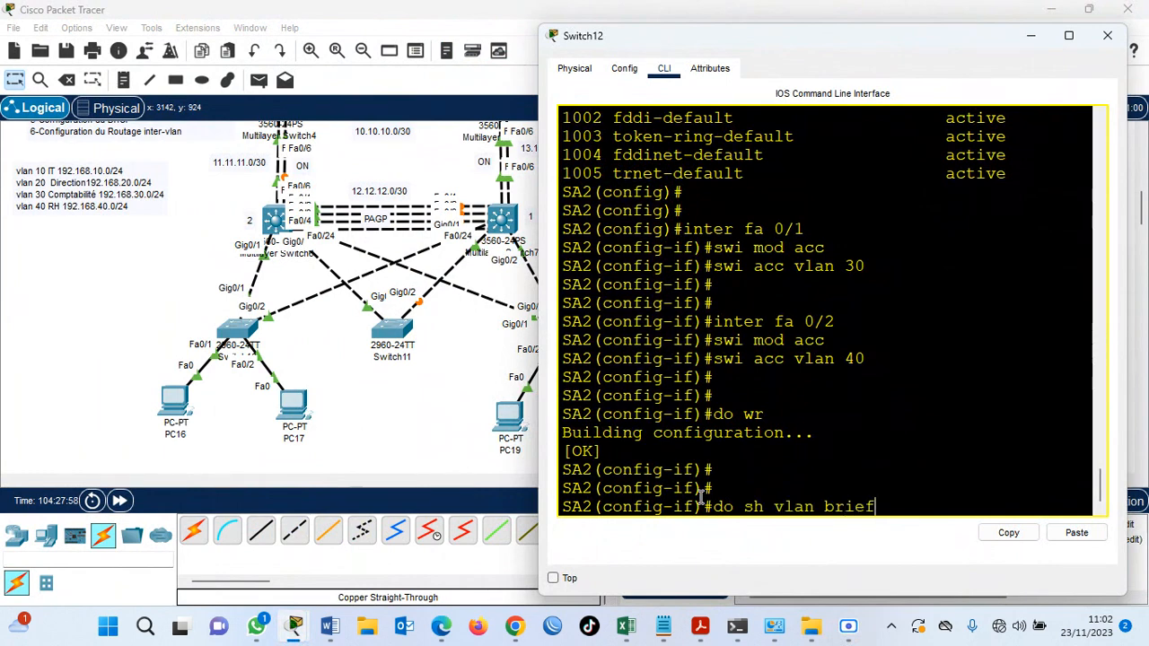
pyautogui.press('Return')
pyautogui.press('super+Up')
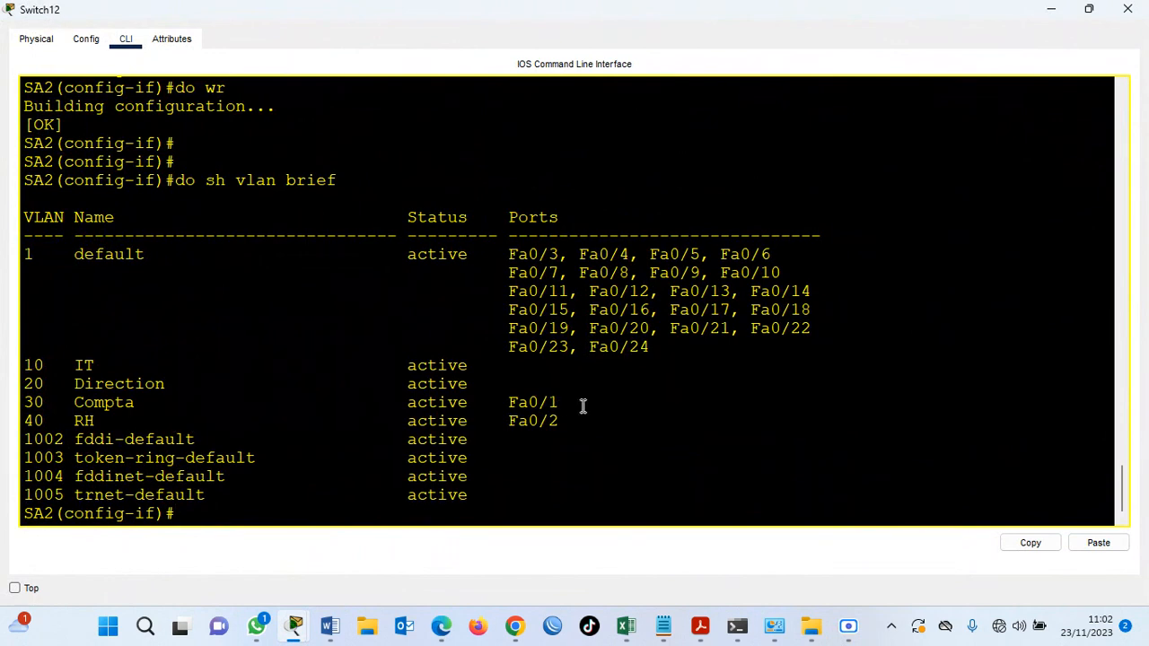
pyautogui.click(1051, 9)
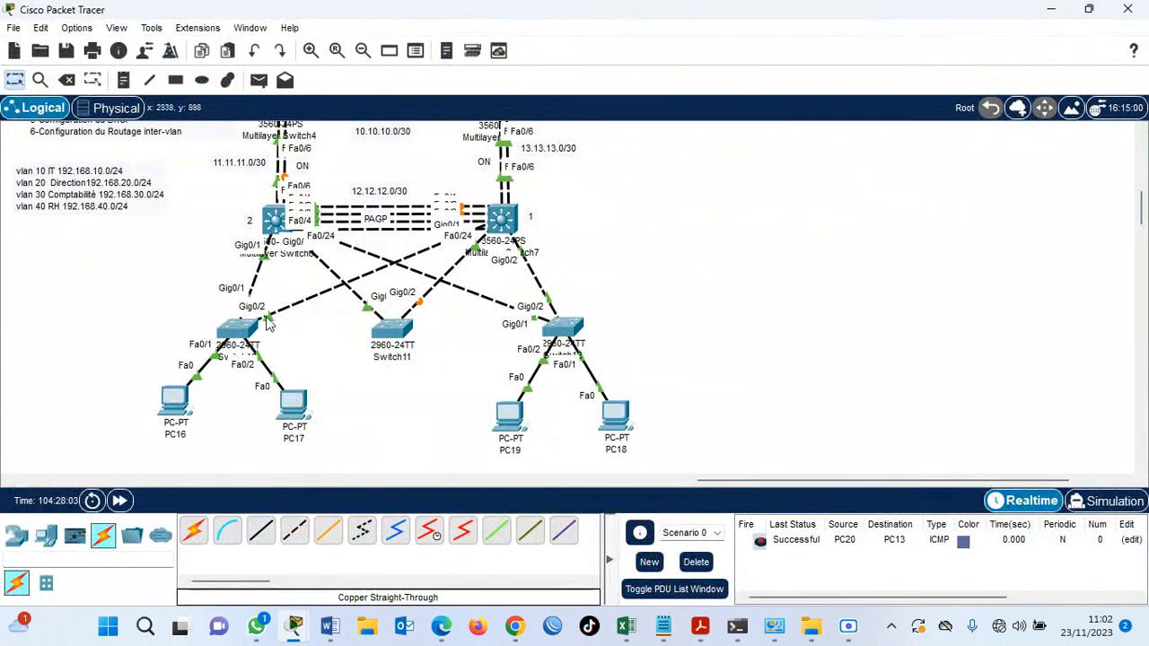
# Look at the VLAN list in the CLI of distribution switch SW-D1 (Multilayer Switch6), then return to the topology.
pyautogui.moveTo(1138, 210); pyautogui.dragTo(1140, 205)
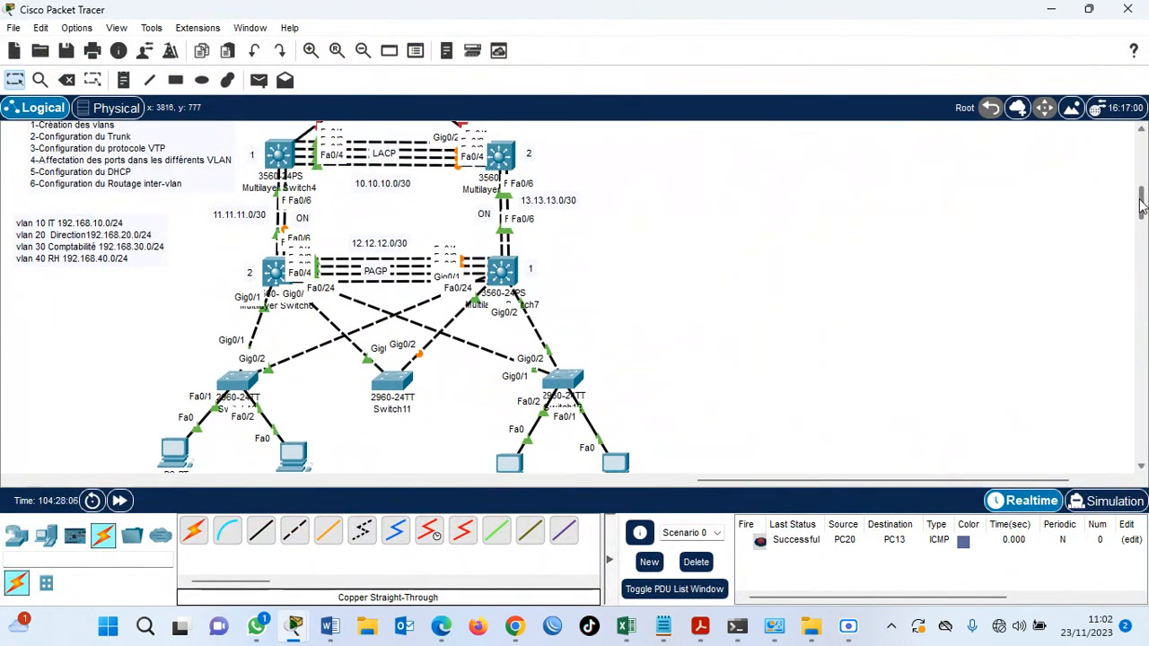
pyautogui.scroll(1, 1140, 204)
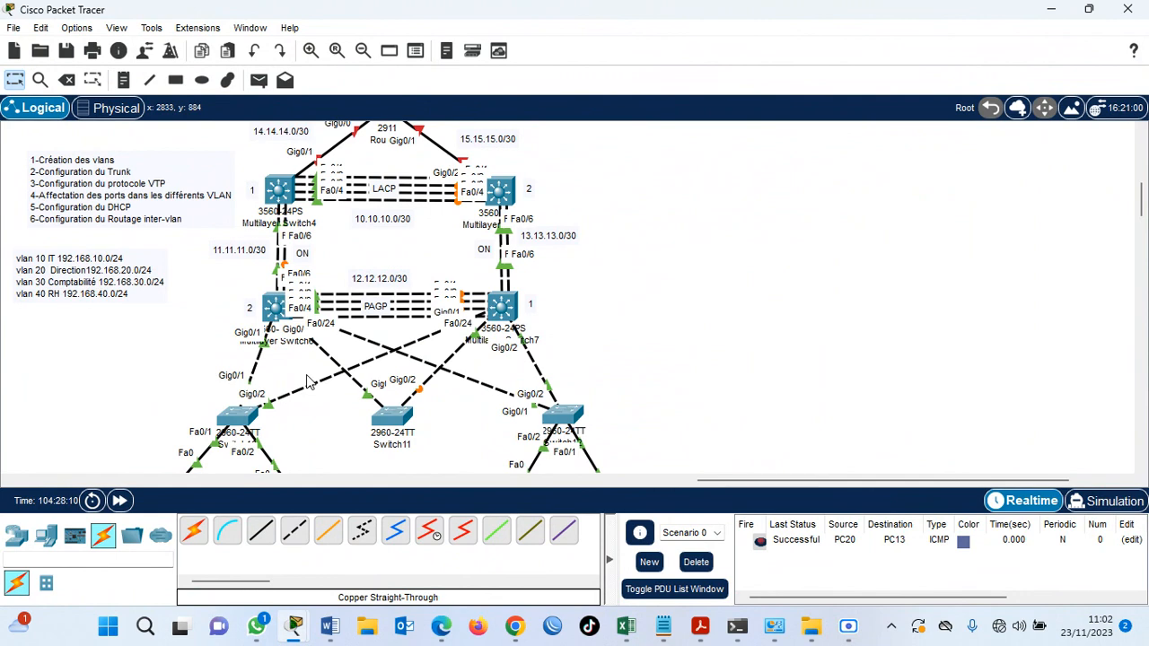
pyautogui.click(274, 309)
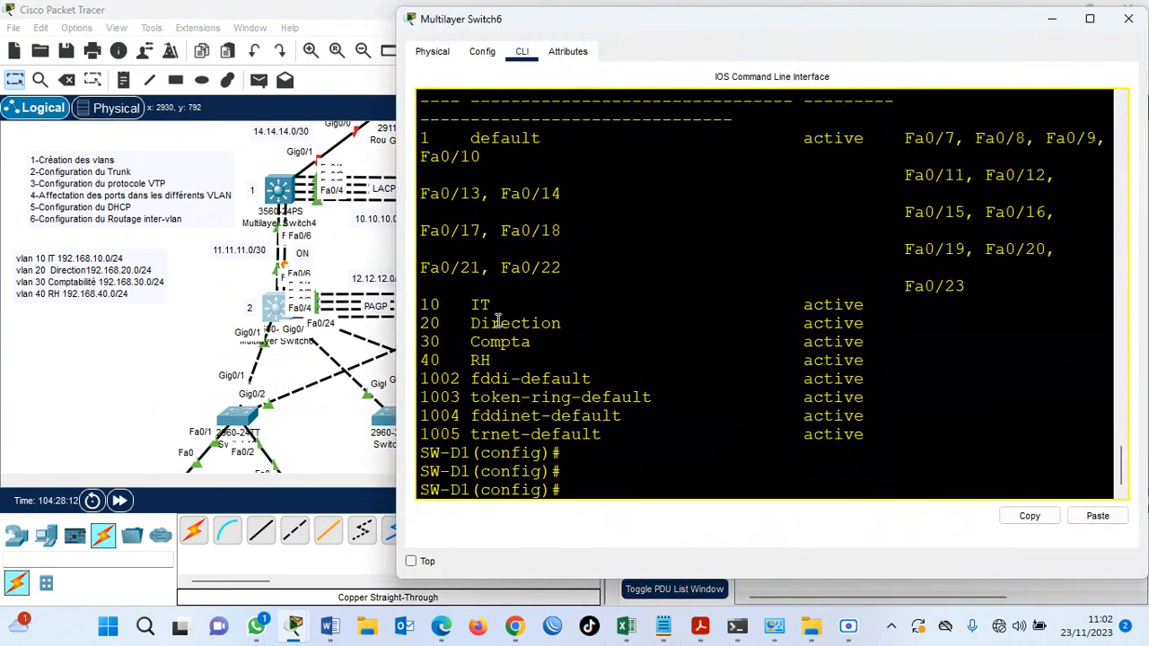
pyautogui.click(195, 339)
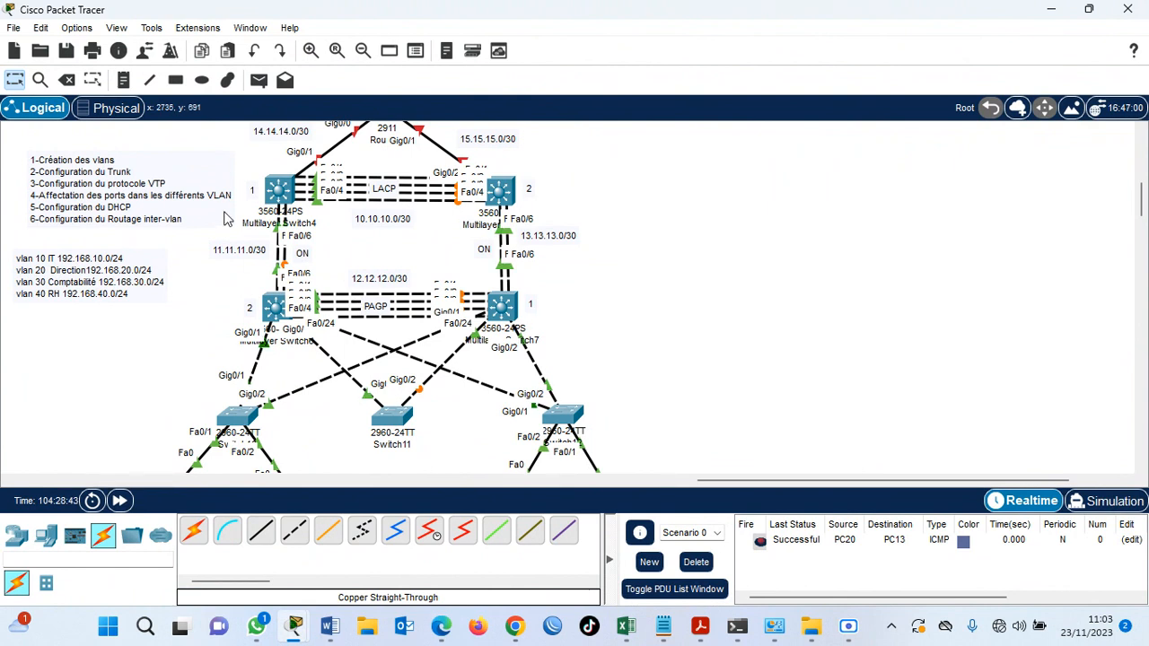
# Insert the line "5-Configuration du protocole HSRP" after item 4 in the task list note.
pyautogui.doubleClick(42, 199)
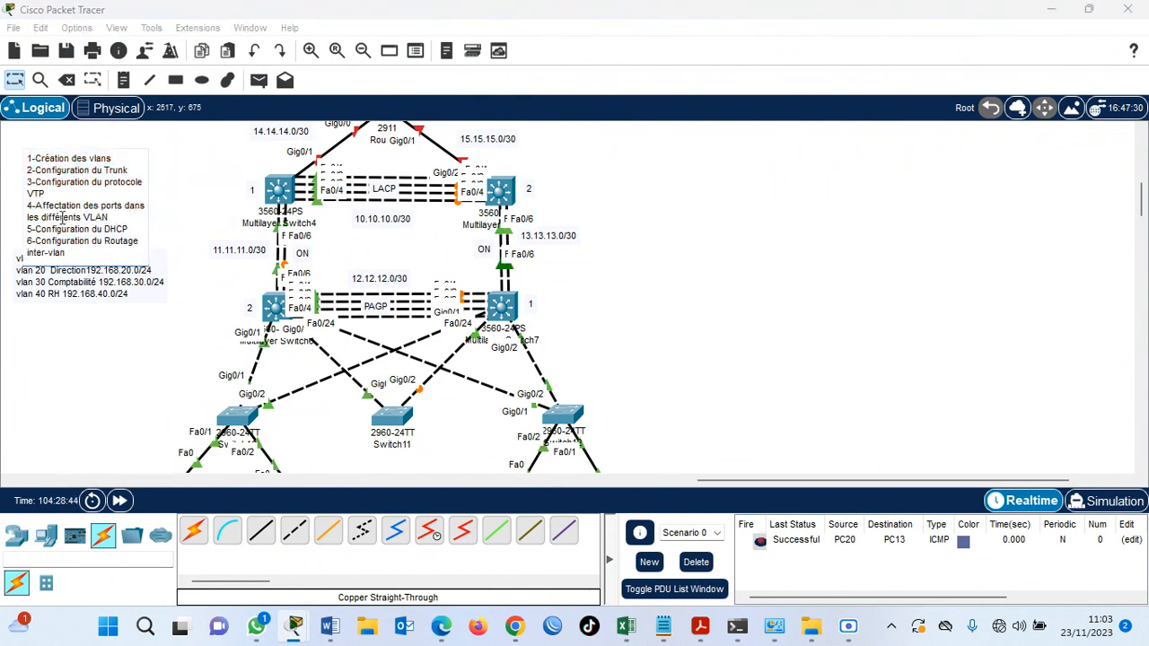
pyautogui.click(126, 219)
pyautogui.press('Return')
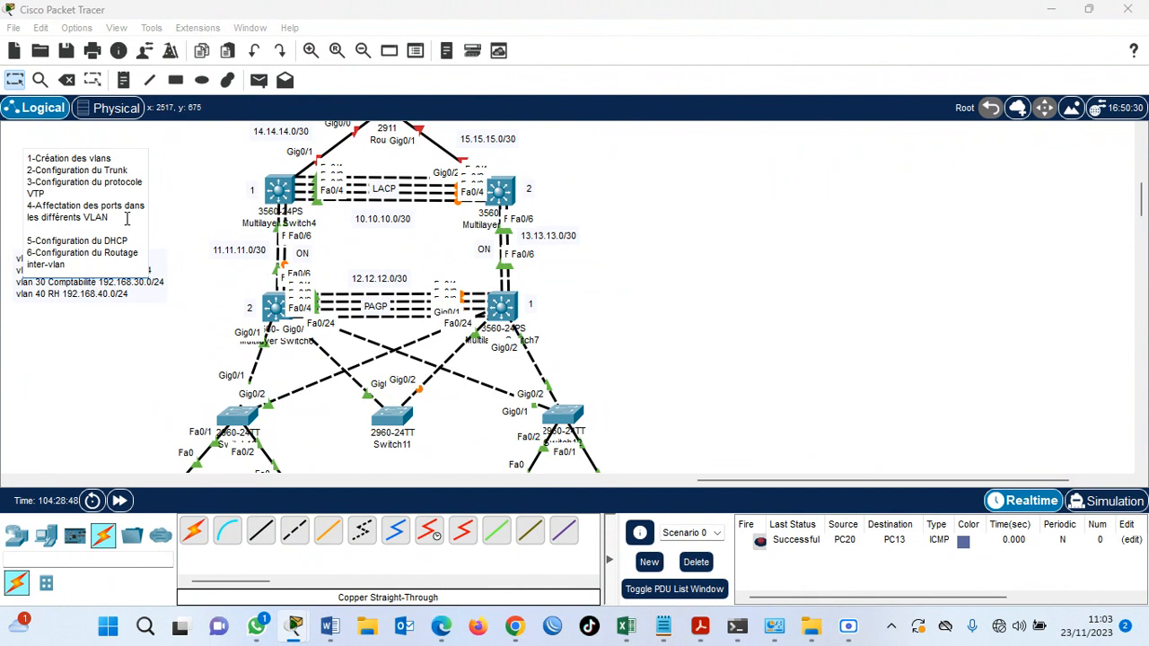
pyautogui.write('5-Configuration du protoc')
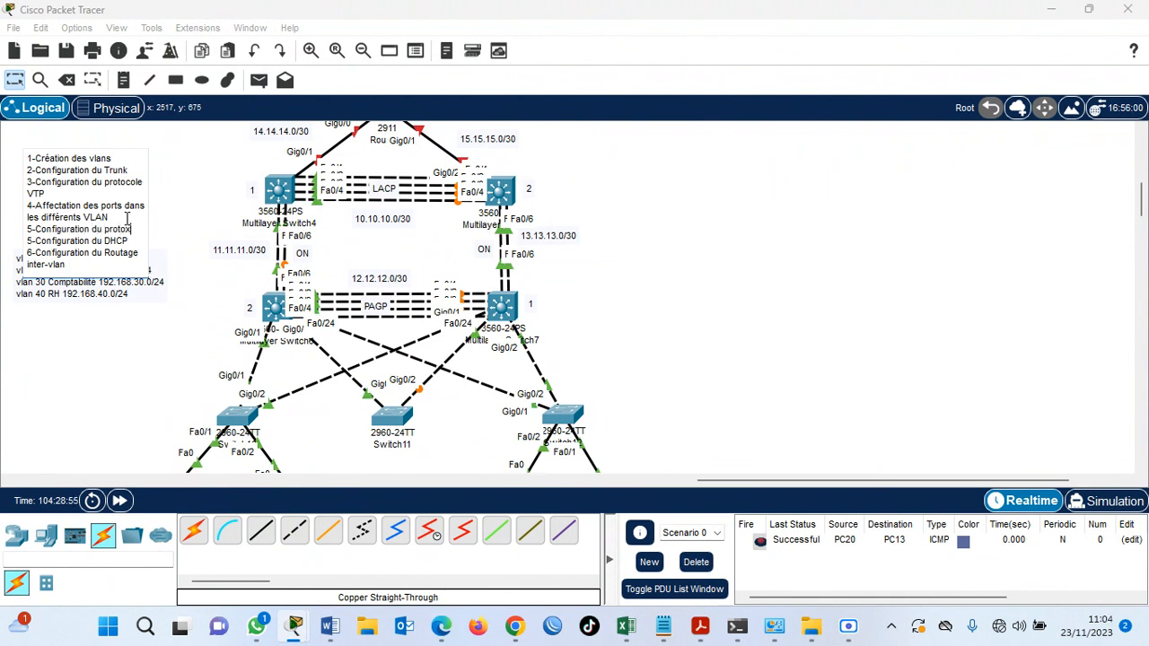
pyautogui.write('ole ')
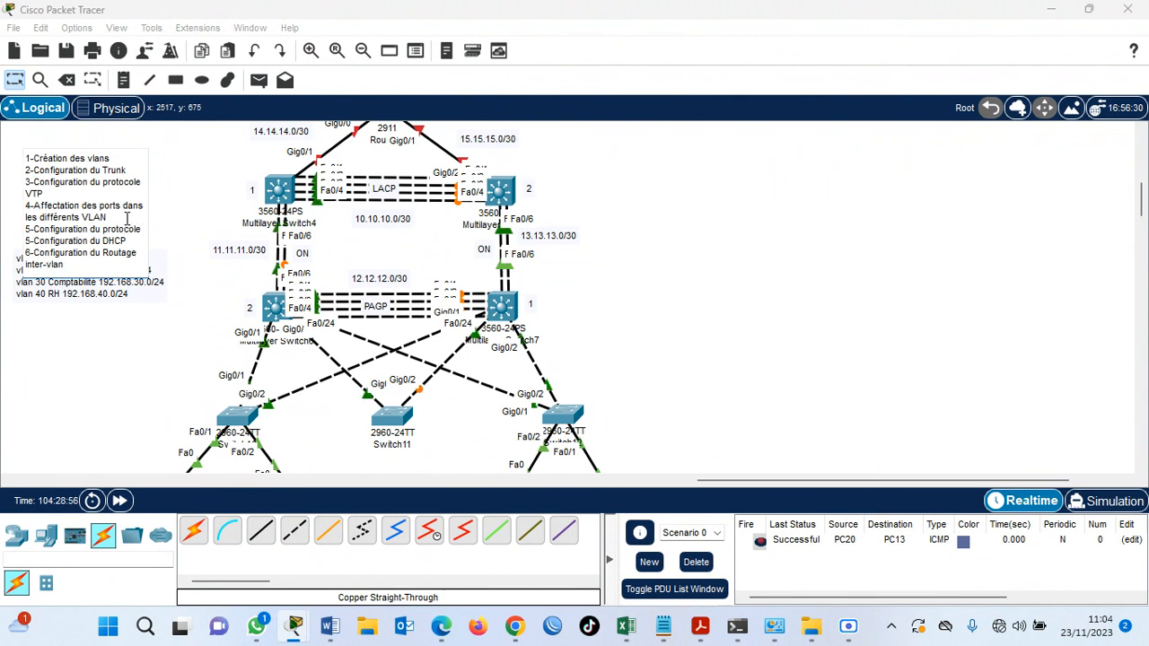
pyautogui.write('HSRP')
# Renumber the DHCP task as 6 and the inter-VLAN routing task as 7 in the note.
pyautogui.moveTo(32, 260); pyautogui.dragTo(32, 257)
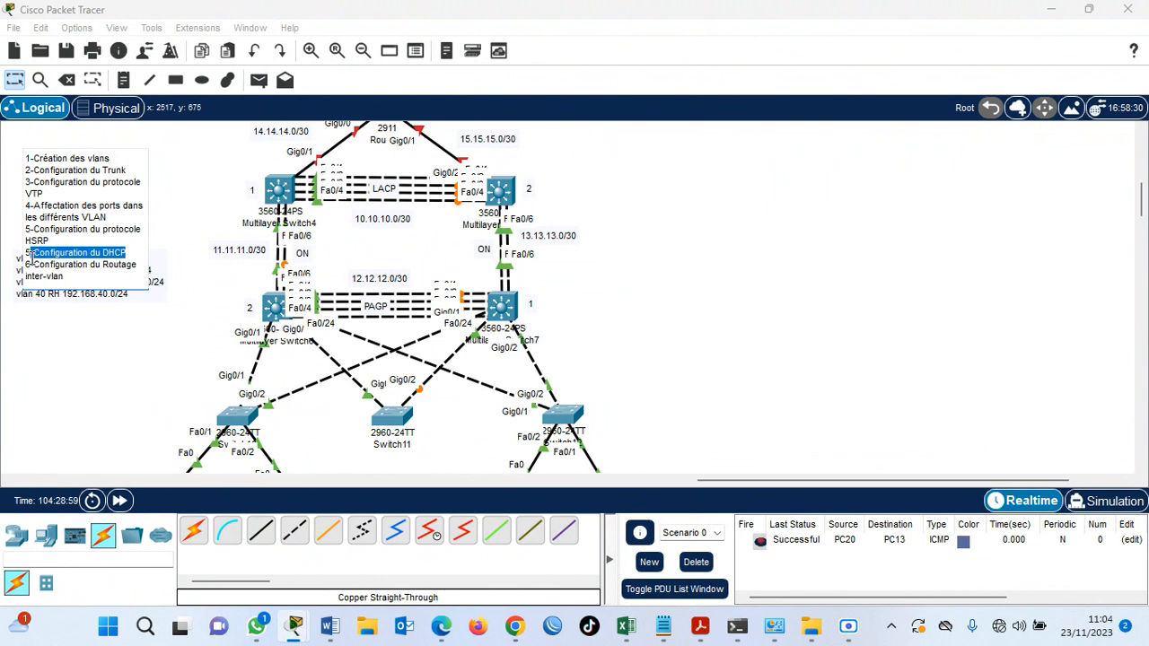
pyautogui.click(31, 257)
pyautogui.press('BackSpace')
pyautogui.write('6')
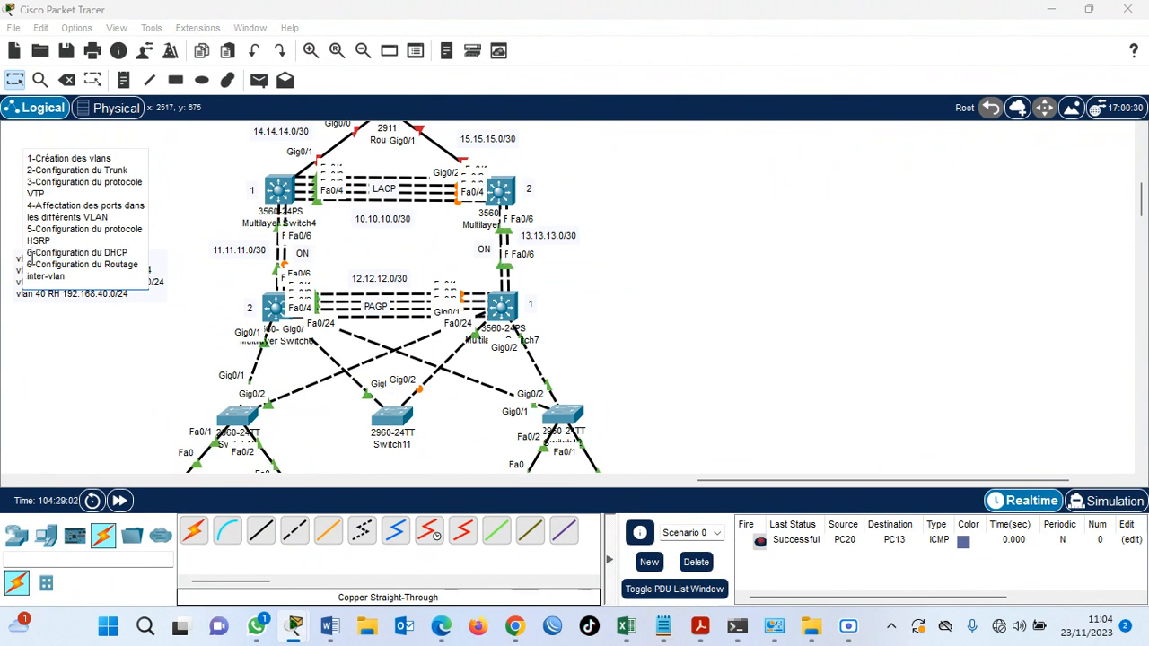
pyautogui.press('Down')
pyautogui.press('BackSpace')
pyautogui.write('7')
pyautogui.press('Escape')
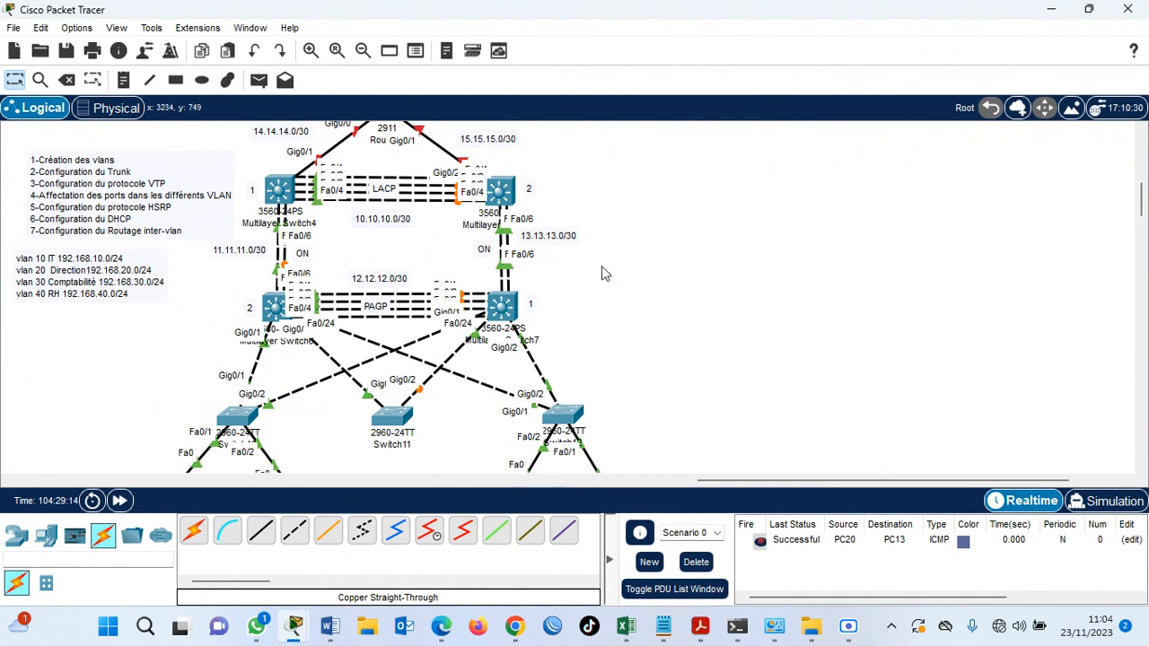
# Open the CLI of SW-D1 (Multilayer Switch6) and enter interface configuration mode for VLAN 10.
pyautogui.moveTo(276, 312)
pyautogui.click(275, 316)
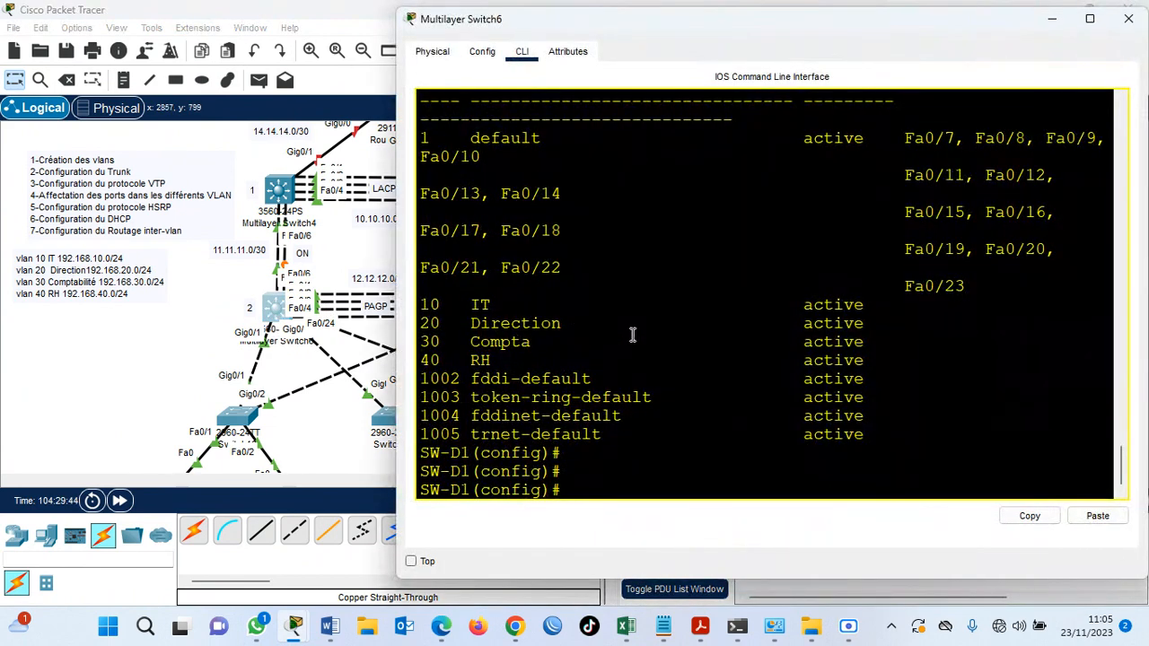
pyautogui.press('Return')
pyautogui.press('Return')
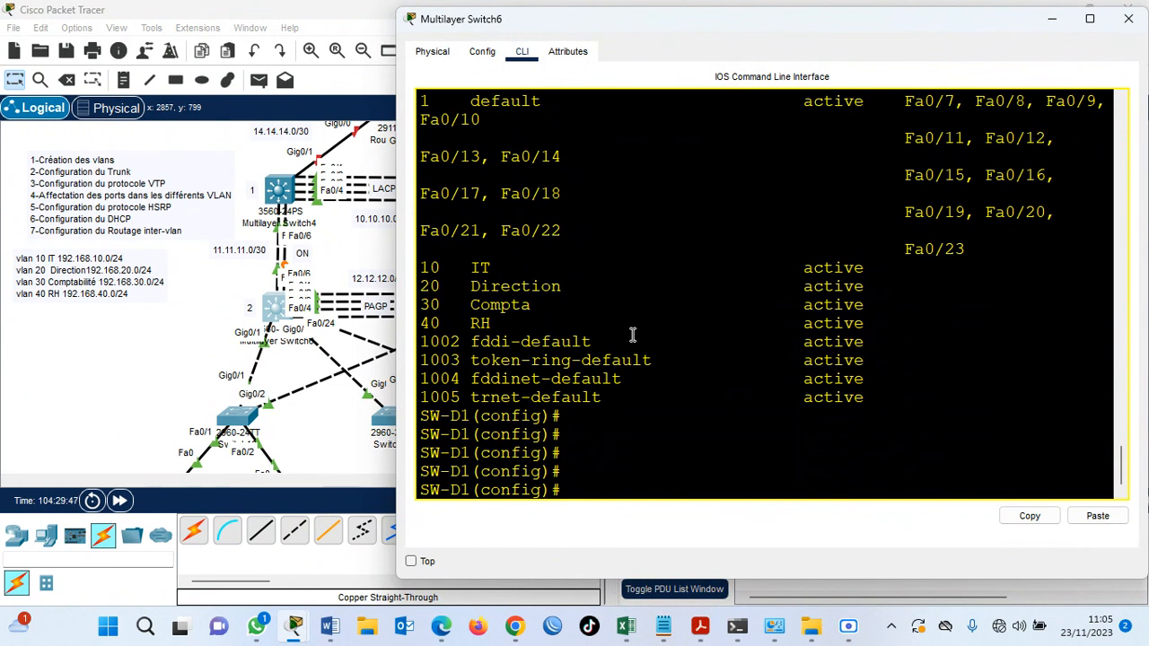
pyautogui.write('inter')
pyautogui.press('Tab')
pyautogui.write('v')
pyautogui.press('Tab')
pyautogui.write('l')
pyautogui.press('Tab')
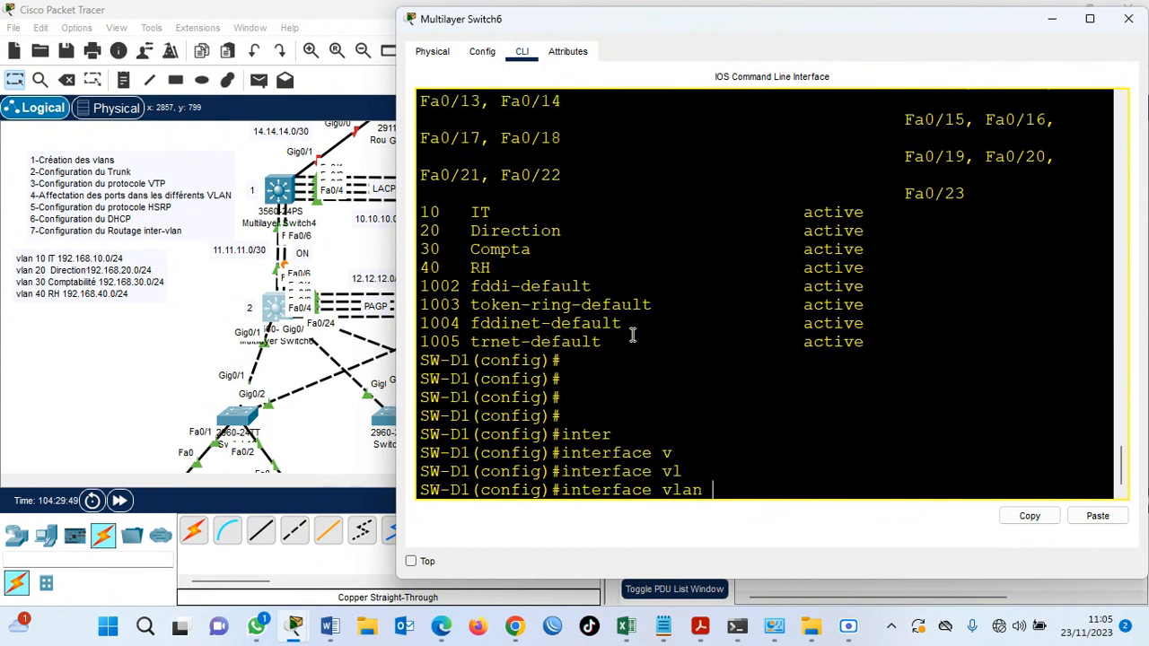
pyautogui.write('10')
pyautogui.press('Return')
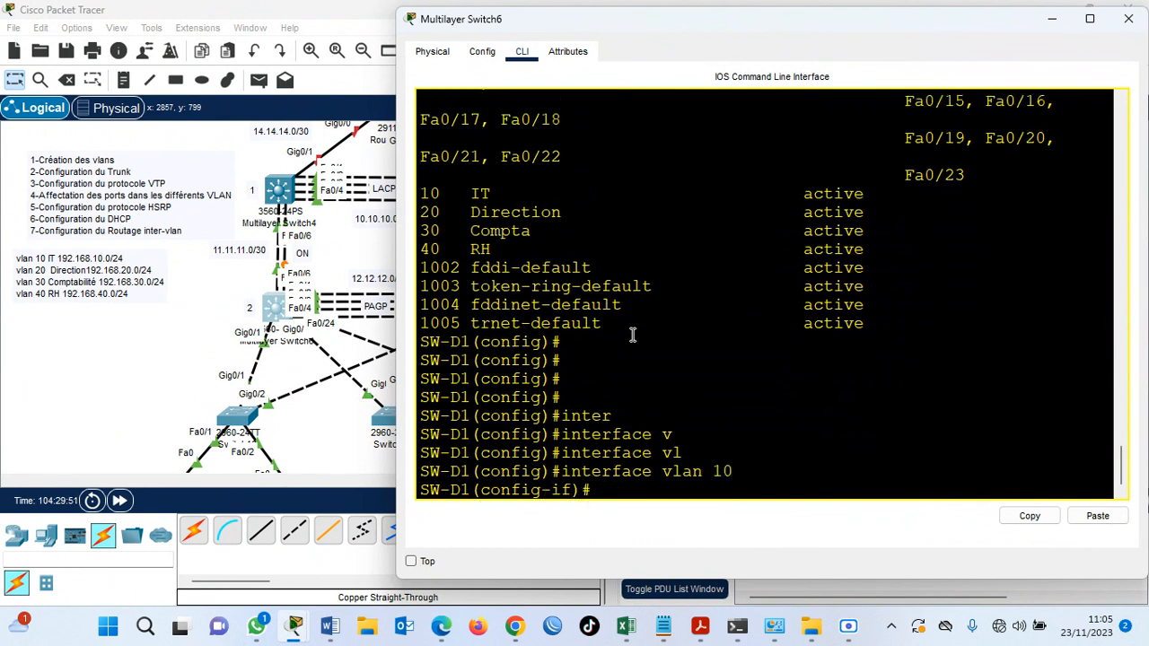
# Set the virtual IP of HSRP group 10 to 192.168.10.1 on the VLAN 10 interface.
pyautogui.write('st')
pyautogui.press('Tab')
pyautogui.write('10')
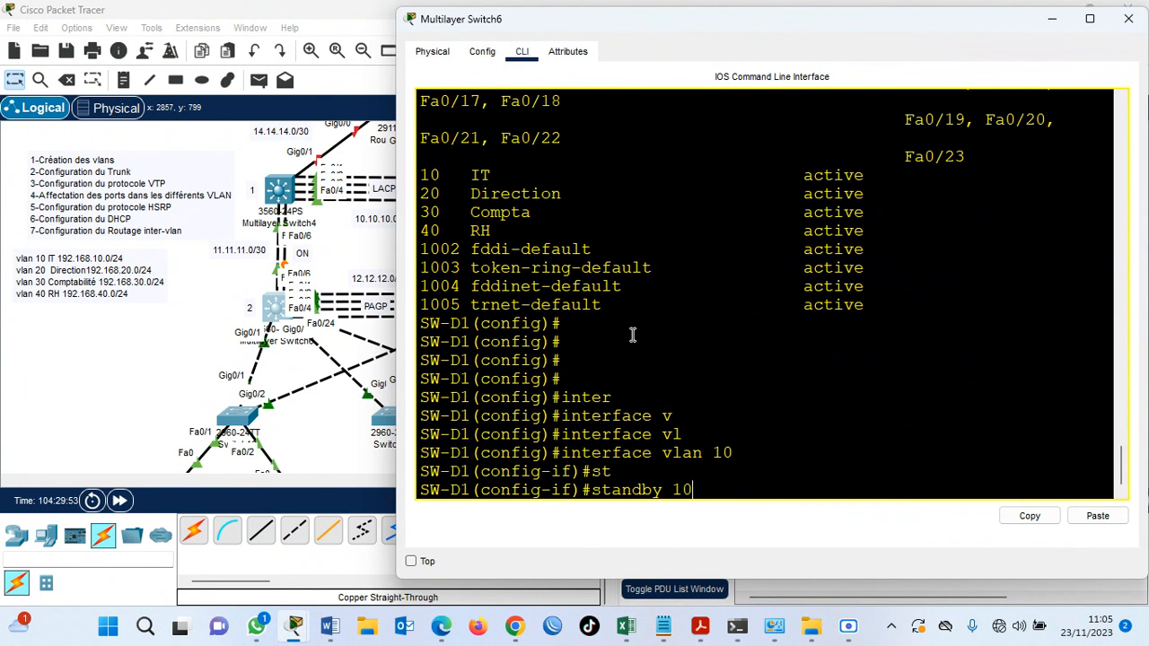
pyautogui.write(' ip 192.168.10.1')
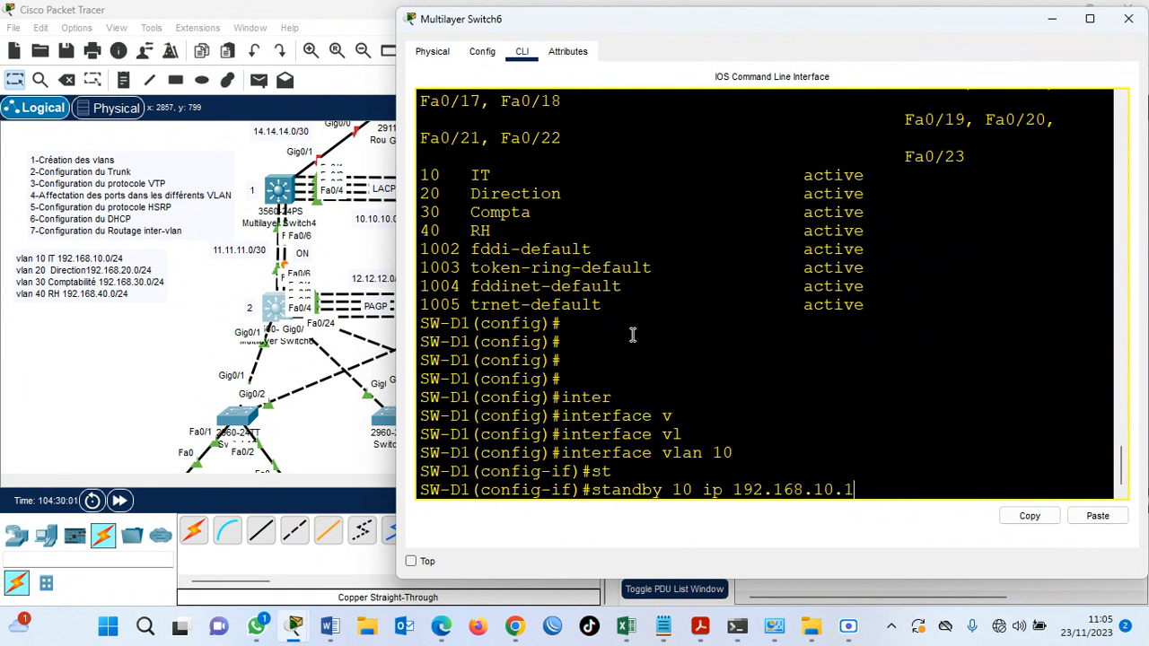
pyautogui.press('Return')
# Set the priority of HSRP group 10 to 105 on SW-D1.
pyautogui.press('Up')
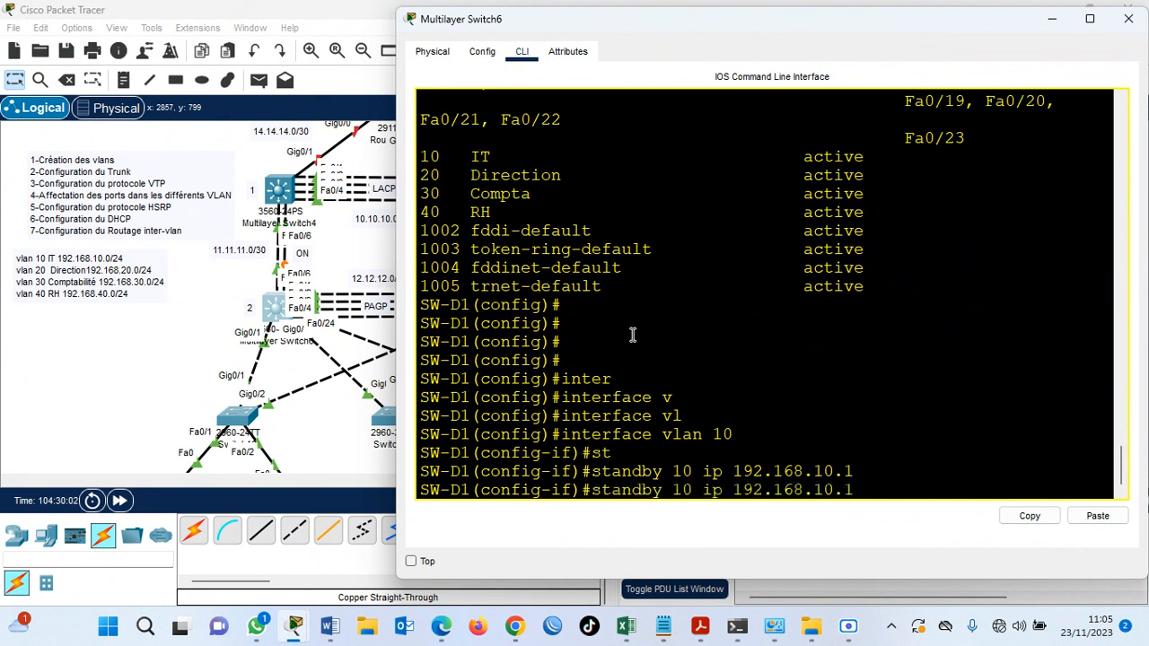
pyautogui.press('BackSpace')
pyautogui.press('BackSpace')
pyautogui.press('BackSpace')
pyautogui.press('BackSpace')
pyautogui.press('BackSpace')
pyautogui.press('BackSpace')
pyautogui.press('BackSpace')
pyautogui.press('BackSpace')
pyautogui.press('BackSpace')
pyautogui.press('BackSpace')
pyautogui.press('BackSpace')
pyautogui.press('BackSpace')
pyautogui.press('BackSpace')
pyautogui.press('BackSpace')
pyautogui.press('BackSpace')
pyautogui.write('prio')
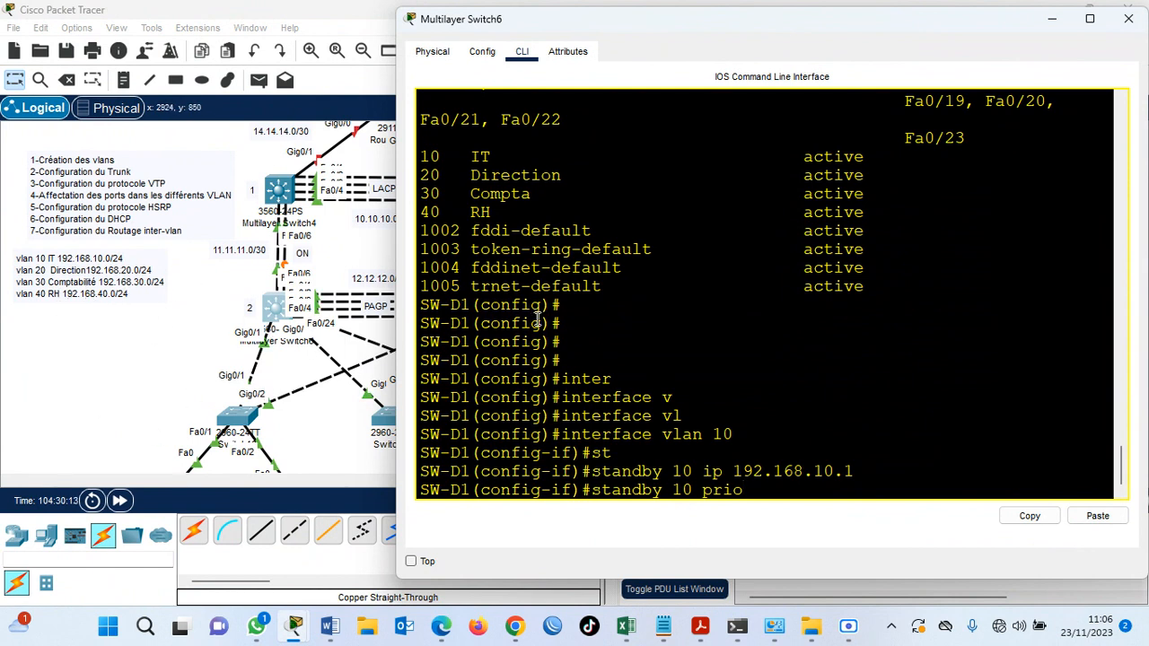
pyautogui.write('105')
pyautogui.press('Return')
# Enable preemption for HSRP group 10 on the VLAN 10 interface.
pyautogui.press('Up')
pyautogui.press('BackSpace')
pyautogui.press('BackSpace')
pyautogui.press('BackSpace')
pyautogui.press('BackSpace')
pyautogui.press('BackSpace')
pyautogui.press('BackSpace')
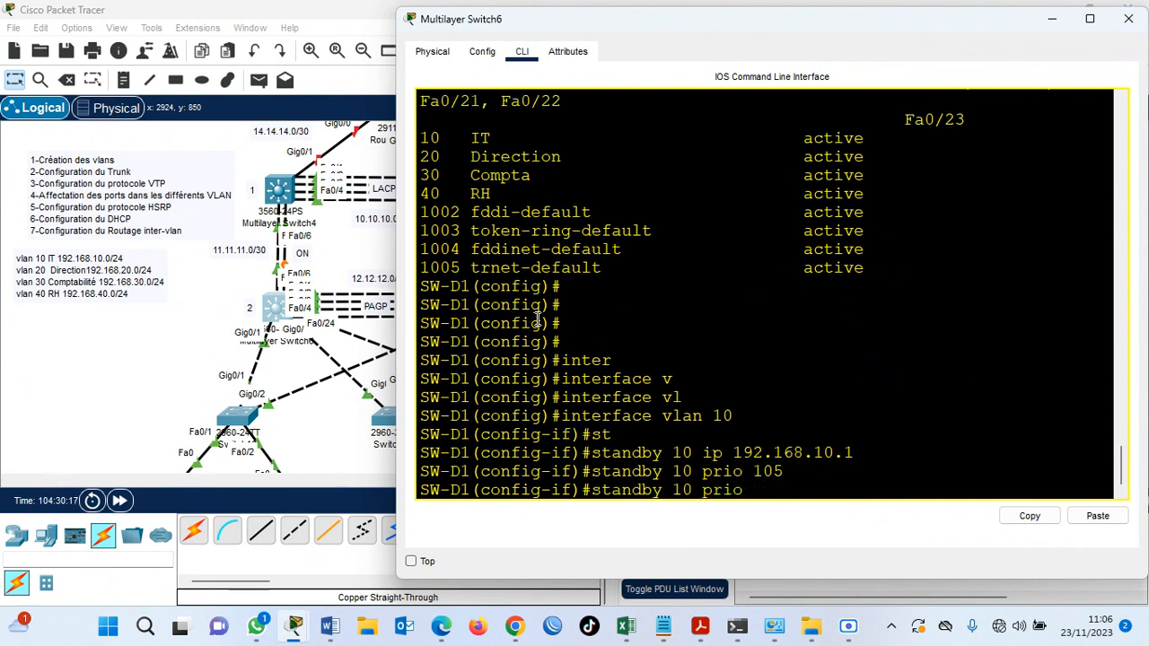
pyautogui.write('ee')
pyautogui.press('Return')
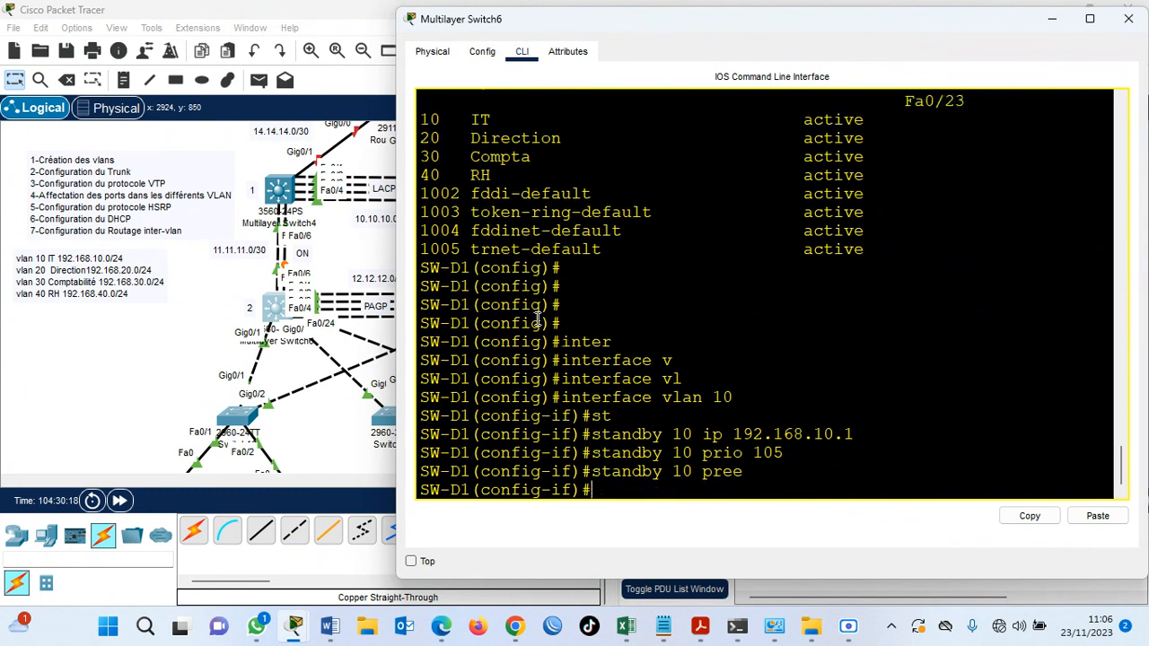
pyautogui.press('Return')
pyautogui.press('Return')
# Enter the VLAN 20 interface and set HSRP group 20's virtual IP to 192.168.20.1.
pyautogui.write('in')
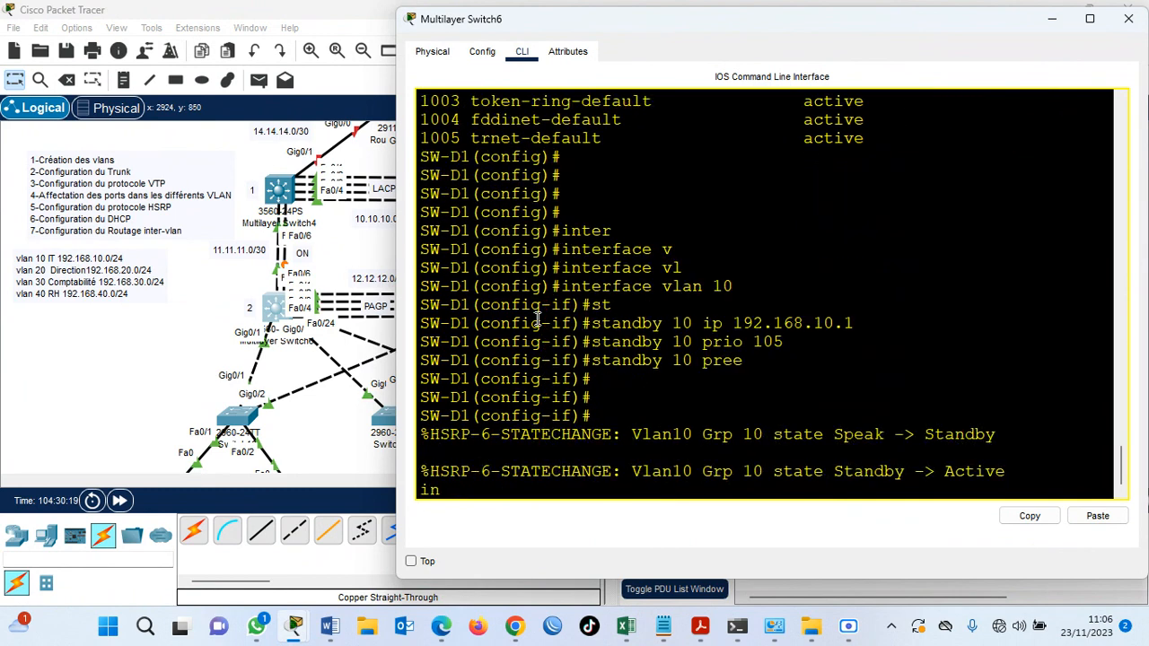
pyautogui.press('Tab')
pyautogui.write('ter vlan 20')
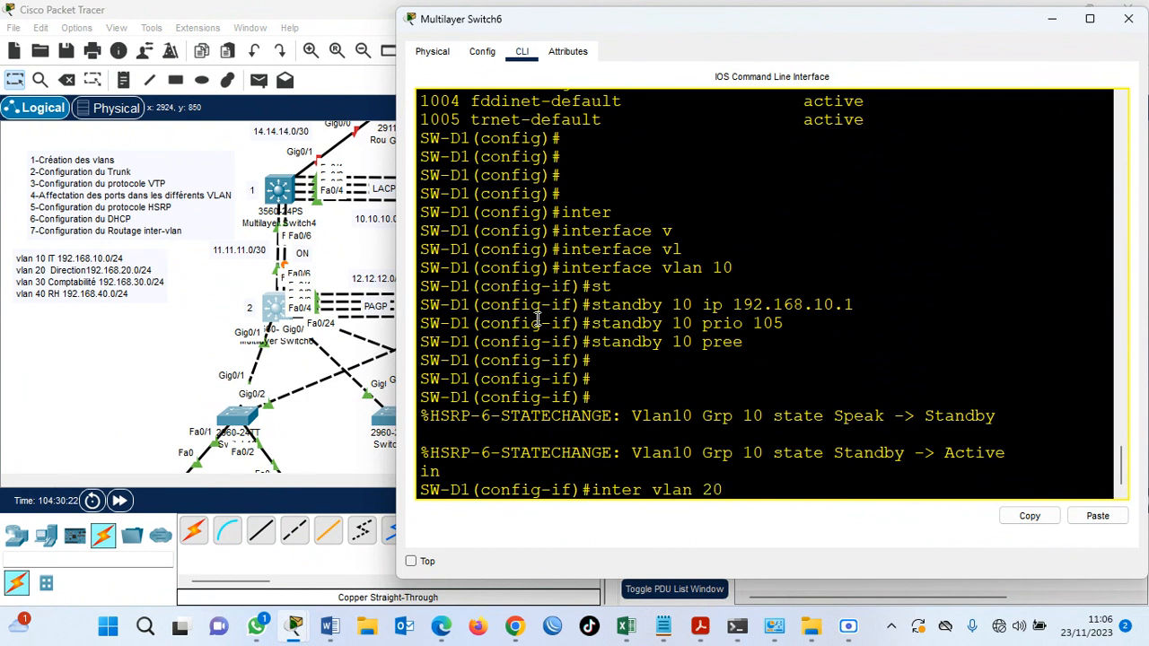
pyautogui.press('Return')
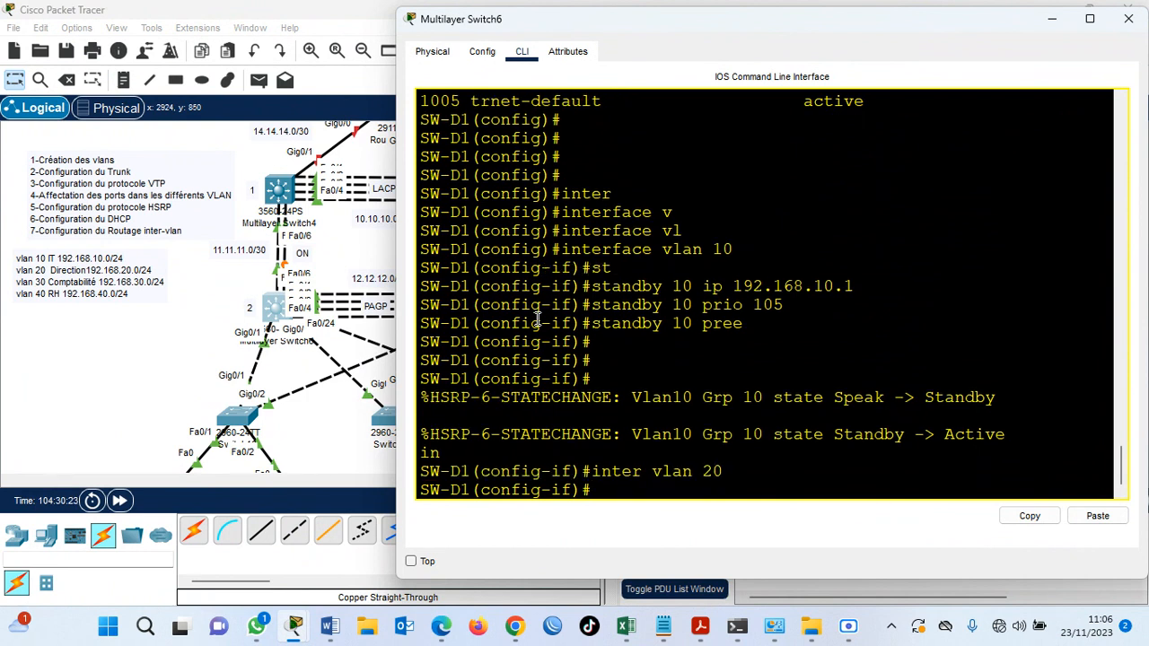
pyautogui.write('st')
pyautogui.press('Tab')
pyautogui.write('20 ip 192')
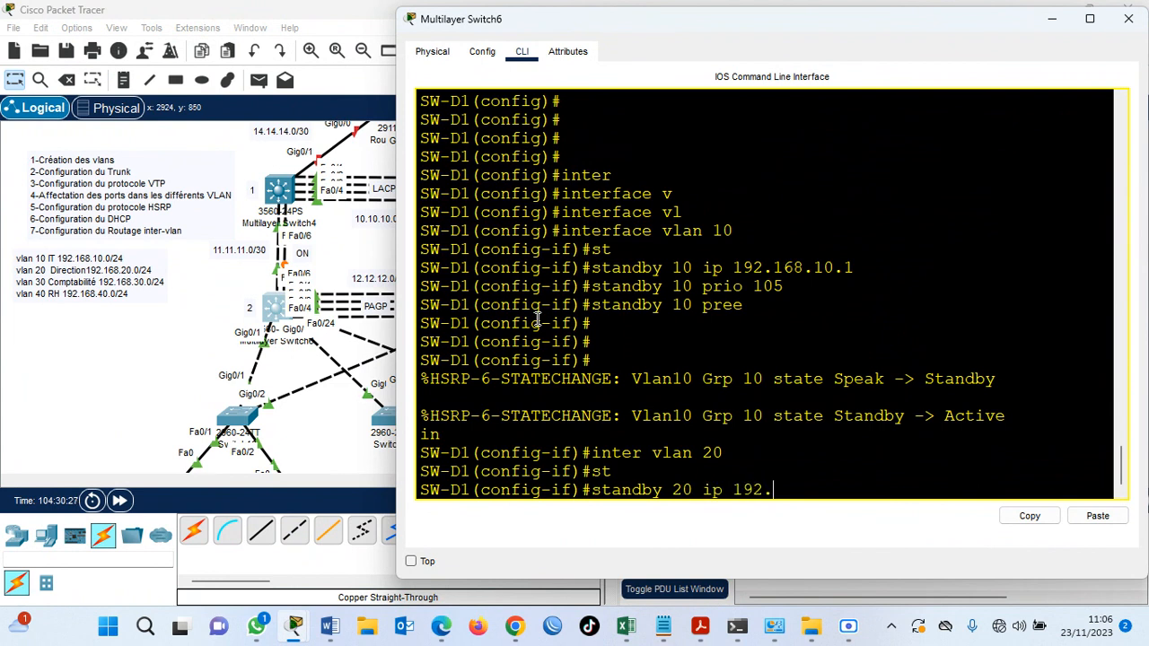
pyautogui.write('.168.20.1')
pyautogui.press('Return')
# Set the priority of HSRP group 20 to 100 on SW-D1.
pyautogui.press('Up')
pyautogui.press('BackSpace')
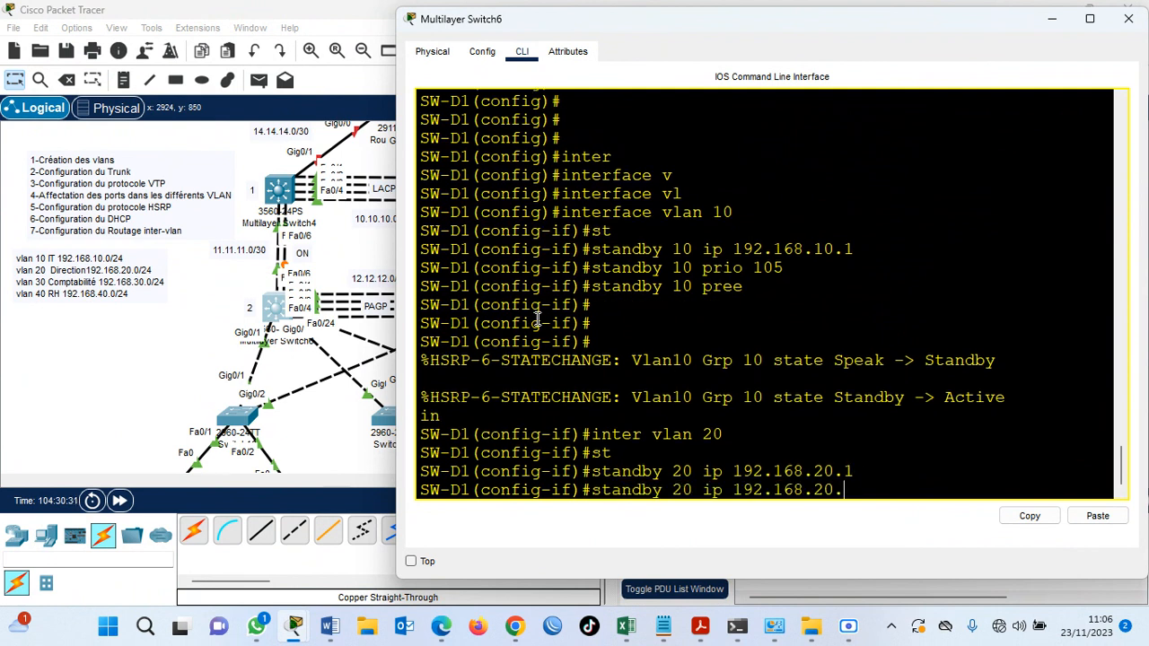
pyautogui.press('BackSpace')
pyautogui.press('BackSpace')
pyautogui.press('BackSpace')
pyautogui.press('BackSpace')
pyautogui.press('BackSpace')
pyautogui.press('BackSpace')
pyautogui.press('BackSpace')
pyautogui.press('BackSpace')
pyautogui.press('BackSpace')
pyautogui.press('BackSpace')
pyautogui.press('BackSpace')
pyautogui.write('prio 100')
pyautogui.press('Return')
# Enable preemption for HSRP group 20 on the VLAN 20 interface.
pyautogui.press('Up')
pyautogui.press('BackSpace')
pyautogui.press('BackSpace')
pyautogui.press('BackSpace')
pyautogui.press('BackSpace')
pyautogui.press('BackSpace')
pyautogui.press('BackSpace')
pyautogui.write('ee')
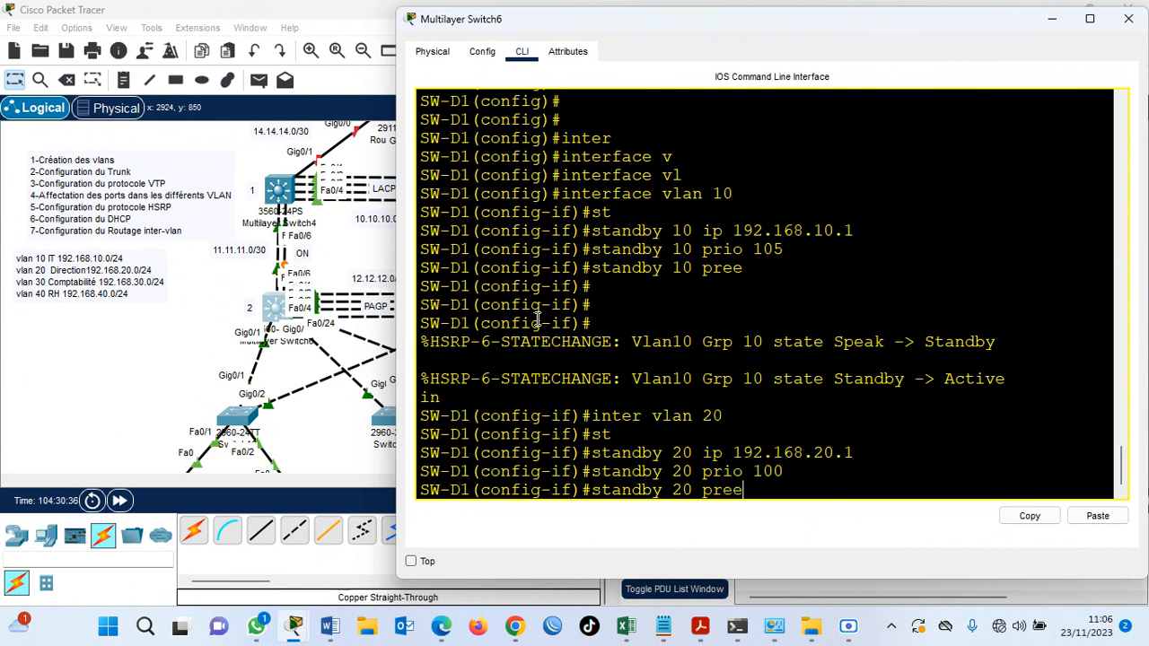
pyautogui.press('Return')
pyautogui.press('Return')
pyautogui.press('Return')
# Enter the VLAN 30 interface and set HSRP group 30's virtual IP to 192.168.30.1.
pyautogui.write('ig-if)#inter vlan 30')
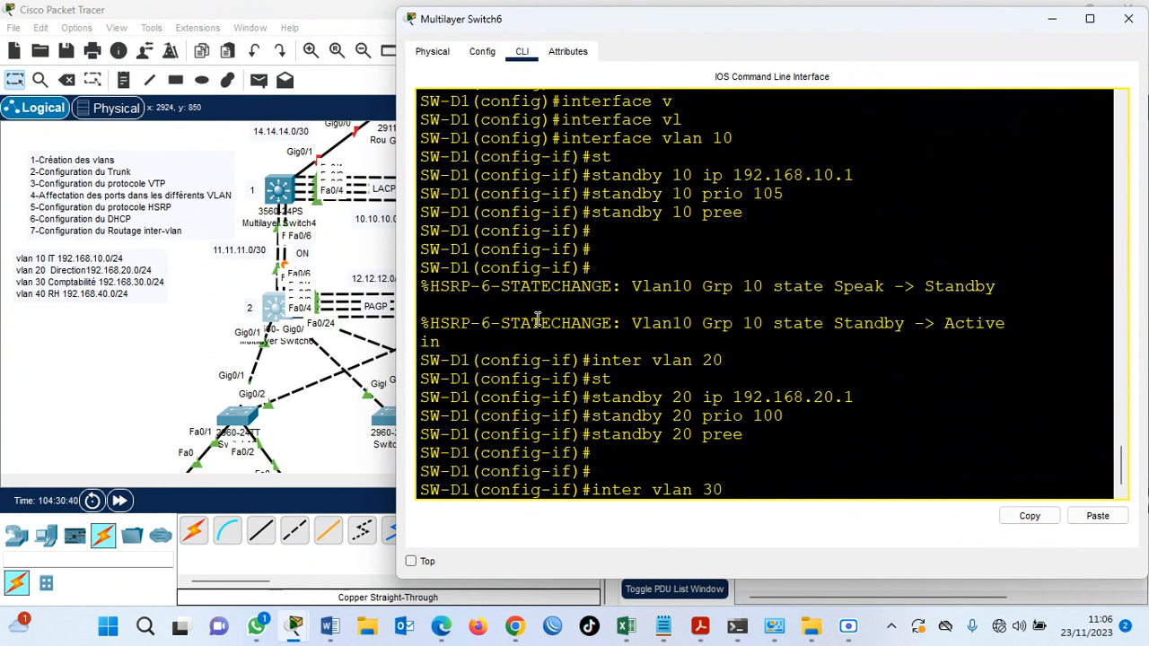
pyautogui.press('Return')
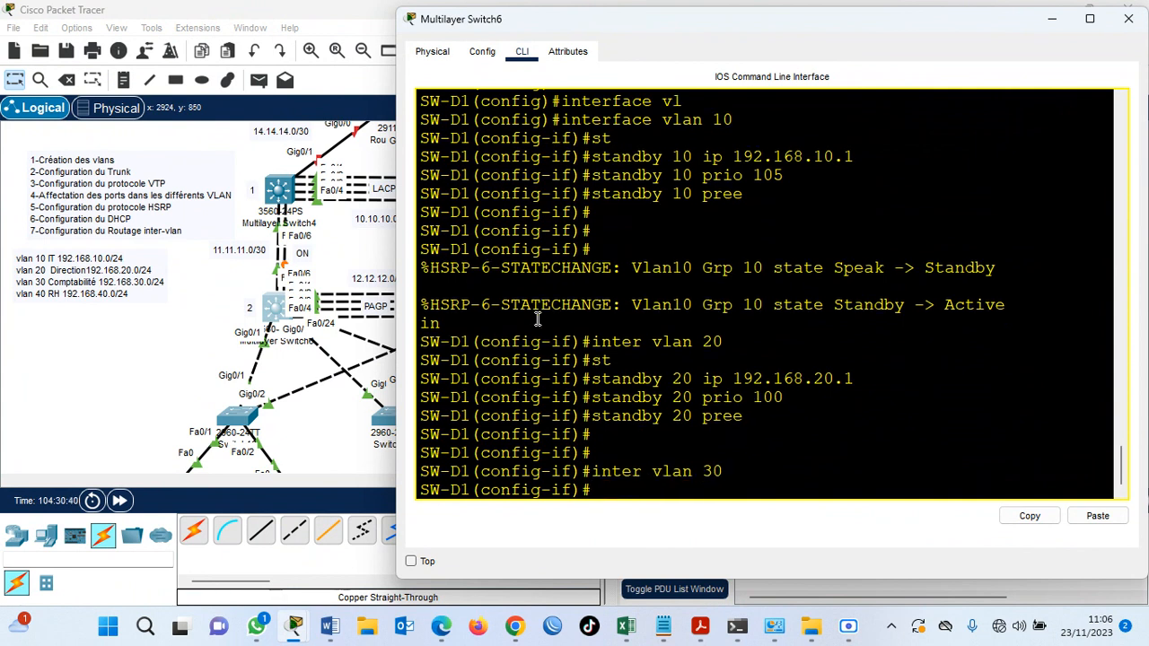
pyautogui.write('st')
pyautogui.press('Tab')
pyautogui.write('30 ip ')
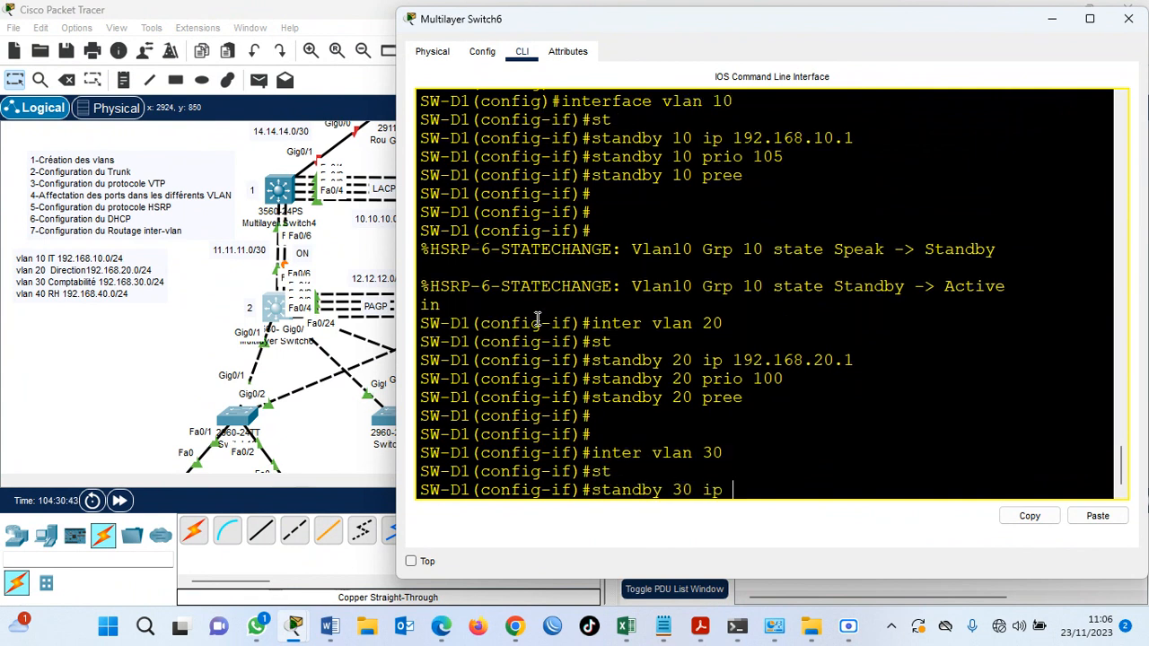
pyautogui.write('192.168.30.1')
pyautogui.press('Return')
# Set the priority of HSRP group 30 to 80 on SW-D1.
pyautogui.press('Up')
pyautogui.press('BackSpace')
pyautogui.press('BackSpace')
pyautogui.press('BackSpace')
pyautogui.press('BackSpace')
pyautogui.press('BackSpace')
pyautogui.press('BackSpace')
pyautogui.press('BackSpace')
pyautogui.press('BackSpace')
pyautogui.press('BackSpace')
pyautogui.press('BackSpace')
pyautogui.press('BackSpace')
pyautogui.press('BackSpace')
pyautogui.press('BackSpace')
pyautogui.write('P')
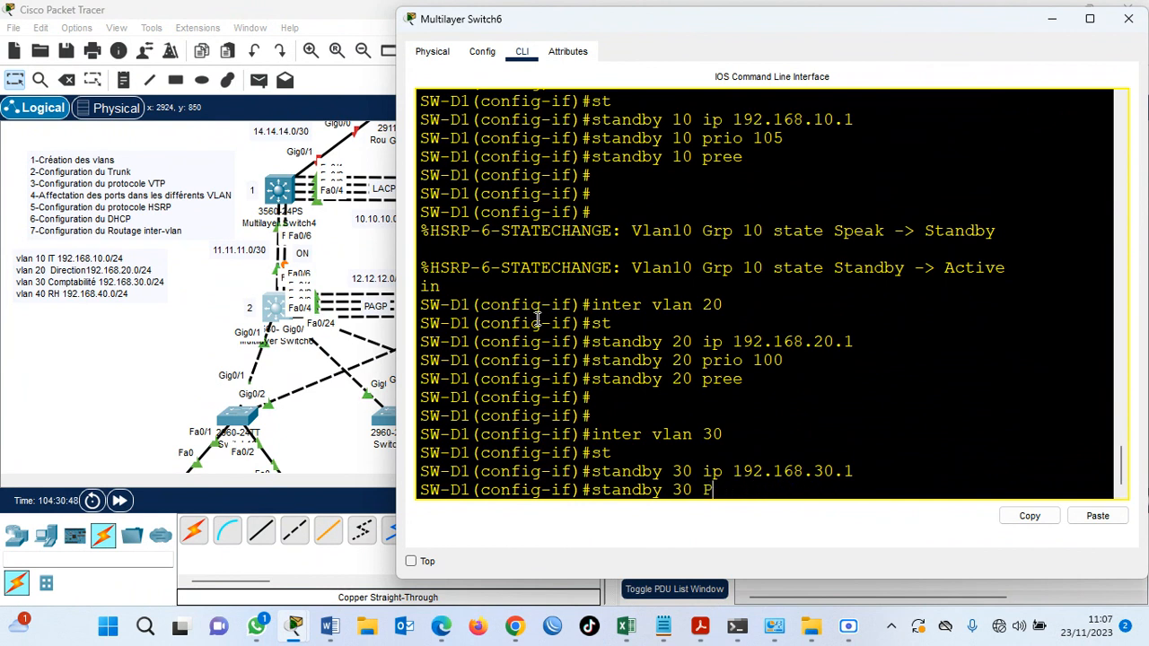
pyautogui.press('BackSpace')
pyautogui.write('prio')
pyautogui.press('Tab')
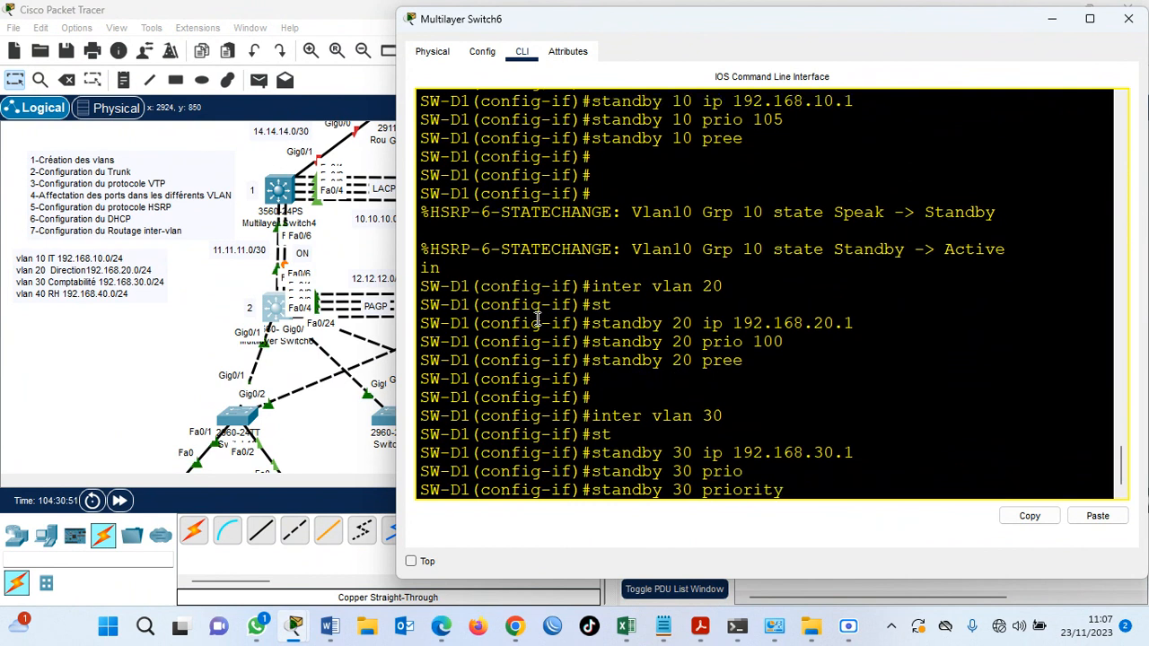
pyautogui.write('80')
pyautogui.press('Return')
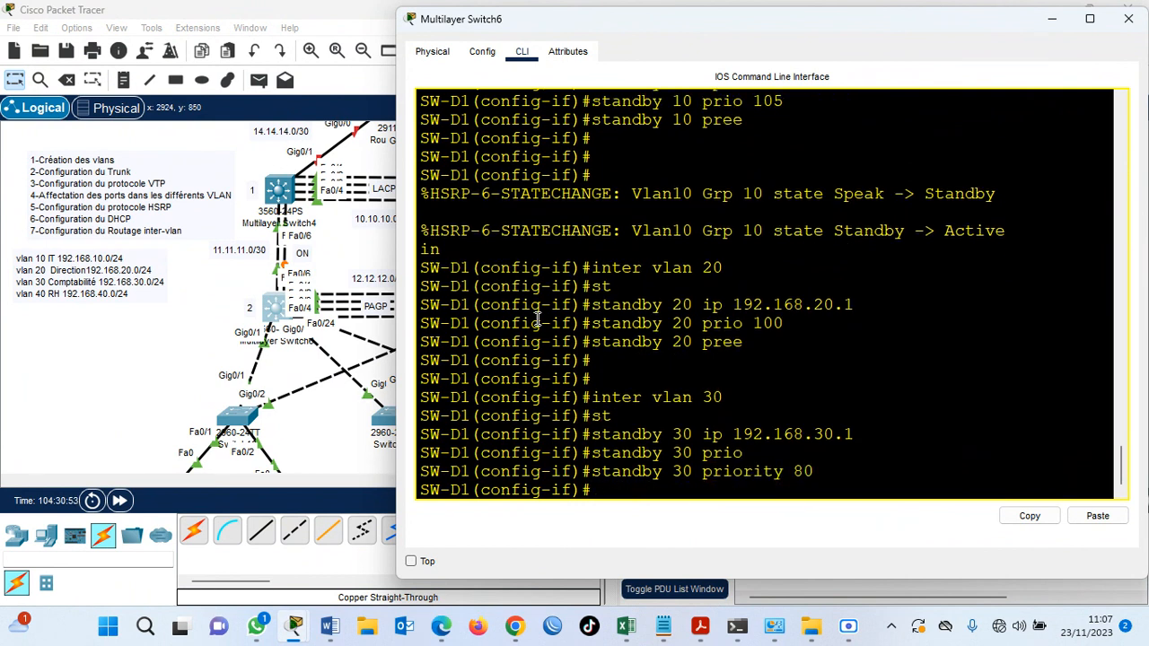
# Enable preemption for HSRP group 30 on the VLAN 30 interface.
pyautogui.press('Up')
pyautogui.press('BackSpace')
pyautogui.press('BackSpace')
pyautogui.press('BackSpace')
pyautogui.press('BackSpace')
pyautogui.press('BackSpace')
pyautogui.press('BackSpace')
pyautogui.press('BackSpace')
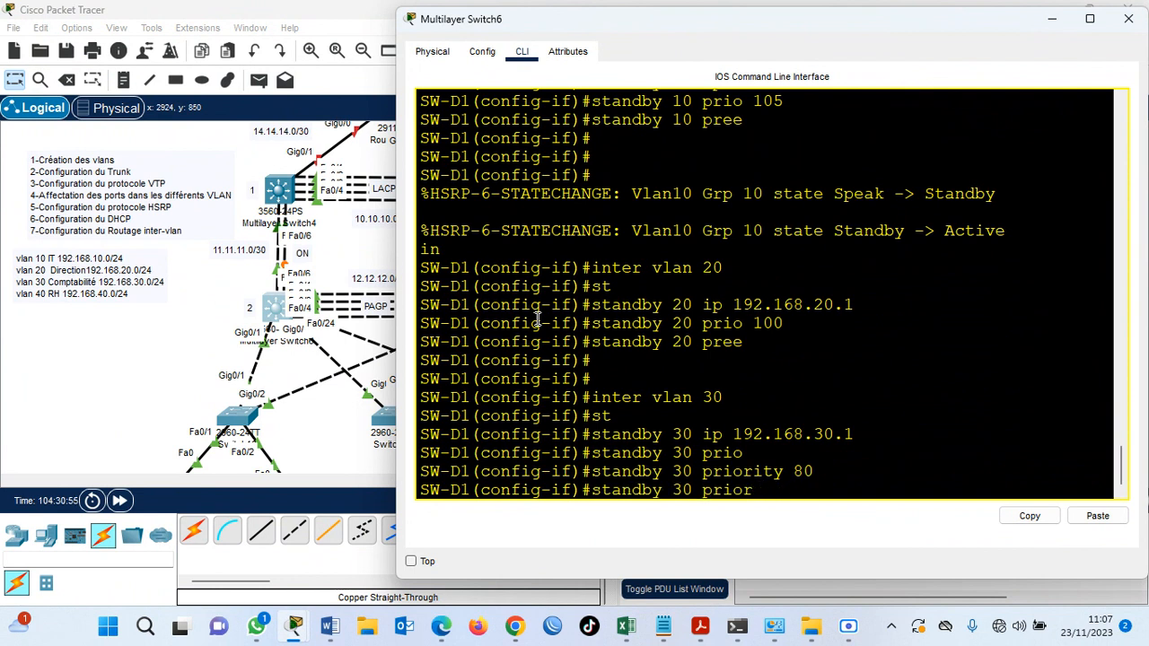
pyautogui.write('ee')
pyautogui.press('Return')
pyautogui.press('Return')
pyautogui.press('Return')
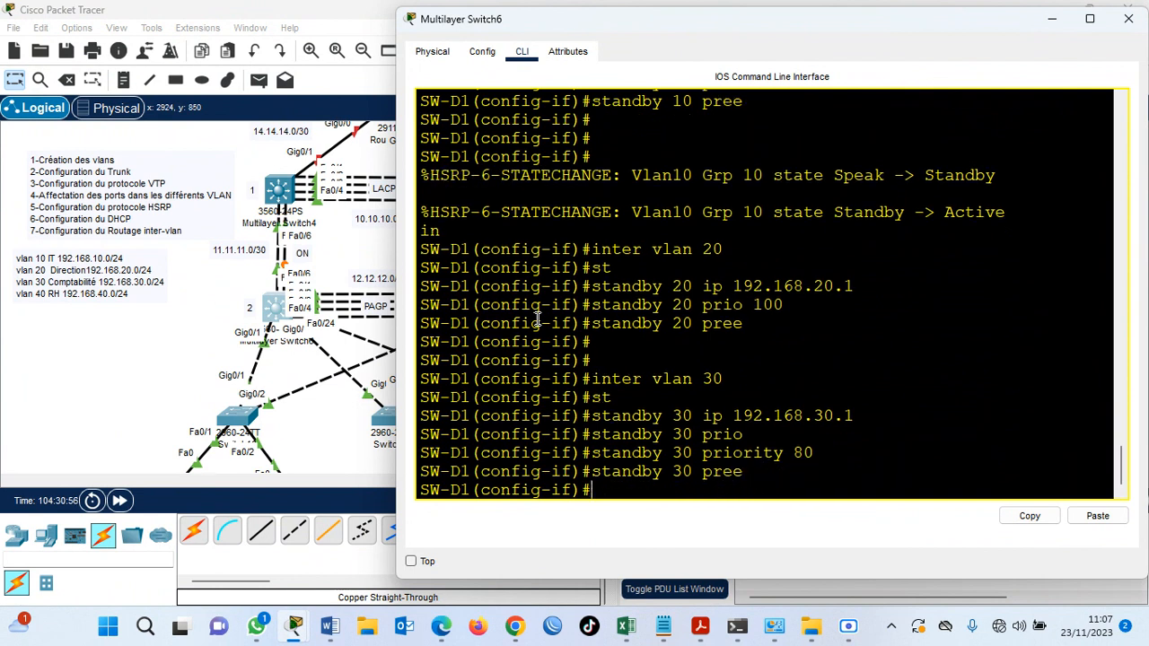
# Enter the VLAN 40 interface on SW-D1 and set HSRP group 40's virtual IP to 192.168.40.1.
pyautogui.write('inter')
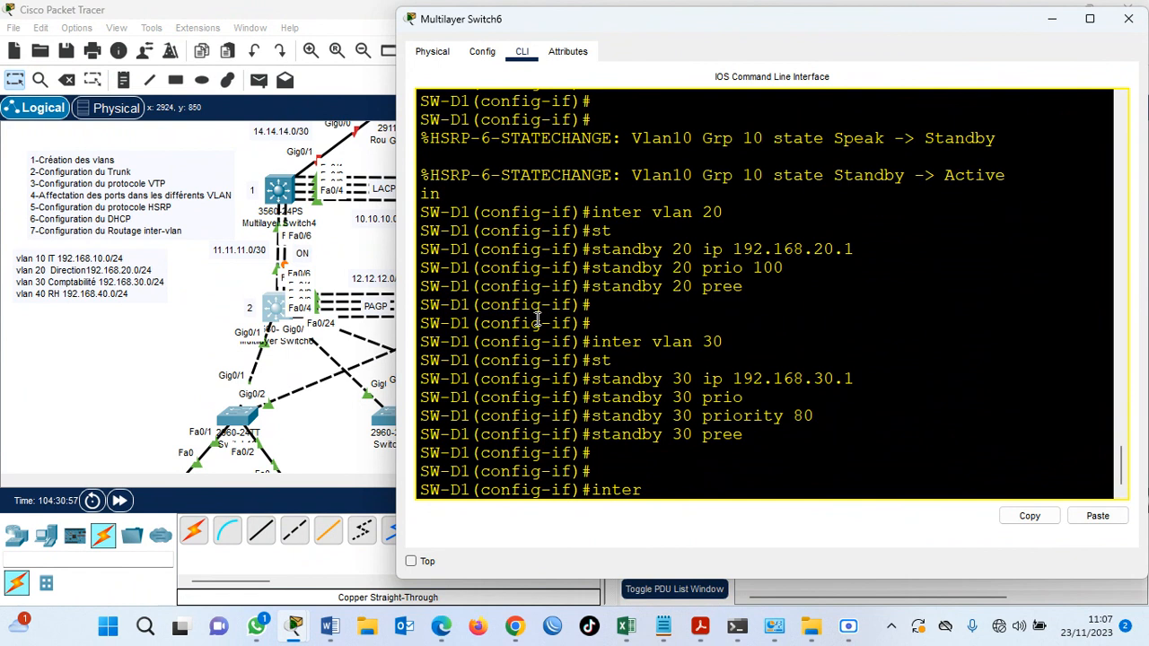
pyautogui.write(' vlan 40')
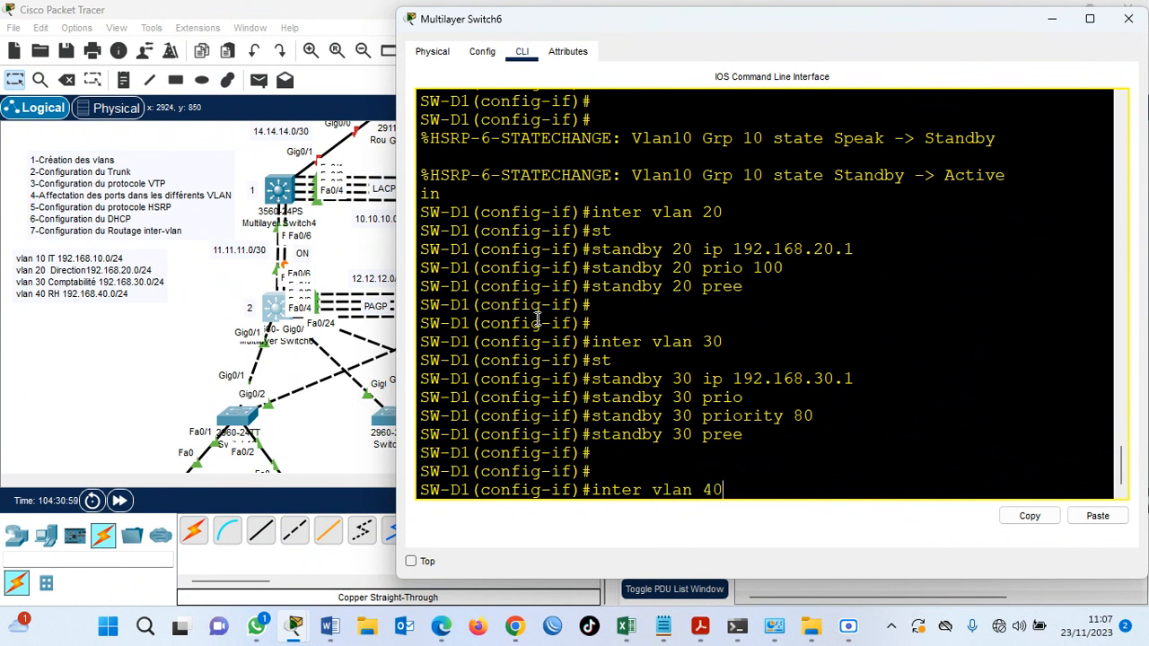
pyautogui.press('Return')
pyautogui.write('sta')
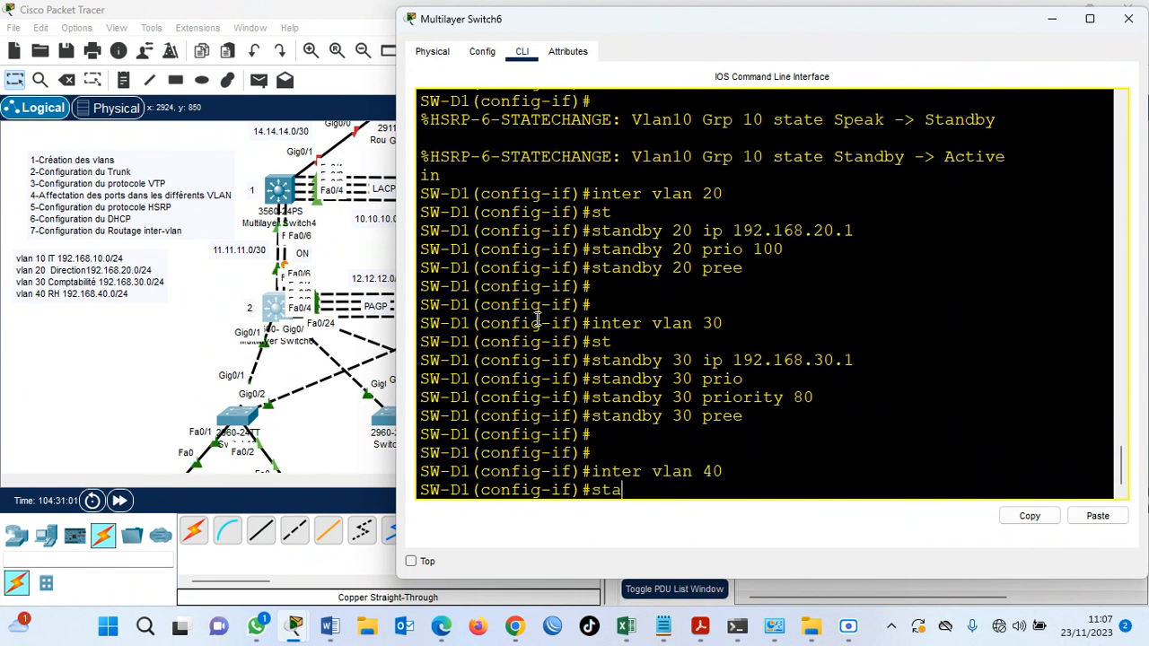
pyautogui.press('Tab')
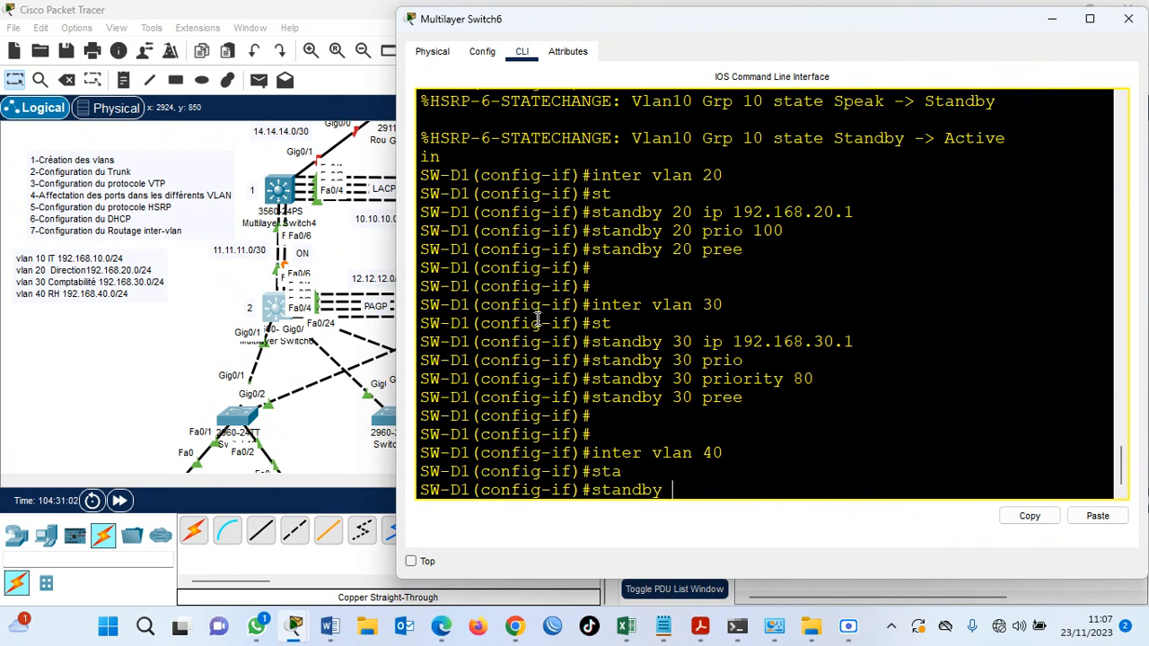
pyautogui.write('40 ip 192')
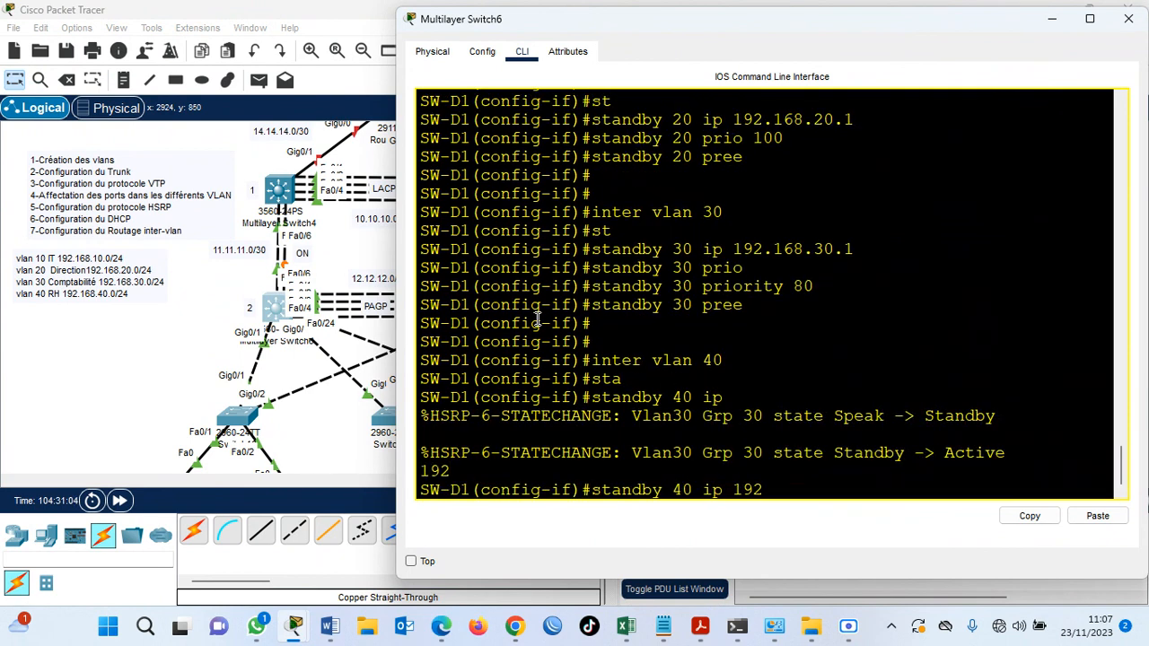
pyautogui.write('.168.40.1')
pyautogui.press('Return')
# Set the priority of HSRP group 40 to 70 on SW-D1.
pyautogui.press('Up')
pyautogui.press('BackSpace')
pyautogui.press('BackSpace')
pyautogui.press('BackSpace')
pyautogui.press('BackSpace')
pyautogui.press('BackSpace')
pyautogui.press('BackSpace')
pyautogui.press('BackSpace')
pyautogui.press('BackSpace')
pyautogui.press('BackSpace')
pyautogui.press('BackSpace')
pyautogui.press('BackSpace')
pyautogui.press('BackSpace')
pyautogui.press('BackSpace')
pyautogui.press('BackSpace')
pyautogui.press('BackSpace')
pyautogui.write('prio')
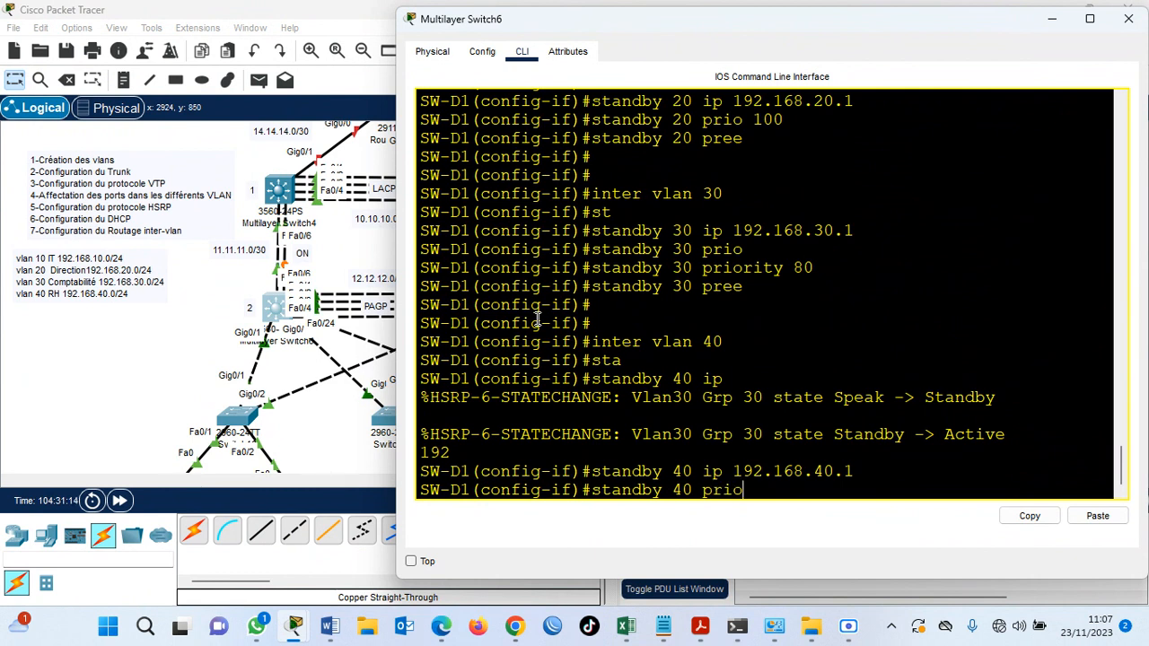
pyautogui.write(' 70')
pyautogui.press('Return')
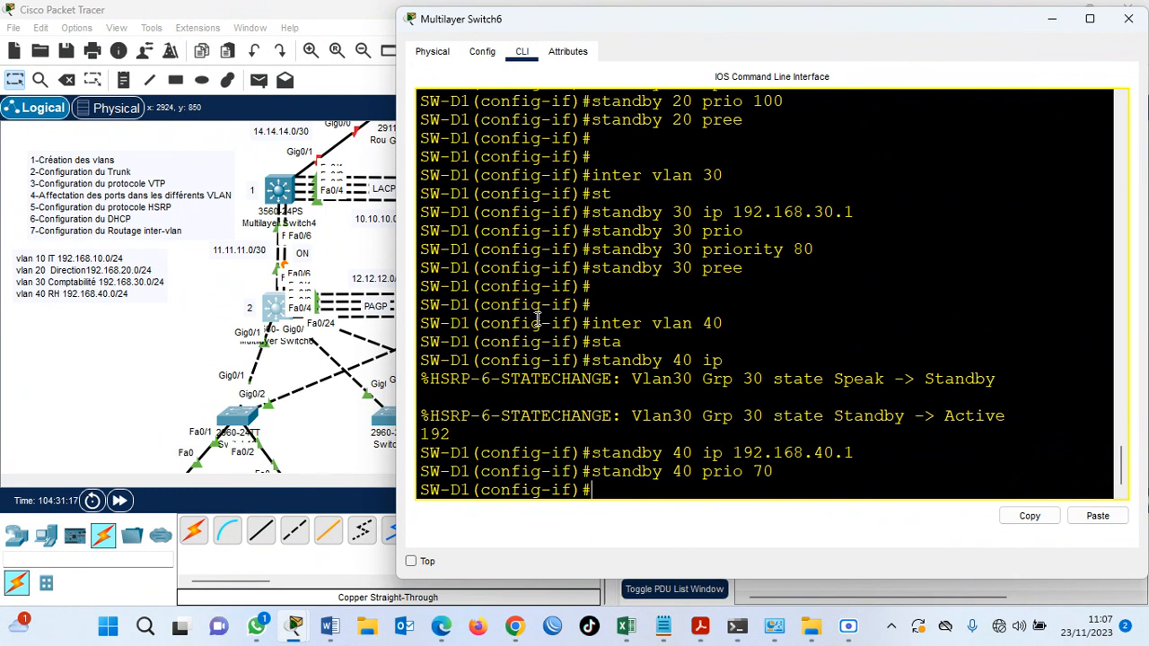
# Enable preemption for HSRP group 40 on the VLAN 40 interface.
pyautogui.press('Up')
pyautogui.press('BackSpace')
pyautogui.press('BackSpace')
pyautogui.press('BackSpace')
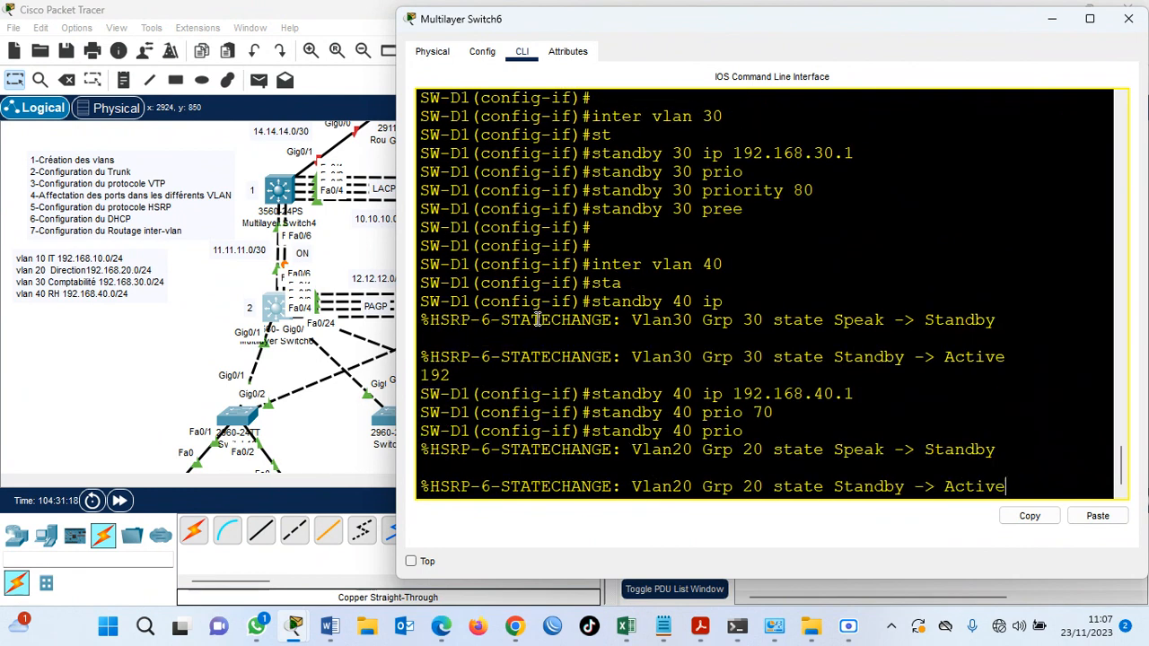
pyautogui.write('rity')
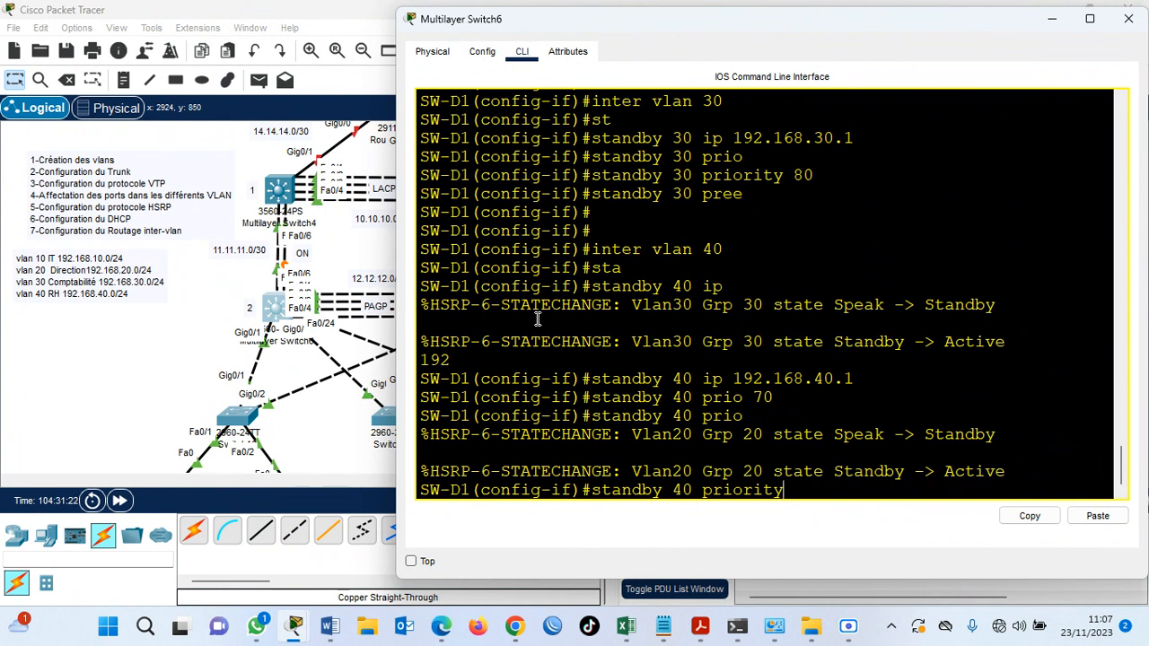
pyautogui.press('BackSpace')
pyautogui.press('BackSpace')
pyautogui.press('BackSpace')
pyautogui.press('BackSpace')
pyautogui.press('BackSpace')
pyautogui.press('BackSpace')
pyautogui.write('ee')
pyautogui.press('Return')
pyautogui.press('Return')
pyautogui.press('Return')
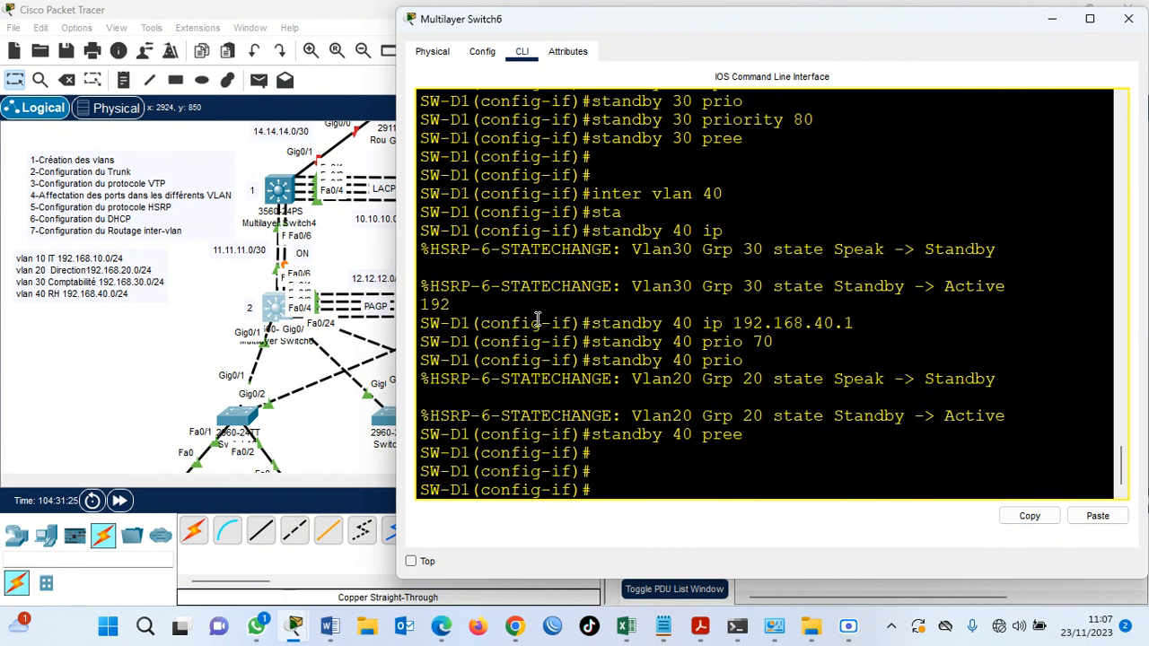
# Save SW-D1's running configuration without leaving interface configuration mode.
pyautogui.write('do wr')
pyautogui.press('Return')
pyautogui.press('Return')
pyautogui.press('Return')
# Display SW-D1's running configuration and examine the standby settings on its VLAN interfaces.
pyautogui.write('do sh run')
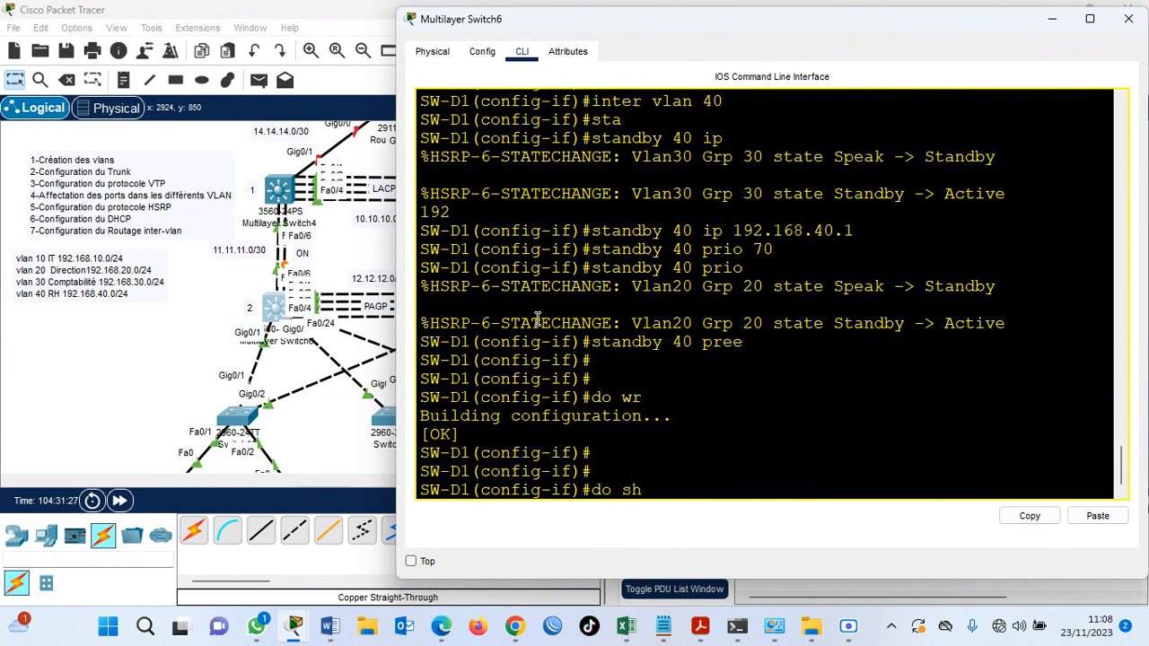
pyautogui.press('Return')
pyautogui.press('Return')
pyautogui.press('Return')
pyautogui.press('Return')
pyautogui.press('Return')
pyautogui.press('Return')
pyautogui.press('Return')
pyautogui.press('Return')
pyautogui.press('Return')
pyautogui.press('Return')
pyautogui.press('Return')
pyautogui.press('Return')
pyautogui.press('Return')
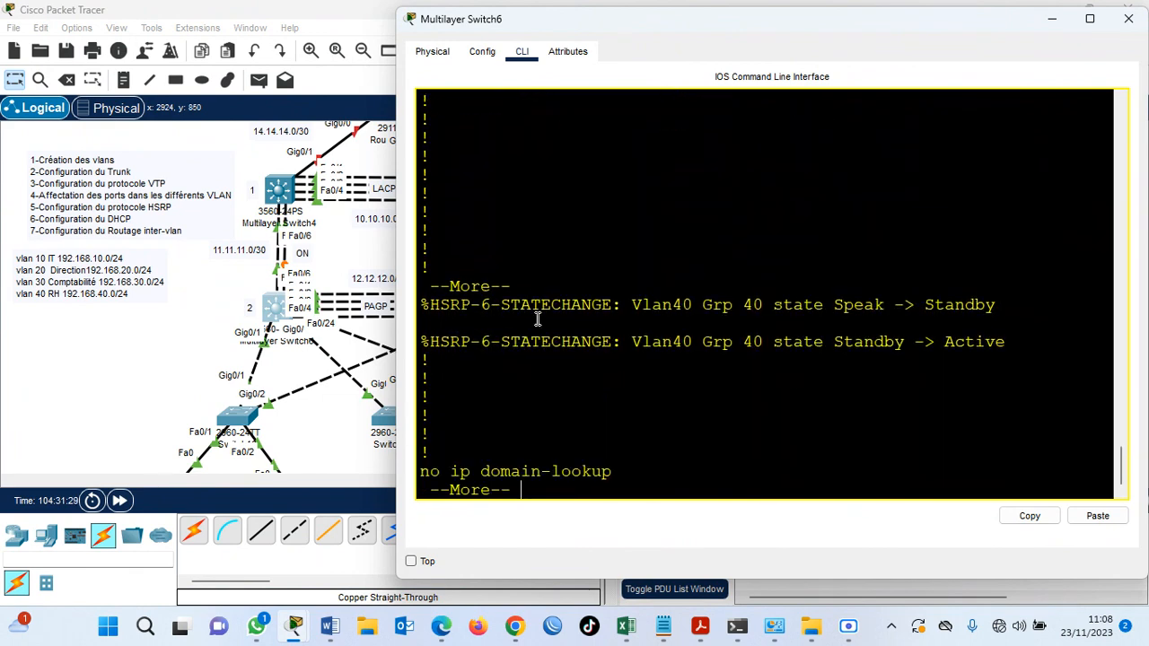
pyautogui.press('super+Up')
pyautogui.press('Return')
pyautogui.press('Return')
pyautogui.press('Return')
pyautogui.press('Return')
pyautogui.press('Return')
pyautogui.press('Return')
pyautogui.press('Return')
pyautogui.press('Return')
pyautogui.press('Return')
pyautogui.press('Return')
pyautogui.press('Return')
pyautogui.press('Return')
pyautogui.press('Return')
pyautogui.press('Return')
pyautogui.press('Return')
pyautogui.press('Return')
pyautogui.press('Return')
pyautogui.press('Return')
pyautogui.press('Return')
pyautogui.press('Return')
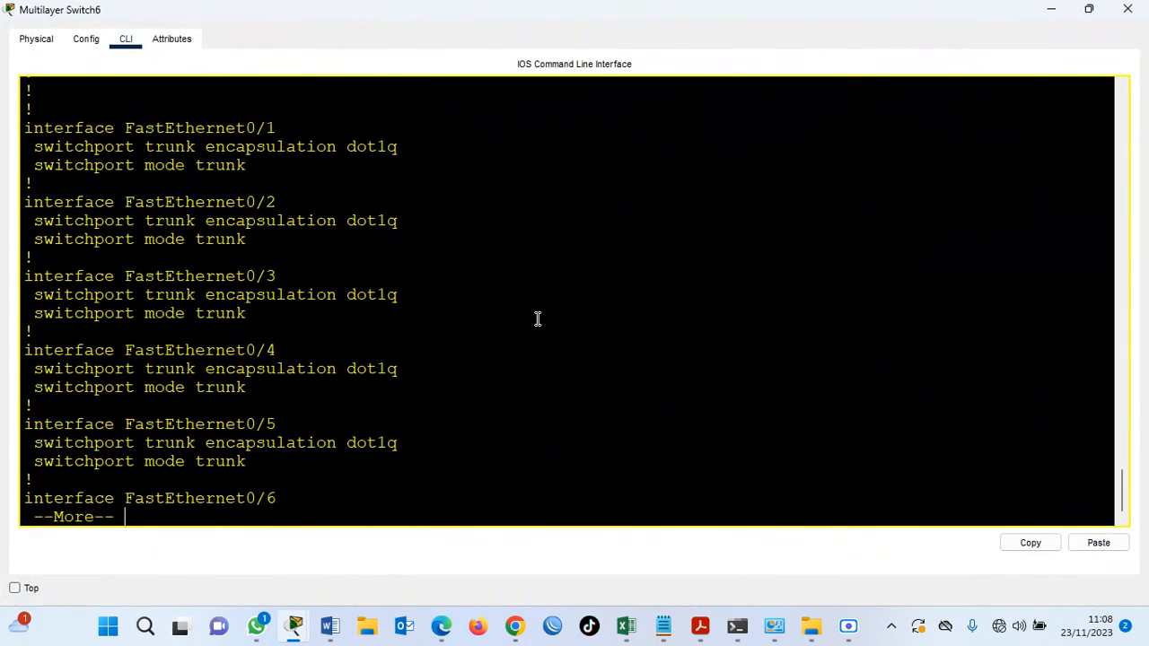
pyautogui.press('Return')
pyautogui.press('Return')
pyautogui.press('Return')
pyautogui.press('Return')
pyautogui.press('Return')
pyautogui.press('Return')
pyautogui.press('Return')
pyautogui.press('Return')
pyautogui.press('Return')
pyautogui.press('Return')
pyautogui.press('Return')
pyautogui.press('Return')
pyautogui.press('Return')
pyautogui.press('Return')
pyautogui.press('Return')
pyautogui.press('Return')
pyautogui.press('Return')
pyautogui.press('Return')
pyautogui.press('Return')
pyautogui.press('Return')
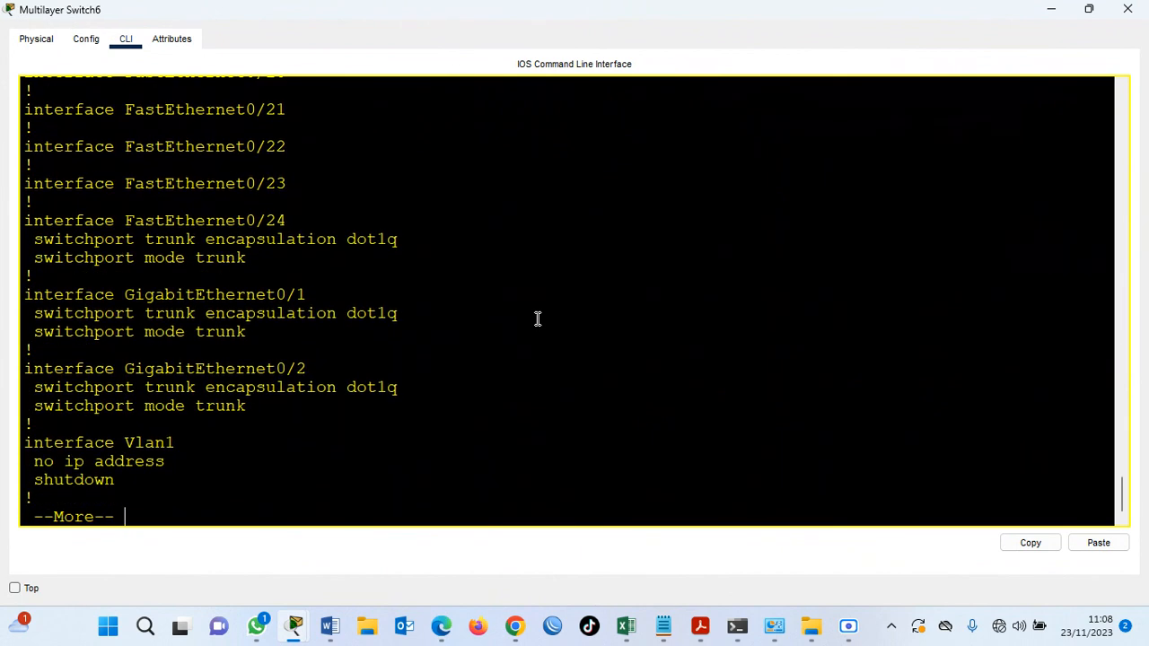
pyautogui.press('Return')
pyautogui.press('Return')
pyautogui.press('Return')
pyautogui.press('Return')
pyautogui.press('Return')
pyautogui.press('Return')
pyautogui.press('Return')
pyautogui.press('Return')
pyautogui.press('Return')
pyautogui.press('Return')
pyautogui.press('Return')
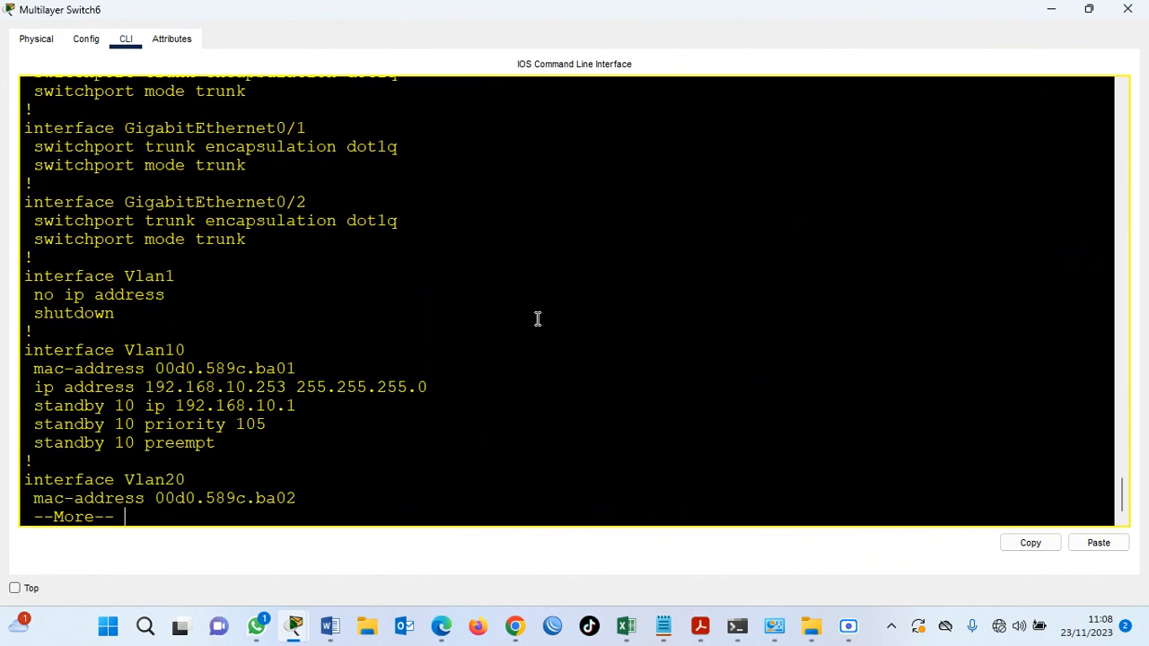
pyautogui.press('Return')
pyautogui.press('Return')
pyautogui.press('Return')
pyautogui.press('Return')
pyautogui.press('Return')
pyautogui.press('Return')
pyautogui.press('Return')
pyautogui.press('Return')
pyautogui.press('Return')
pyautogui.press('Return')
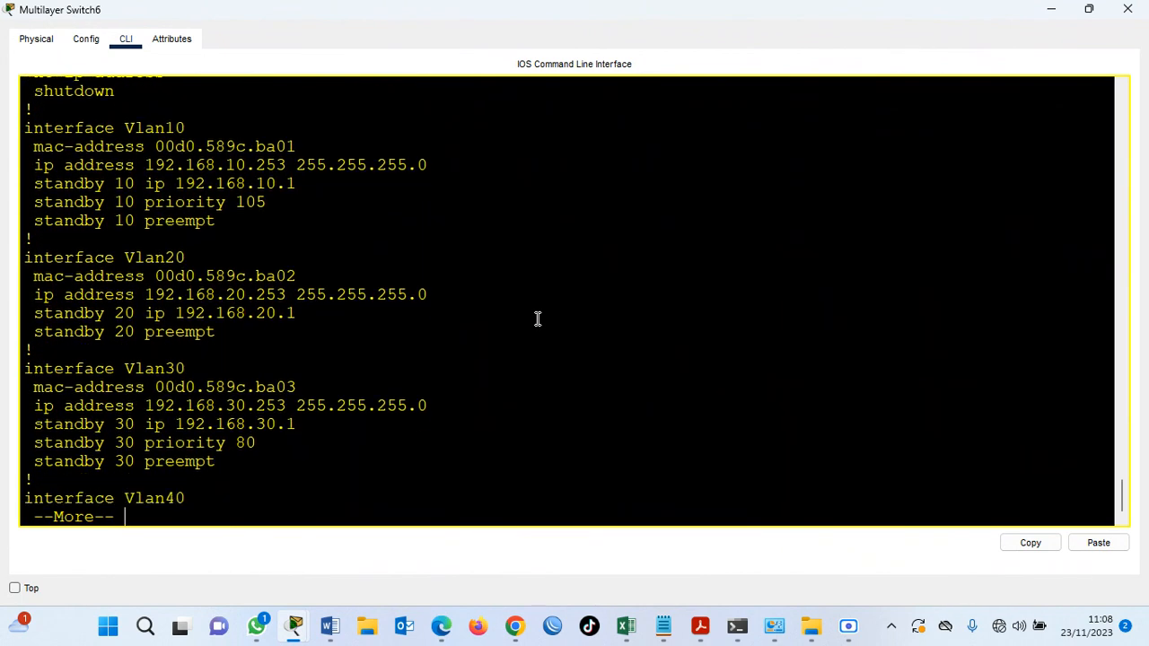
pyautogui.press('Return')
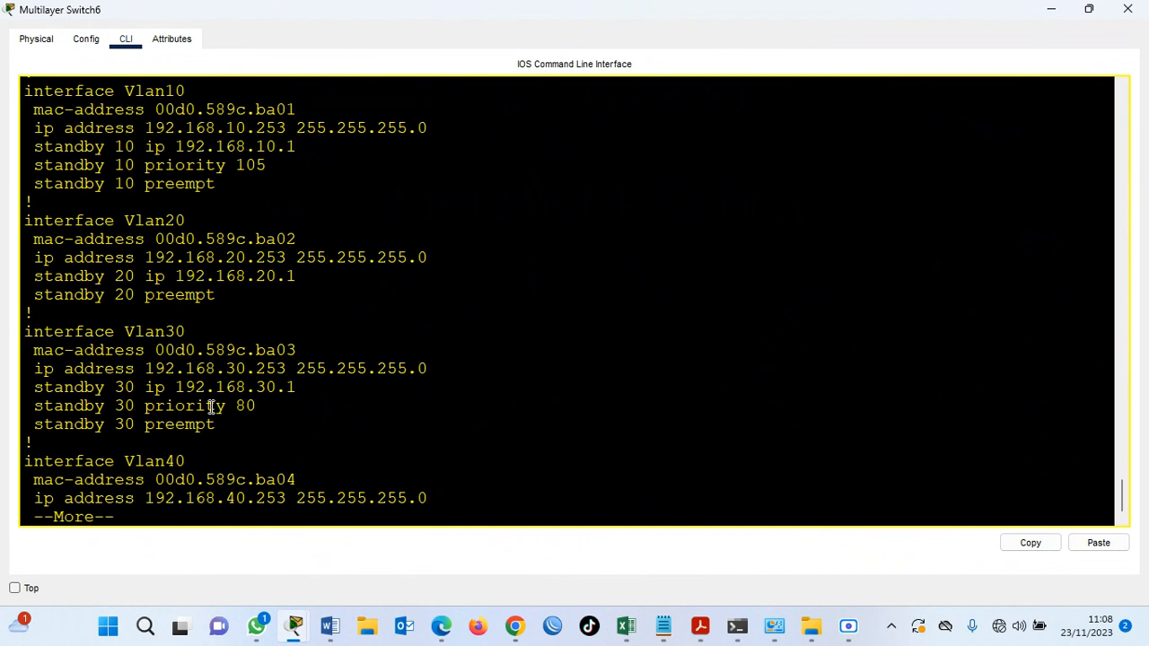
pyautogui.click(1050, 8)
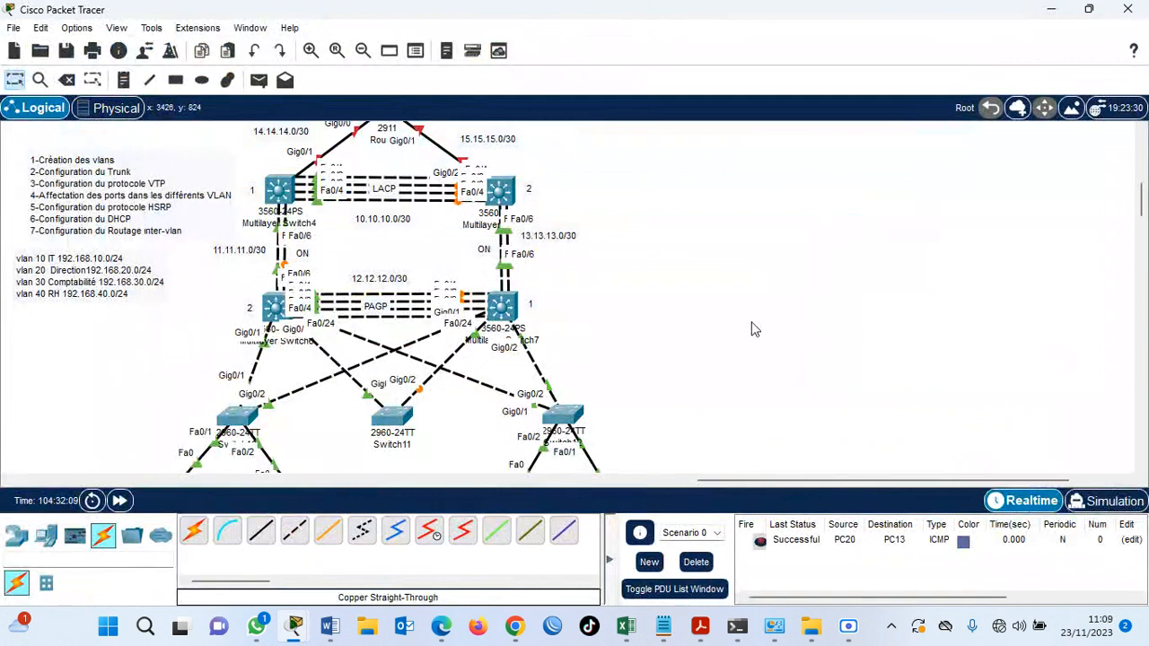
# Open the command line of Multilayer Switch7 (SW-D2) and enter global configuration mode.
pyautogui.click(500, 307)
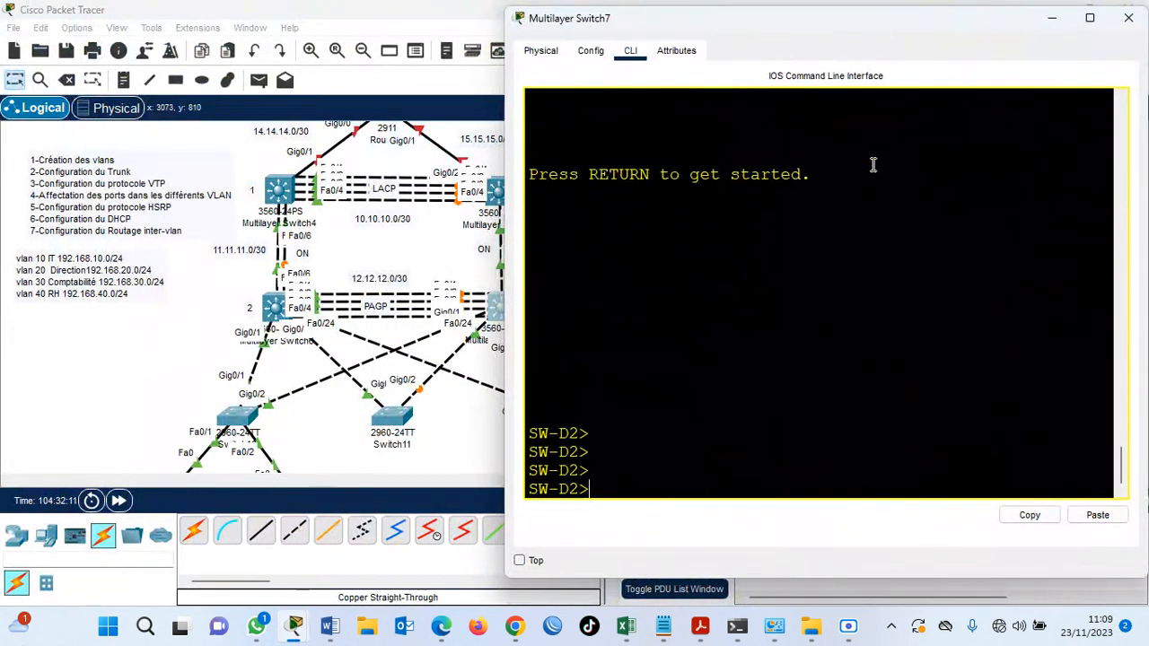
pyautogui.write('en')
pyautogui.press('Return')
pyautogui.write('conf t')
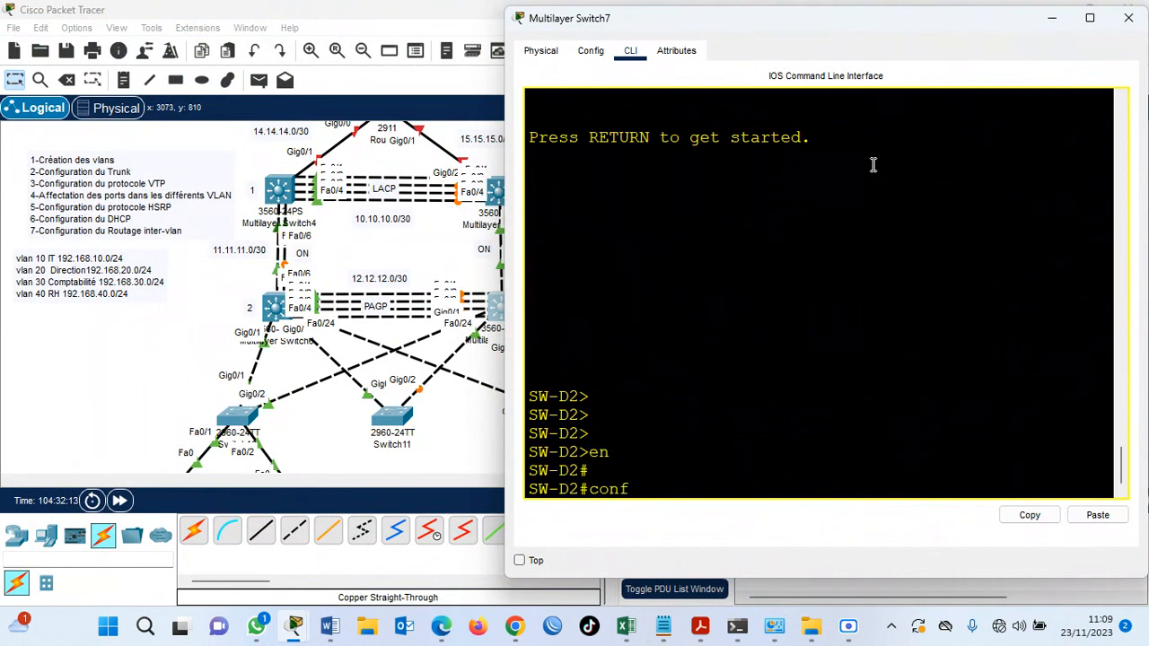
pyautogui.press('Return')
pyautogui.press('Return')
pyautogui.press('Return')
# Enter the VLAN 10 interface on SW-D2 and assign a virtual IP to HSRP group 10.
pyautogui.write('inter')
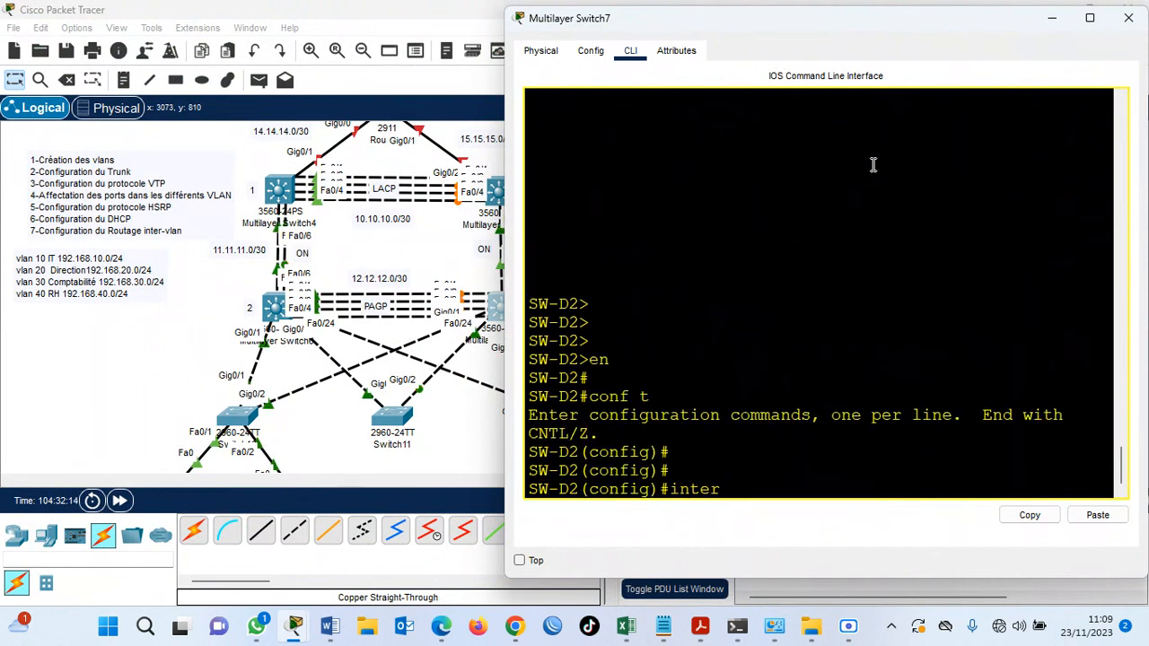
pyautogui.write(' vlan 10')
pyautogui.press('Return')
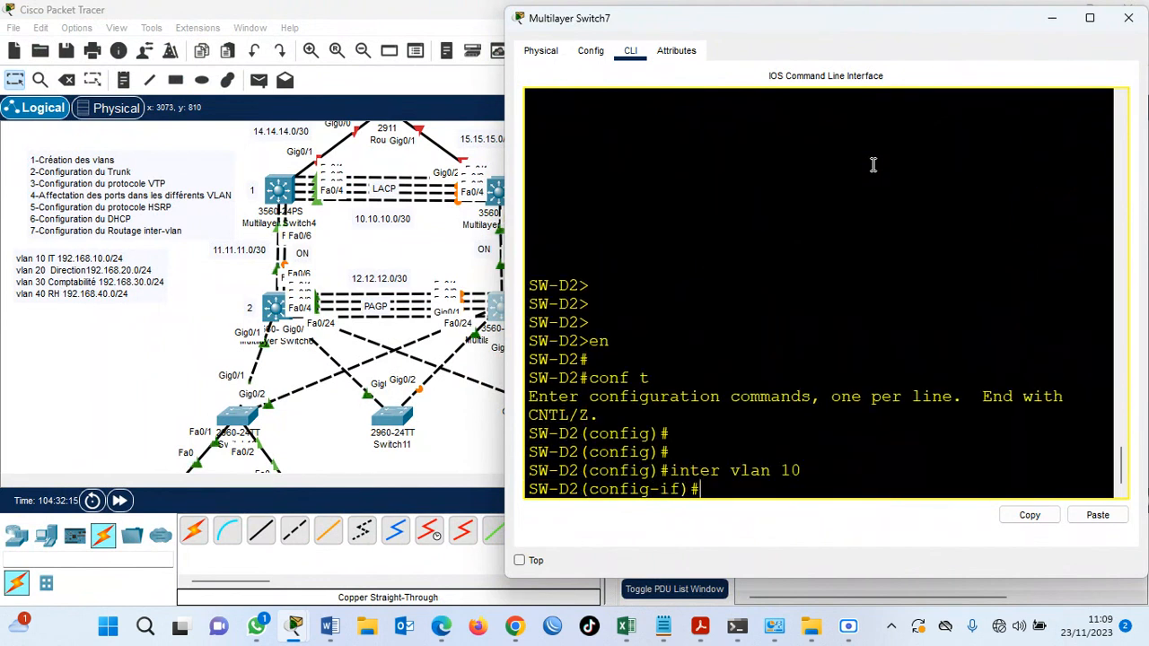
pyautogui.write('st')
pyautogui.press('Tab')
pyautogui.write('10')
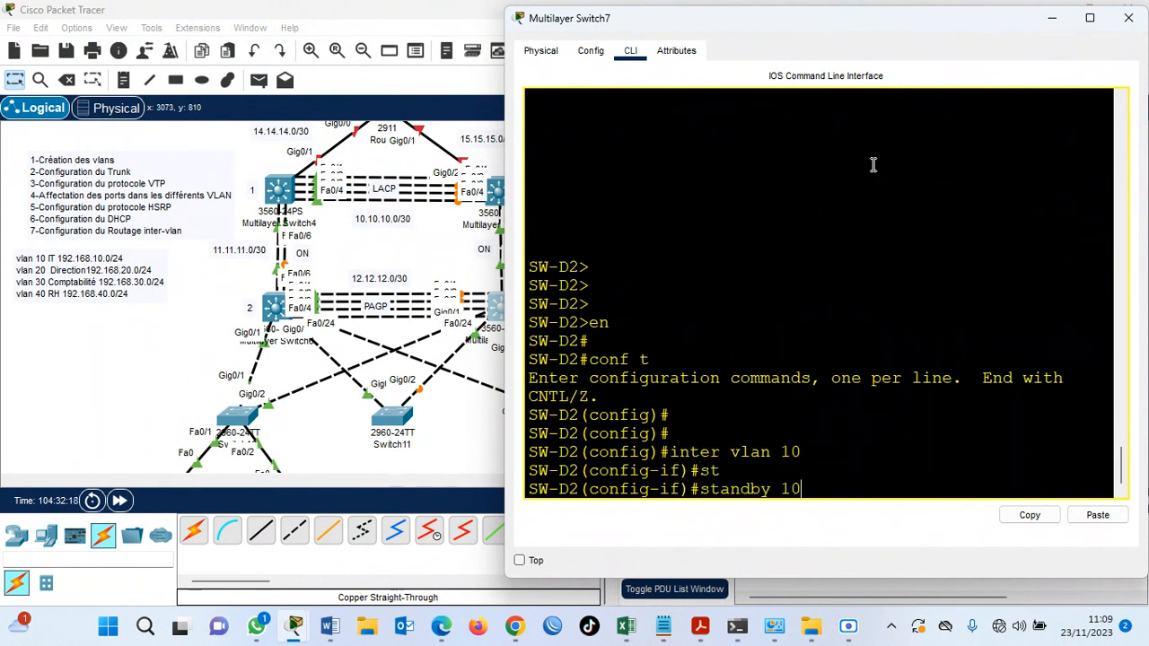
pyautogui.write(' ip 192.168.10.1')
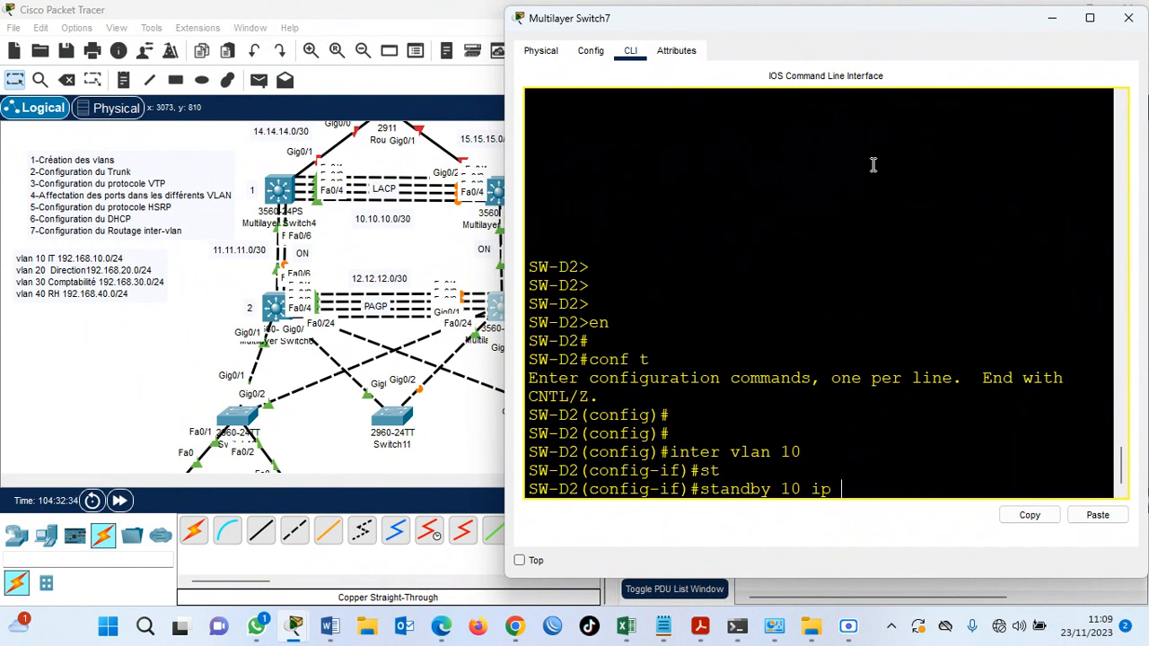
# Complete the HSRP group 10 virtual IP on SW-D2's VLAN 10 interface as 192.168.10.1.
pyautogui.write('192')
pyautogui.write('.168.10.1')
pyautogui.press('Return')
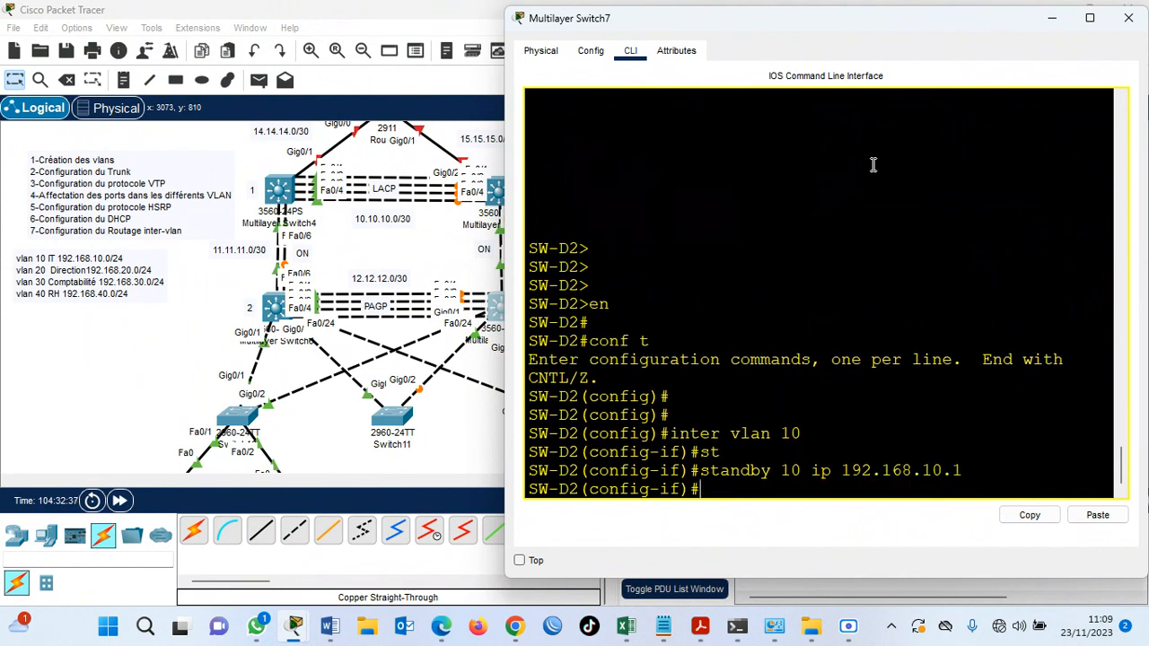
# Set the priority of HSRP group 10 to 105 on SW-D2's VLAN 10 interface.
pyautogui.press('Up')
pyautogui.press('BackSpace')
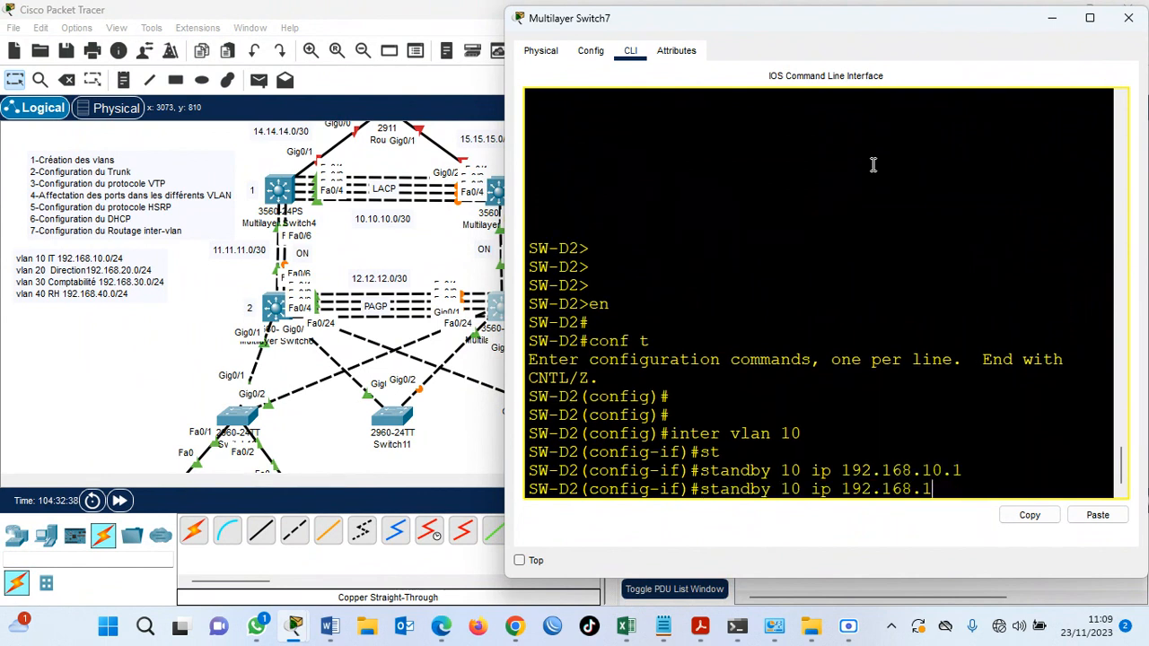
pyautogui.press('BackSpace')
pyautogui.press('BackSpace')
pyautogui.press('BackSpace')
pyautogui.press('BackSpace')
pyautogui.press('BackSpace')
pyautogui.press('BackSpace')
pyautogui.press('BackSpace')
pyautogui.press('BackSpace')
pyautogui.press('BackSpace')
pyautogui.press('BackSpace')
pyautogui.press('BackSpace')
pyautogui.press('BackSpace')
pyautogui.write('prio')
pyautogui.press('Tab')
pyautogui.write('105')
pyautogui.press('Return')
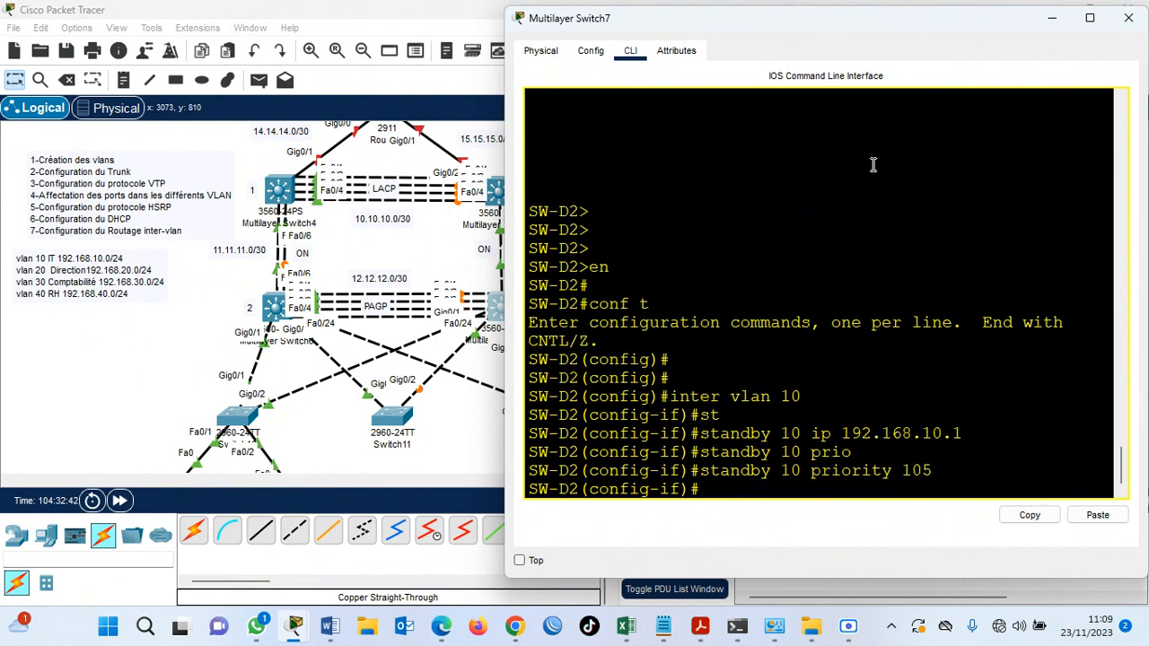
# Enable preemption for HSRP group 10 on SW-D2's VLAN 10 interface.
pyautogui.press('Up')
pyautogui.press('BackSpace')
pyautogui.press('BackSpace')
pyautogui.press('BackSpace')
pyautogui.press('BackSpace')
pyautogui.press('BackSpace')
pyautogui.press('BackSpace')
pyautogui.press('BackSpace')
pyautogui.press('BackSpace')
pyautogui.press('BackSpace')
pyautogui.press('BackSpace')
pyautogui.write('ee')
pyautogui.press('Return')
pyautogui.press('Return')
pyautogui.press('Return')
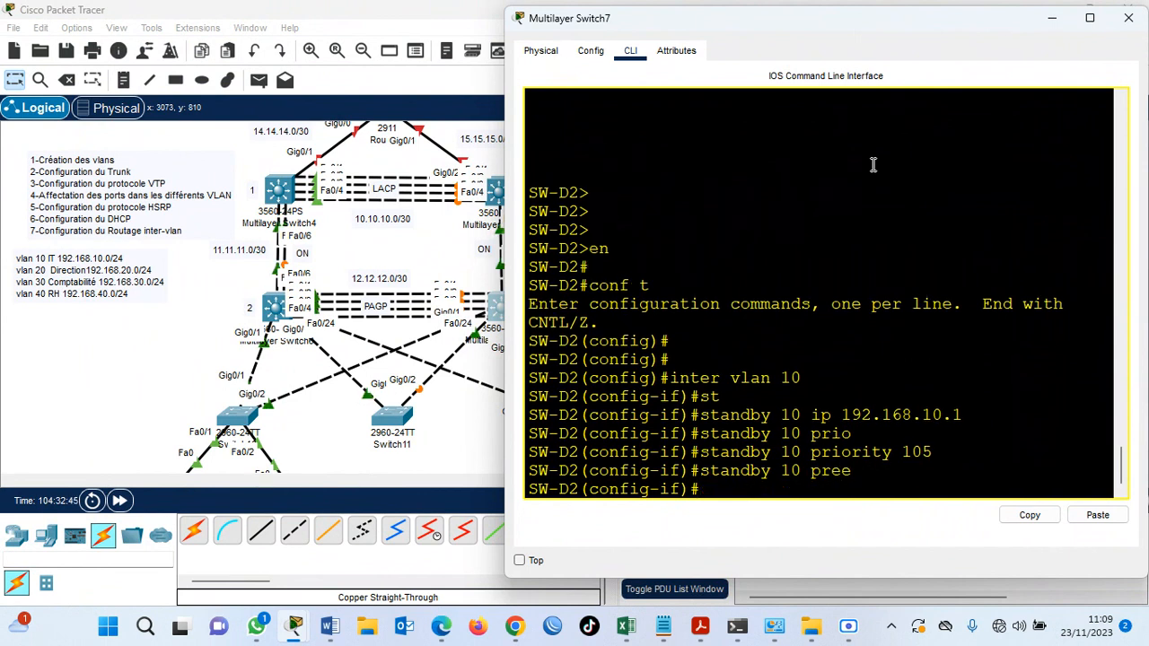
# Enter the VLAN 20 interface on SW-D2 and give HSRP group 20 the virtual IP 192.168.20.1.
pyautogui.write('inter vlan 20')
pyautogui.press('Return')
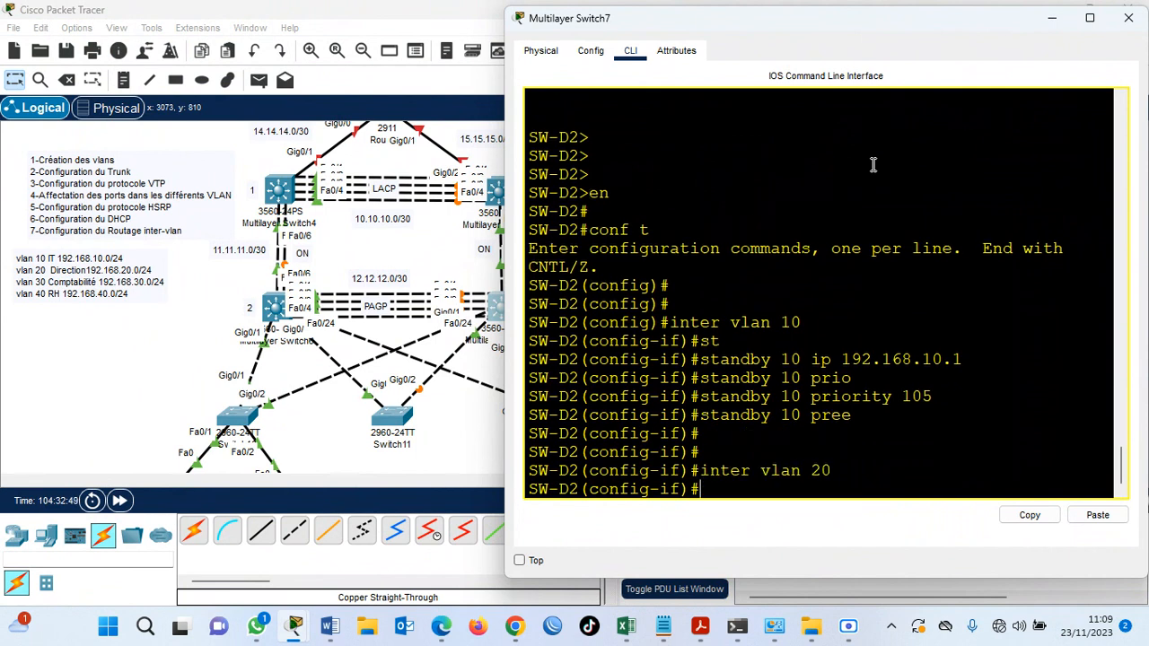
pyautogui.write('st')
pyautogui.press('Tab')
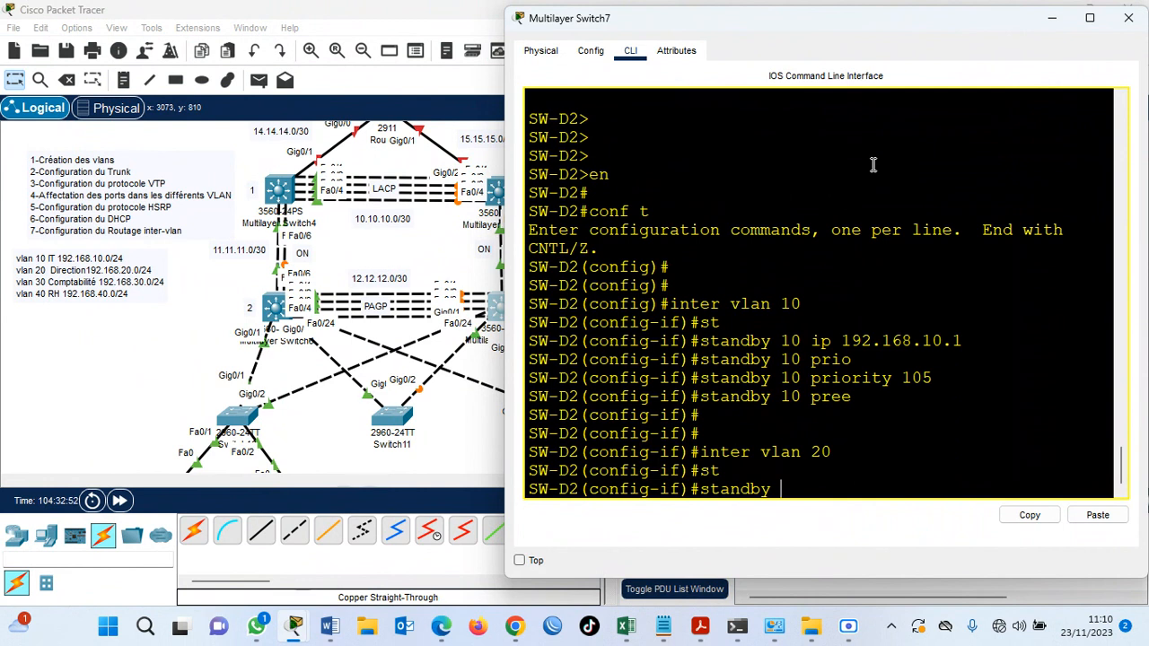
pyautogui.write('10')
pyautogui.press('BackSpace')
pyautogui.press('BackSpace')
pyautogui.write('20 ip')
pyautogui.write(' 192')
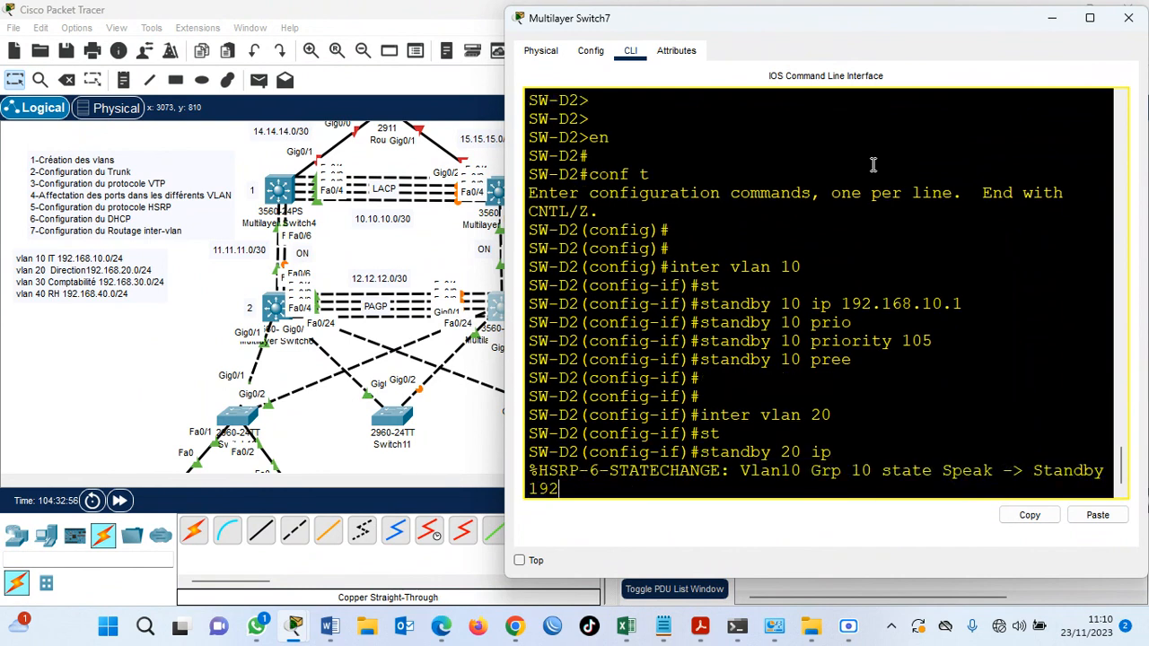
pyautogui.write('.168.20.1')
pyautogui.press('Return')
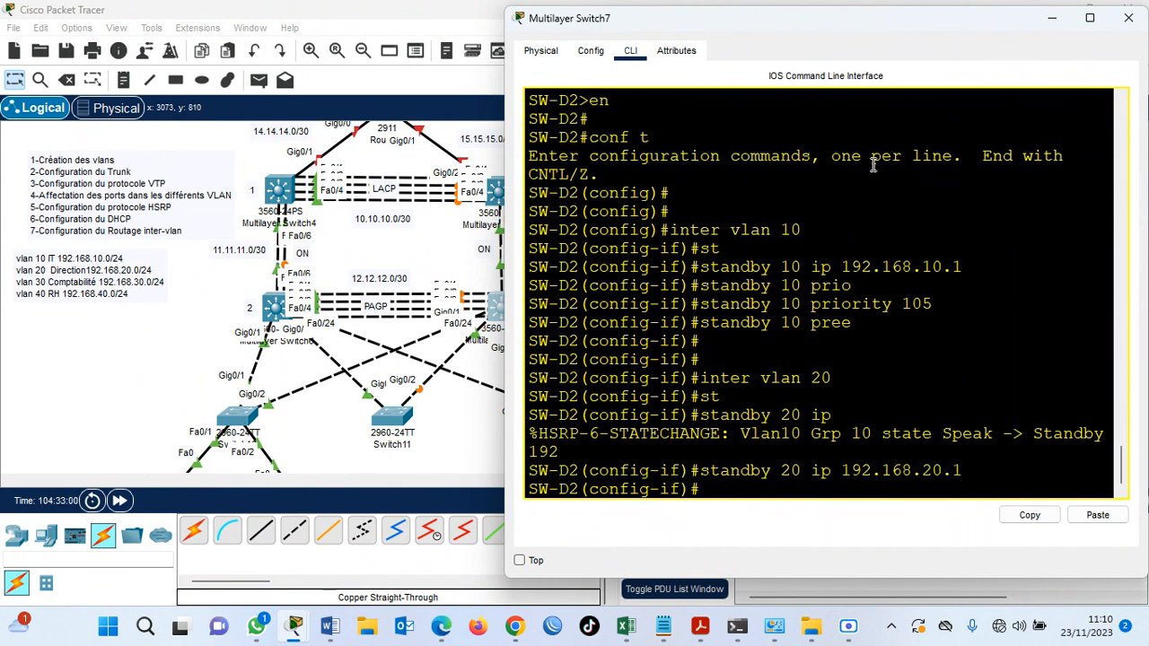
# Set the priority of HSRP group 20 to 60 on SW-D2's VLAN 20 interface.
pyautogui.press('Up')
pyautogui.press('BackSpace')
pyautogui.press('BackSpace')
pyautogui.press('BackSpace')
pyautogui.press('BackSpace')
pyautogui.press('BackSpace')
pyautogui.press('BackSpace')
pyautogui.press('BackSpace')
pyautogui.press('BackSpace')
pyautogui.press('BackSpace')
pyautogui.press('BackSpace')
pyautogui.press('BackSpace')
pyautogui.press('BackSpace')
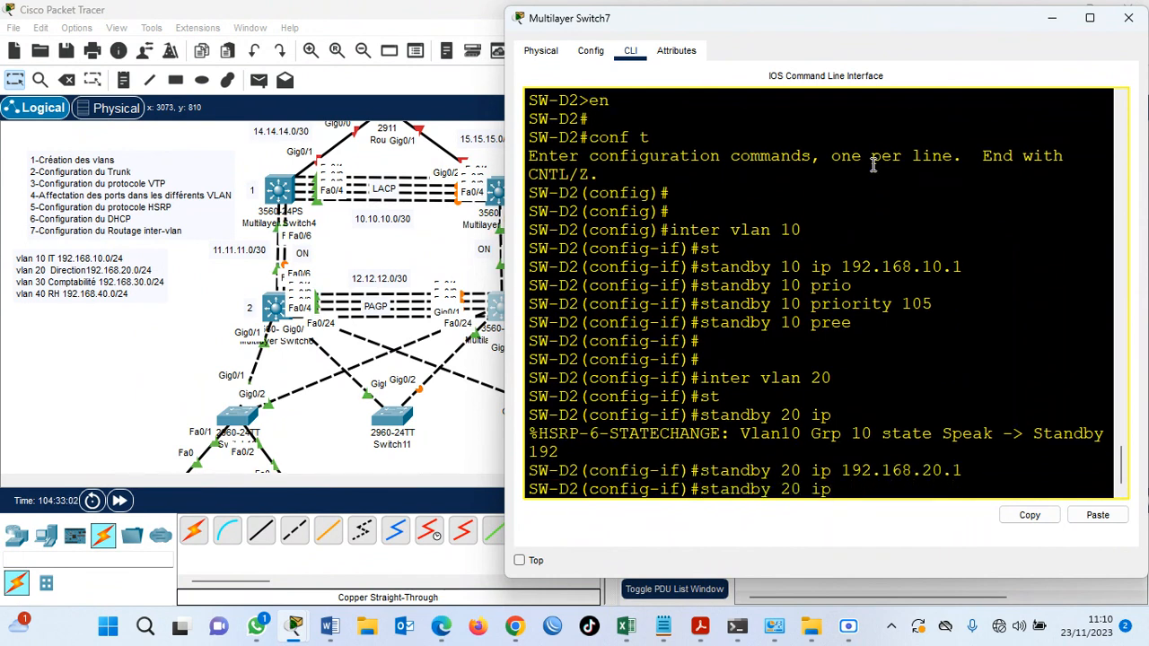
pyautogui.press('BackSpace')
pyautogui.press('BackSpace')
pyautogui.write('prio 60')
pyautogui.press('Return')
# Enable preemption for HSRP group 20 on SW-D2's VLAN 20 interface.
pyautogui.press('Up')
pyautogui.press('BackSpace')
pyautogui.press('BackSpace')
pyautogui.press('BackSpace')
pyautogui.press('BackSpace')
pyautogui.press('BackSpace')
pyautogui.write('ee')
pyautogui.press('Return')
# Enter the VLAN 30 interface on SW-D2 and give HSRP group 30 the virtual IP 192.168.30.1.
pyautogui.press('Return')
pyautogui.press('Return')
pyautogui.write('inter vlan 30')
pyautogui.press('Return')
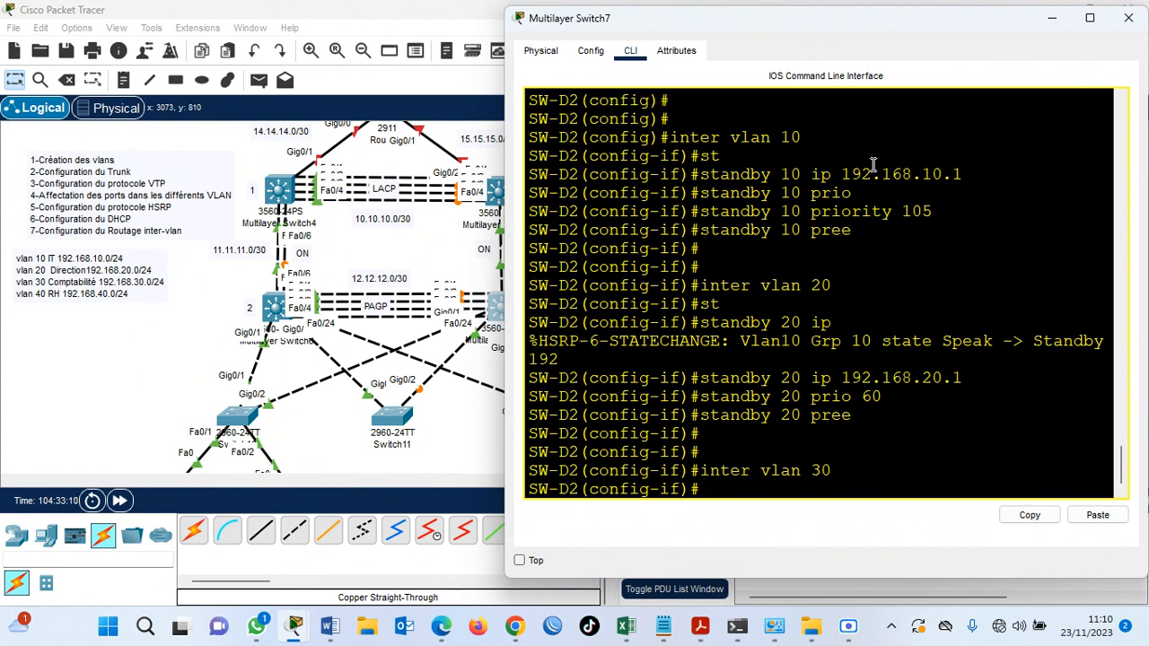
pyautogui.write('sta')
pyautogui.press('Tab')
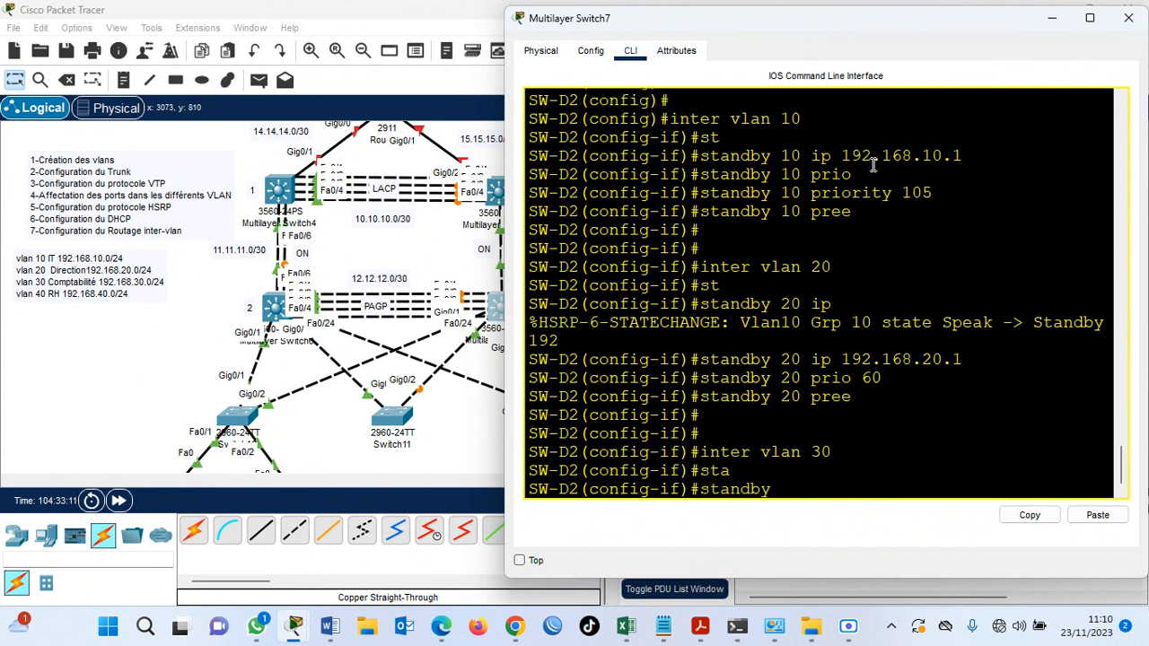
pyautogui.write('30 ip')
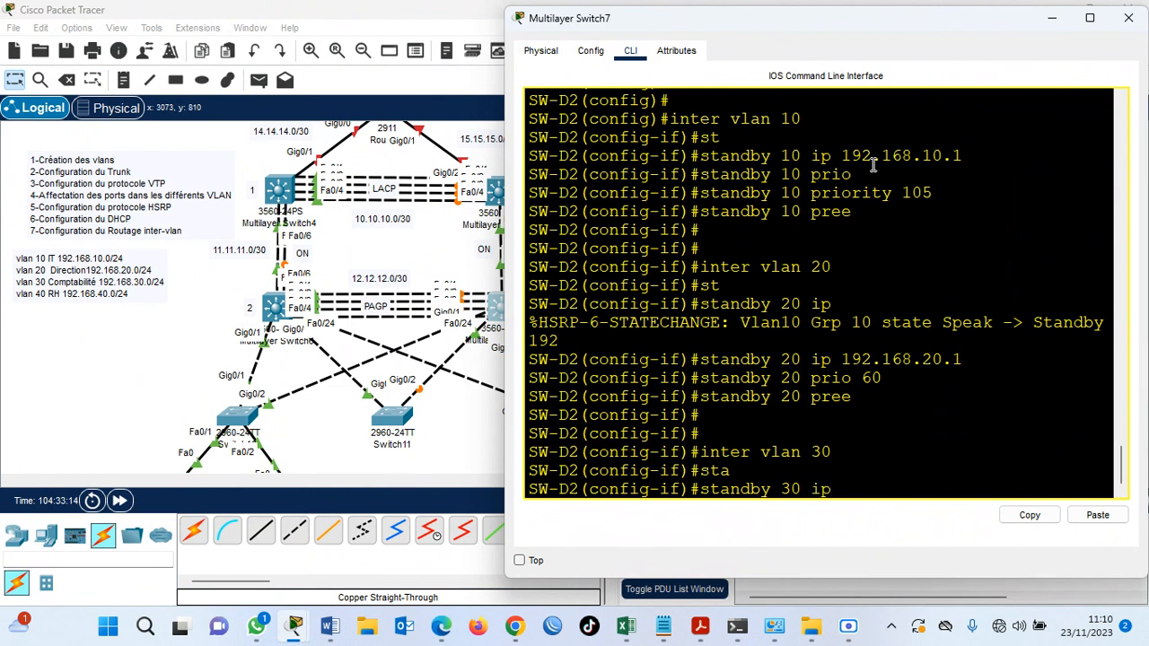
pyautogui.write(' 192.168.30.1')
pyautogui.press('Return')
# Set the priority of HSRP group 30 to 100 on SW-D2's VLAN 30 interface.
pyautogui.press('Up')
pyautogui.press('BackSpace')
pyautogui.press('BackSpace')
pyautogui.press('BackSpace')
pyautogui.press('BackSpace')
pyautogui.press('BackSpace')
pyautogui.press('BackSpace')
pyautogui.press('BackSpace')
pyautogui.press('BackSpace')
pyautogui.press('BackSpace')
pyautogui.press('BackSpace')
pyautogui.press('BackSpace')
pyautogui.press('BackSpace')
pyautogui.press('BackSpace')
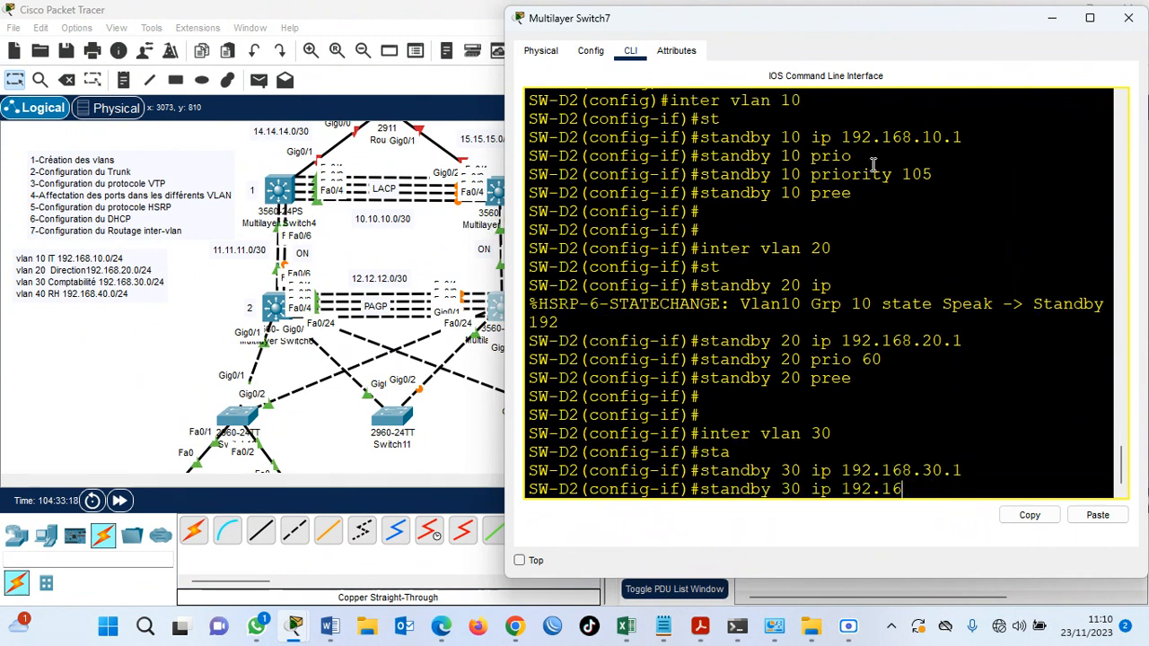
pyautogui.press('BackSpace')
pyautogui.press('BackSpace')
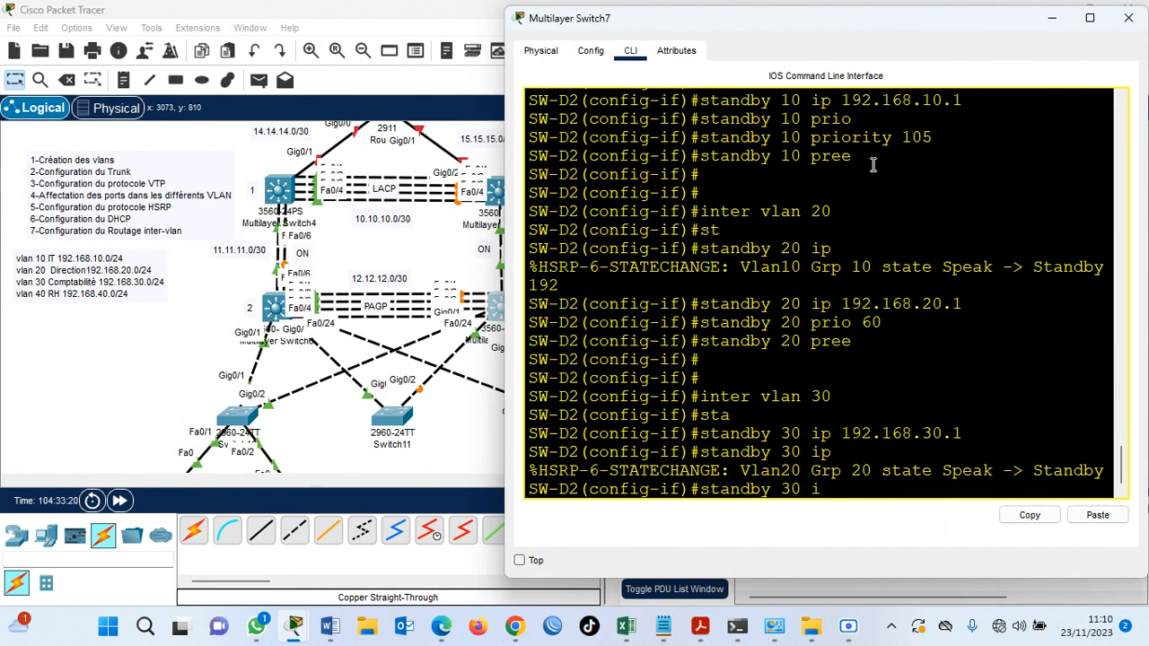
pyautogui.write('prio 100')
pyautogui.press('Return')
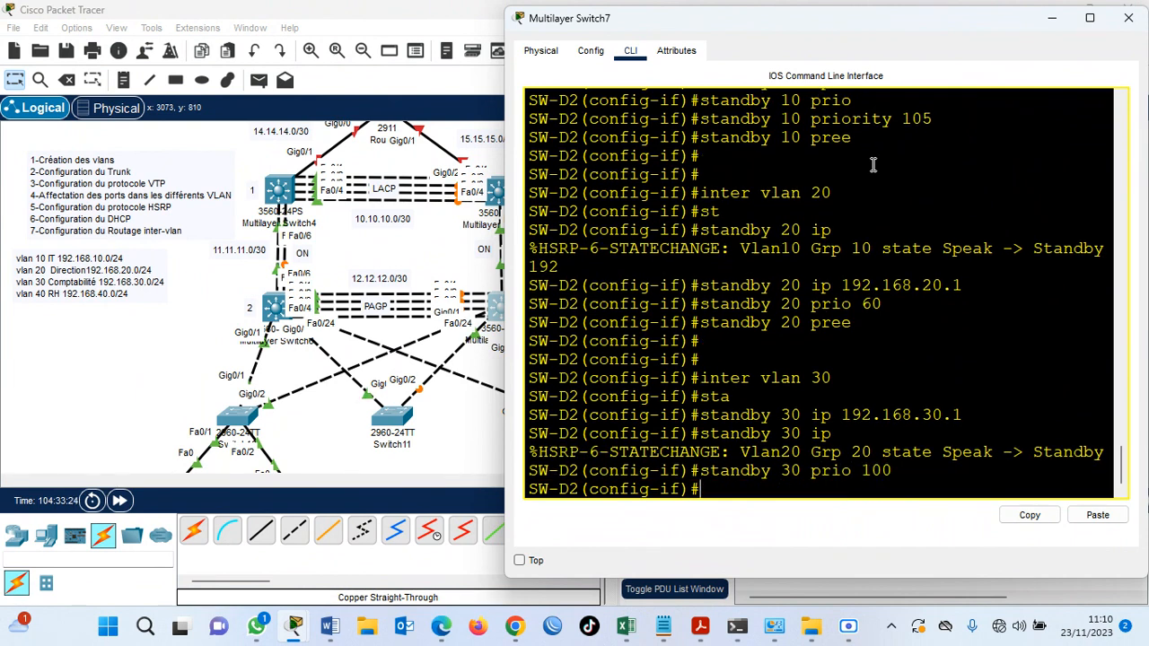
# Enable preemption for HSRP group 30 on SW-D2's VLAN 30 interface.
pyautogui.press('Up')
pyautogui.press('BackSpace')
pyautogui.press('BackSpace')
pyautogui.press('BackSpace')
pyautogui.press('BackSpace')
pyautogui.press('BackSpace')
pyautogui.press('BackSpace')
pyautogui.write('ee')
pyautogui.press('Return')
pyautogui.press('Return')
pyautogui.press('Return')
# Enter the VLAN 40 interface on SW-D2 and give HSRP group 40 the virtual IP 192.168.40.1.
pyautogui.write('inter vlan')
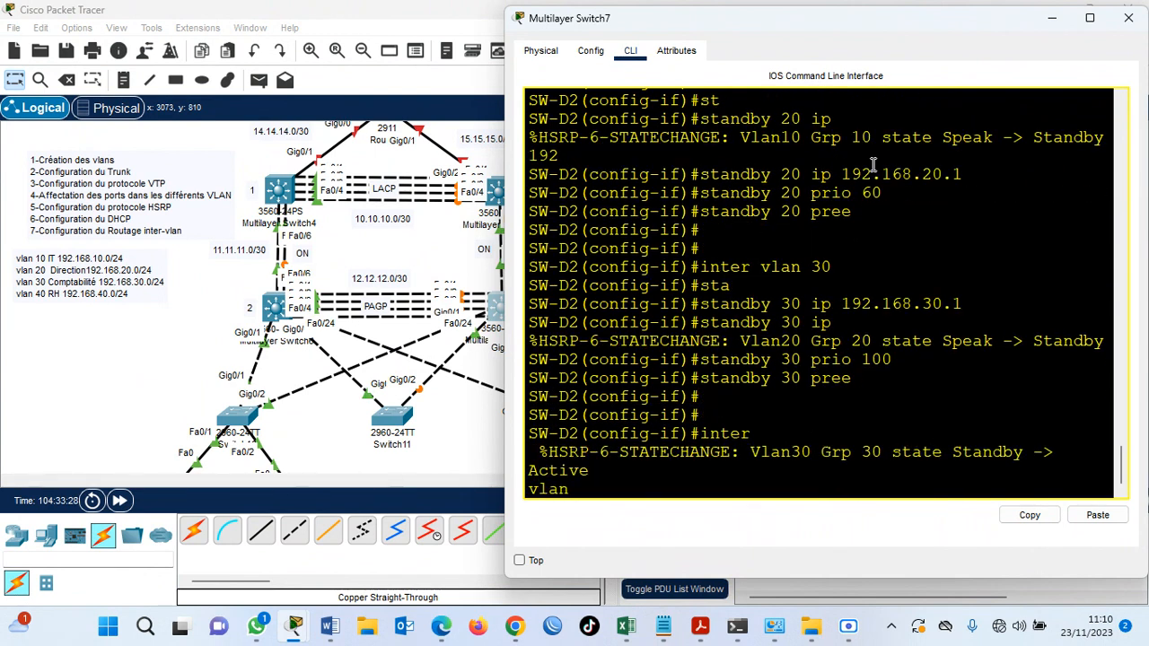
pyautogui.press('Tab')
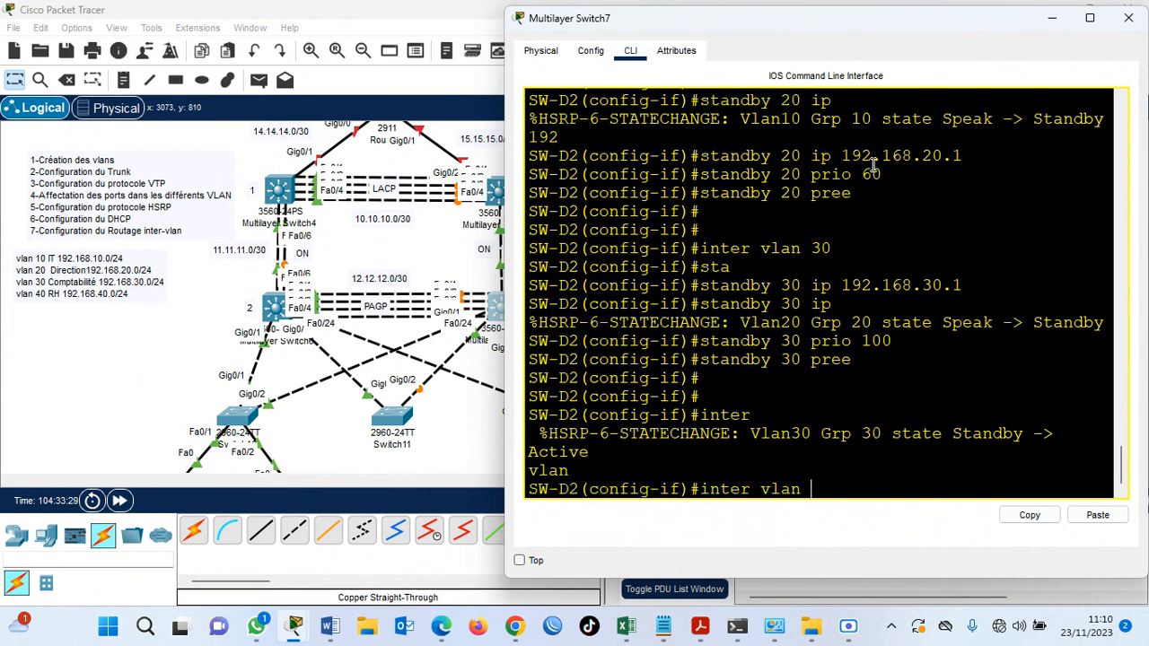
pyautogui.write('40')
pyautogui.press('Return')
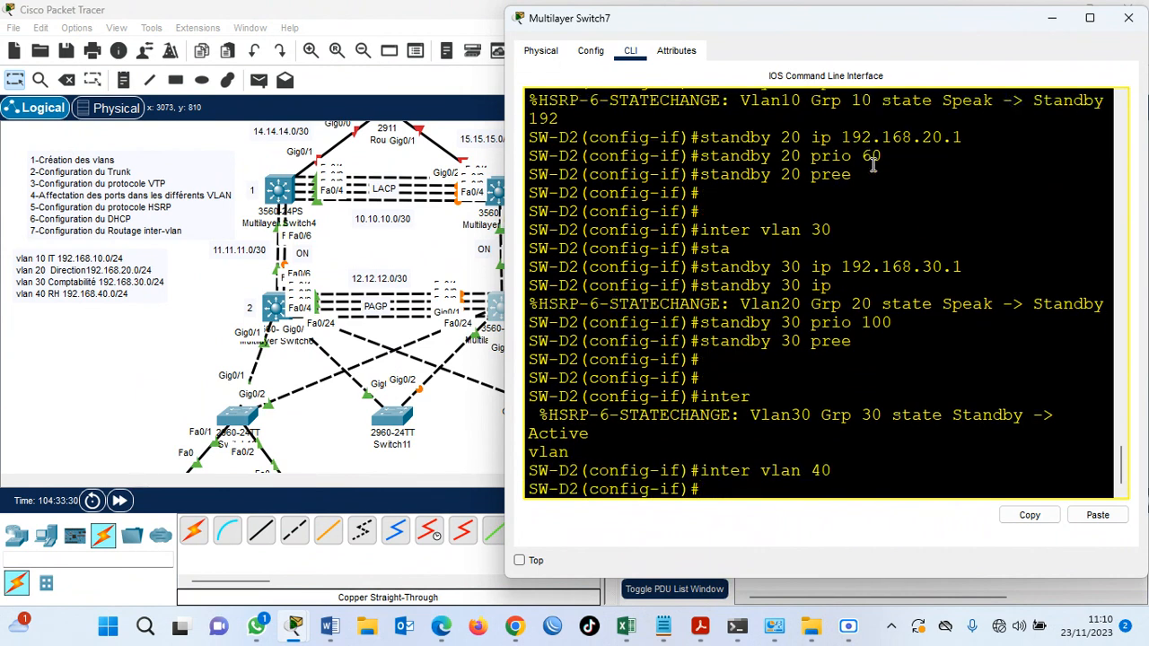
pyautogui.write('st')
pyautogui.press('Tab')
pyautogui.write('40 ip 192')
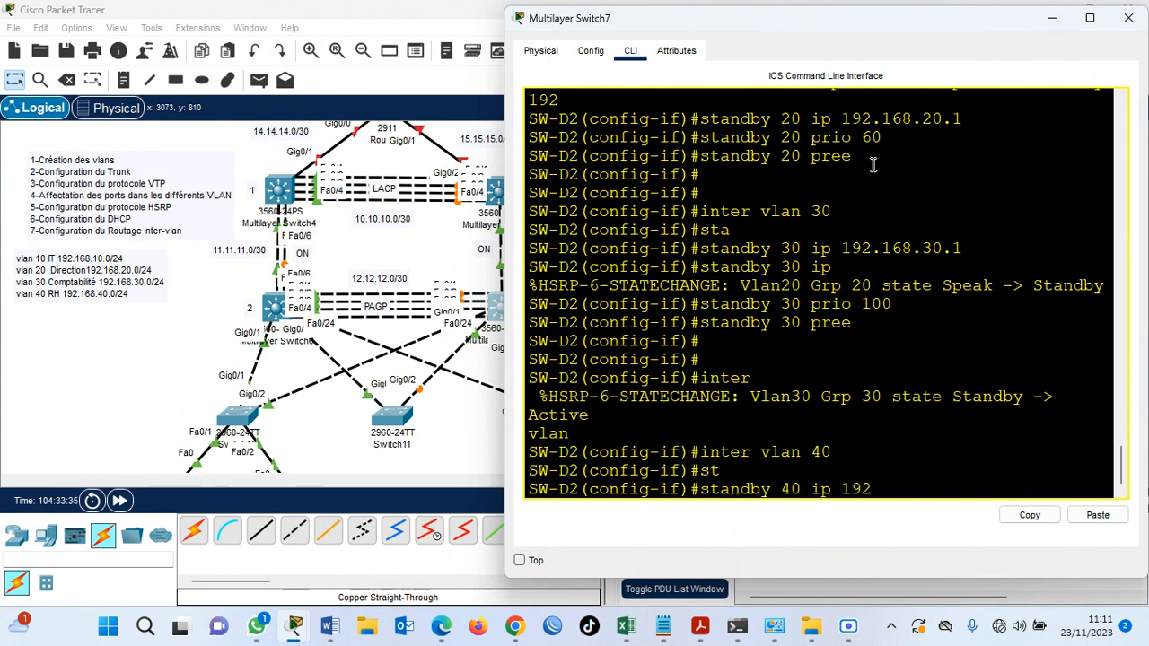
pyautogui.write('.168.40.1')
pyautogui.press('Return')
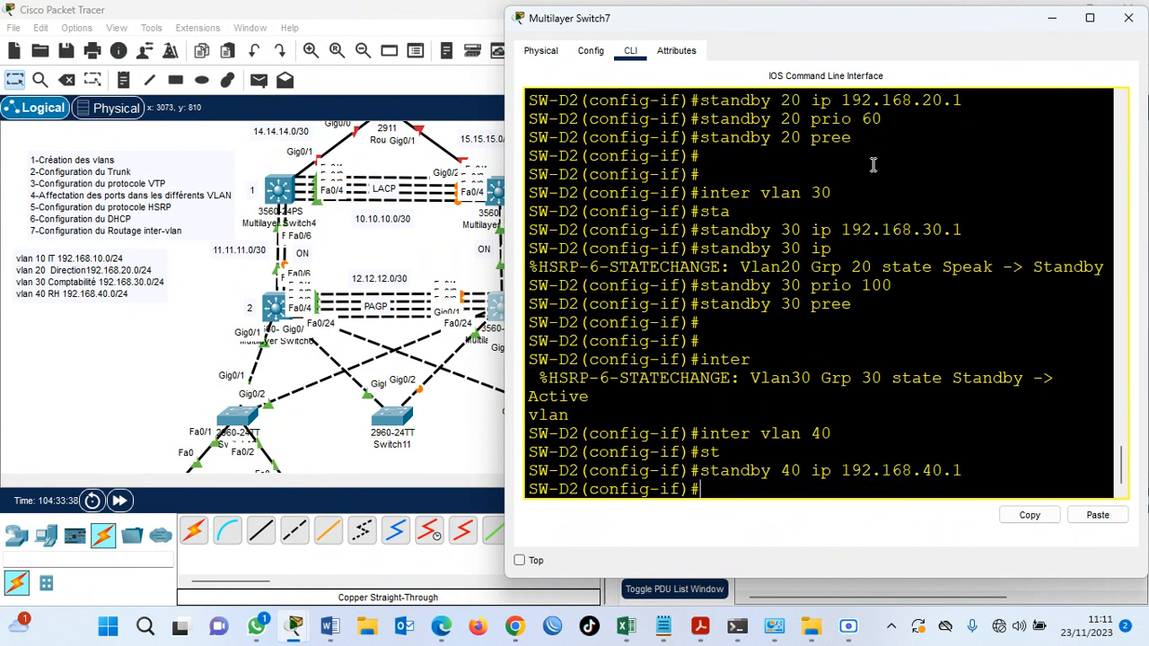
# Set the priority of HSRP group 40 to 102 on SW-D2's VLAN 40 interface.
pyautogui.press('Up')
pyautogui.press('BackSpace')
pyautogui.press('BackSpace')
pyautogui.press('BackSpace')
pyautogui.press('BackSpace')
pyautogui.press('BackSpace')
pyautogui.press('BackSpace')
pyautogui.press('BackSpace')
pyautogui.press('BackSpace')
pyautogui.press('BackSpace')
pyautogui.press('BackSpace')
pyautogui.press('BackSpace')
pyautogui.press('BackSpace')
pyautogui.press('BackSpace')
pyautogui.press('BackSpace')
pyautogui.press('BackSpace')
pyautogui.press('BackSpace')
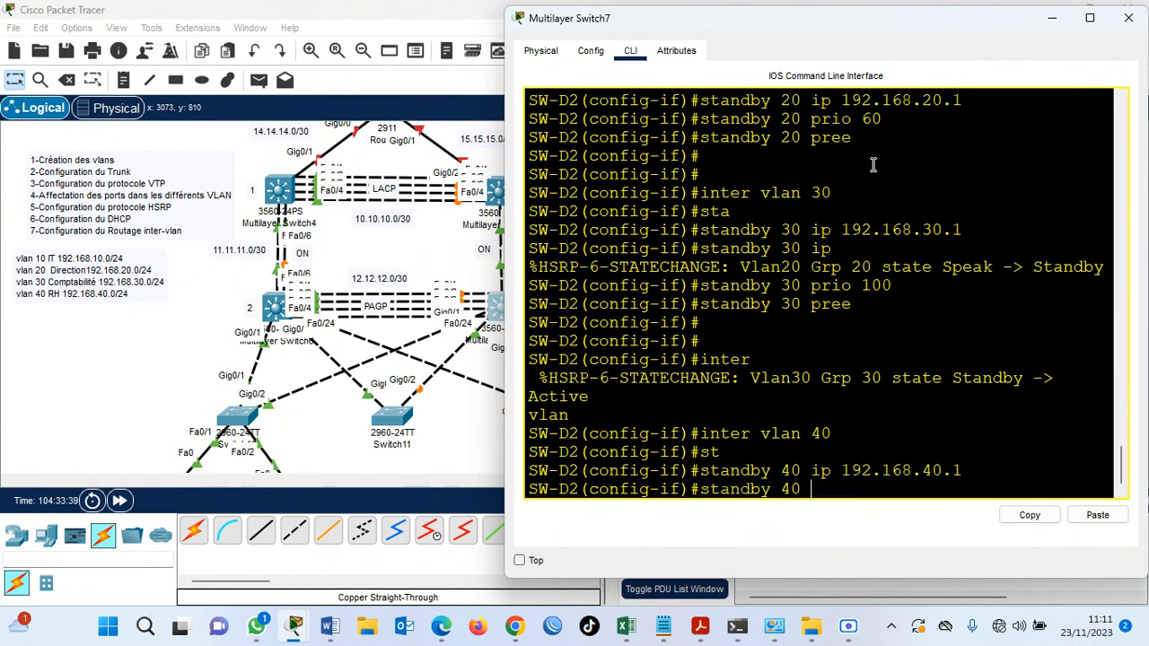
pyautogui.write('prio 102')
pyautogui.press('Return')
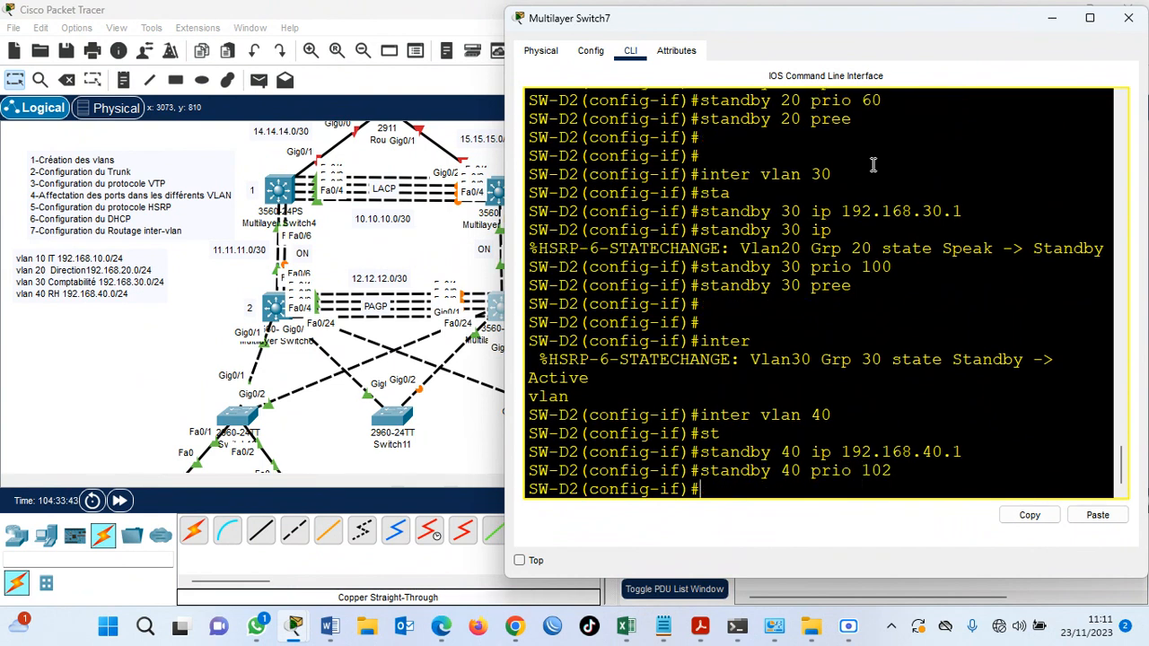
# Enable preemption for HSRP group 40 on SW-D2's VLAN 40 interface.
pyautogui.press('Up')
pyautogui.press('BackSpace')
pyautogui.press('BackSpace')
pyautogui.press('BackSpace')
pyautogui.press('BackSpace')
pyautogui.press('BackSpace')
pyautogui.press('BackSpace')
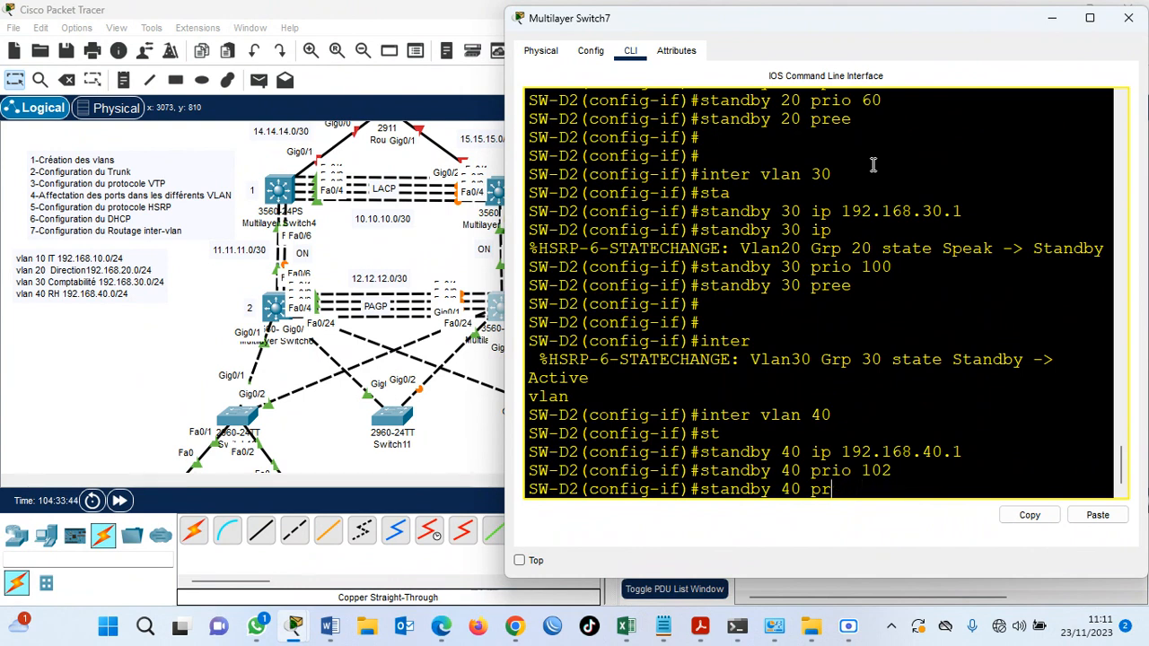
pyautogui.write('ee')
pyautogui.press('Return')
pyautogui.press('Return')
pyautogui.press('Return')
# Save SW-D2's running configuration without leaving interface configuration mode.
pyautogui.write('do wr')
pyautogui.press('Return')
pyautogui.press('Return')
pyautogui.press('Return')
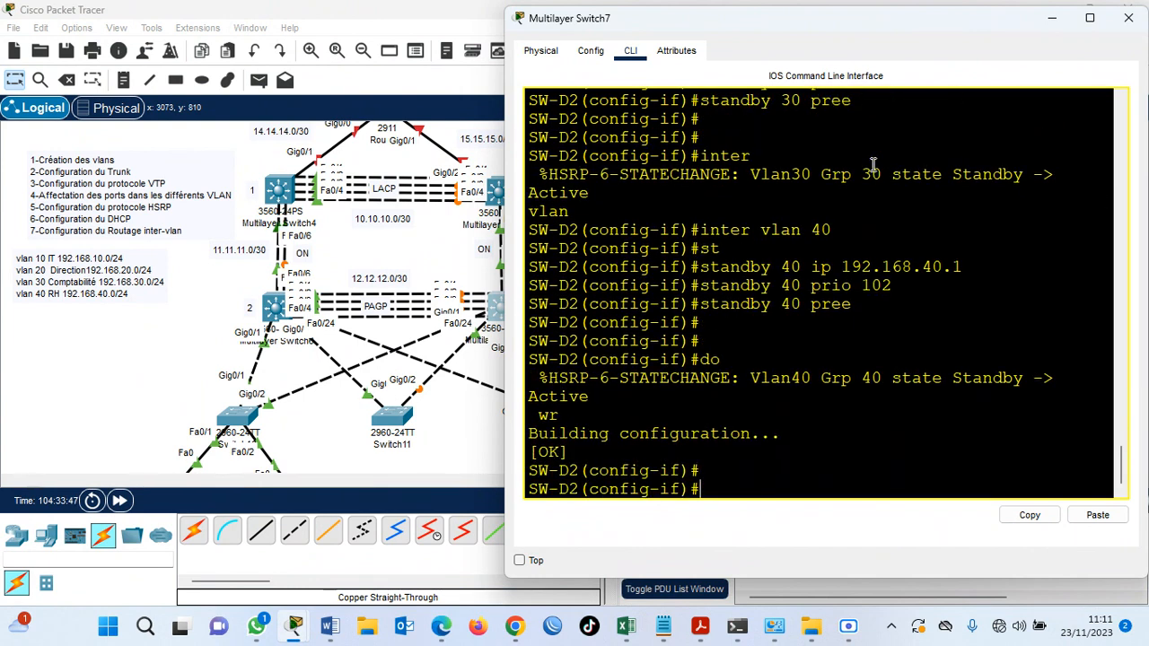
# Display SW-D2's running configuration in an enlarged window and examine the addresses and standby settings of VLAN interfaces 10 to 40.
pyautogui.write('do sh run')
pyautogui.press('Return')
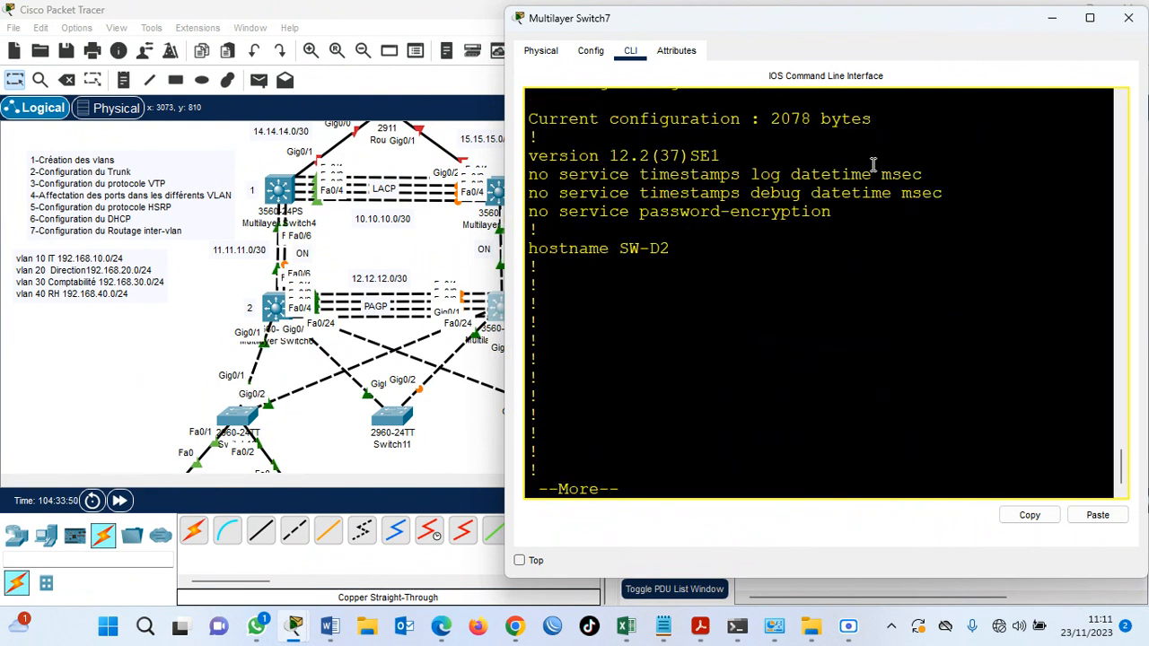
pyautogui.press('super+Up')
pyautogui.press('space')
pyautogui.press('Return')
pyautogui.press('Return')
pyautogui.press('Return')
pyautogui.press('Return')
pyautogui.press('Return')
pyautogui.press('Return')
pyautogui.press('Return')
pyautogui.press('Return')
pyautogui.press('Return')
pyautogui.press('Return')
pyautogui.press('Return')
pyautogui.press('Return')
pyautogui.press('Return')
pyautogui.press('Return')
pyautogui.press('Return')
pyautogui.press('Return')
pyautogui.press('Return')
pyautogui.press('Return')
pyautogui.press('Return')
pyautogui.press('Return')
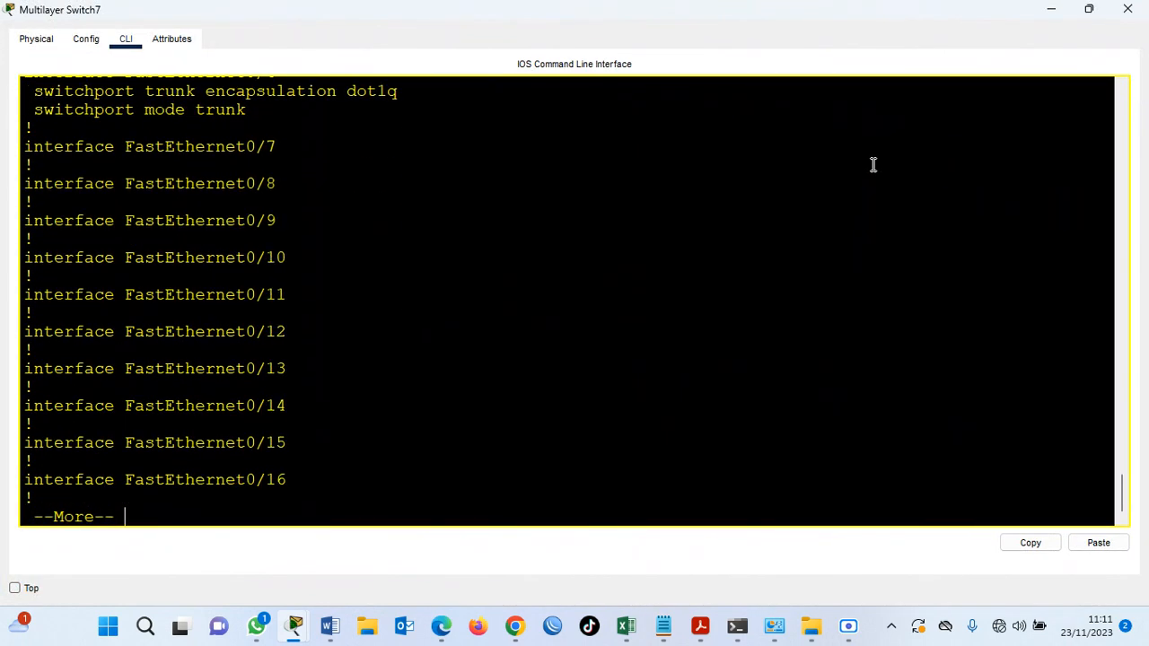
pyautogui.press('Return')
pyautogui.press('Return')
pyautogui.press('Return')
pyautogui.press('Return')
pyautogui.press('Return')
pyautogui.press('Return')
pyautogui.press('Return')
pyautogui.press('Return')
pyautogui.press('Return')
pyautogui.press('Return')
pyautogui.press('Return')
pyautogui.press('Return')
pyautogui.press('Return')
pyautogui.press('Return')
pyautogui.press('Return')
pyautogui.press('Return')
pyautogui.press('Return')
pyautogui.press('Return')
pyautogui.press('Return')
pyautogui.press('Return')
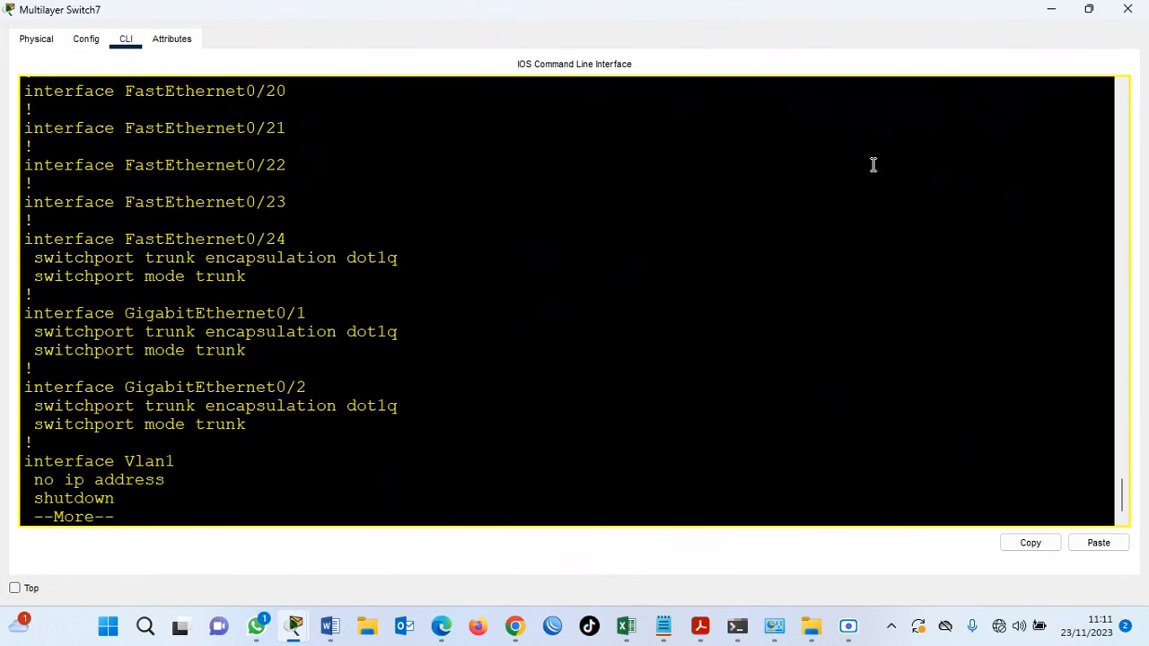
pyautogui.press('Return')
pyautogui.press('Return')
pyautogui.press('Return')
pyautogui.press('Return')
pyautogui.press('Return')
pyautogui.press('Return')
pyautogui.press('Return')
pyautogui.press('Return')
pyautogui.press('Return')
pyautogui.press('Return')
pyautogui.press('Return')
pyautogui.press('Return')
pyautogui.press('Return')
pyautogui.press('Return')
pyautogui.press('Return')
pyautogui.press('Return')
pyautogui.press('Return')
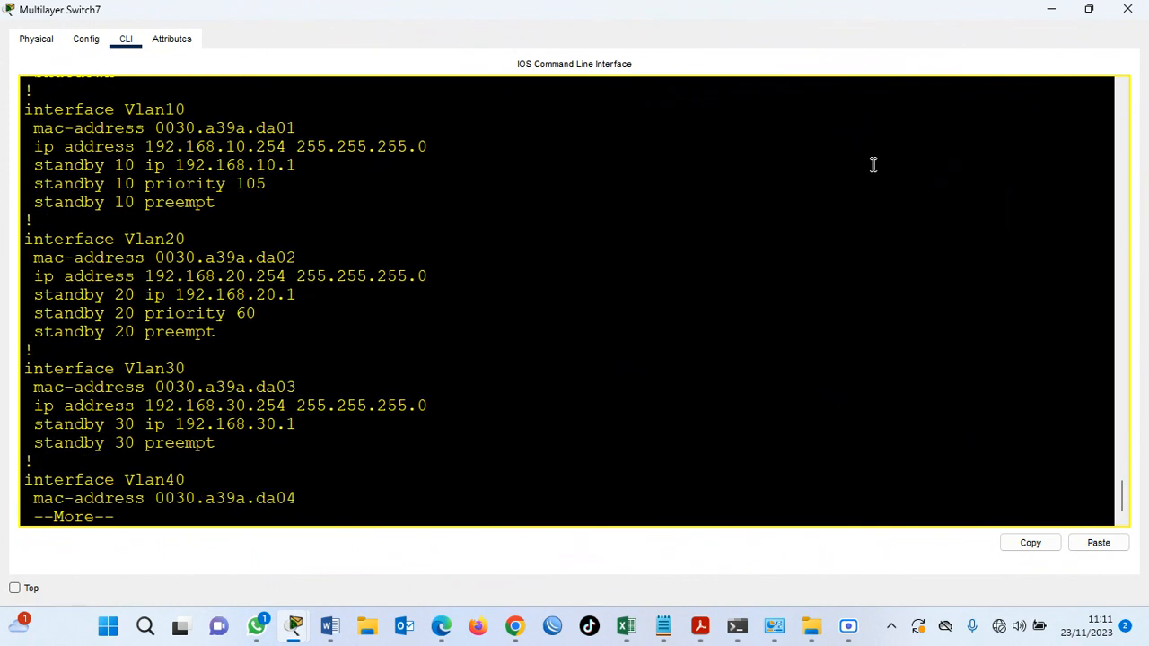
pyautogui.press('Return')
pyautogui.press('Return')
pyautogui.press('Return')
pyautogui.press('Return')
pyautogui.press('Return')
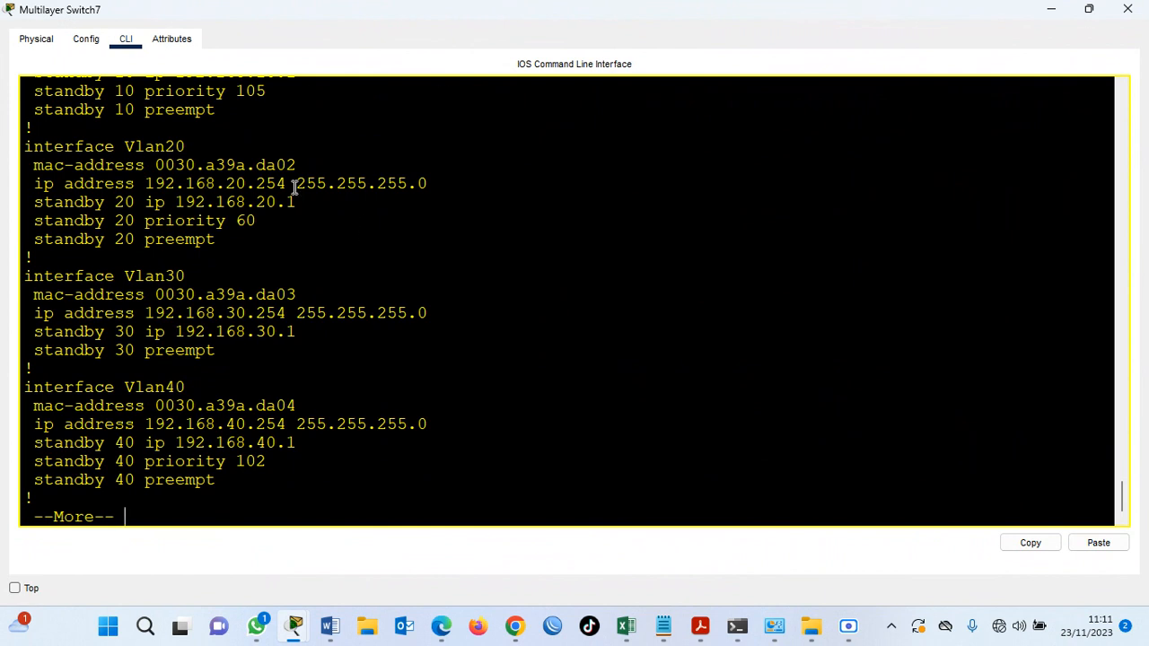
pyautogui.moveTo(288, 184); pyautogui.dragTo(260, 184)
# Switch to Multilayer Switch6 (SW-D1), enlarge its command line and get out of the paused running configuration listing.
pyautogui.click(1055, 10)
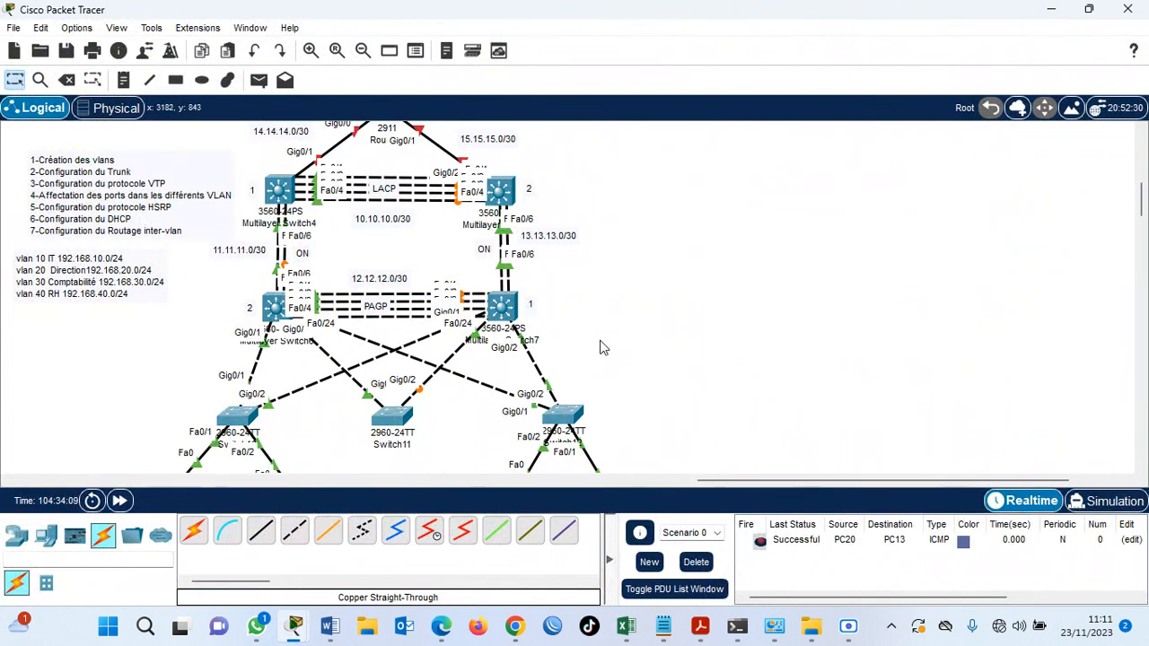
pyautogui.click(274, 307)
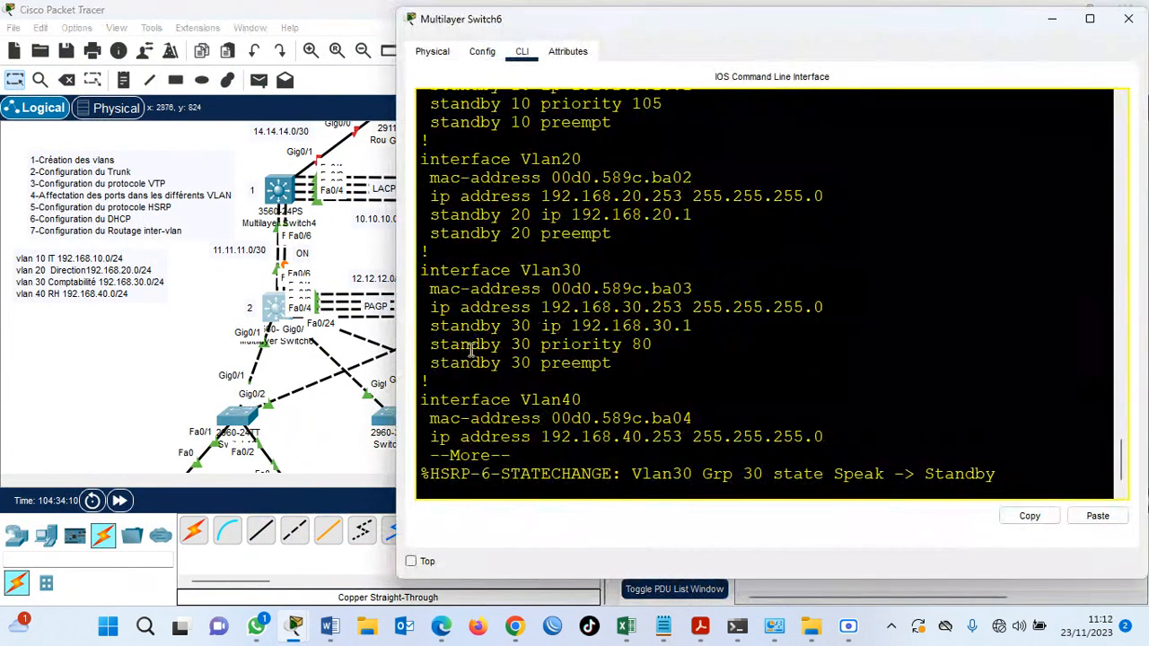
pyautogui.press('super+Up')
pyautogui.press('Return')
pyautogui.press('Return')
pyautogui.press('Return')
pyautogui.press('Return')
pyautogui.press('Return')
pyautogui.press('Return')
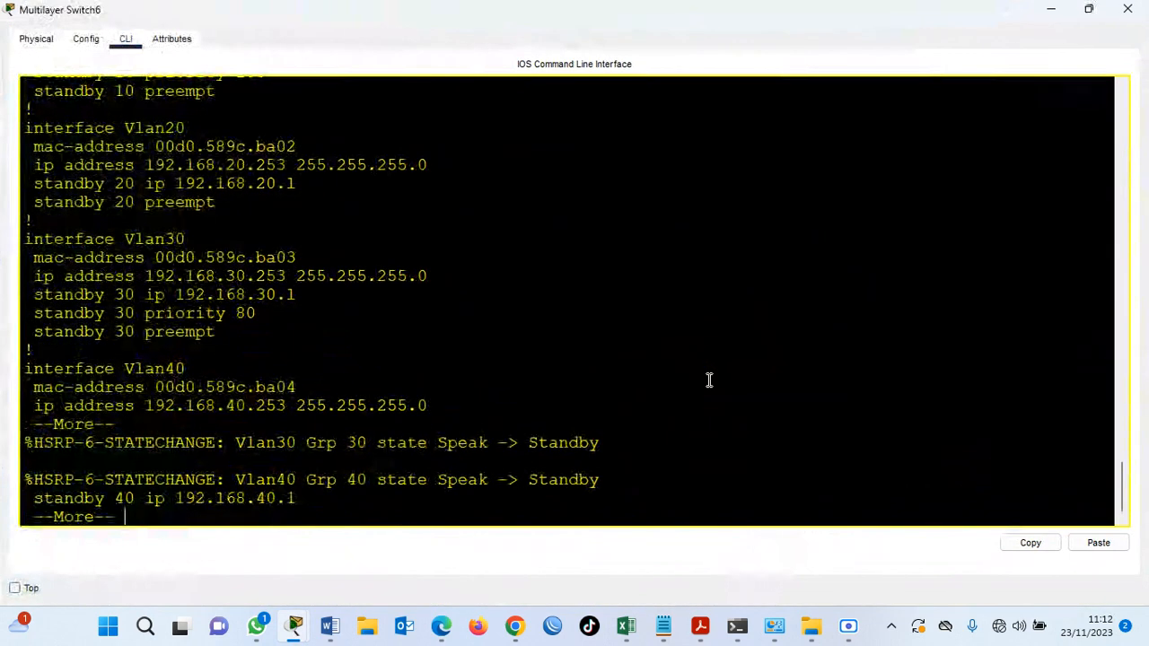
pyautogui.press('q')
pyautogui.press('Return')
pyautogui.press('Return')
# Exit interface configuration on SW-D1 to return to global configuration mode.
pyautogui.write('ex')
pyautogui.press('Return')
pyautogui.press('Return')
pyautogui.press('Return')
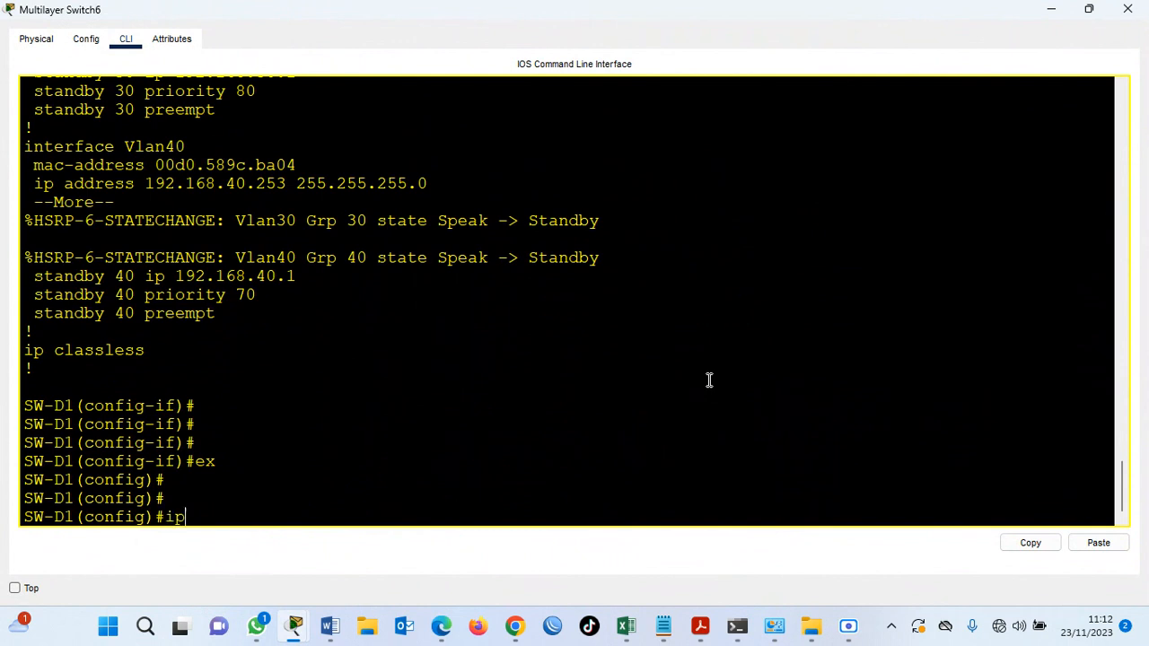
# Create a DHCP pool named vlan10 on SW-D1.
pyautogui.write('ip dhco')
pyautogui.press('BackSpace')
pyautogui.press('BackSpace')
pyautogui.press('BackSpace')
pyautogui.write('p pool vlan')
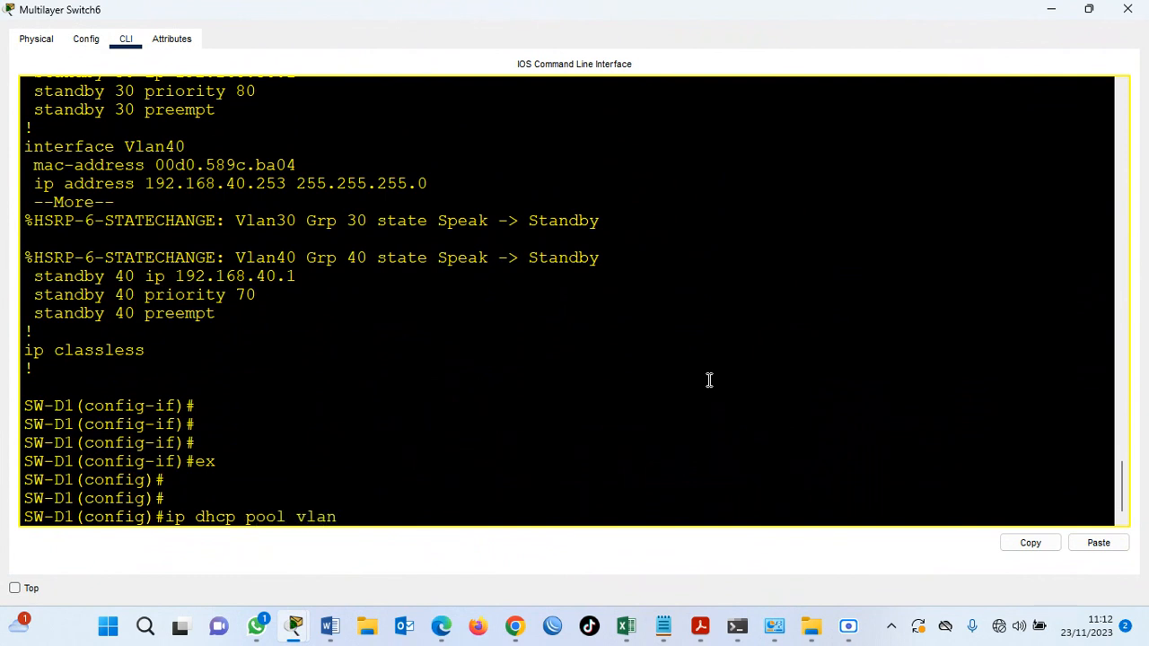
pyautogui.write('10')
pyautogui.press('Return')
# Set the vlan10 pool's network to 192.168.10.0 with mask 255.255.255.0.
pyautogui.write('net')
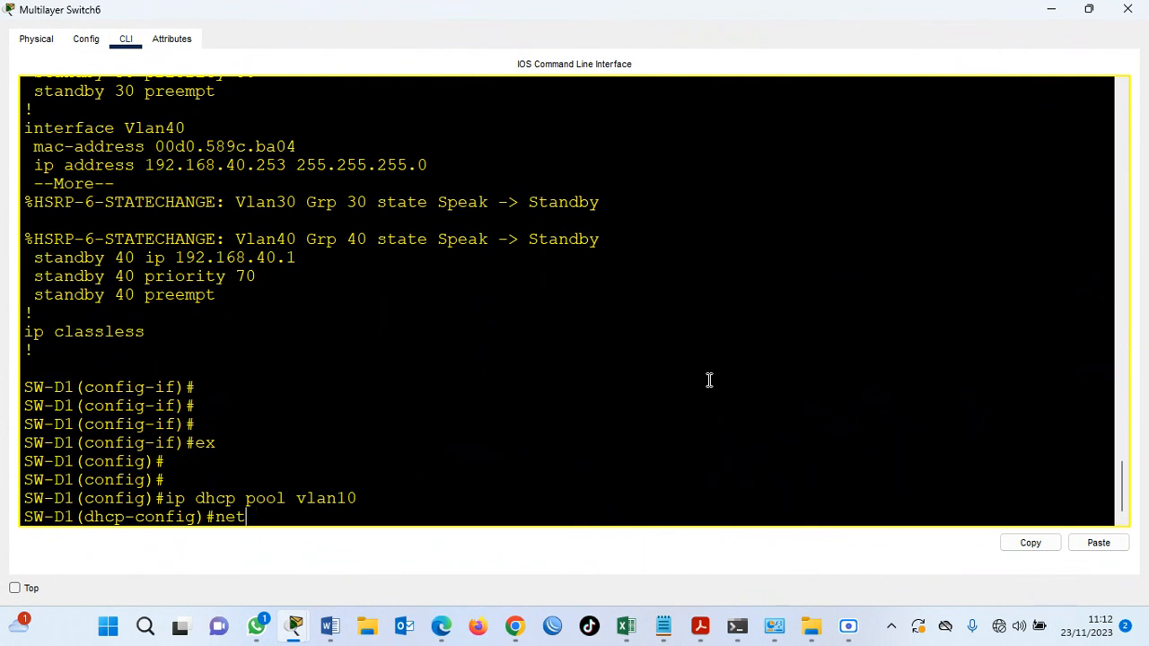
pyautogui.press('Tab')
pyautogui.write('192.168.10.0 255')
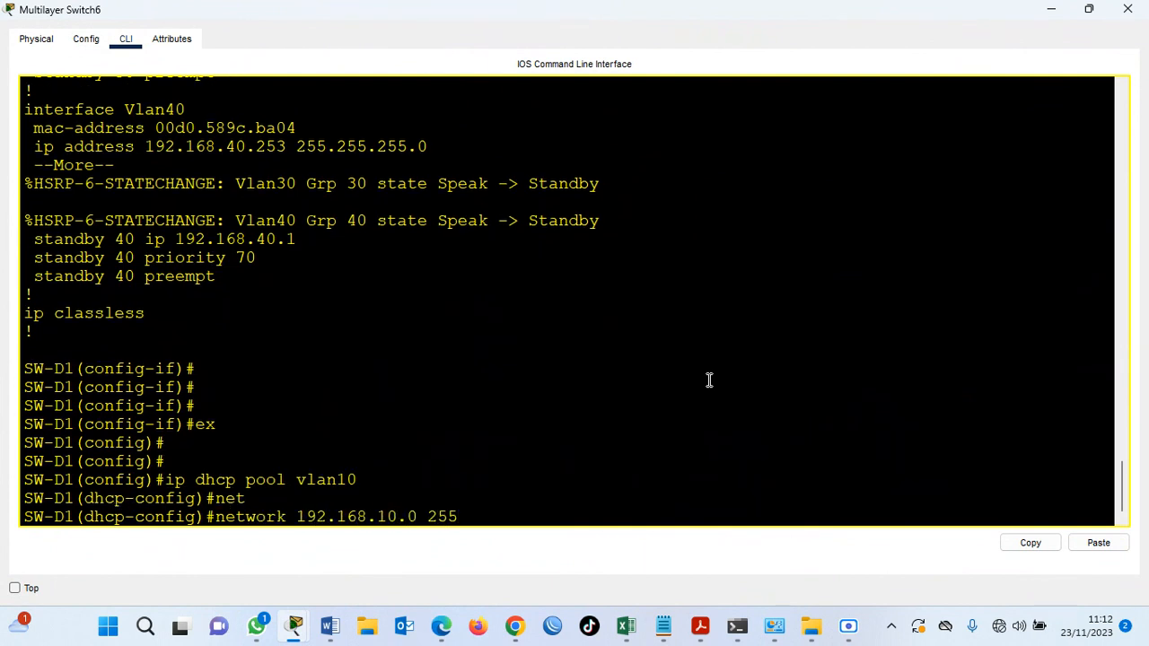
pyautogui.write('.255.255.0')
pyautogui.press('Return')
# Set the vlan10 pool's default router to 192.168.10.1.
pyautogui.write('def')
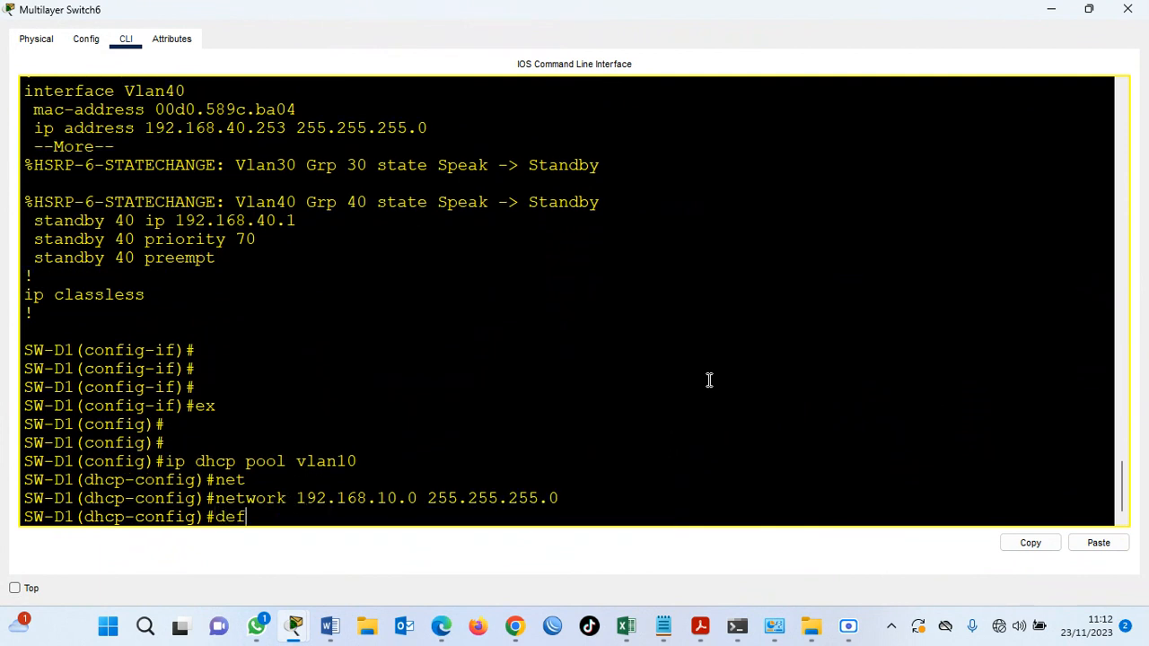
pyautogui.press('Tab')
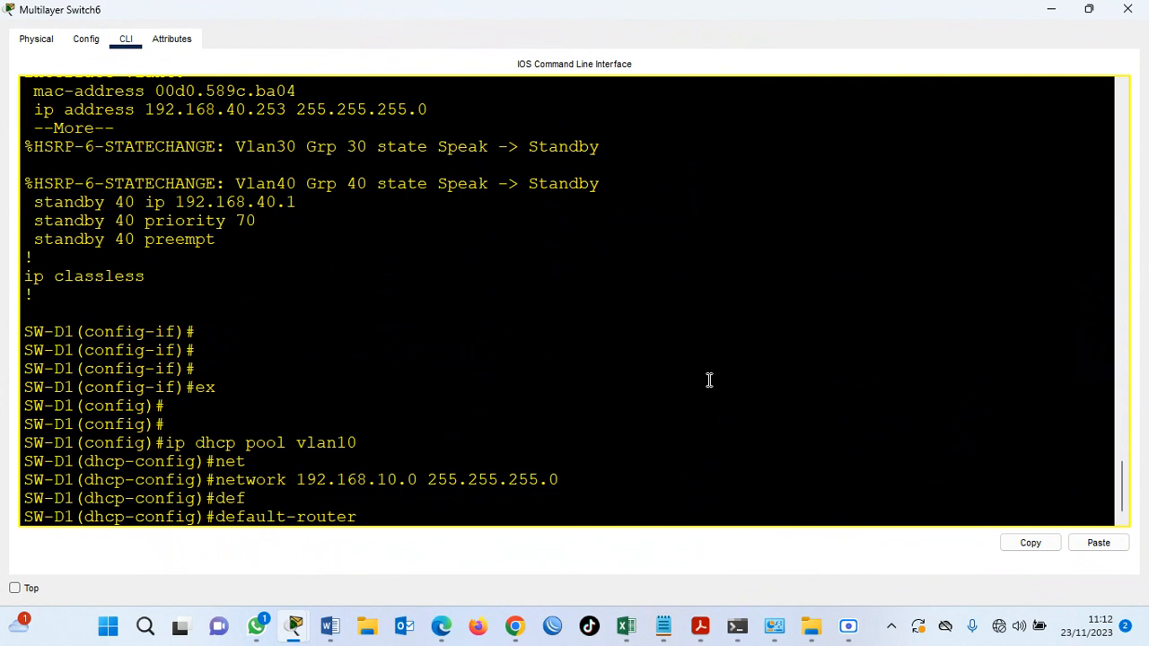
pyautogui.write('192')
pyautogui.press('BackSpace')
pyautogui.write('168.10.1')
pyautogui.press('Return')
# Set the vlan10 pool's DNS server to 8.8.8.8.
pyautogui.write('dns')
pyautogui.press('Tab')
pyautogui.write('8')
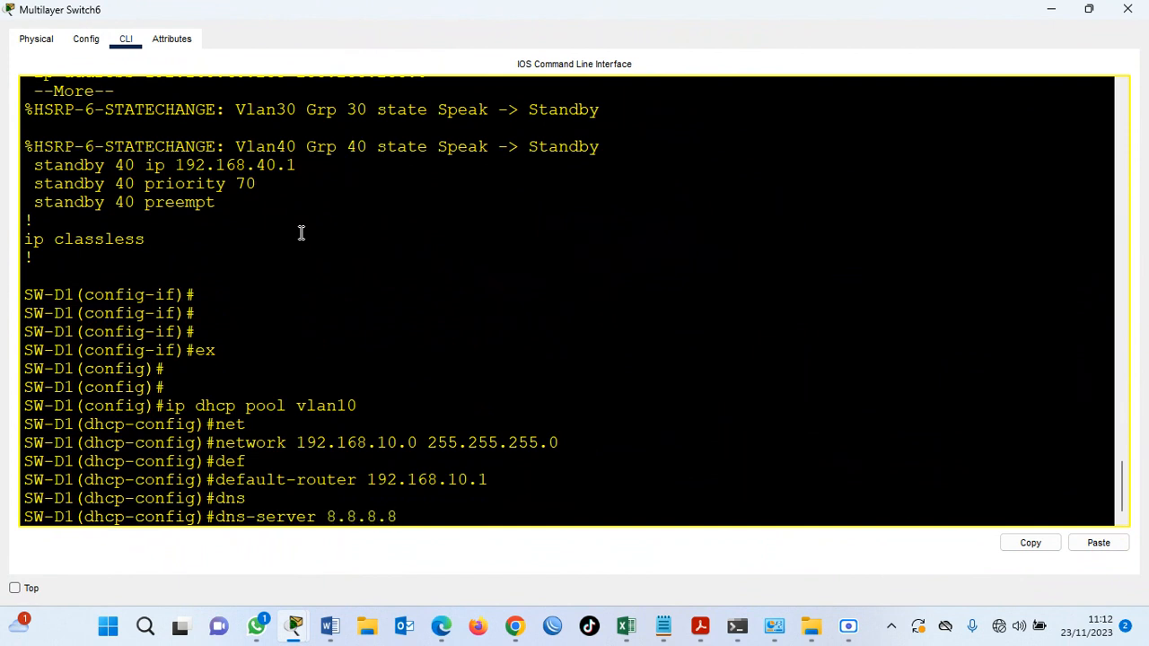
pyautogui.write('.8.8.8')
pyautogui.press('Return')
pyautogui.press('Return')
pyautogui.press('Return')
pyautogui.press('Return')
# Create a DHCP pool named vlan20, written without a space in its name.
pyautogui.write('ip dhcp')
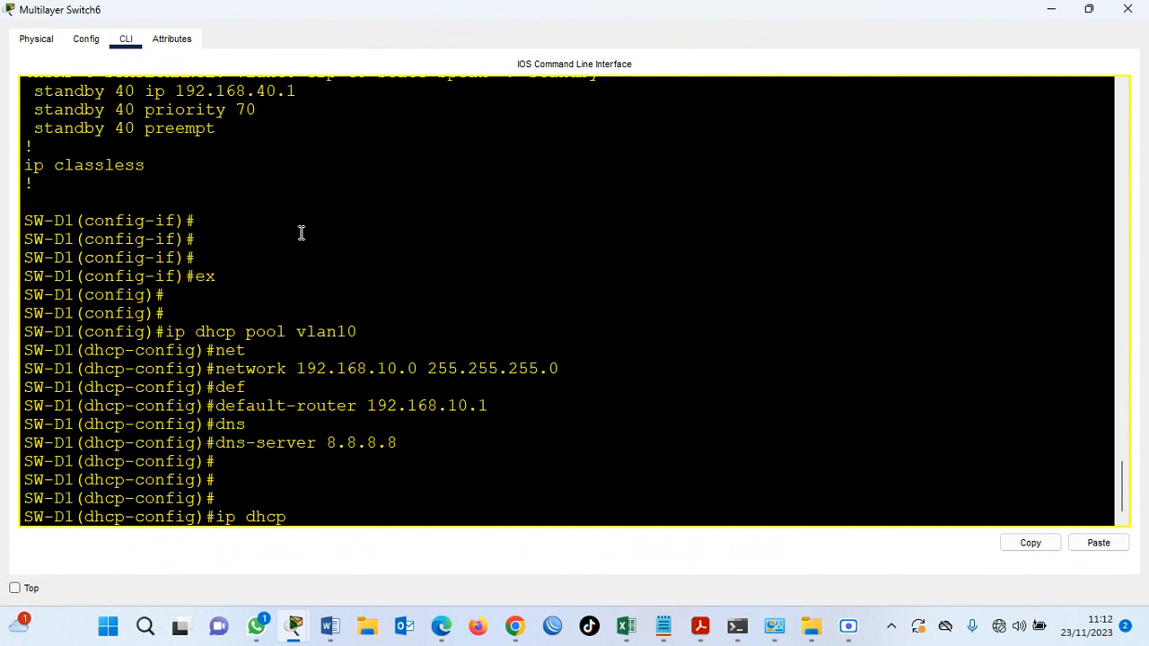
pyautogui.write('pool vlan 20')
pyautogui.press('Return')
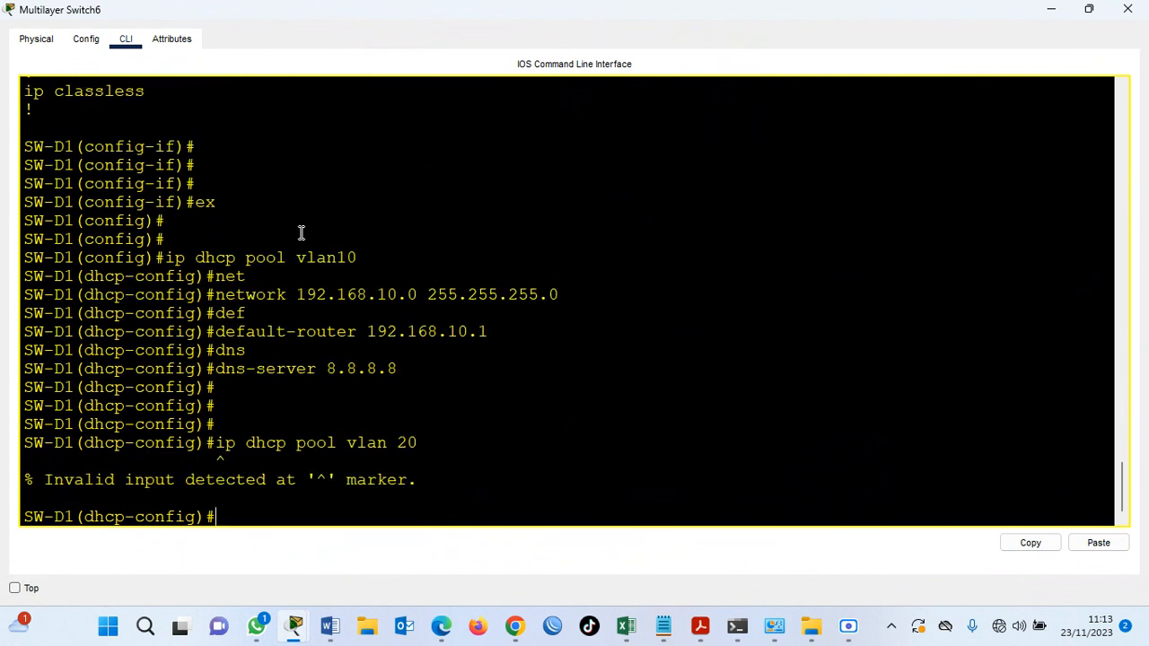
pyautogui.press('Up')
pyautogui.press('Left')
pyautogui.press('Left')
pyautogui.press('BackSpace')
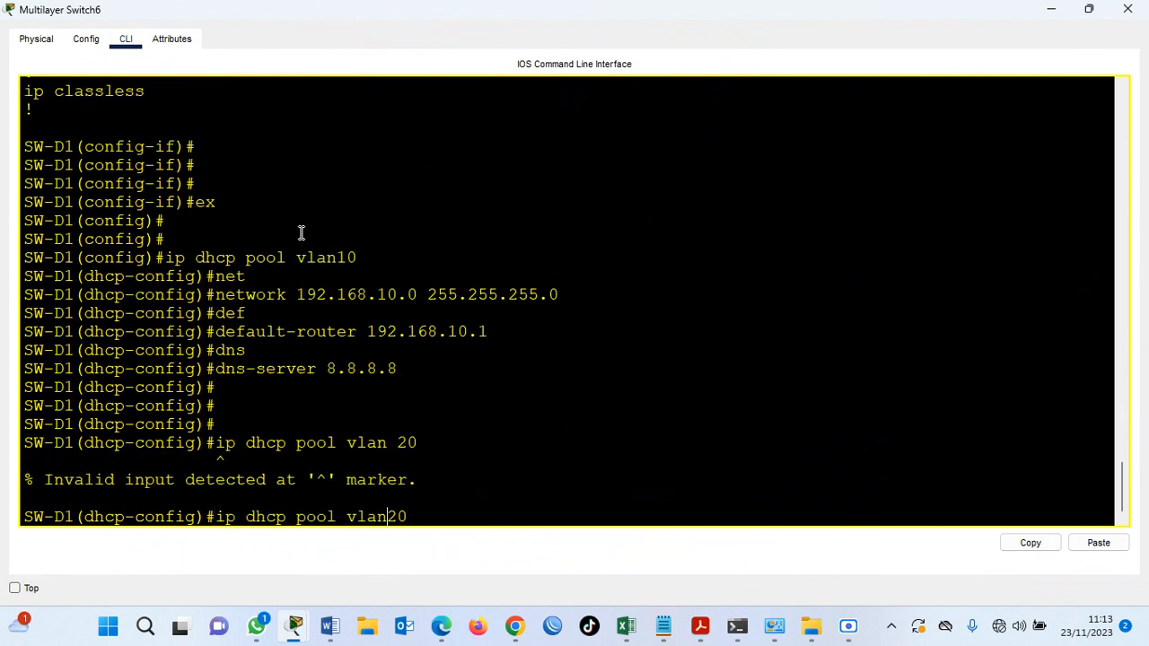
pyautogui.press('Return')
# Set the vlan20 pool's network to 192.168.20.0 with mask 255.255.255.0.
pyautogui.write('net')
pyautogui.press('Tab')
pyautogui.write('1')
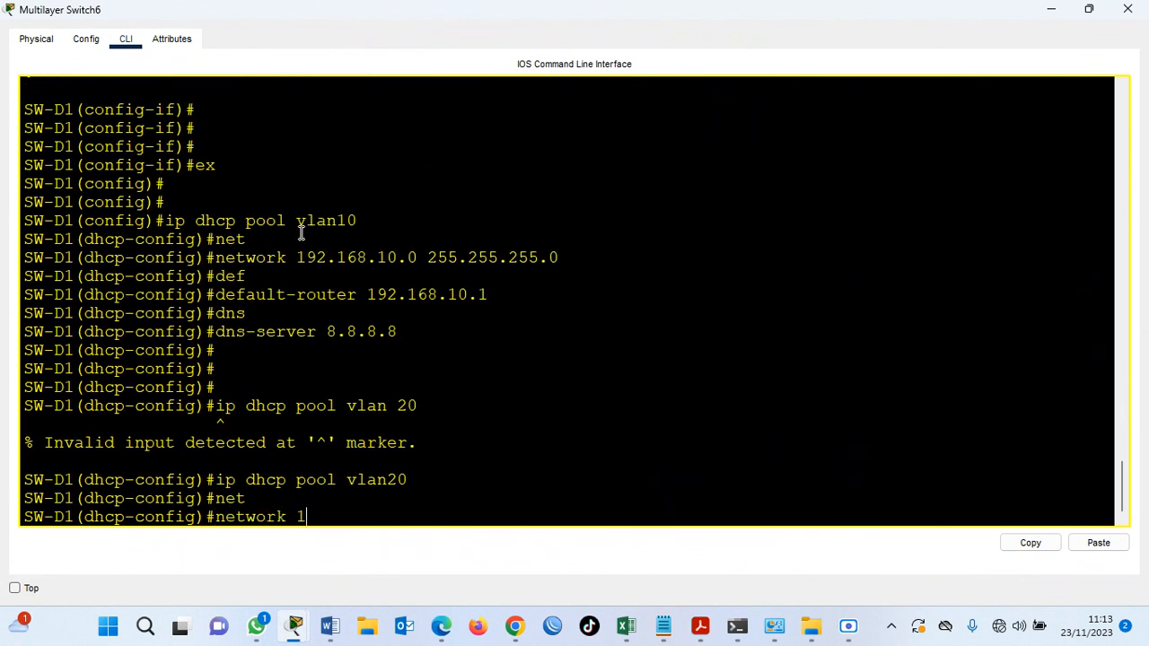
pyautogui.write('92.168.20.0 255.')
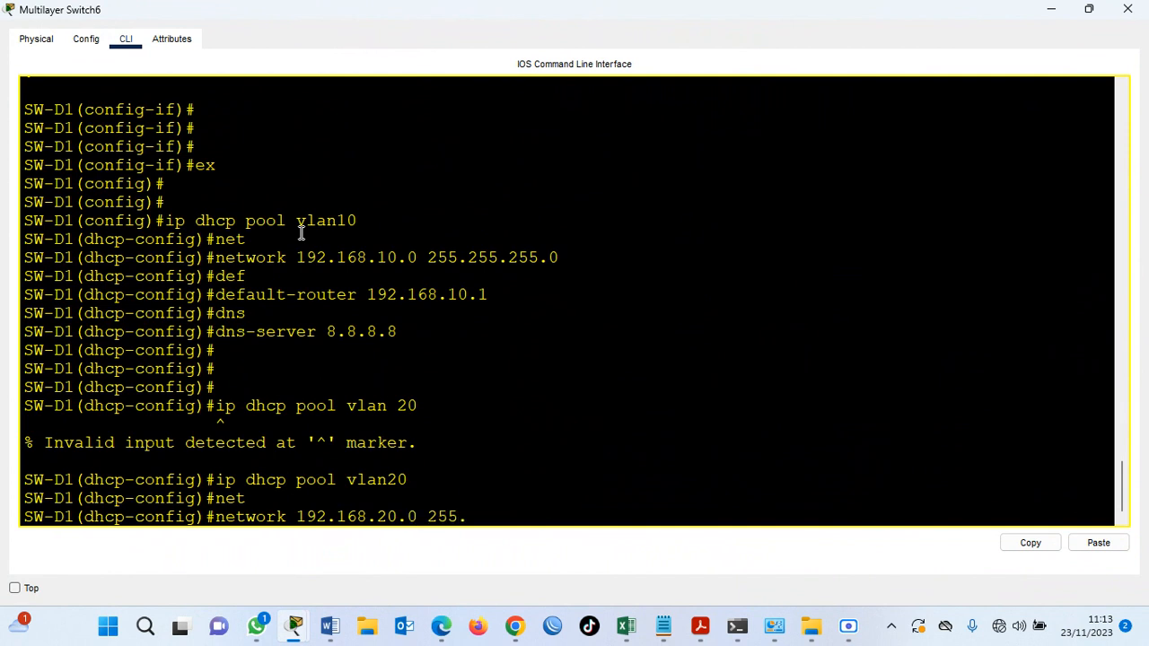
pyautogui.write('255.255.0')
pyautogui.press('Return')
# Set the vlan20 pool's default router to 192.168.20.1.
pyautogui.write('def')
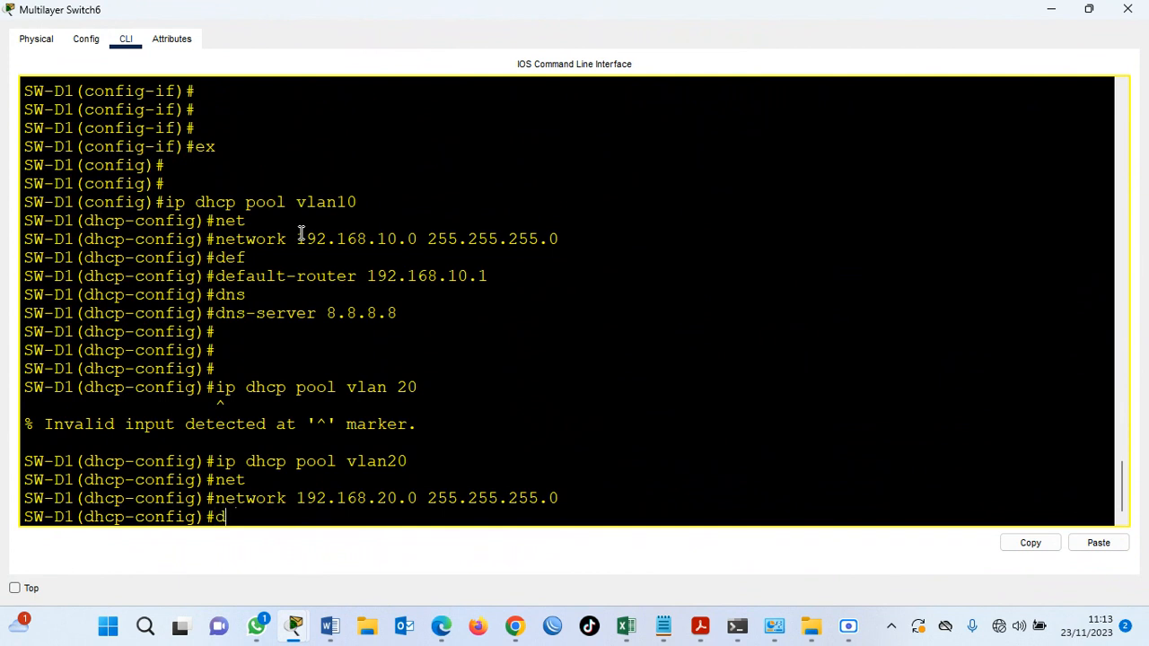
pyautogui.press('Tab')
pyautogui.write('192')
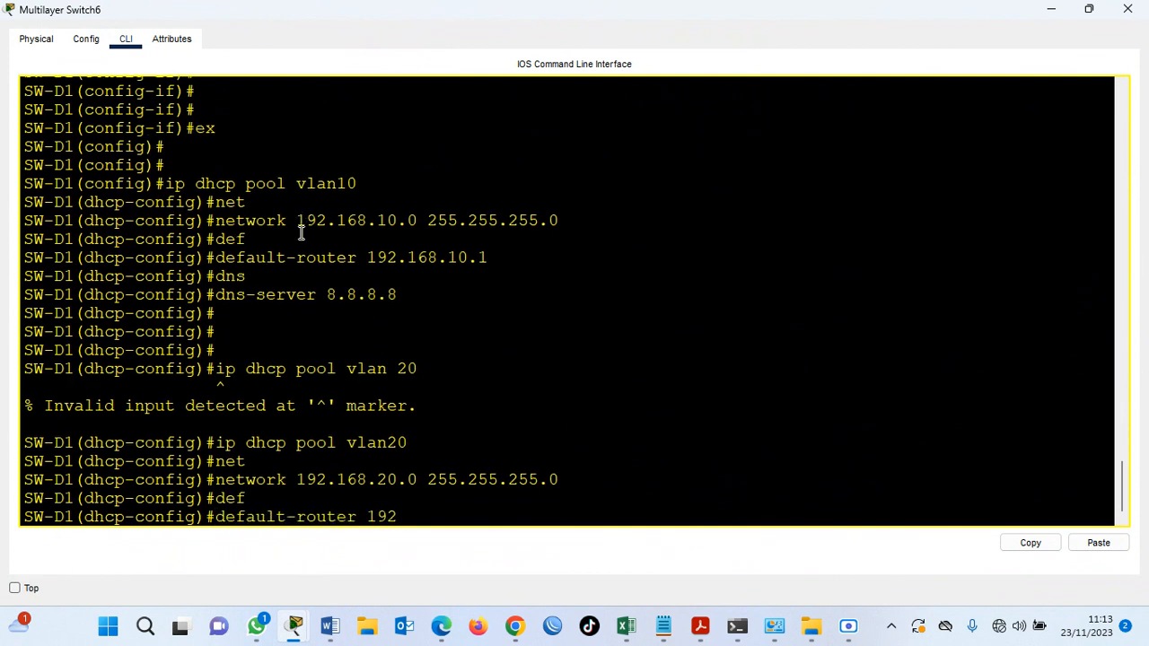
pyautogui.write('.168.20.1')
pyautogui.press('Return')
# Set the vlan20 pool's DNS server to 8.8.8.8.
pyautogui.write('dns')
pyautogui.press('Tab')
pyautogui.write('8.8.8.8')
pyautogui.press('Return')
pyautogui.press('Return')
pyautogui.press('Return')
pyautogui.press('Return')
# Create a DHCP pool named vlan30 with network 192.168.30.0 and mask 255.255.255.0.
pyautogui.write('ip dhcp pool vlan30')
pyautogui.press('Return')
pyautogui.write('net 192.168.30.0 255')
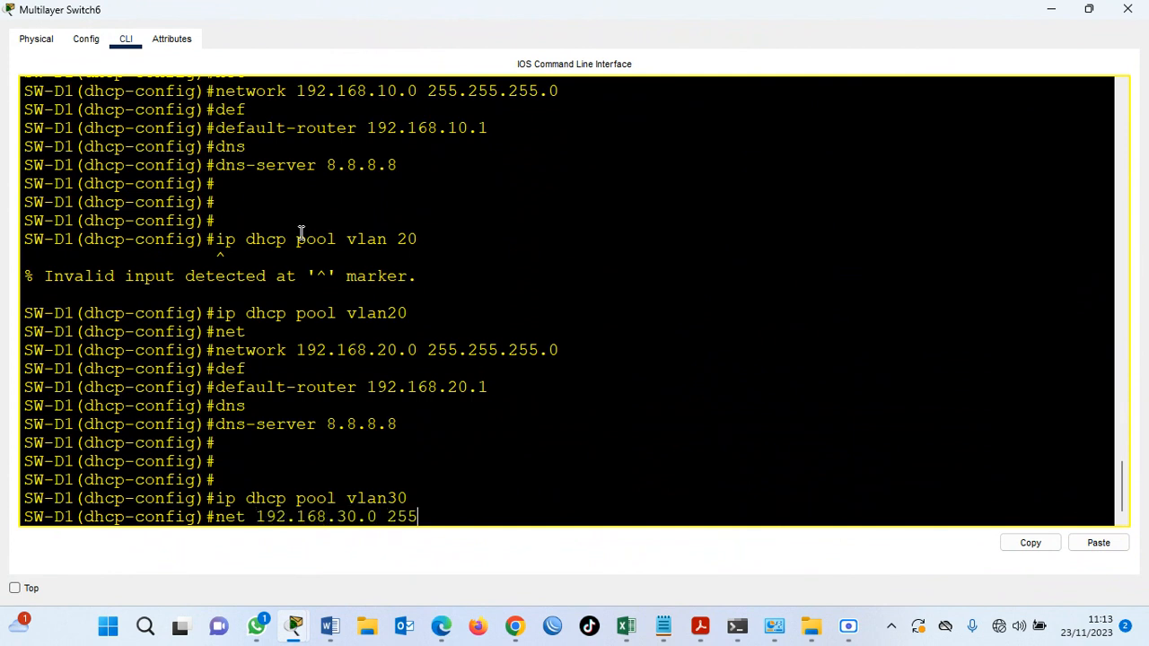
pyautogui.write('.255.255.0')
pyautogui.press('Return')
# Give the vlan30 pool the default router 192.168.30.1 and the DNS server 8.8.8.8.
pyautogui.write('d')
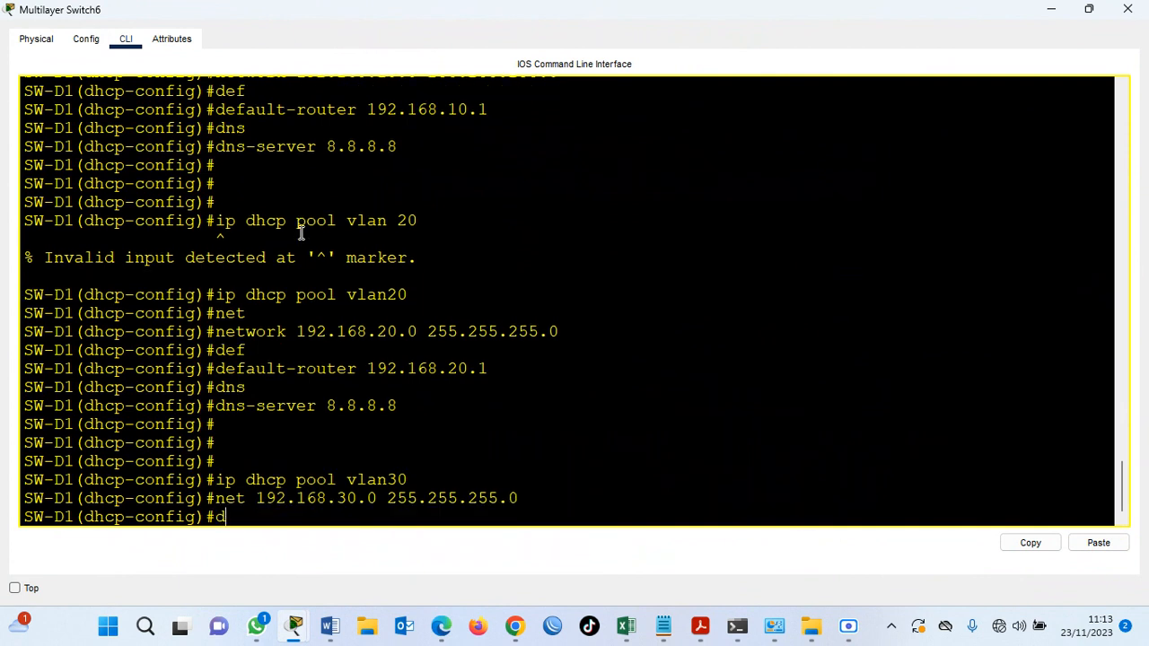
pyautogui.write('ef 192.168.30.1')
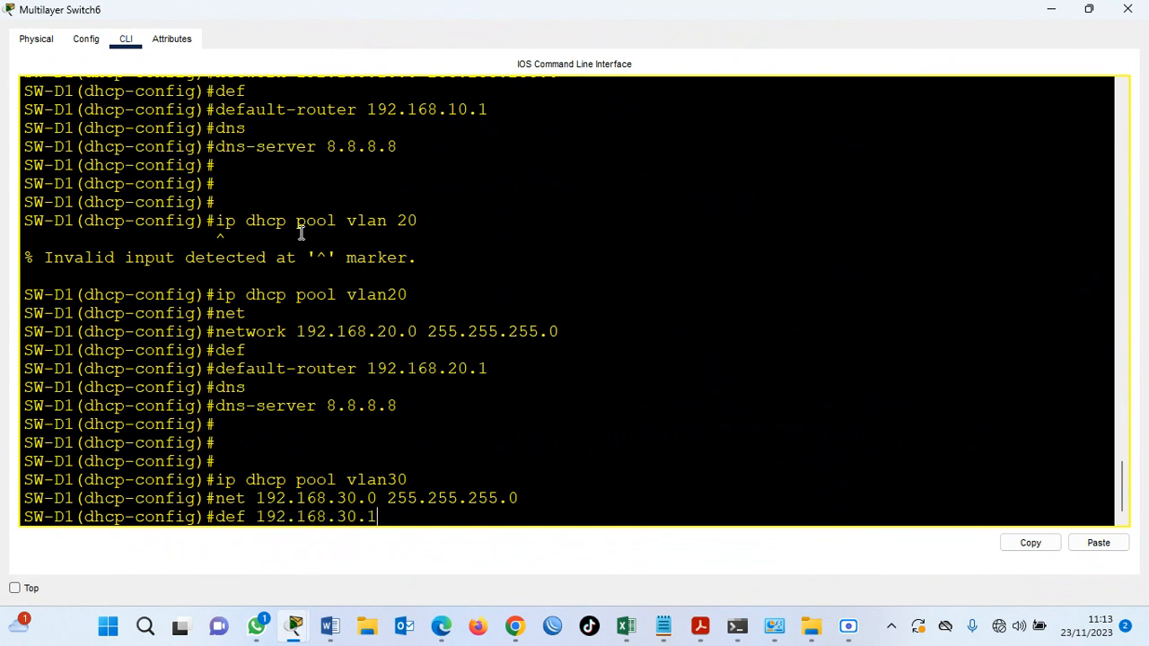
pyautogui.press('Return')
pyautogui.write('dns')
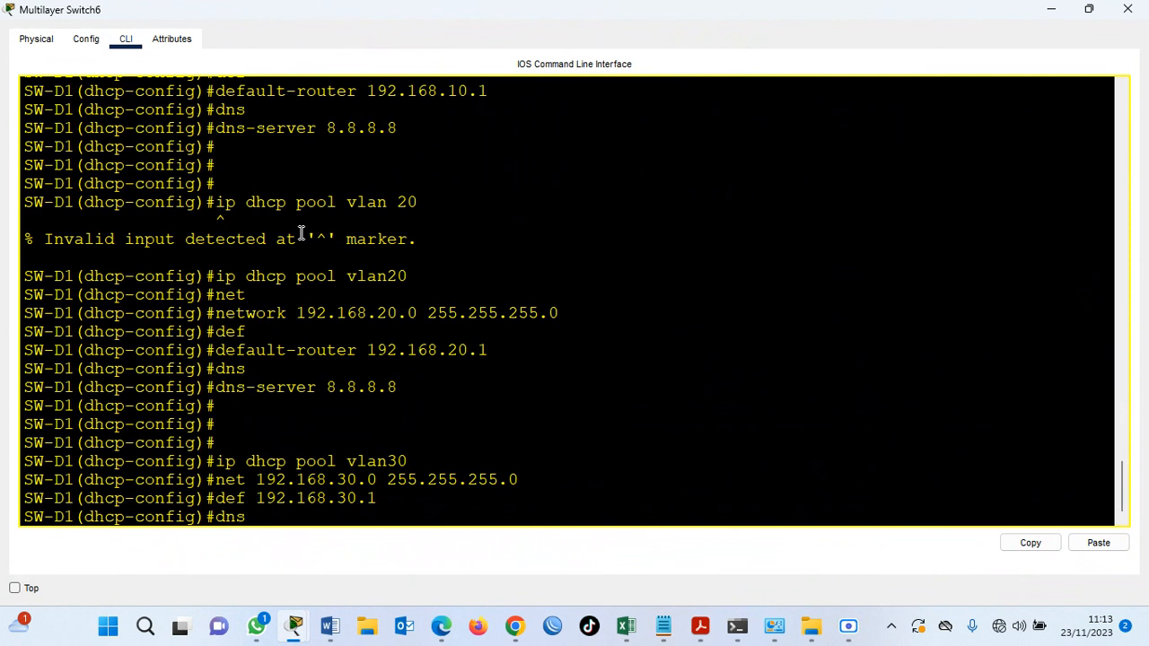
pyautogui.write(' 8.8.8.8')
pyautogui.press('Return')
pyautogui.press('Return')
pyautogui.press('Return')
pyautogui.press('Return')
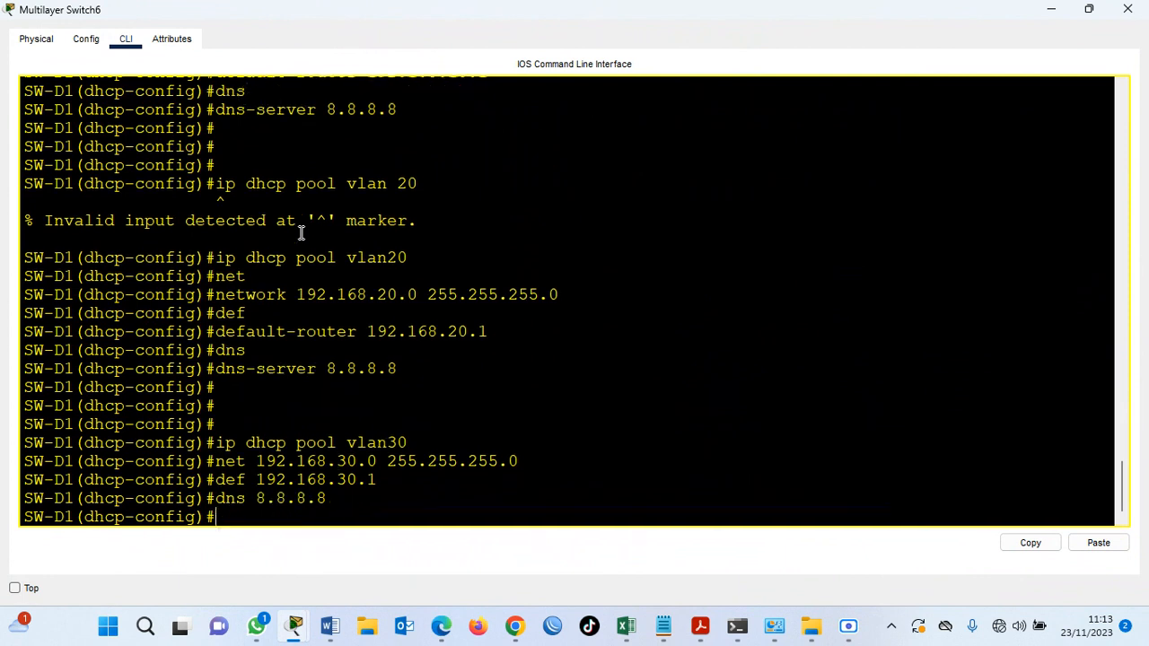
# Create a DHCP pool named vlan40 with network 192.168.40.0 and mask 255.255.255.0.
pyautogui.write('ip dhcp')
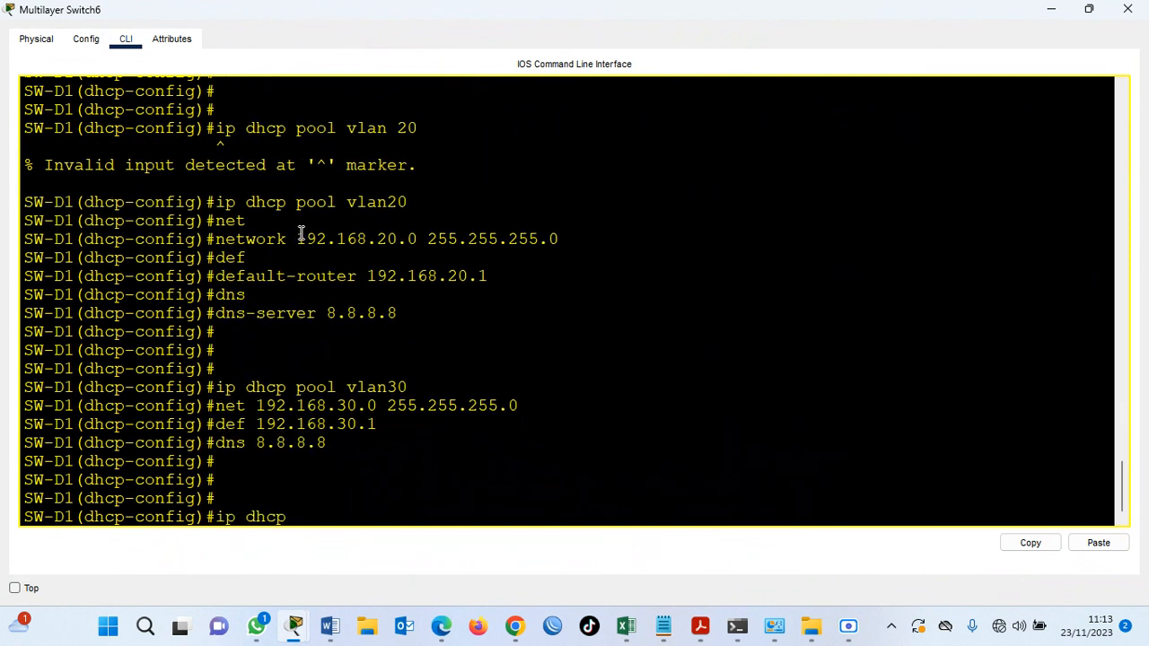
pyautogui.write(' pool vlan40')
pyautogui.press('Return')
pyautogui.write('net 192')
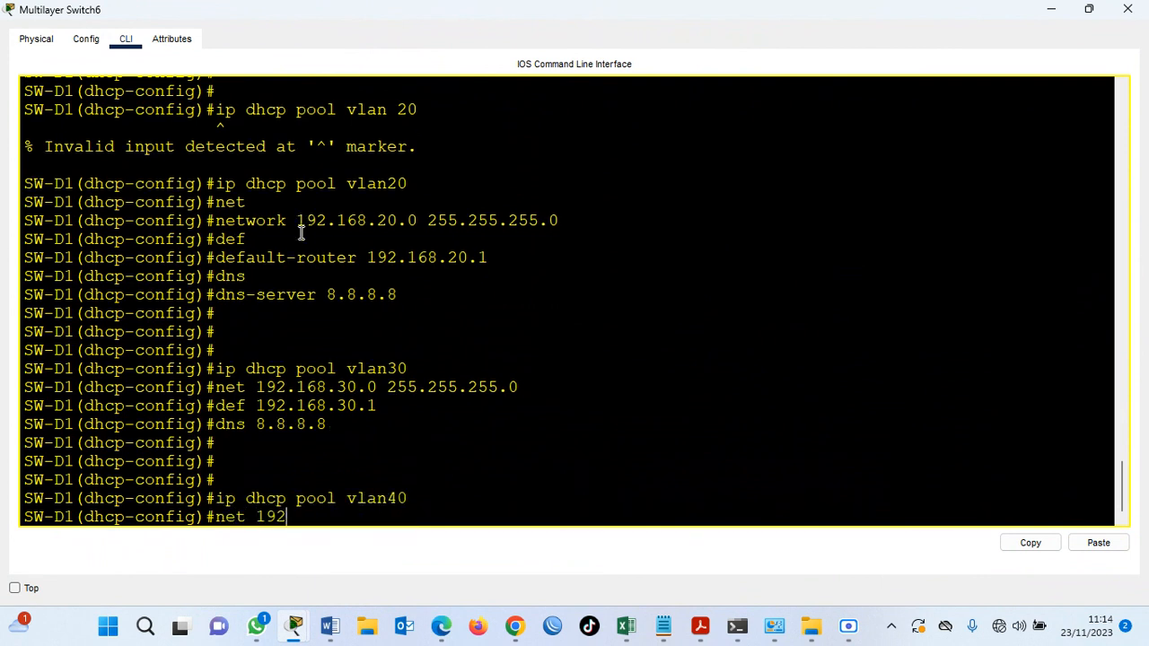
pyautogui.write('.168.40.0 255.255.255')
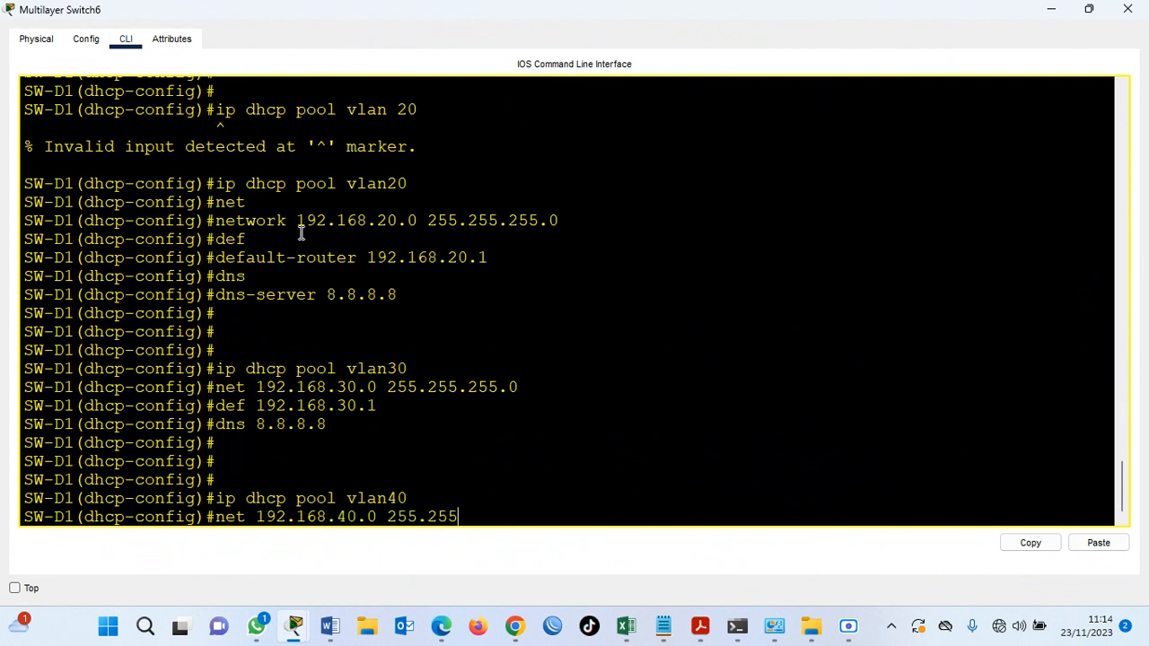
pyautogui.write('.0')
pyautogui.press('Return')
# Give the vlan40 pool the default router 192.168.40.1 and the DNS server 8.8.8.8.
pyautogui.write('def ')
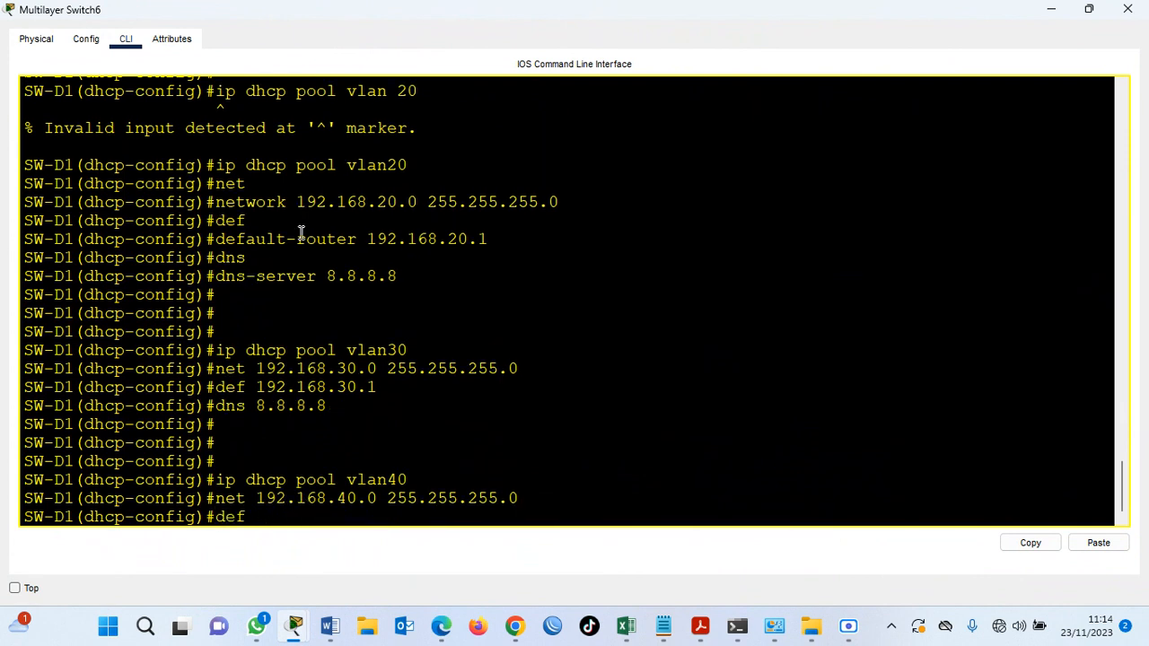
pyautogui.write('192.168.40.1')
pyautogui.press('Return')
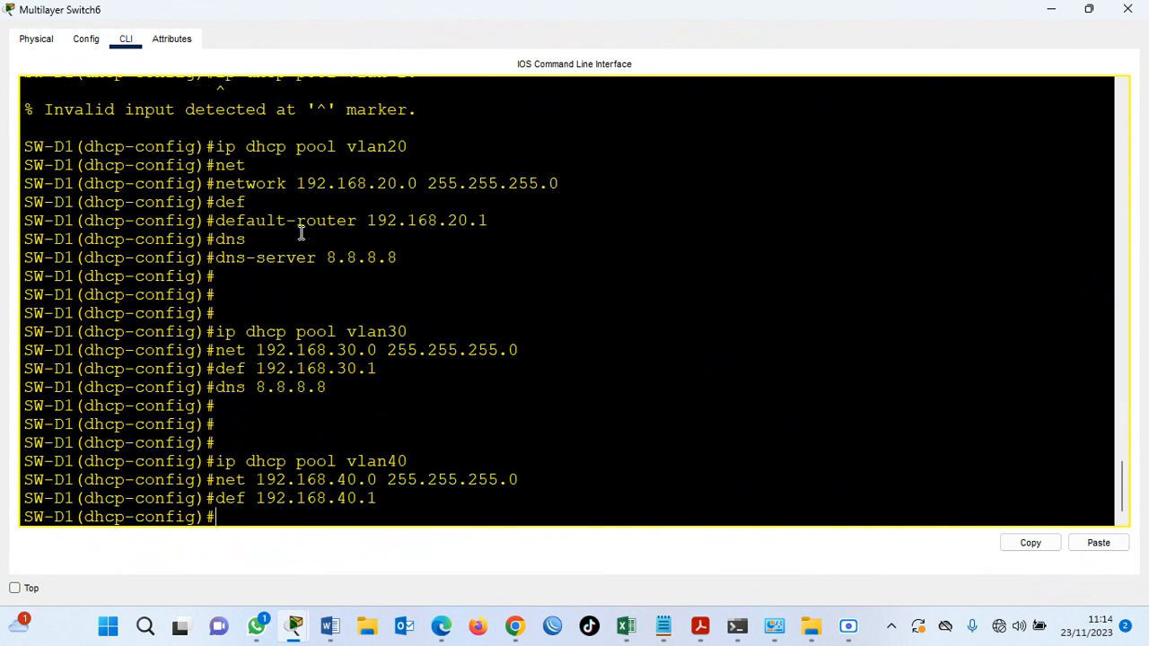
pyautogui.write('dns 8.8.8.8')
pyautogui.press('Return')
pyautogui.press('Return')
pyautogui.press('Return')
pyautogui.press('Return')
# Save SW-D1's running configuration without leaving DHCP pool configuration mode.
pyautogui.write('do wr')
pyautogui.press('Return')
pyautogui.press('Return')
pyautogui.press('Return')
pyautogui.press('Return')
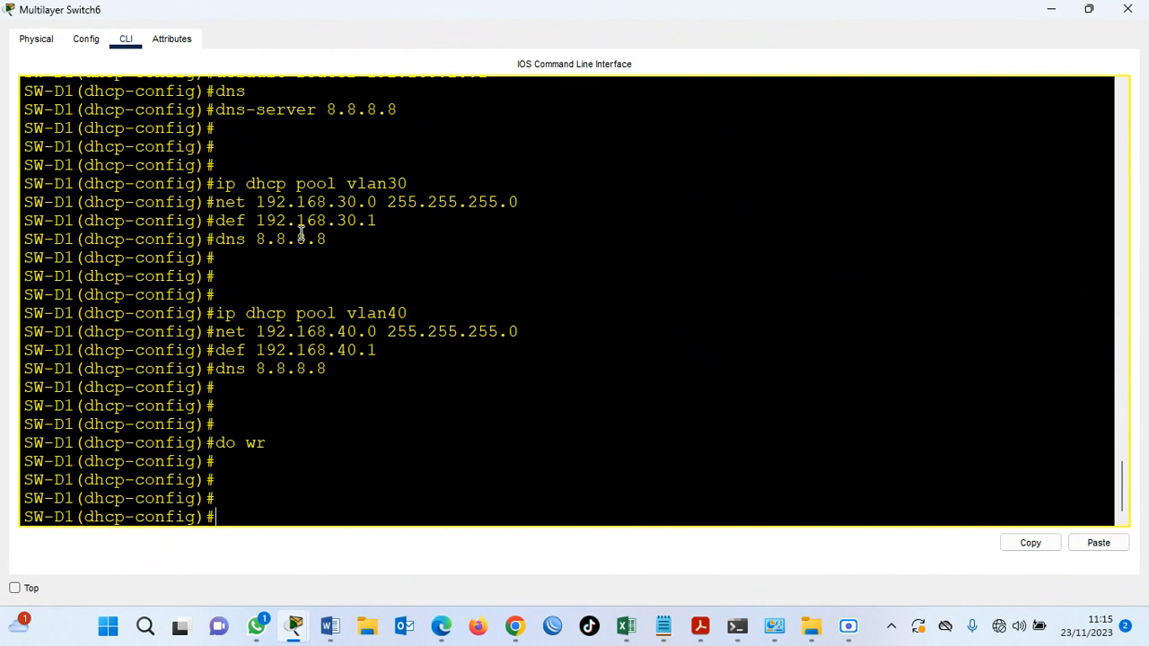
# Return to global configuration mode and exclude 192.168.10.1 from DHCP assignment.
pyautogui.write('ex')
pyautogui.press('Return')
pyautogui.write('ip dh')
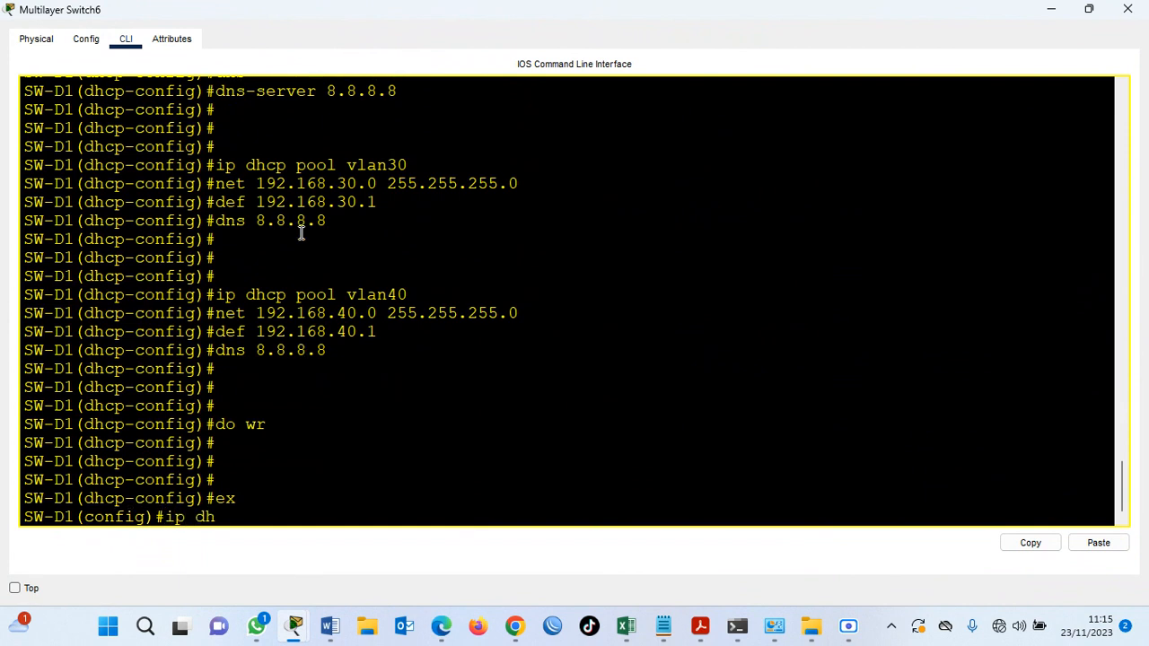
pyautogui.write('cp exc')
pyautogui.press('Tab')
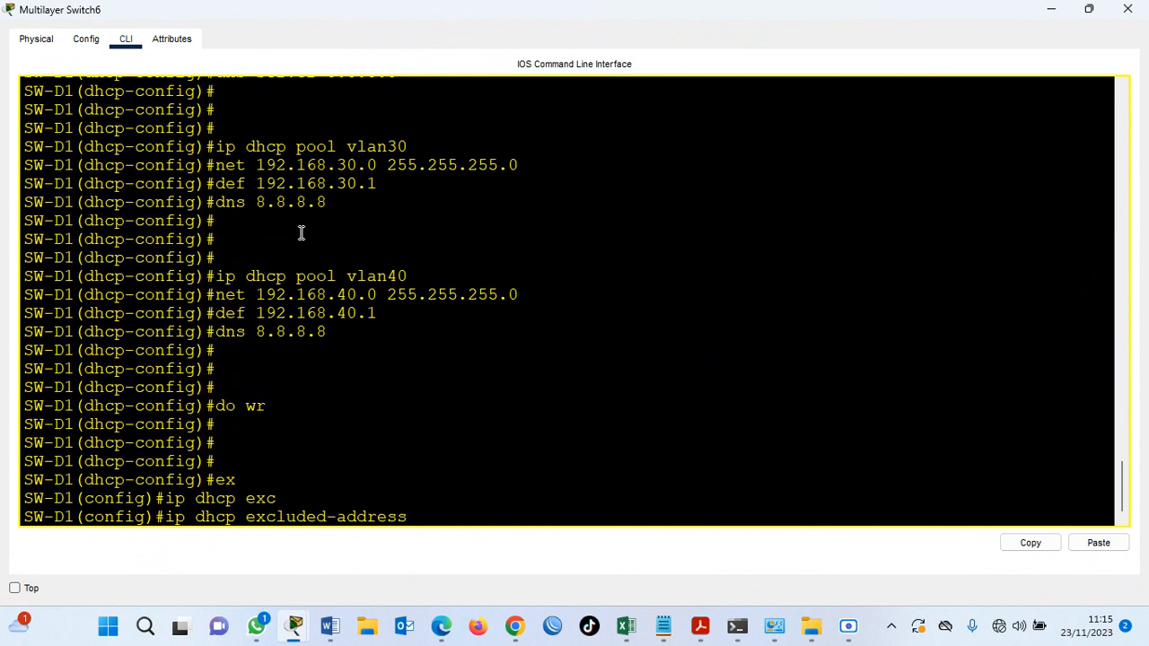
pyautogui.write('192.168.10.1')
pyautogui.press('Return')
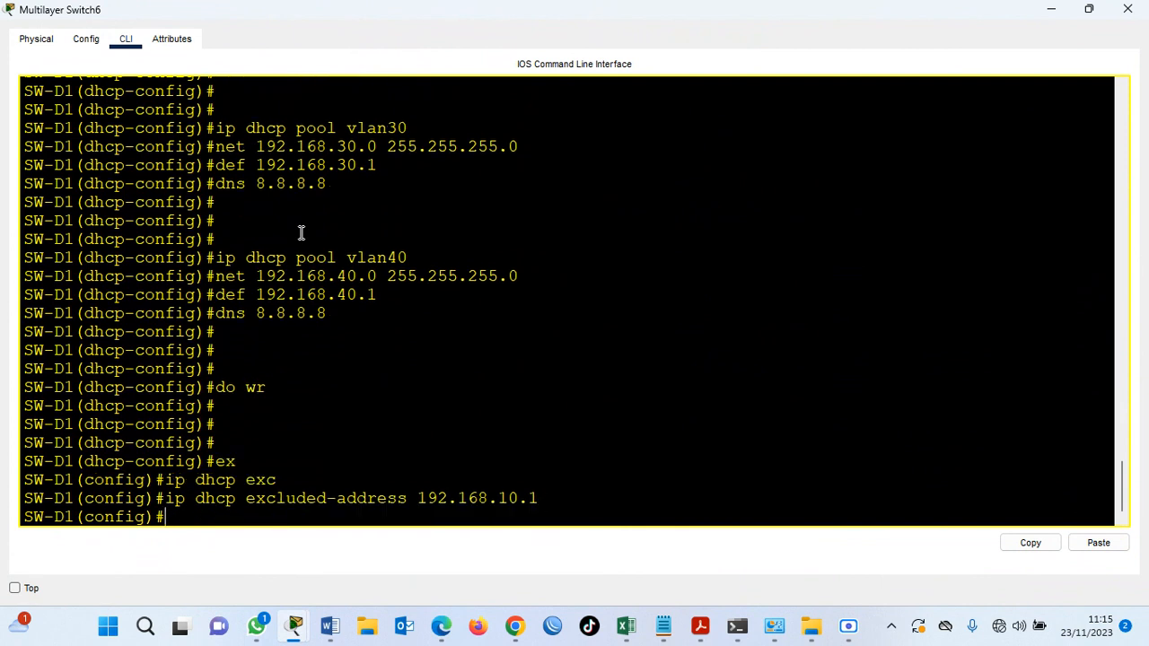
# Exclude 192.168.10.253 and 192.168.10.254 from DHCP assignment.
pyautogui.press('Up')
pyautogui.press('BackSpace')
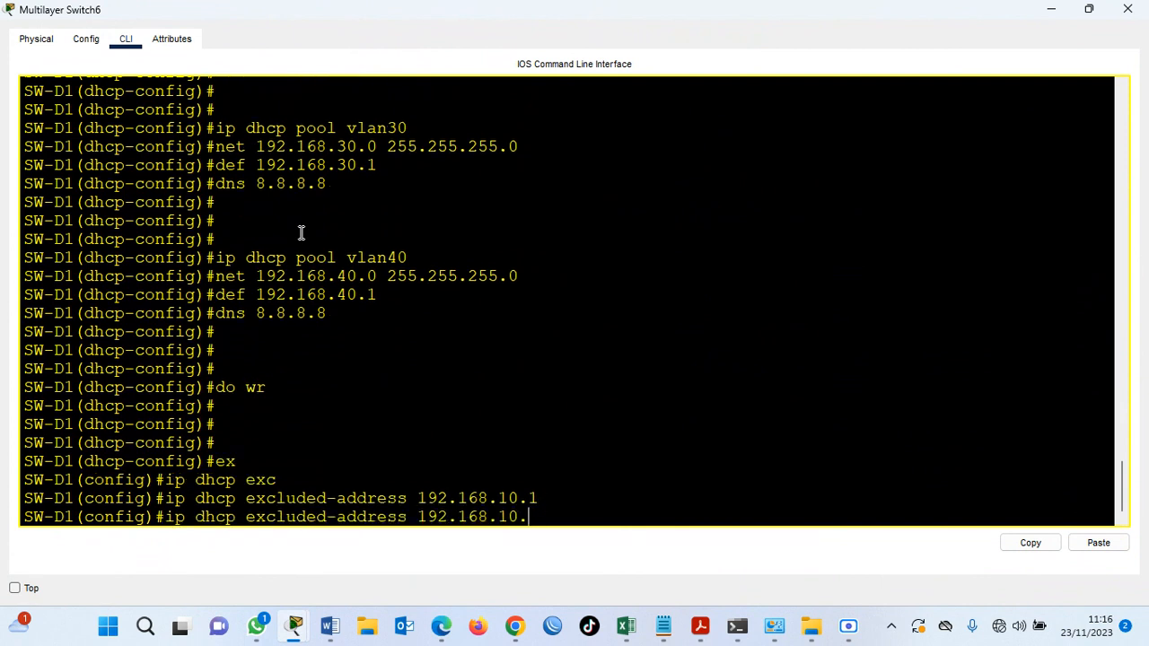
pyautogui.write('253')
pyautogui.press('Return')
pyautogui.press('Up')
pyautogui.press('BackSpace')
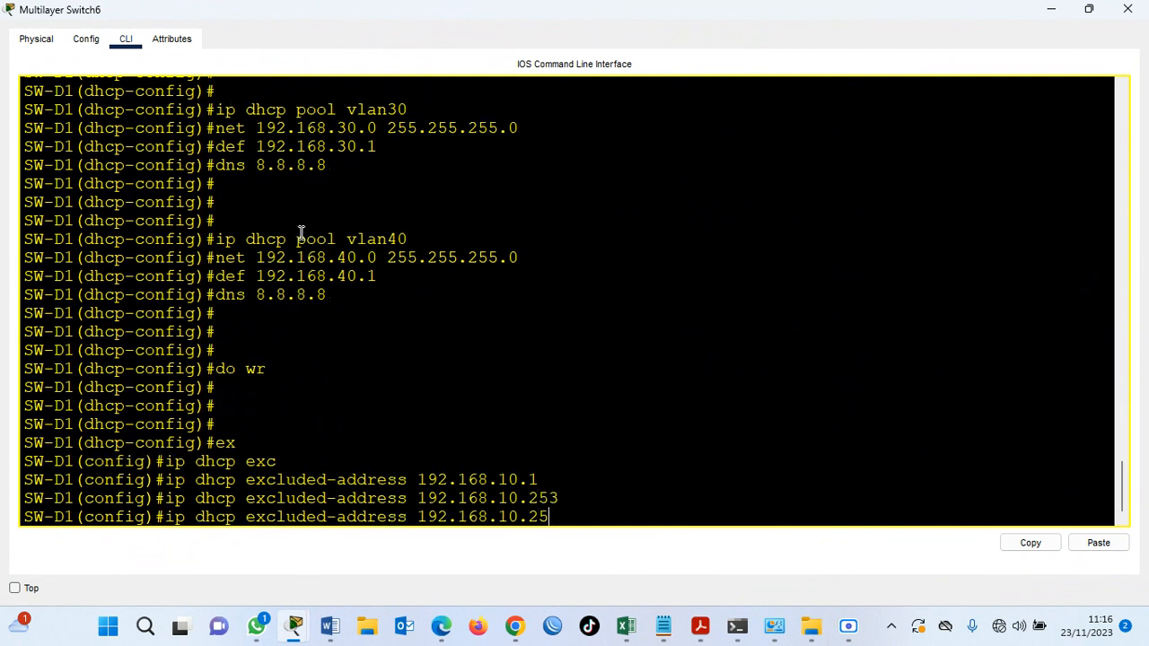
pyautogui.write('4')
pyautogui.press('Return')
pyautogui.press('Return')
pyautogui.press('Return')
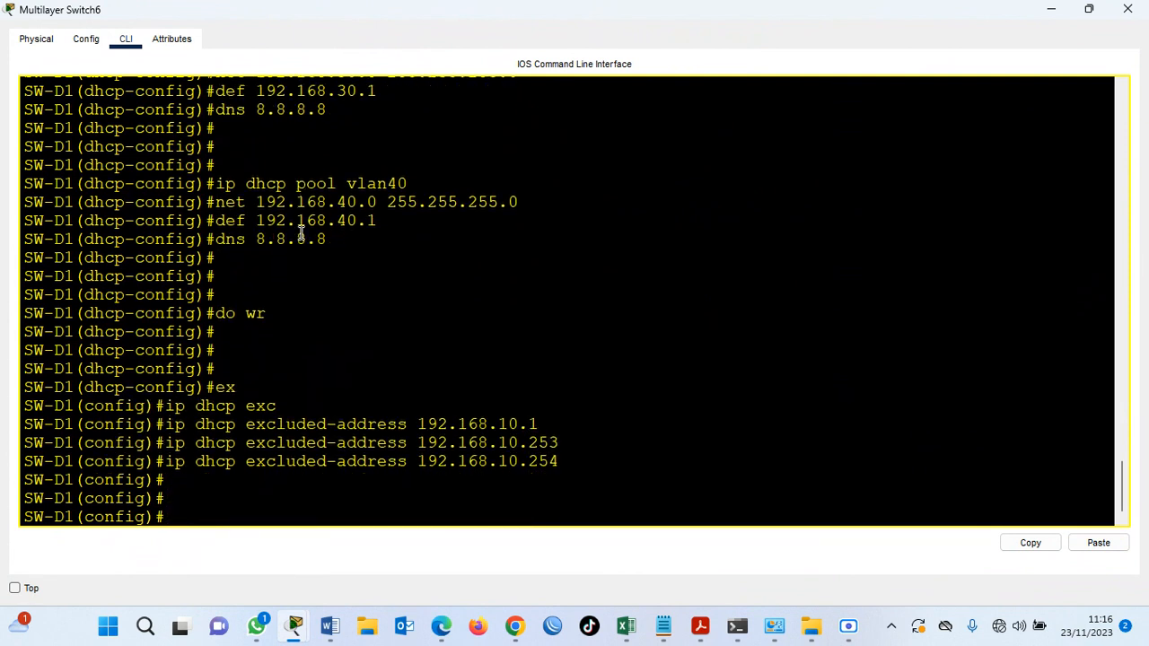
# Exclude the VLAN 20 gateway address 192.168.20.1 from DHCP assignment.
pyautogui.write('ip')
pyautogui.press('Up')
pyautogui.press('BackSpace')
pyautogui.press('BackSpace')
pyautogui.press('BackSpace')
pyautogui.press('BackSpace')
pyautogui.press('BackSpace')
pyautogui.press('BackSpace')
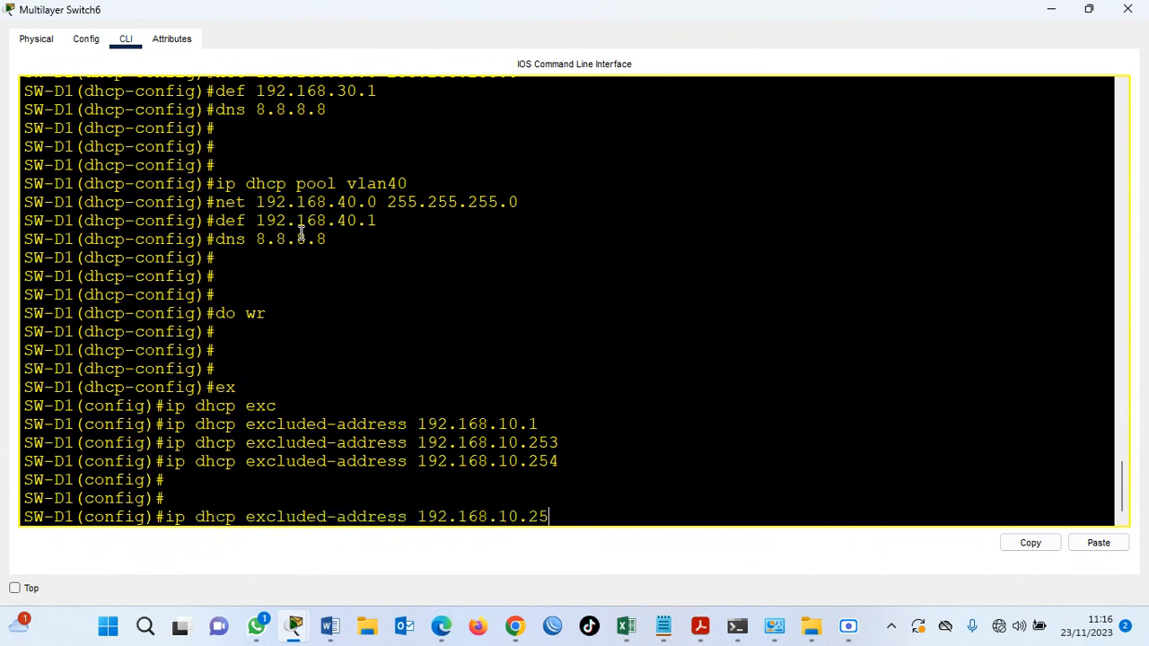
pyautogui.write('20.1')
pyautogui.press('Return')
# Exclude 192.168.20.253 and 192.168.20.254 from DHCP assignment.
pyautogui.press('Up')
pyautogui.press('BackSpace')
pyautogui.write('253')
pyautogui.press('Up')
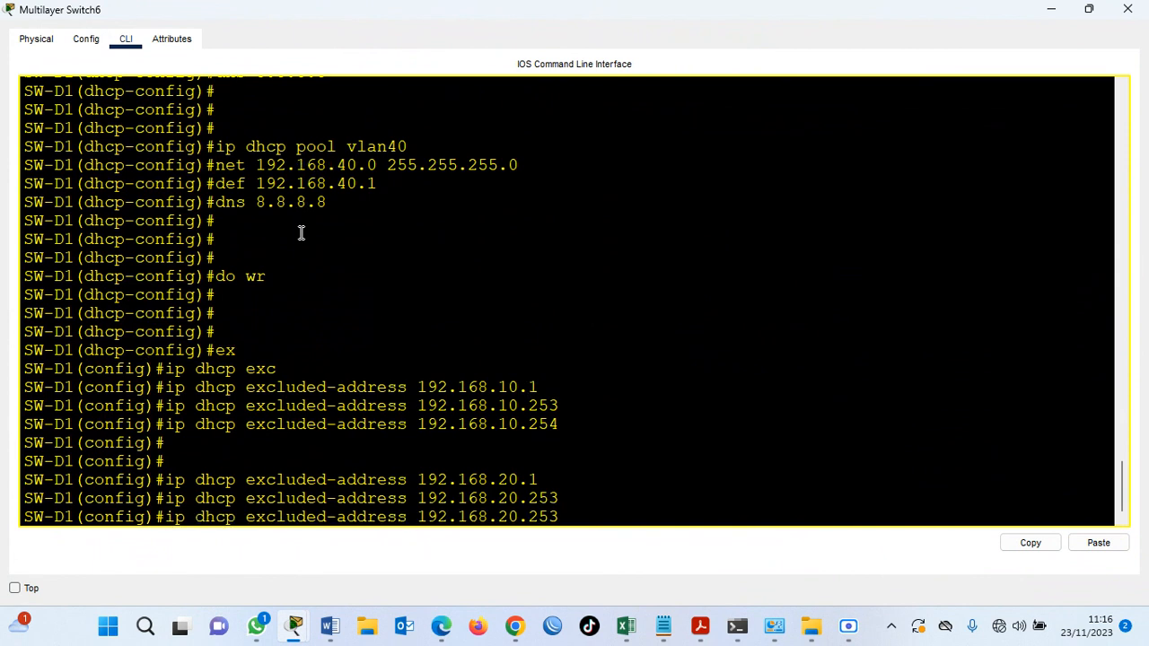
pyautogui.press('BackSpace')
pyautogui.write('4')
pyautogui.press('Return')
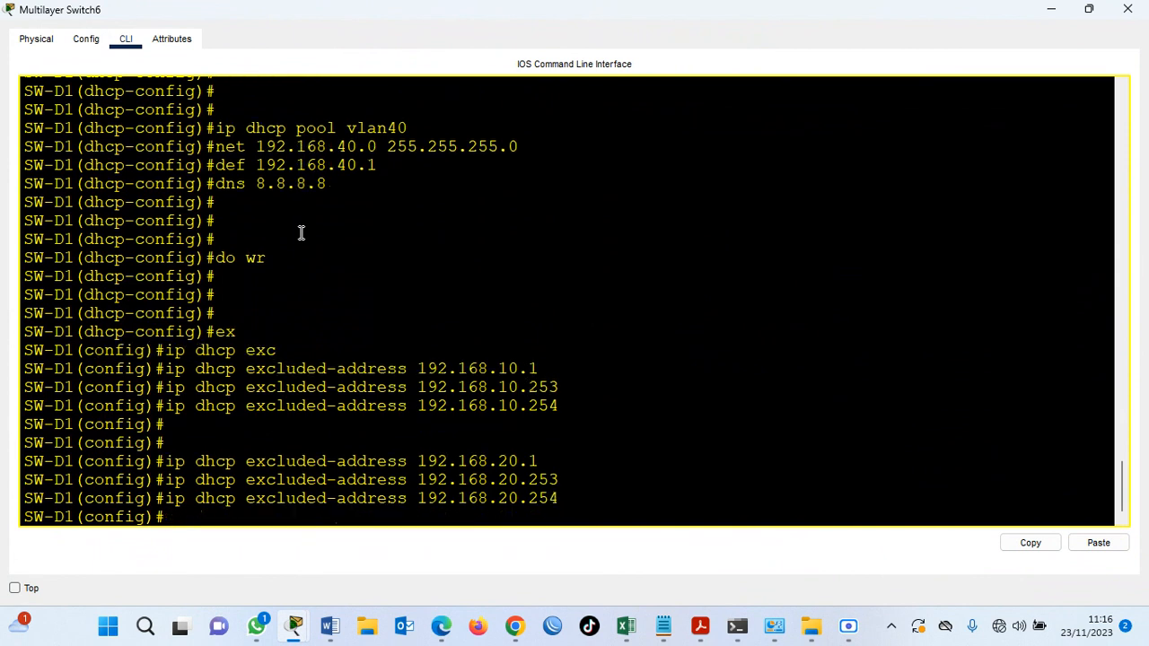
# Exclude the VLAN 30 gateway address 192.168.30.1 from DHCP assignment.
pyautogui.press('Return')
pyautogui.press('Up')
pyautogui.press('BackSpace')
pyautogui.press('BackSpace')
pyautogui.press('BackSpace')
pyautogui.press('BackSpace')
pyautogui.press('BackSpace')
pyautogui.press('BackSpace')
pyautogui.write('39')
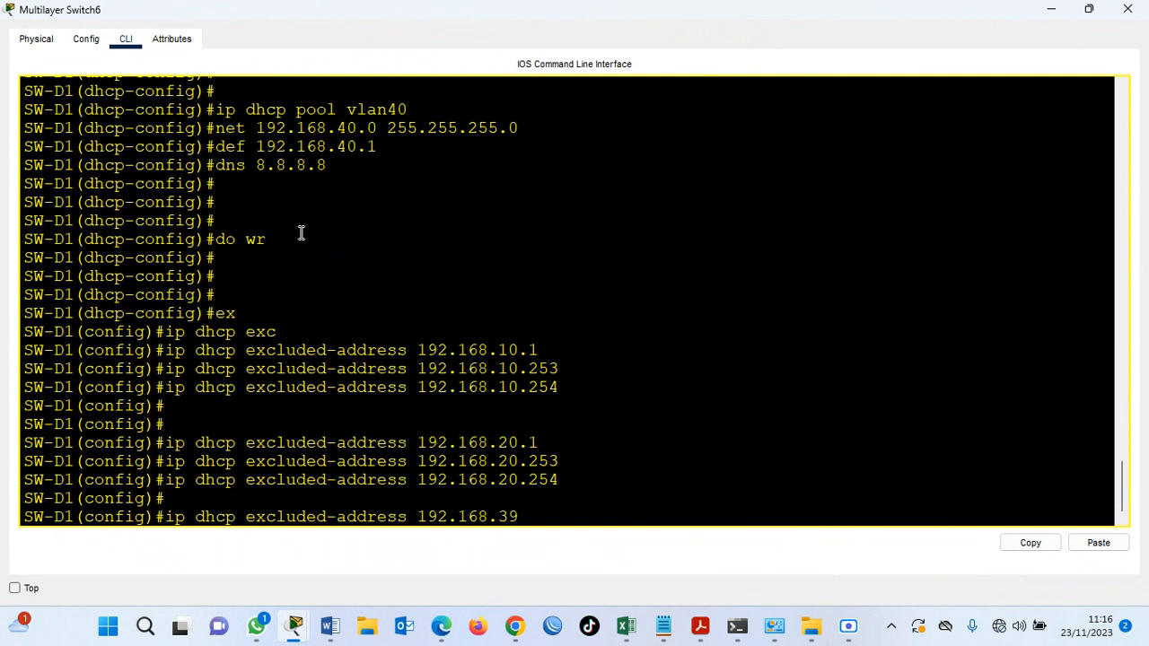
pyautogui.press('BackSpace')
pyautogui.write('0.1')
pyautogui.press('Return')
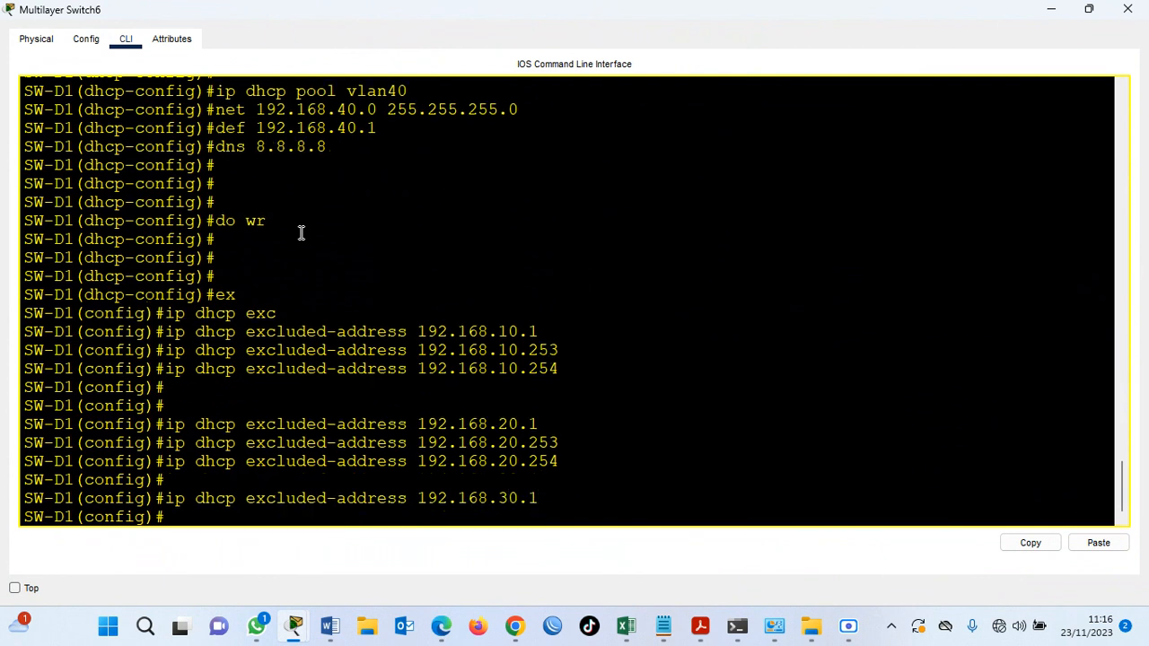
# Exclude 192.168.30.253 and 192.168.30.254 from DHCP assignment.
pyautogui.press('Up')
pyautogui.write('253')
pyautogui.press('Return')
pyautogui.press('Up')
pyautogui.press('BackSpace')
pyautogui.write('4')
pyautogui.press('Return')
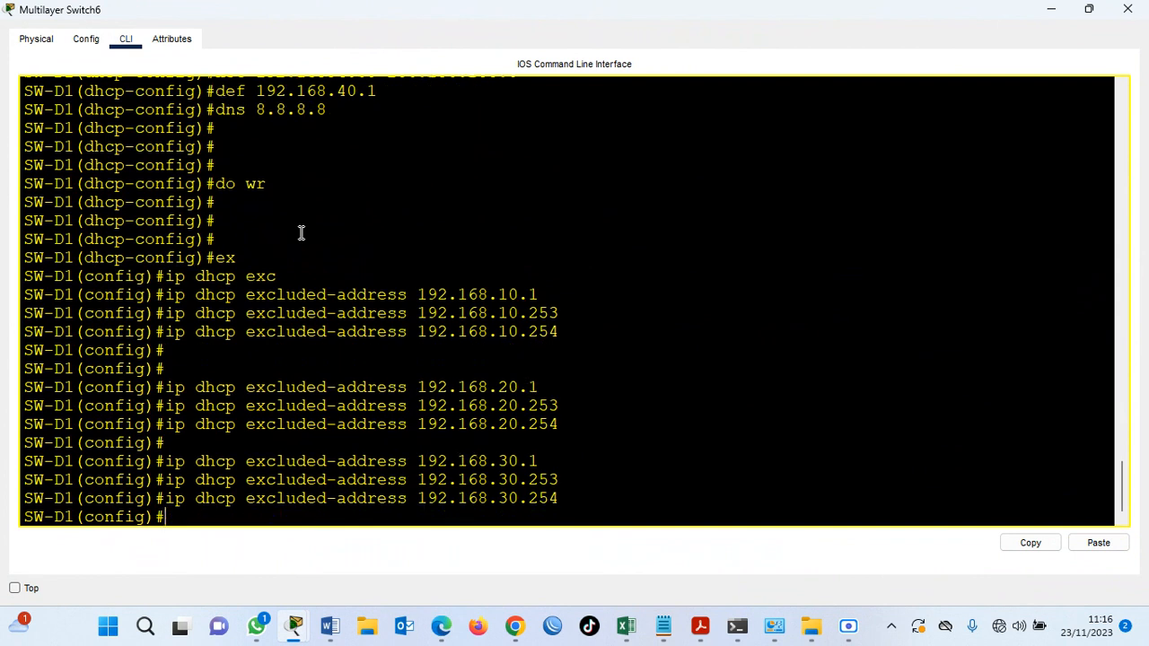
pyautogui.press('Return')
# Exclude the VLAN 40 gateway address 192.168.40.1 from DHCP assignment.
pyautogui.press('Up')
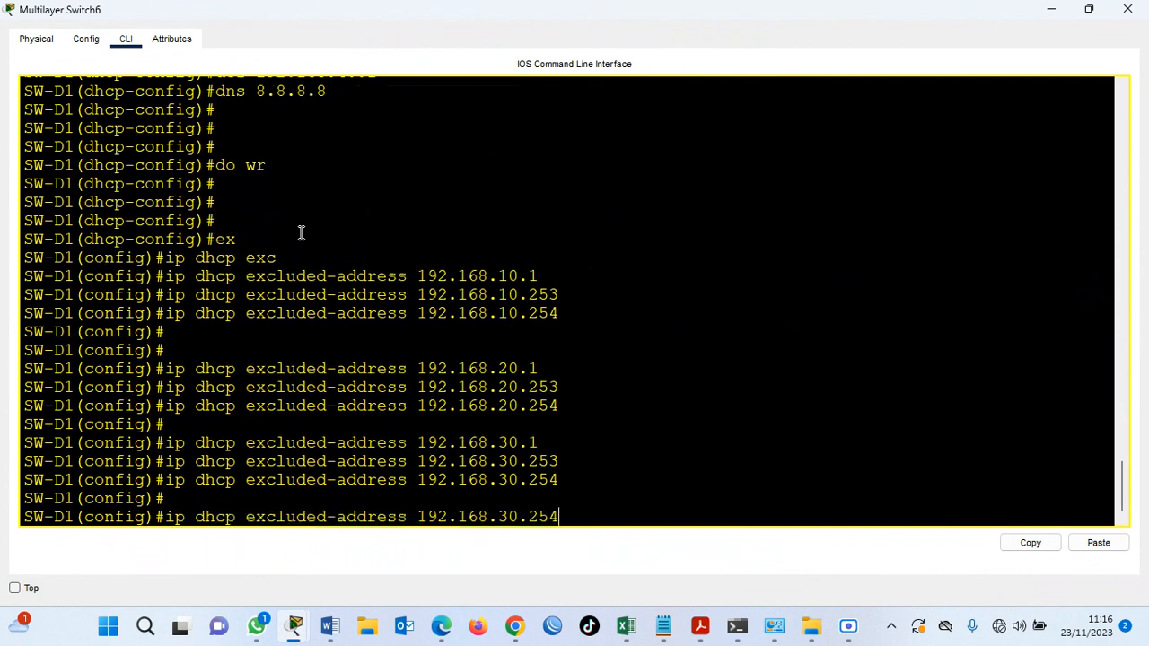
pyautogui.press('BackSpace')
pyautogui.press('BackSpace')
pyautogui.press('BackSpace')
pyautogui.press('BackSpace')
pyautogui.press('BackSpace')
pyautogui.press('BackSpace')
pyautogui.write('40.1')
pyautogui.press('Return')
# Exclude 192.168.40.253 and 192.168.40.254 from DHCP assignment.
pyautogui.press('Up')
pyautogui.press('BackSpace')
pyautogui.write('253')
pyautogui.press('Return')
pyautogui.press('Up')
pyautogui.press('BackSpace')
pyautogui.write('4')
pyautogui.press('Return')
pyautogui.press('Return')
pyautogui.press('Return')
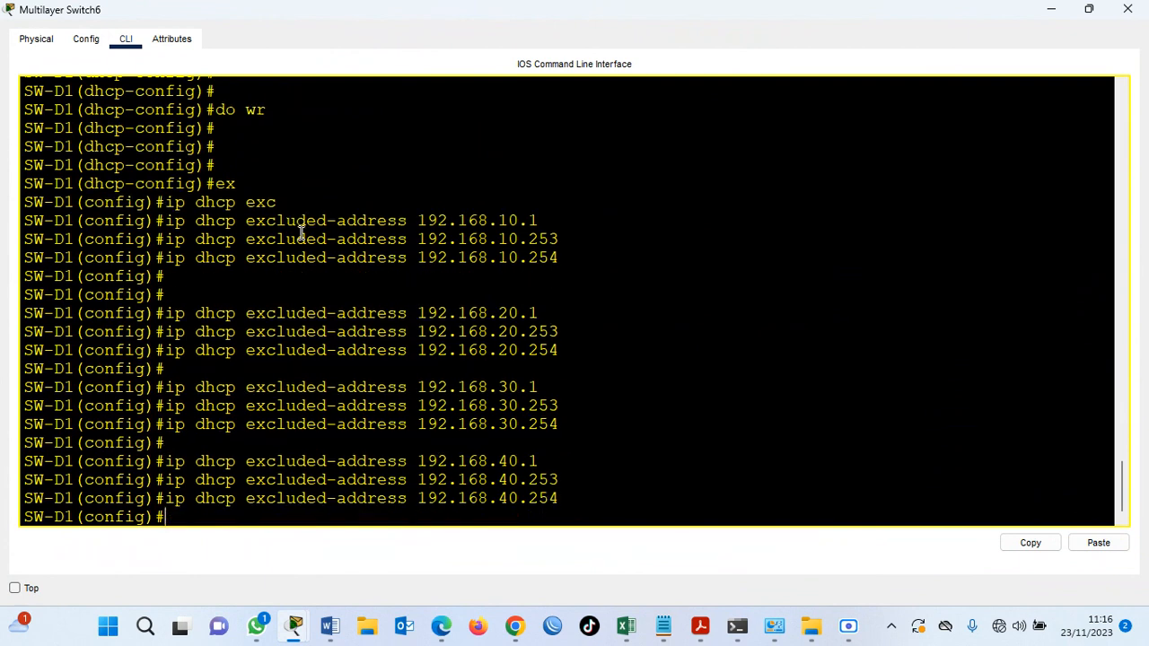
# Save SW-D1's running configuration from global configuration mode.
pyautogui.write('do wr')
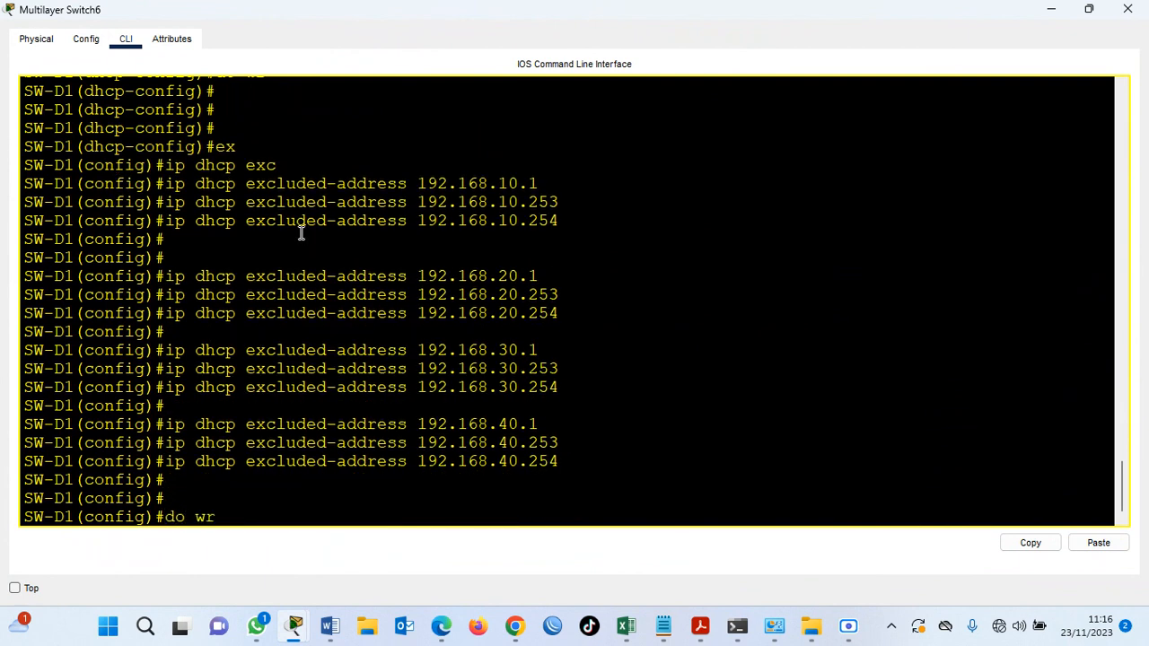
pyautogui.press('Return')
pyautogui.press('Return')
pyautogui.press('Return')
# Display SW-D1's running configuration and examine the list of excluded DHCP addresses.
pyautogui.press('Return')
pyautogui.write('do sh run')
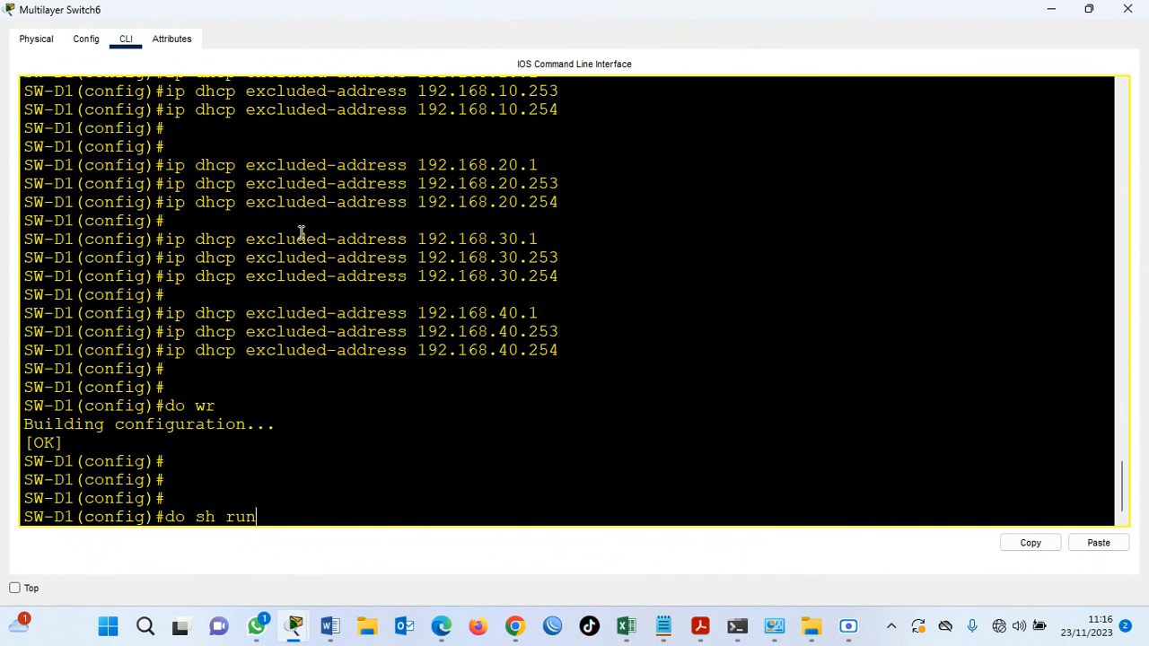
pyautogui.press('Return')
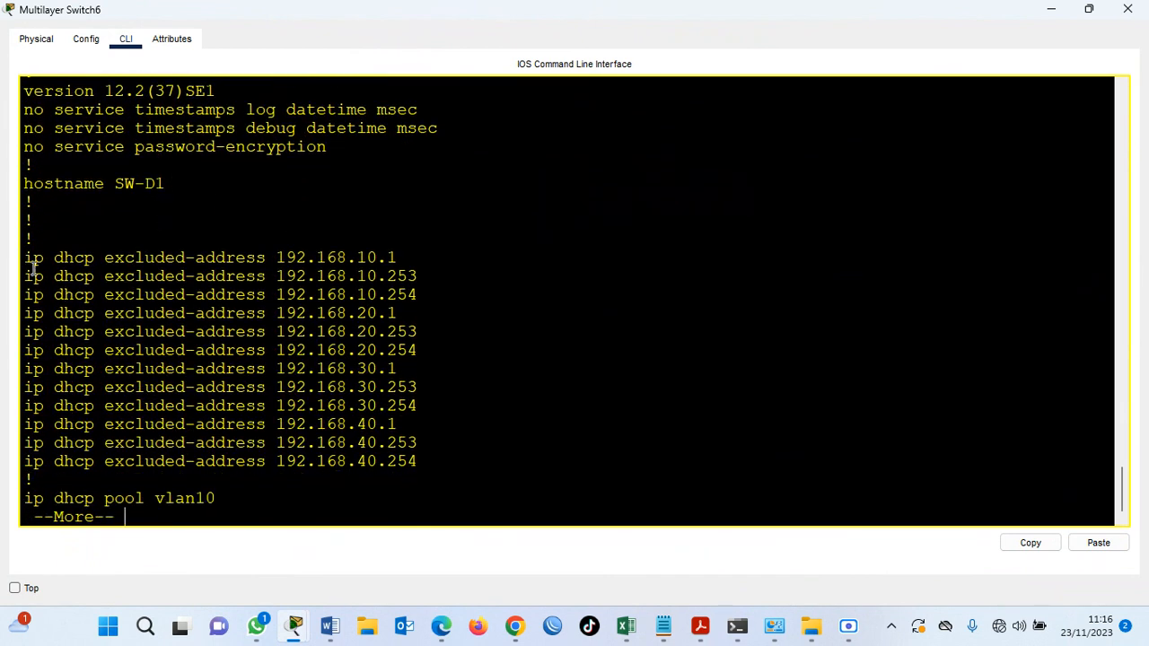
pyautogui.moveTo(33, 260); pyautogui.dragTo(421, 461)
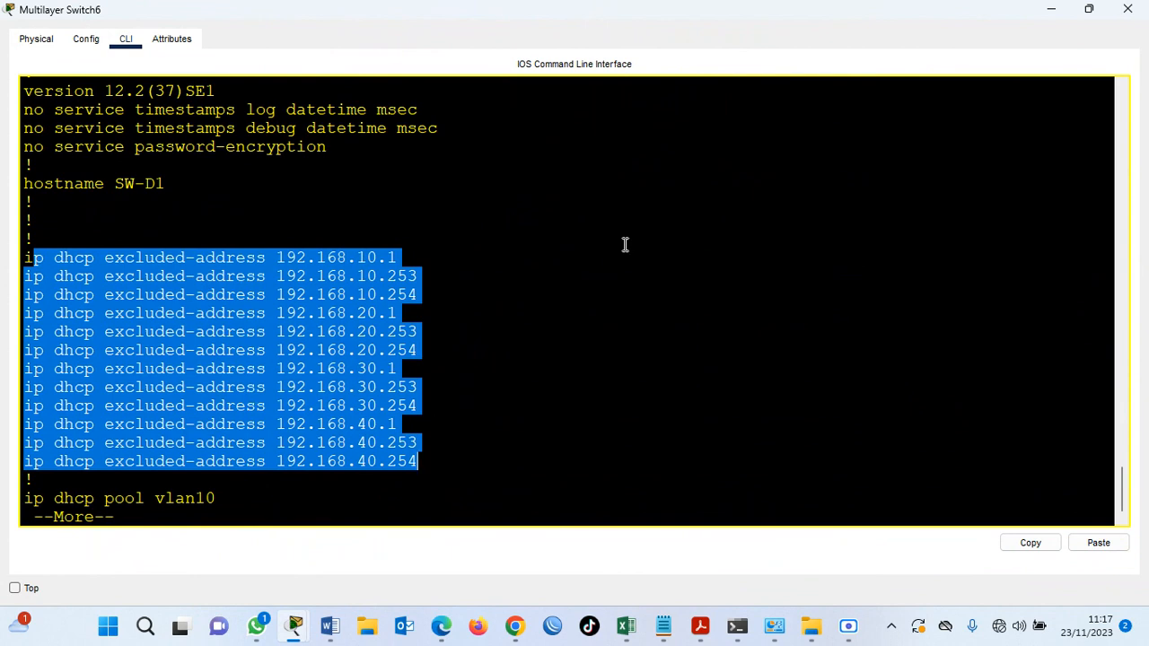
# Return to the topology and set PC16's IPv4 configuration to DHCP.
pyautogui.click(1051, 9)
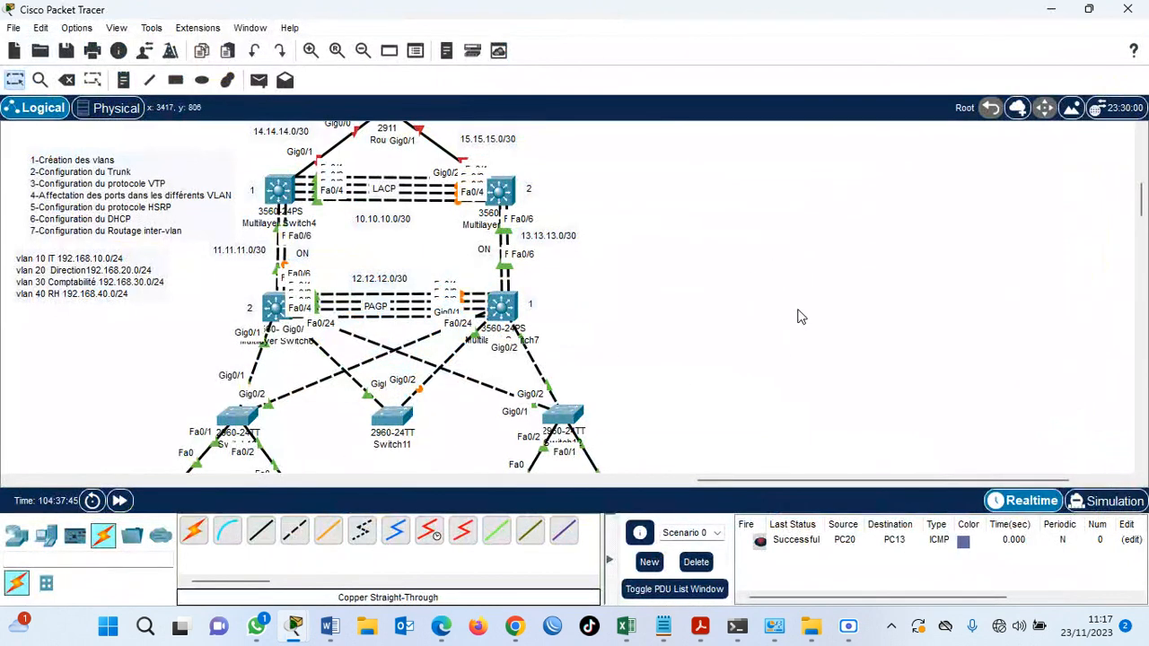
pyautogui.scroll(-1, 801, 317)
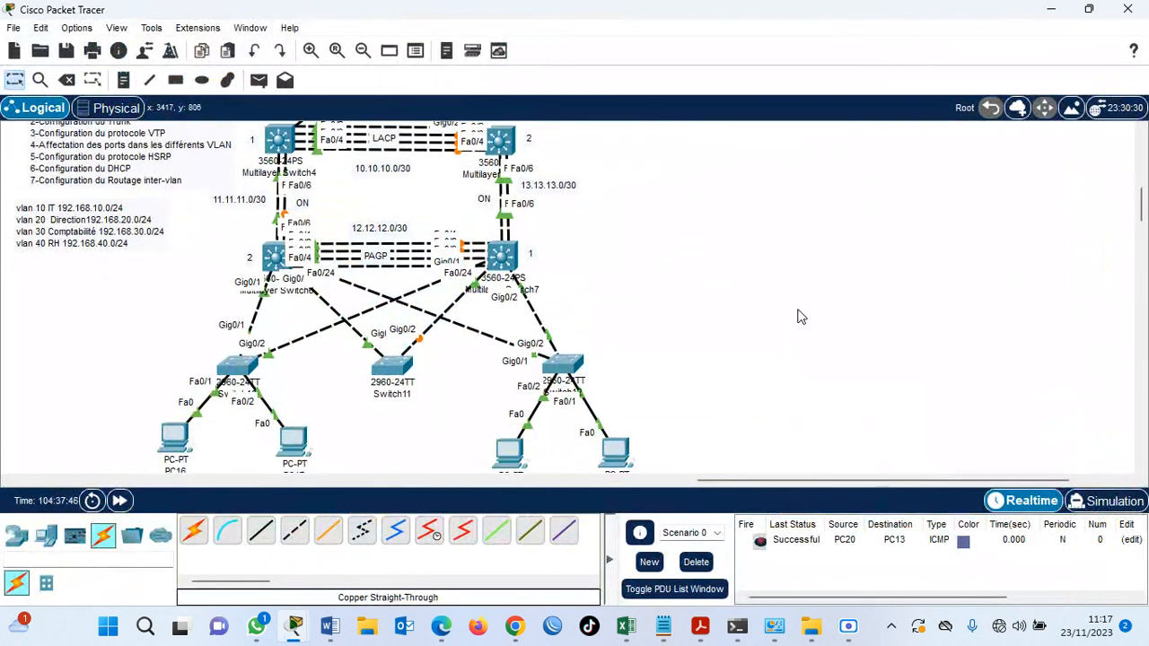
pyautogui.click(174, 432)
pyautogui.click(402, 51)
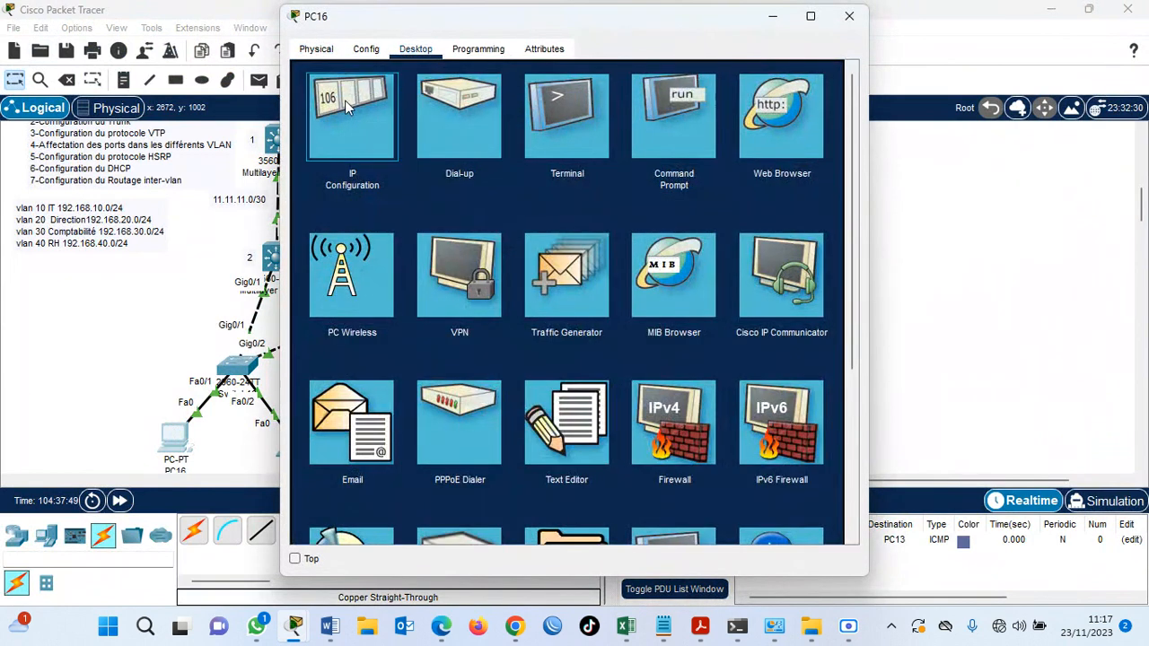
pyautogui.click(348, 106)
pyautogui.click(329, 146)
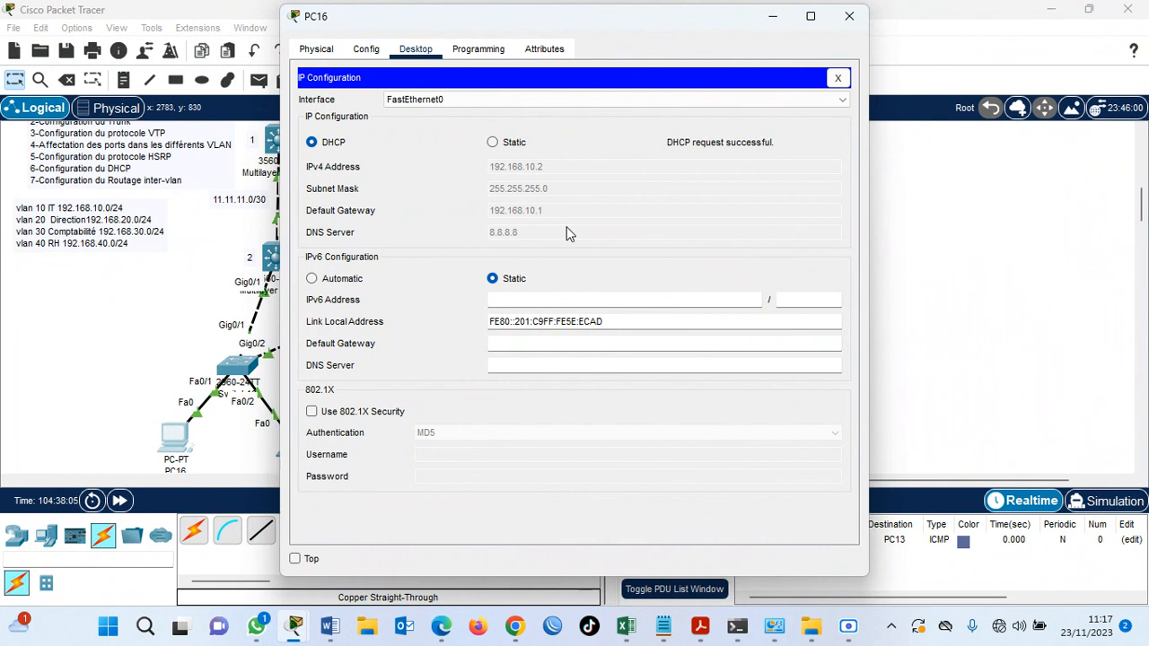
# Set PC17's IPv4 configuration to DHCP.
pyautogui.click(163, 314)
pyautogui.click(290, 439)
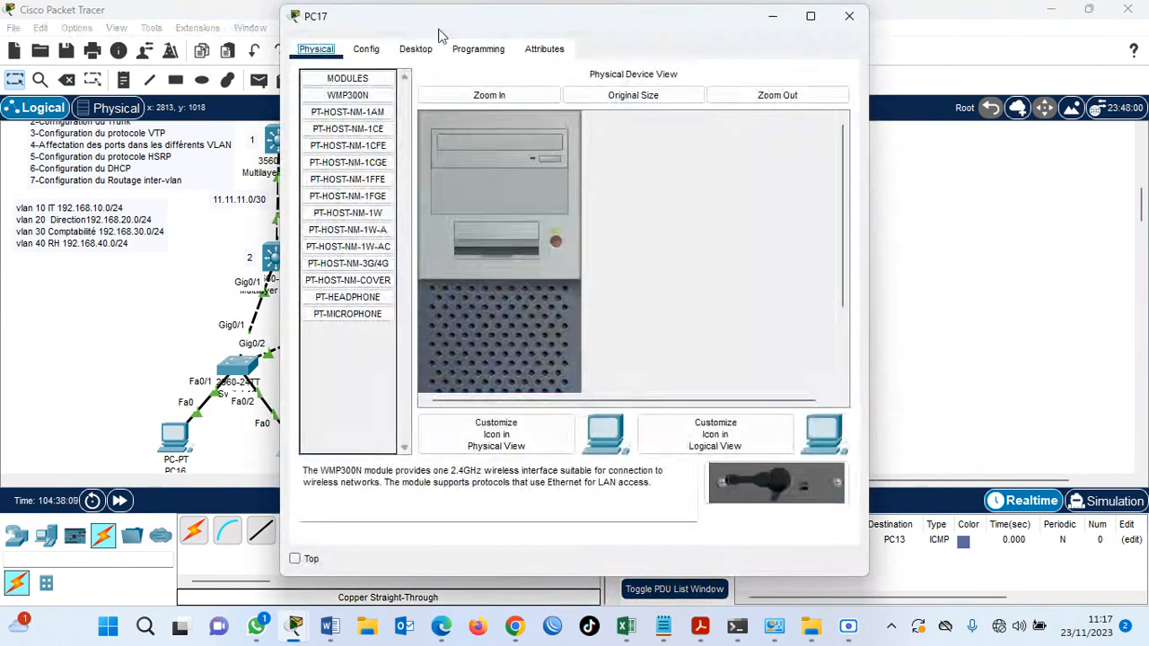
pyautogui.click(416, 49)
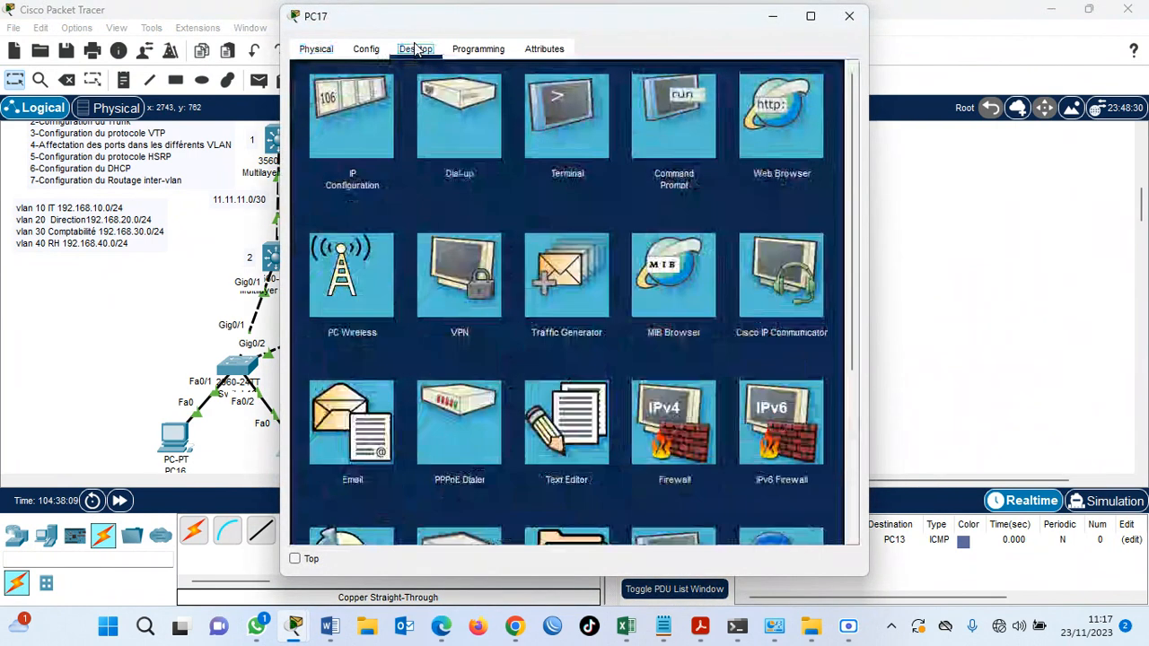
pyautogui.click(348, 130)
pyautogui.click(327, 146)
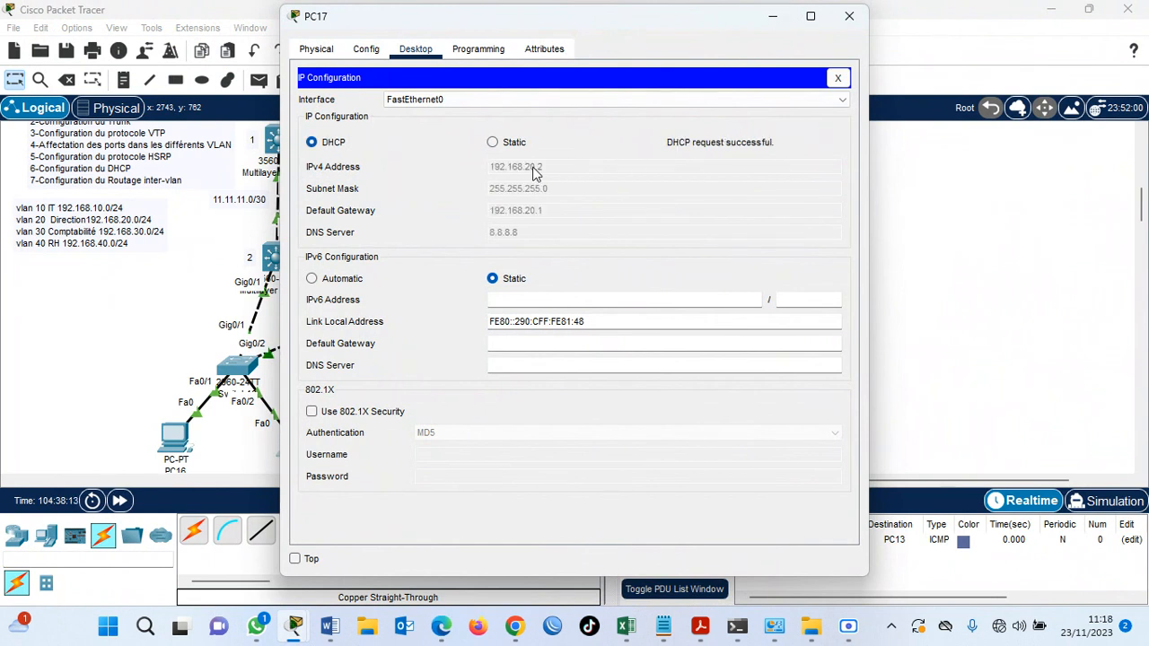
# Open the command line of Multilayer Switch7 (SW-D2), stop the configuration listing and return to global configuration mode.
pyautogui.click(896, 185)
pyautogui.click(505, 269)
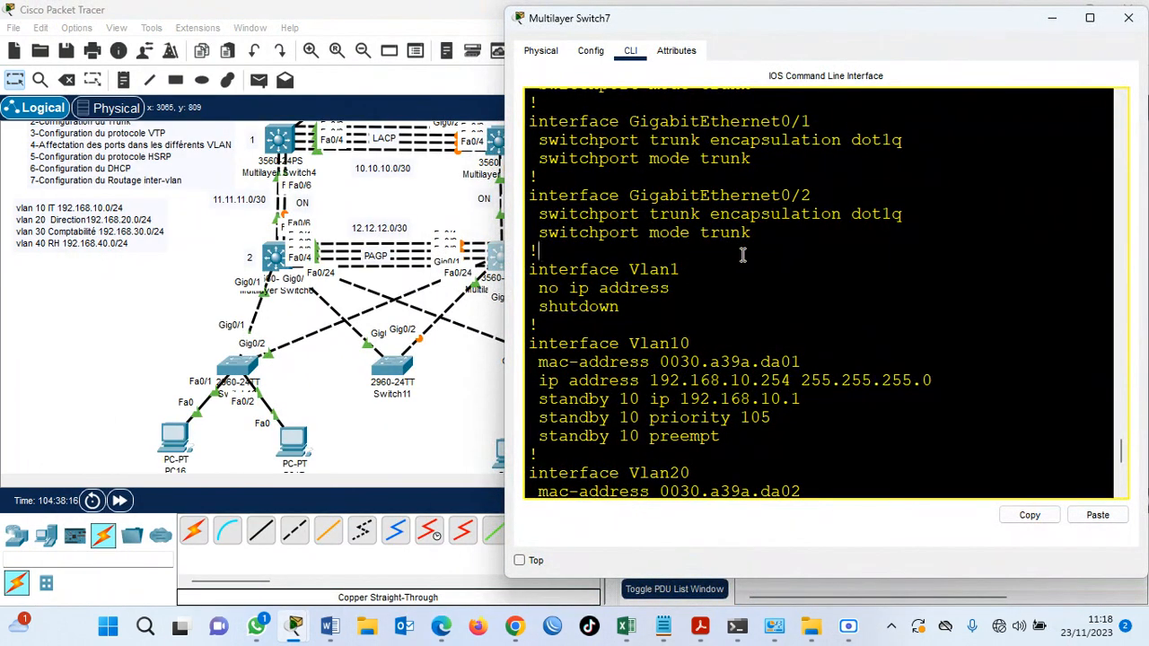
pyautogui.press('super+Up')
pyautogui.press('Return')
pyautogui.press('Return')
pyautogui.hotkey('ctrl', 'c')
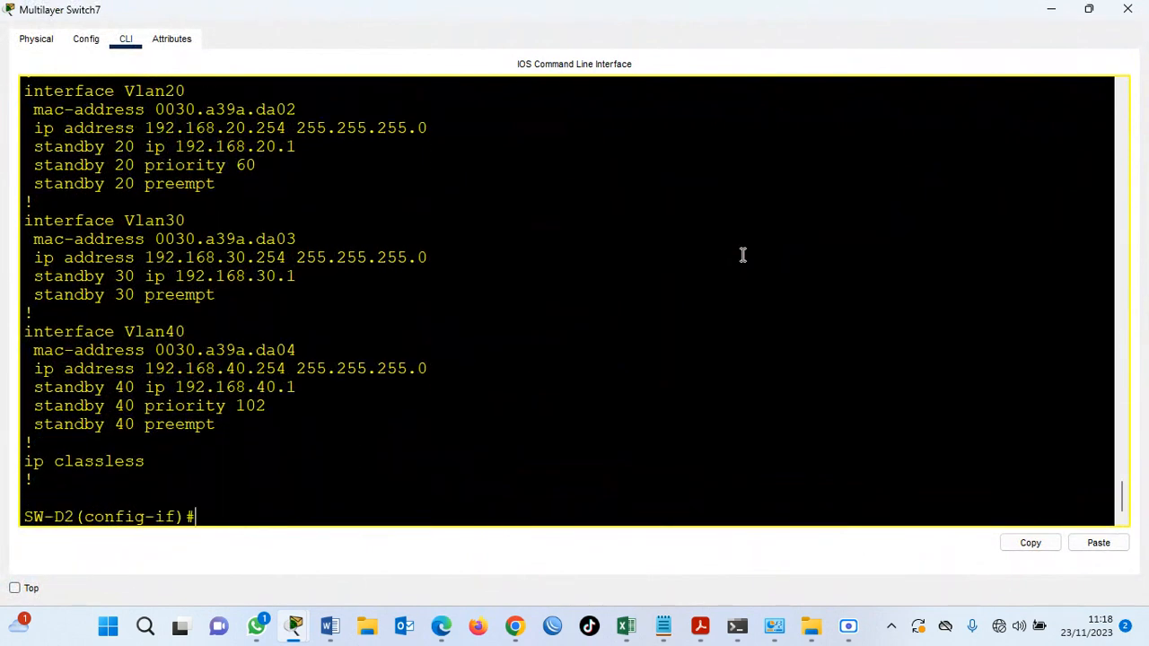
pyautogui.press('Return')
pyautogui.press('Return')
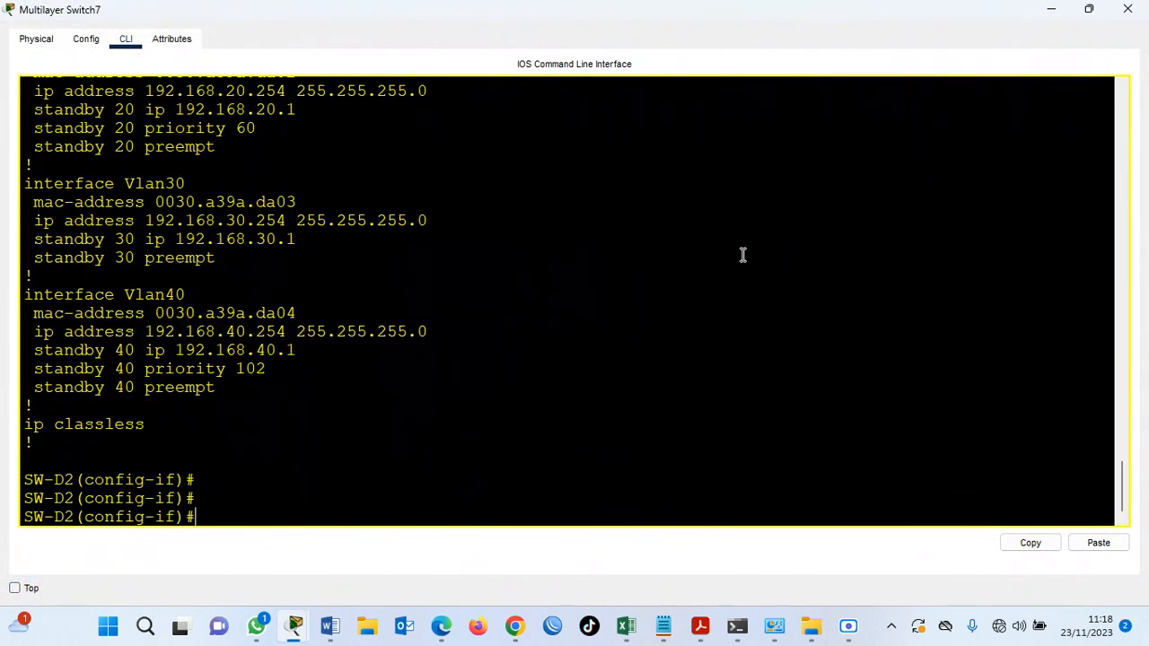
pyautogui.press('Return')
pyautogui.press('Return')
pyautogui.write('ex')
pyautogui.press('Return')
pyautogui.press('Return')
pyautogui.press('Return')
# Create a DHCP pool named vlan10 on SW-D2.
pyautogui.write('ip')
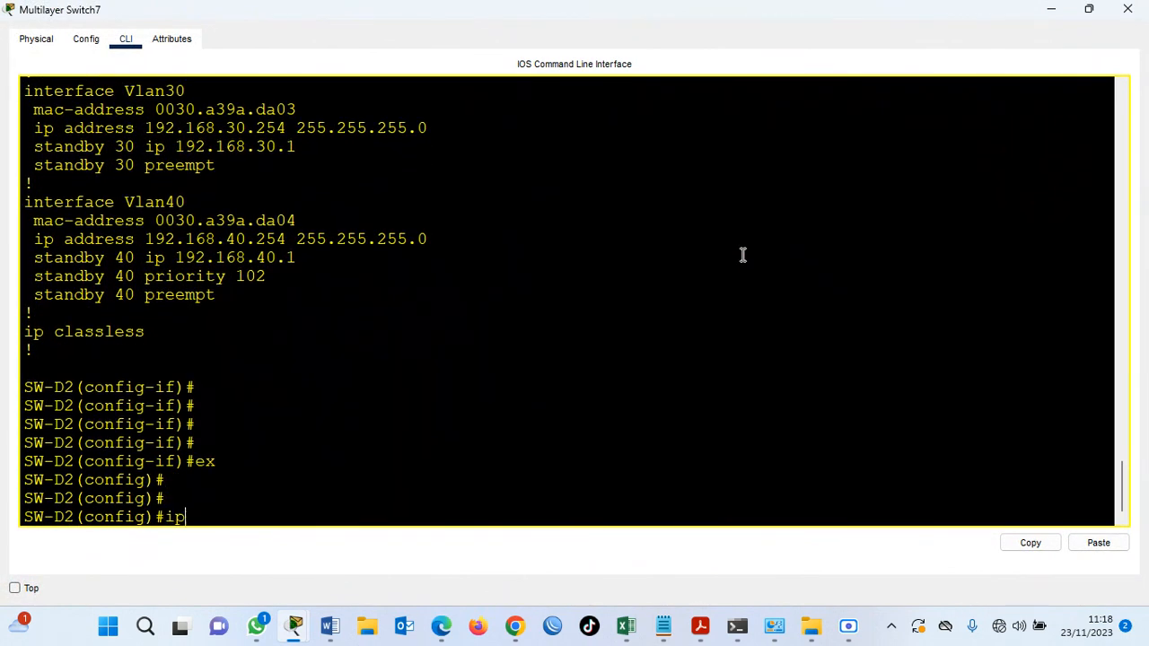
pyautogui.write(' dhcppoo')
pyautogui.press('BackSpace')
pyautogui.press('BackSpace')
pyautogui.press('BackSpace')
pyautogui.write('pool vlan')
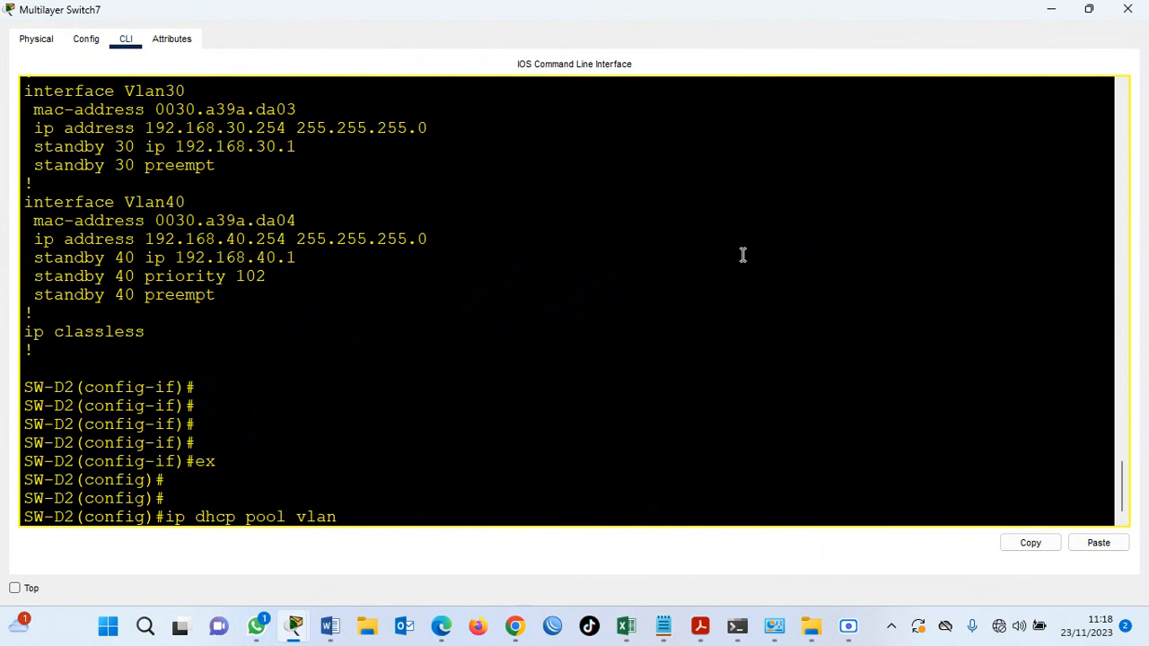
pyautogui.write('10')
pyautogui.press('Return')
# Assign network 192.168.10.0 with mask 255.255.255.0 to the vlan10 pool.
pyautogui.write('net 192.168.10.0 255.255')
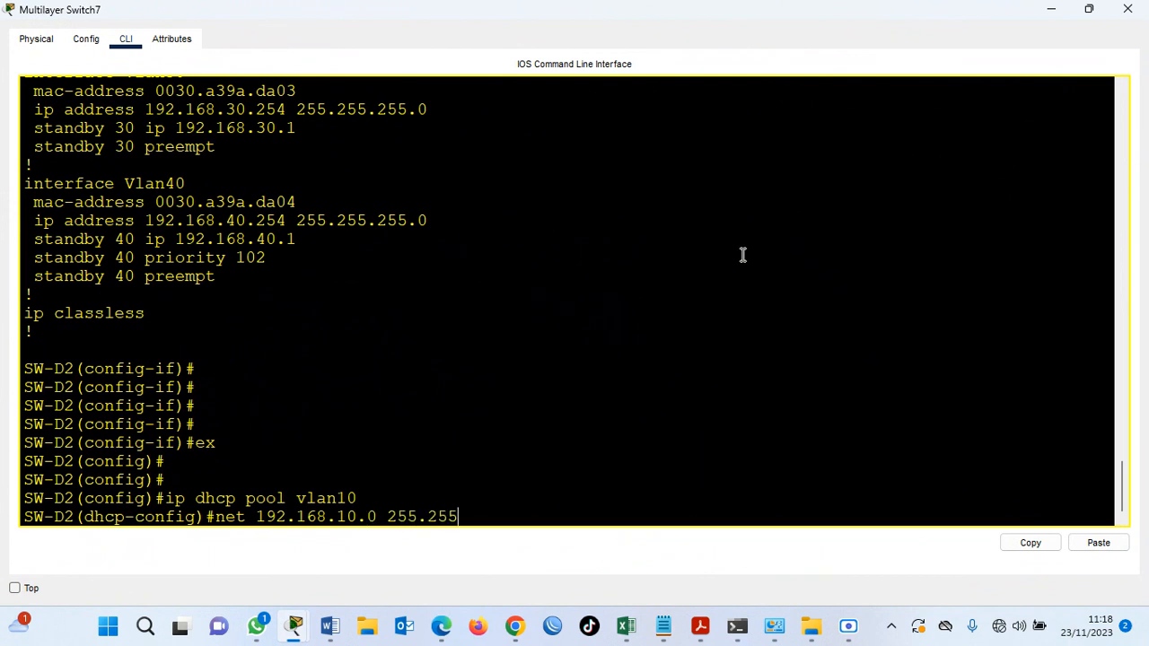
pyautogui.write('.255.0')
pyautogui.press('Return')
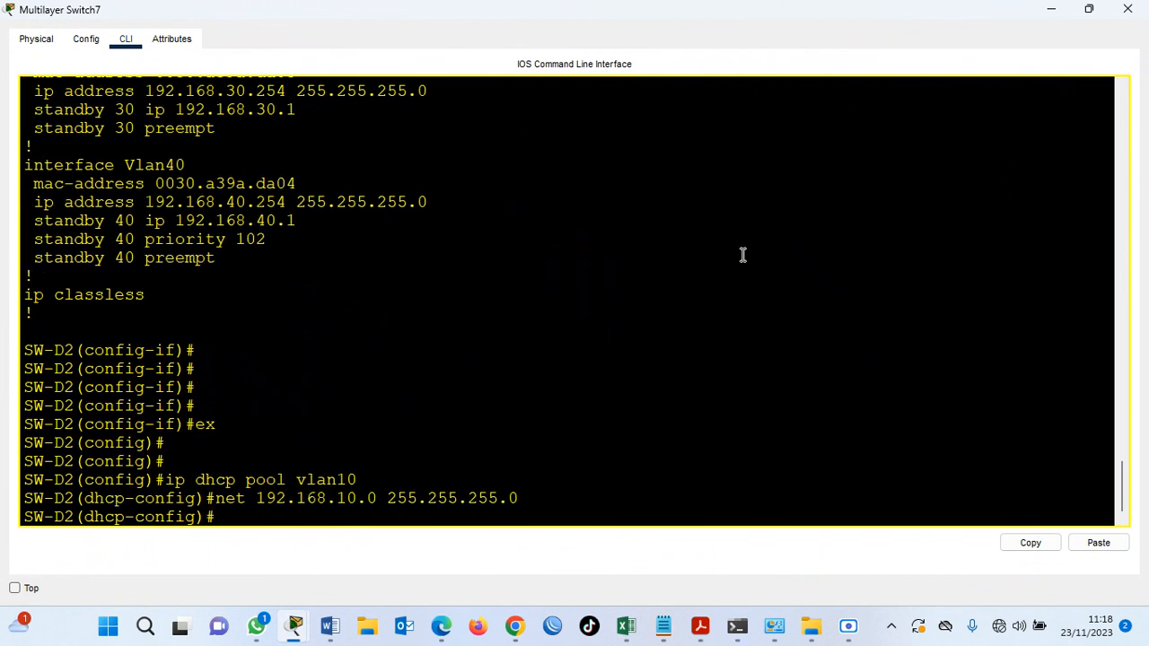
# Set the vlan10 pool's default router to 192.168.10.1 and its DNS server to 8.8.8.8.
pyautogui.write('def 192.168.10.1')
pyautogui.press('Return')
pyautogui.write('dns 8.8.8.8')
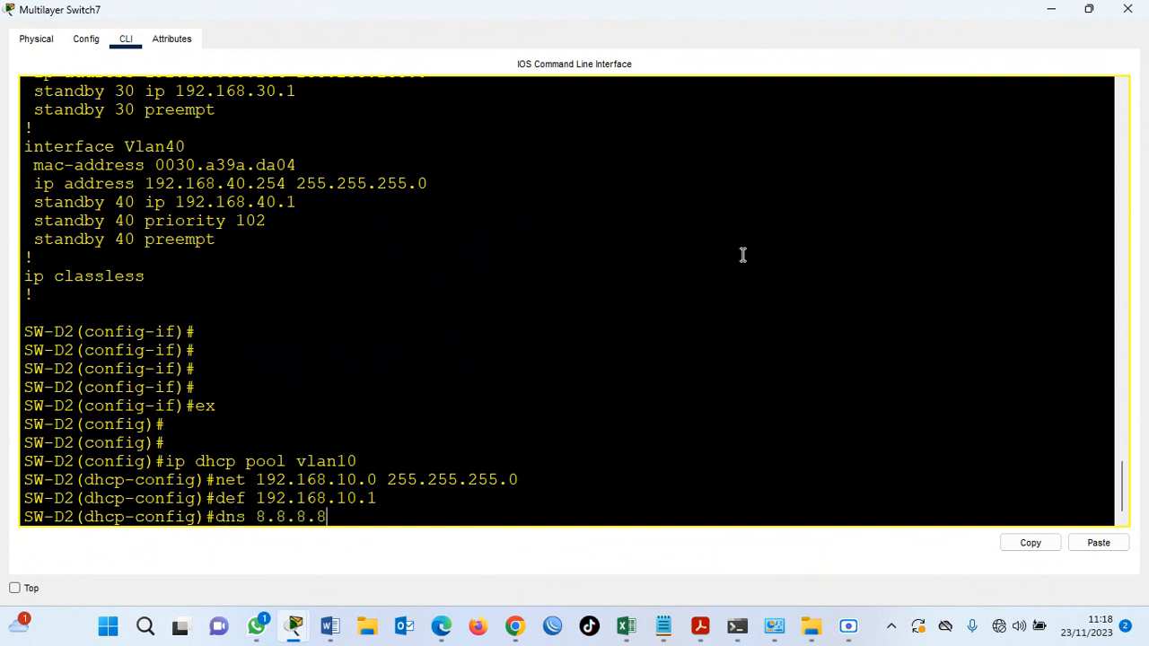
pyautogui.press('Return')
pyautogui.press('Return')
pyautogui.press('Return')
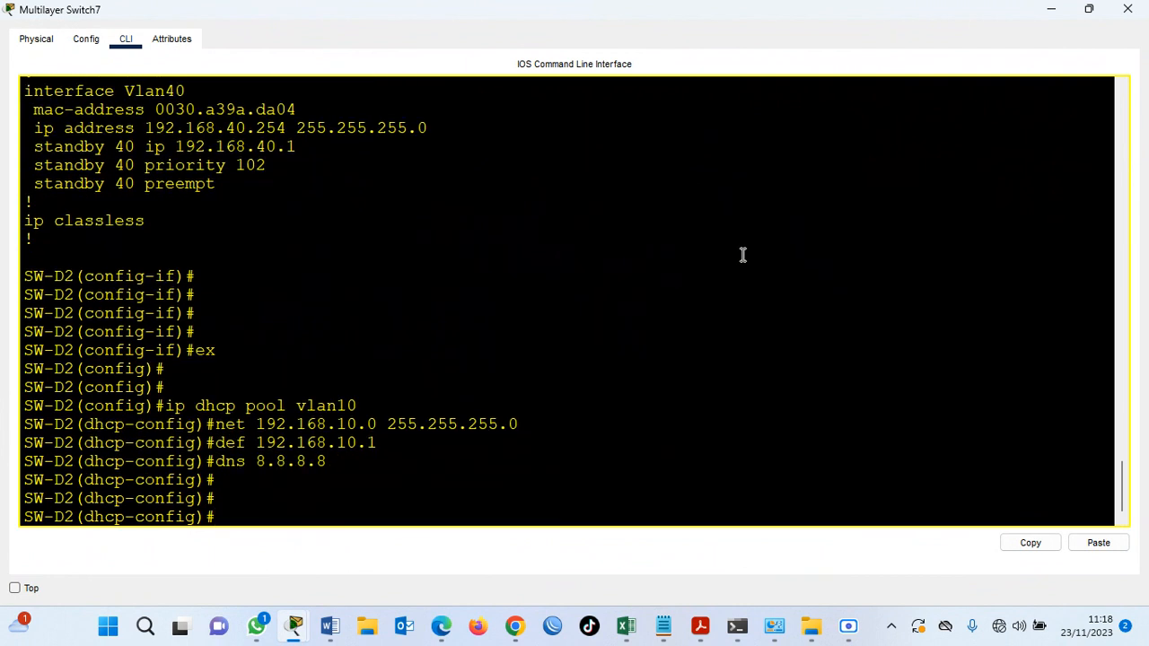
# Create a DHCP pool named vlan20 on SW-D2 for network 192.168.20.0 with mask 255.255.255.0.
pyautogui.write('ip dhcp pool vl')
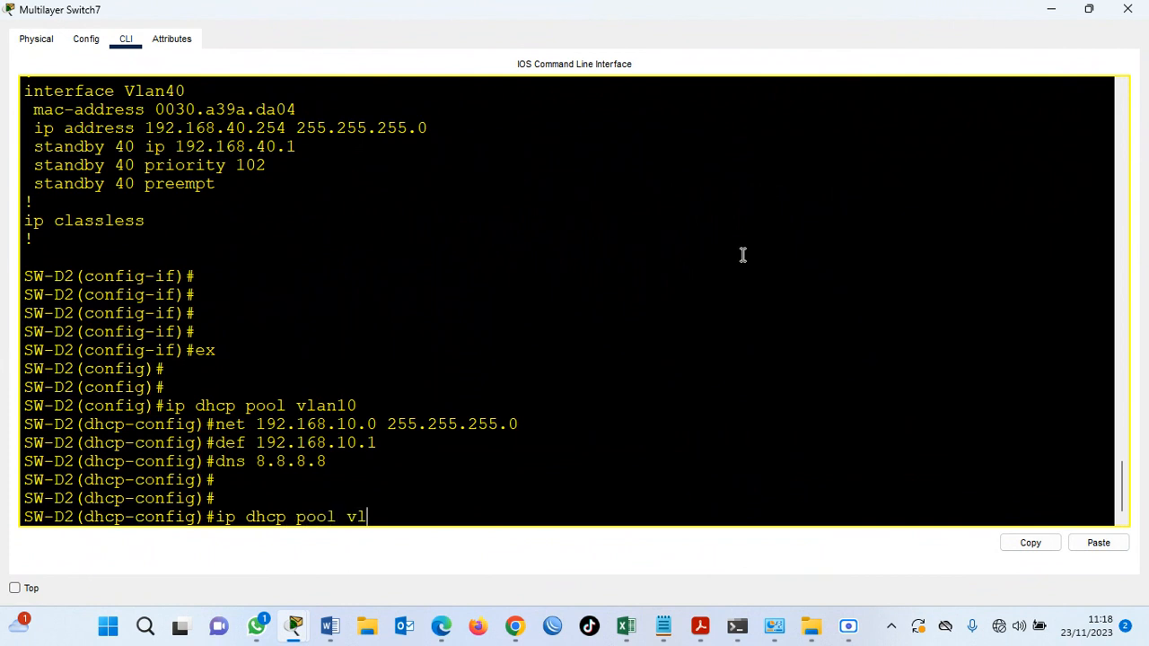
pyautogui.write('an20')
pyautogui.press('Return')
pyautogui.write('net 192.168.20.0')
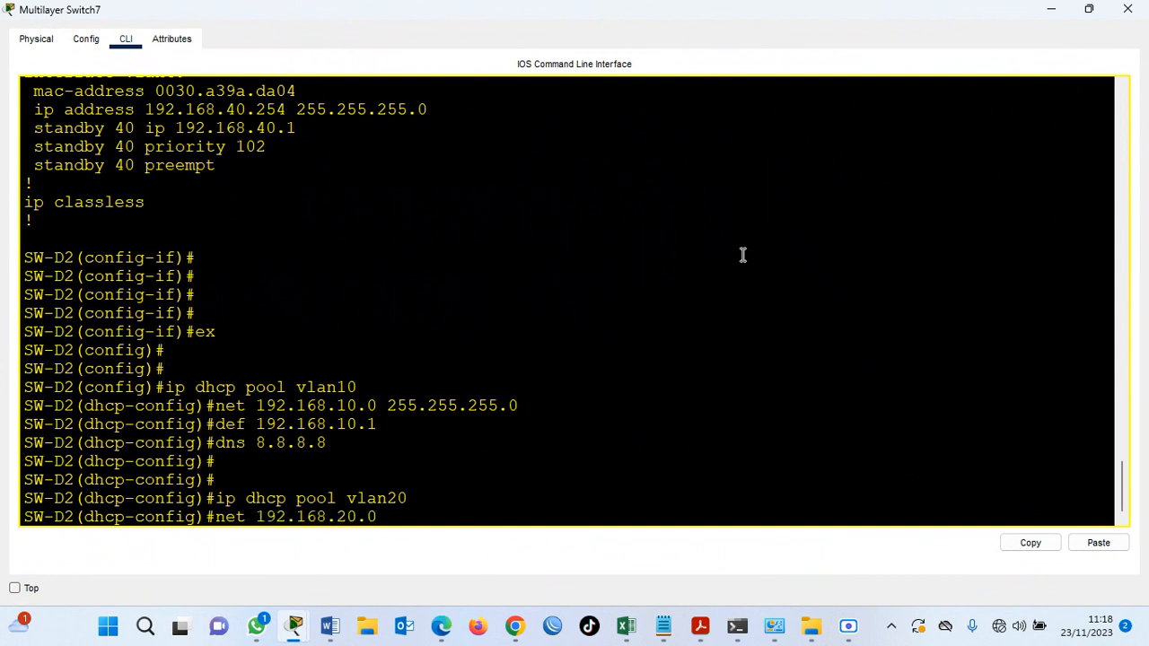
pyautogui.write(' 255.255.255.0')
pyautogui.press('Return')
# Set the vlan20 pool's default router to 192.168.20.1 and its DNS server to 8.8.8.8.
pyautogui.write('def 1')
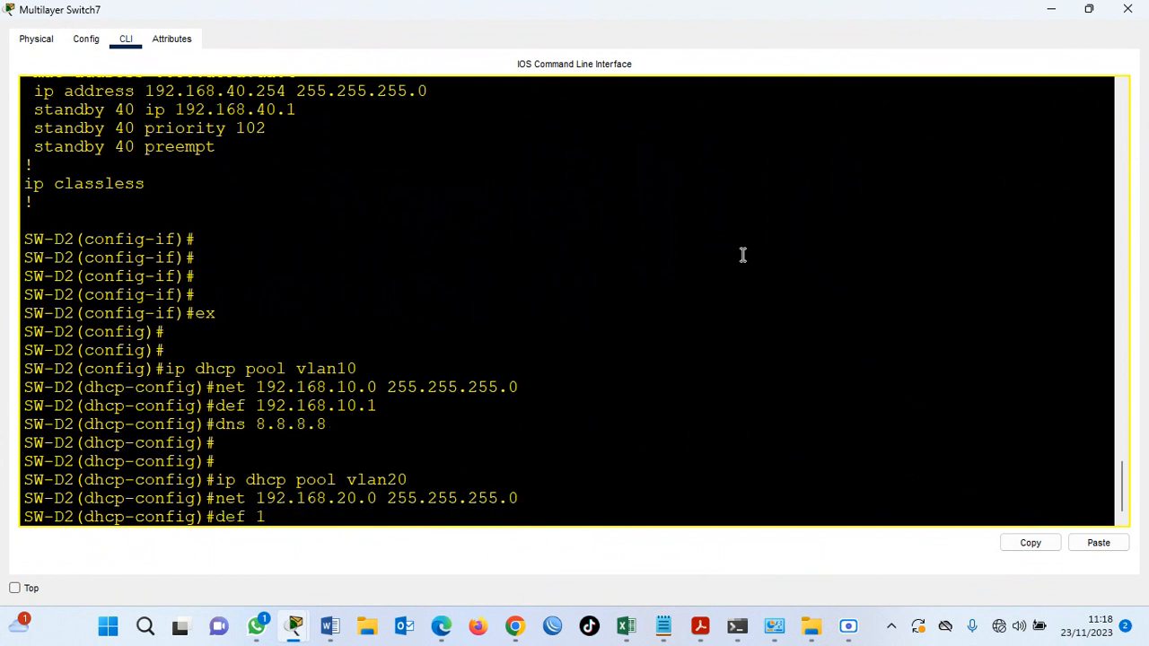
pyautogui.write('92.168.20.1')
pyautogui.press('Return')
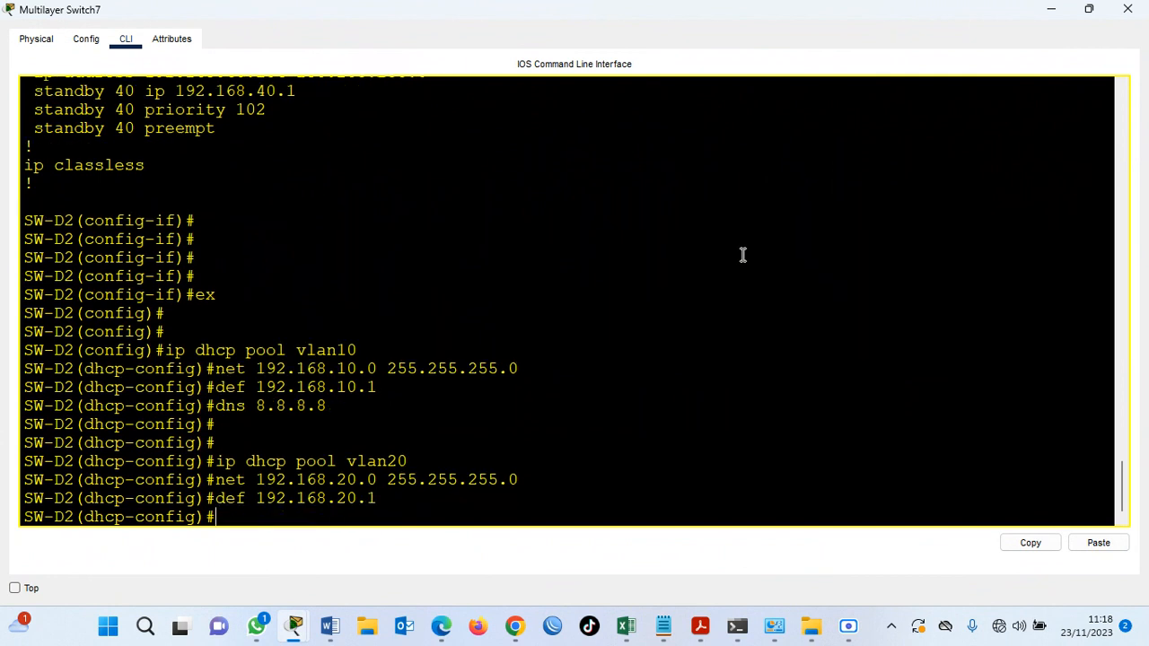
pyautogui.write('dns 8.8.8.8')
pyautogui.press('Return')
pyautogui.press('Return')
pyautogui.press('Return')
pyautogui.press('Return')
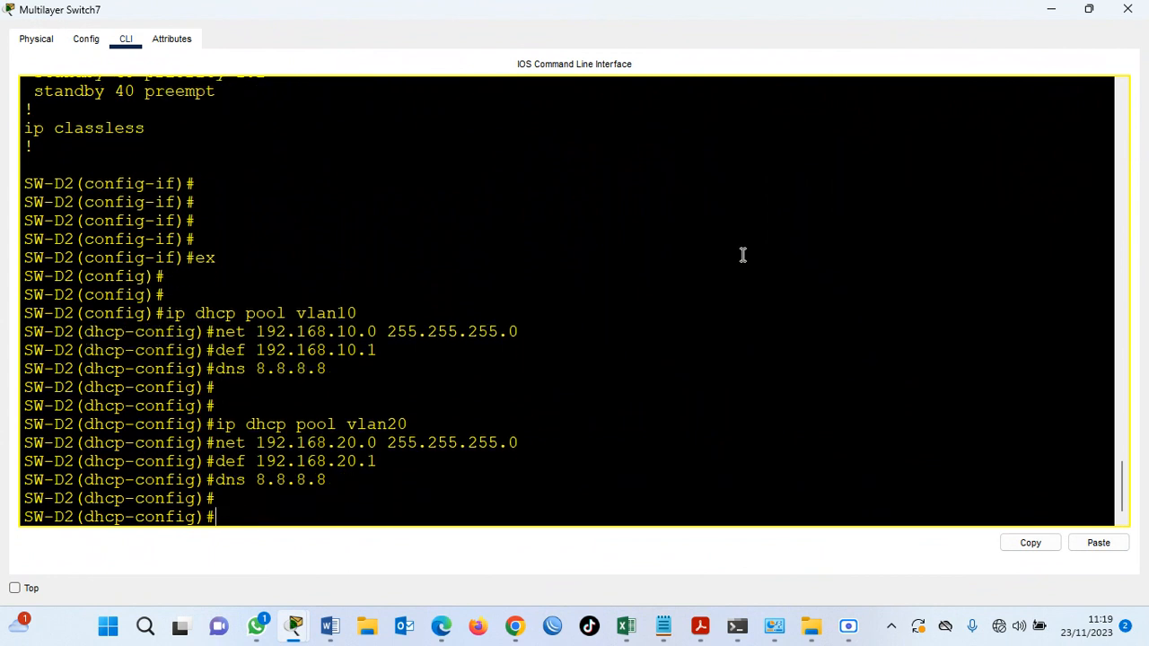
# Create a DHCP pool named vlan30 on SW-D2 for network 192.168.30.0 with mask 255.255.255.0.
pyautogui.write('ip dhcp p')
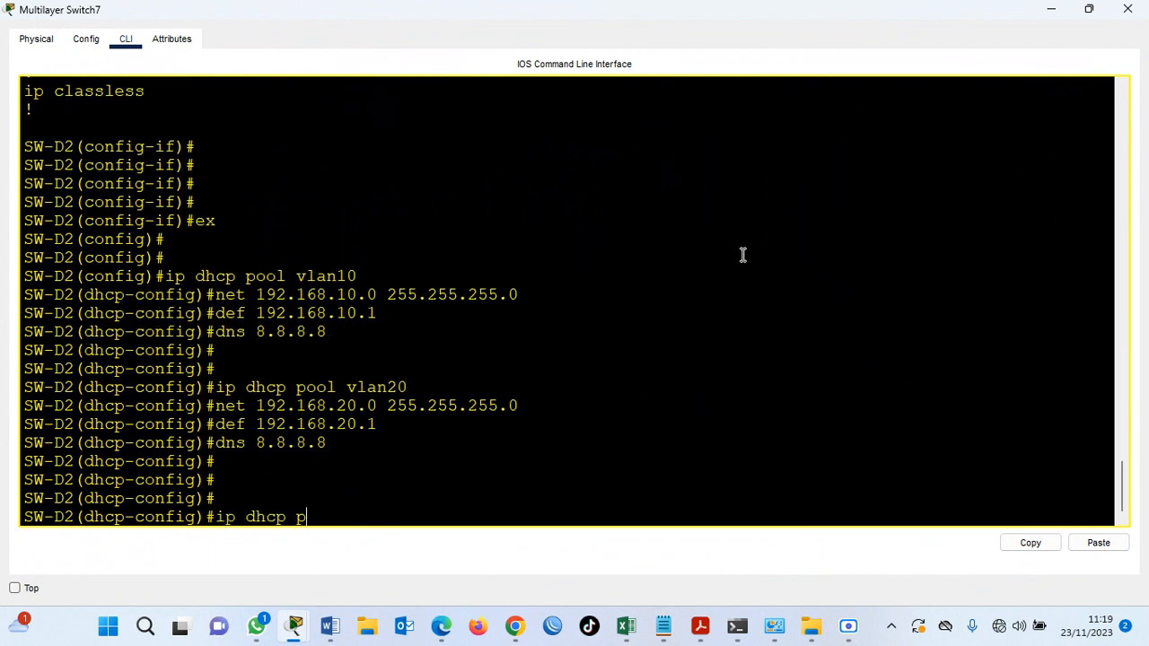
pyautogui.write('ool vlan30')
pyautogui.press('Return')
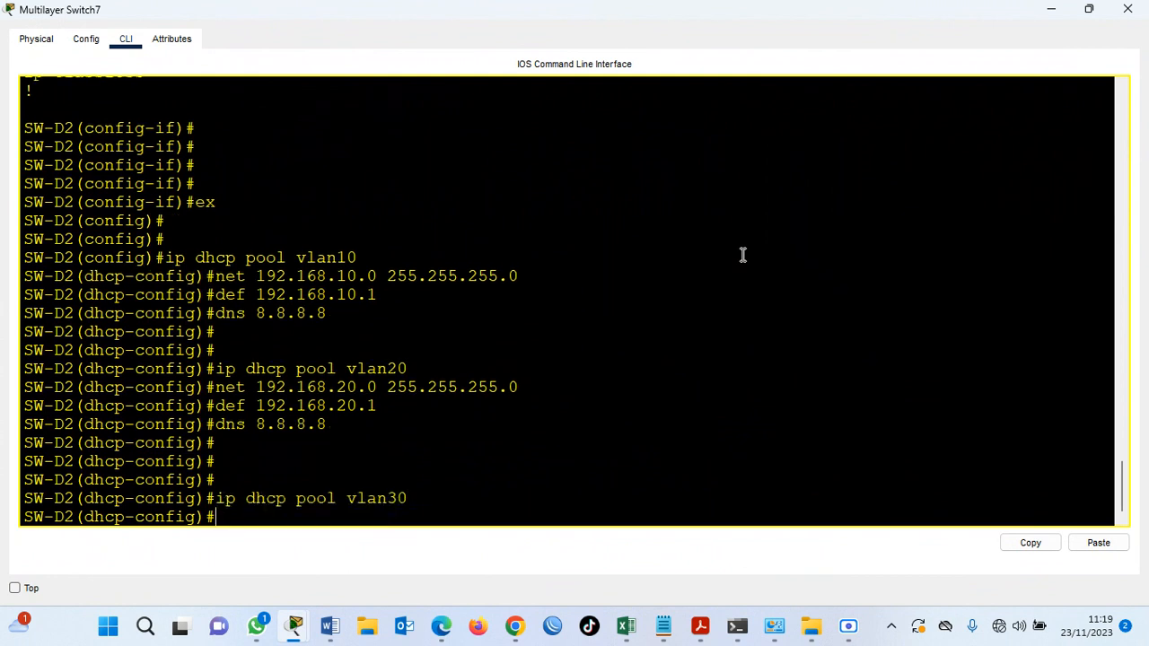
pyautogui.write('net 192.168.30.0 255')
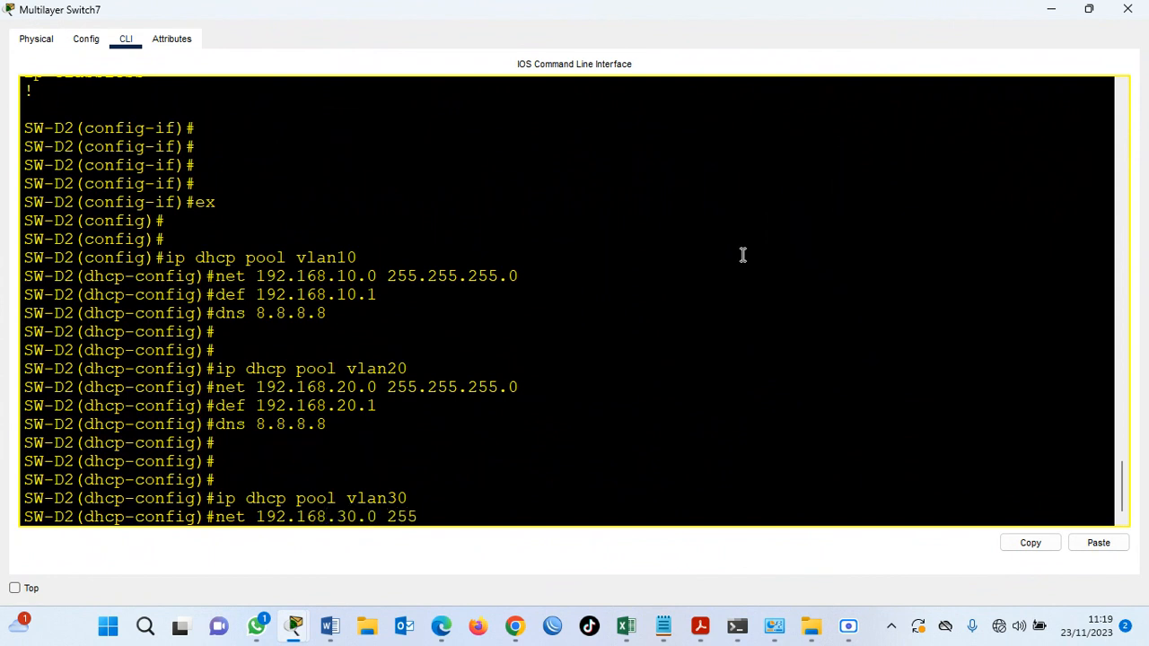
pyautogui.write('.255.255.0')
pyautogui.press('Return')
# Set the vlan30 pool's default router to 192.168.30.1 and its DNS server to 8.8.8.8.
pyautogui.write('def')
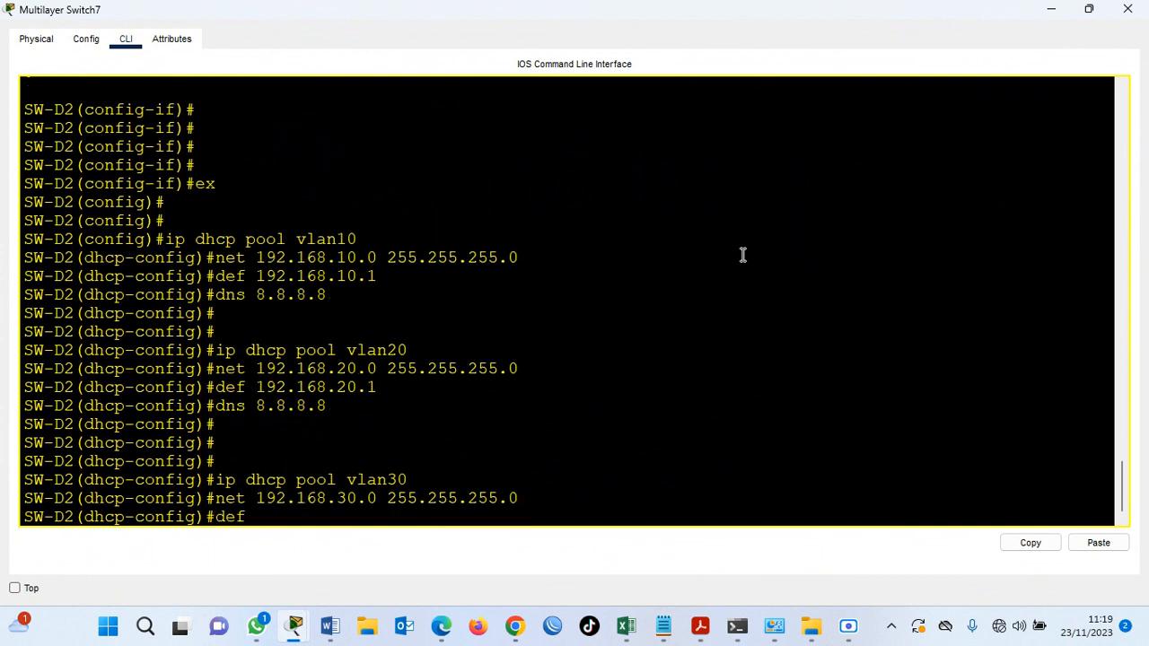
pyautogui.write(' 192.168.30.1')
pyautogui.press('Return')
pyautogui.write('d,s')
pyautogui.press('BackSpace')
pyautogui.press('BackSpace')
pyautogui.write('ns ')
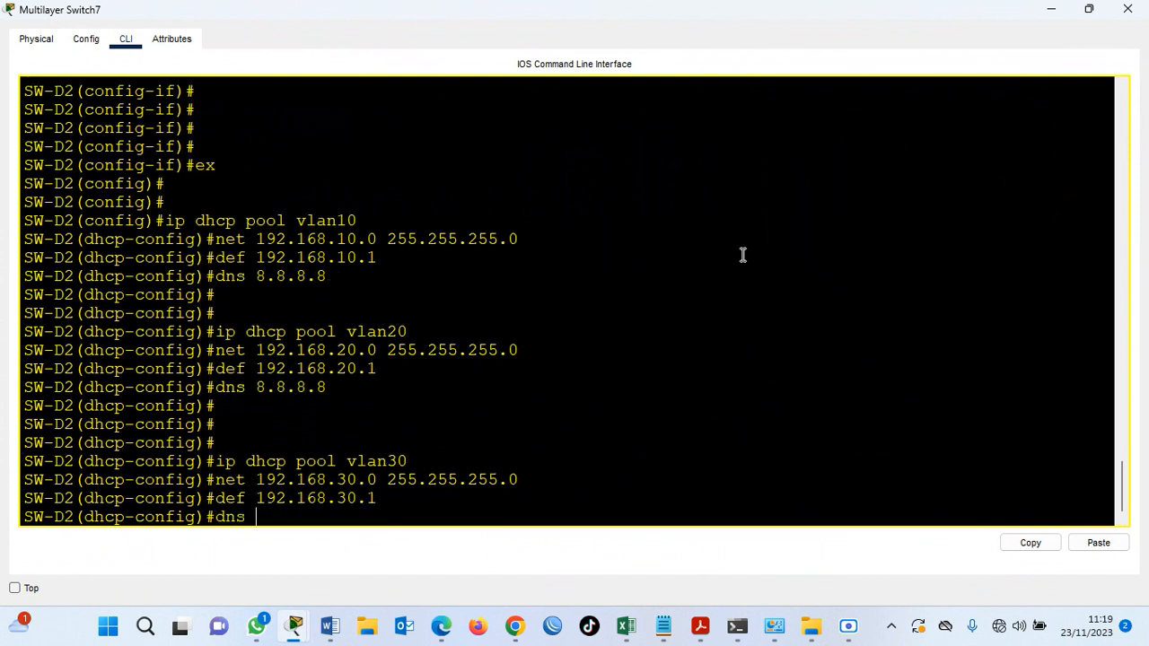
pyautogui.write('8.8.8.')
pyautogui.press('Return')
pyautogui.press('Return')
pyautogui.press('Return')
pyautogui.press('Return')
# Create a DHCP pool named vlan40 on SW-D2.
pyautogui.write('ip')
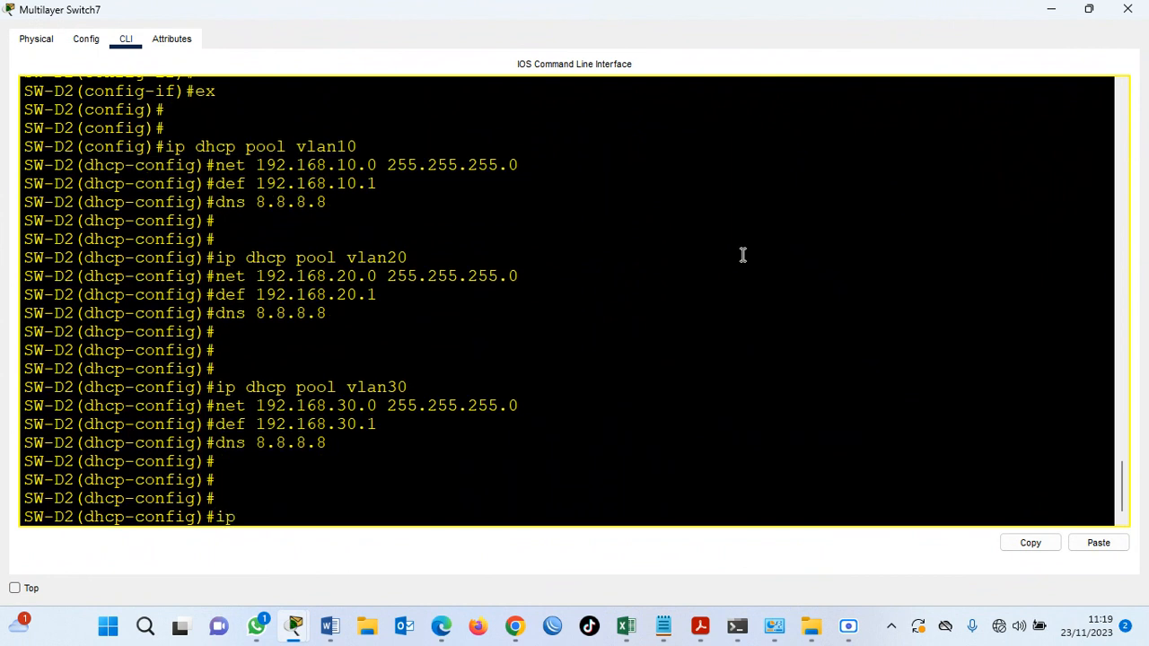
pyautogui.write(' dhcp pool vlan40')
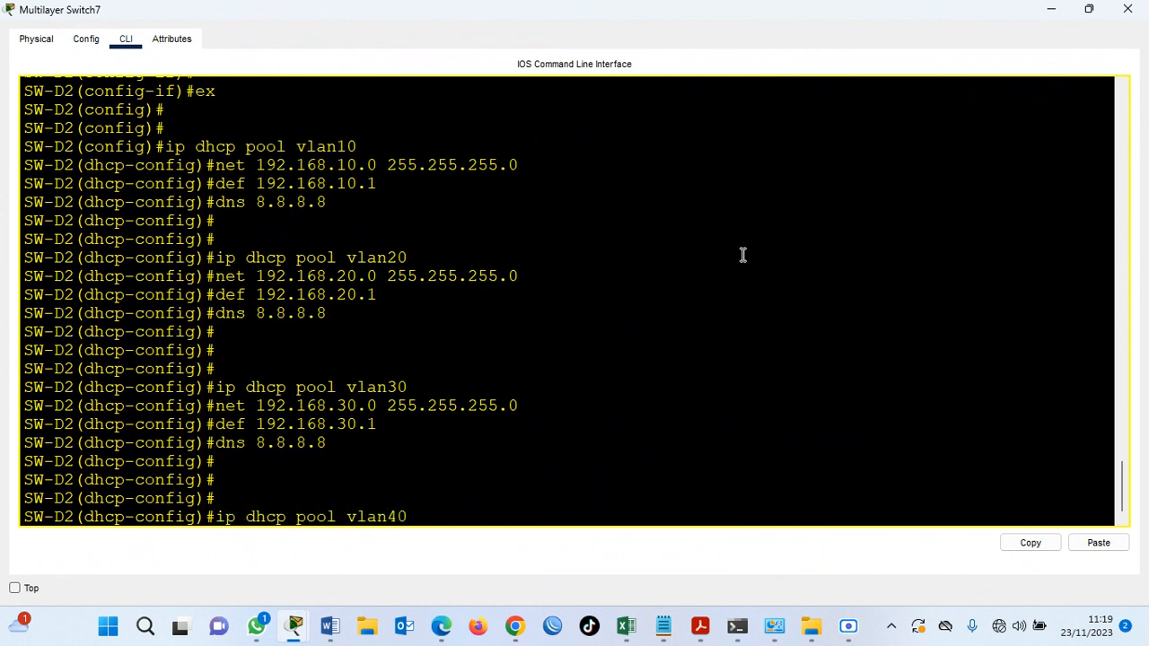
pyautogui.press('Return')
# Try to set the vlan40 pool's default router to 192.168.40.0 with mask 255.255.255.0.
pyautogui.write('def')
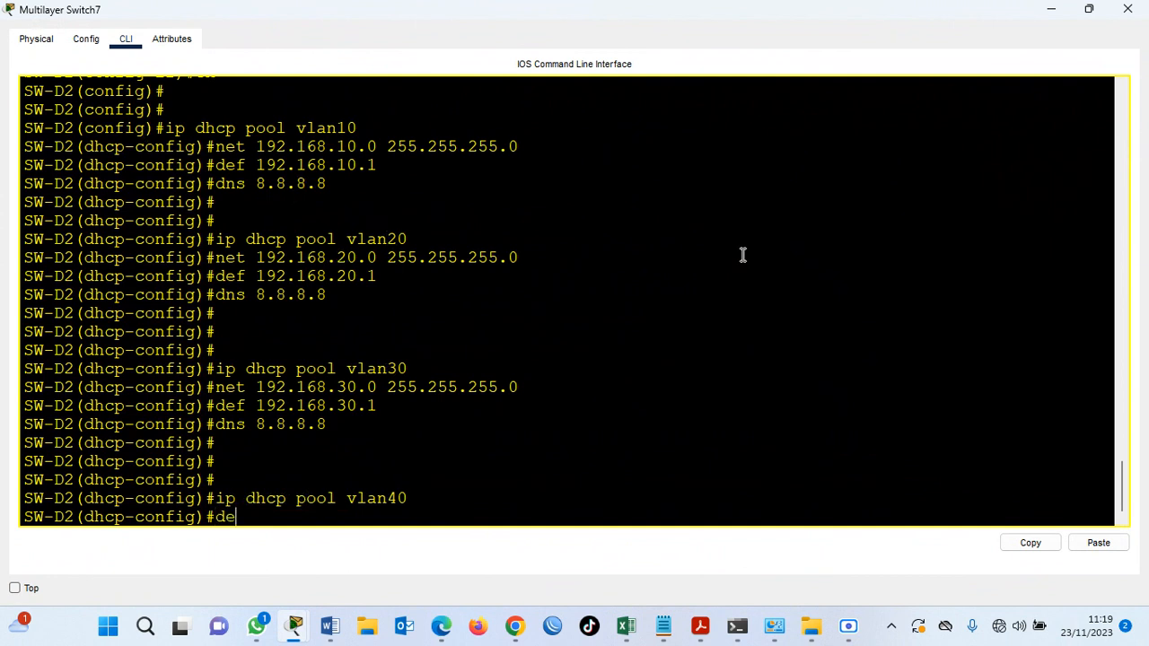
pyautogui.write('8.40.0 255.255.255')
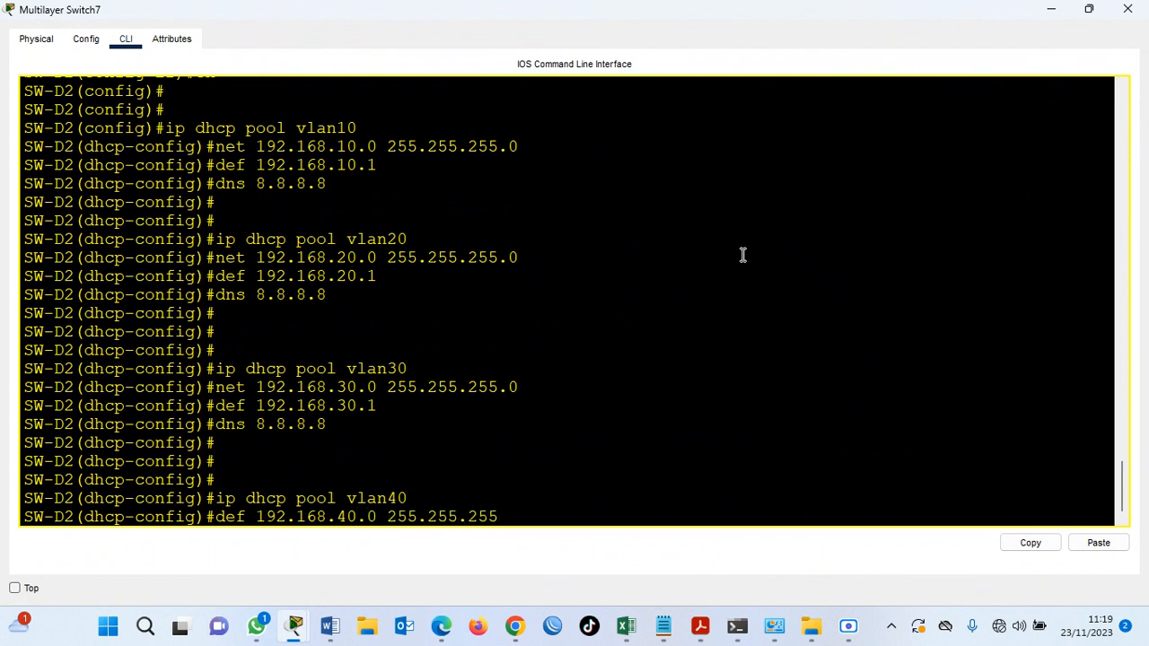
pyautogui.write('.0')
pyautogui.press('Return')
pyautogui.write('def')
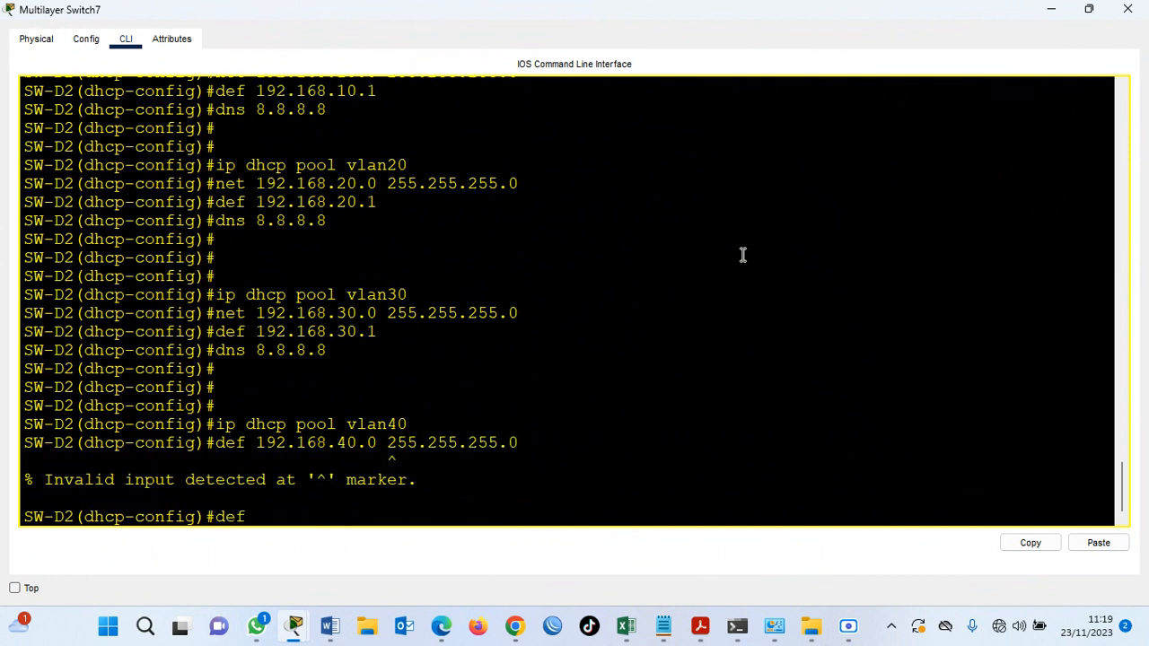
# Assign network 192.168.40.0 with mask 255.255.255.0 to the vlan40 pool.
pyautogui.press('Up')
pyautogui.press('Left')
pyautogui.press('Left')
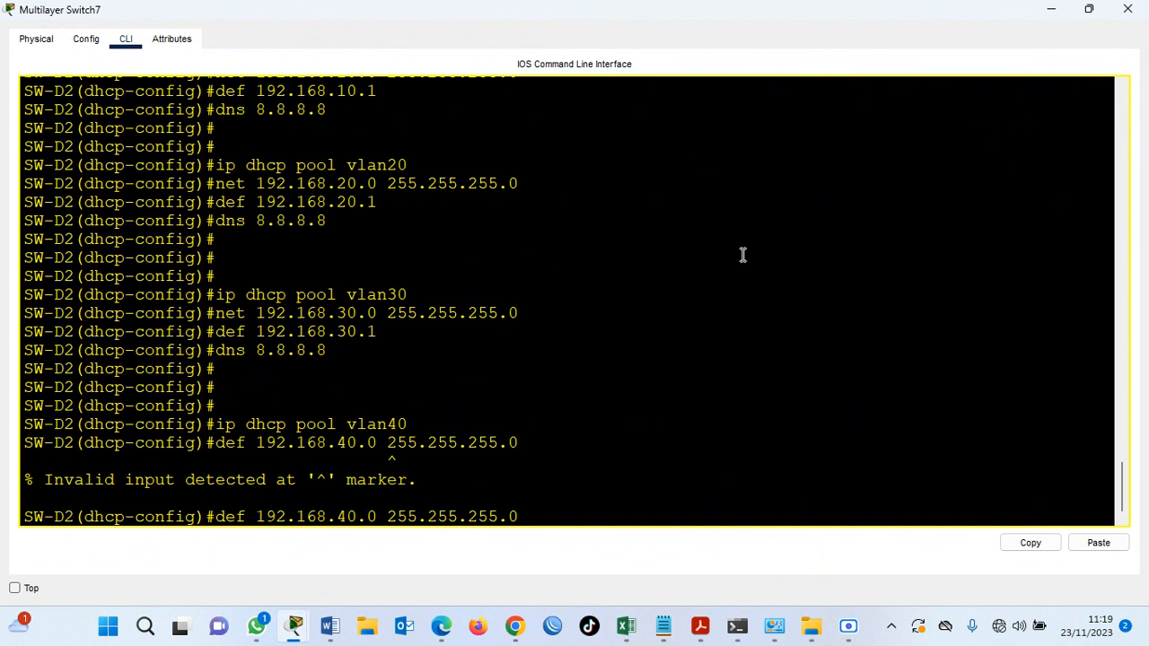
pyautogui.press('BackSpace')
pyautogui.press('BackSpace')
pyautogui.press('BackSpace')
pyautogui.write('net')
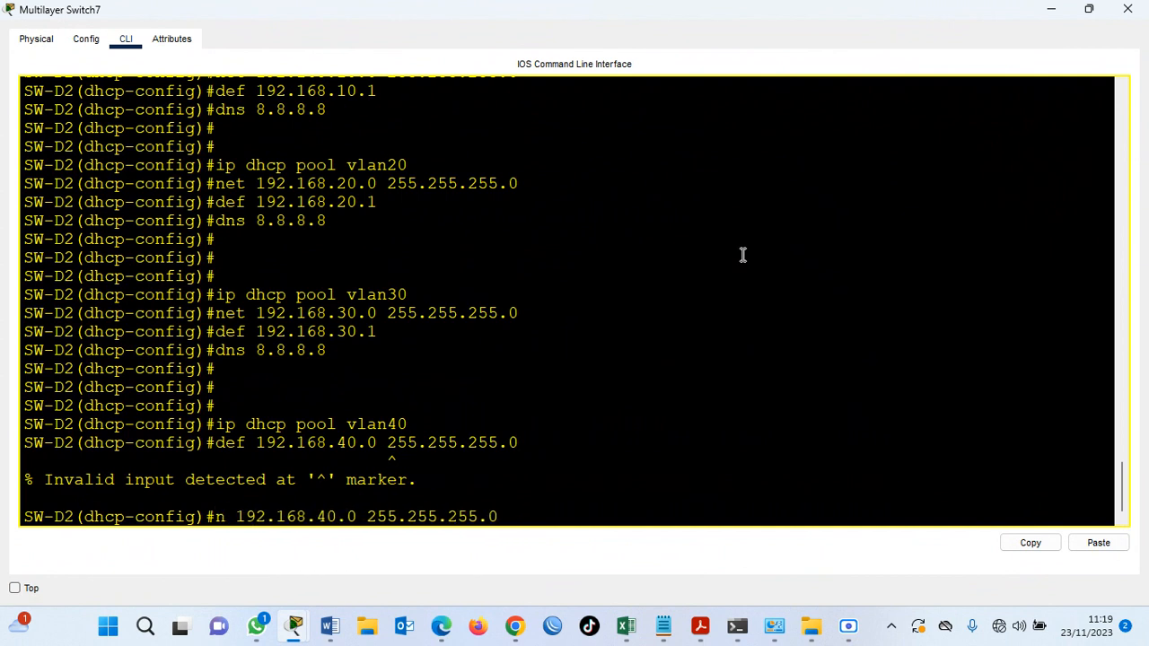
pyautogui.press('Return')
# Set the vlan40 pool's default router to 192.168.40.1 and its DNS server to 8.8.8.8.
pyautogui.write('def ')
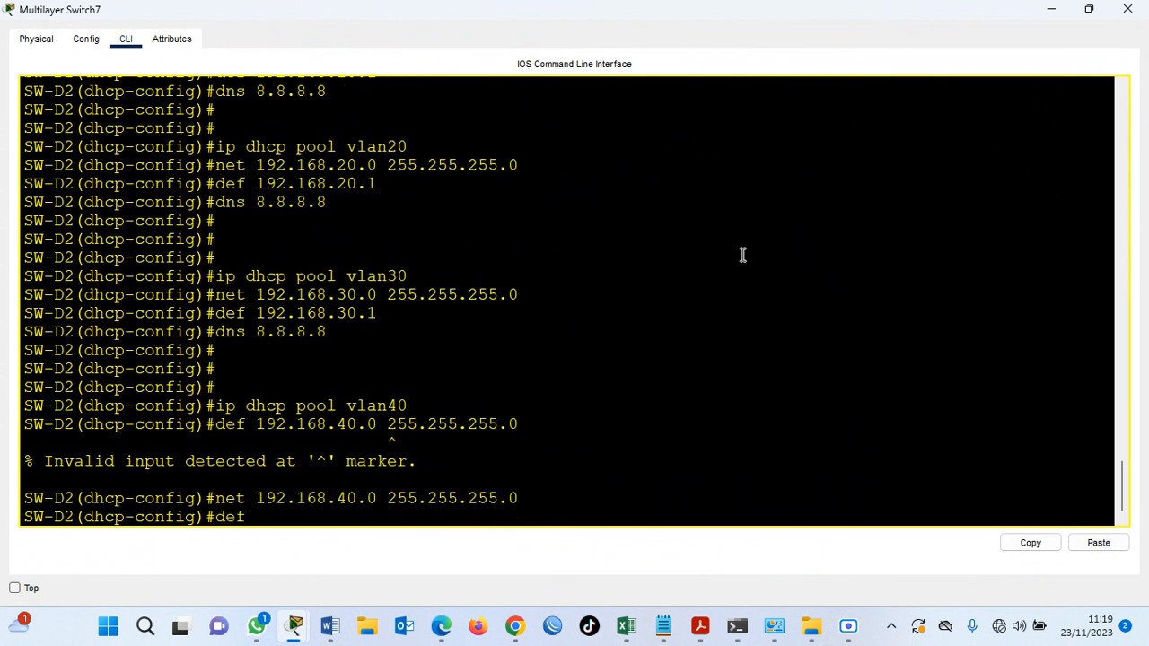
pyautogui.write('192.168.40.1')
pyautogui.press('Return')
pyautogui.write('dns 8.8.8.8')
pyautogui.press('Return')
pyautogui.press('Return')
pyautogui.press('Return')
pyautogui.press('Return')
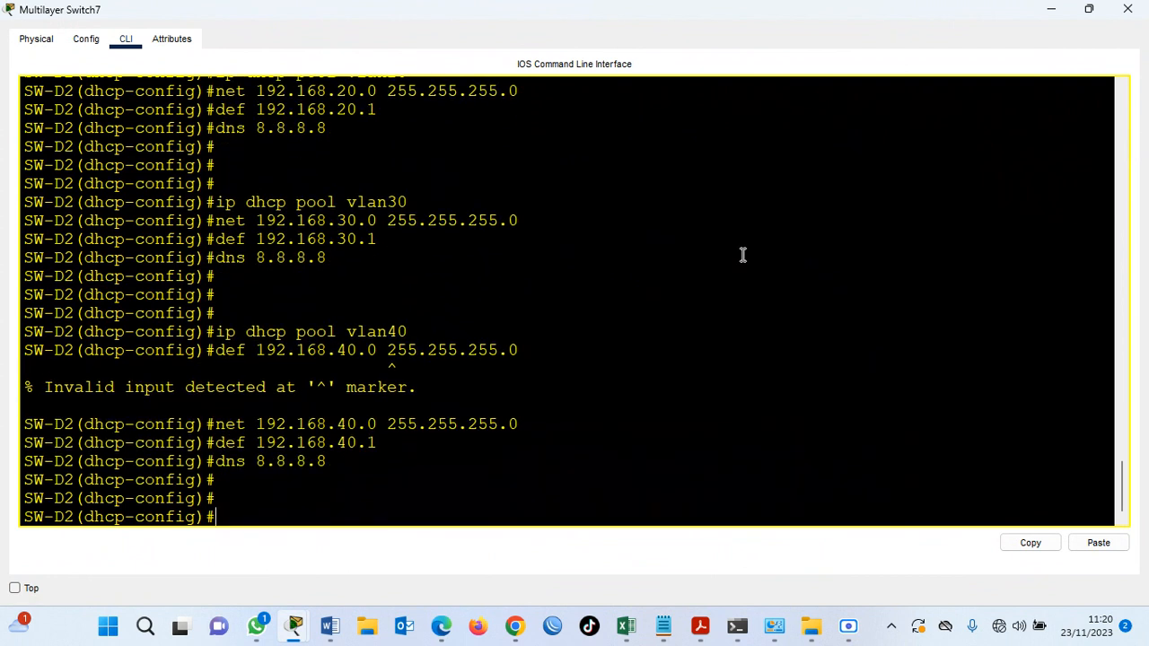
# Leave the DHCP pool configuration and return to SW-D2's global configuration mode.
pyautogui.write('ip')
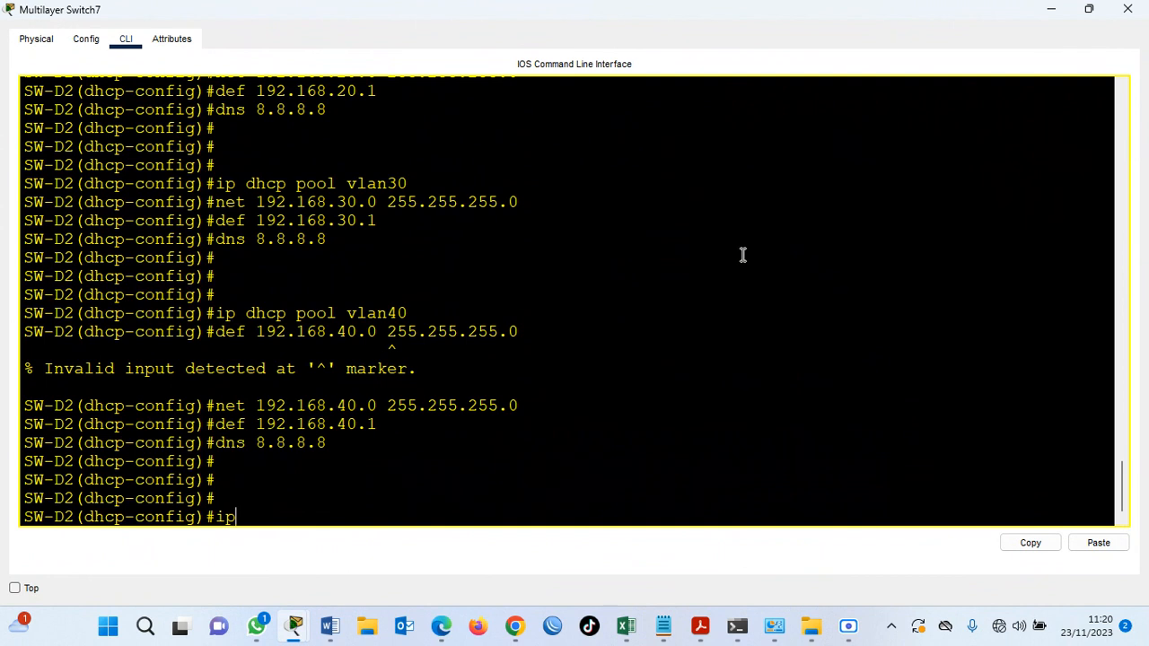
pyautogui.press('BackSpace')
pyautogui.press('BackSpace')
pyautogui.write('ex')
pyautogui.press('Return')
# Exclude the address 192.168.10.1 from DHCP assignment on SW-D2.
pyautogui.write('op')
pyautogui.press('BackSpace')
pyautogui.press('BackSpace')
pyautogui.write('ip dhcp exc')
pyautogui.press('Tab')
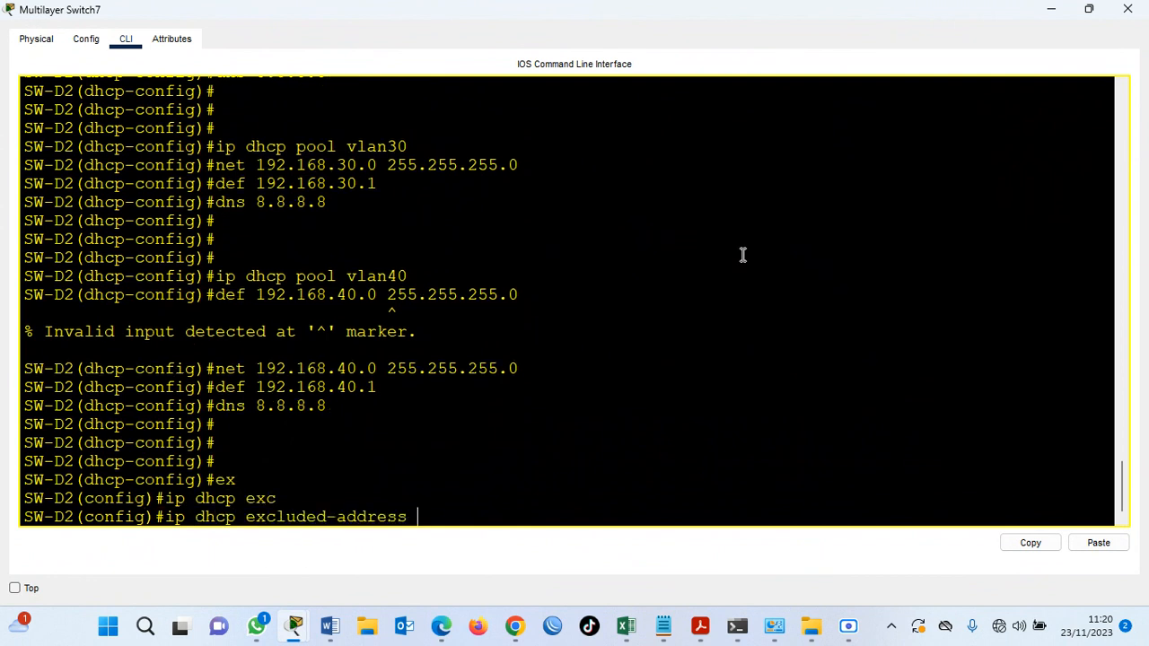
pyautogui.write('10')
pyautogui.press('BackSpace')
pyautogui.write('92.168.10.1')
pyautogui.press('Return')
# Exclude the addresses 192.168.10.253 and 192.168.10.254 from DHCP assignment on SW-D2.
pyautogui.press('Up')
pyautogui.write('53')
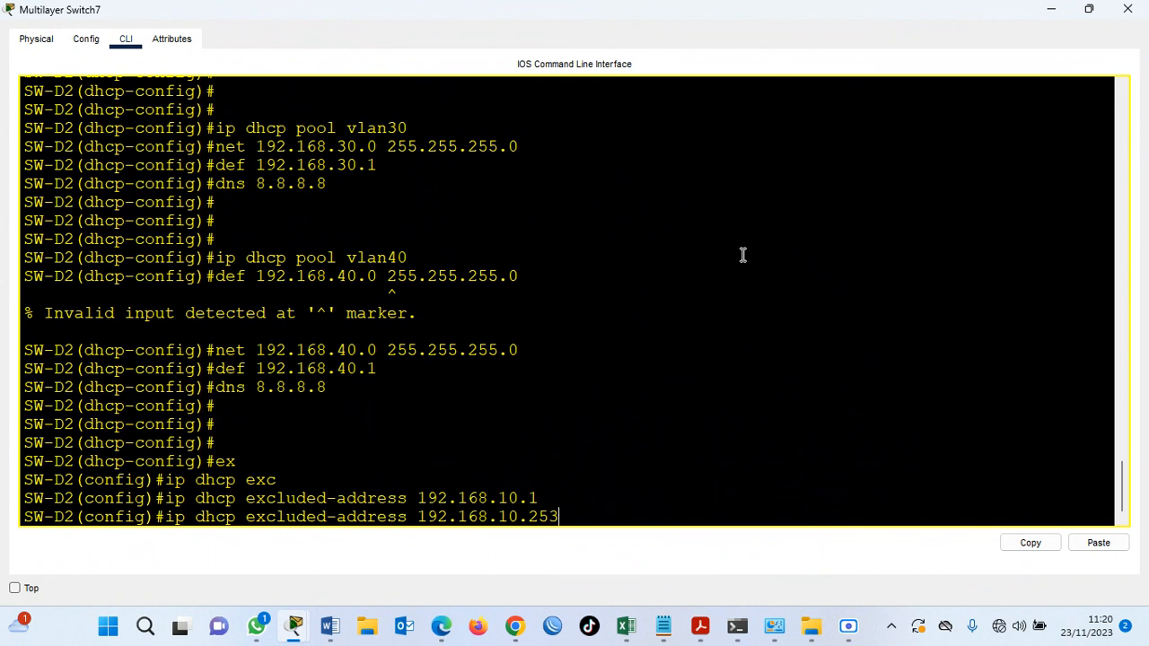
pyautogui.press('Return')
pyautogui.press('Up')
pyautogui.press('BackSpace')
pyautogui.write('4')
pyautogui.press('Return')
pyautogui.press('Return')
# Exclude the address 192.168.20.1 from DHCP assignment on SW-D2.
pyautogui.write('ip')
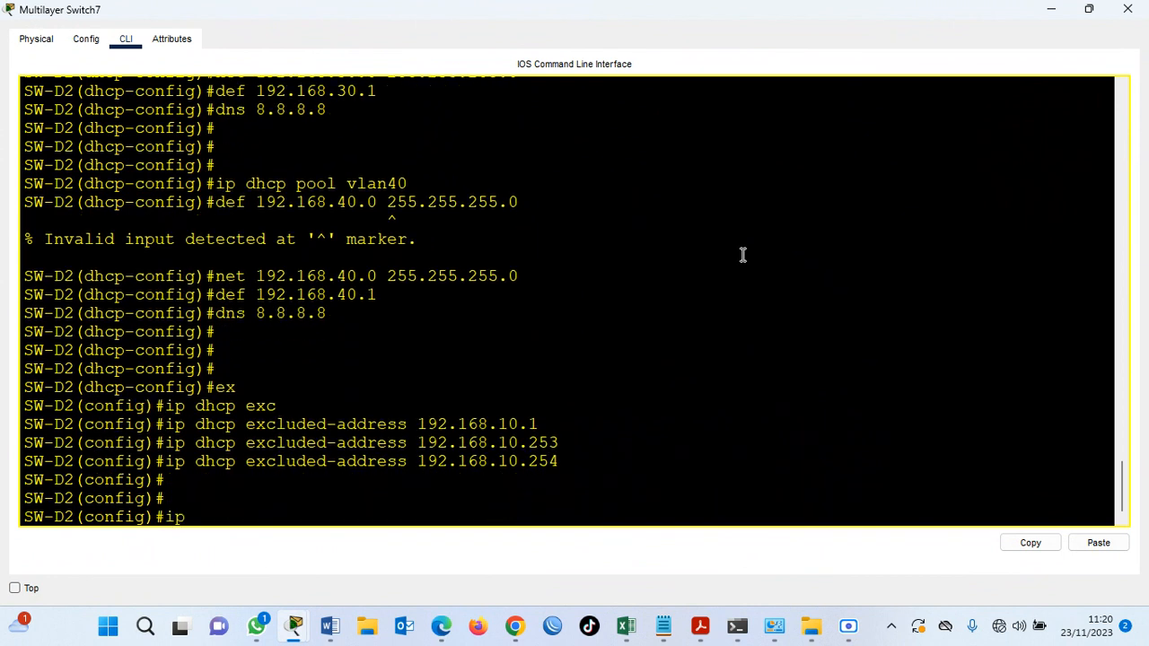
pyautogui.press('BackSpace')
pyautogui.press('Up')
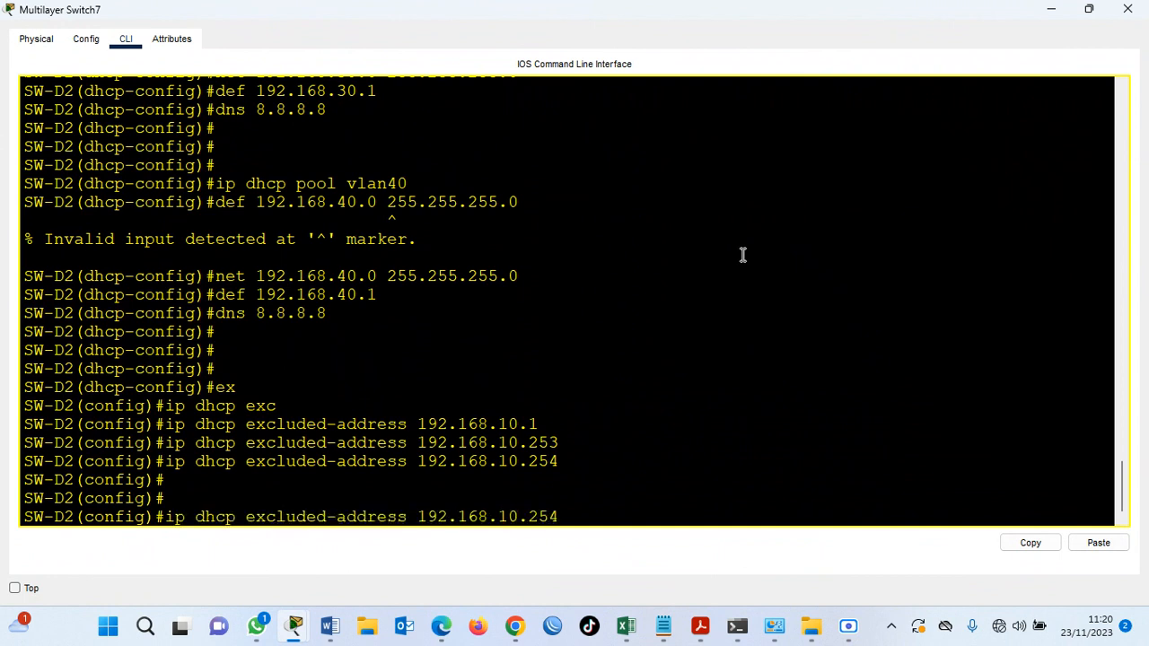
pyautogui.press('BackSpace')
pyautogui.press('BackSpace')
pyautogui.press('BackSpace')
pyautogui.press('BackSpace')
pyautogui.press('BackSpace')
pyautogui.write('20.1')
pyautogui.press('Return')
# Exclude the addresses 192.168.20.253 and 192.168.20.254 from DHCP assignment on SW-D2.
pyautogui.press('Up')
pyautogui.press('BackSpace')
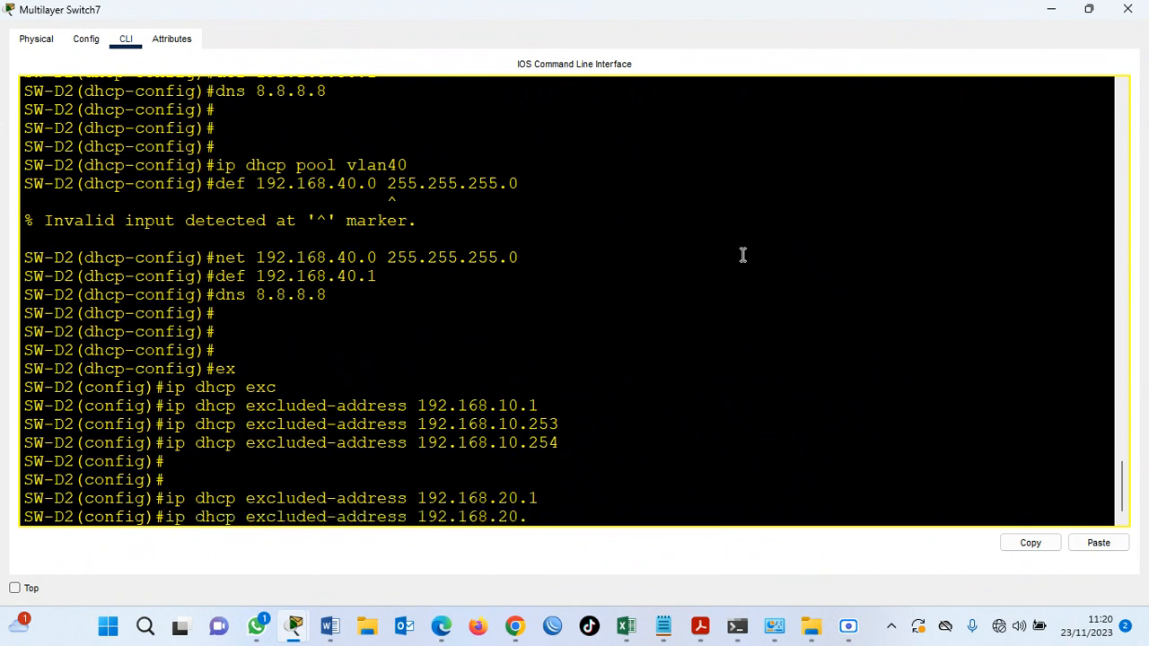
pyautogui.write('253')
pyautogui.press('Return')
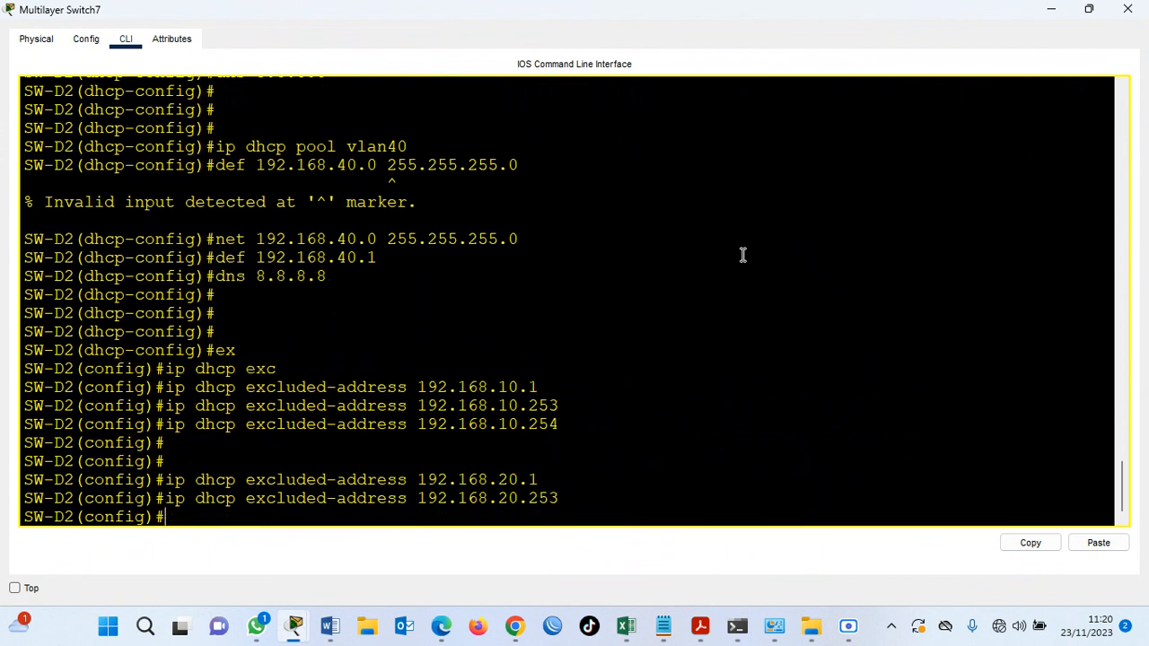
pyautogui.press('Up')
pyautogui.press('BackSpace')
pyautogui.write('4')
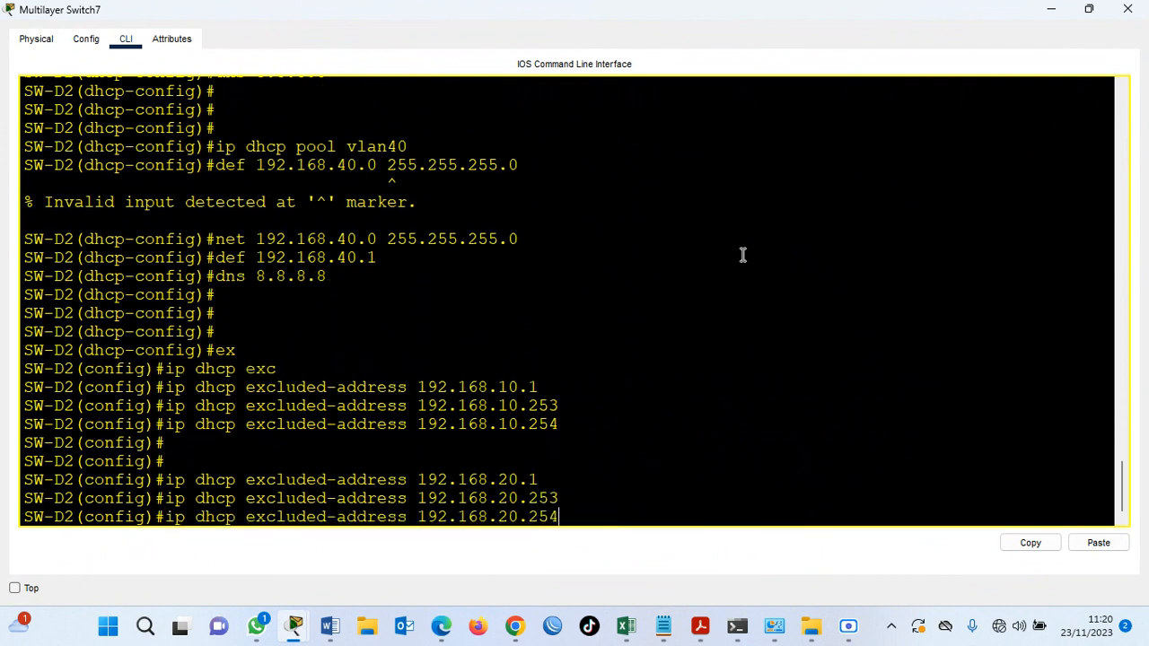
pyautogui.press('Return')
pyautogui.press('Return')
pyautogui.press('Return')
# Exclude the address 192.168.30.1 from DHCP assignment on SW-D2.
pyautogui.press('Up')
pyautogui.press('BackSpace')
pyautogui.press('BackSpace')
pyautogui.press('BackSpace')
pyautogui.press('BackSpace')
# Exclude the addresses 192.168.30.253 and 192.168.30.254 from DHCP assignment on SW-D2.
pyautogui.press('BackSpace')
pyautogui.write('30')
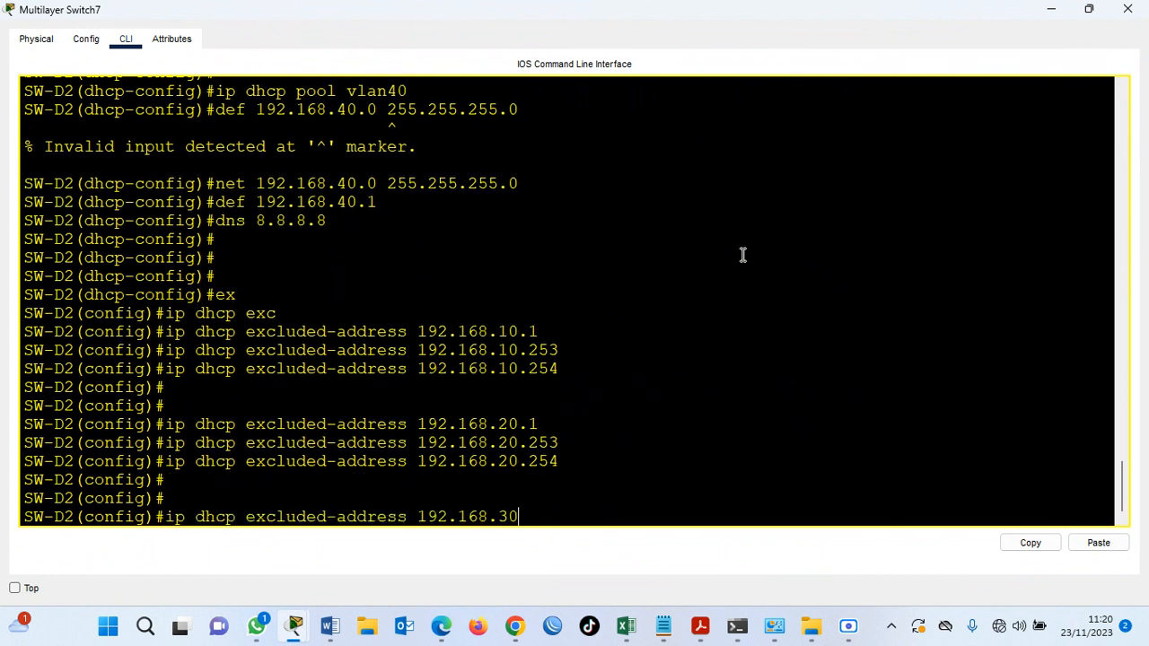
pyautogui.write('.1')
pyautogui.press('Return')
pyautogui.press('Up')
pyautogui.press('BackSpace')
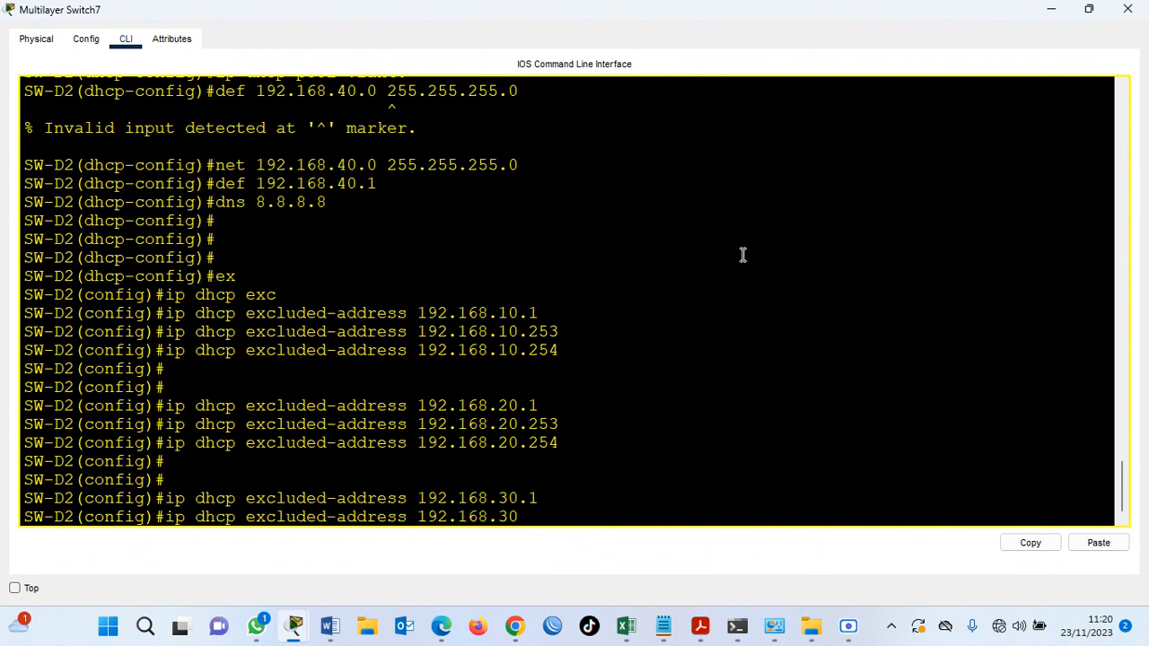
pyautogui.write('253')
pyautogui.press('Return')
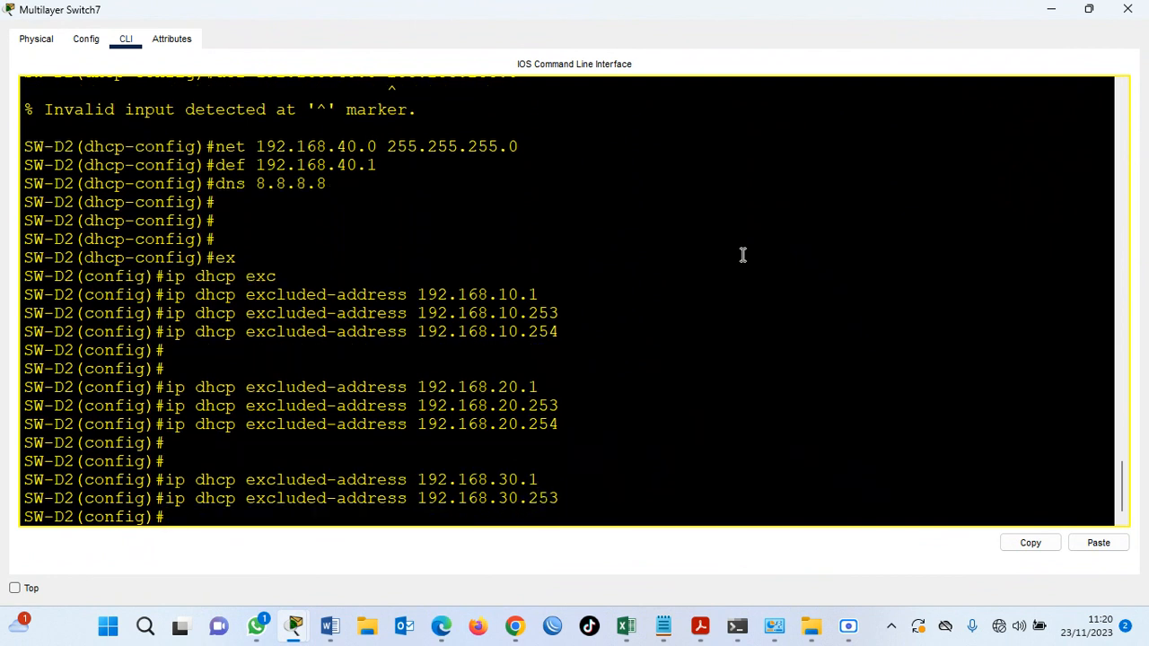
pyautogui.press('Up')
pyautogui.press('BackSpace')
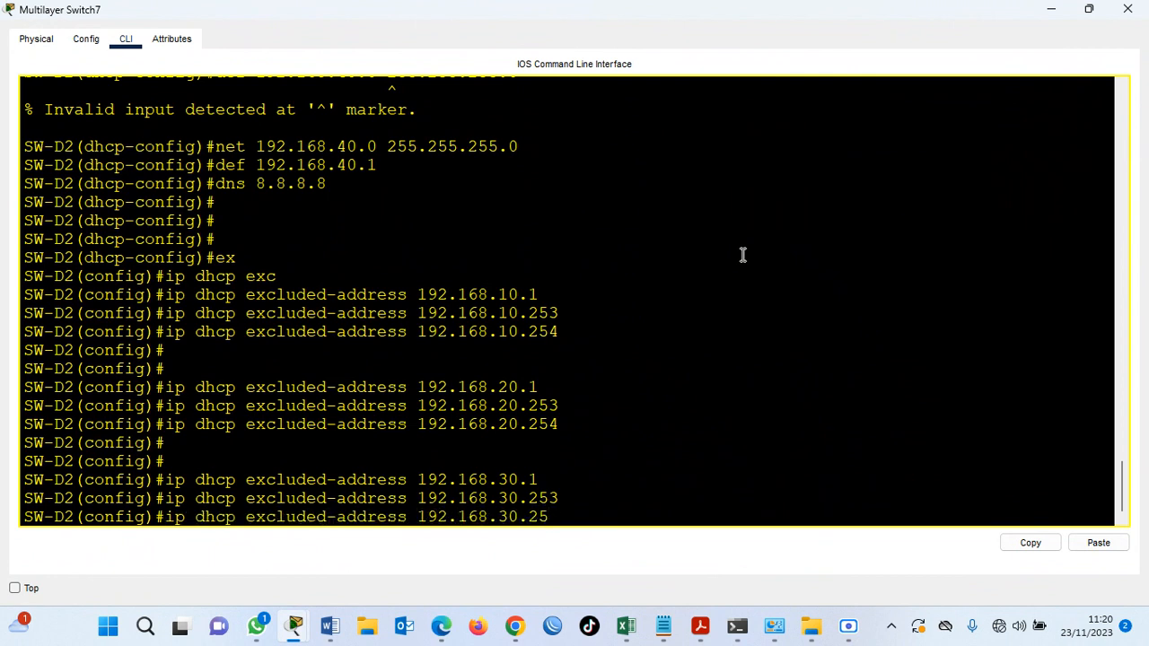
pyautogui.write('4')
pyautogui.press('Return')
pyautogui.press('Return')
pyautogui.press('Return')
pyautogui.press('Return')
# Exclude the address 192.168.40.1 from DHCP assignment on SW-D2.
pyautogui.press('Up')
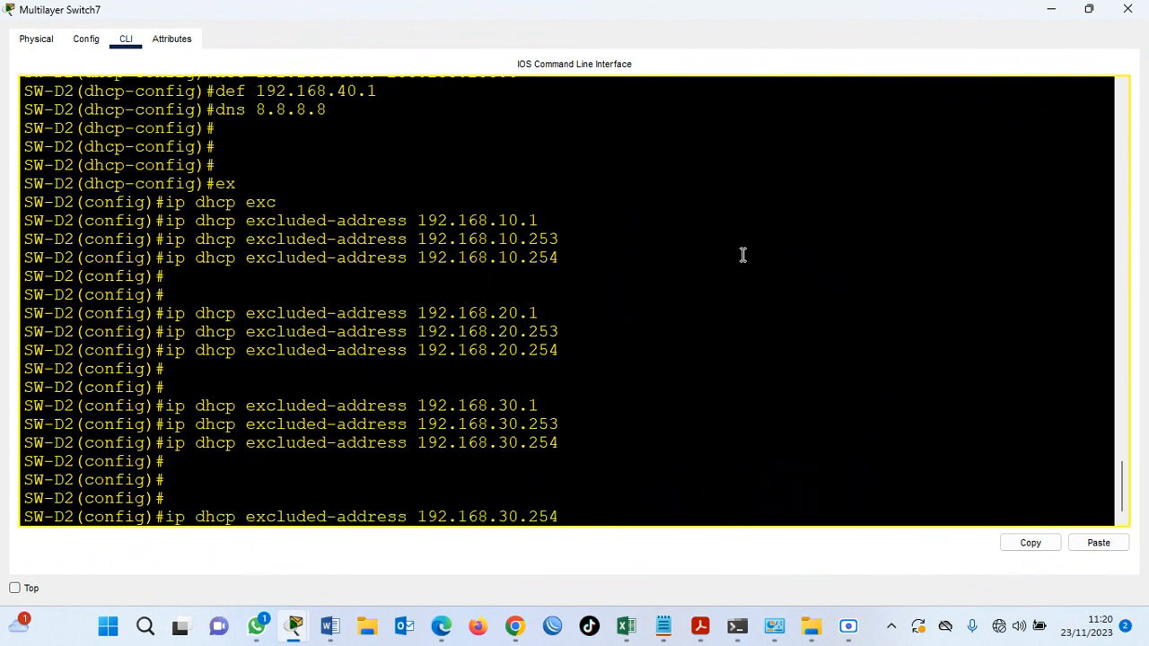
pyautogui.press('BackSpace')
pyautogui.press('BackSpace')
pyautogui.press('BackSpace')
pyautogui.press('BackSpace')
pyautogui.press('BackSpace')
pyautogui.press('BackSpace')
pyautogui.write('40.1')
pyautogui.press('Return')
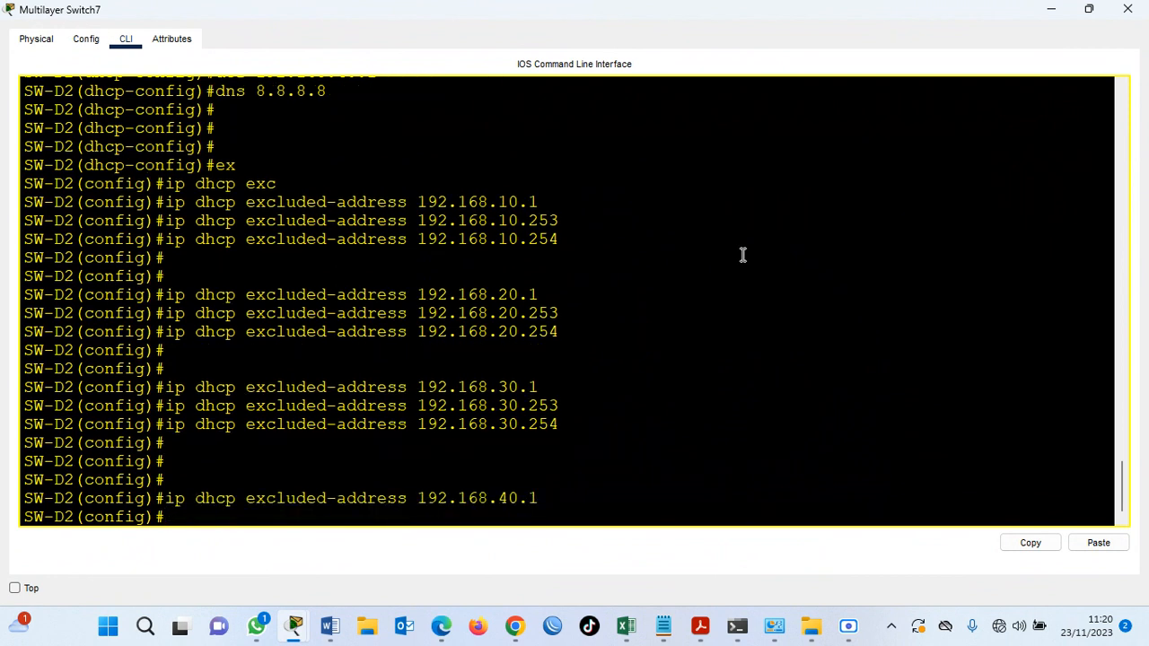
# Exclude the addresses 192.168.40.253 and 192.168.40.254 from DHCP assignment on SW-D2.
pyautogui.press('Up')
pyautogui.press('BackSpace')
pyautogui.write('253')
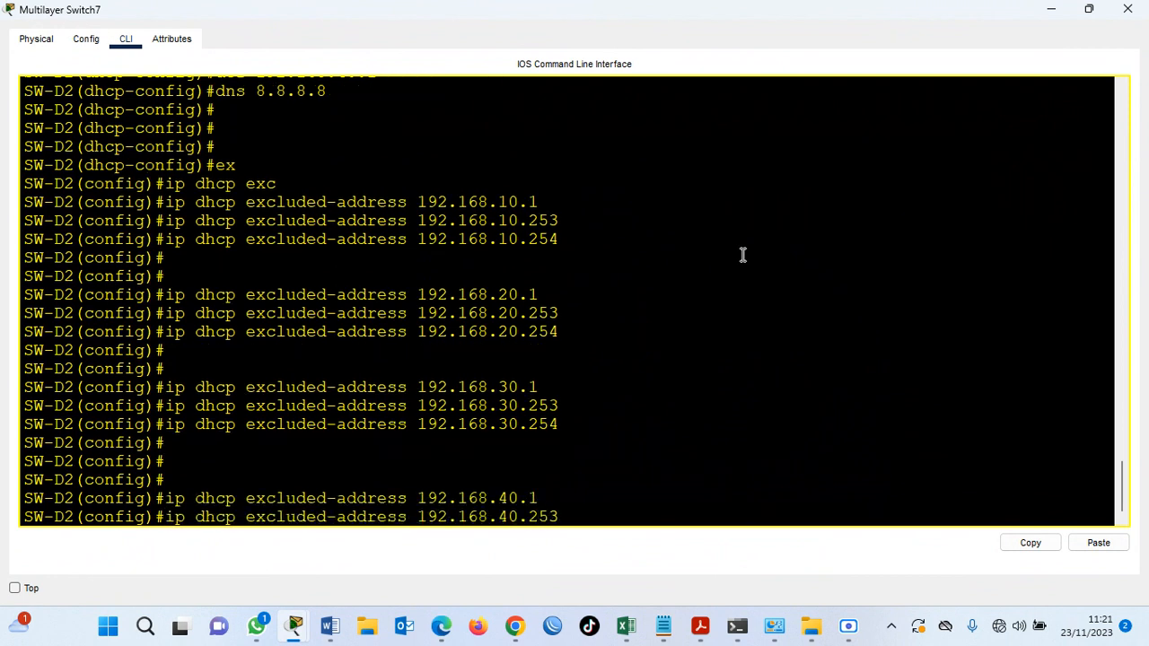
pyautogui.press('Return')
pyautogui.press('Up')
pyautogui.write('4')
pyautogui.press('Return')
# Save SW-D2's running configuration from configuration mode with do wr.
pyautogui.press('Return')
pyautogui.press('Return')
pyautogui.press('Return')
pyautogui.write('do wr')
pyautogui.press('Return')
pyautogui.press('Return')
# Display SW-D2's running configuration and review its DHCP excluded addresses and the four VLAN pools.
pyautogui.write('do sh run')
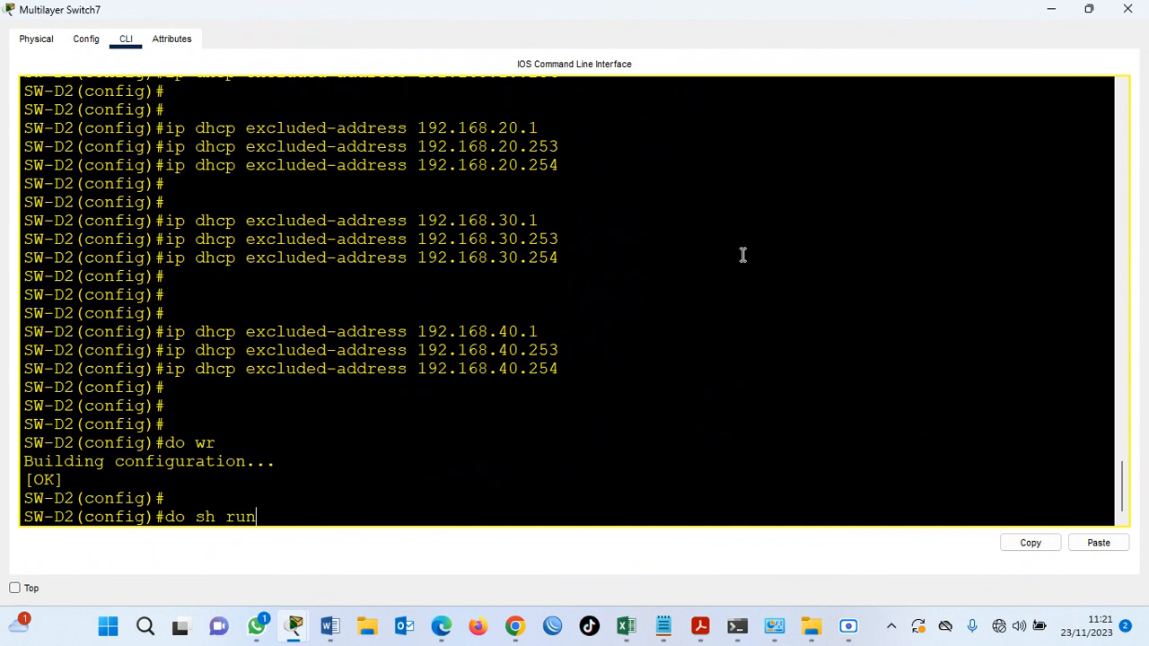
pyautogui.press('Return')
pyautogui.press('Return')
pyautogui.press('Return')
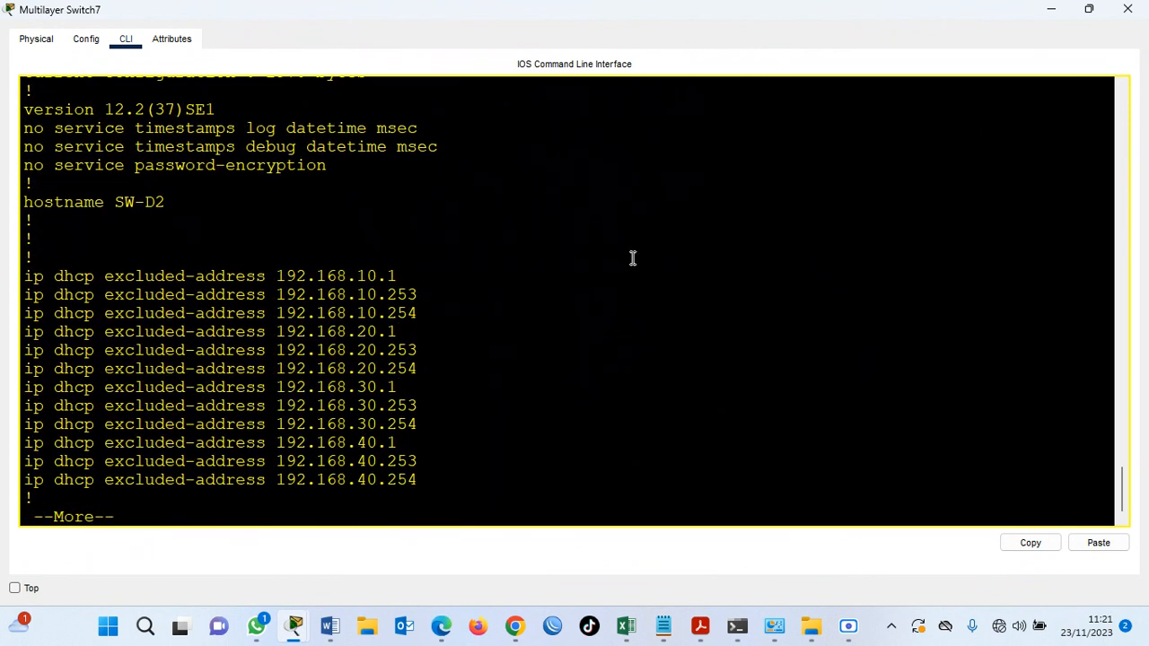
pyautogui.moveTo(25, 276); pyautogui.dragTo(395, 494)
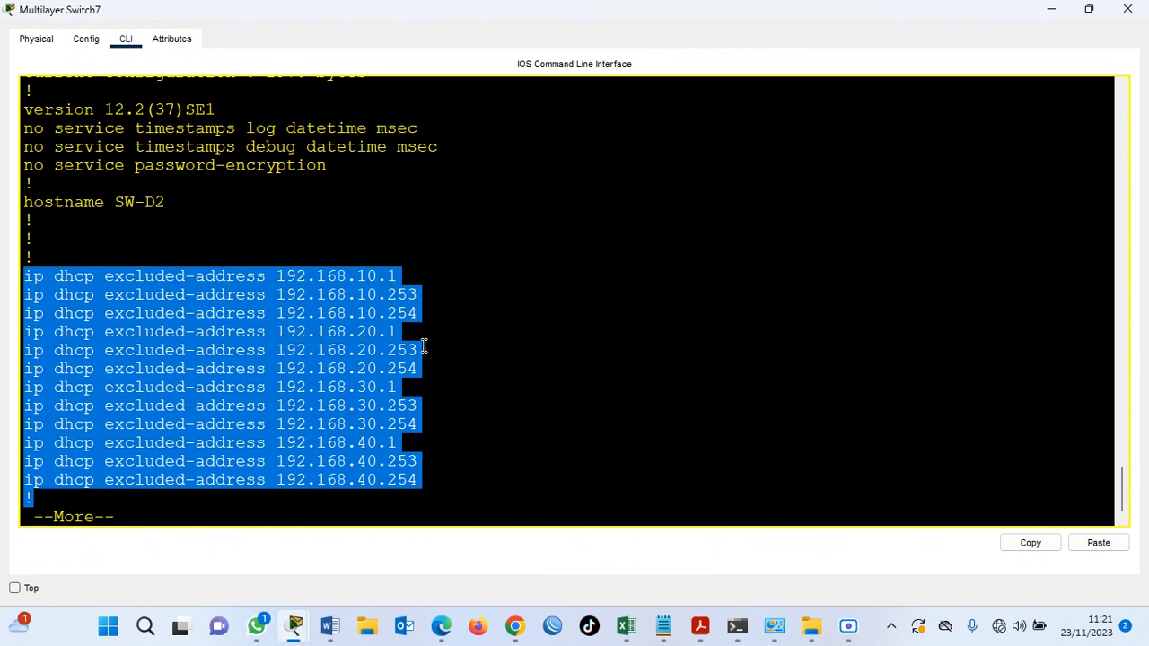
pyautogui.click(441, 416)
pyautogui.press('Return')
pyautogui.press('Return')
pyautogui.press('Return')
pyautogui.press('Return')
pyautogui.press('Return')
pyautogui.press('Return')
pyautogui.press('Return')
pyautogui.press('Return')
pyautogui.press('Return')
pyautogui.press('Return')
pyautogui.press('Return')
pyautogui.press('Return')
pyautogui.press('Return')
pyautogui.press('Return')
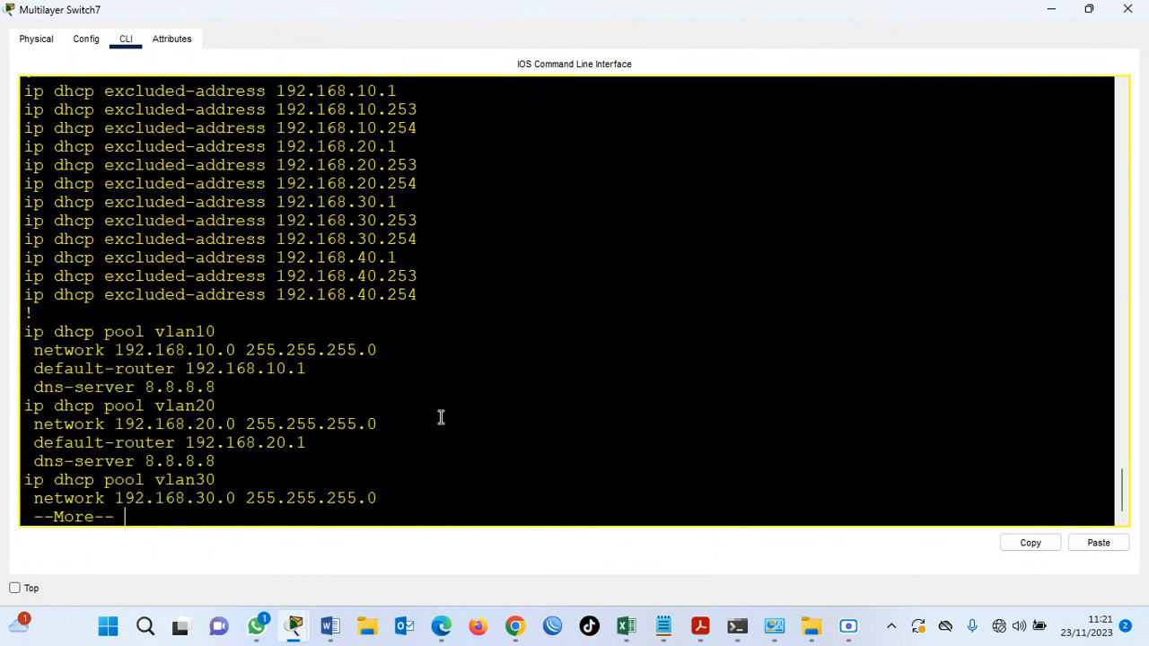
pyautogui.press('Return')
pyautogui.press('Return')
pyautogui.press('Return')
pyautogui.press('Return')
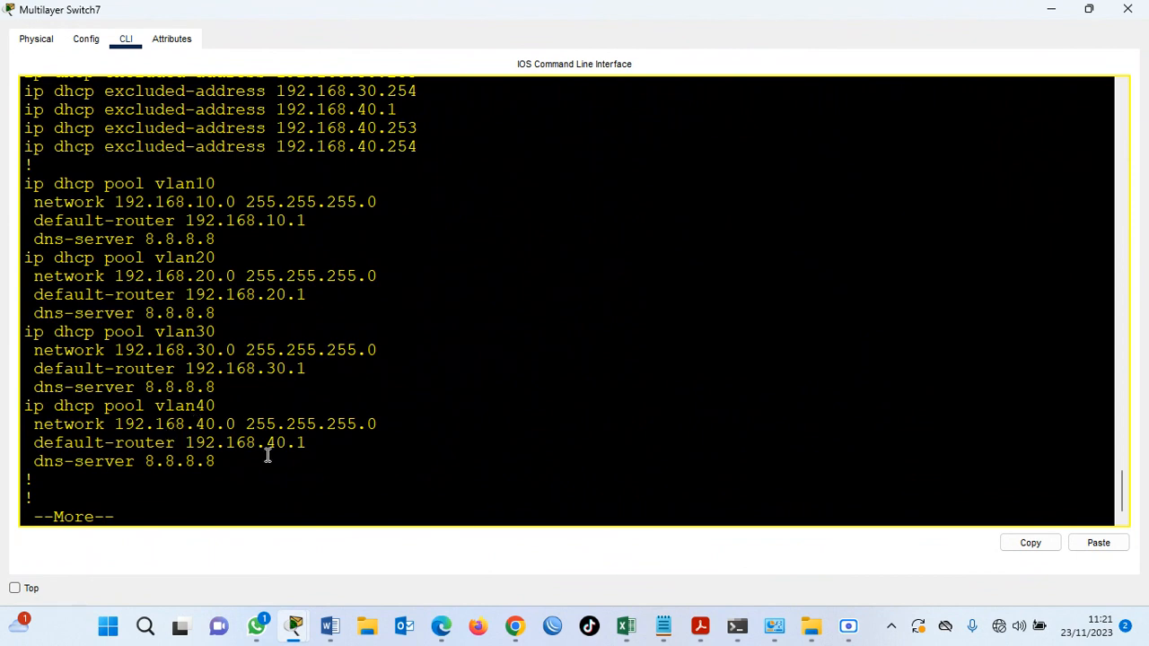
pyautogui.press('space')
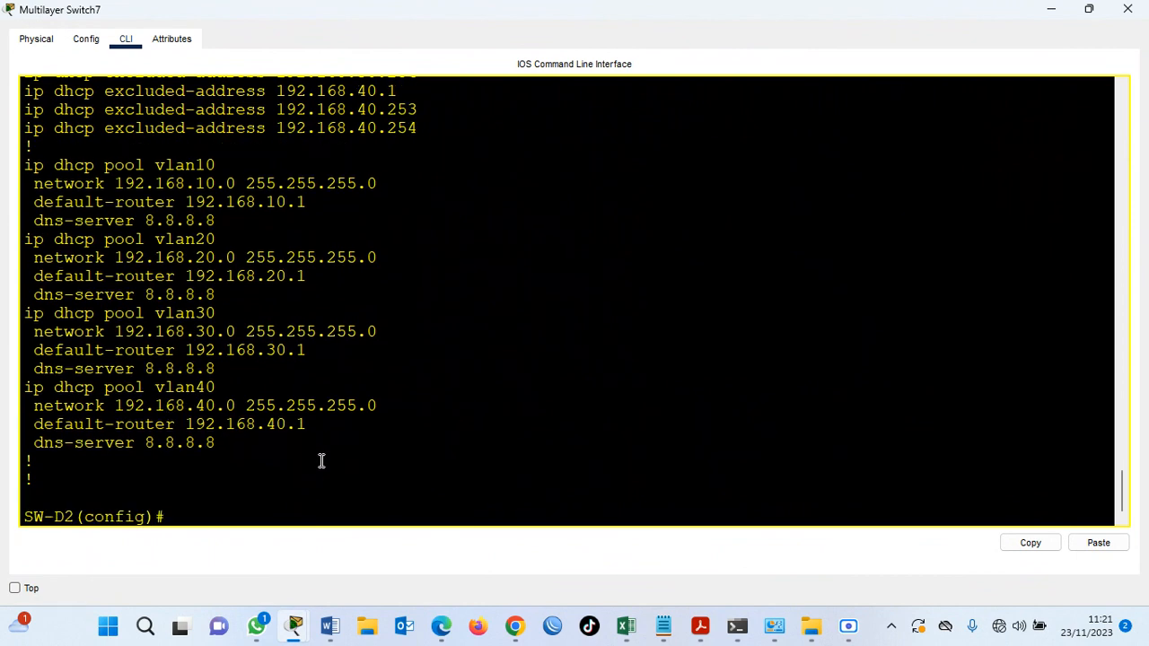
# Switch PC19's FastEthernet0 IPv4 configuration to DHCP, waiting for its address before closing the PC.
pyautogui.click(1084, 8)
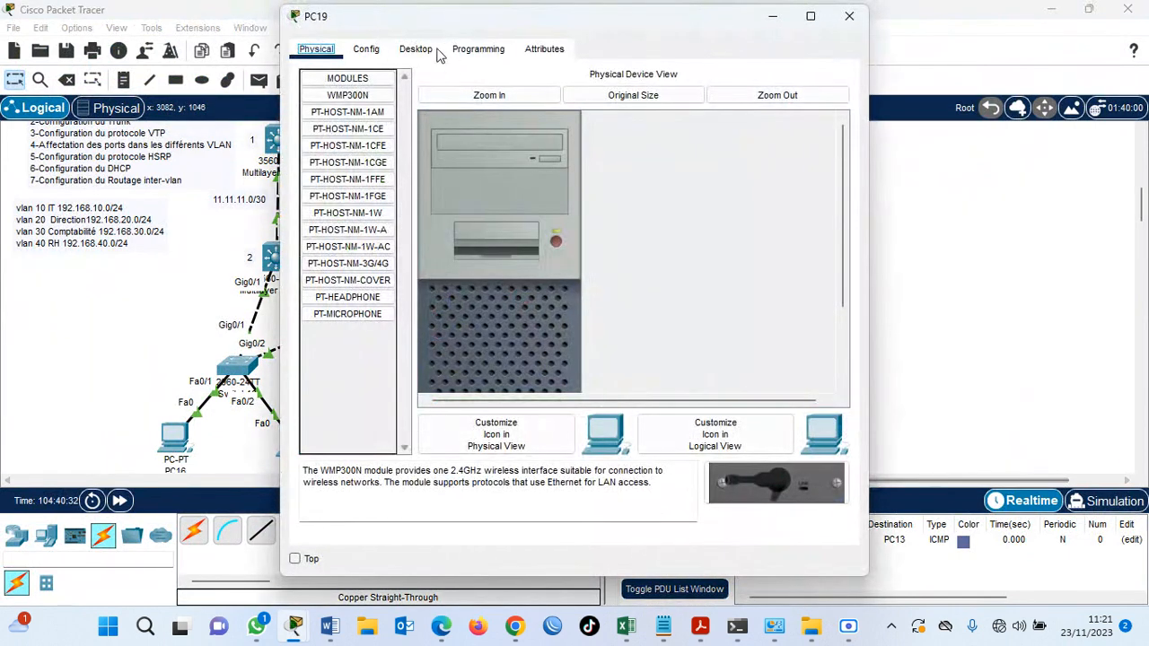
pyautogui.click(420, 51)
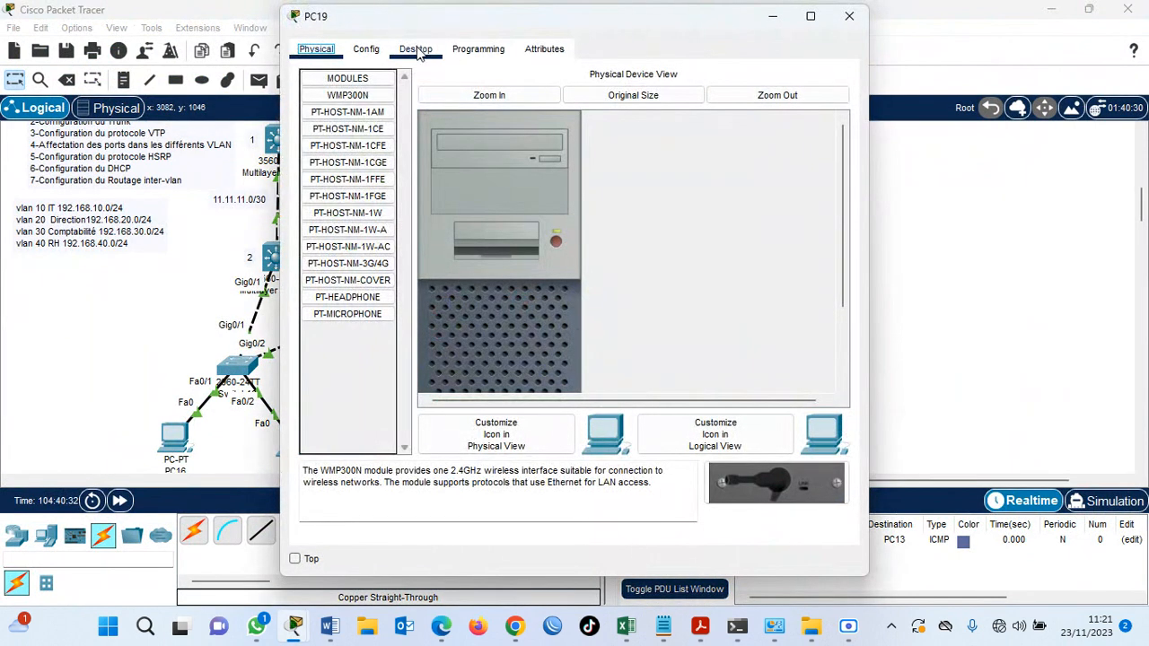
pyautogui.click(351, 125)
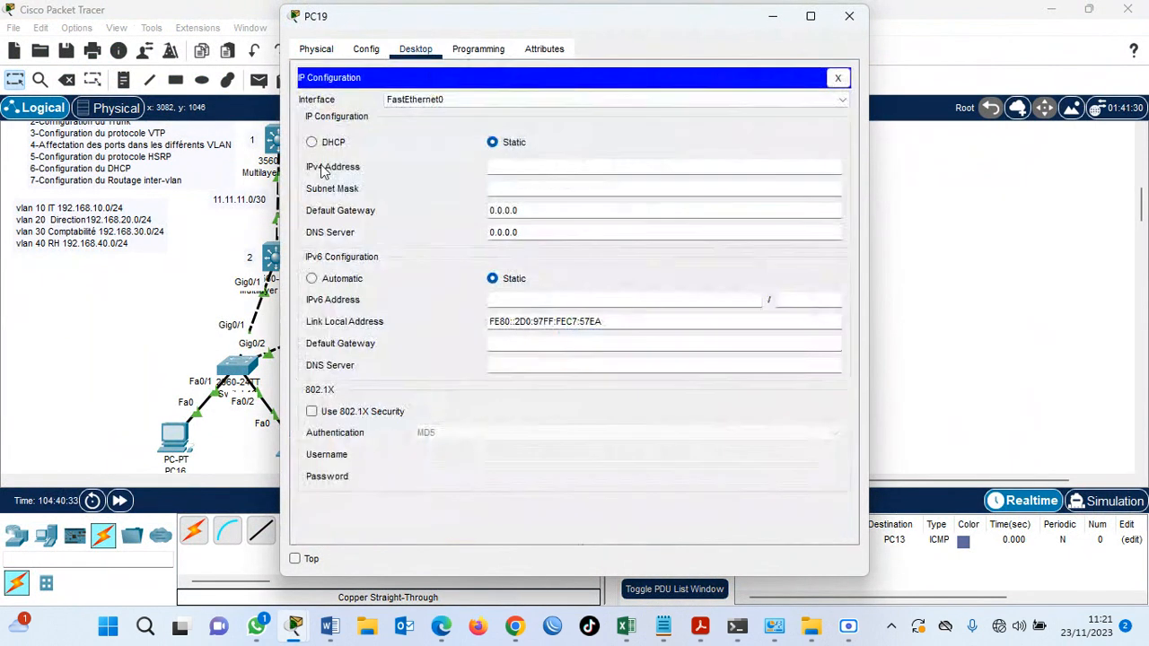
pyautogui.click(311, 142)
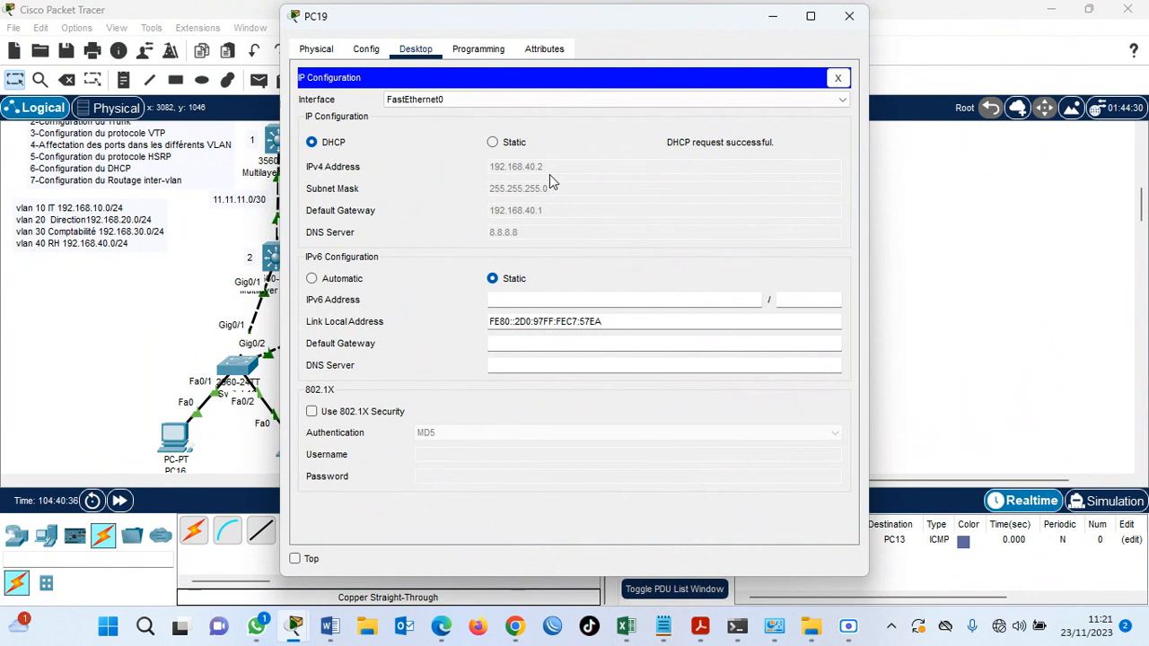
pyautogui.click(849, 18)
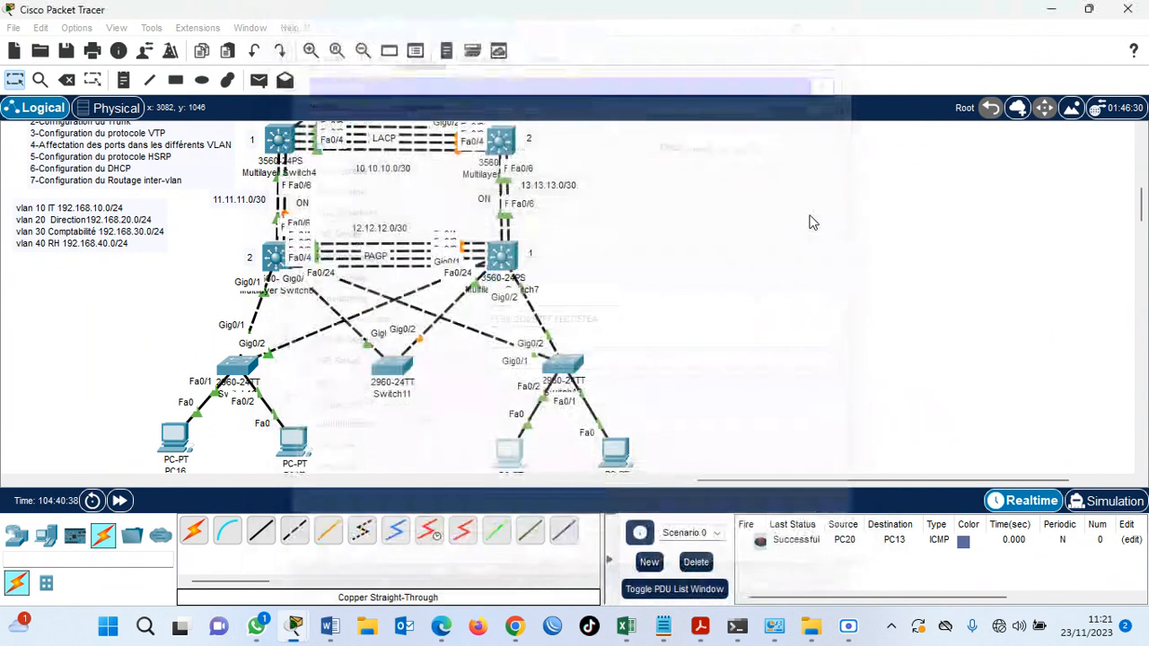
# Switch PC18's FastEthernet0 IPv4 configuration to DHCP, waiting for its address before closing the PC.
pyautogui.click(613, 458)
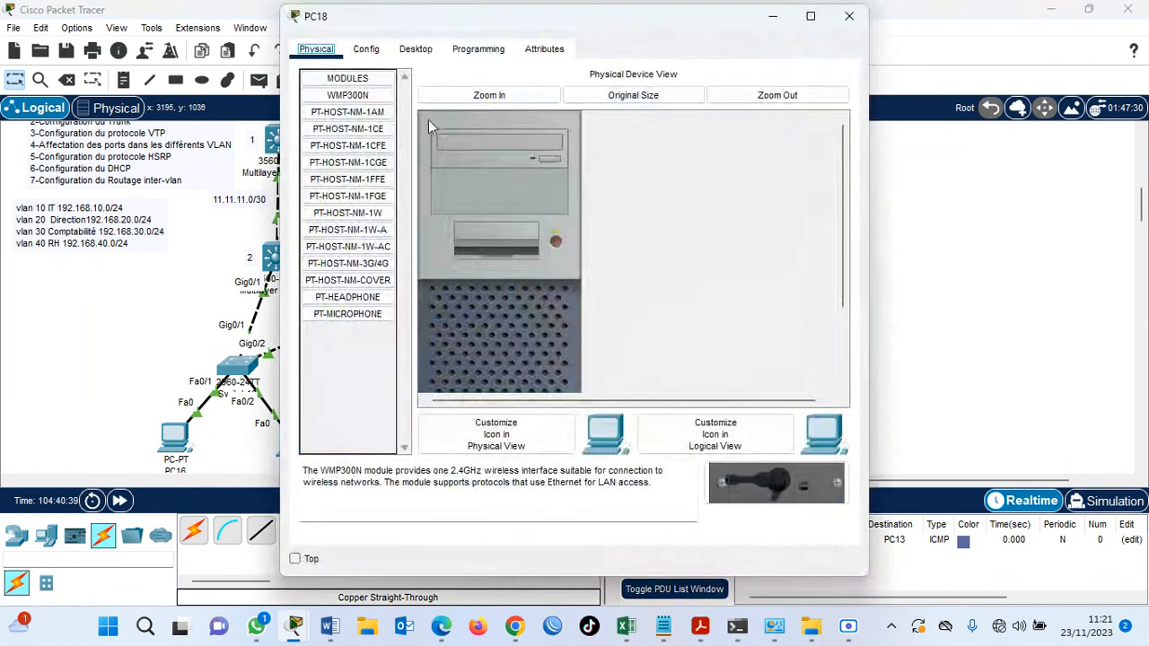
pyautogui.click(411, 56)
pyautogui.click(331, 116)
pyautogui.click(317, 147)
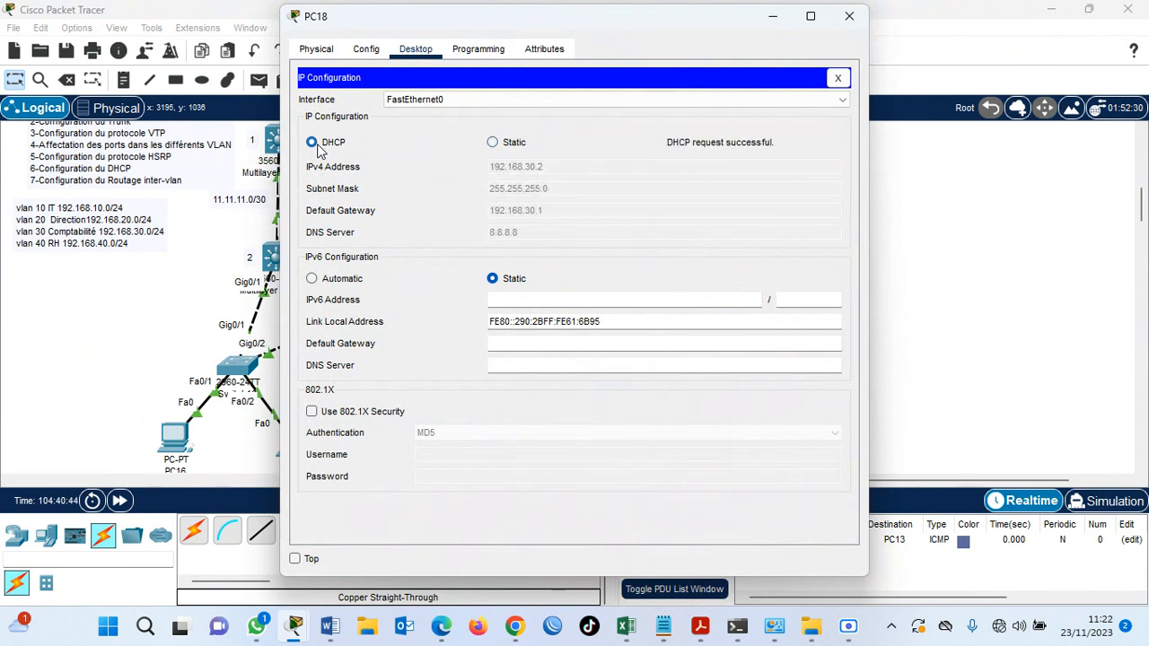
pyautogui.click(849, 17)
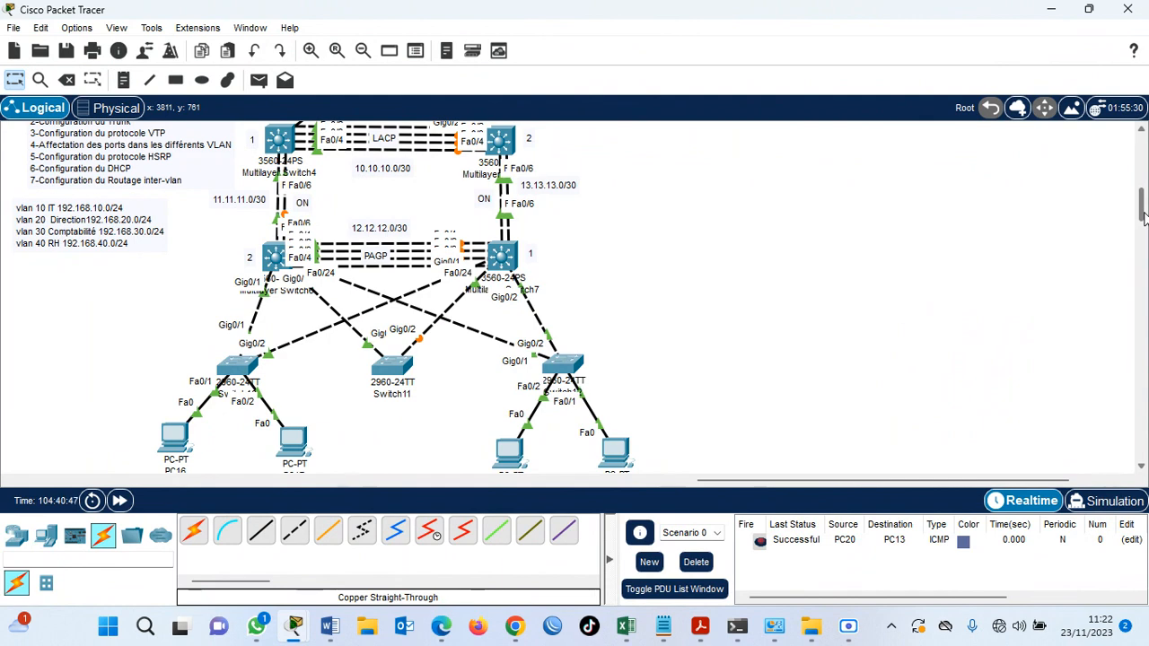
# Enable IP routing on SW-D1 (Multilayer Switch6) with ip routing and save its configuration with do wr.
pyautogui.scroll(3, 471, 139)
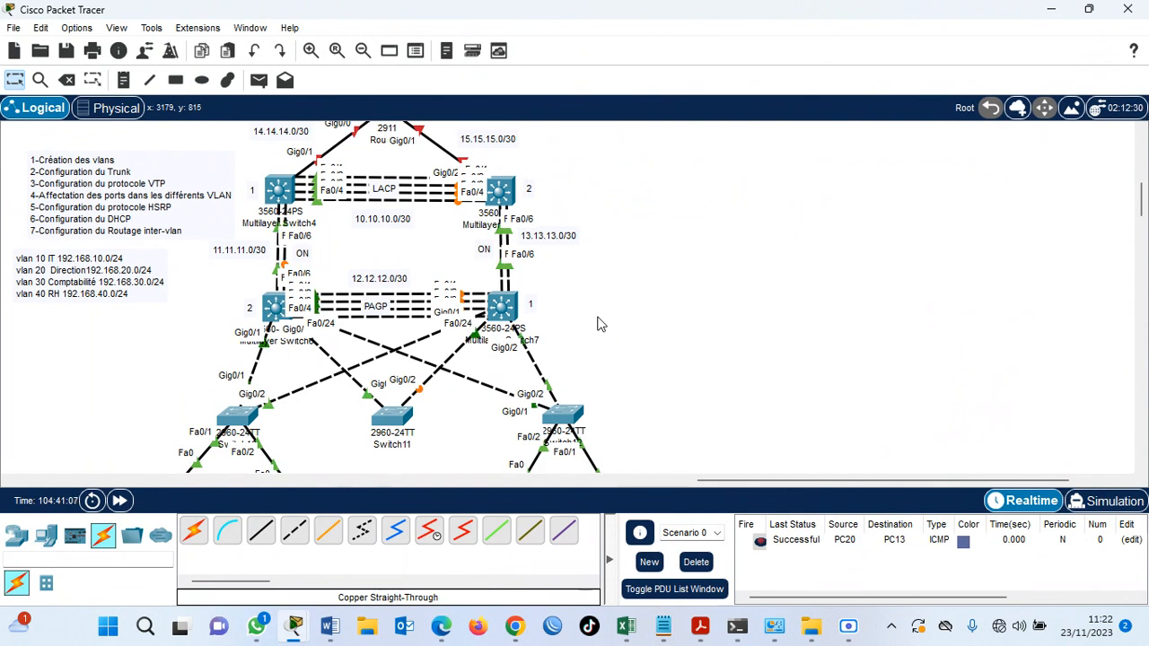
pyautogui.click(277, 328)
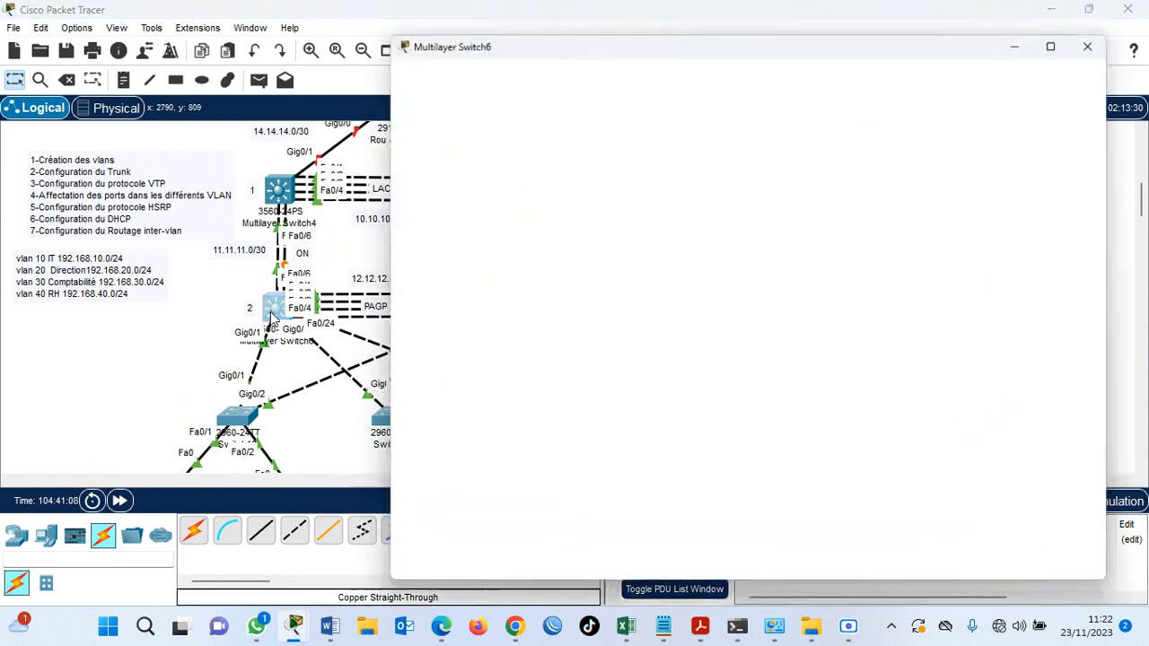
pyautogui.scroll(-1, 715, 419)
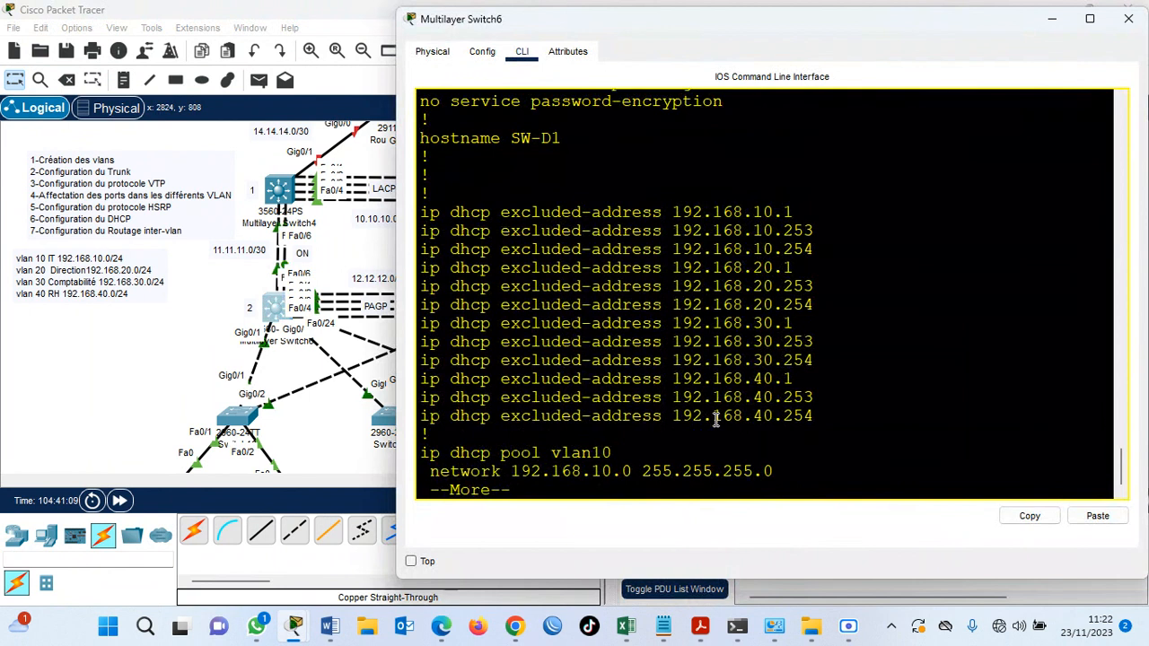
pyautogui.press('q')
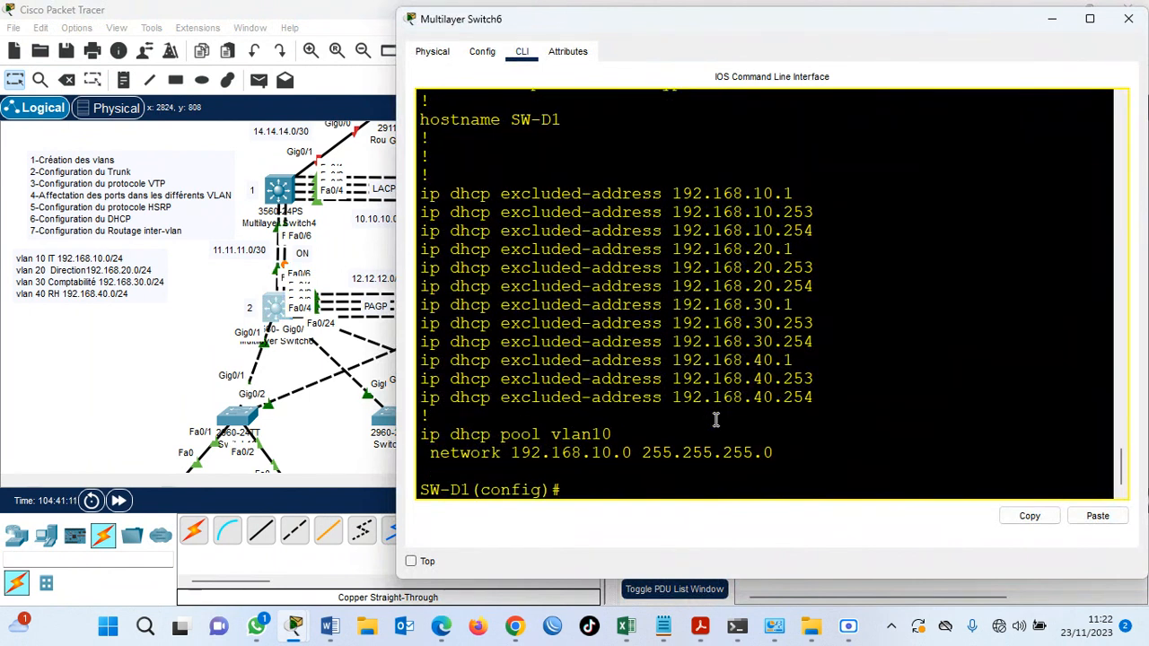
pyautogui.write('ip routing')
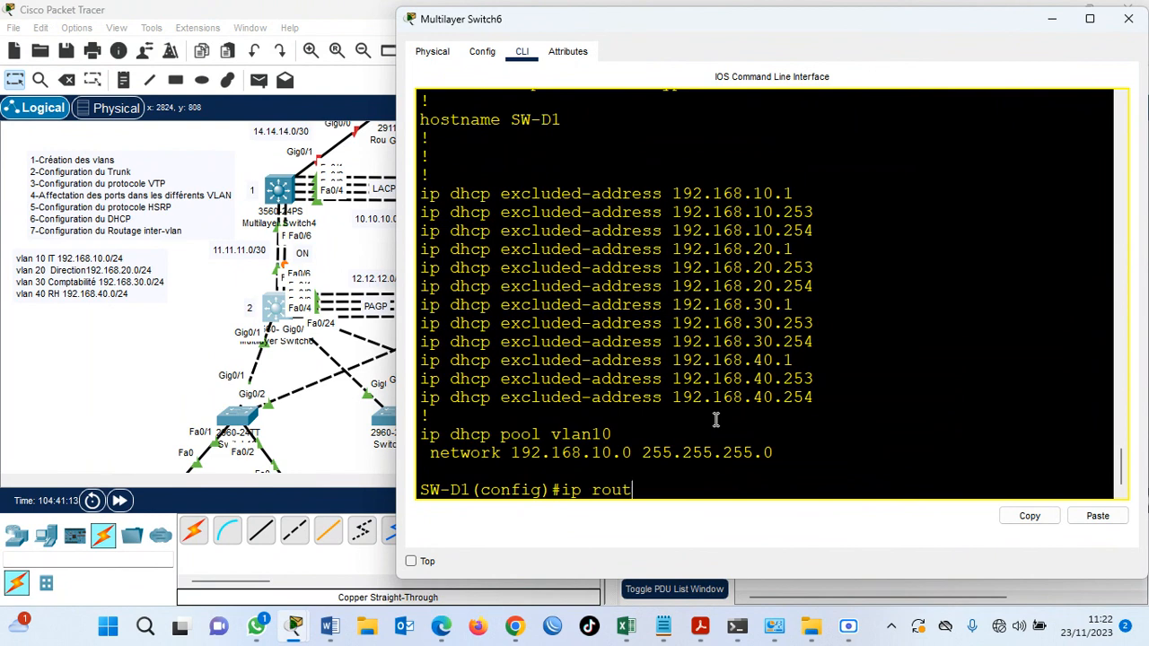
pyautogui.press('Return')
pyautogui.write('do wr')
pyautogui.press('Return')
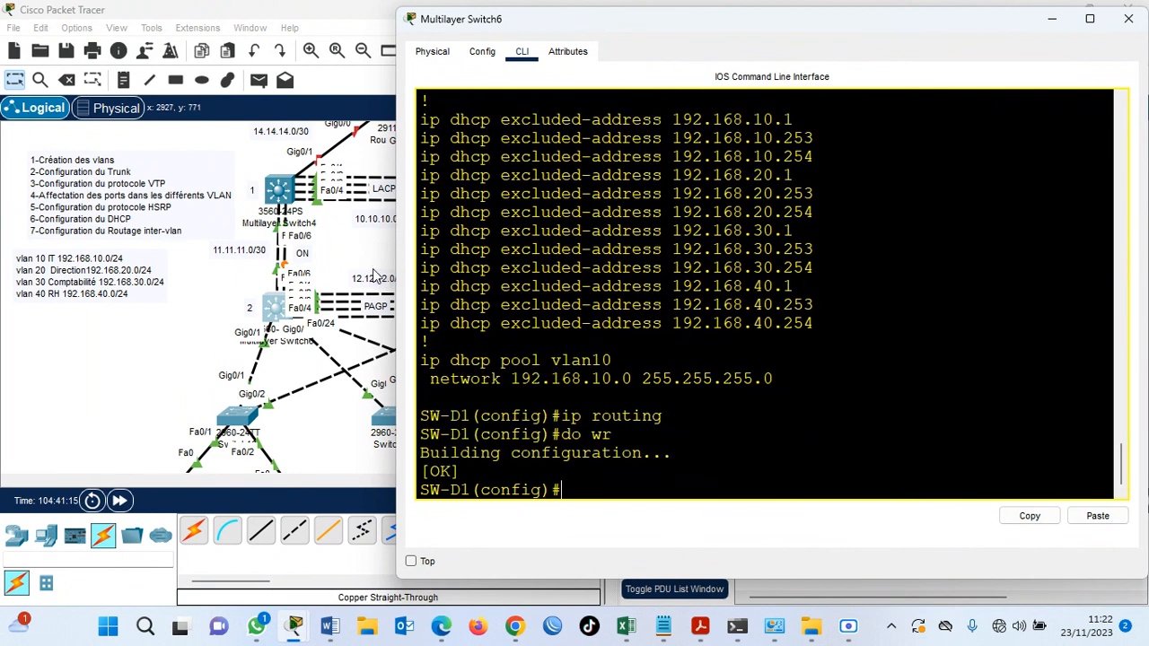
# Enable IP routing on SW-D2 (Multilayer Switch7) with ip routing, save with do wr and return to the topology.
pyautogui.click(349, 262)
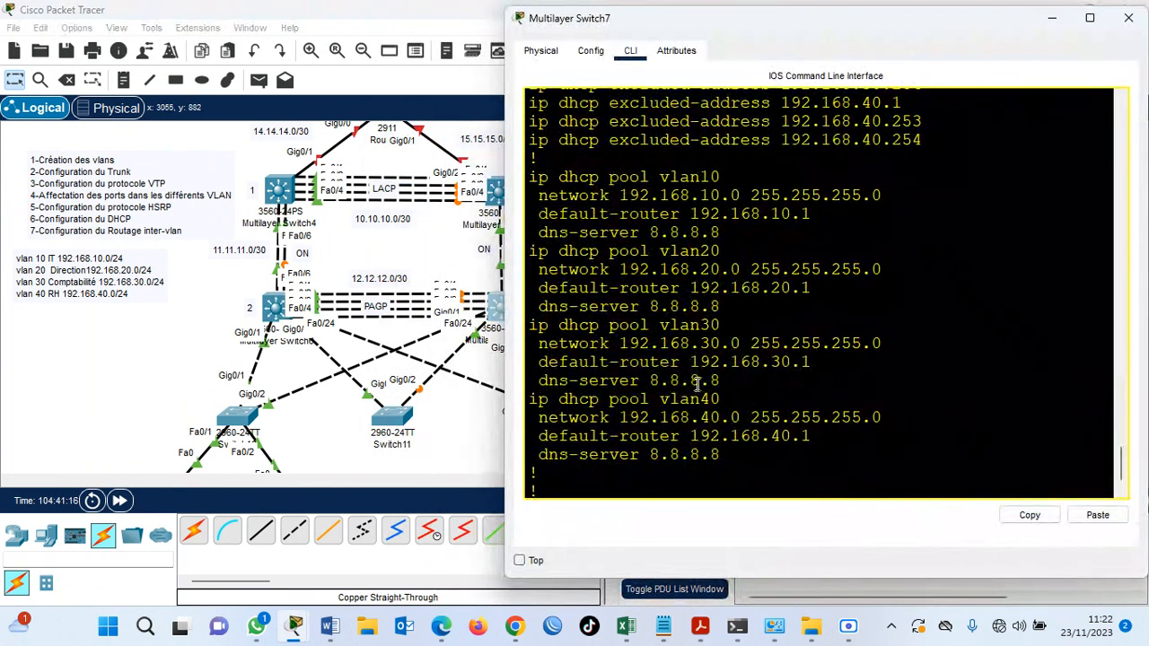
pyautogui.press('Return')
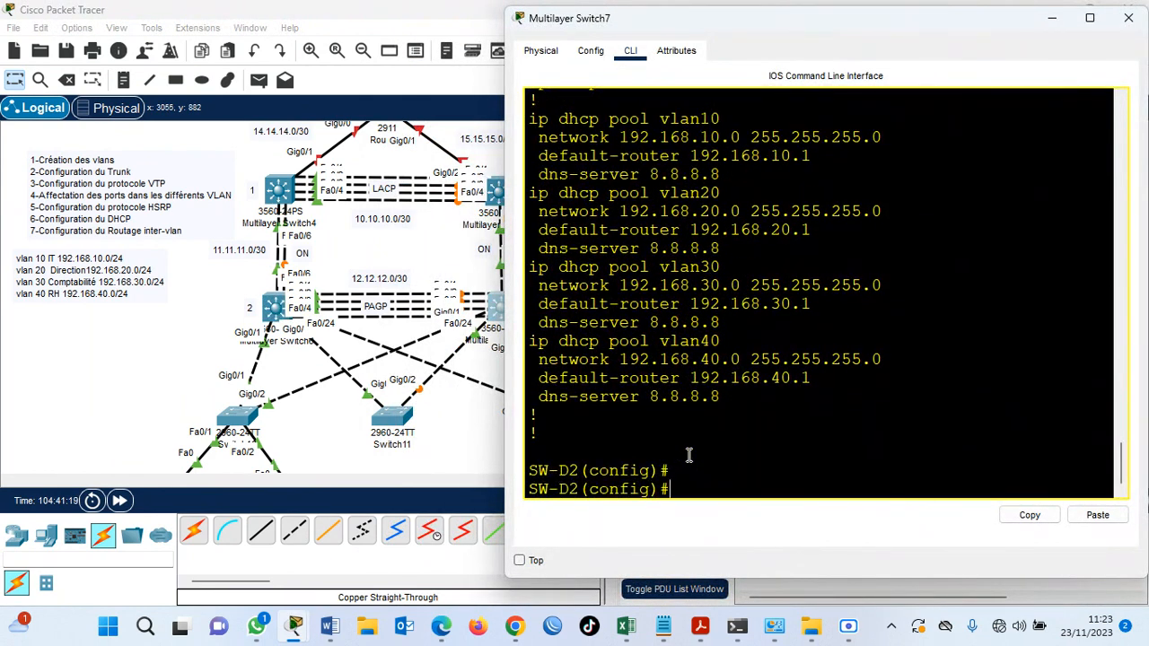
pyautogui.write('ip rou')
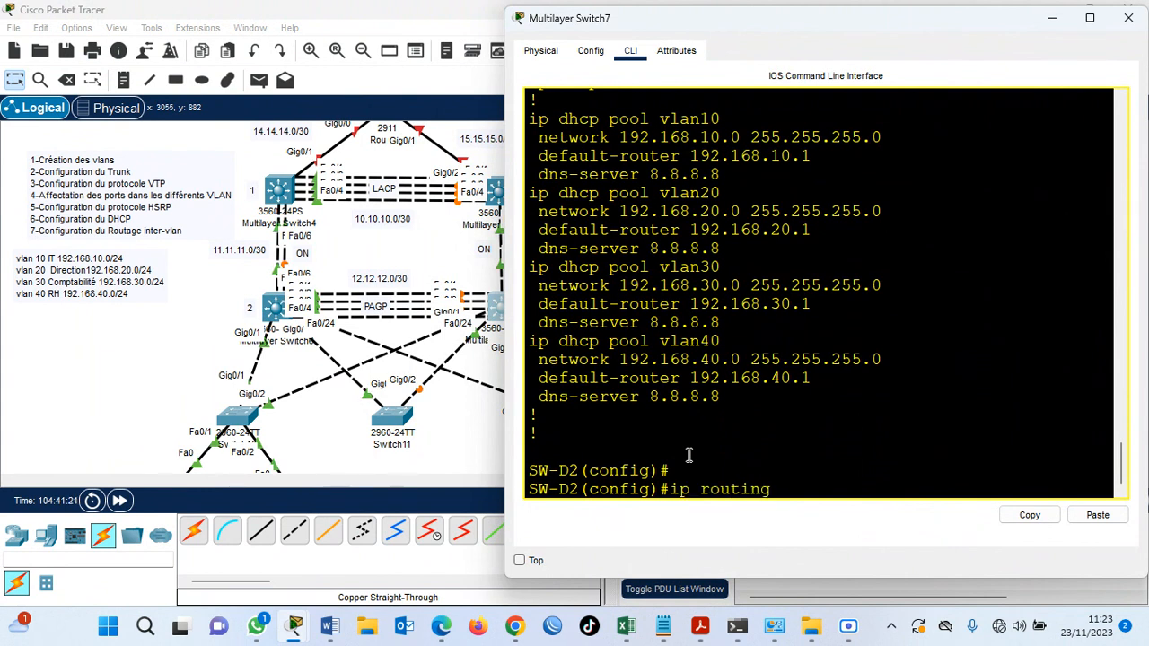
pyautogui.write('ting')
pyautogui.press('Return')
pyautogui.write('do wr')
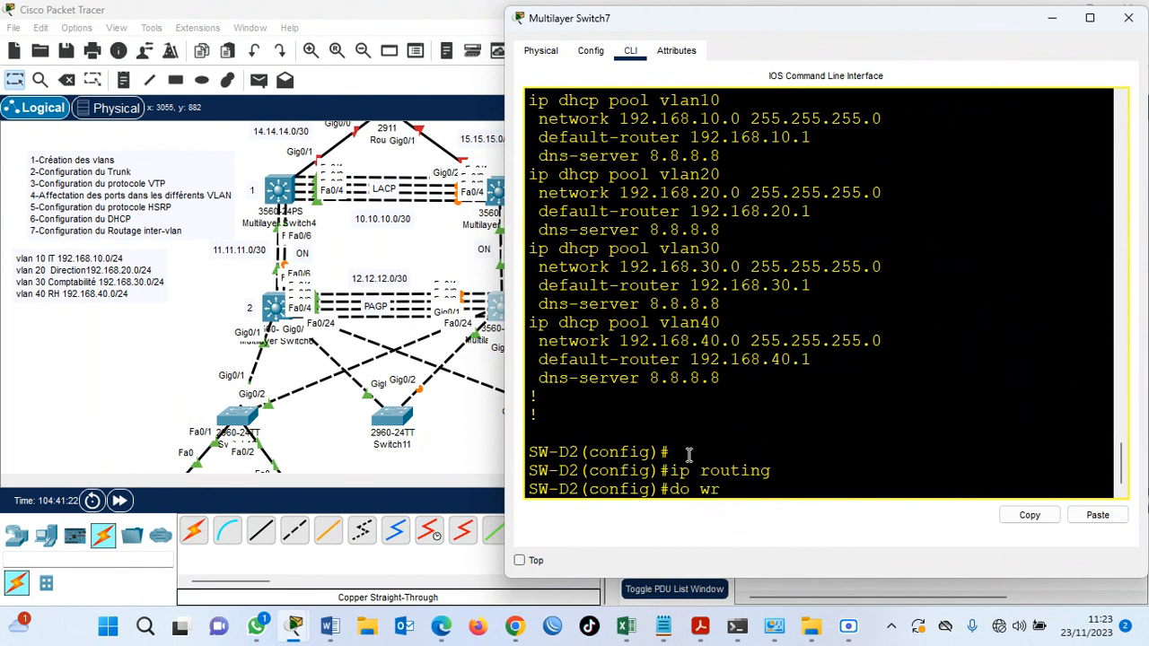
pyautogui.press('Return')
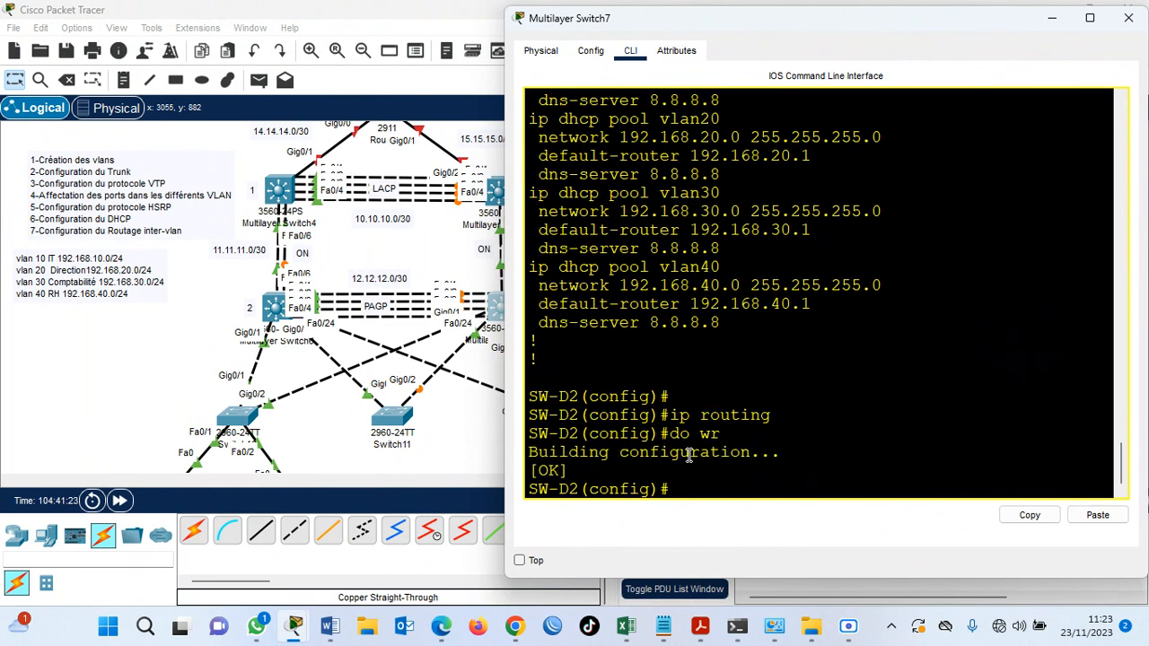
pyautogui.click(465, 449)
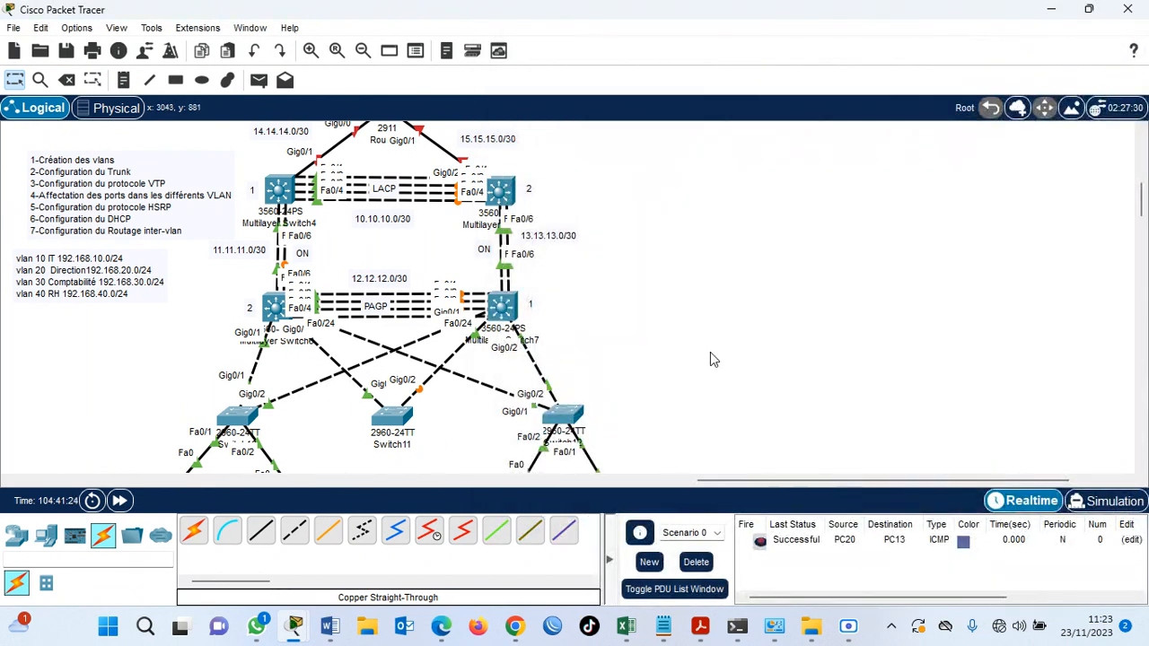
# Test inter-VLAN routing by pinging 192.168.20.2 from PC16's command prompt.
pyautogui.moveTo(1139, 199)
pyautogui.mouseDown()
pyautogui.moveTo(1138, 232)
pyautogui.moveTo(1137, 206)
pyautogui.mouseUp()
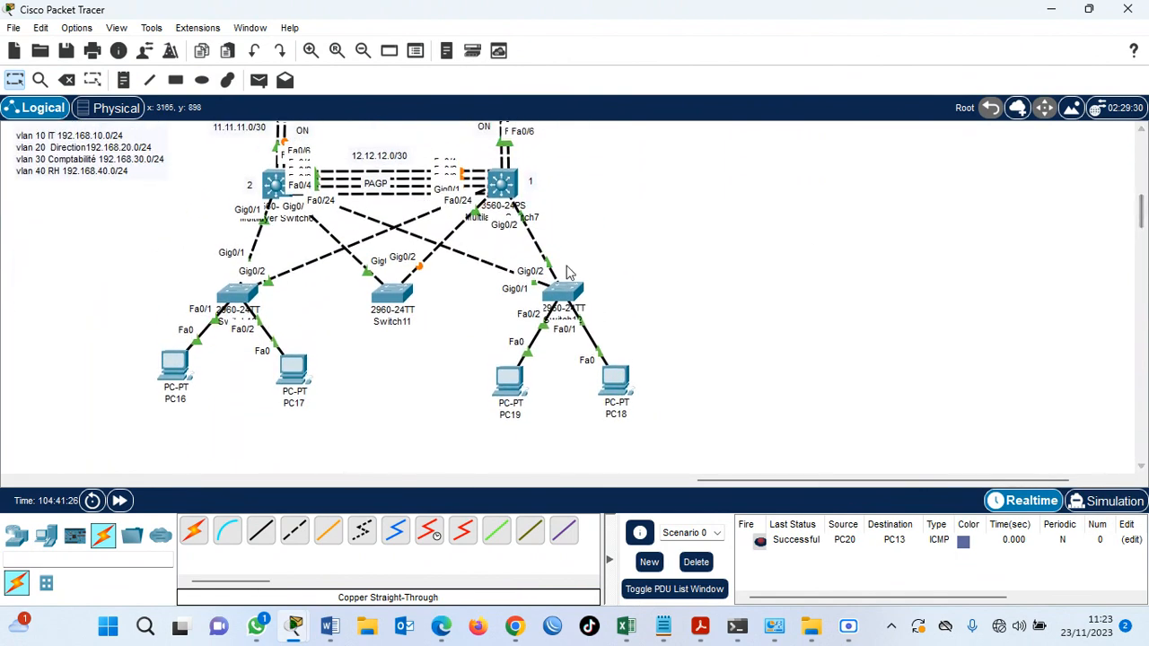
pyautogui.click(161, 361)
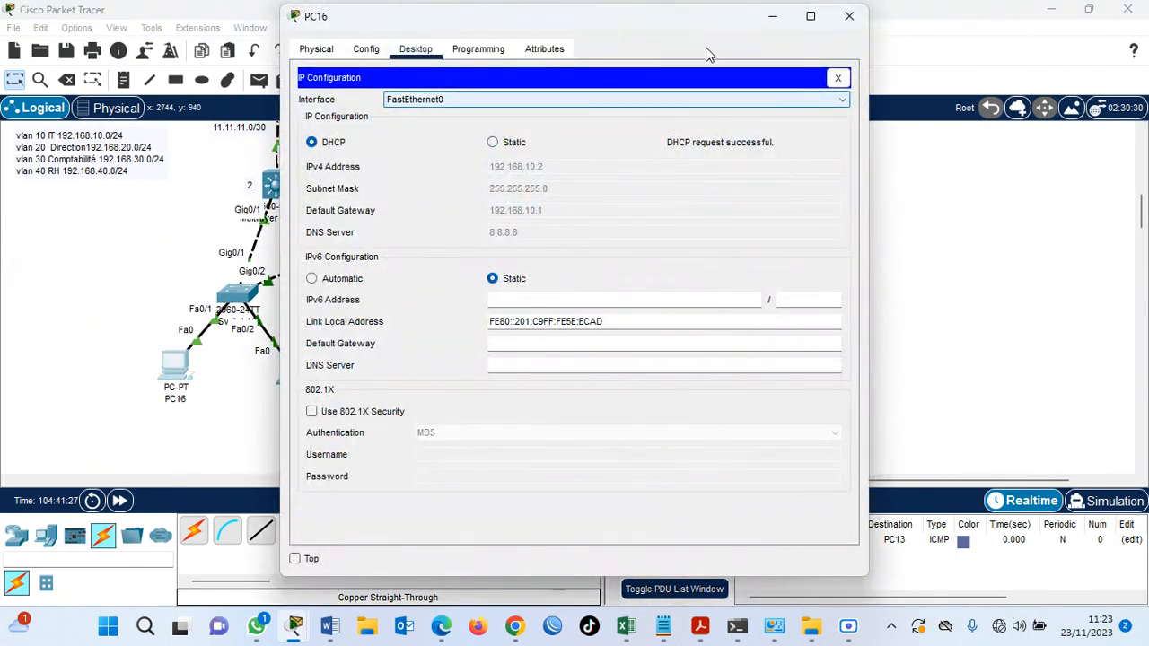
pyautogui.click(837, 79)
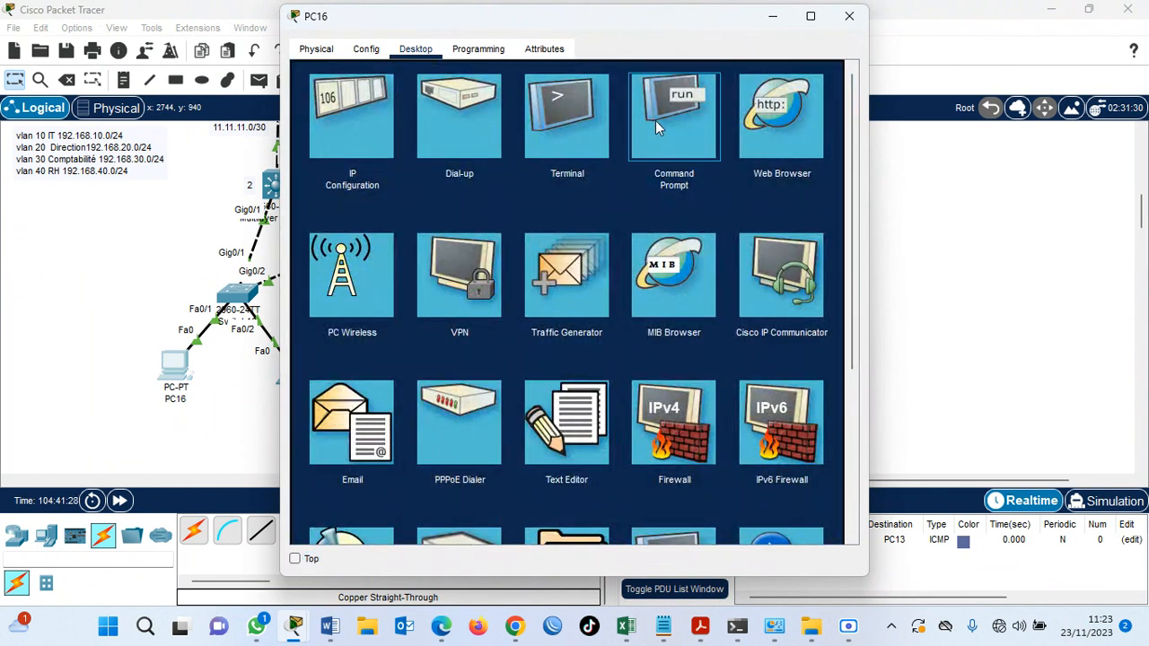
pyautogui.click(655, 120)
pyautogui.write('pi')
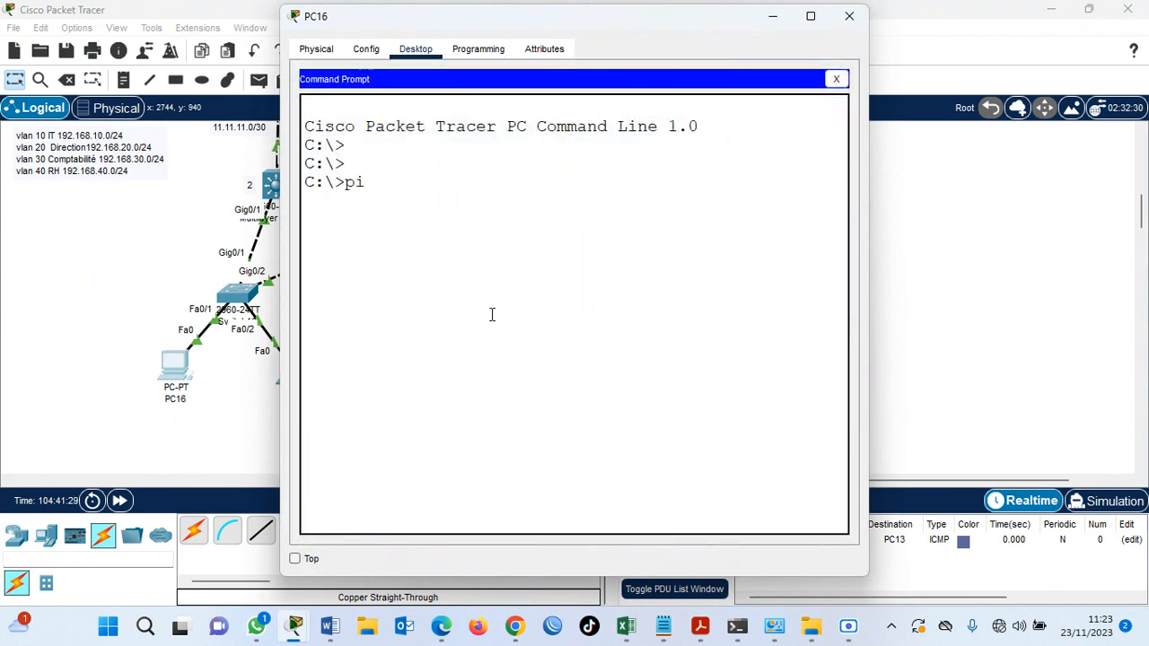
pyautogui.write('ng 192.168.20.')
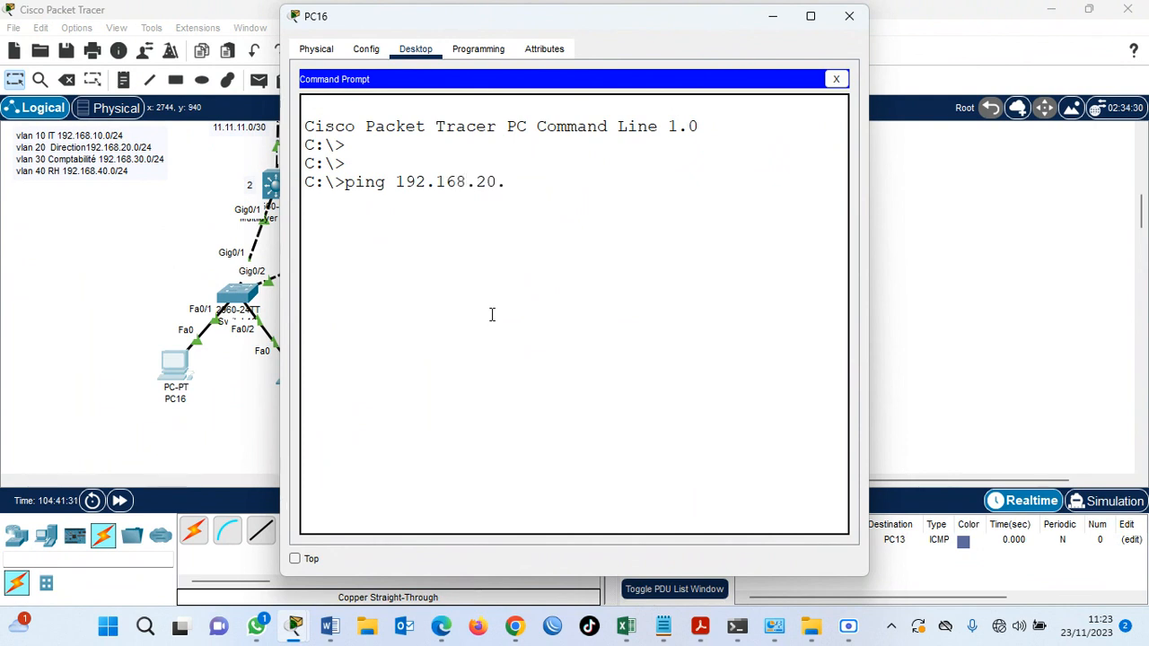
pyautogui.write('1')
pyautogui.press('BackSpace')
pyautogui.press('Return')
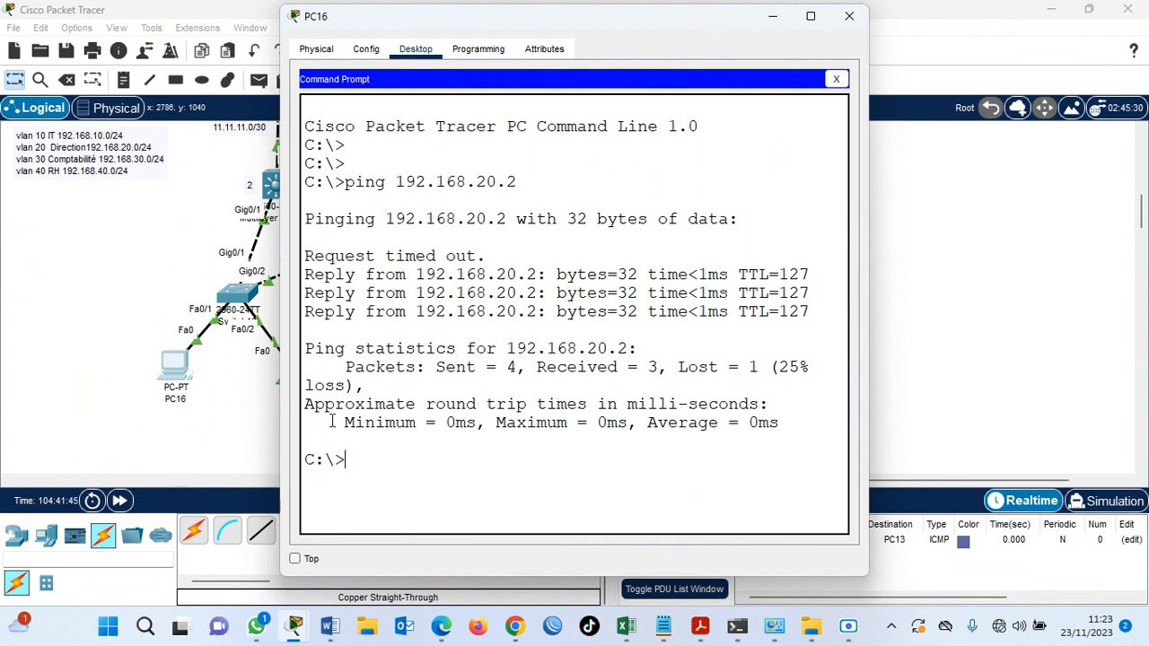
# Ping 192.168.30.2 from PC16, interrupt the test before it completes and leave the PC.
pyautogui.press('Up')
pyautogui.press('Left')
pyautogui.press('BackSpace')
pyautogui.write('3')
pyautogui.press('Return')
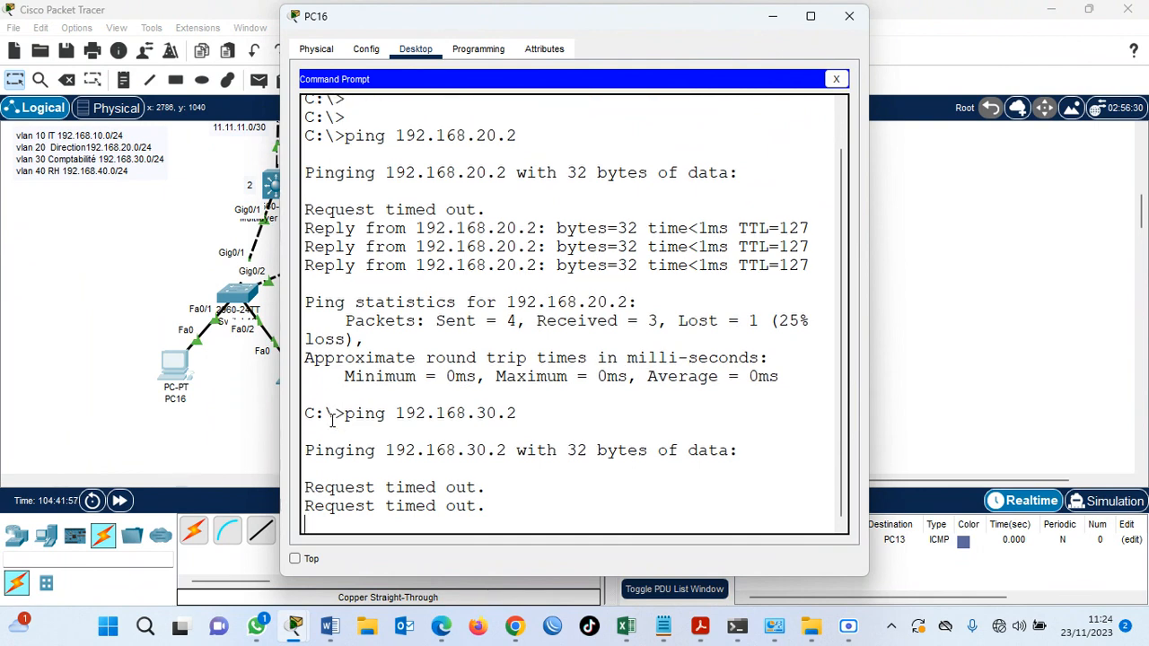
pyautogui.hotkey('ctrl', 'c')
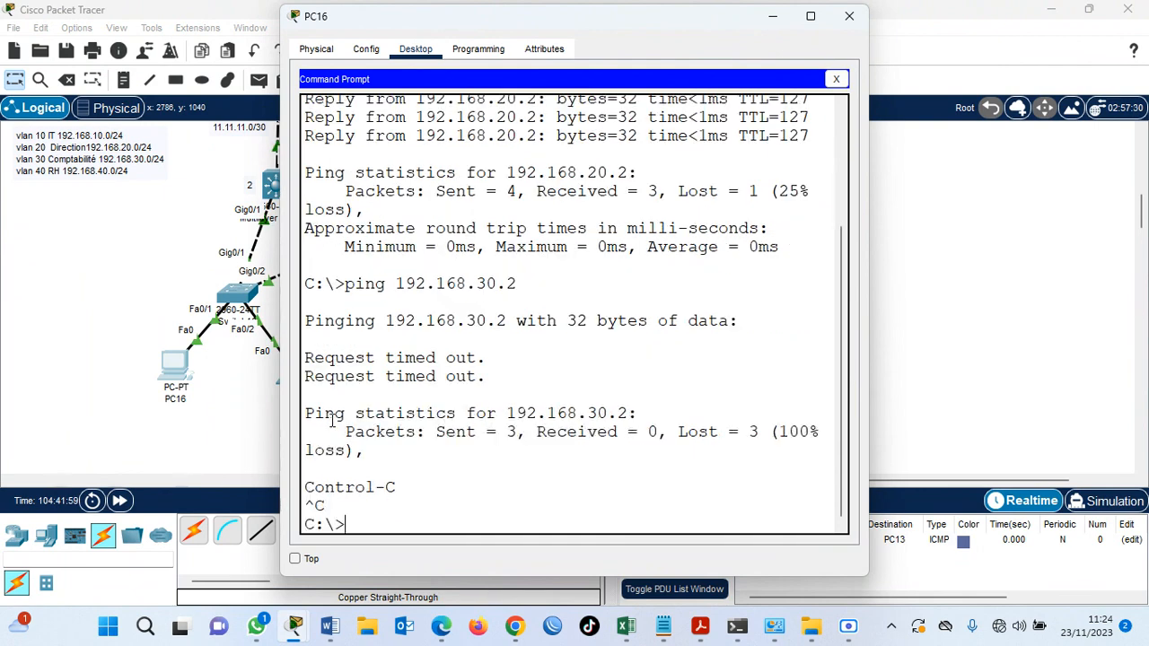
pyautogui.click(920, 300)
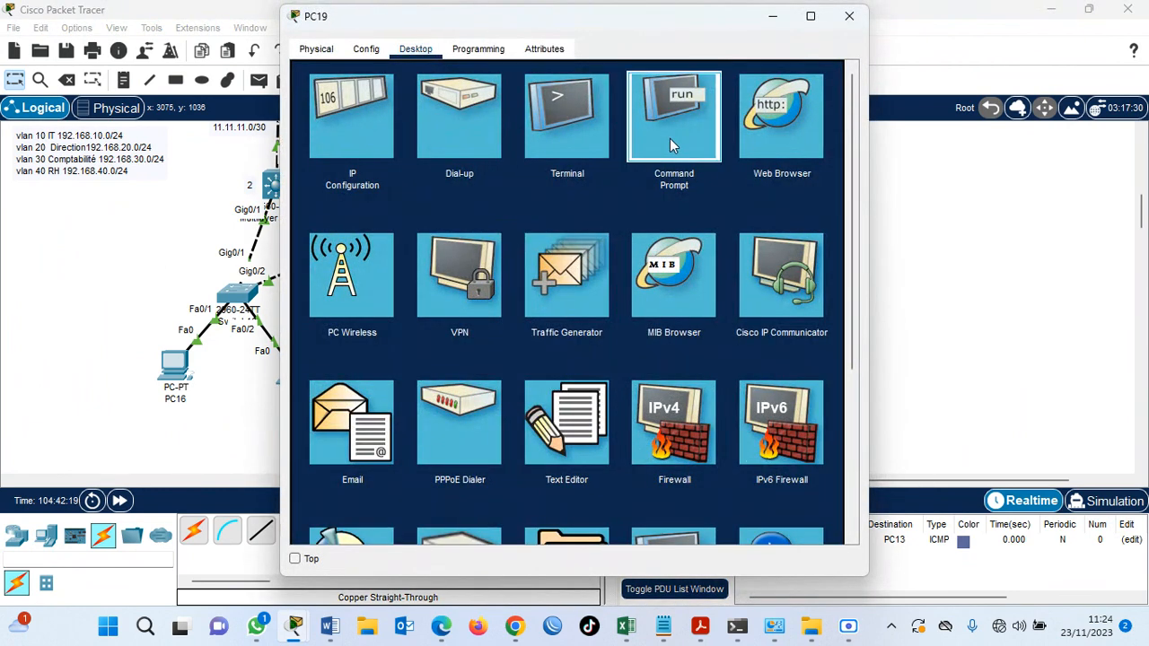
# Ping the gateway 192.168.40.1 from PC19's command prompt and interrupt the test after the first replies.
pyautogui.click(669, 145)
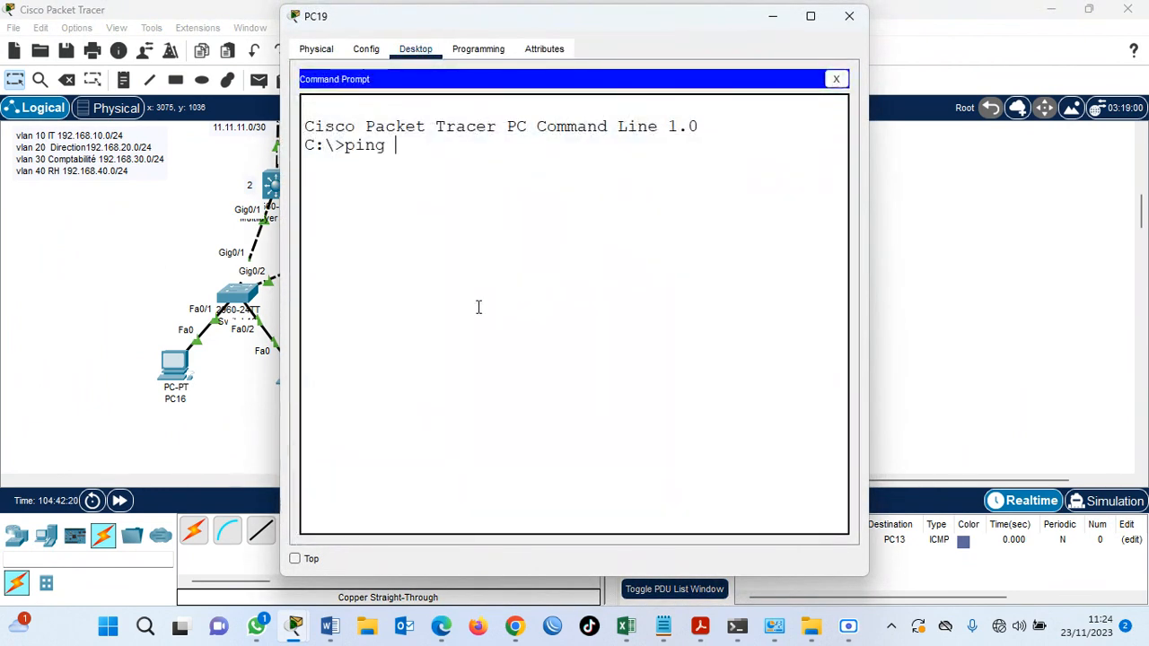
pyautogui.write('ping 192.168.40.1')
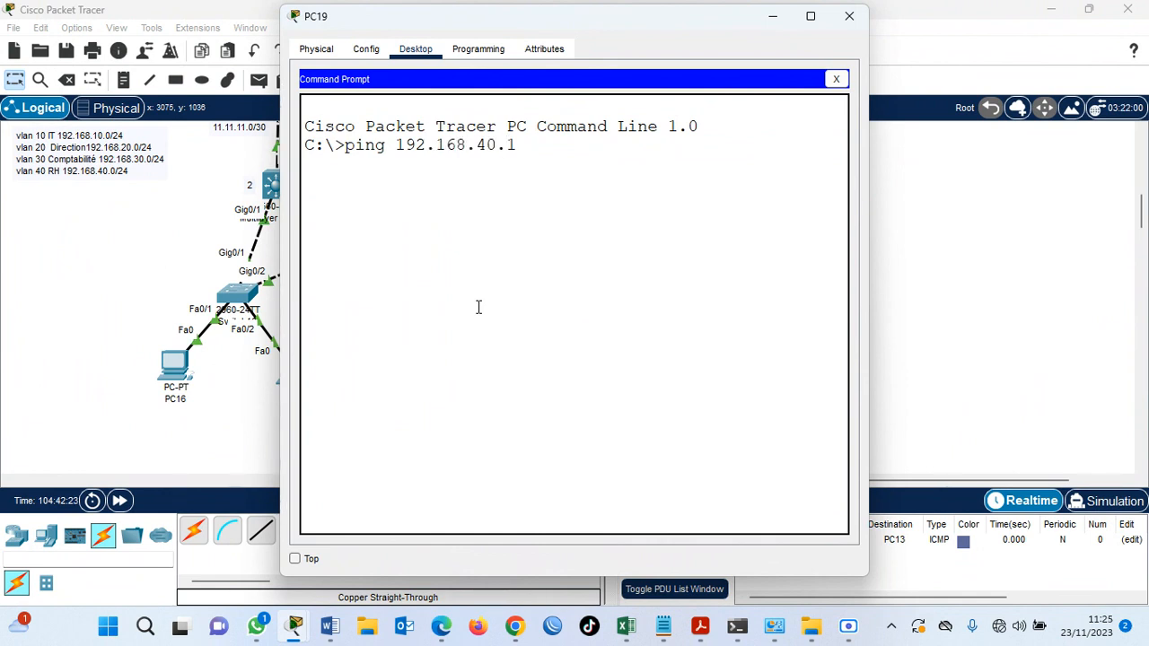
pyautogui.press('Return')
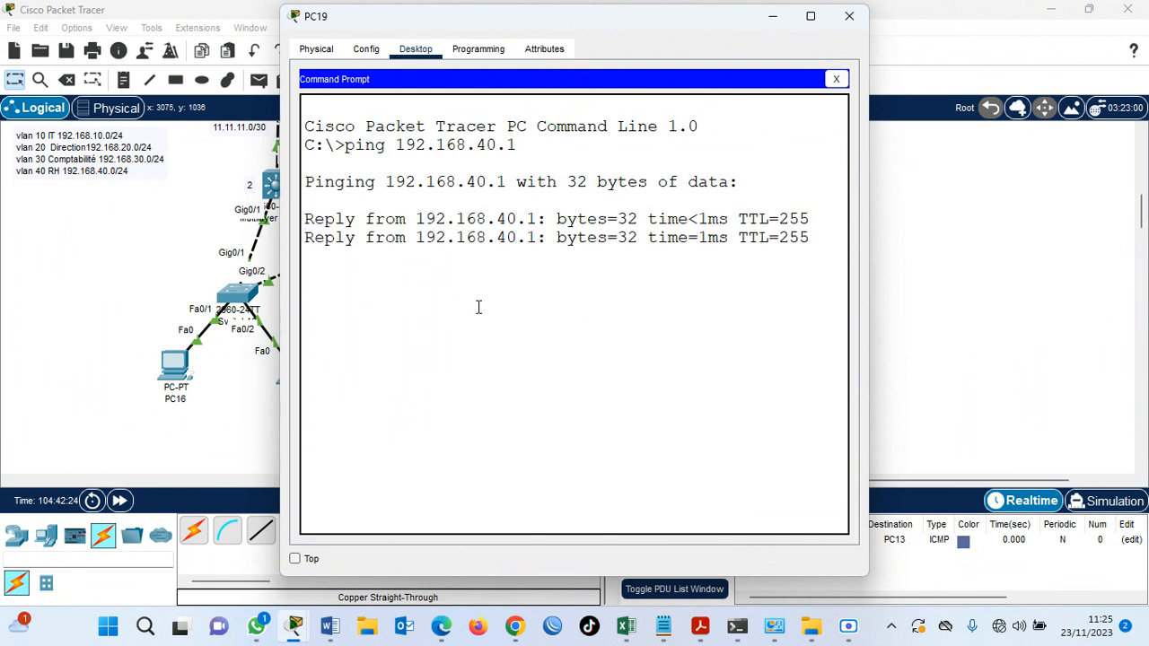
pyautogui.hotkey('ctrl', 'c')
# Ping 192.168.40.2 from PC19, watch the replies and close the PC.
pyautogui.press('Up')
pyautogui.press('BackSpace')
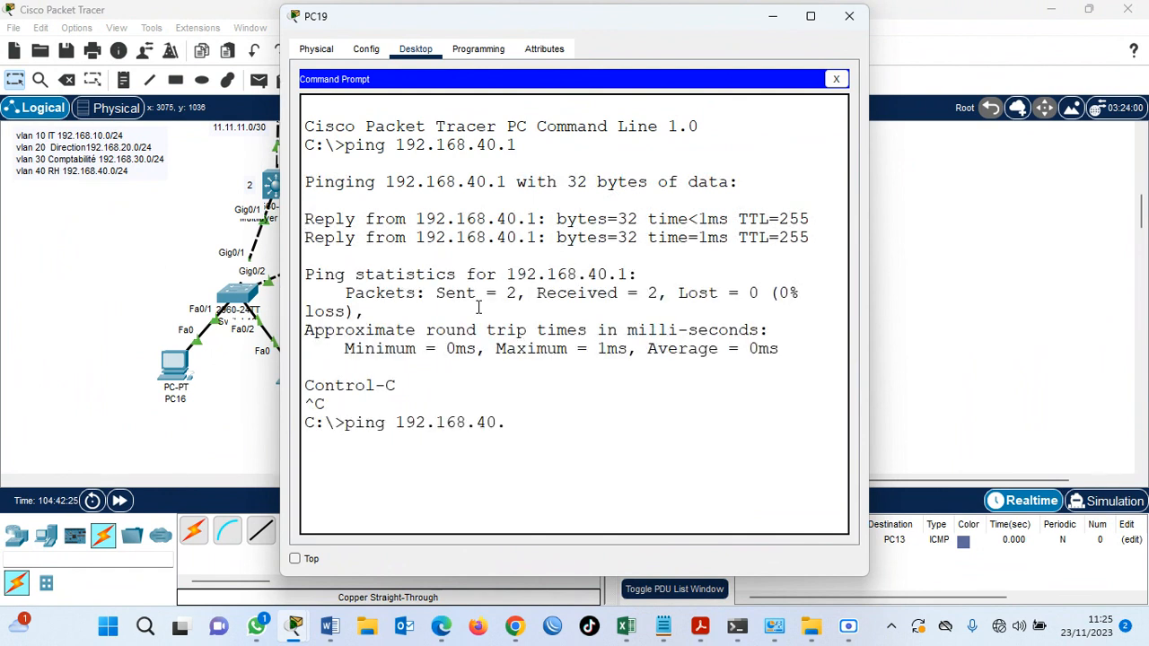
pyautogui.press('Return')
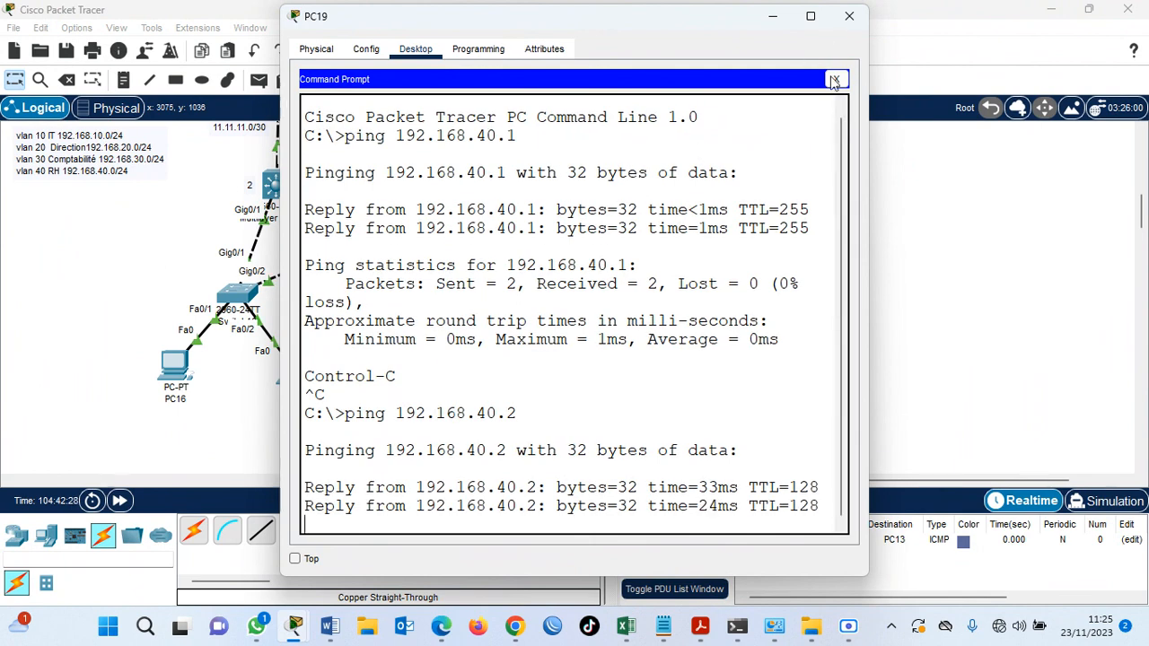
pyautogui.click(849, 16)
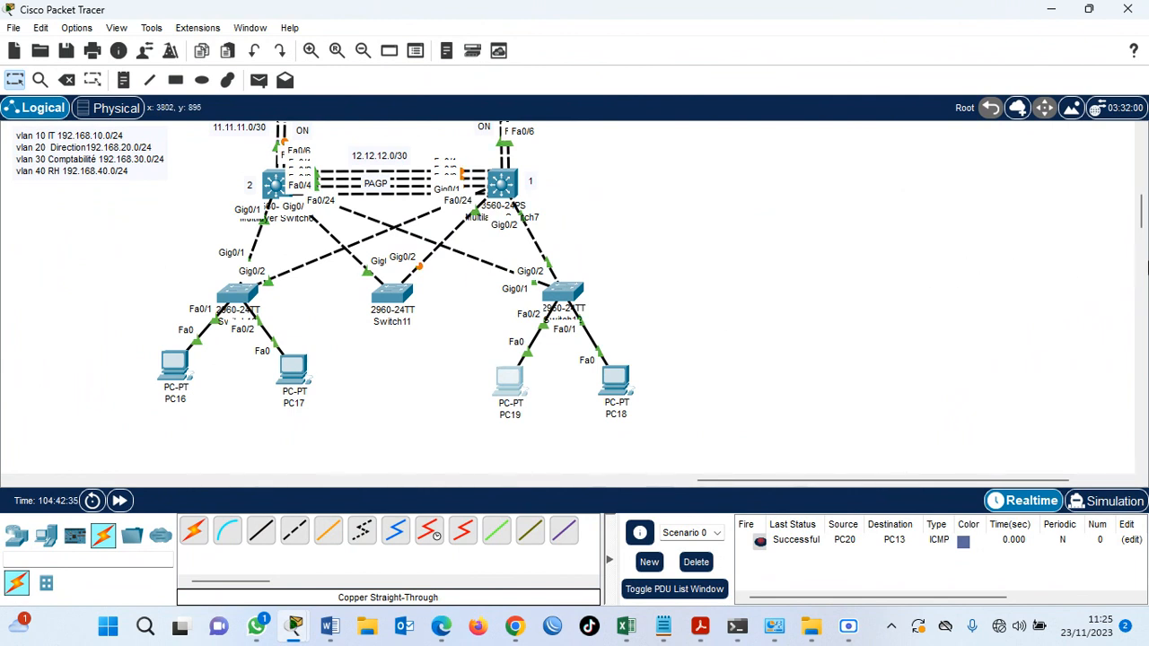
pyautogui.scroll(2, 1141, 233)
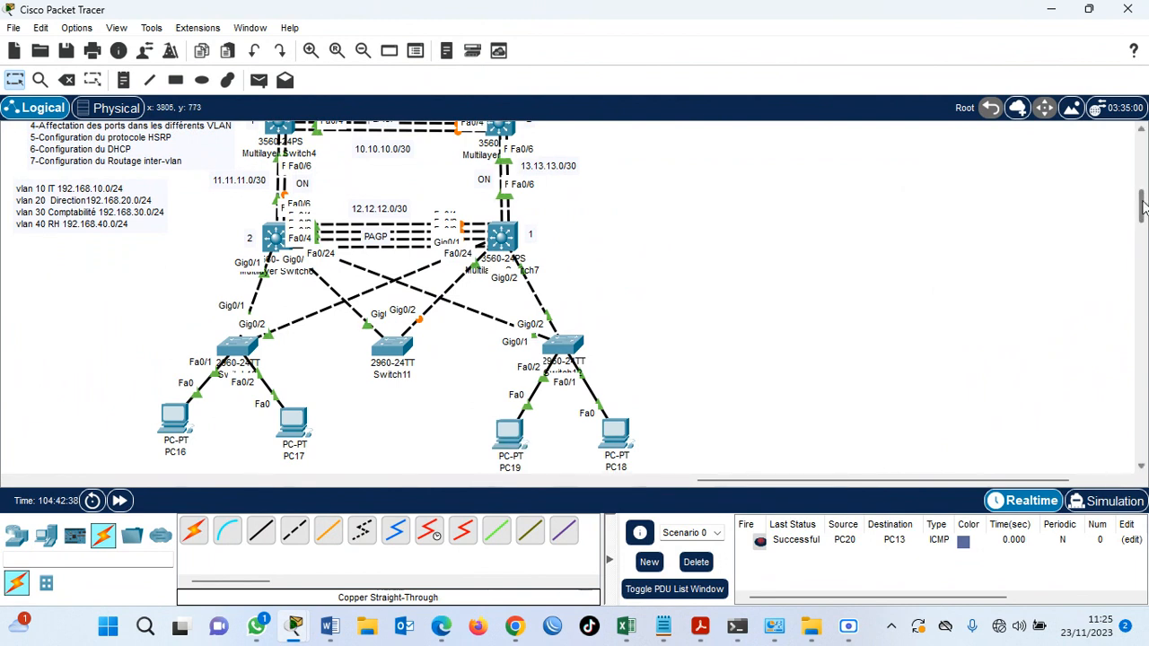
pyautogui.scroll(2, 1141, 215)
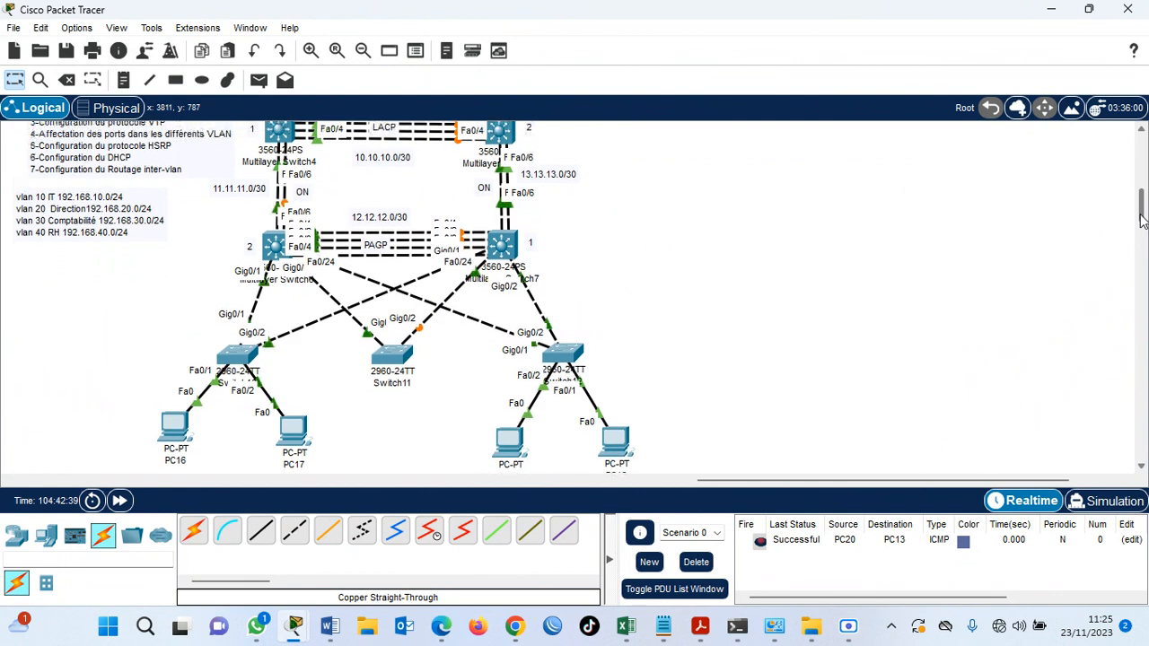
pyautogui.scroll(2, 1141, 215)
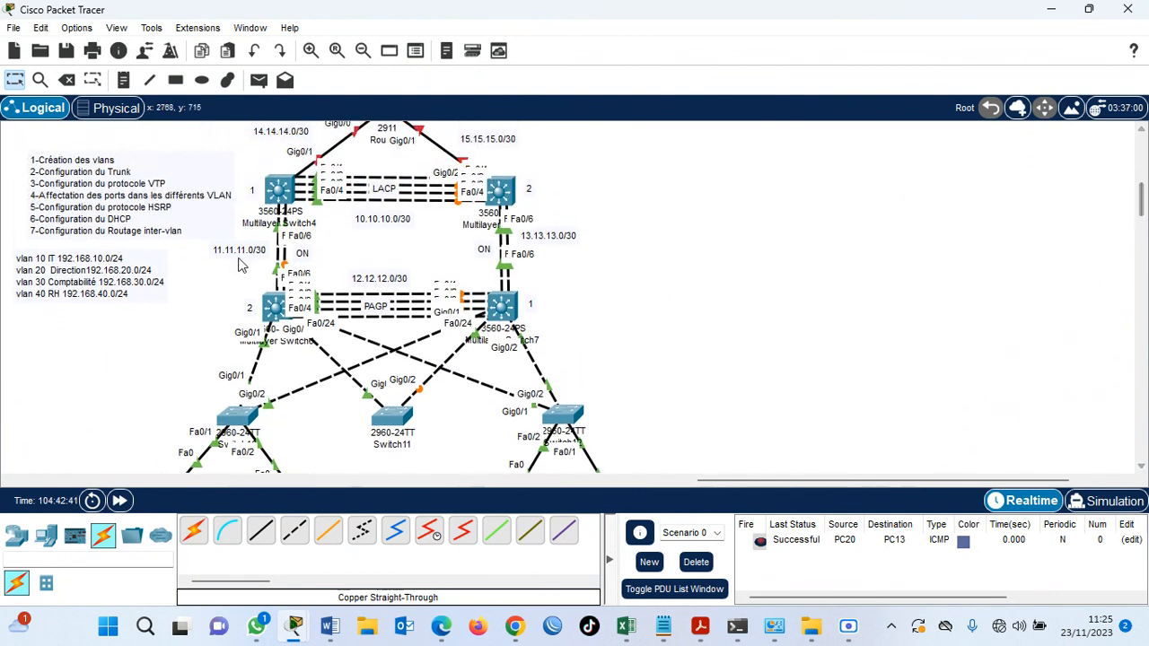